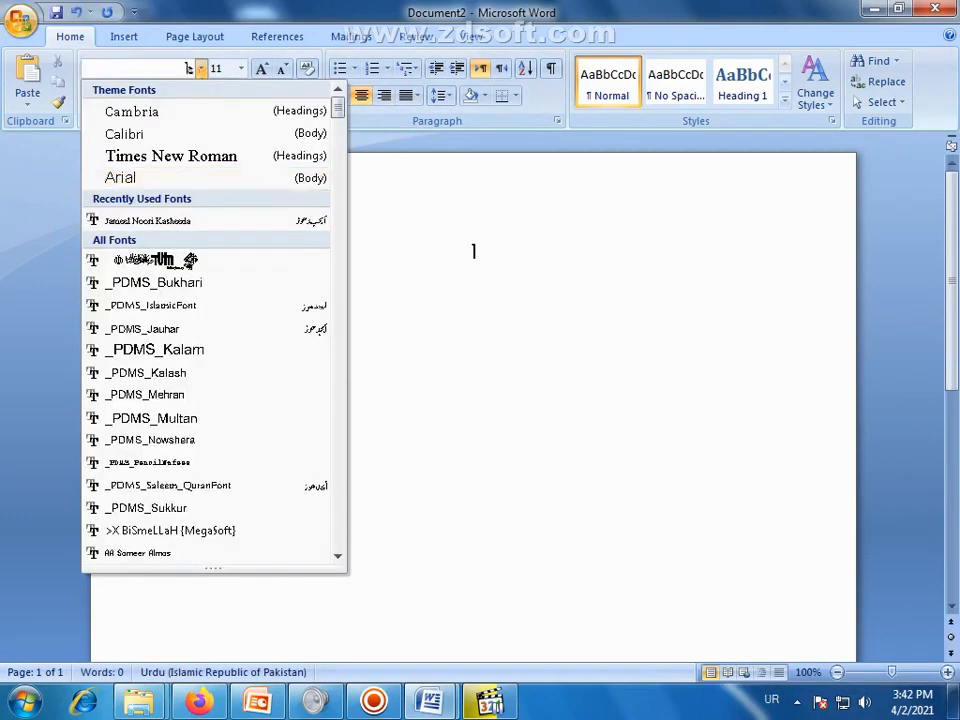
# Set the font to Jameel Noori Kasheeda and enter the centered Urdu title "مائیکروسافٹ ورڈ".
pyautogui.click(199, 222)
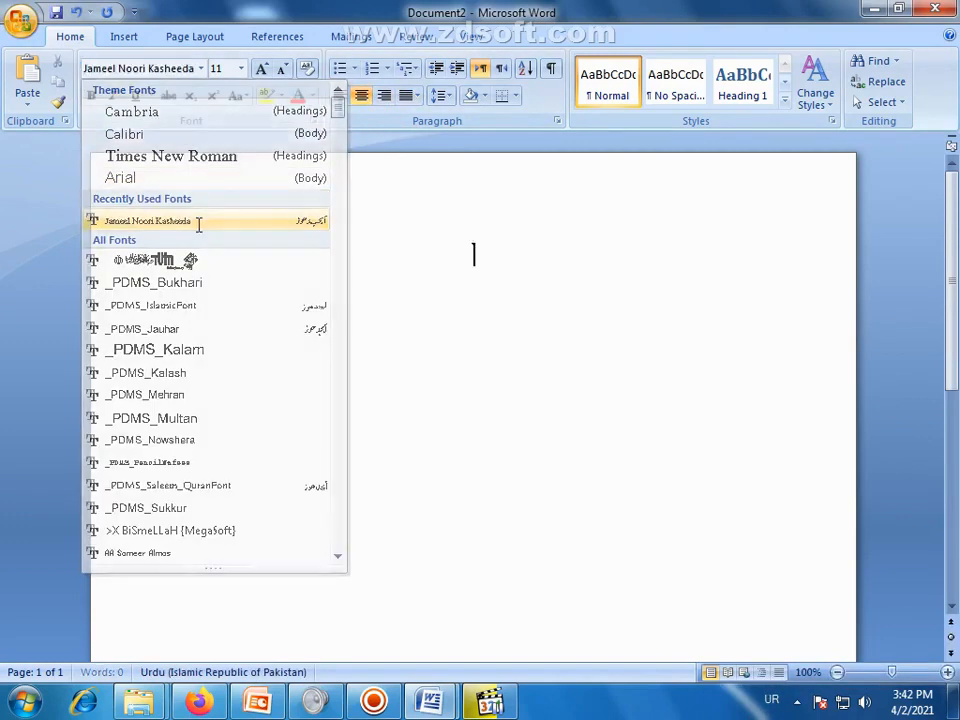
pyautogui.write('مائ')
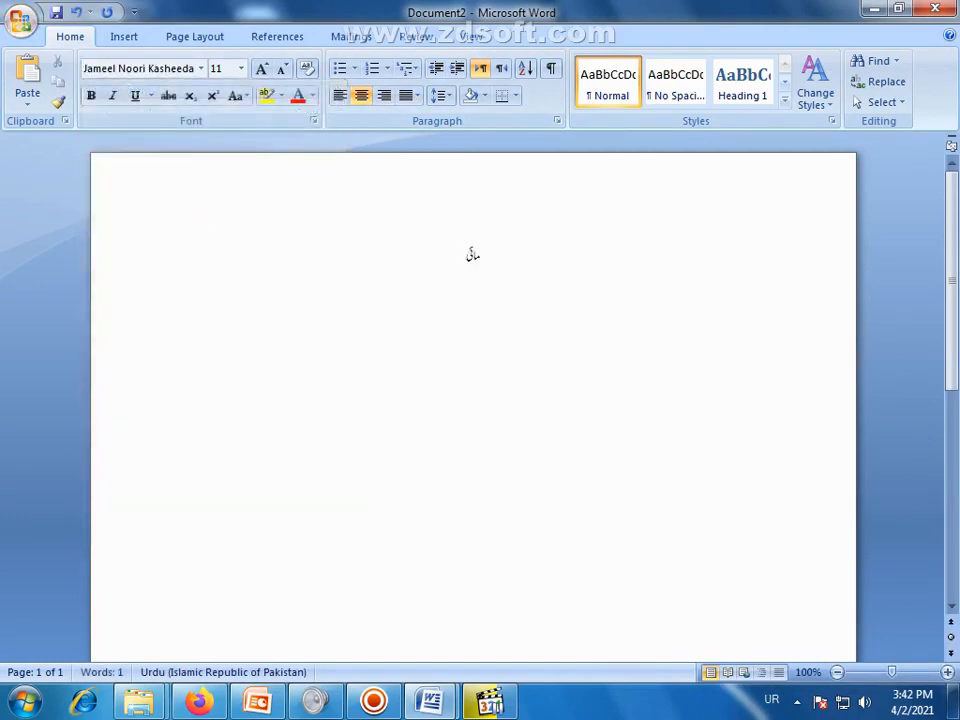
pyautogui.write('یکروسافٹ ورڈ')
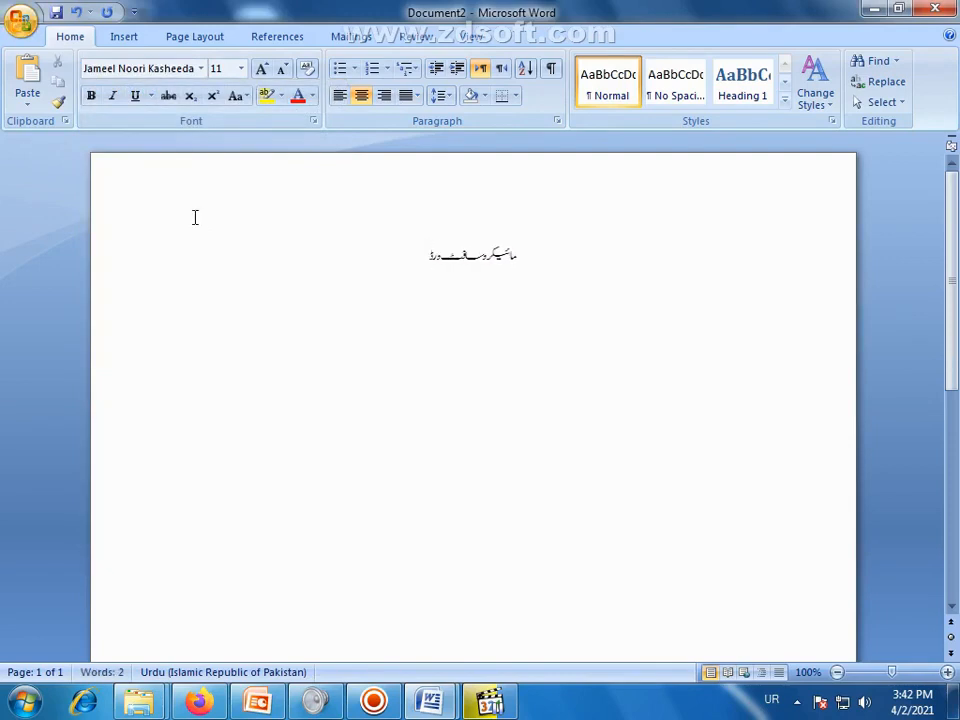
pyautogui.write('ا')
# Enlarge the title to 36 pt and remove the stray "ا" at its end.
pyautogui.hotkey('ctrl', 'a')
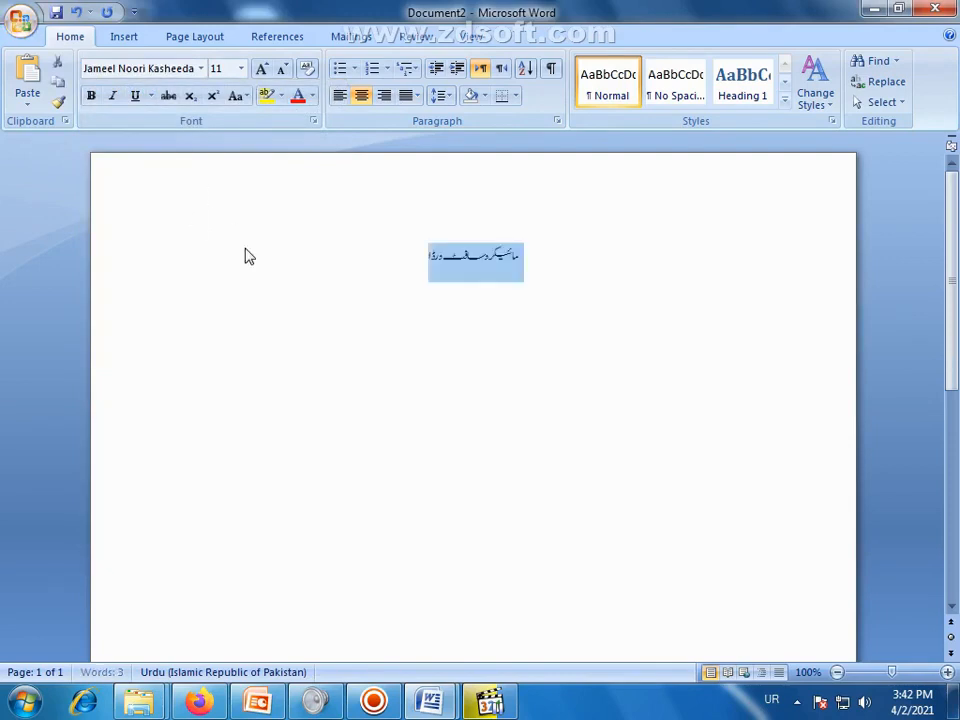
pyautogui.click(262, 69)
pyautogui.click(262, 69)
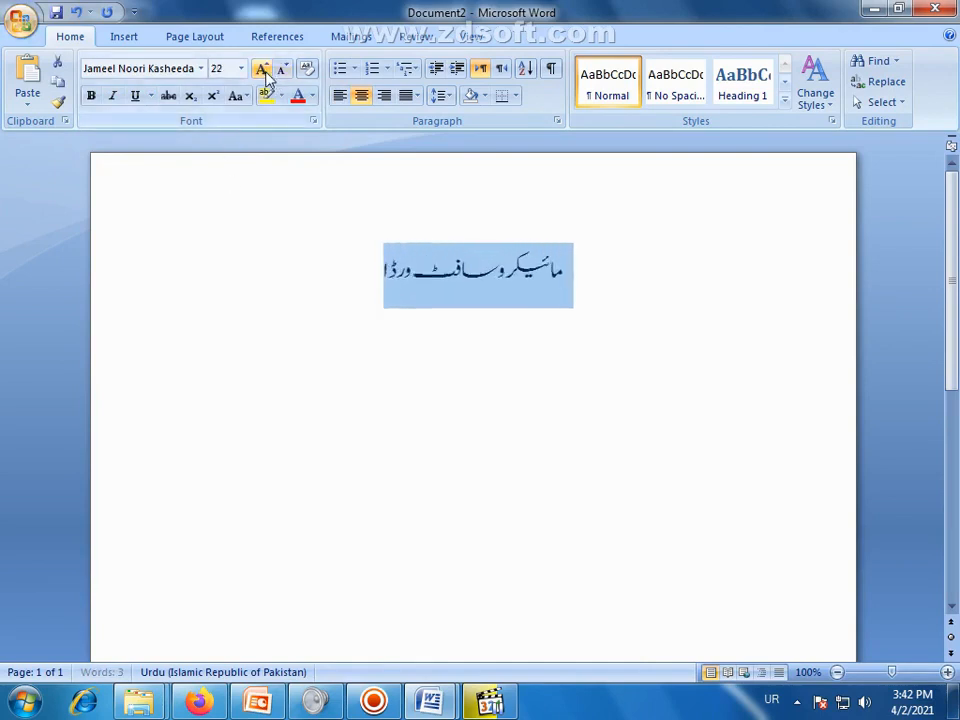
pyautogui.click(262, 69)
pyautogui.click(262, 69)
pyautogui.click(316, 298)
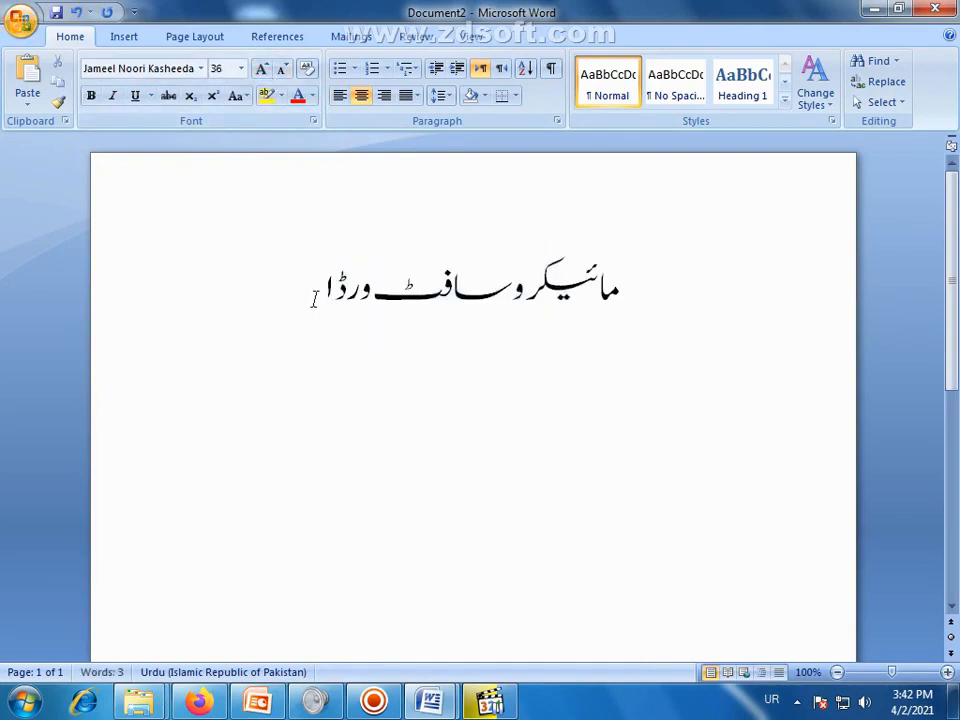
pyautogui.press('BackSpace')
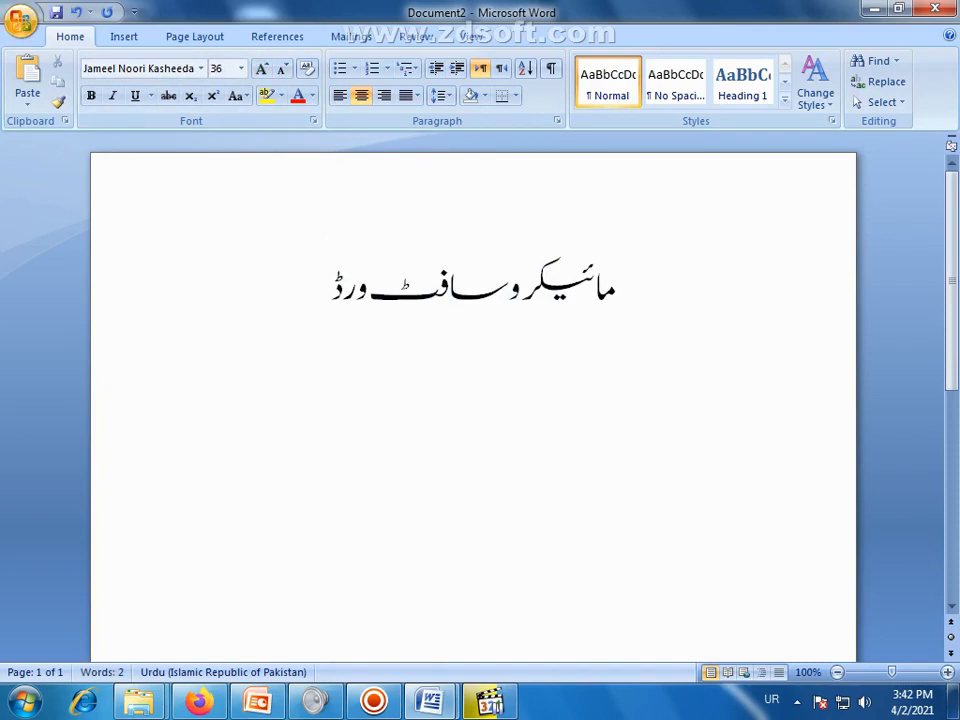
# Start a new paragraph under the title with the text "مائیکروسافٹ ورڈ میں بنی ہوئی".
pyautogui.press('Return')
pyautogui.write('مای')
pyautogui.press('BackSpace')
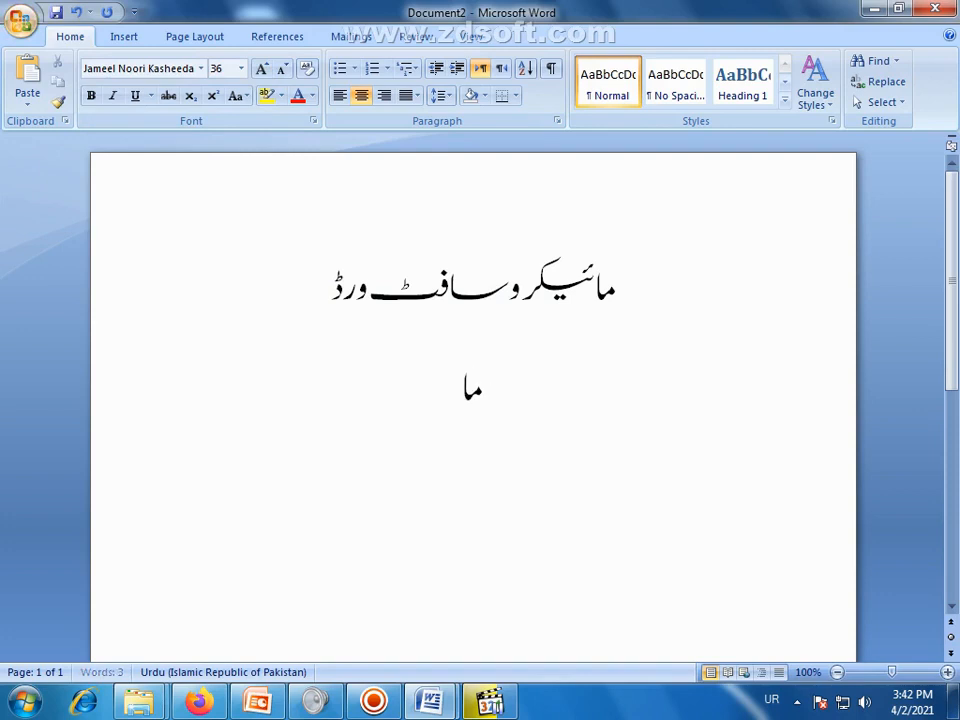
pyautogui.write('ئیکروس')
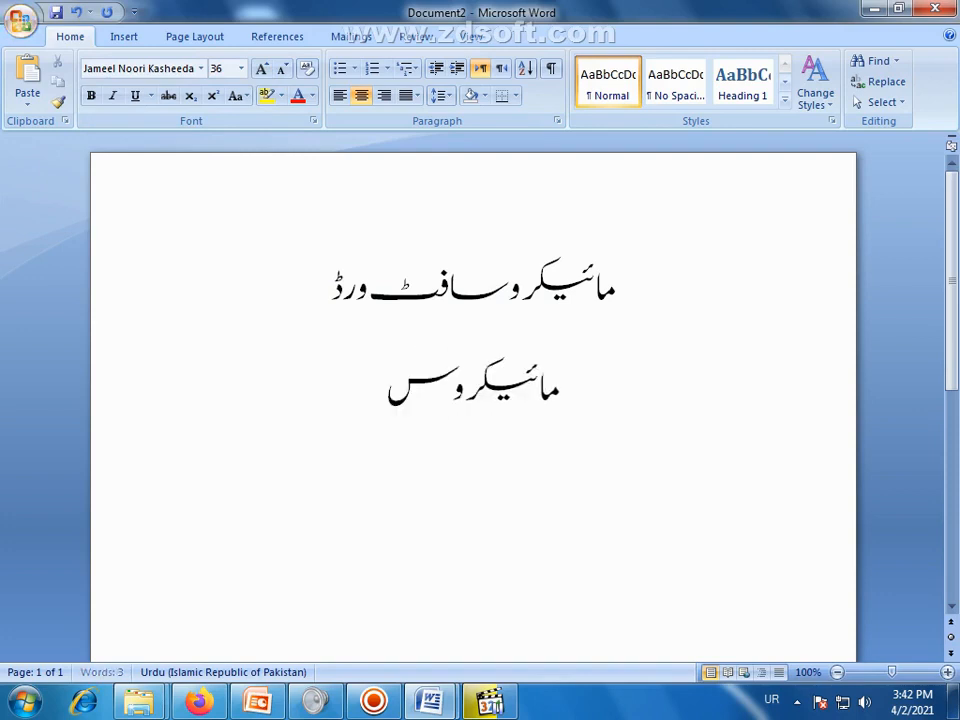
pyautogui.write('افٹ و')
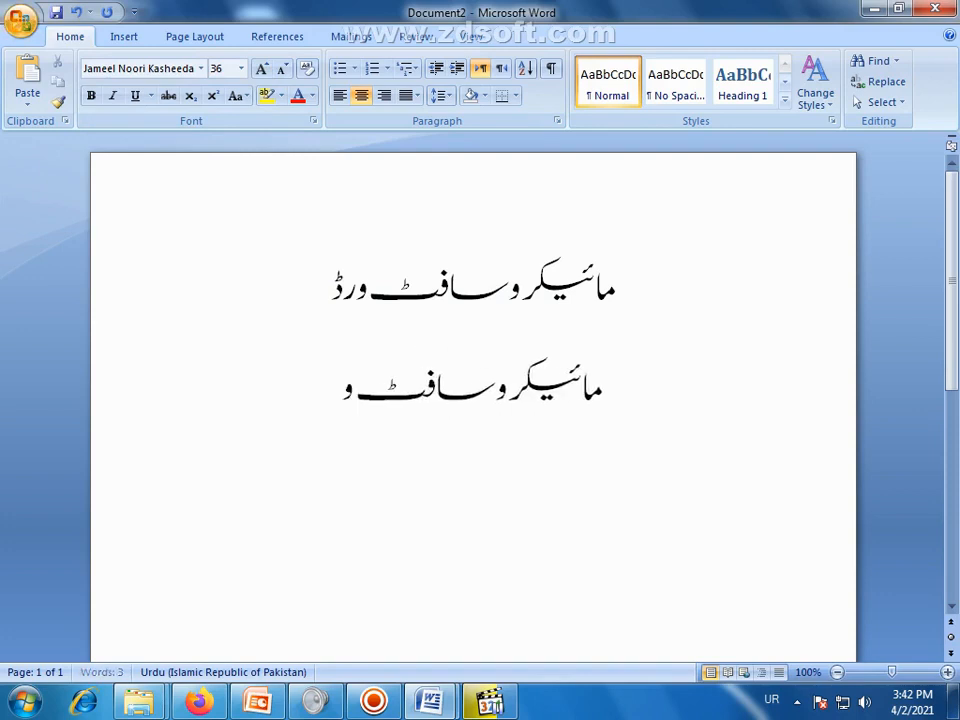
pyautogui.write('رڈ میں ب')
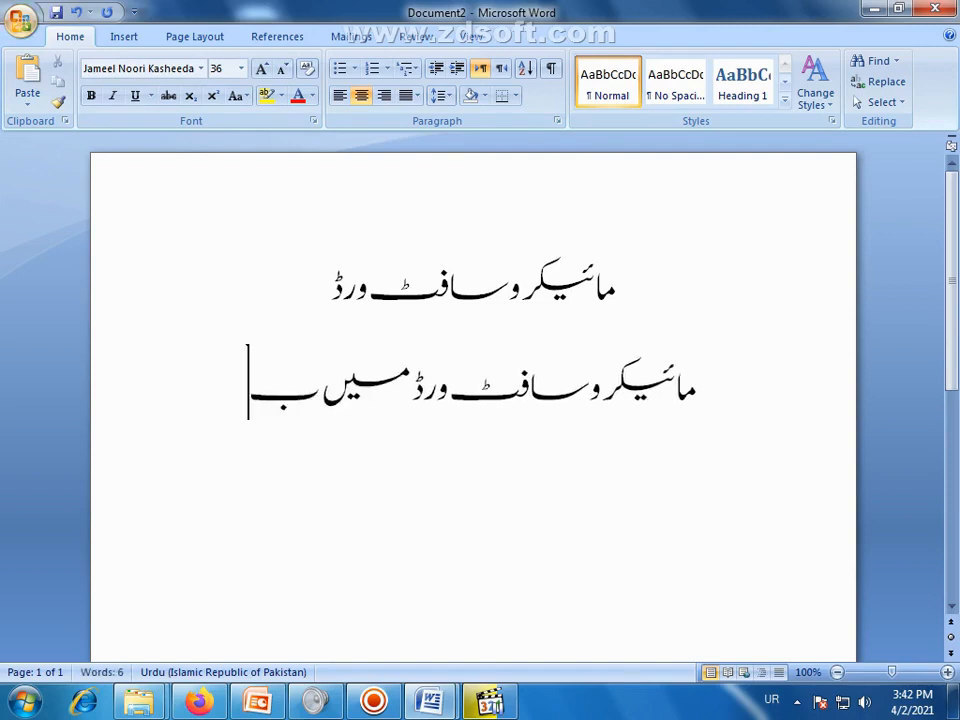
pyautogui.write('نی ہوئی حبا')
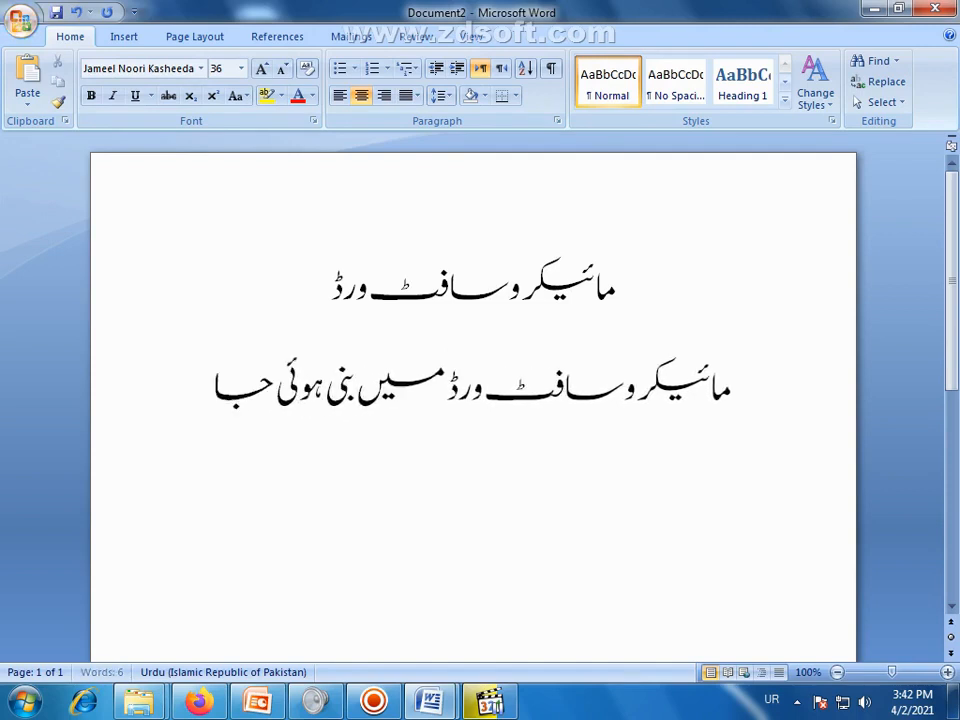
# Replace the mistyped last word and complete the sentence with "فائل کو ڈاکومنٹ کہا جاتا ہے۔".
pyautogui.press('BackSpace')
pyautogui.press('BackSpace')
pyautogui.press('BackSpace')
pyautogui.write('فائ')
pyautogui.press('BackSpace')
pyautogui.press('BackSpace')
pyautogui.press('BackSpace')
pyautogui.write('فا')
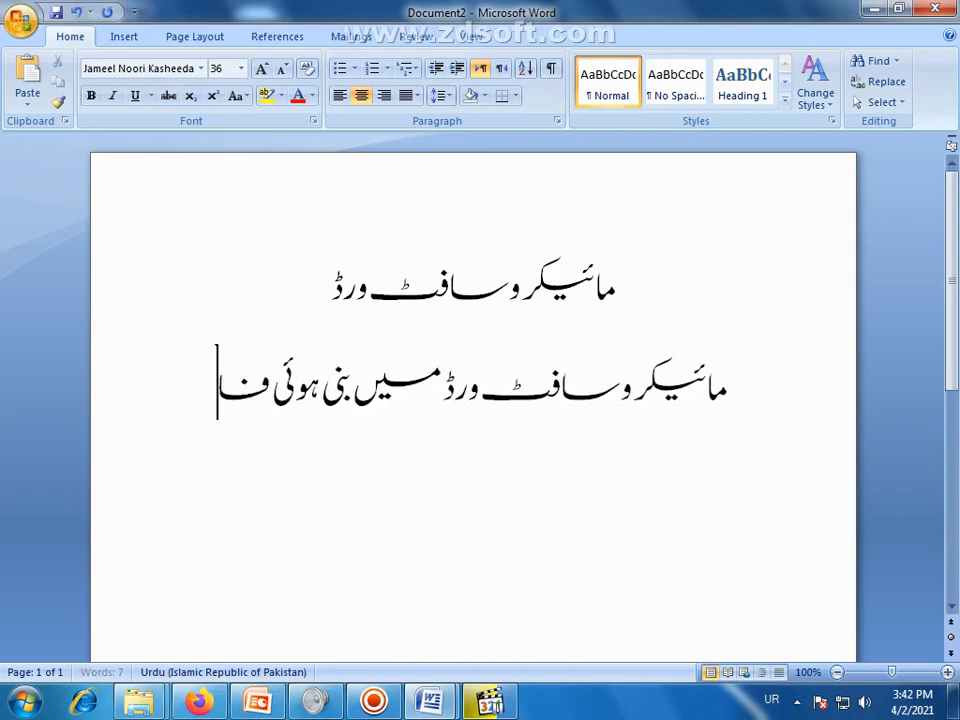
pyautogui.write('ئل')
pyautogui.press('Return')
pyautogui.write('کوڈا')
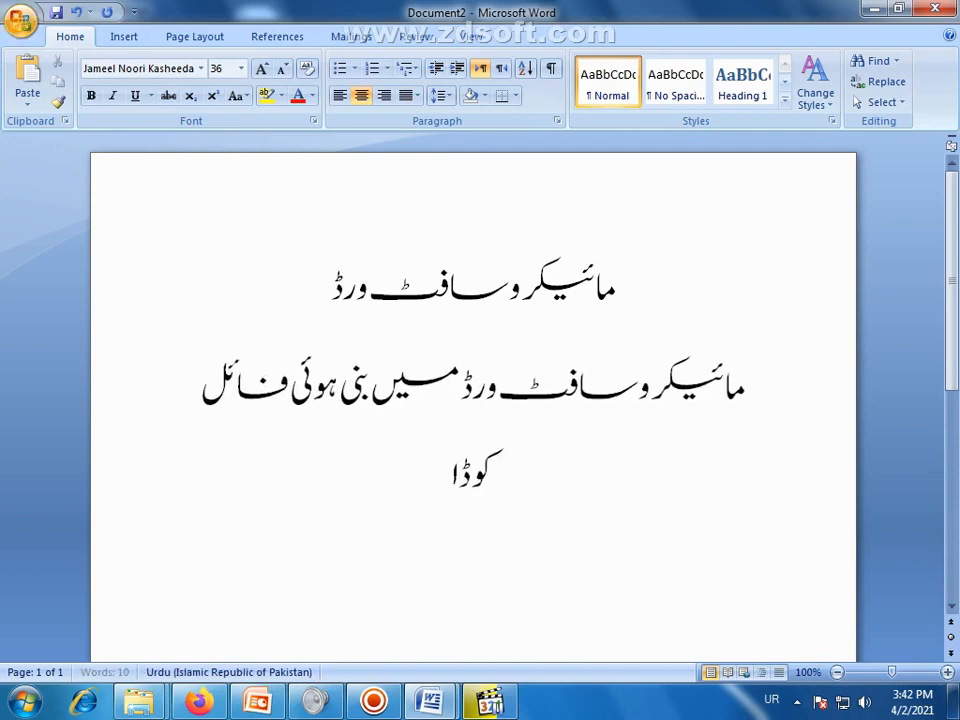
pyautogui.write('کومنٹ کہا جاتا')
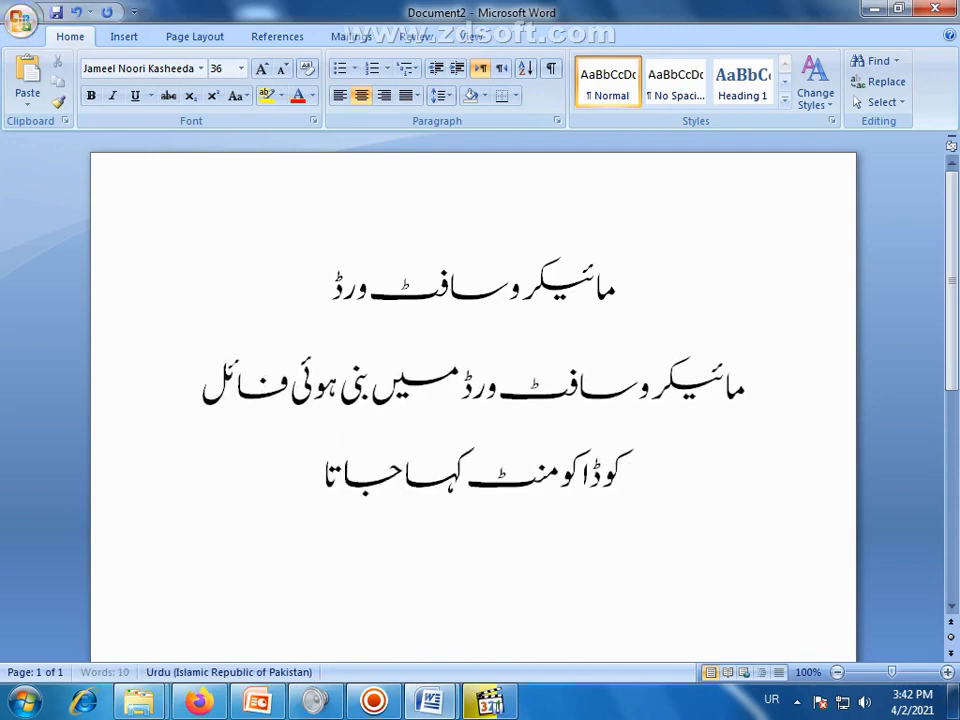
pyautogui.write(' ہے۔')
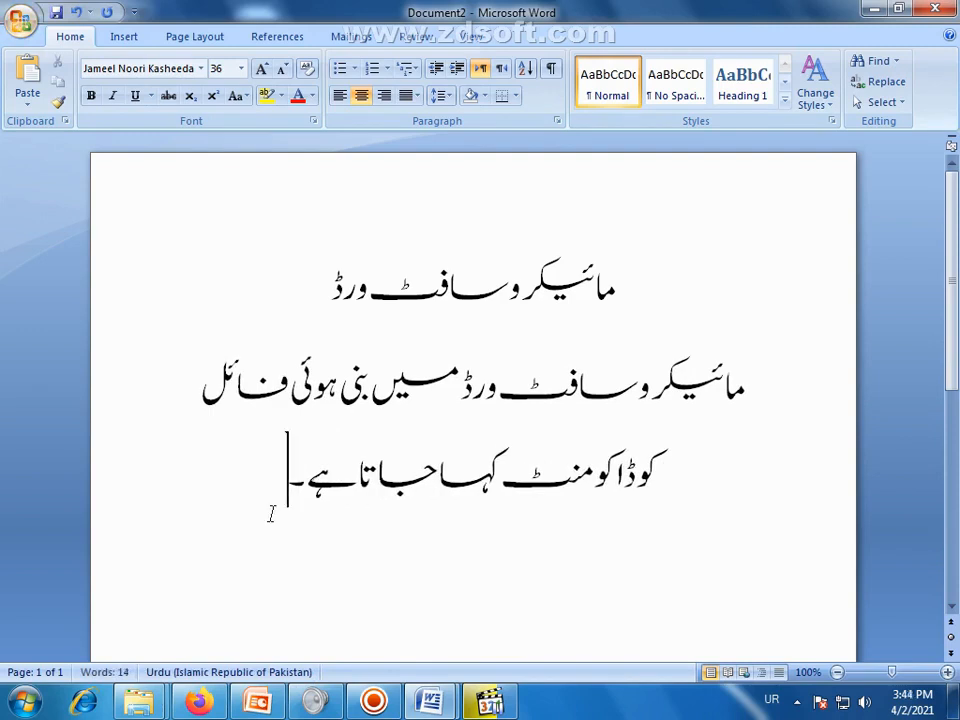
# Reduce the font size of the whole document text to 22 pt.
pyautogui.hotkey('ctrl', 'a')
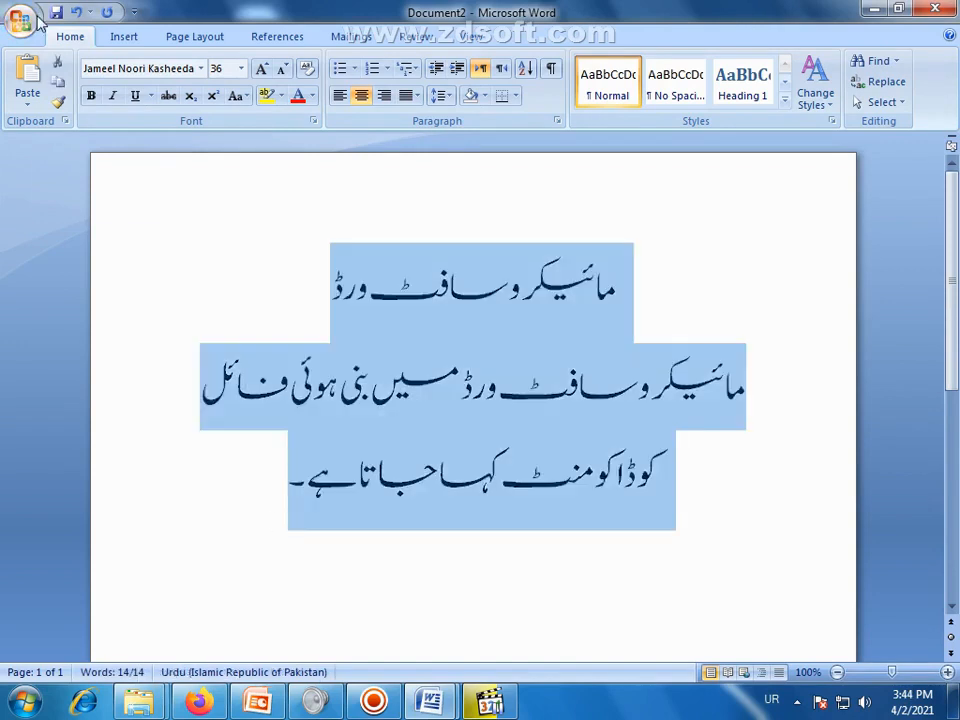
pyautogui.click(284, 70)
pyautogui.click(284, 70)
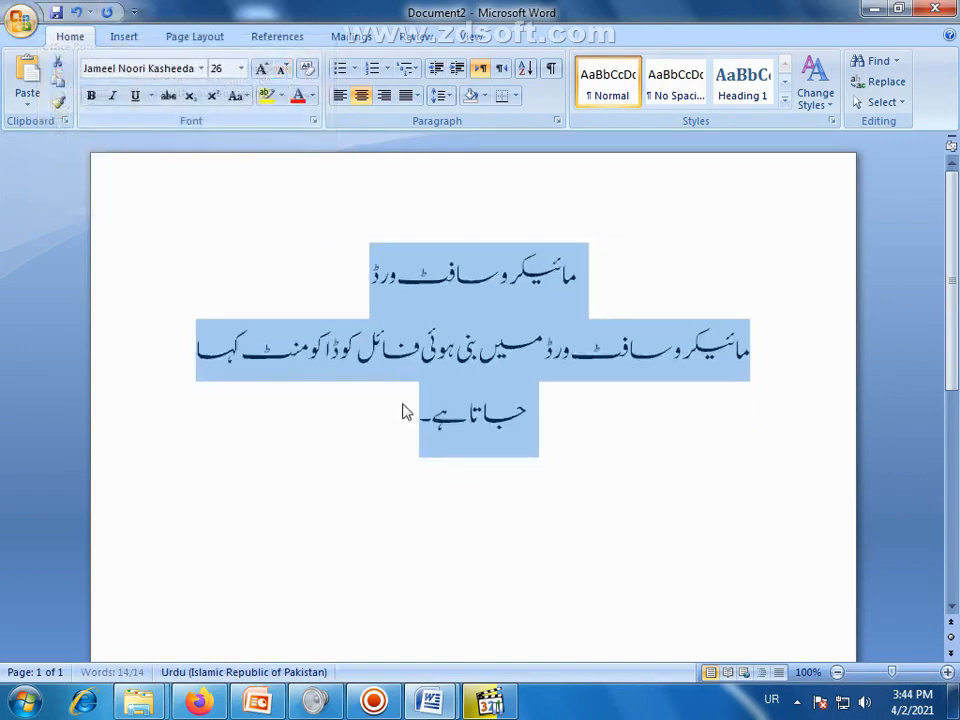
pyautogui.click(281, 70)
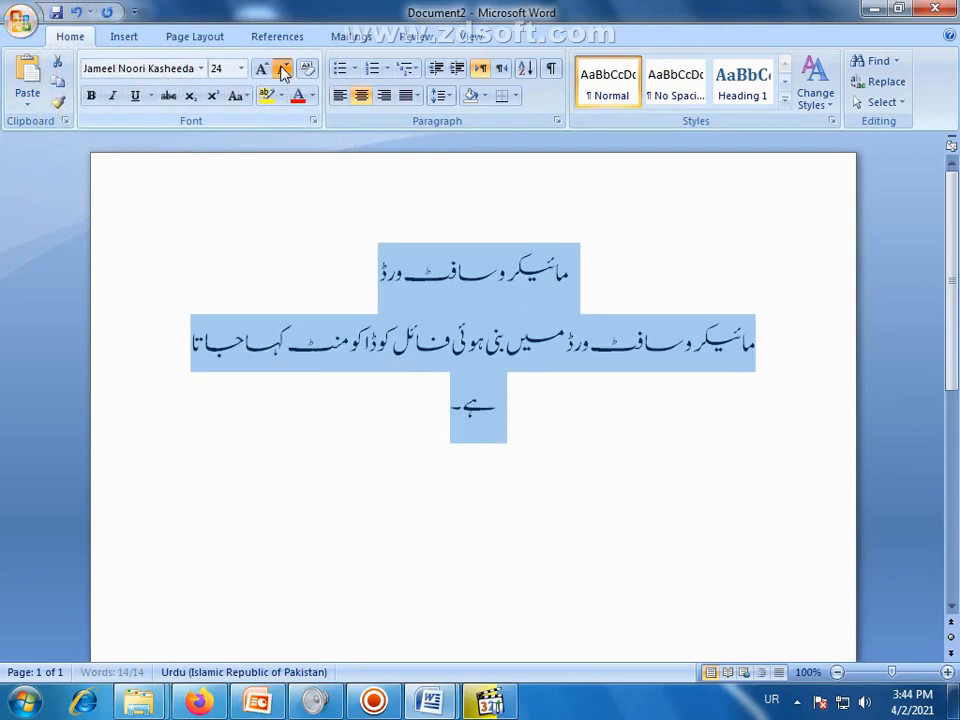
pyautogui.click(280, 70)
# Add two new lines below the sentence reading "کمپوزنگ" and "لیٹر".
pyautogui.click(189, 338)
pyautogui.press('Return')
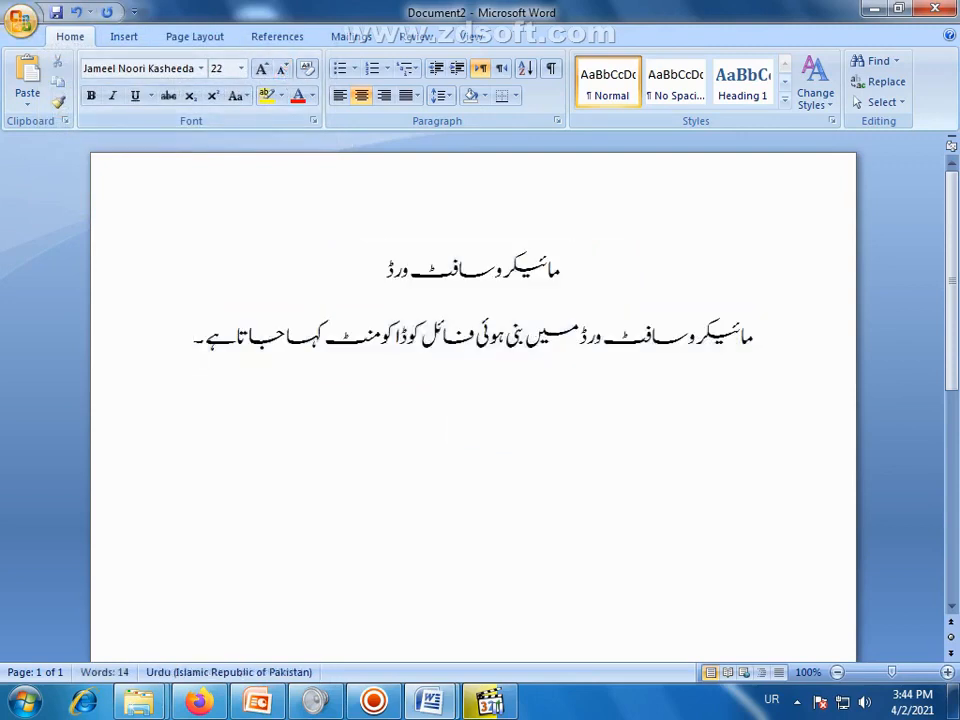
pyautogui.write('کمپن')
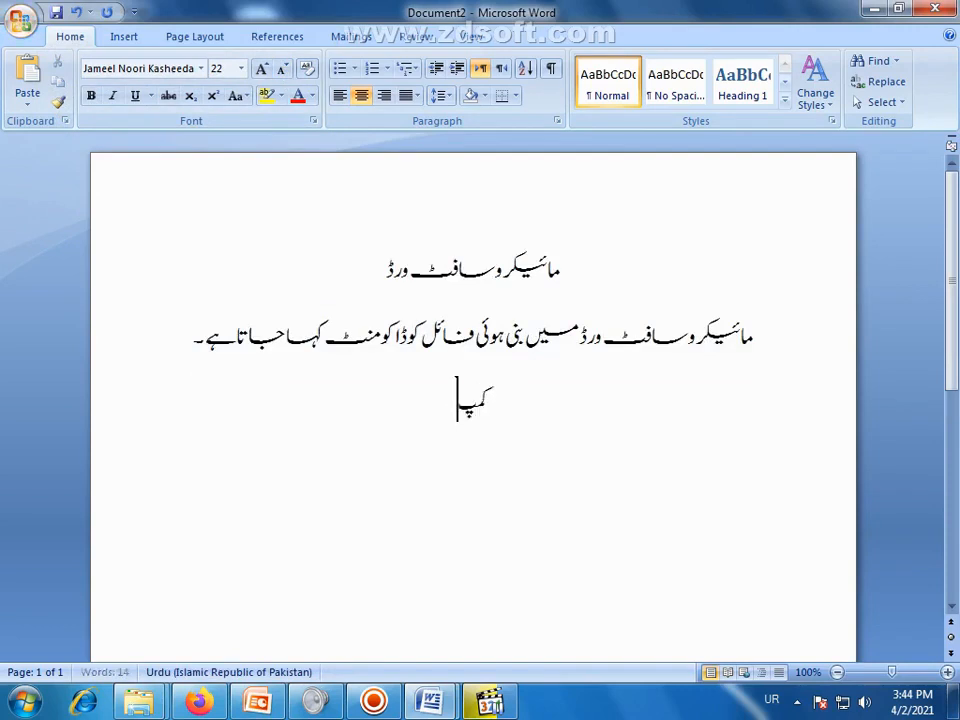
pyautogui.press('BackSpace')
pyautogui.press('BackSpace')
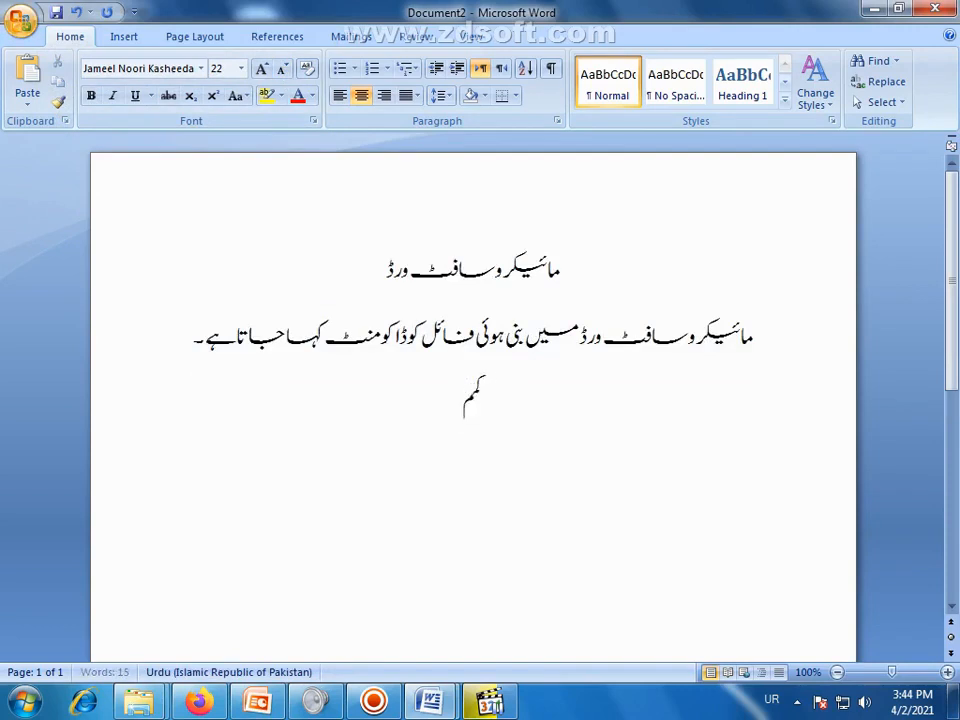
pyautogui.write('پوزنگ')
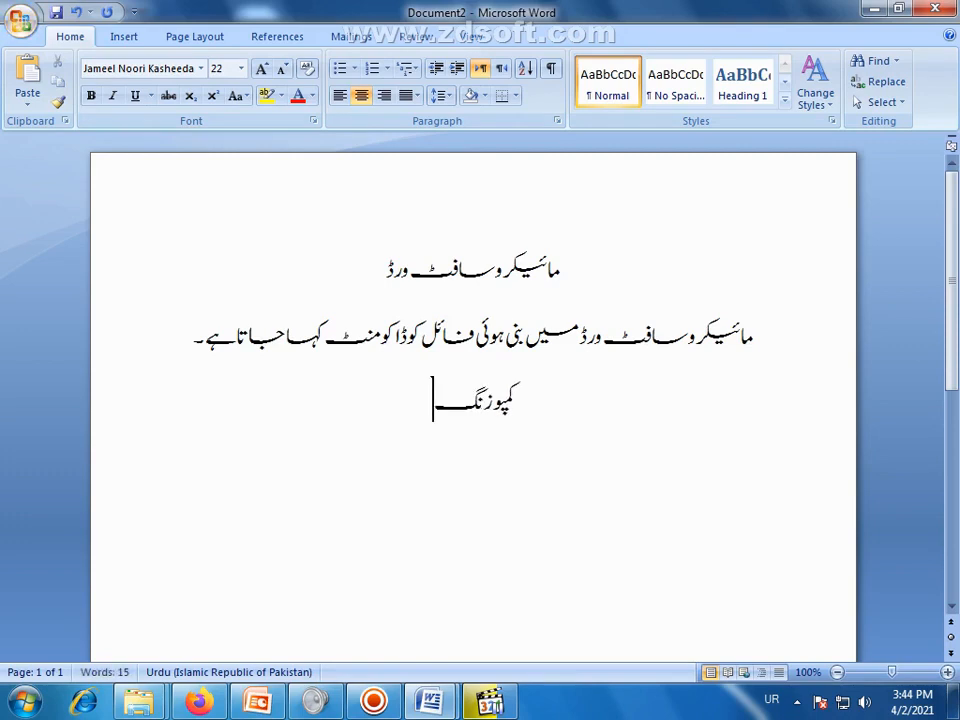
pyautogui.press('Return')
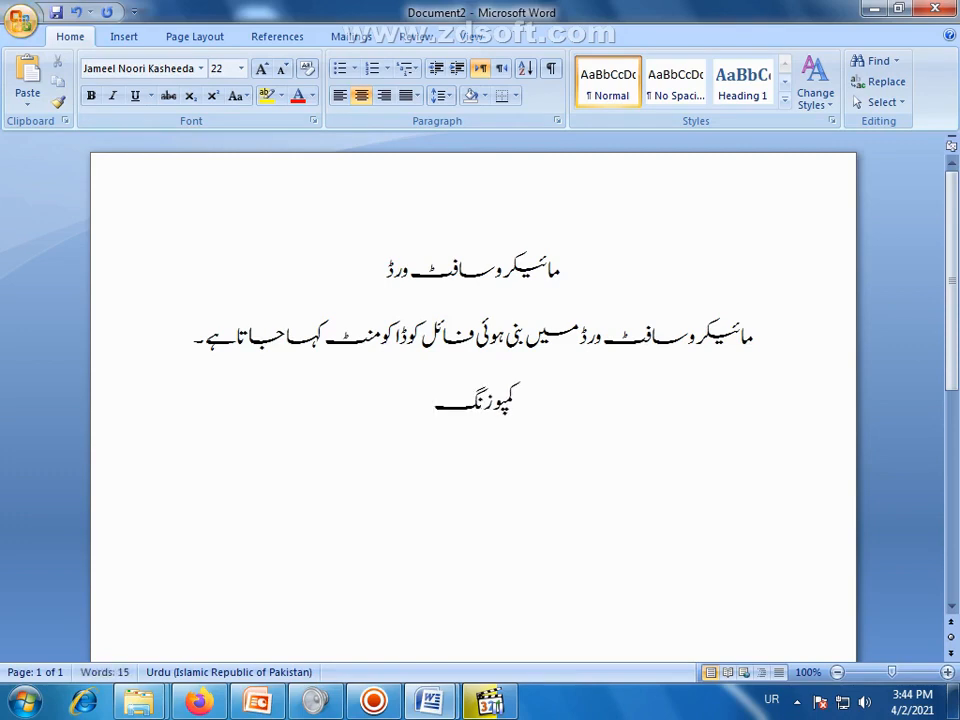
pyautogui.write('ل')
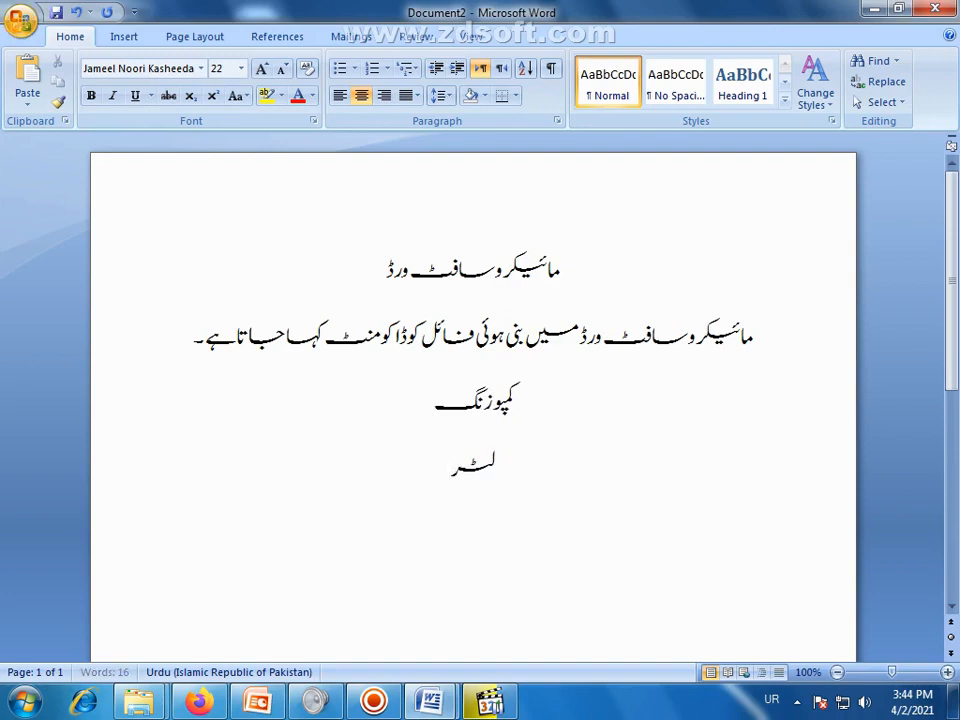
pyautogui.write('یٹر')
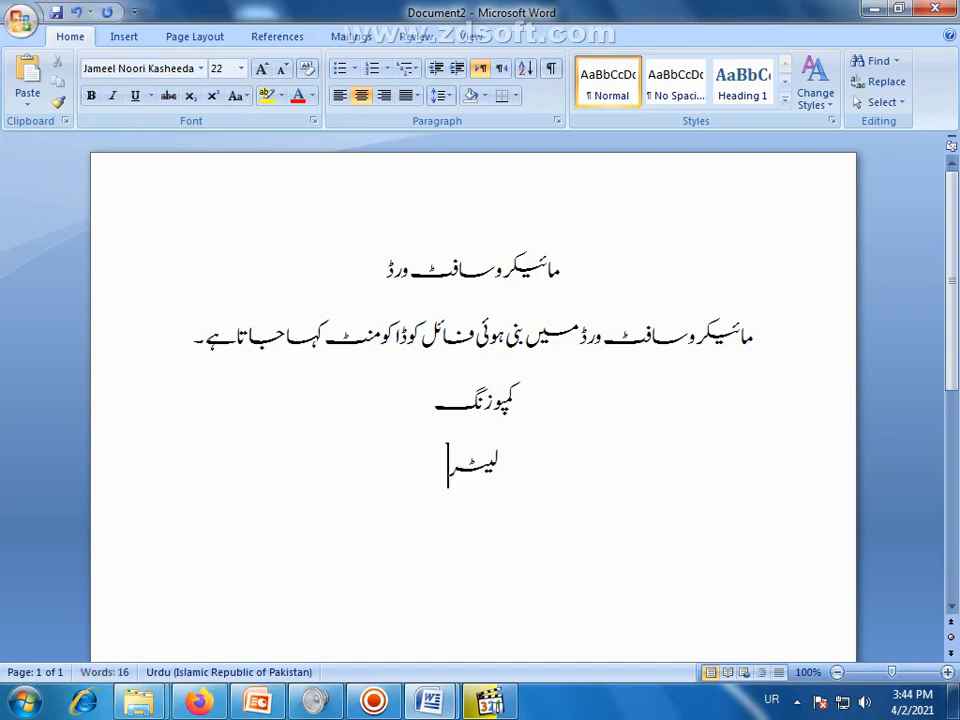
# Add a line reading "دراخواست" below "لیٹر", correcting the mistyped letters.
pyautogui.press('Return')
pyautogui.write('د')
pyautogui.write('ڑ')
pyautogui.press('BackSpace')
pyautogui.write('راک')
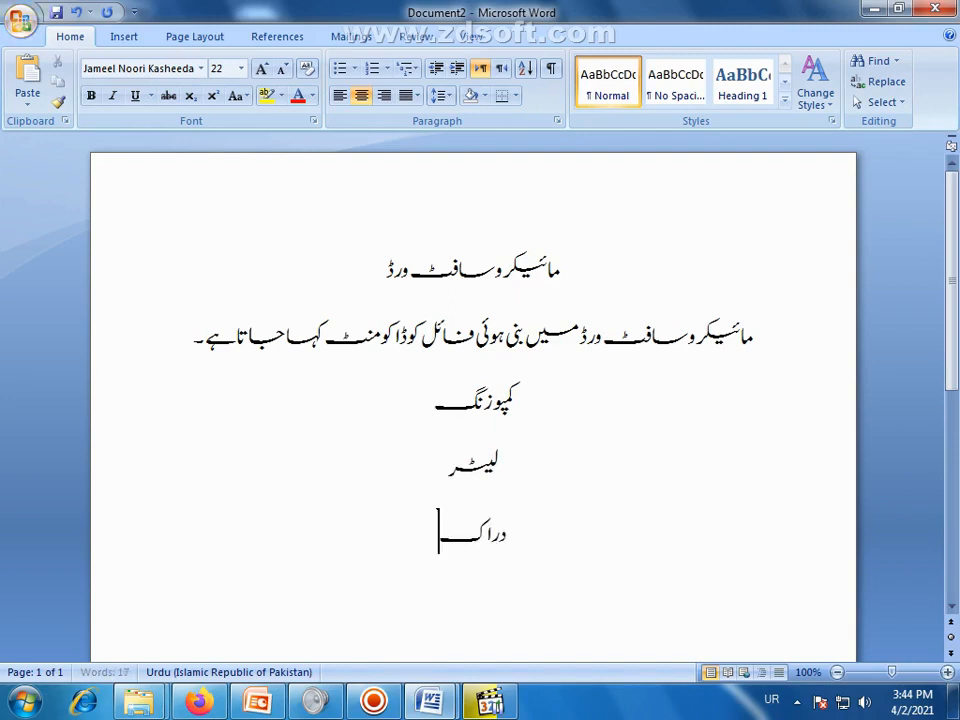
pyautogui.press('BackSpace')
pyautogui.write('ک')
pyautogui.press('BackSpace')
pyautogui.write('خواش')
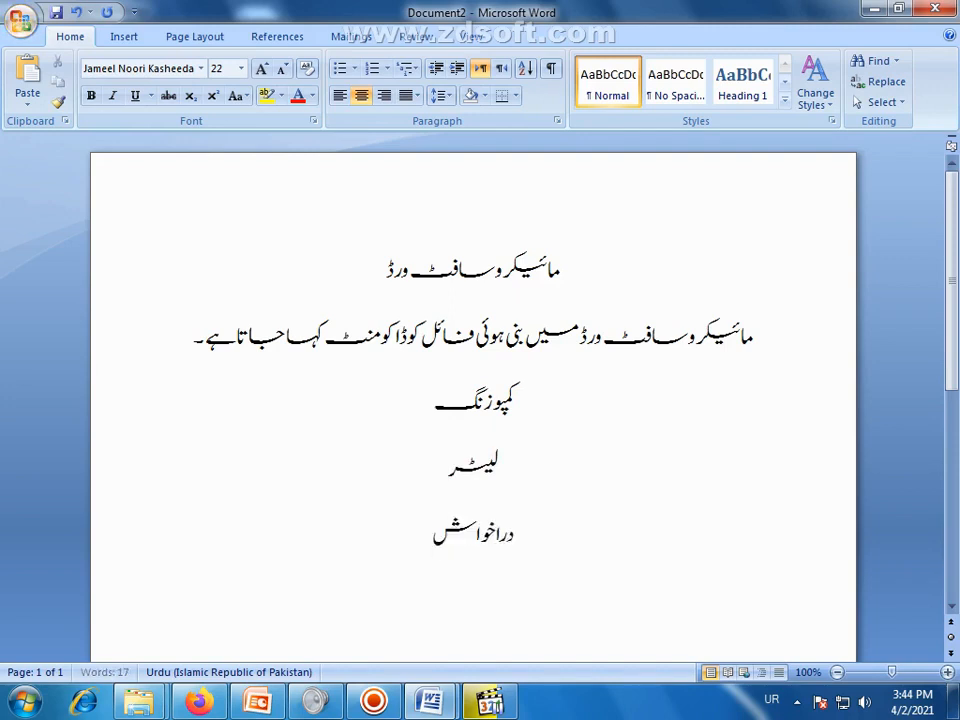
pyautogui.press('BackSpace')
pyautogui.write('ست')
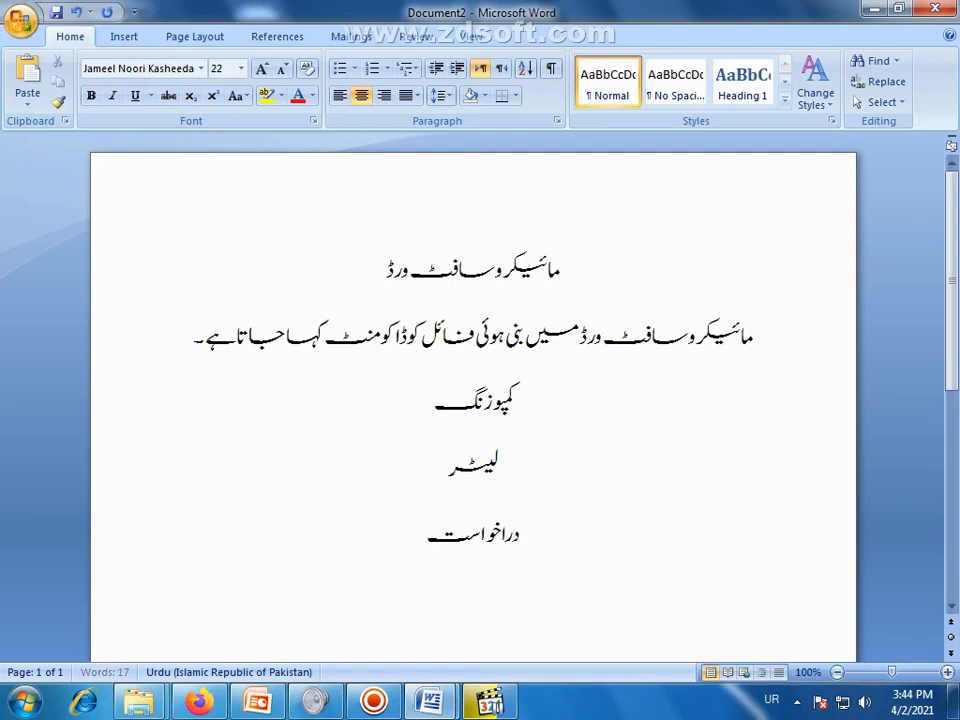
# Continue the list with two more lines, "کہانیاں" and "مضمون".
pyautogui.press('Return')
pyautogui.write('کہان')
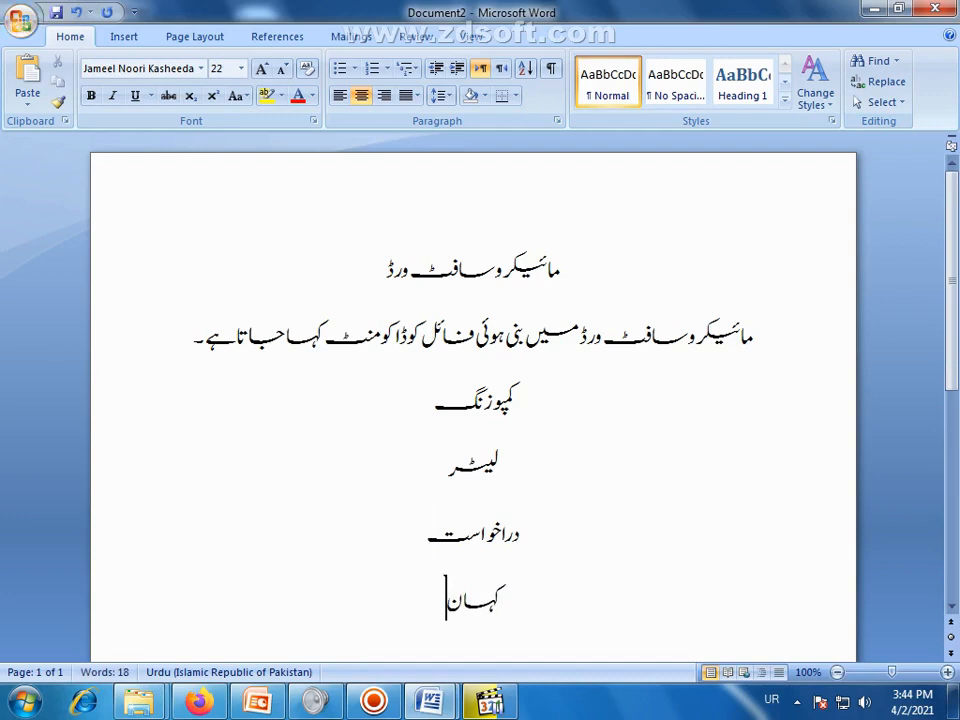
pyautogui.write('یاں')
pyautogui.press('Return')
pyautogui.write('م')
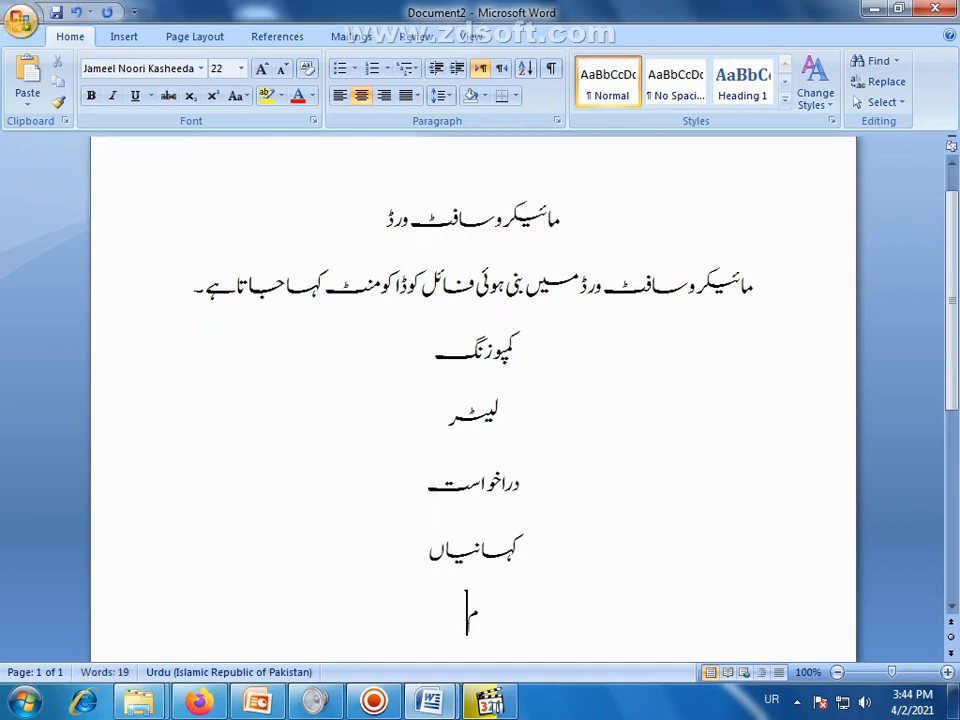
pyautogui.write('ضمون')
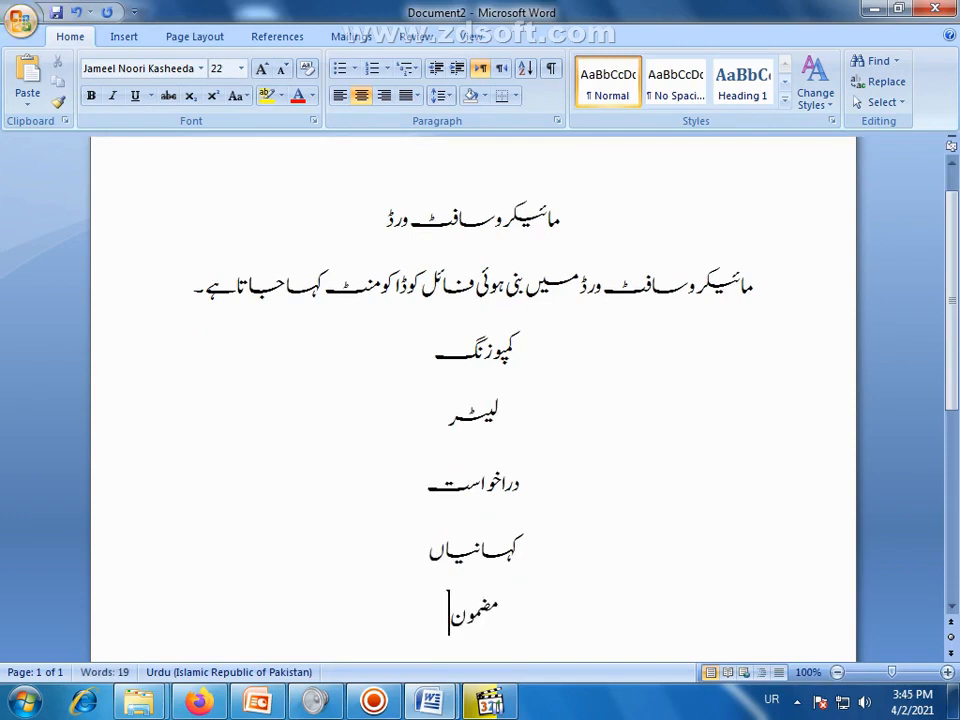
# Add the lines "سی وی" and "لیٹر" below "مضمون".
pyautogui.press('Return')
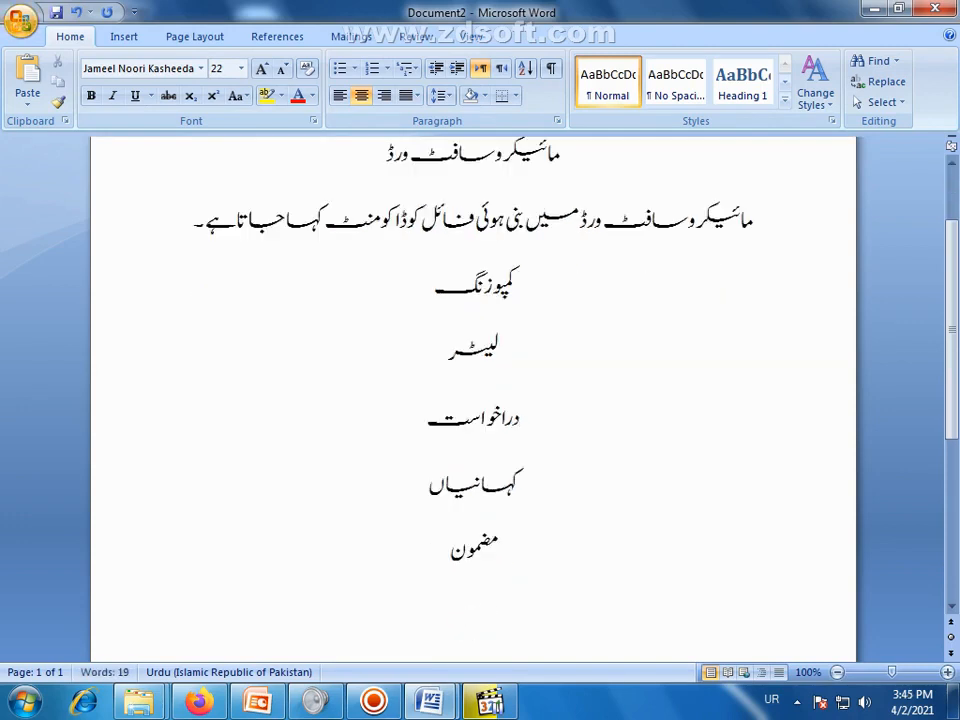
pyautogui.write('ی وی')
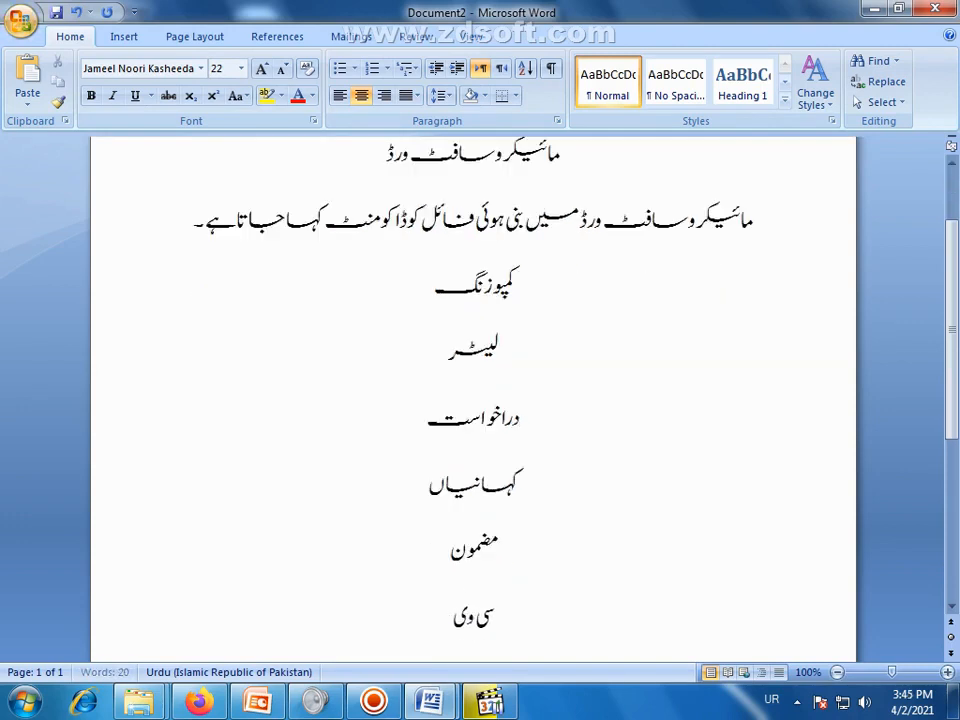
pyautogui.press('Return')
pyautogui.write('لیٹر')
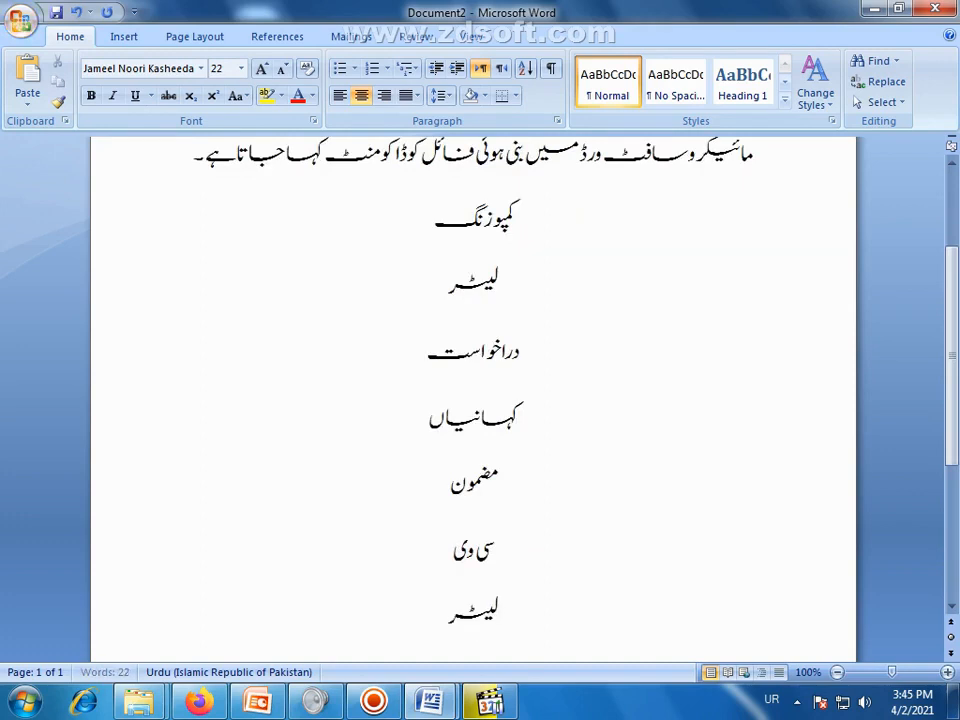
# Complete the last list entry as "لیٹر پیڈ" and begin a new line below it.
pyautogui.write(' پیڈ')
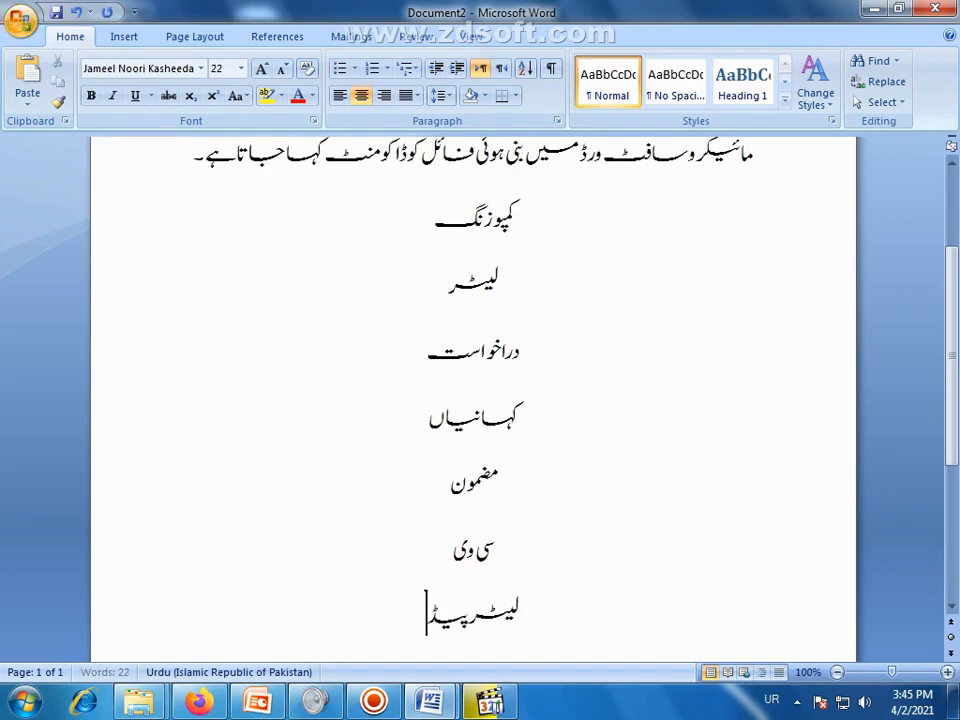
pyautogui.press('Return')
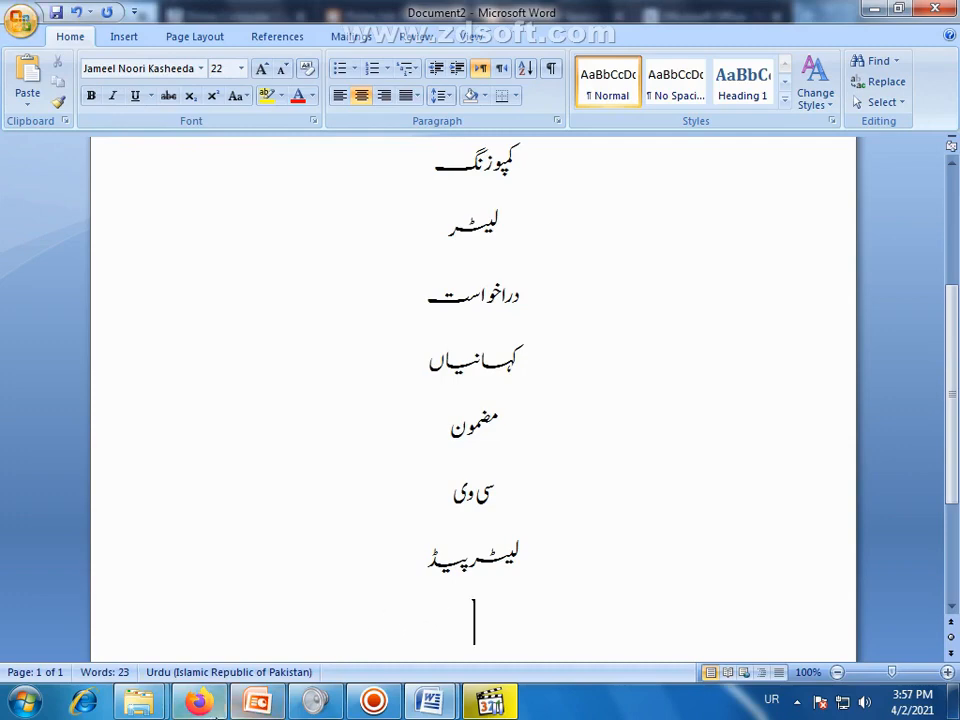
# Switch to Firefox and search Google for "ms word history".
pyautogui.click(200, 701)
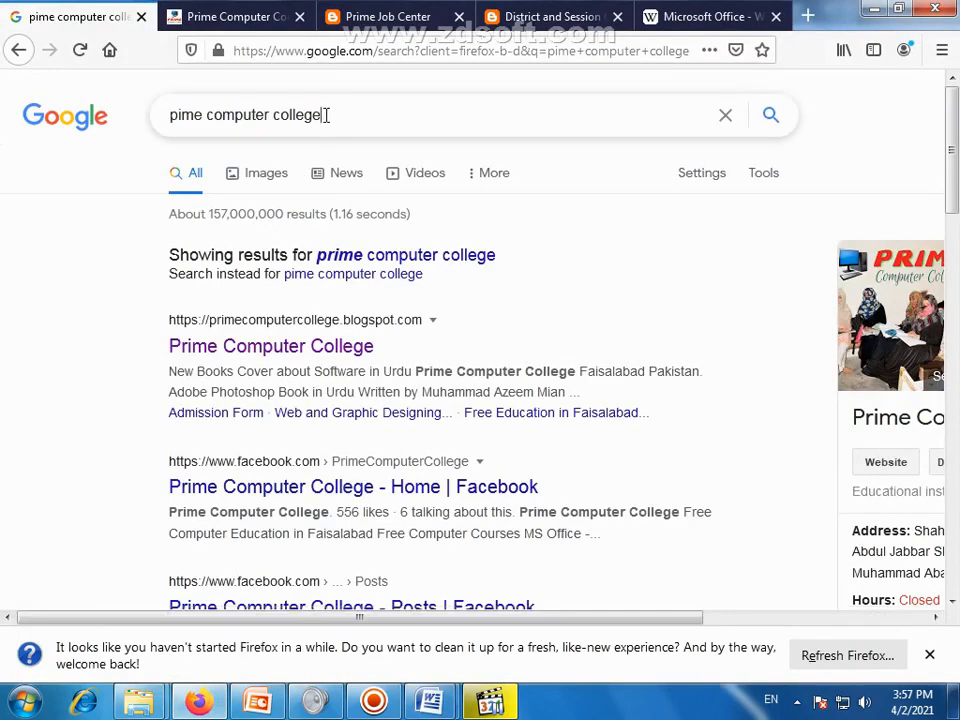
pyautogui.moveTo(326, 114); pyautogui.dragTo(72, 116)
pyautogui.write('ms')
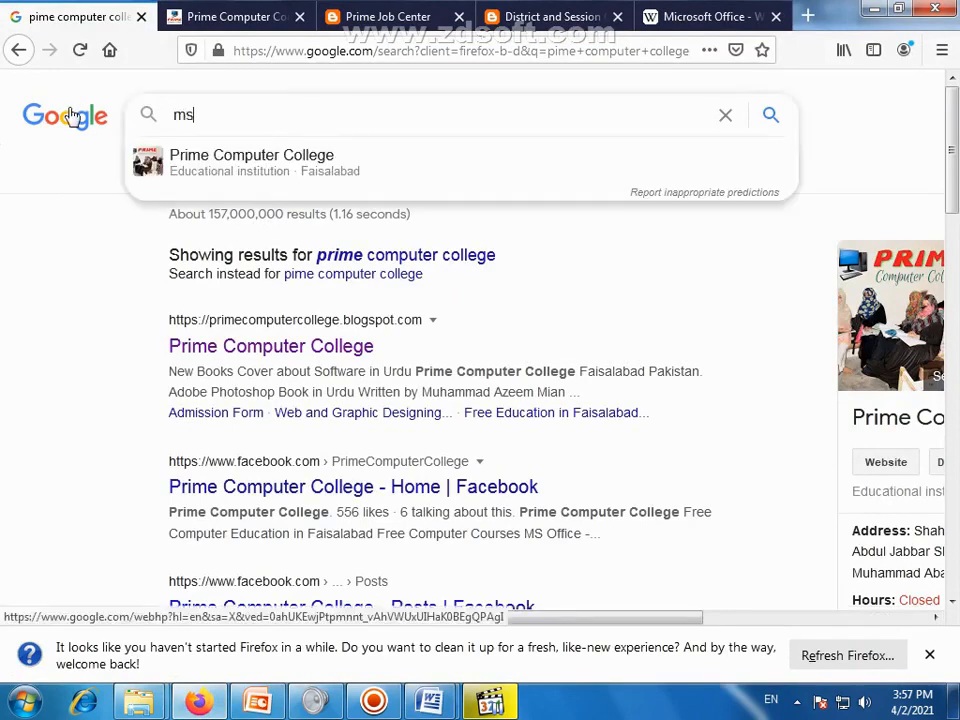
pyautogui.press('BackSpace')
pyautogui.press('BackSpace')
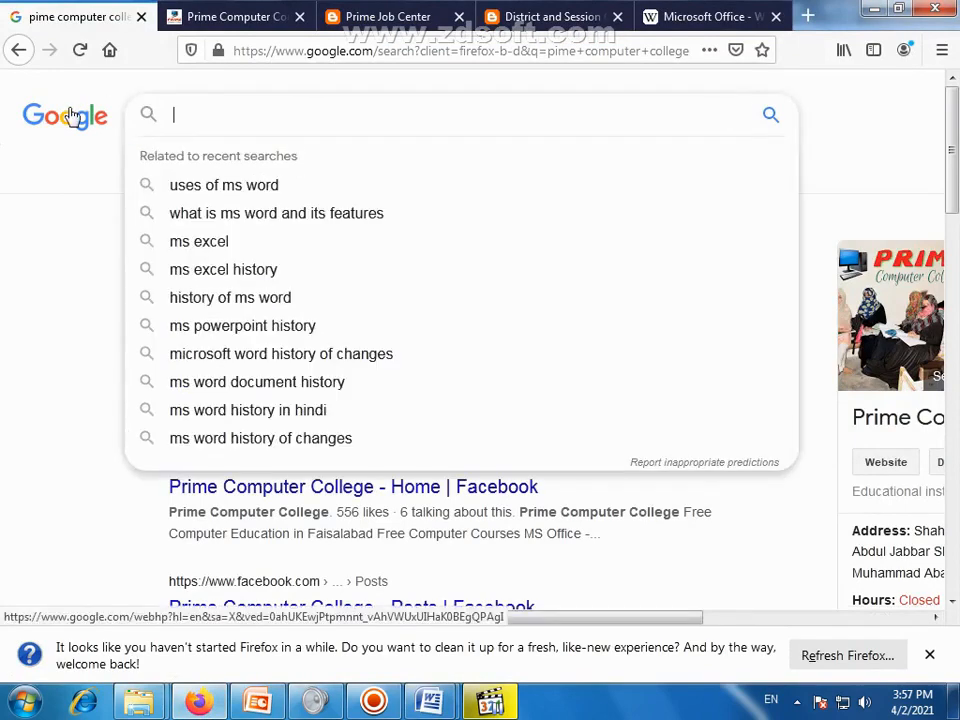
pyautogui.write('MS WOR')
pyautogui.press('Down')
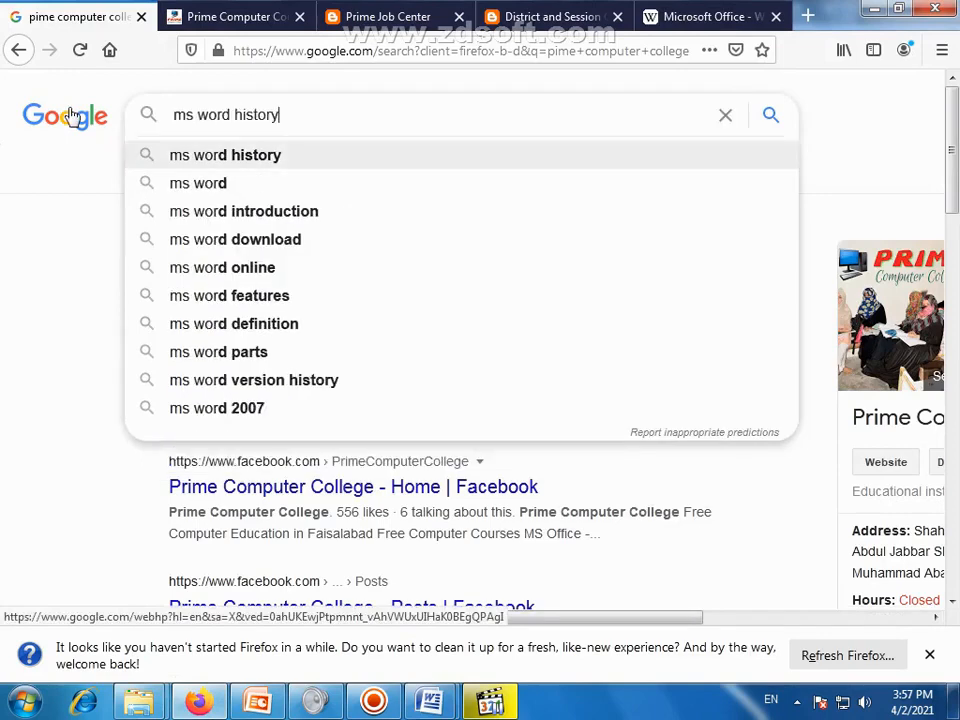
pyautogui.press('Return')
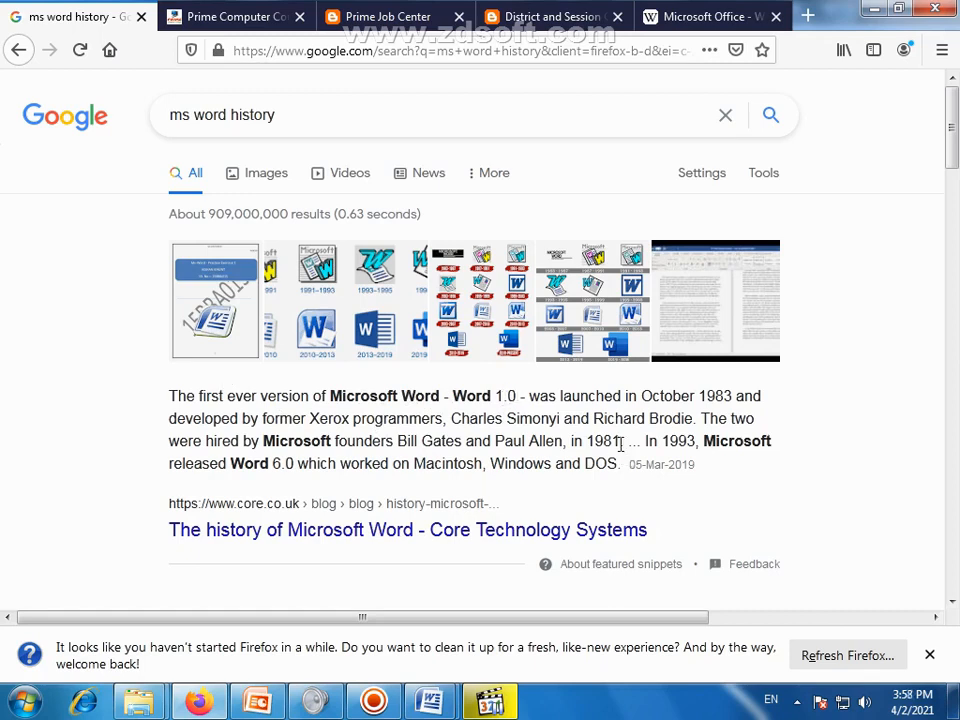
# Examine the launch year of Word 1.0 and its developers' names in the featured snippet, highlighting them.
pyautogui.moveTo(698, 396); pyautogui.dragTo(732, 396)
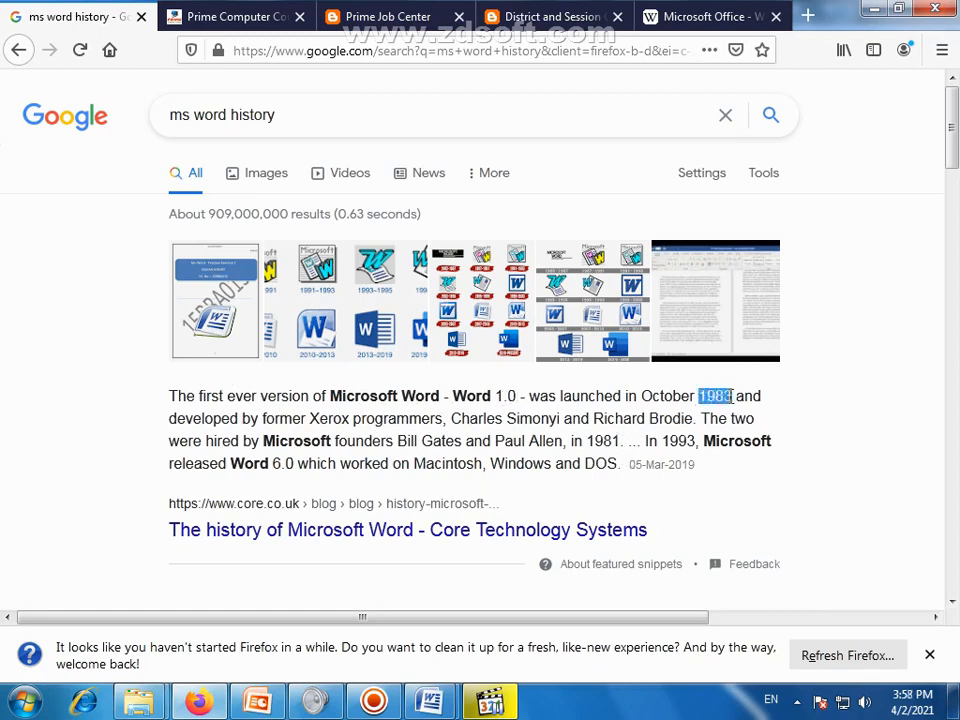
pyautogui.click(616, 410)
pyautogui.moveTo(700, 396); pyautogui.dragTo(734, 396)
pyautogui.click(672, 402)
pyautogui.moveTo(453, 420); pyautogui.dragTo(696, 421)
pyautogui.click(476, 437)
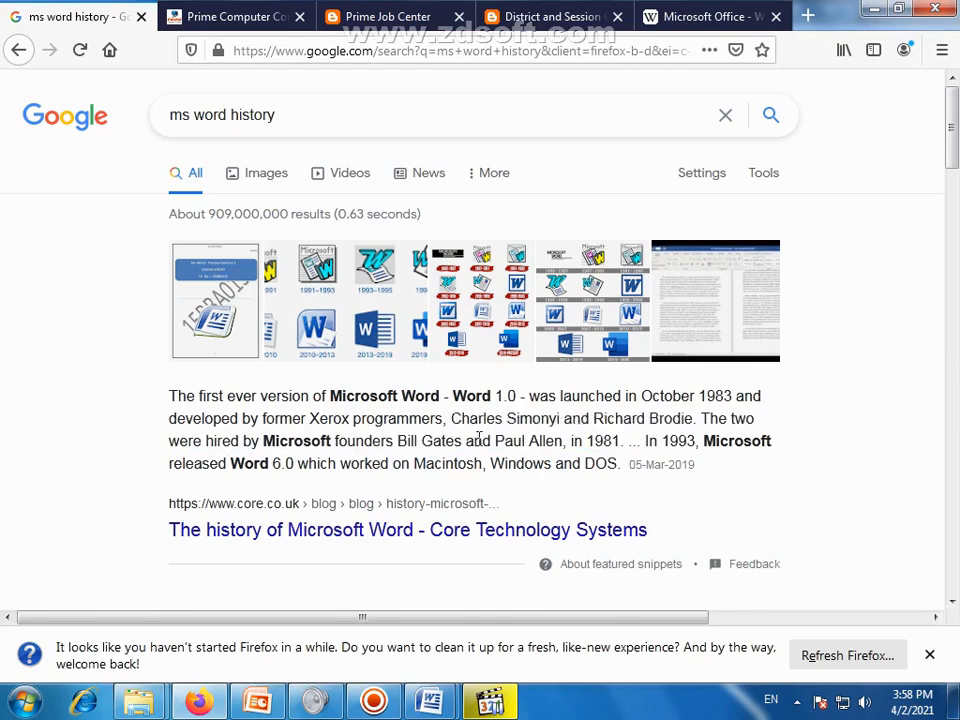
pyautogui.moveTo(453, 420); pyautogui.dragTo(696, 420)
pyautogui.click(602, 421)
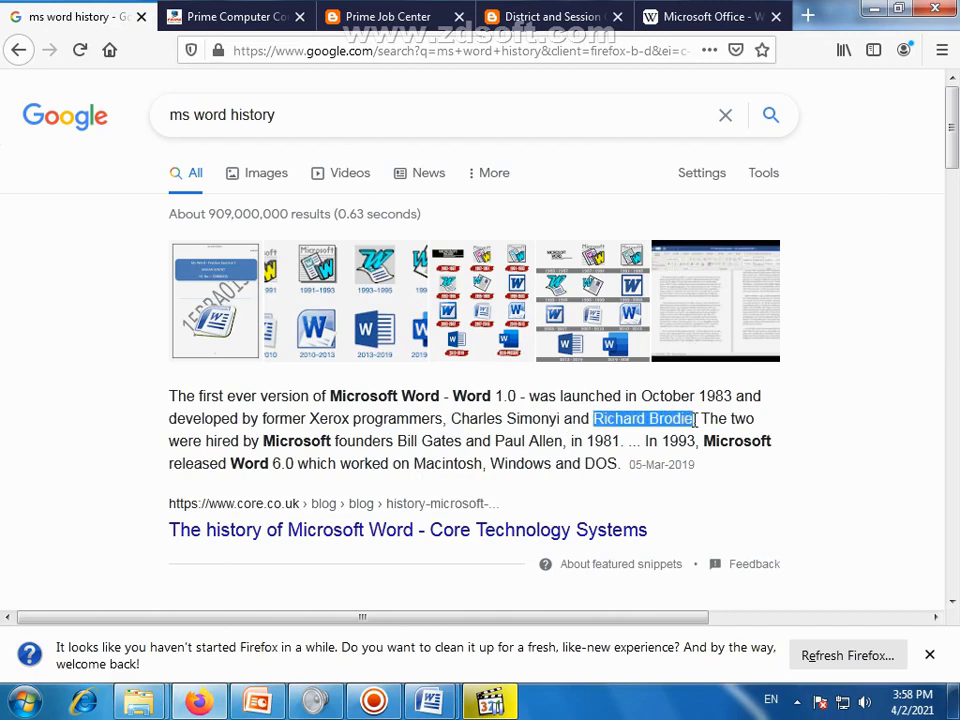
pyautogui.click(685, 422)
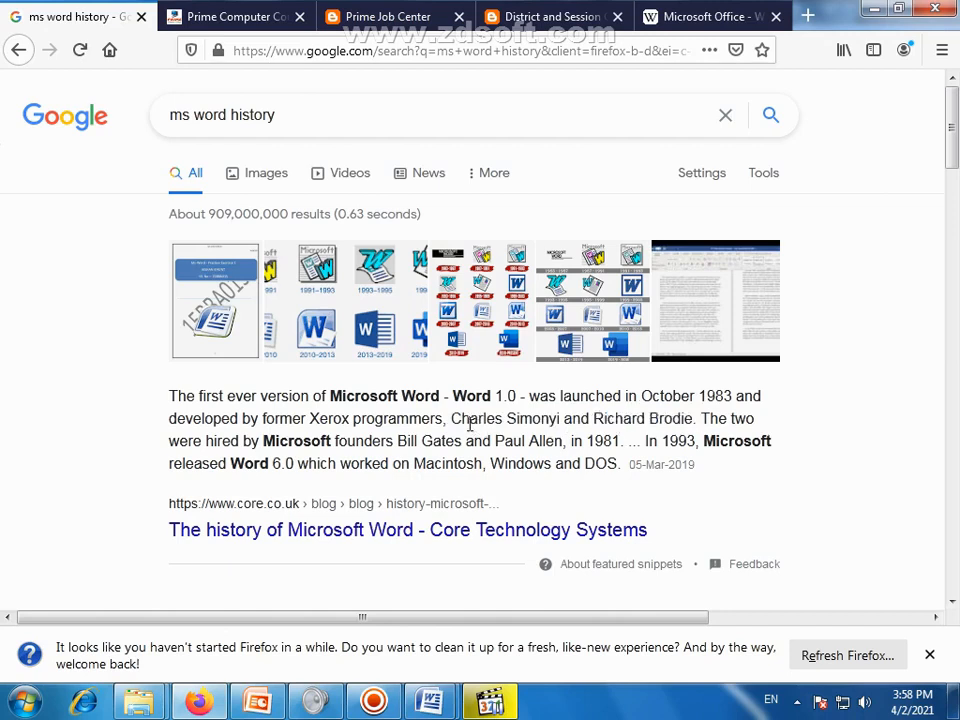
pyautogui.moveTo(452, 420); pyautogui.dragTo(563, 419)
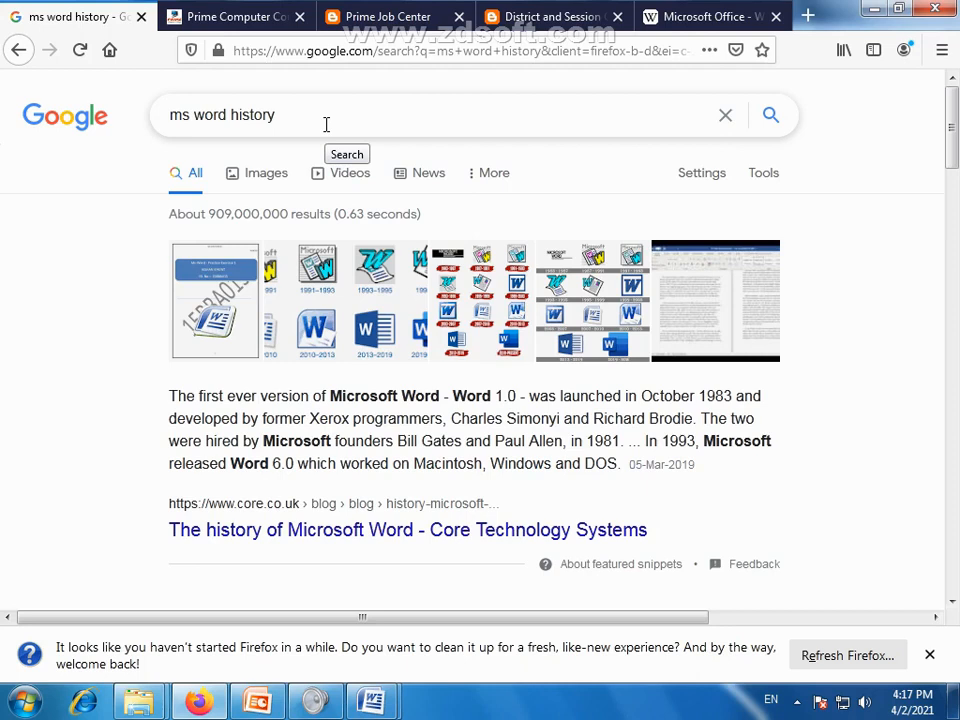
# Search Google for "getintopc" and open the Get Into PC home page.
pyautogui.moveTo(259, 120); pyautogui.dragTo(144, 126)
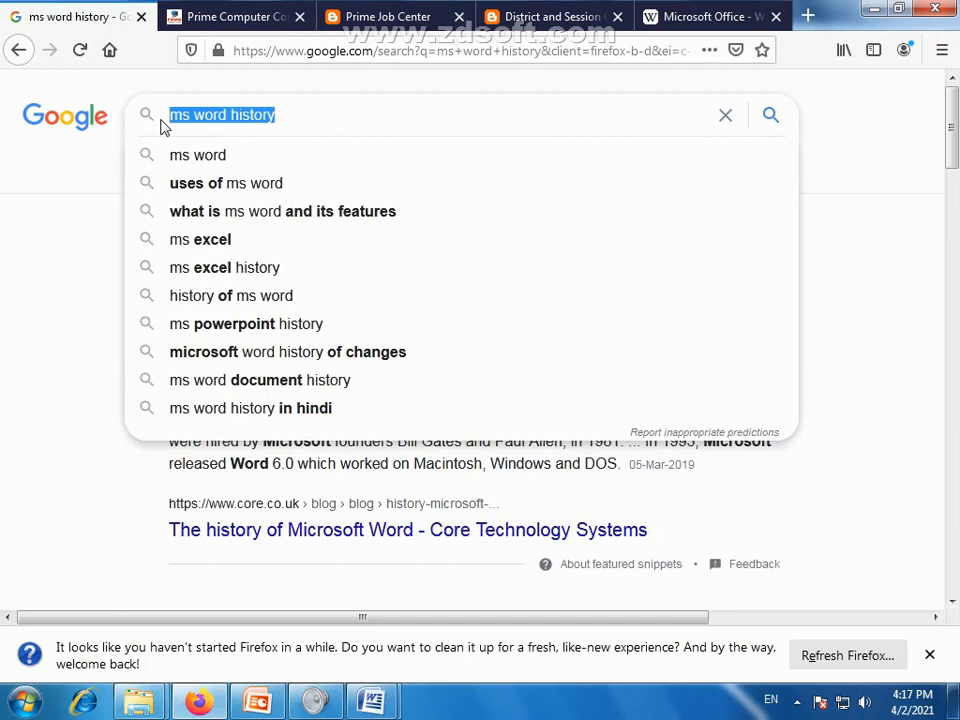
pyautogui.write('get')
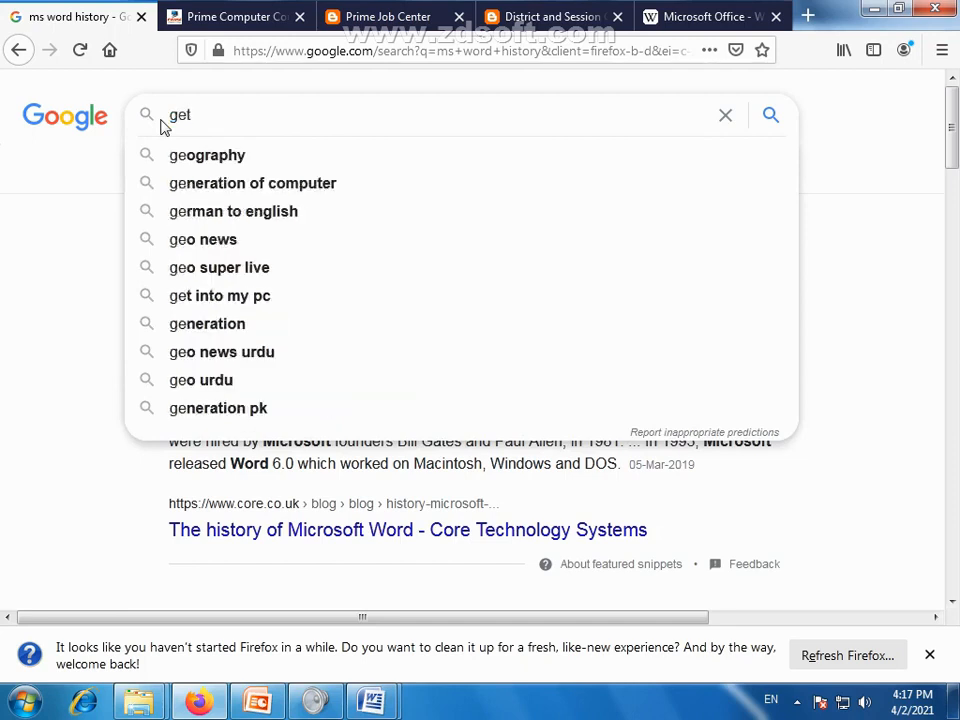
pyautogui.write('intopc')
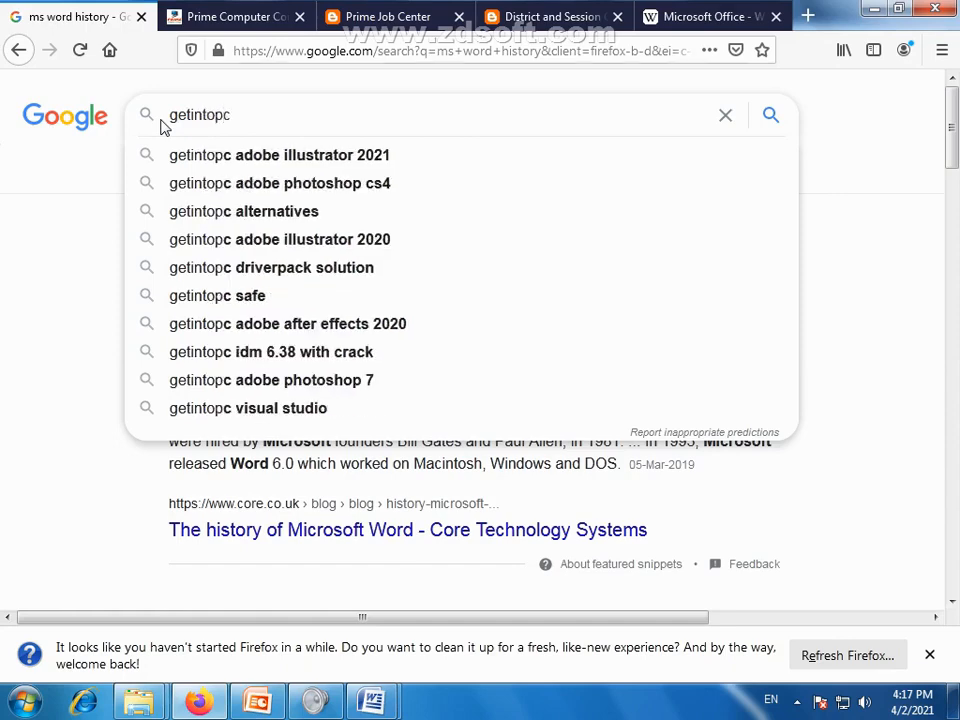
pyautogui.press('Return')
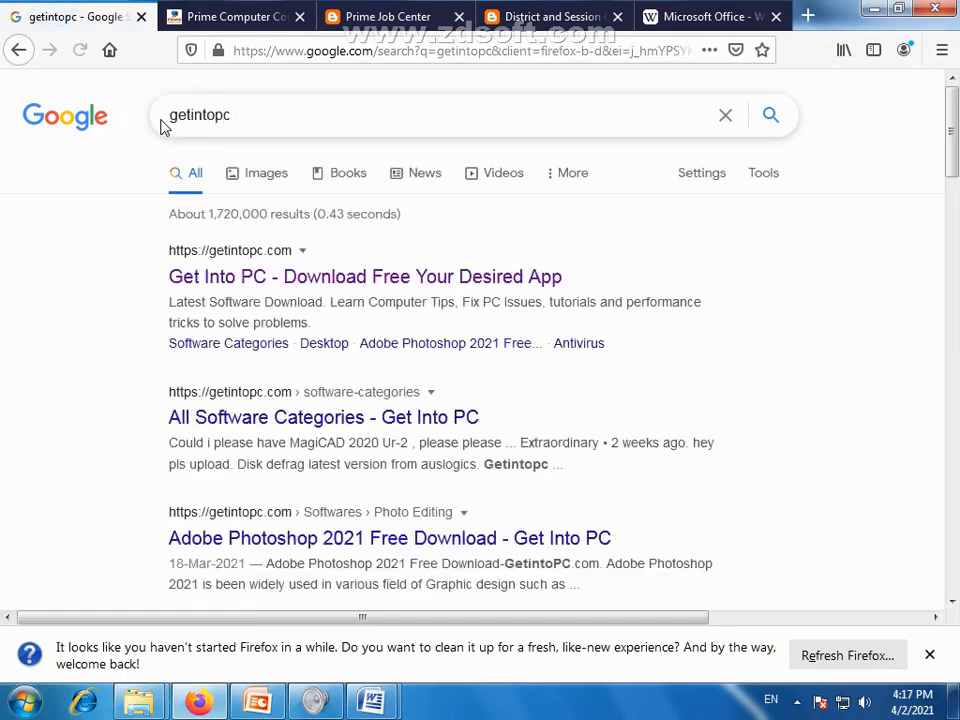
pyautogui.click(318, 278)
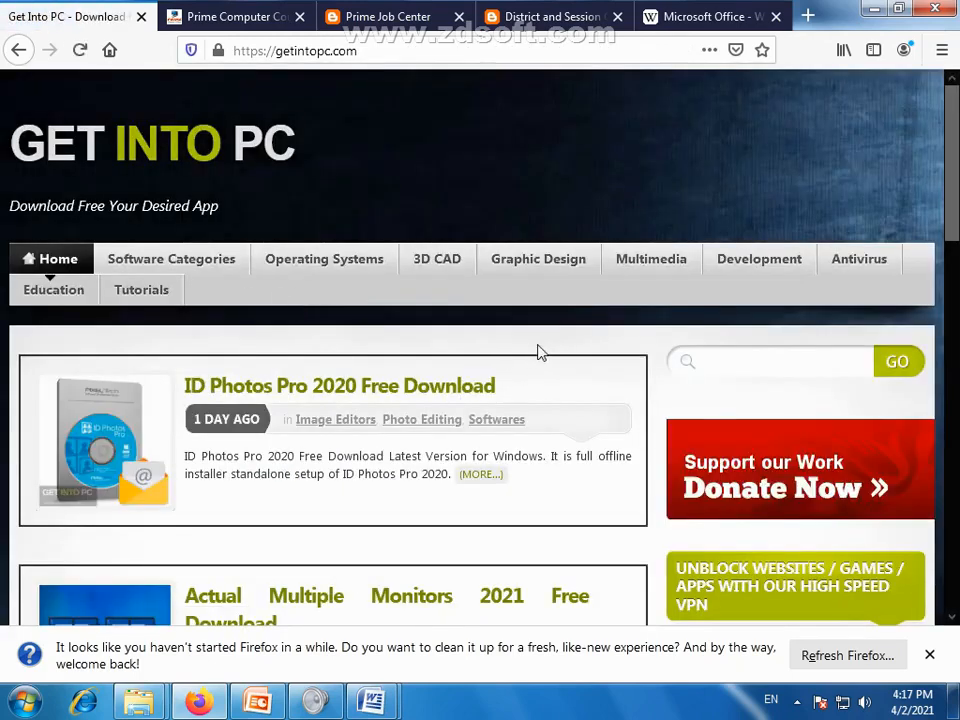
# Search the Get Into PC website for "office 2007".
pyautogui.click(739, 365)
pyautogui.write('off')
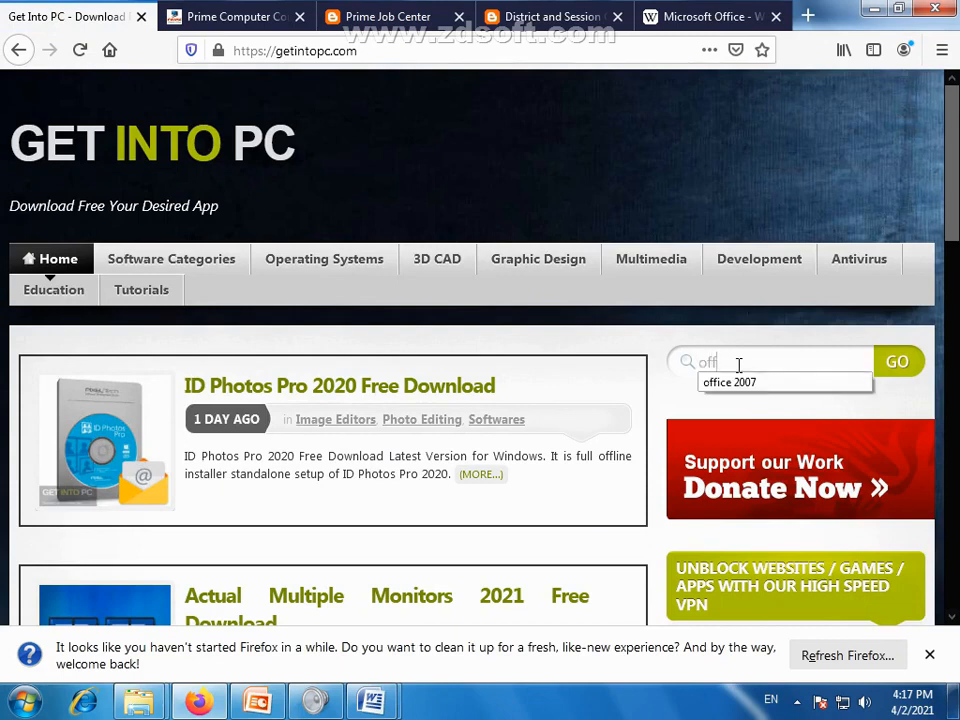
pyautogui.click(760, 385)
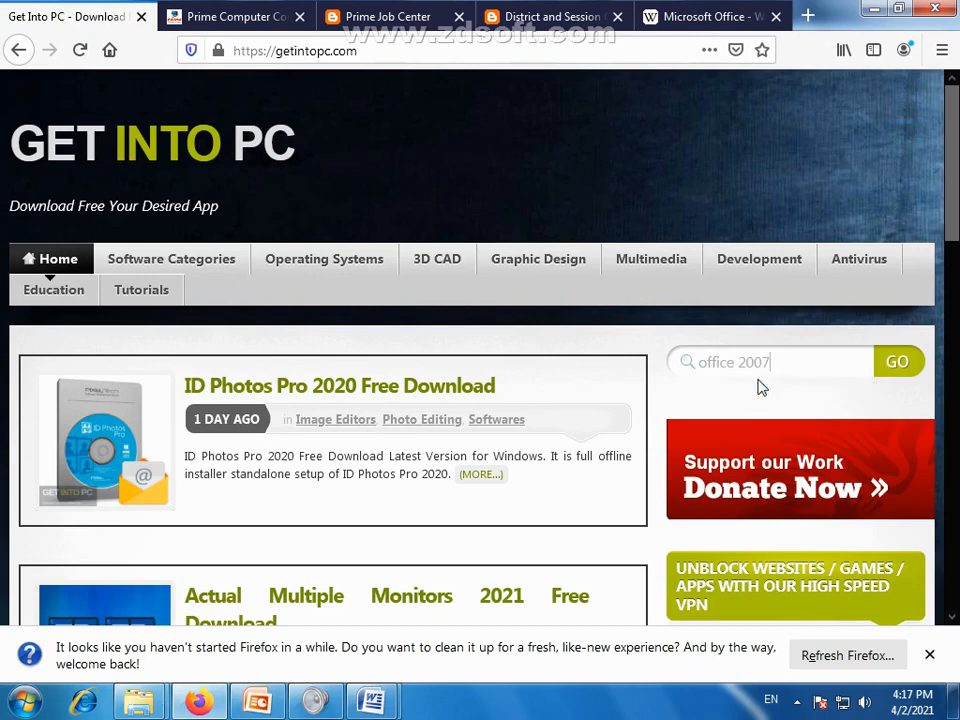
pyautogui.click(890, 370)
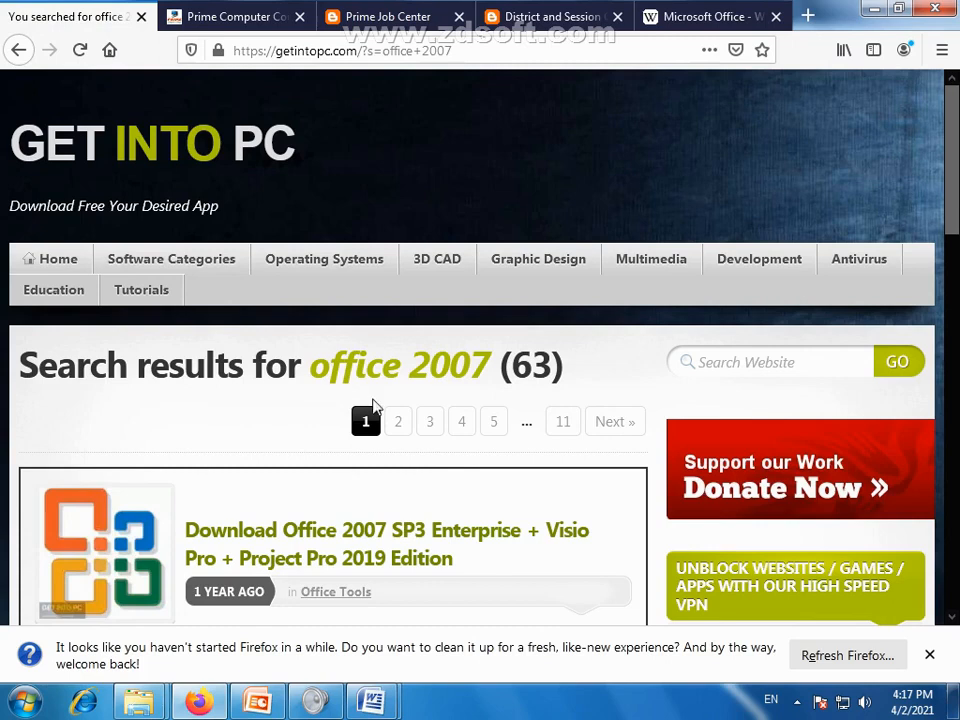
# Open the "Office 2007 Free Download Setup" entry from the site's search results.
pyautogui.scroll(-5, 372, 405)
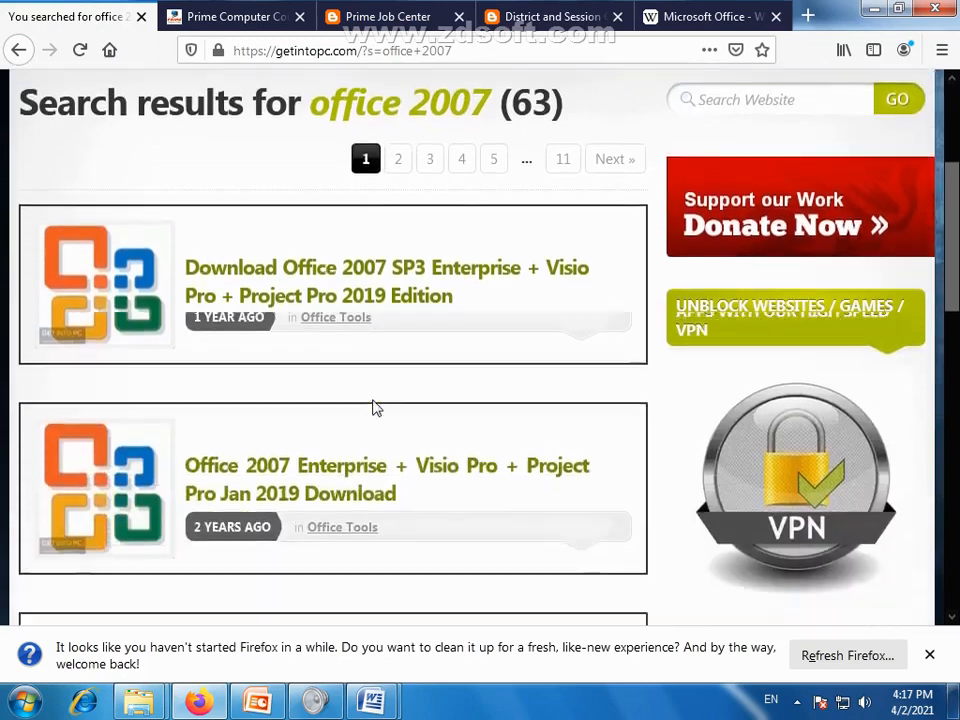
pyautogui.scroll(-6, 358, 270)
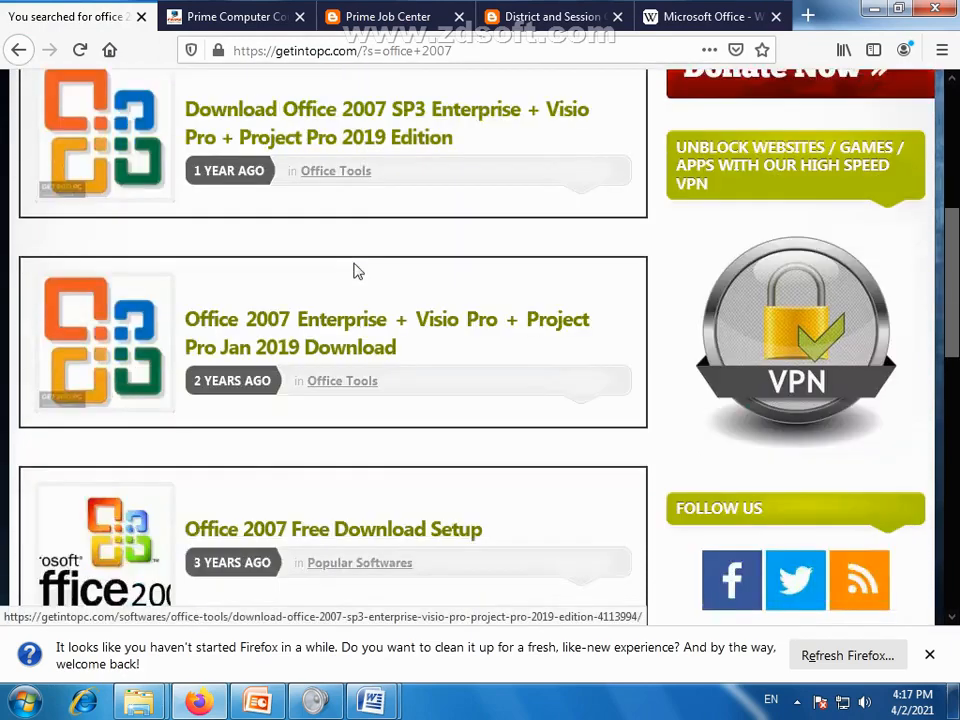
pyautogui.scroll(-1, 360, 253)
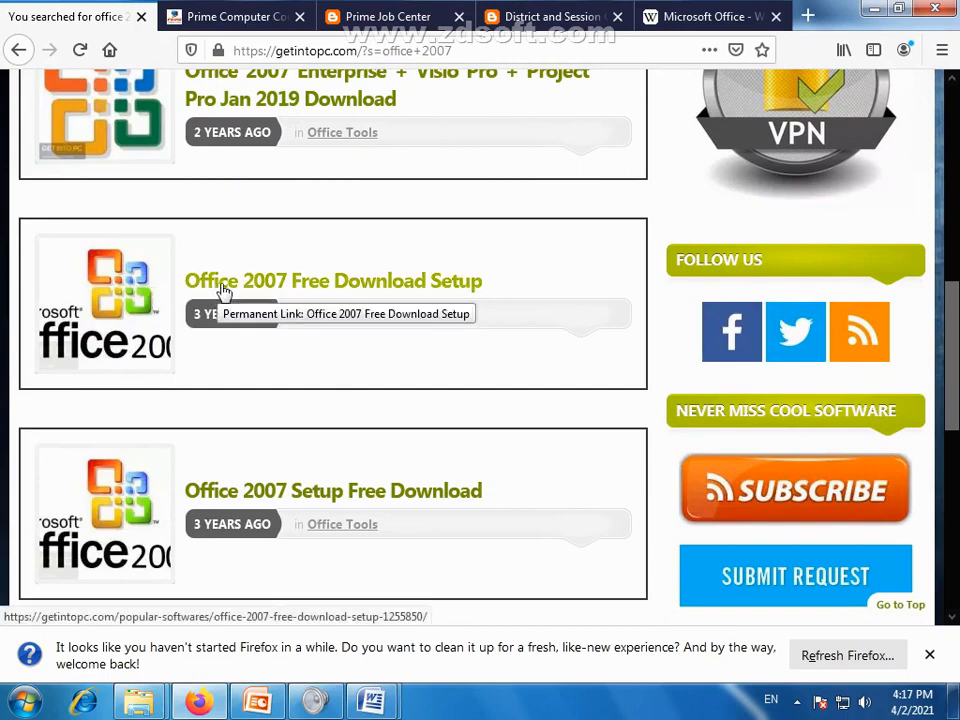
pyautogui.click(356, 283)
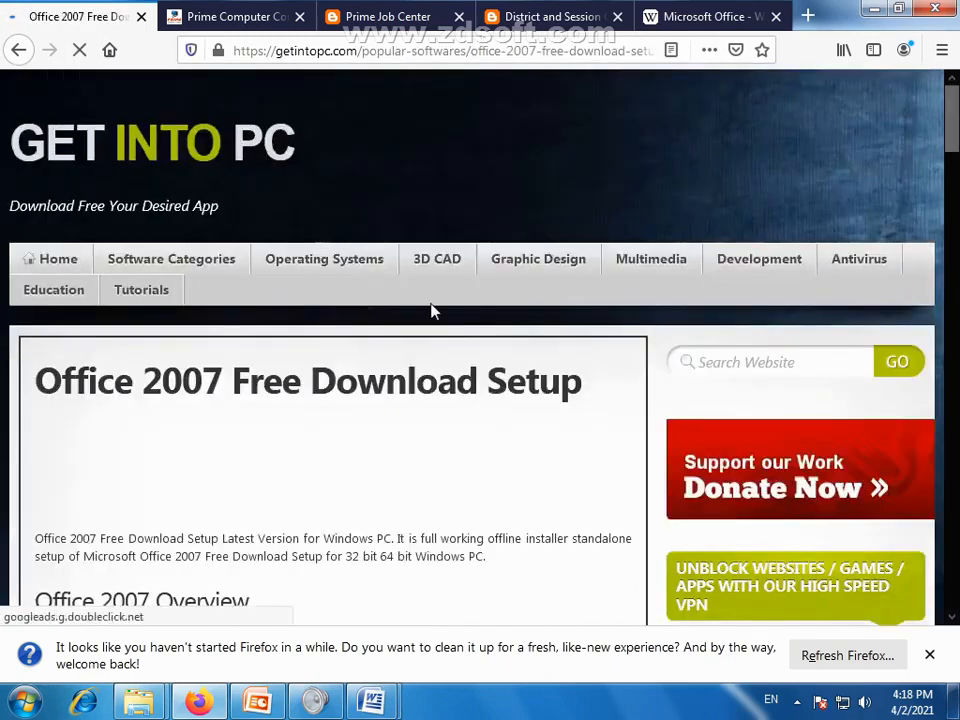
# Look through the Office 2007 overview and features on the download page, highlighting the overview heading.
pyautogui.scroll(-2, 432, 305)
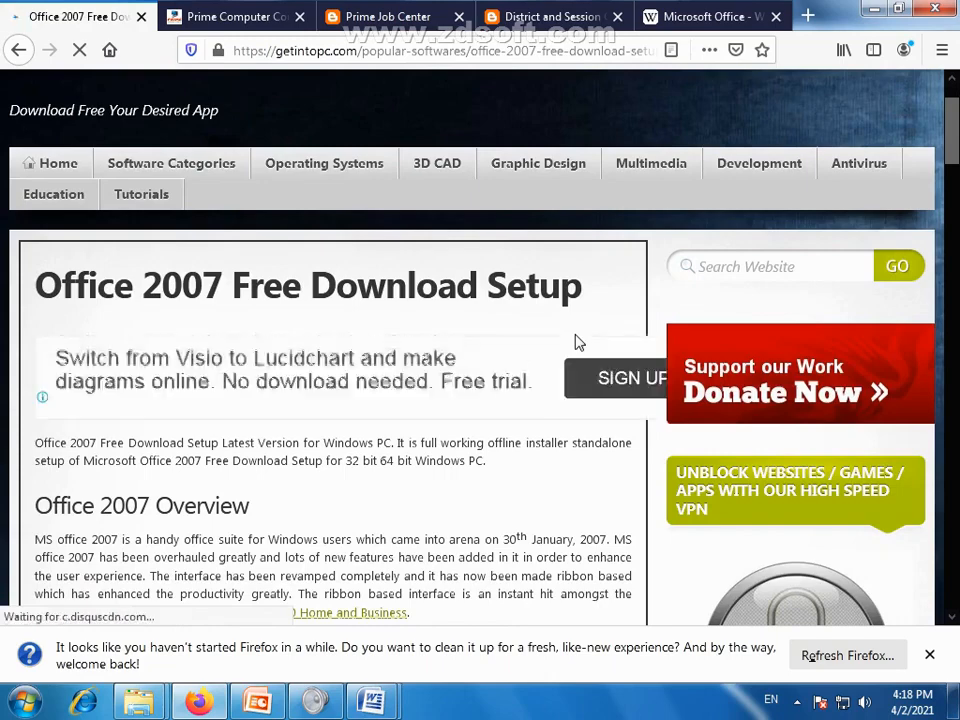
pyautogui.scroll(-2, 575, 340)
pyautogui.scroll(-3, 575, 340)
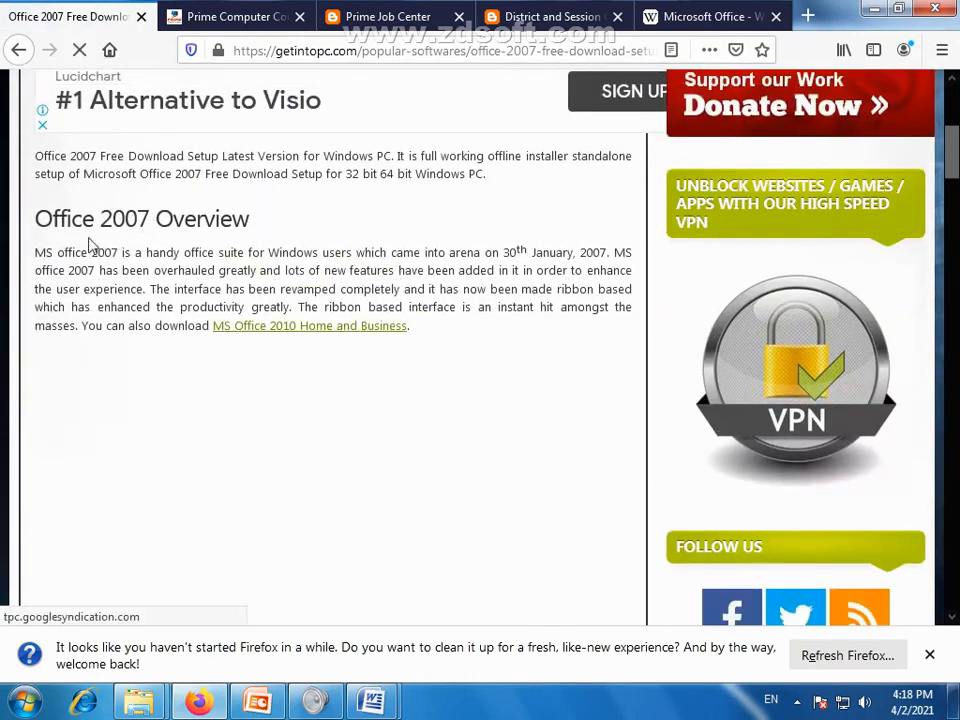
pyautogui.moveTo(37, 216); pyautogui.dragTo(247, 226)
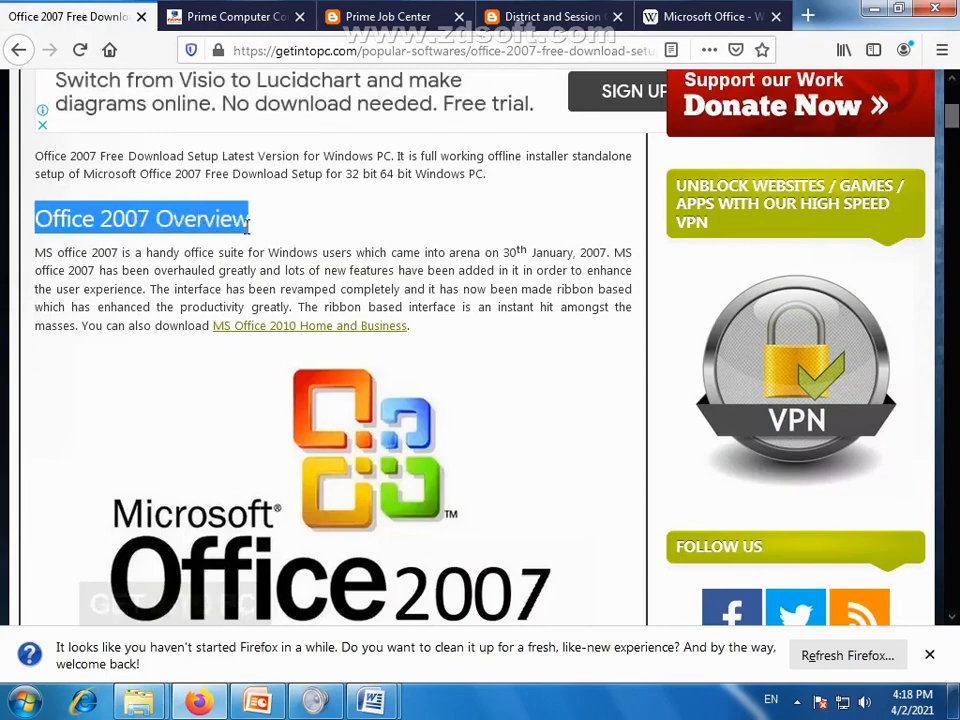
pyautogui.click(311, 251)
pyautogui.scroll(-3, 311, 251)
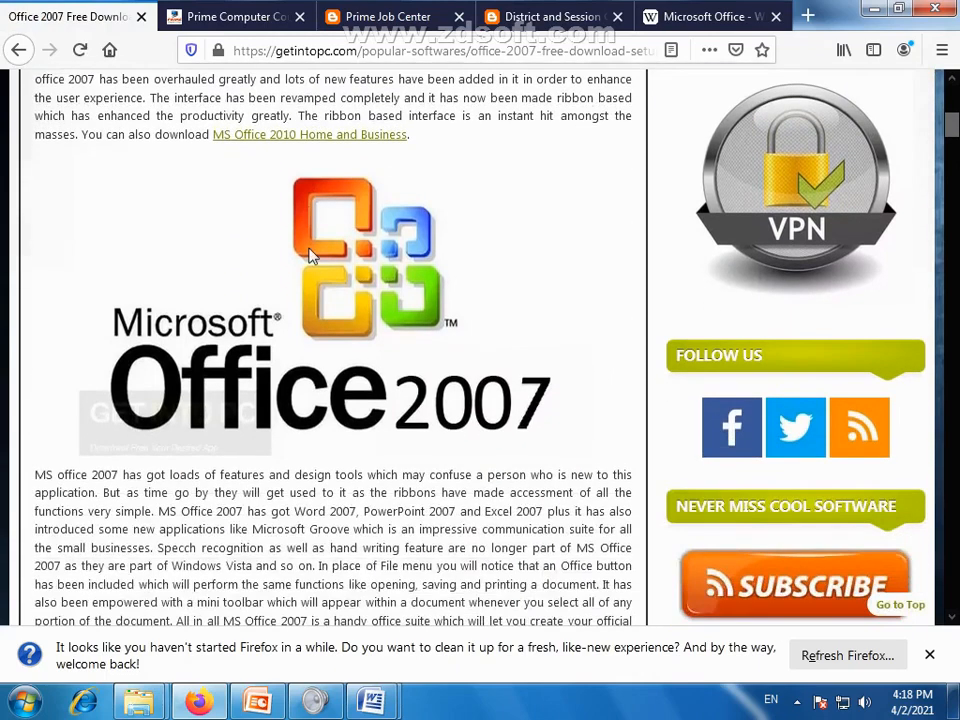
pyautogui.scroll(-5, 311, 251)
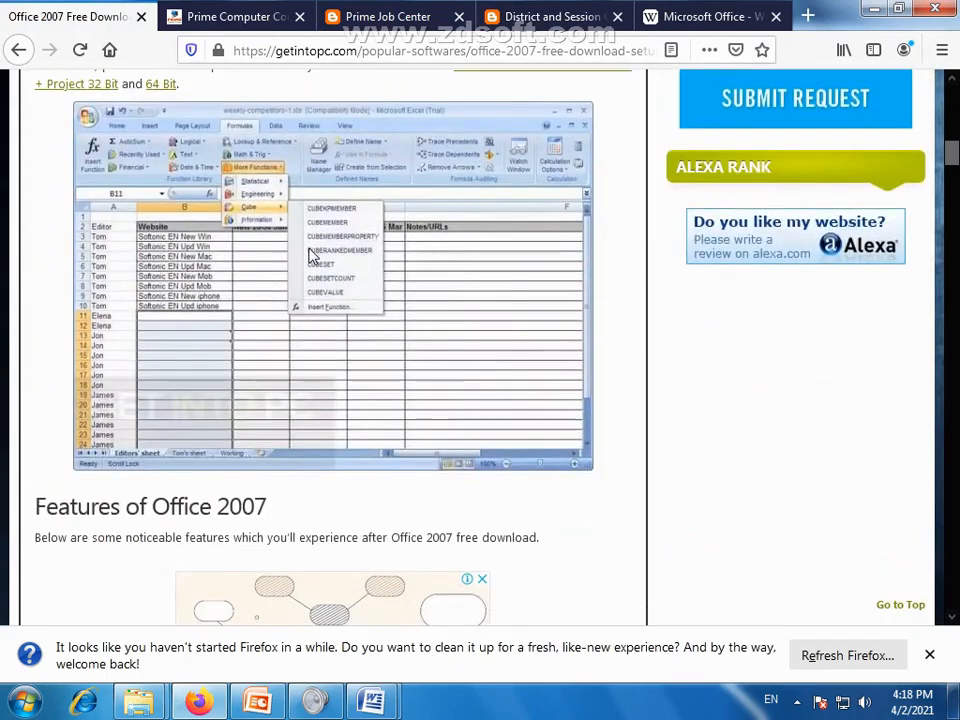
pyautogui.scroll(-6, 311, 256)
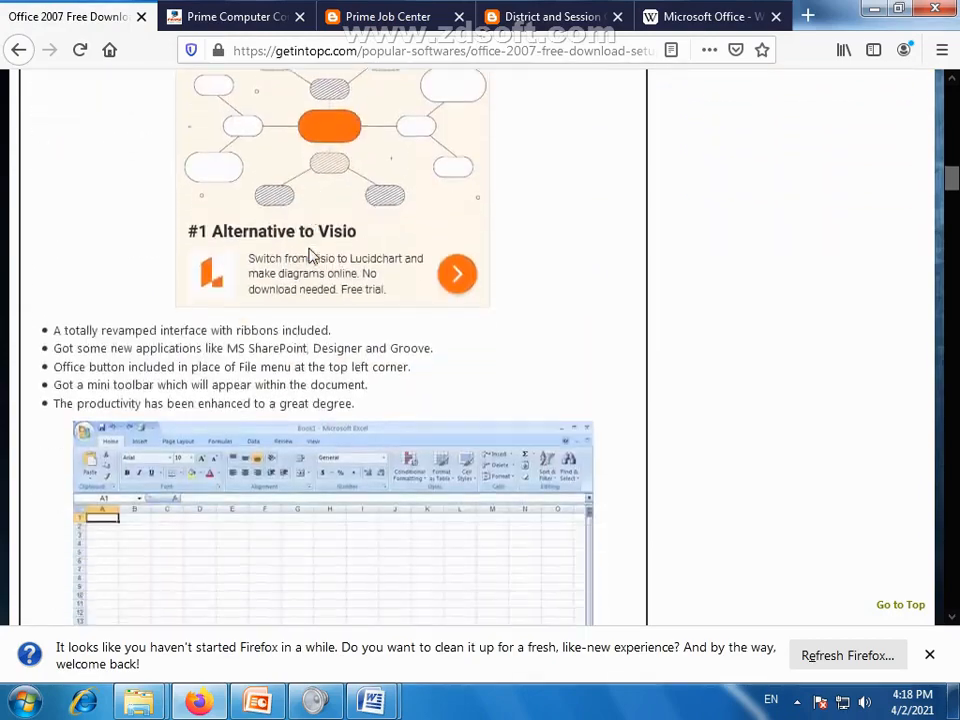
# Examine the Office 2007 technical setup details, highlighting part of the heading and the full setup size line.
pyautogui.scroll(-5, 255, 328)
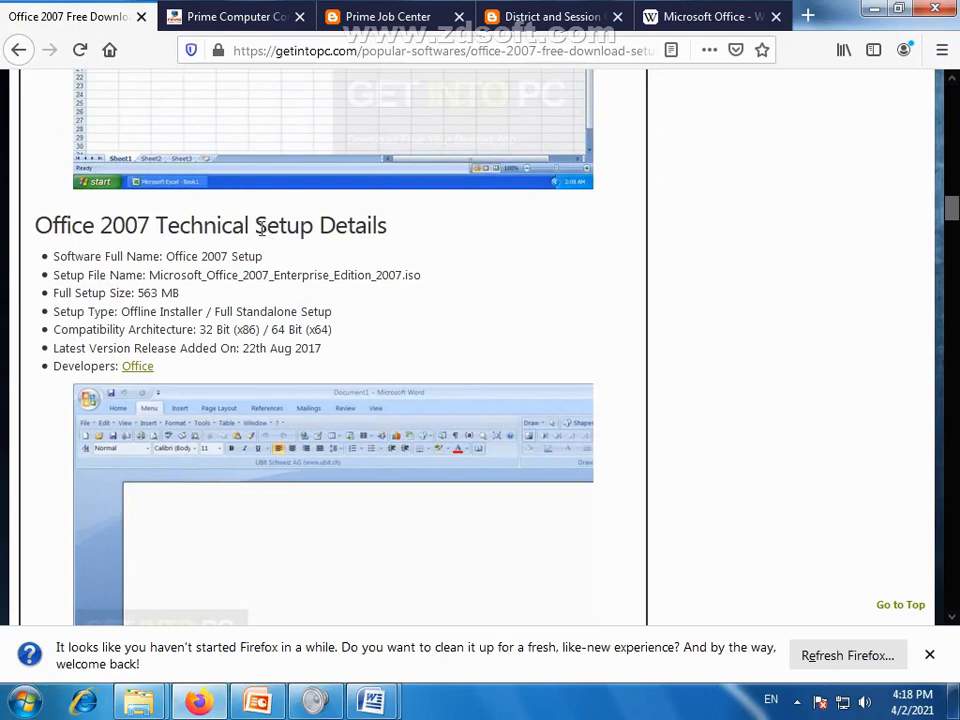
pyautogui.moveTo(256, 226); pyautogui.dragTo(418, 242)
pyautogui.click(420, 248)
pyautogui.moveTo(180, 294); pyautogui.dragTo(54, 303)
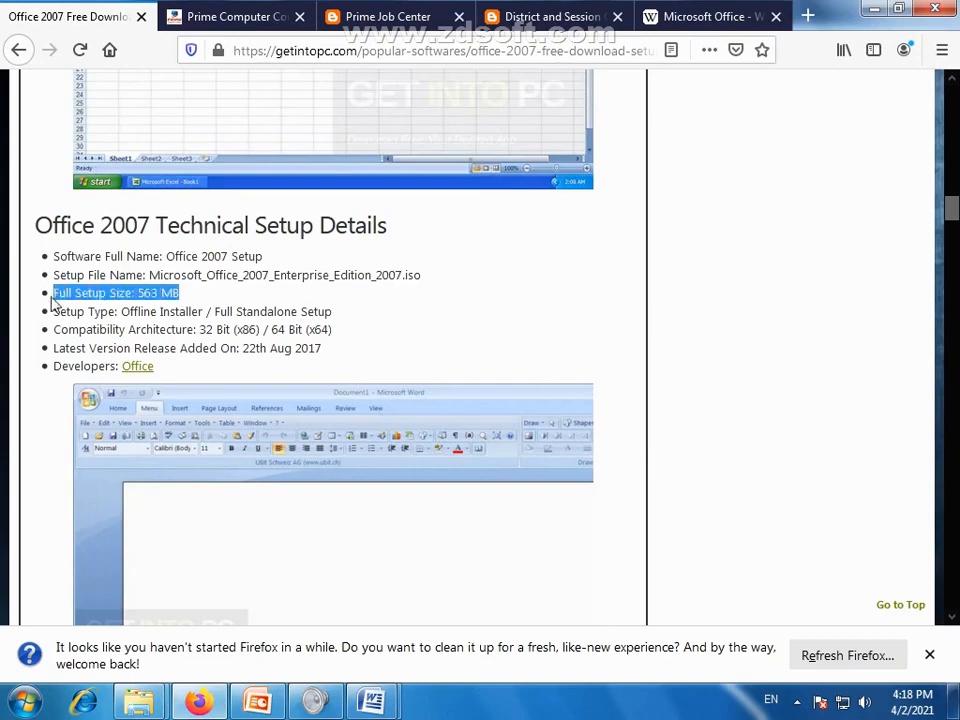
pyautogui.click(124, 318)
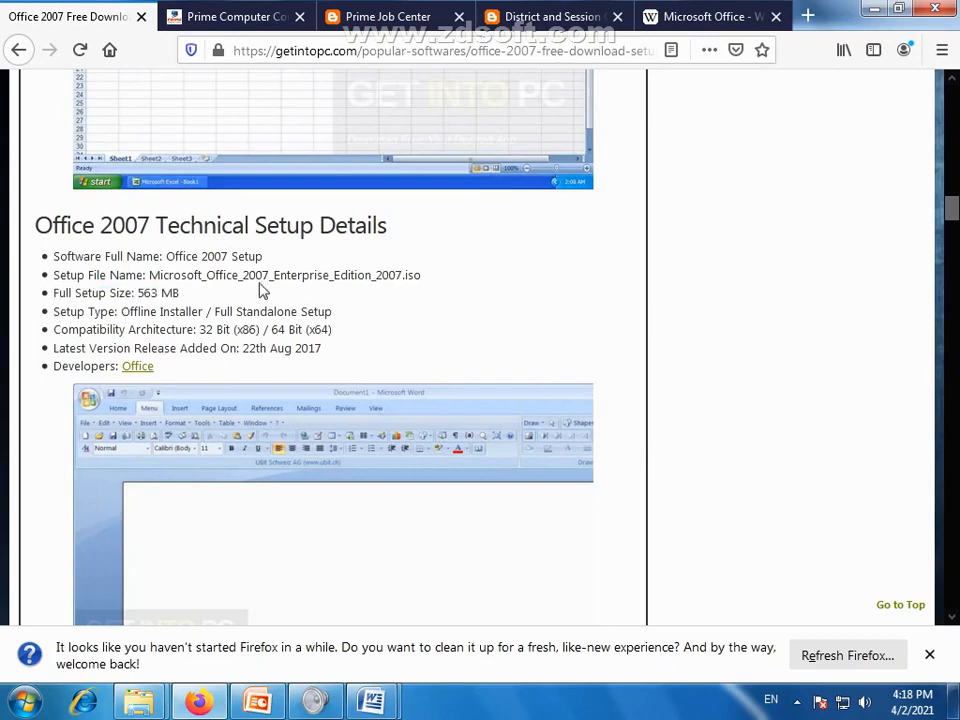
# Examine the system requirements for Office 2007, highlighting "System Requirements" in the section heading.
pyautogui.scroll(-3, 197, 307)
pyautogui.scroll(-5, 197, 307)
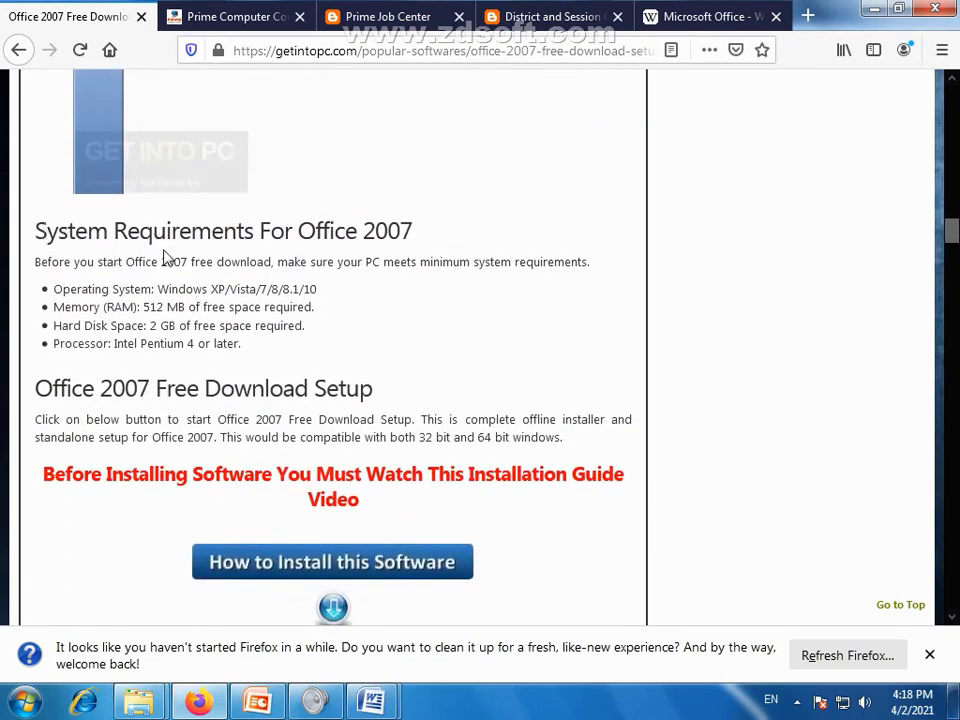
pyautogui.moveTo(43, 230)
pyautogui.mouseDown()
pyautogui.moveTo(204, 261)
pyautogui.moveTo(257, 225)
pyautogui.moveTo(34, 242)
pyautogui.mouseUp()
pyautogui.click(254, 228)
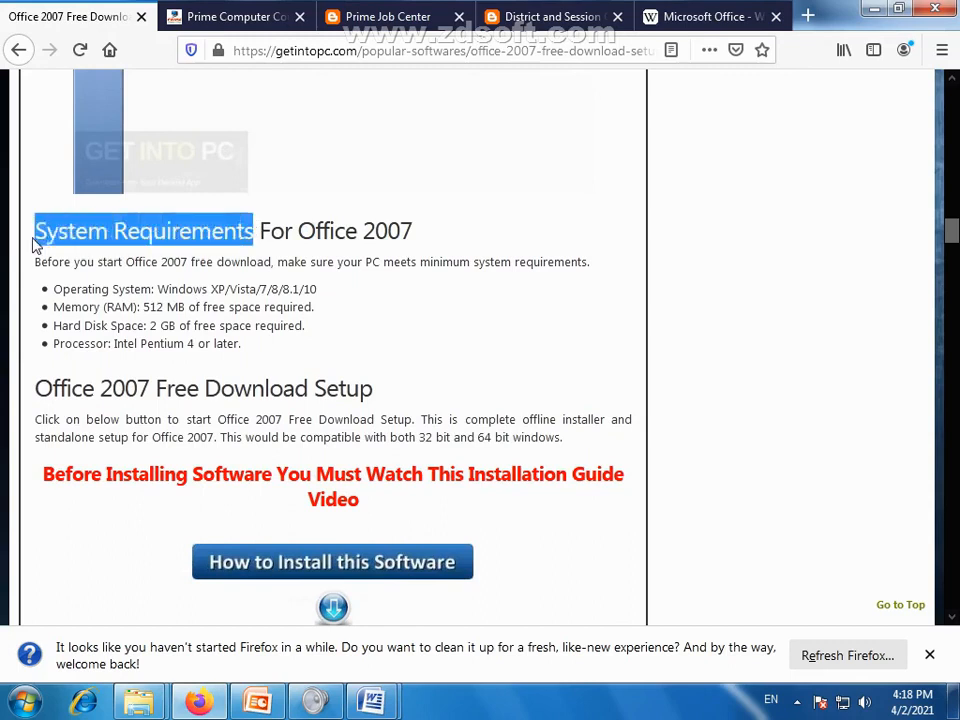
# Highlight the whole system requirements list for Office 2007 and the supported Windows versions in its operating system line.
pyautogui.click(36, 235)
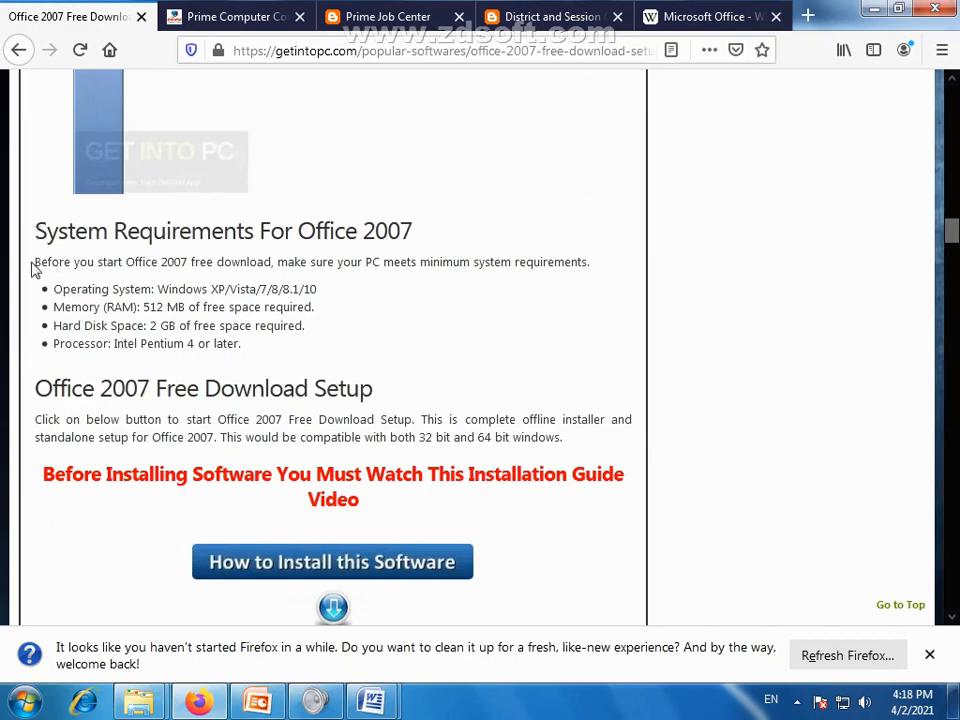
pyautogui.moveTo(32, 259); pyautogui.dragTo(268, 368)
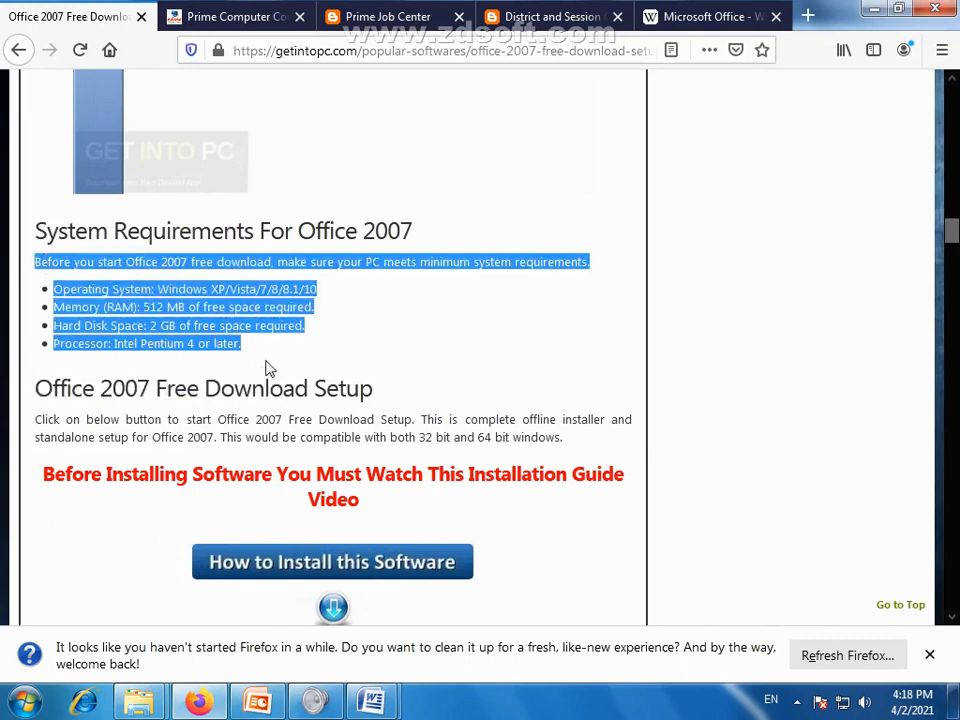
pyautogui.click(268, 368)
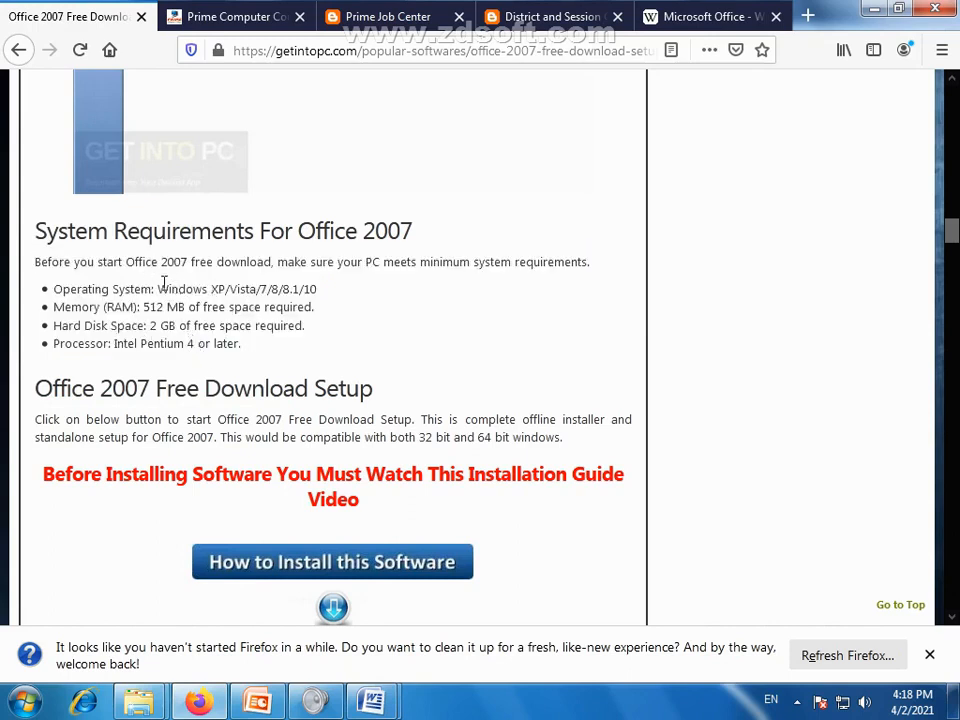
pyautogui.moveTo(159, 289); pyautogui.dragTo(318, 293)
pyautogui.click(324, 300)
pyautogui.moveTo(157, 288); pyautogui.dragTo(331, 304)
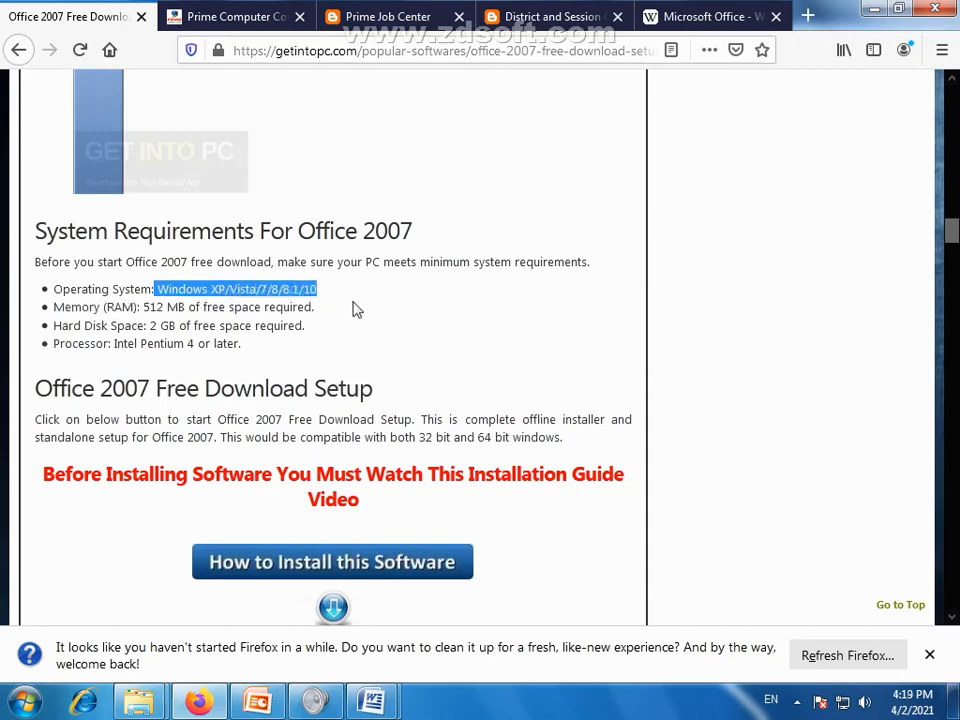
pyautogui.click(355, 310)
# Highlight the required free space in the hard disk line of the Office 2007 requirements.
pyautogui.scroll(-2, 355, 310)
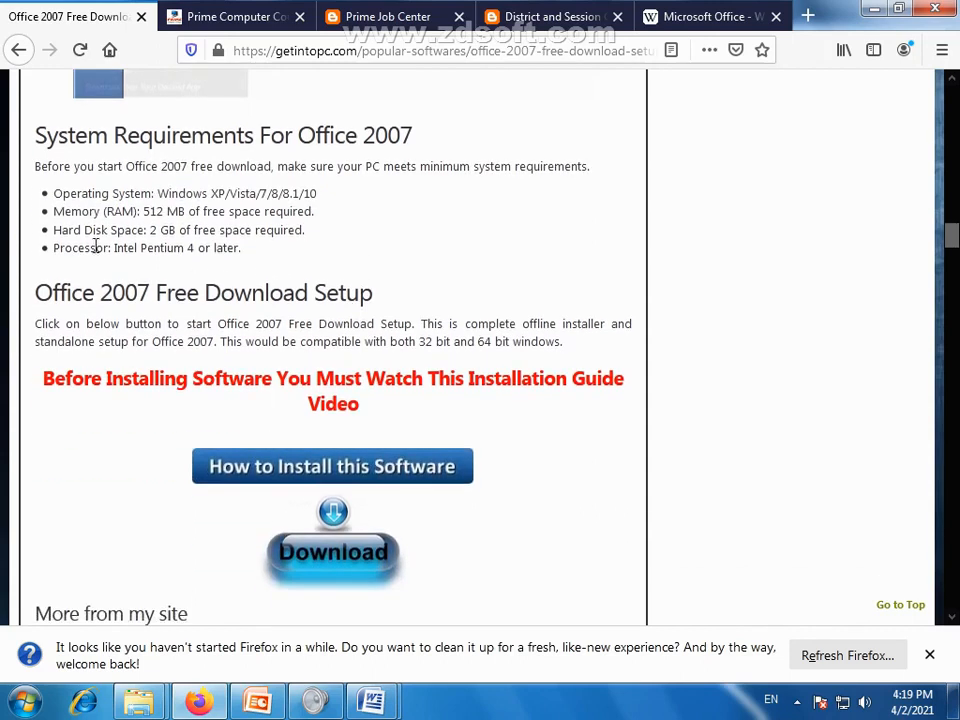
pyautogui.moveTo(151, 232); pyautogui.dragTo(332, 231)
pyautogui.click(363, 258)
# Start the Office 2007 download from the end of the article and save the Enterprise Edition ISO file.
pyautogui.scroll(-2, 605, 290)
pyautogui.scroll(-2, 618, 275)
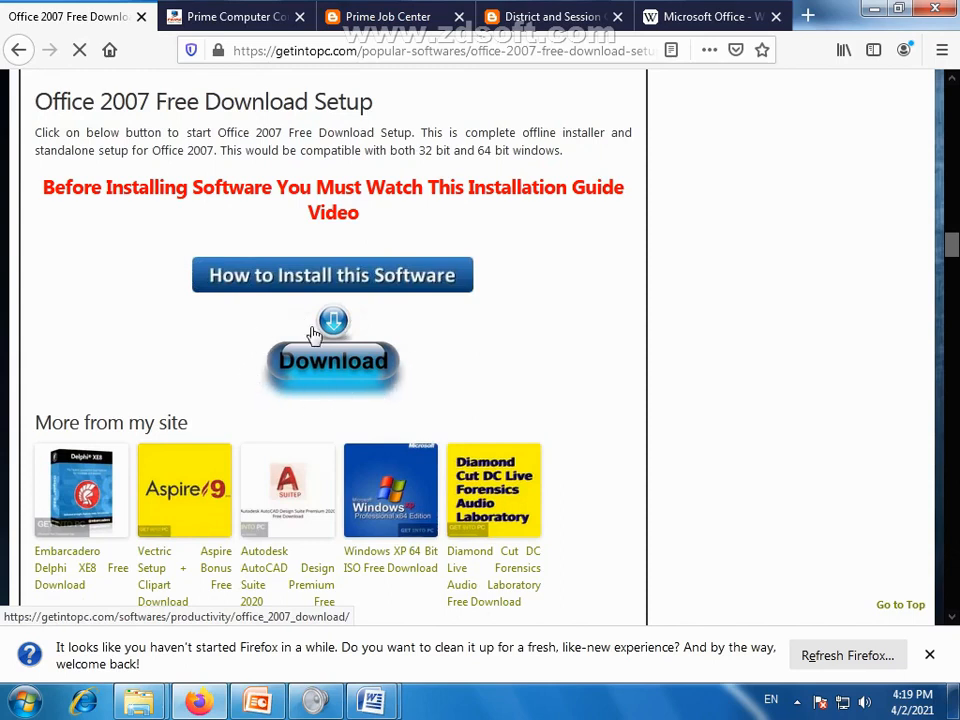
pyautogui.click(337, 371)
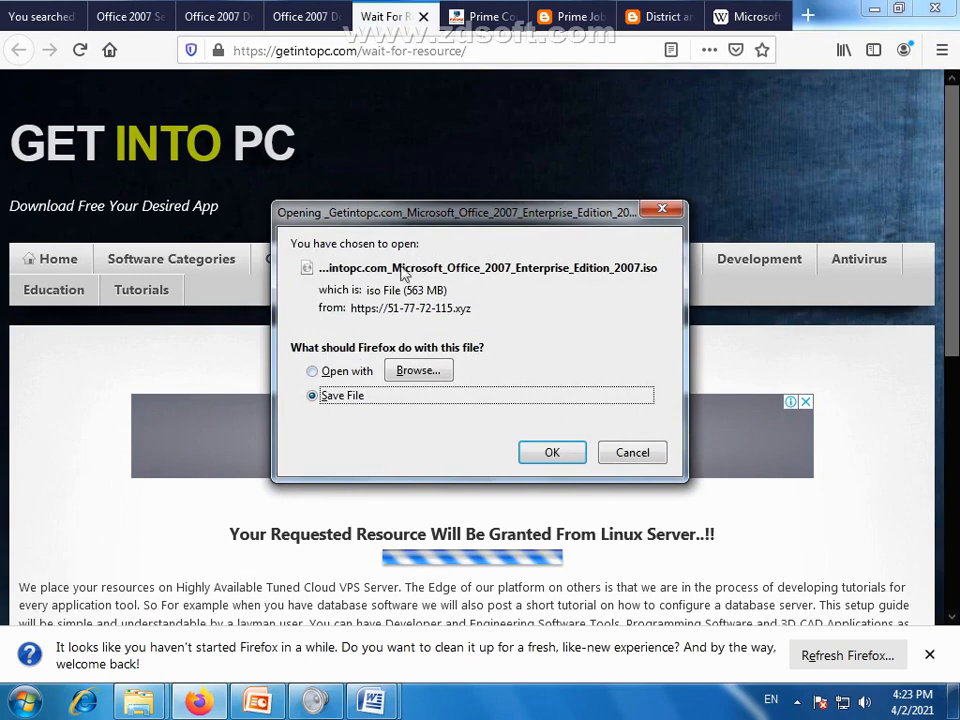
pyautogui.moveTo(483, 222); pyautogui.dragTo(418, 176)
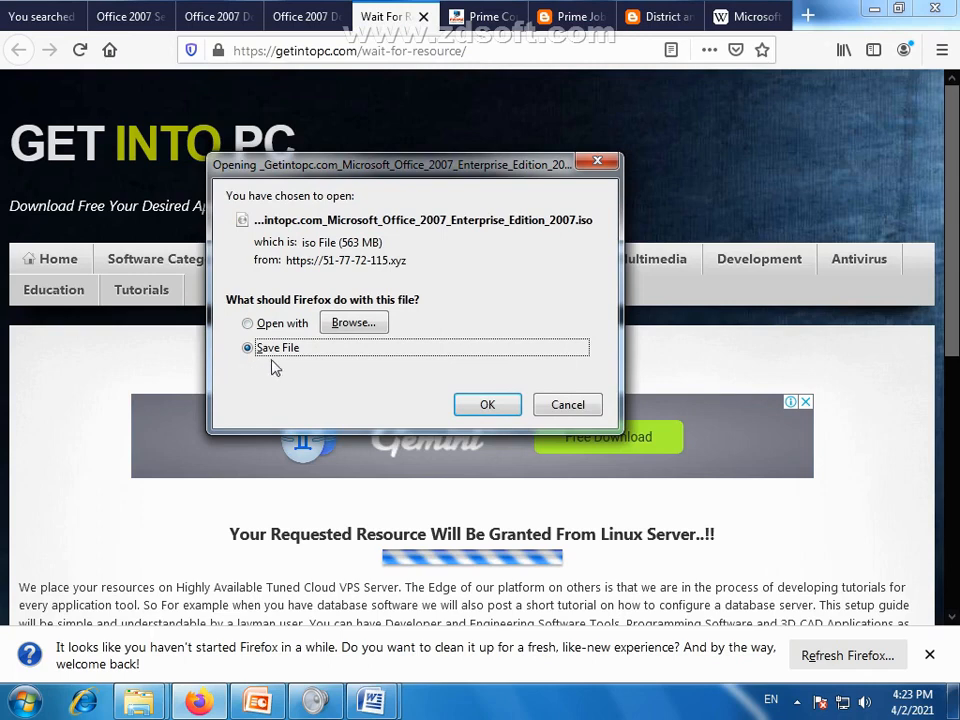
pyautogui.click(485, 405)
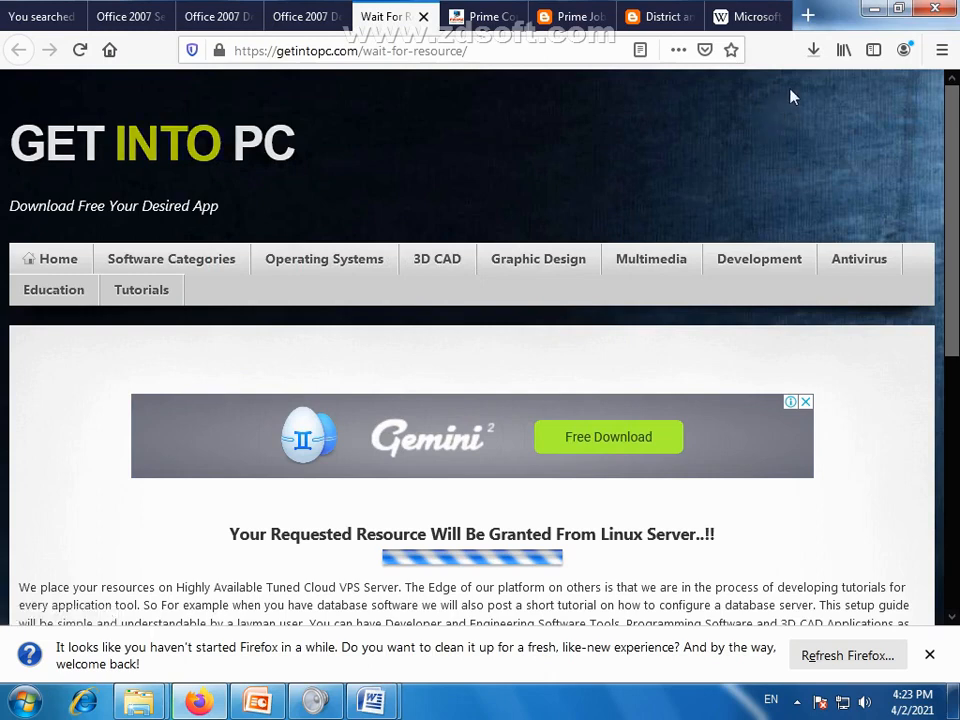
# Check the browser's current downloads and cancel the running Office 2007 ISO download.
pyautogui.click(814, 55)
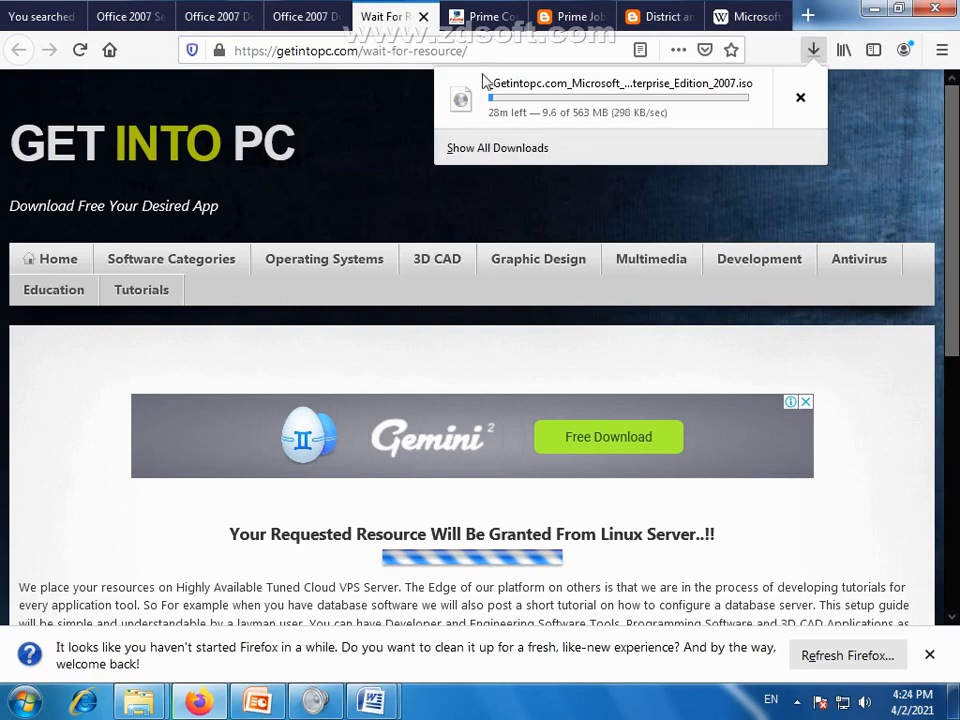
pyautogui.click(801, 99)
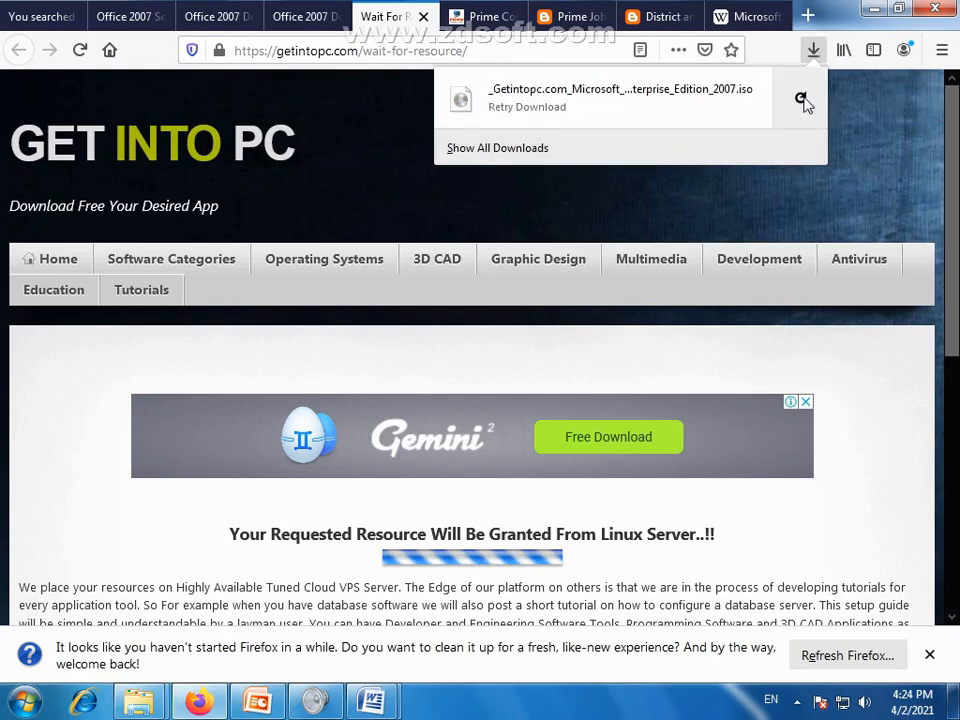
# Leave the browser for the desktop and open the Soft folder on Local Disk (D:).
pyautogui.click(874, 9)
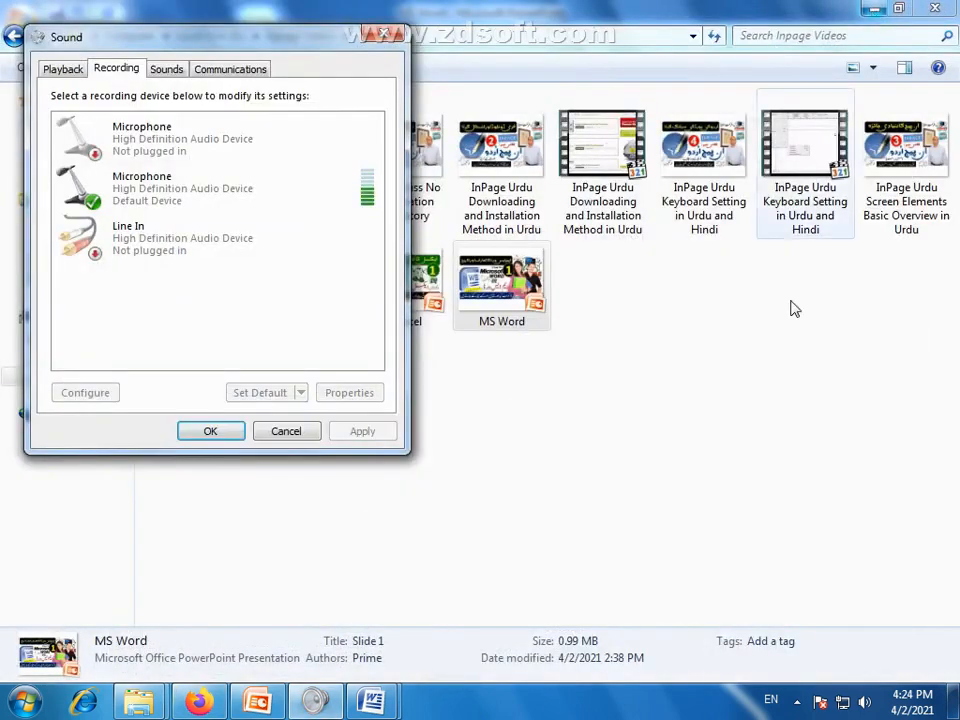
pyautogui.click(954, 710)
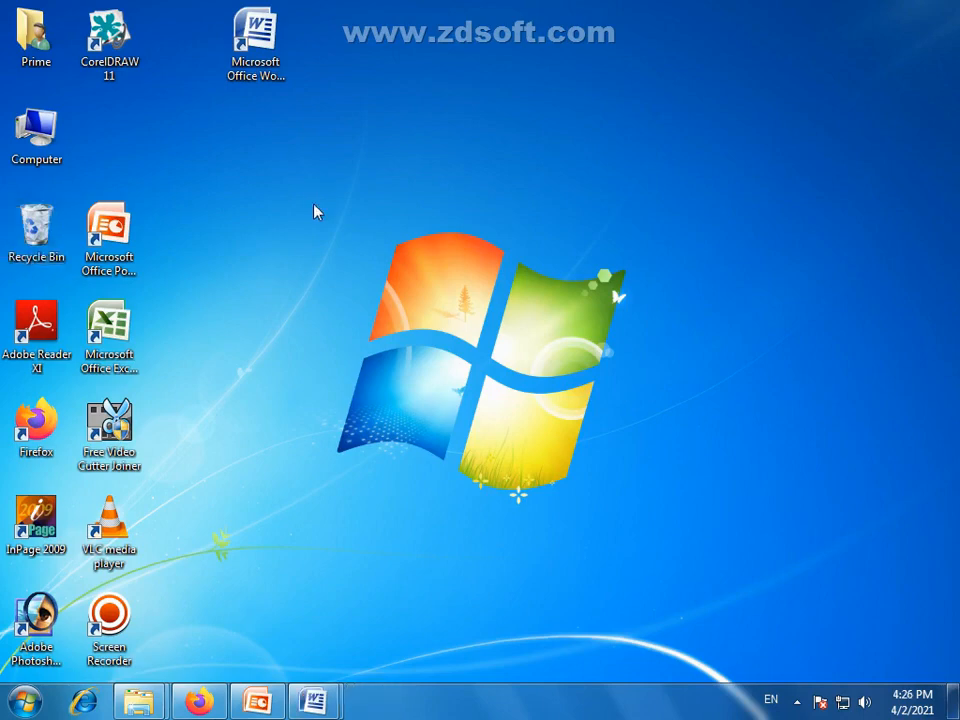
pyautogui.doubleClick(8, 130)
pyautogui.doubleClick(508, 179)
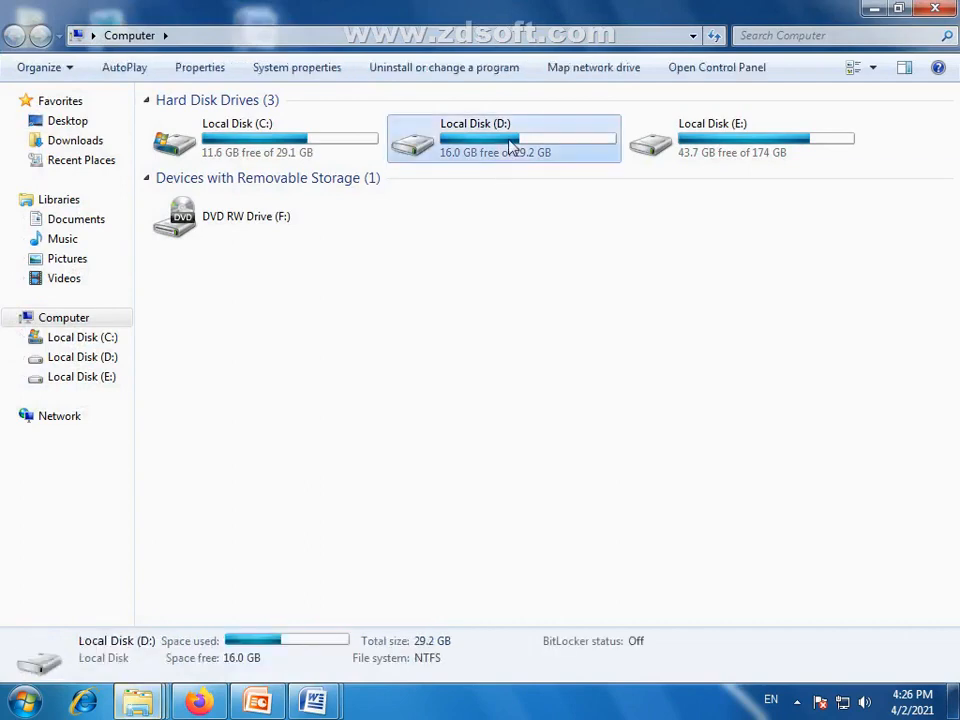
pyautogui.doubleClick(181, 204)
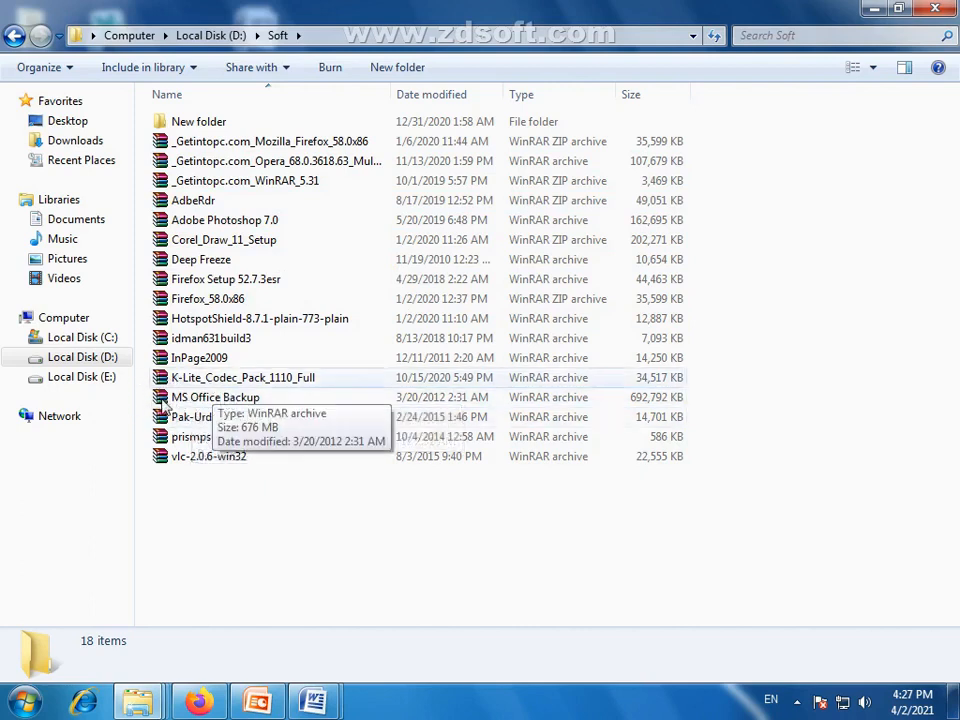
# Open the MS Office Backup archive in WinRAR, go into its Office Backup folder and maximize the window.
pyautogui.click(185, 400)
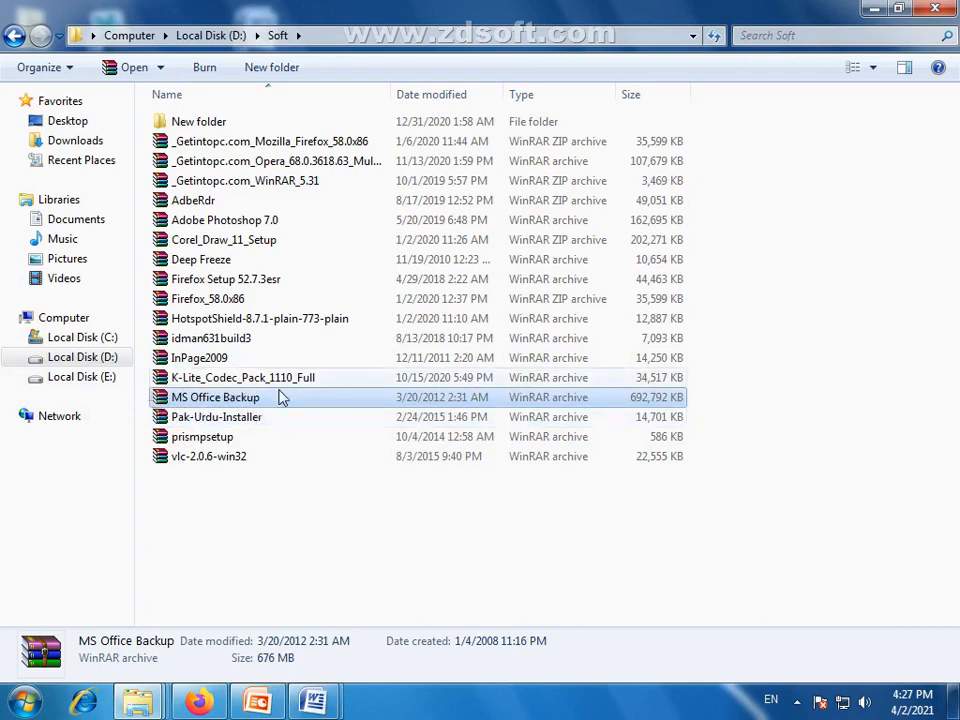
pyautogui.doubleClick(200, 402)
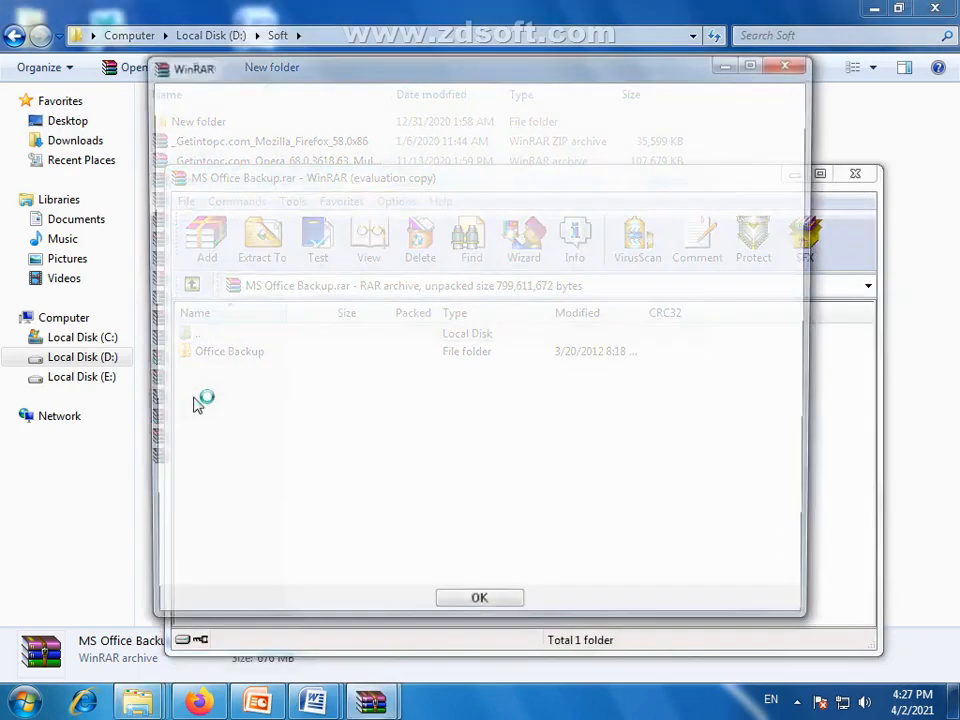
pyautogui.click(493, 590)
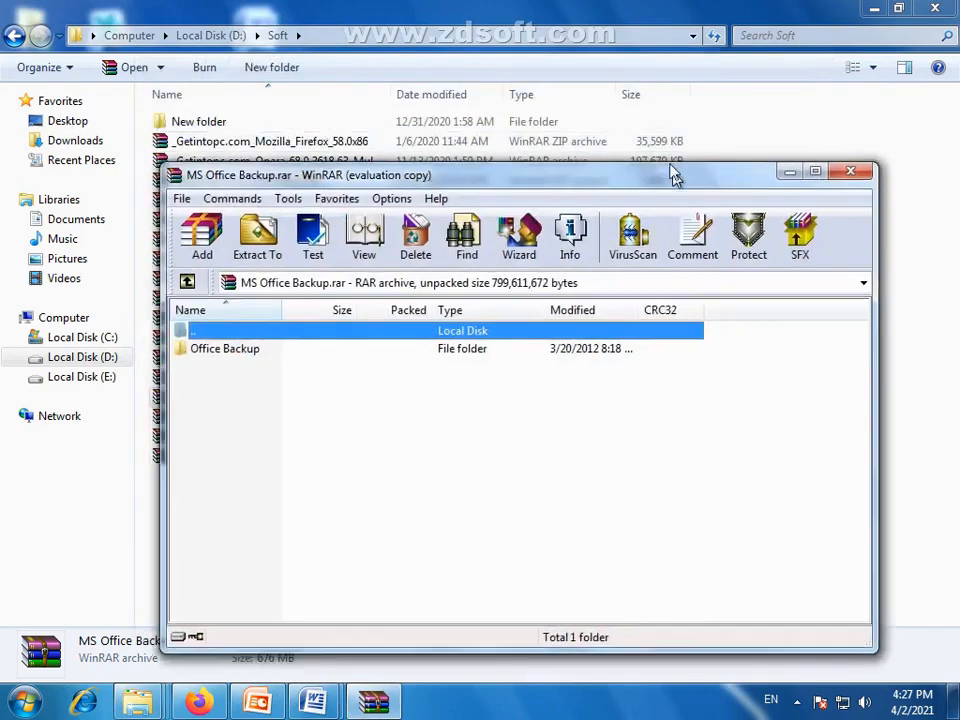
pyautogui.moveTo(672, 175); pyautogui.dragTo(657, 76)
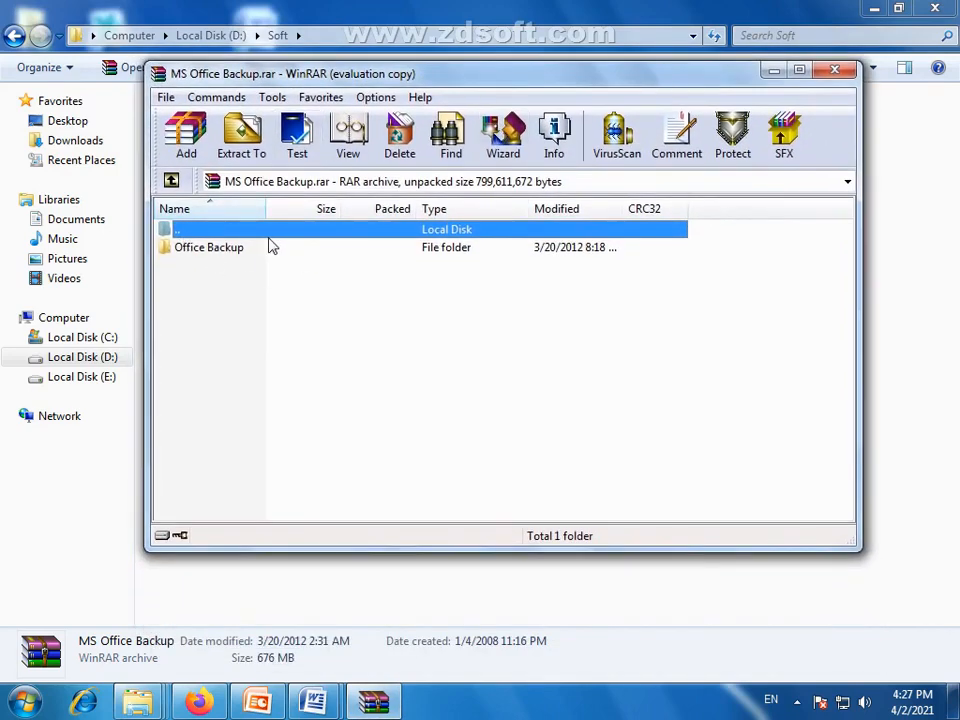
pyautogui.doubleClick(203, 250)
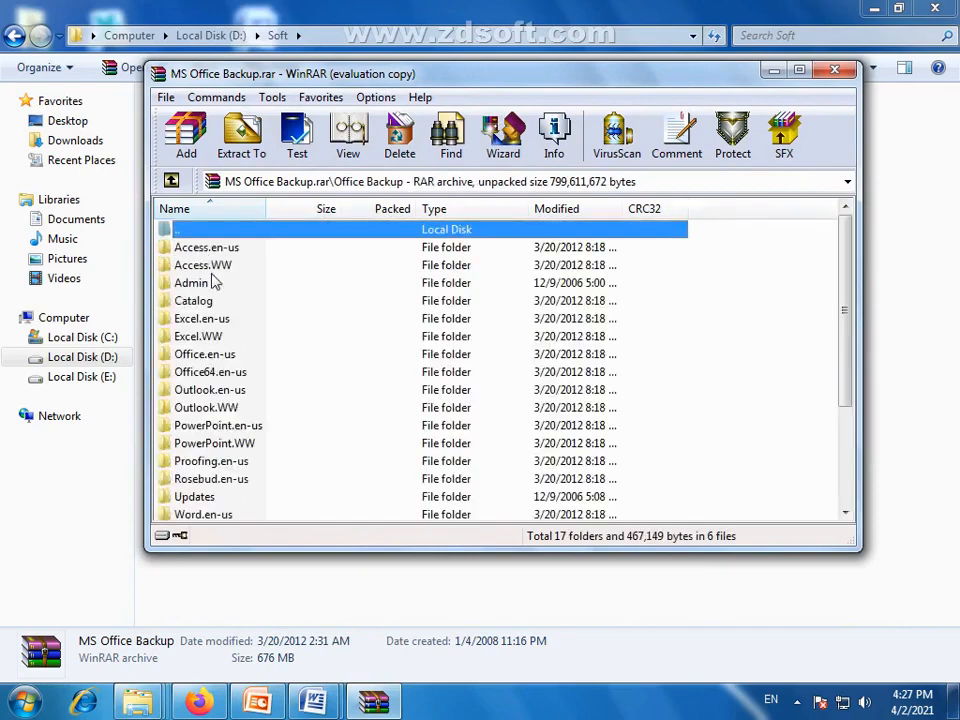
pyautogui.doubleClick(564, 79)
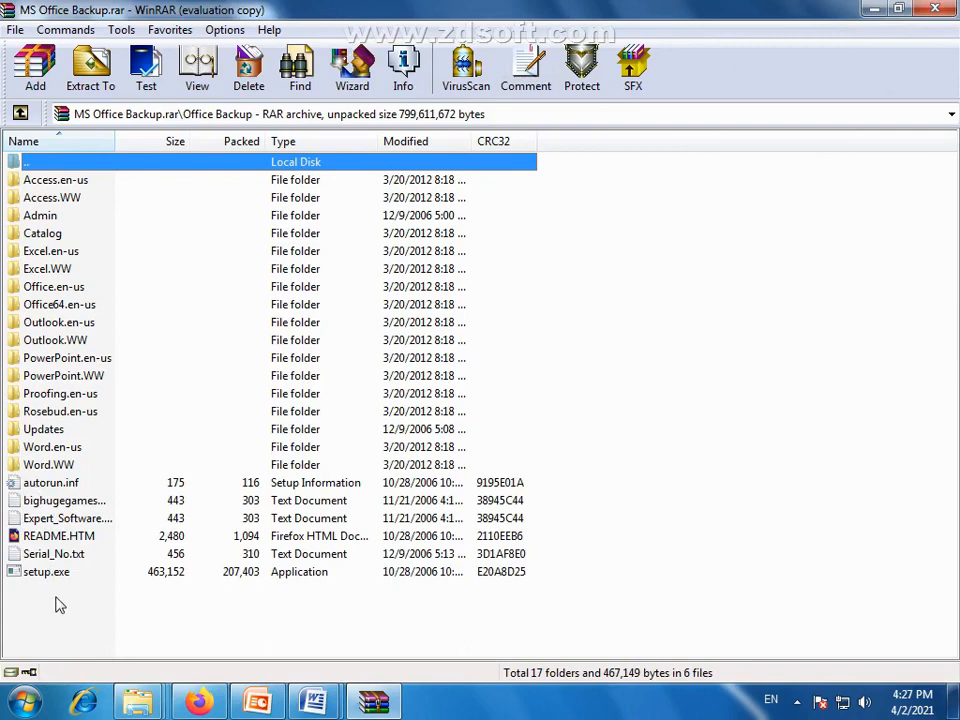
# Examine the archive's setup contents, highlighting the whole file list, setup.exe and Serial_No.txt.
pyautogui.moveTo(57, 604); pyautogui.dragTo(51, 146)
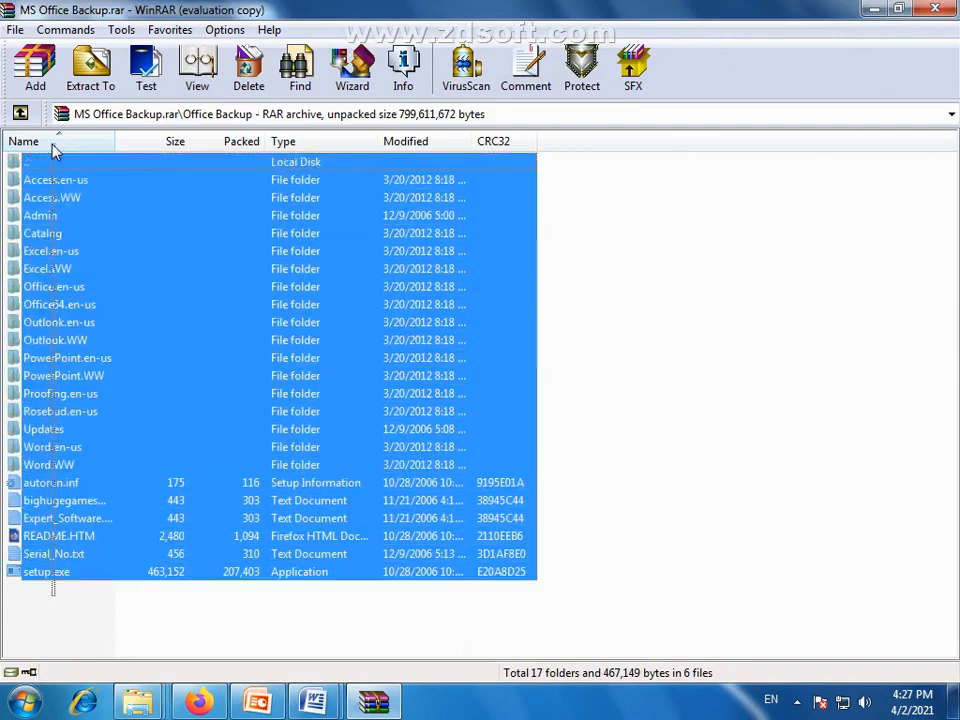
pyautogui.click(72, 628)
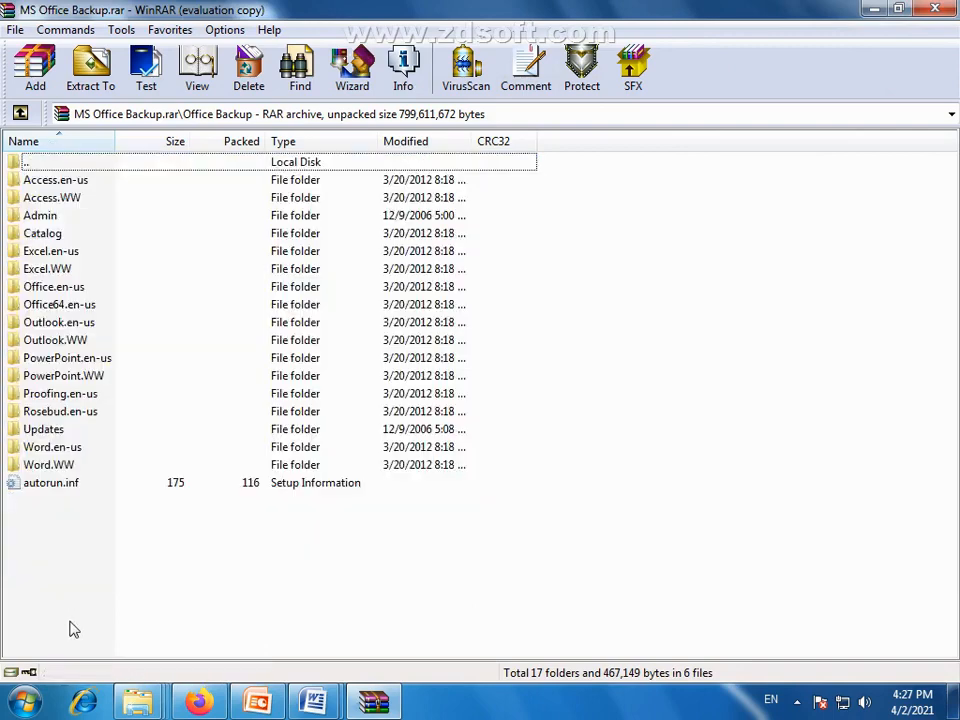
pyautogui.click(40, 574)
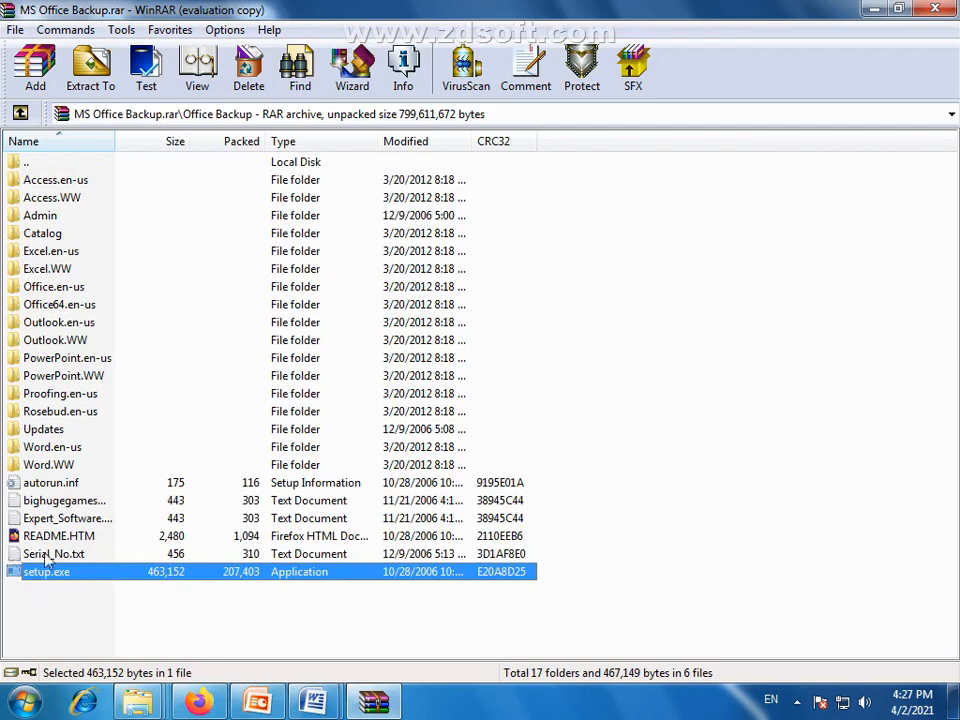
pyautogui.doubleClick(24, 574)
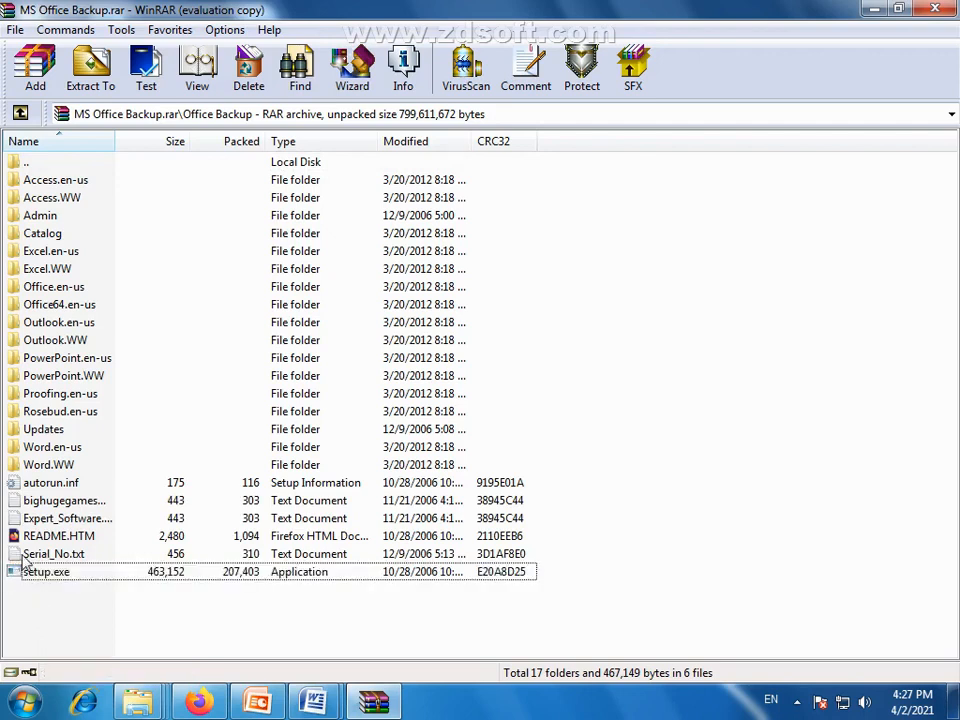
pyautogui.click(26, 556)
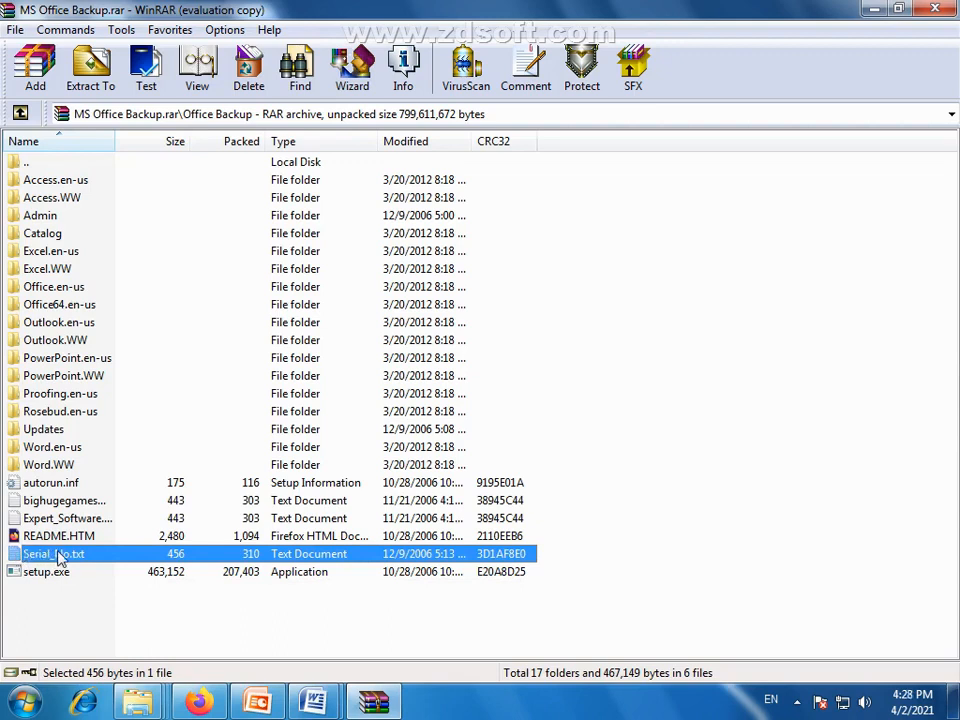
pyautogui.click(28, 598)
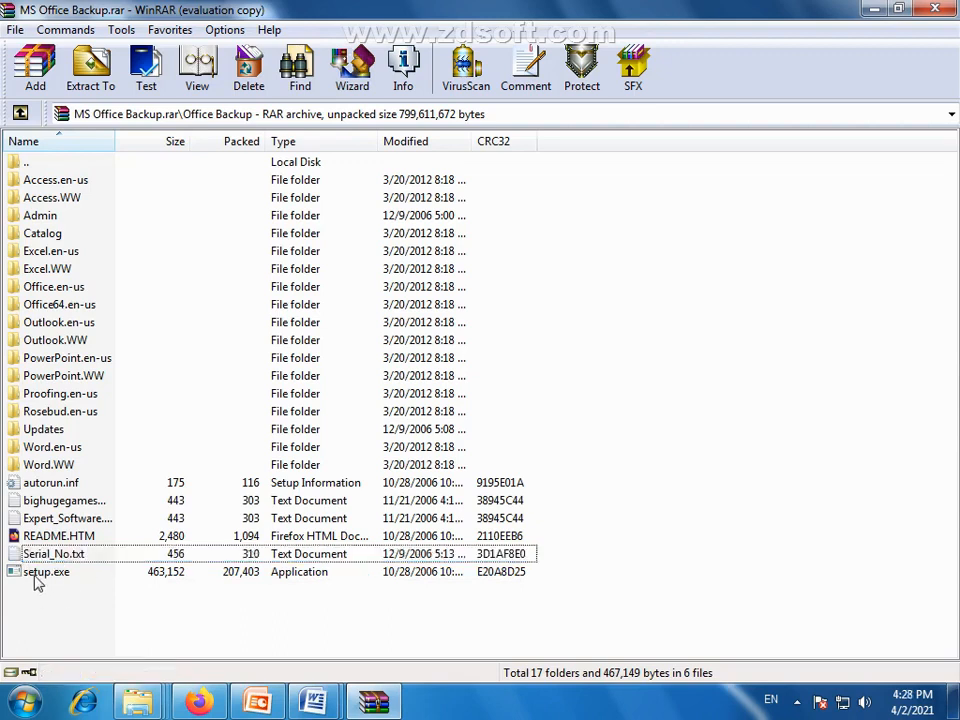
# Run setup.exe from the archive and continue with Microsoft Office Word 2007 as the product.
pyautogui.doubleClick(33, 574)
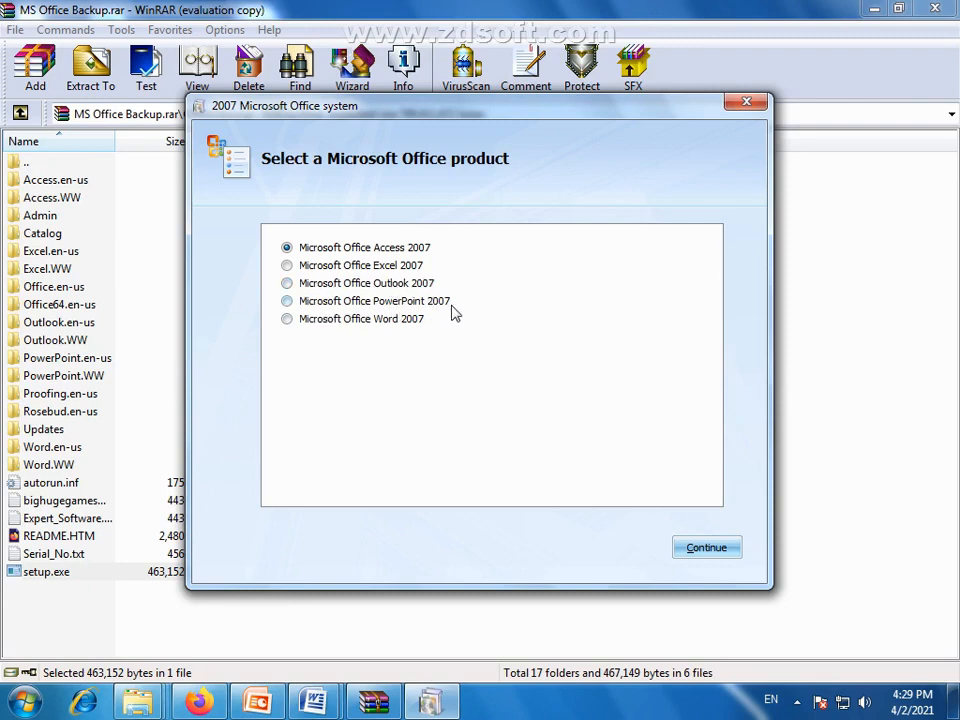
pyautogui.click(287, 320)
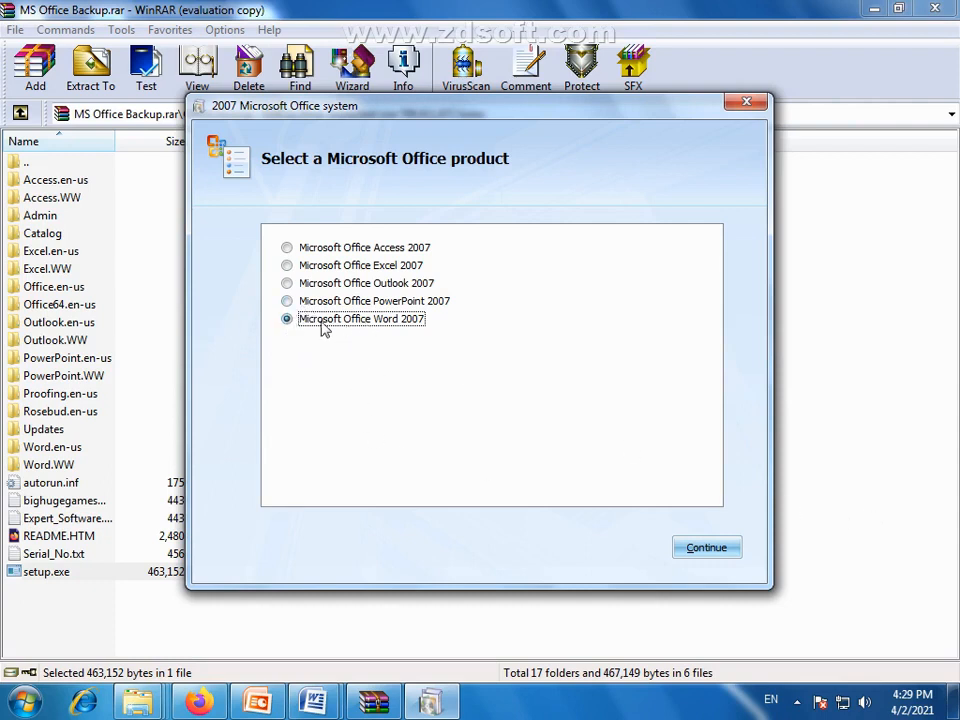
pyautogui.click(705, 548)
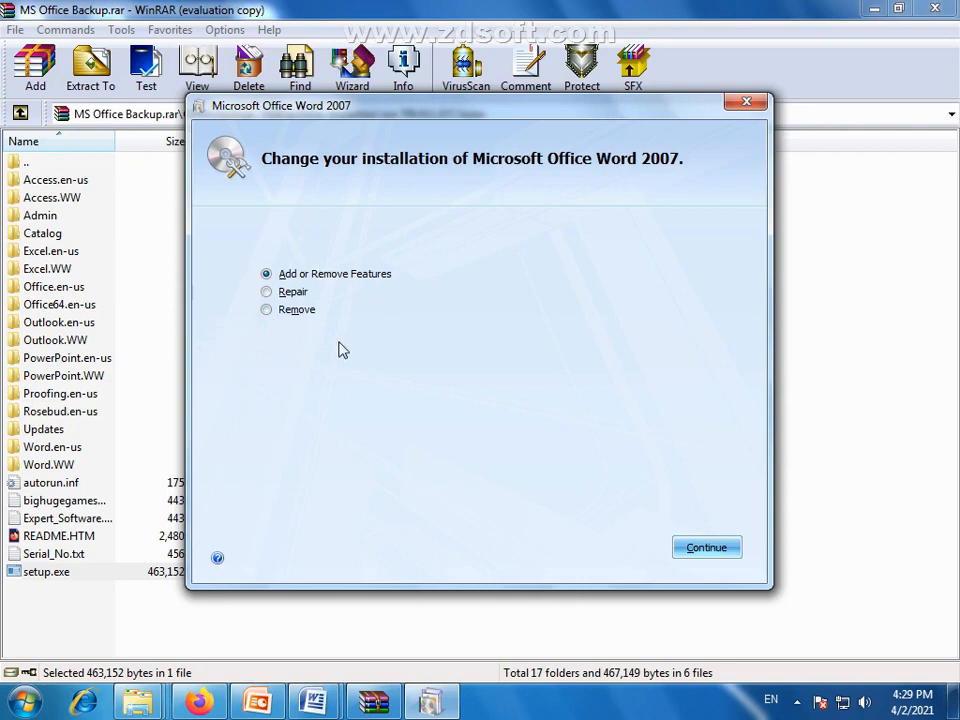
# Cancel the Microsoft Office Word 2007 setup and close the installer.
pyautogui.click(748, 101)
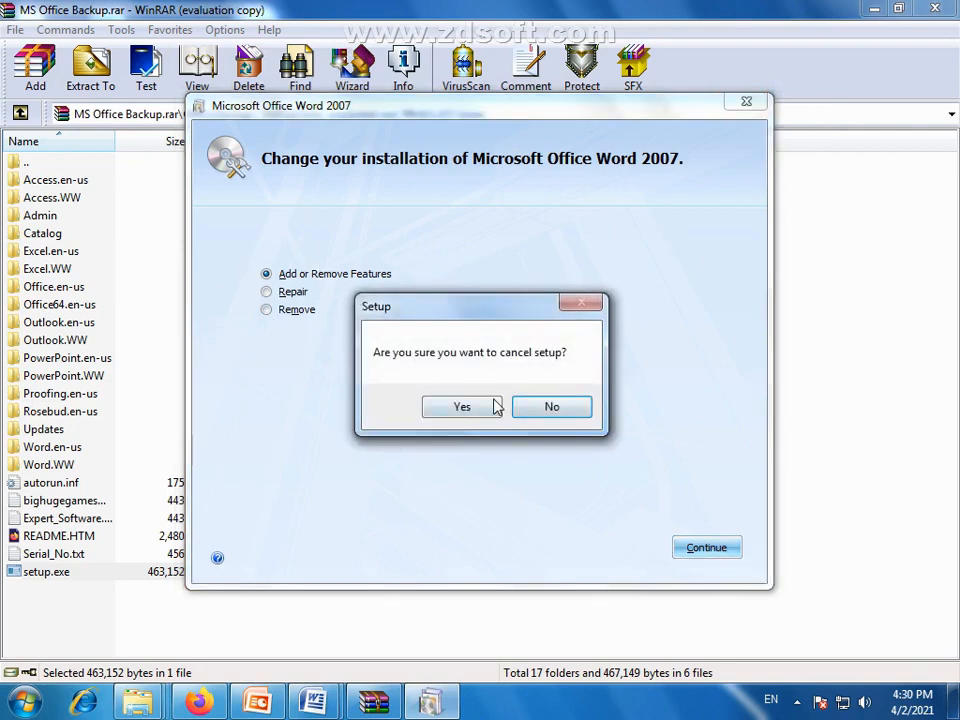
pyautogui.click(462, 408)
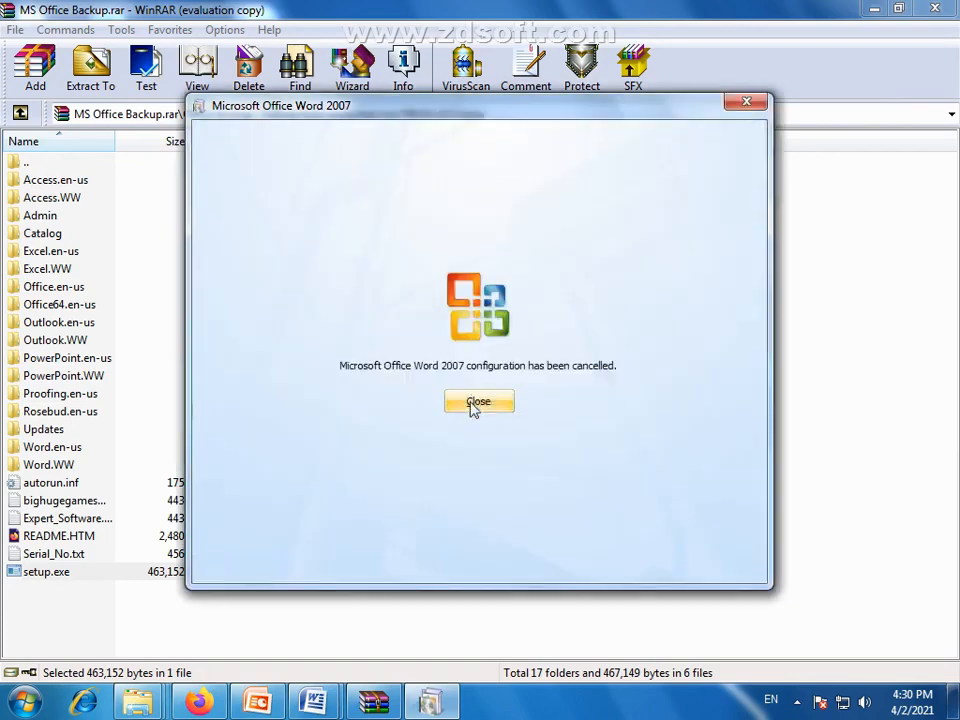
pyautogui.click(472, 407)
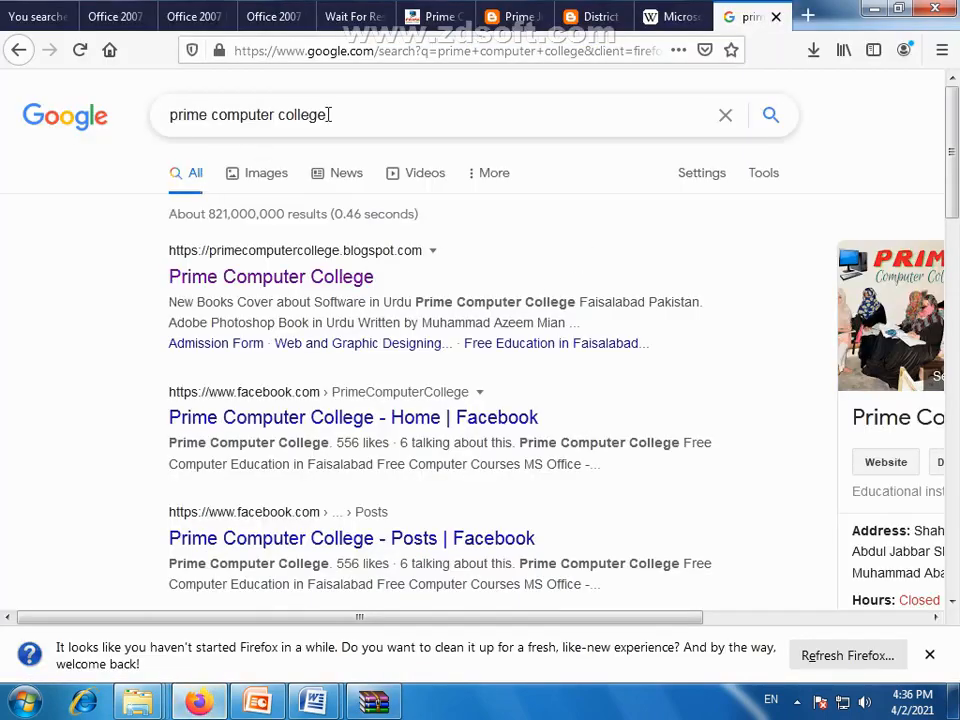
# Highlight the query "prime computer college" in the Google search box in Firefox.
pyautogui.click(351, 114)
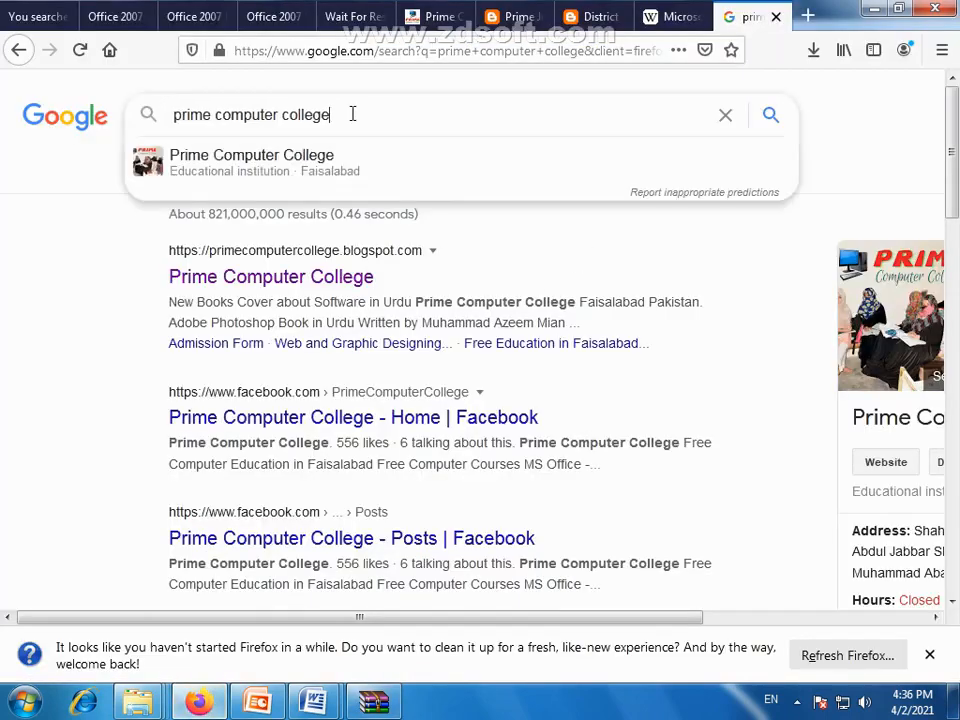
pyautogui.moveTo(351, 114); pyautogui.dragTo(129, 120)
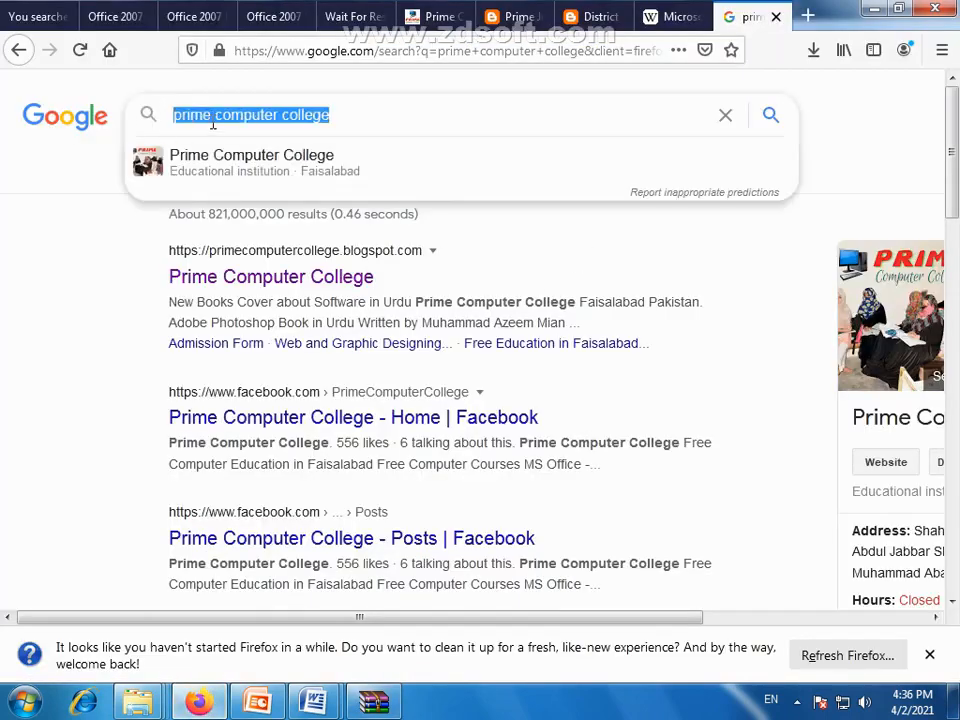
# Search Google for "ms word 2007 installation method" and open the wilkes.edu PDF "Installing Microsoft Office 2007" in a new tab.
pyautogui.write('ms word 2007 installation method')
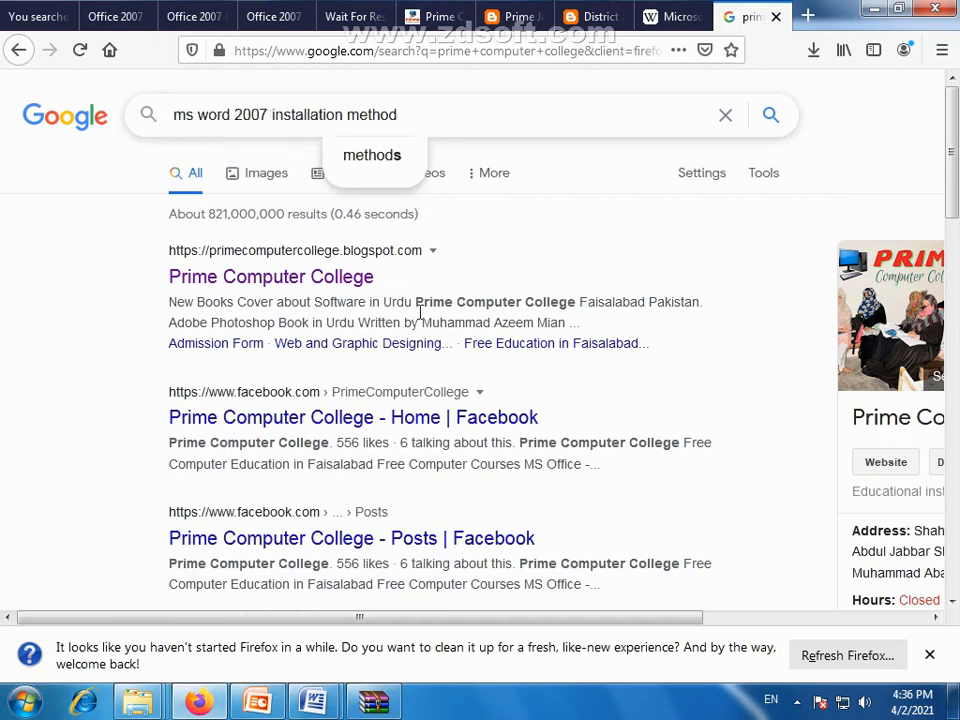
pyautogui.press('Return')
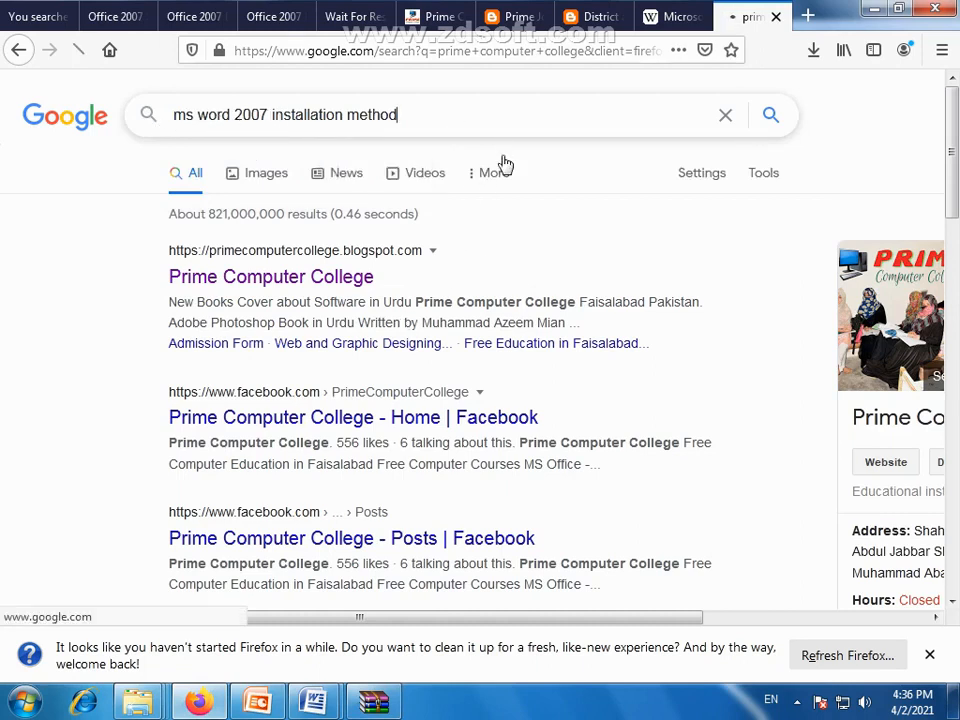
pyautogui.scroll(-10, 413, 232)
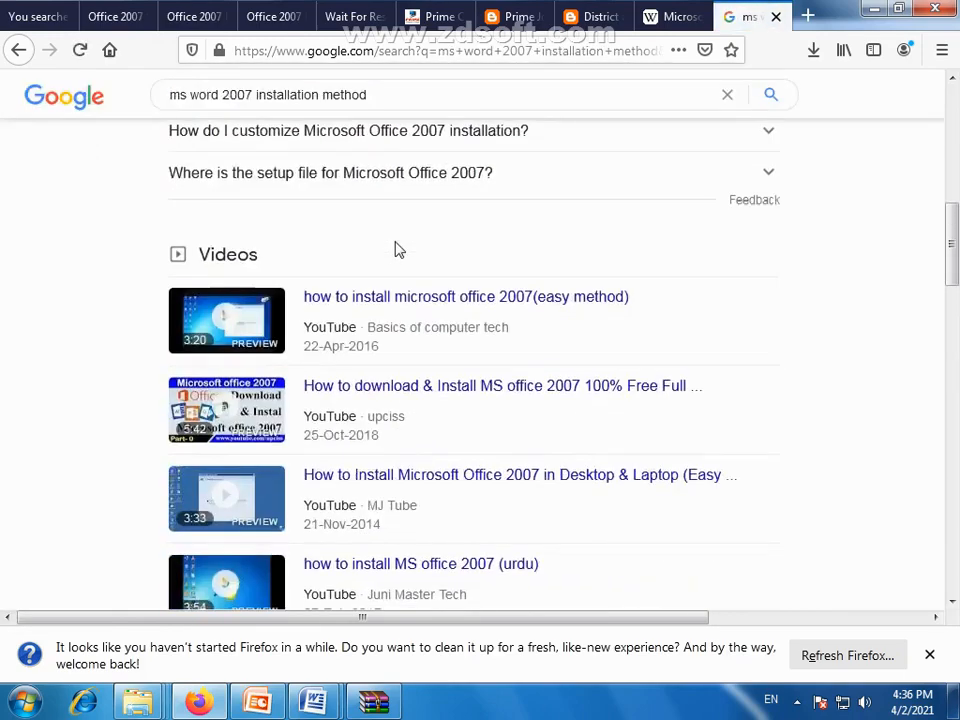
pyautogui.scroll(-3, 397, 245)
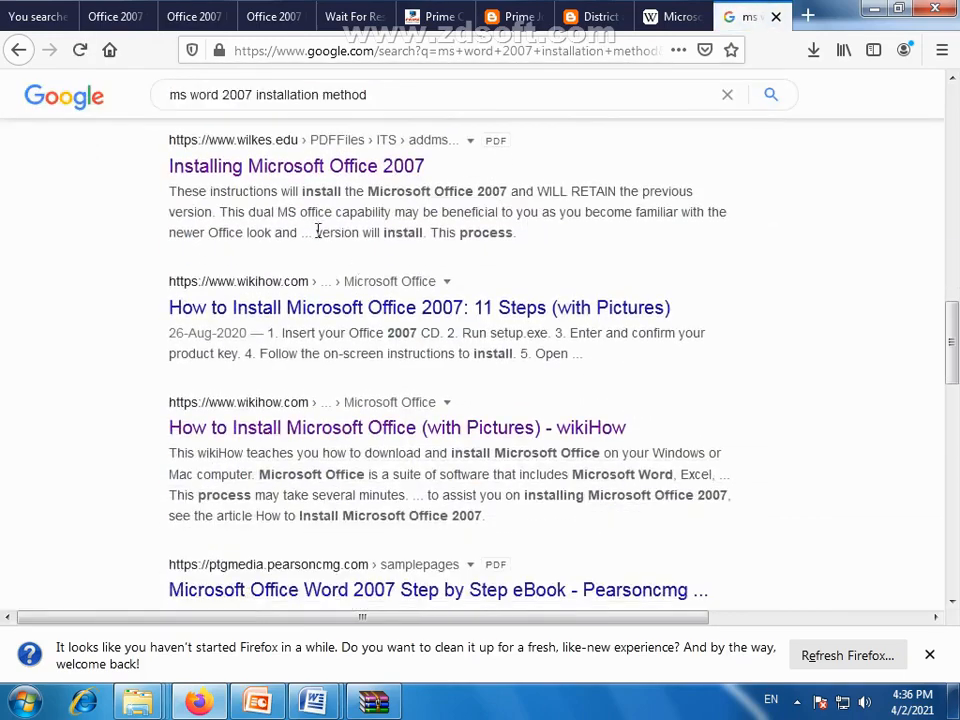
pyautogui.scroll(2, 317, 232)
pyautogui.rightClick(305, 264)
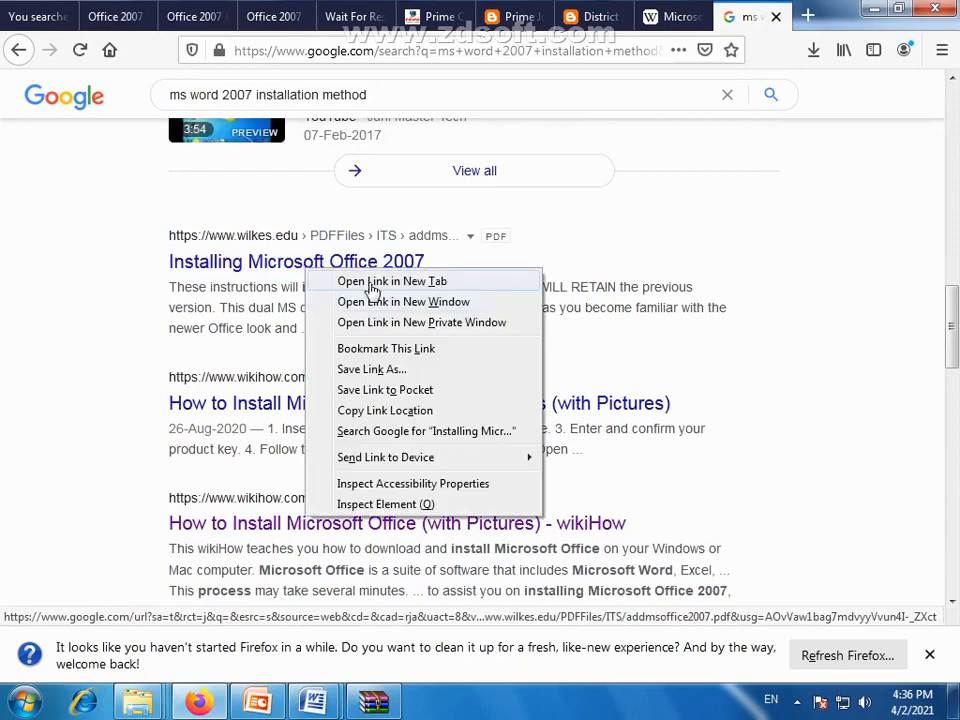
pyautogui.click(373, 282)
pyautogui.click(752, 17)
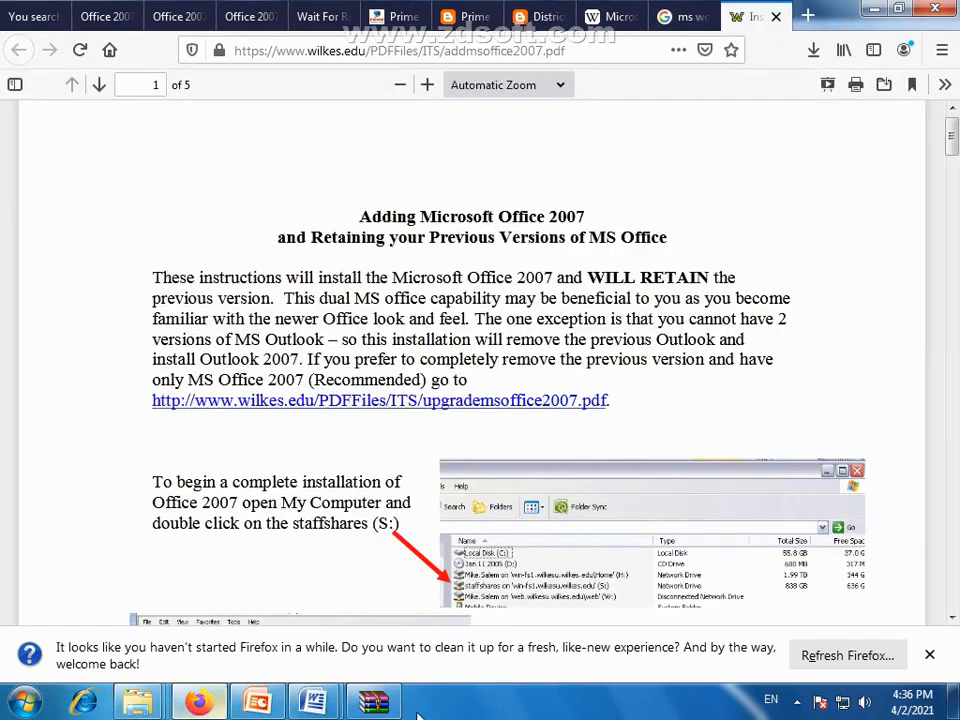
# Compare the archive's setup.exe with the PDF guide and read its instructions up to entering the product key in Step 2.
pyautogui.click(373, 703)
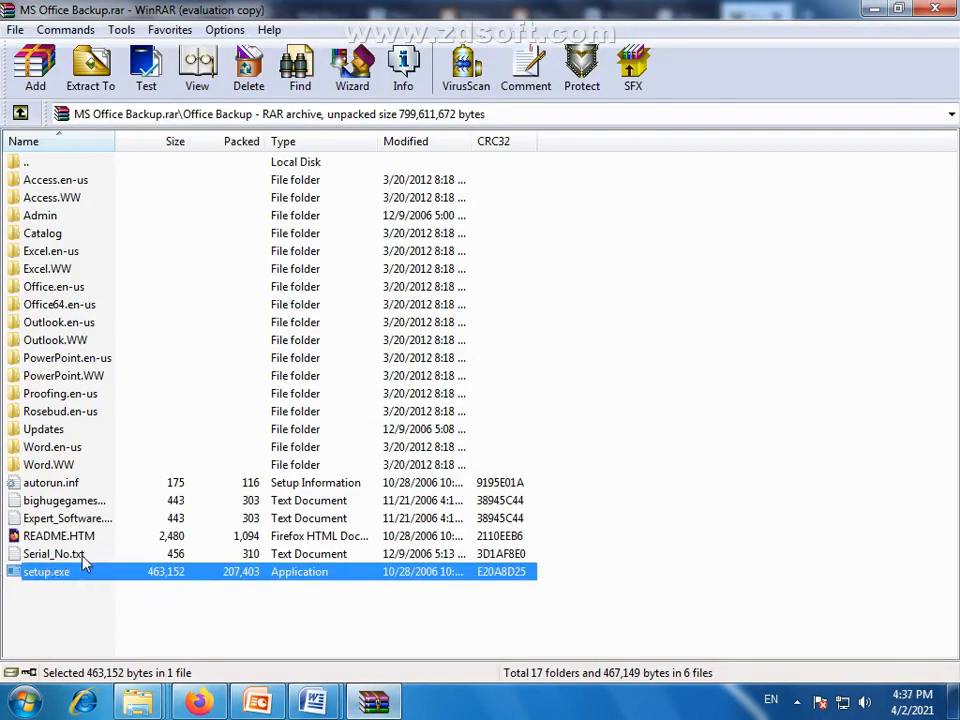
pyautogui.click(199, 705)
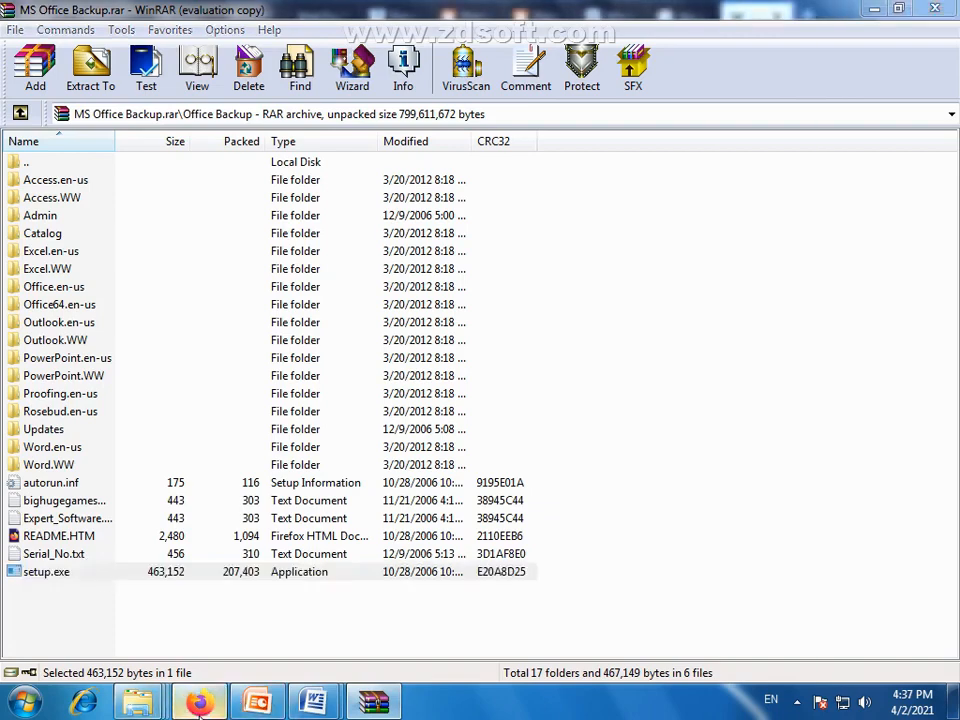
pyautogui.scroll(-2, 631, 322)
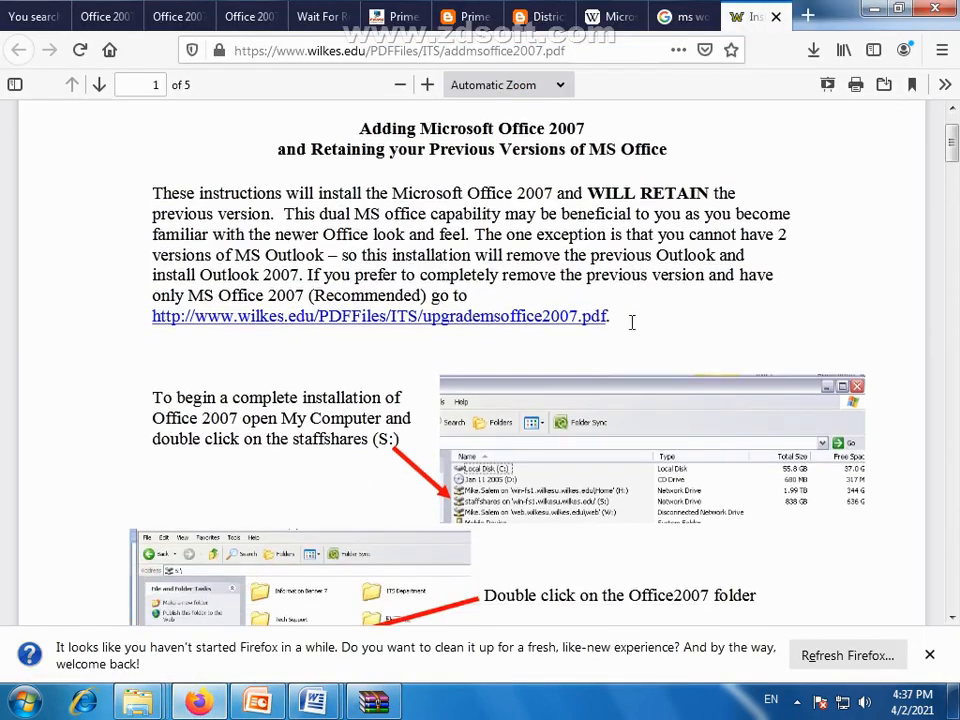
pyautogui.scroll(-6, 658, 336)
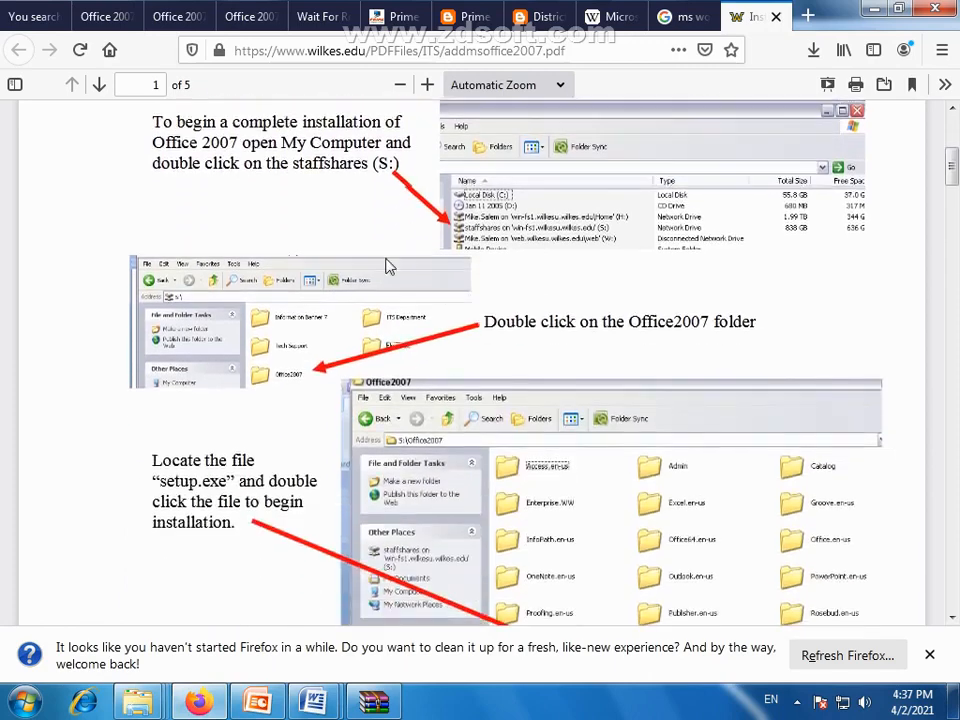
pyautogui.scroll(-4, 392, 280)
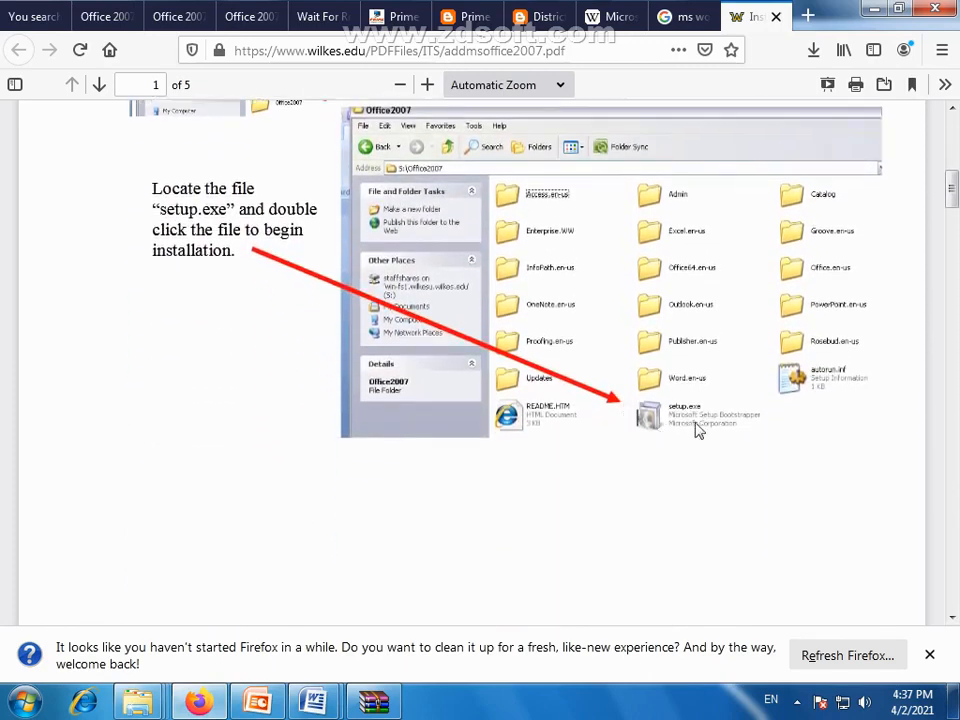
pyautogui.scroll(-13, 600, 400)
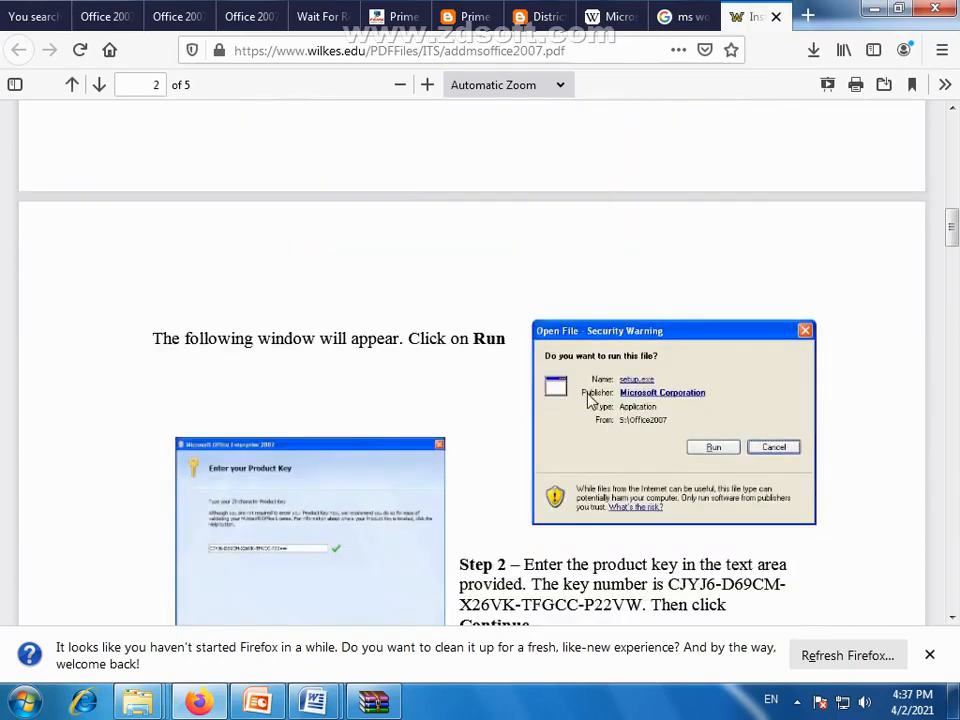
pyautogui.scroll(2, 530, 310)
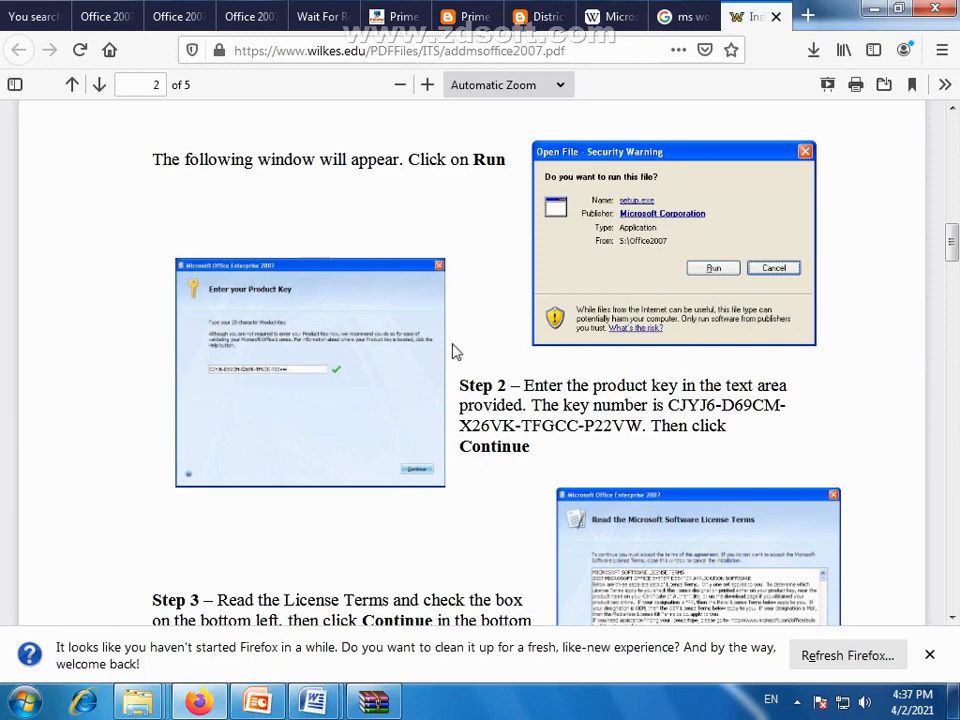
pyautogui.scroll(-2, 452, 345)
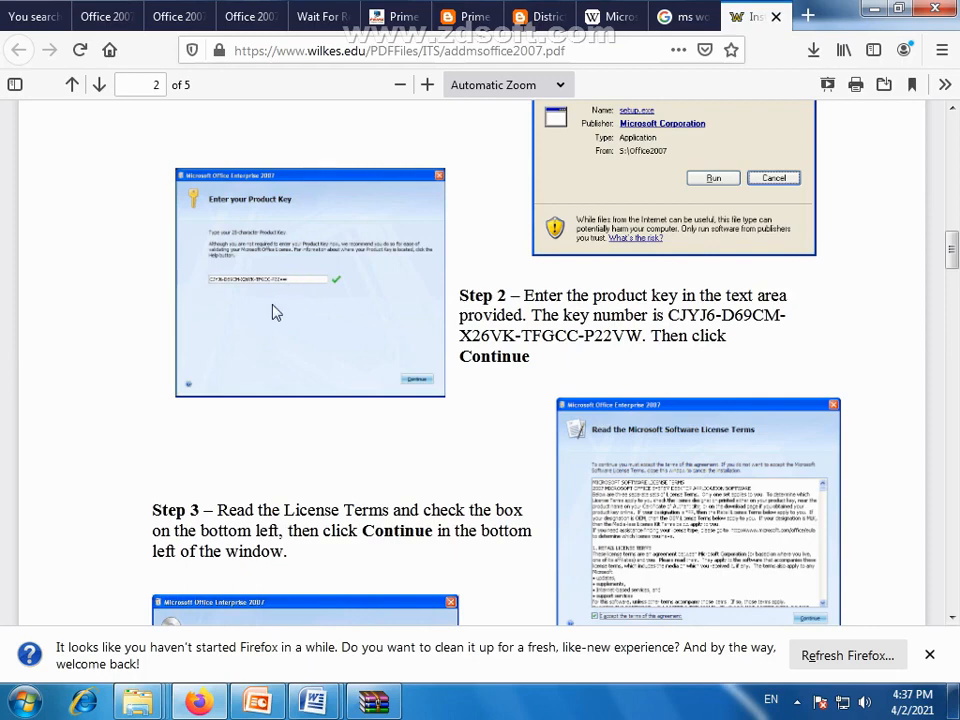
# Open Serial_No.txt from the WinRAR archive and copy the product key listed for Office Application.
pyautogui.click(374, 704)
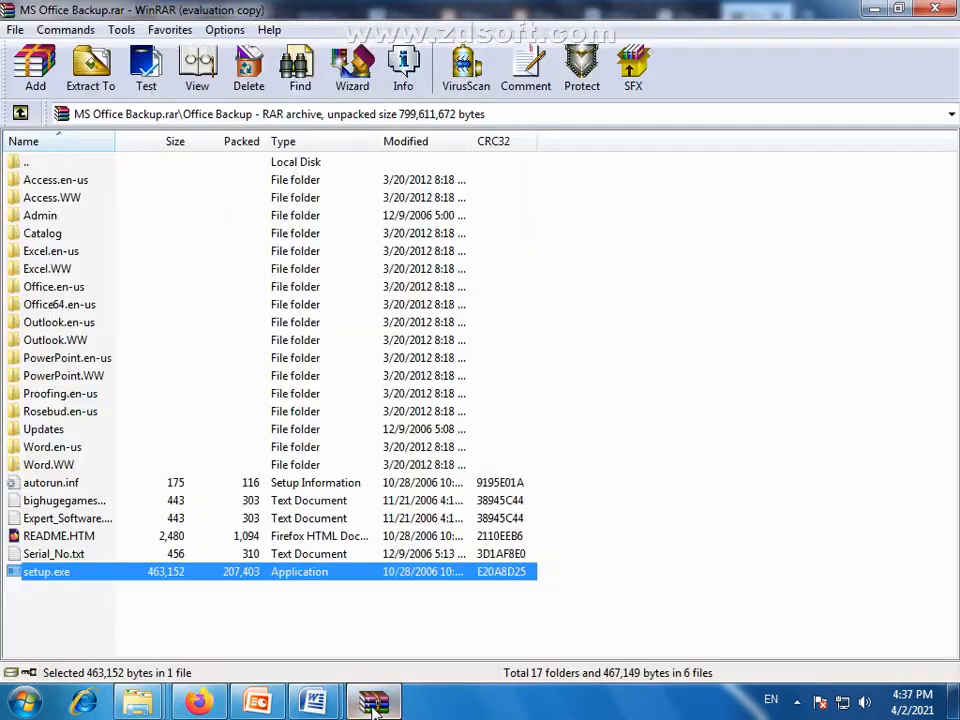
pyautogui.doubleClick(45, 553)
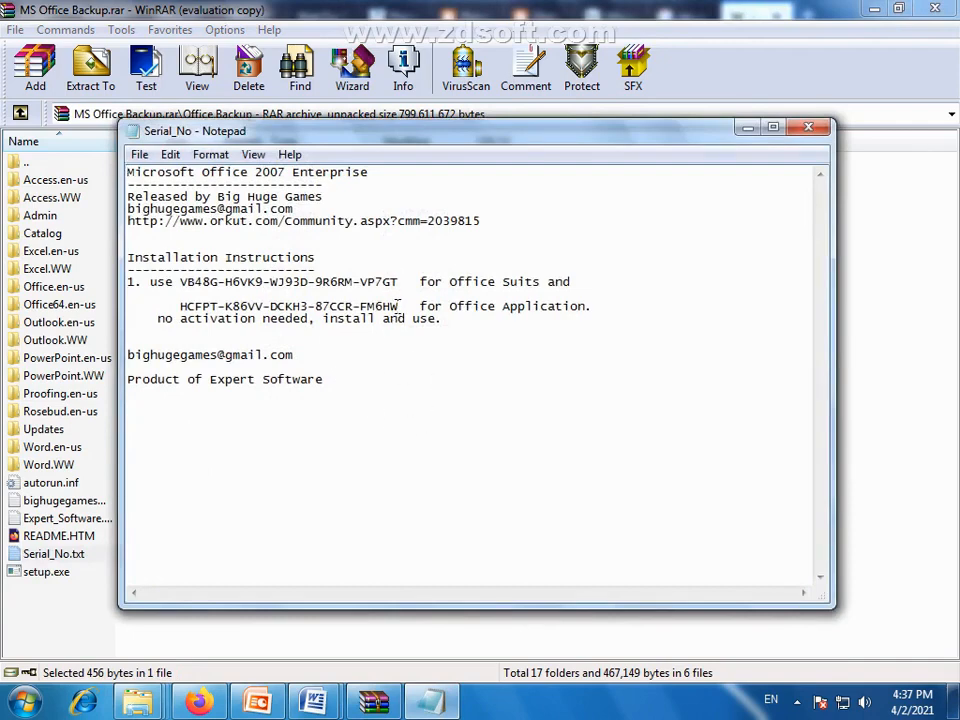
pyautogui.moveTo(400, 306); pyautogui.dragTo(187, 309)
pyautogui.click(404, 299)
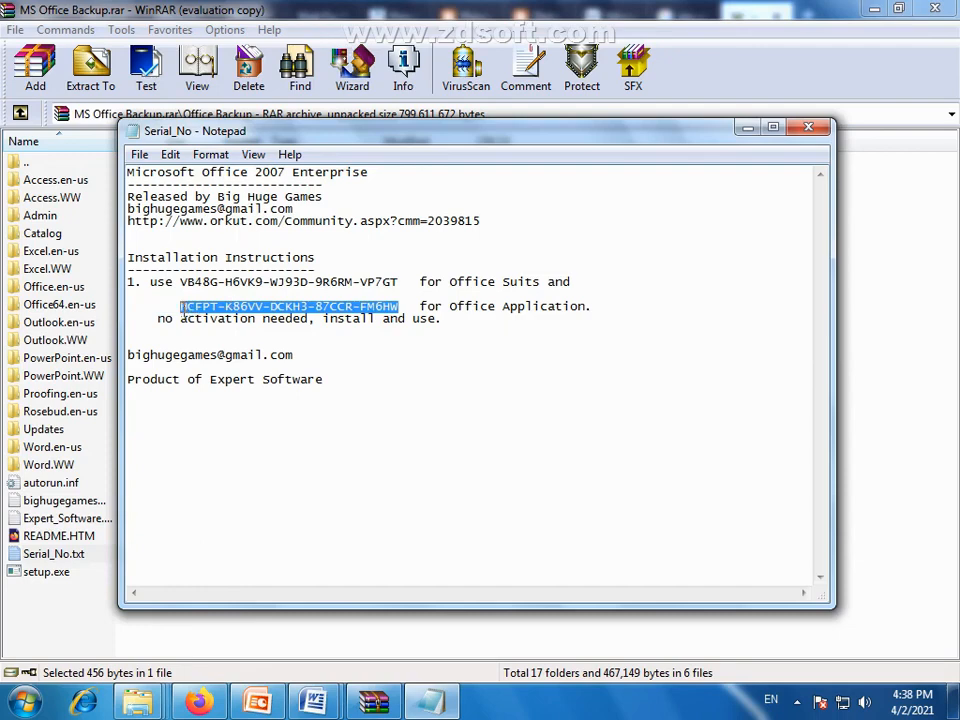
pyautogui.rightClick(183, 309)
pyautogui.click(229, 369)
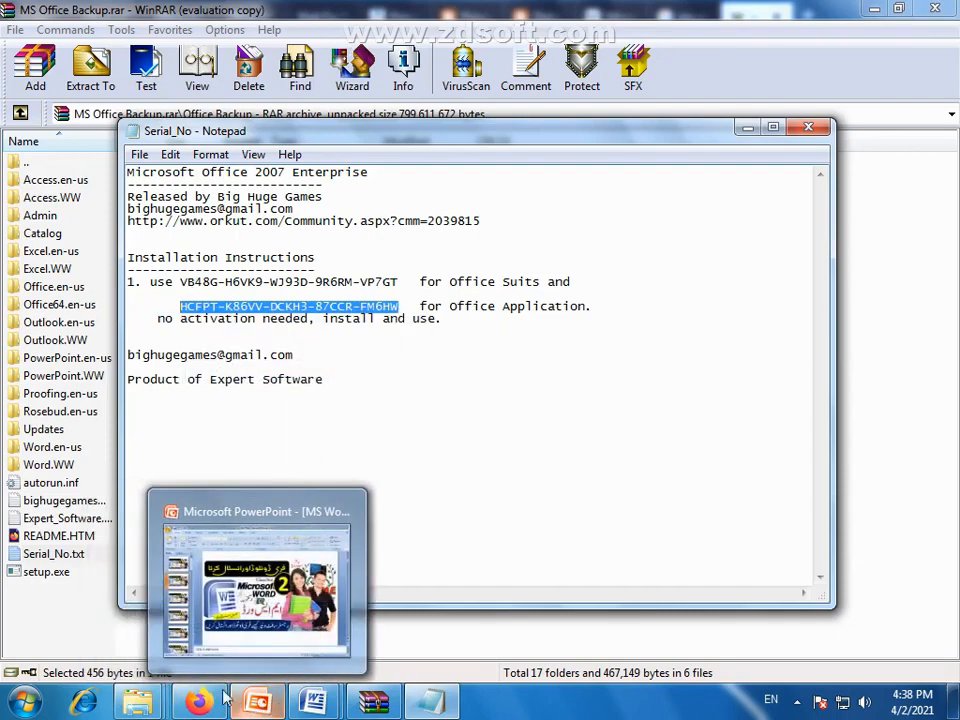
# Return to the PDF guide in Firefox and examine Steps 3 to 7, covering license terms, Customize, upgrade, privacy and update options.
pyautogui.click(201, 702)
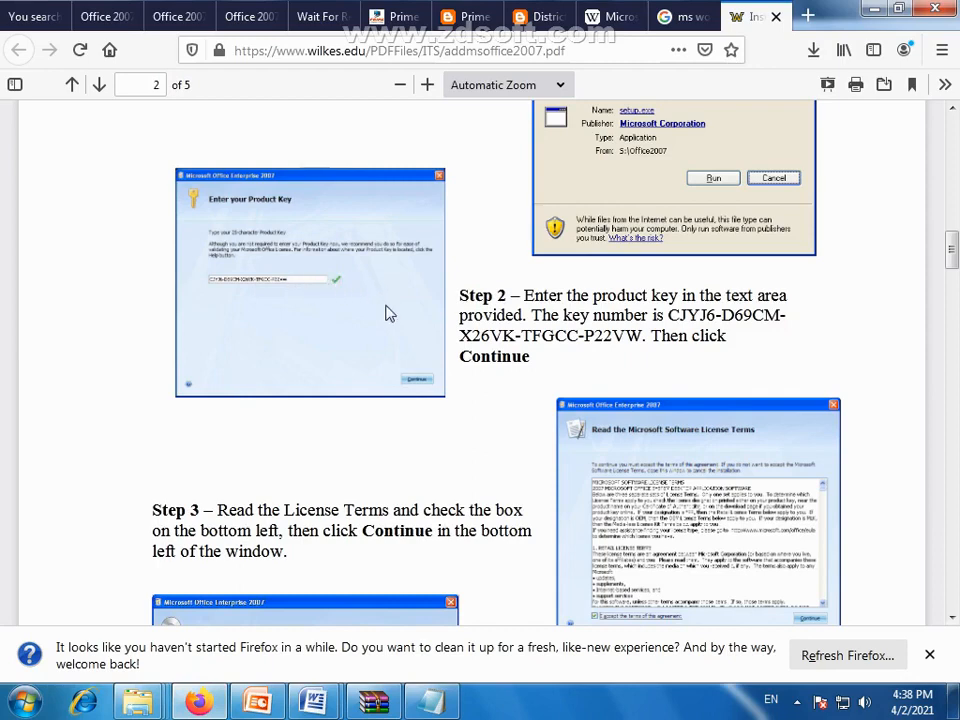
pyautogui.scroll(-2, 390, 314)
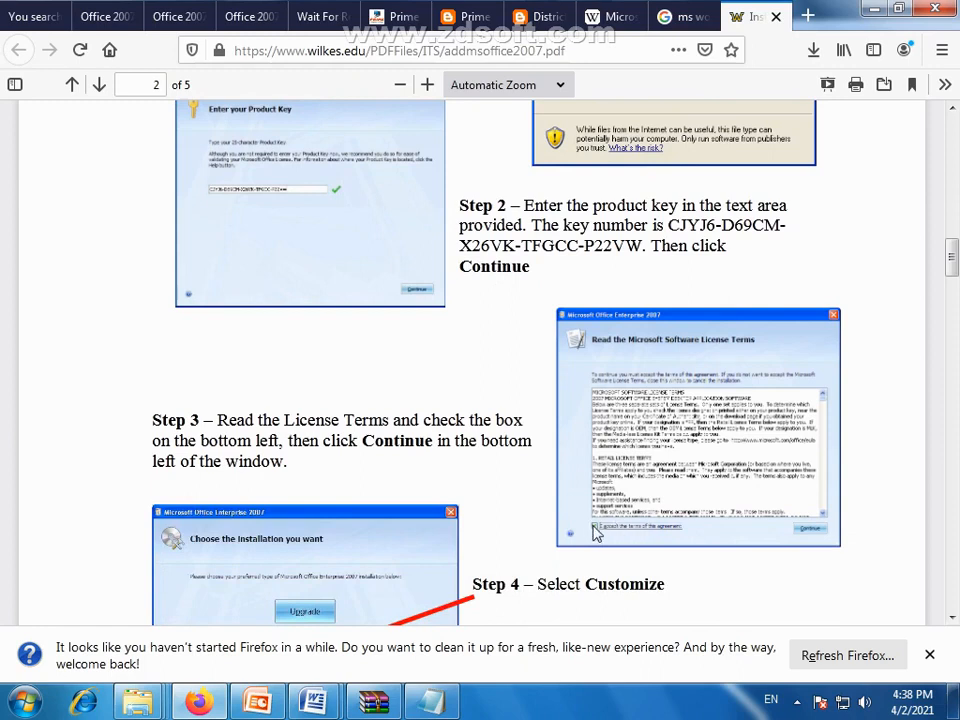
pyautogui.scroll(-3, 476, 422)
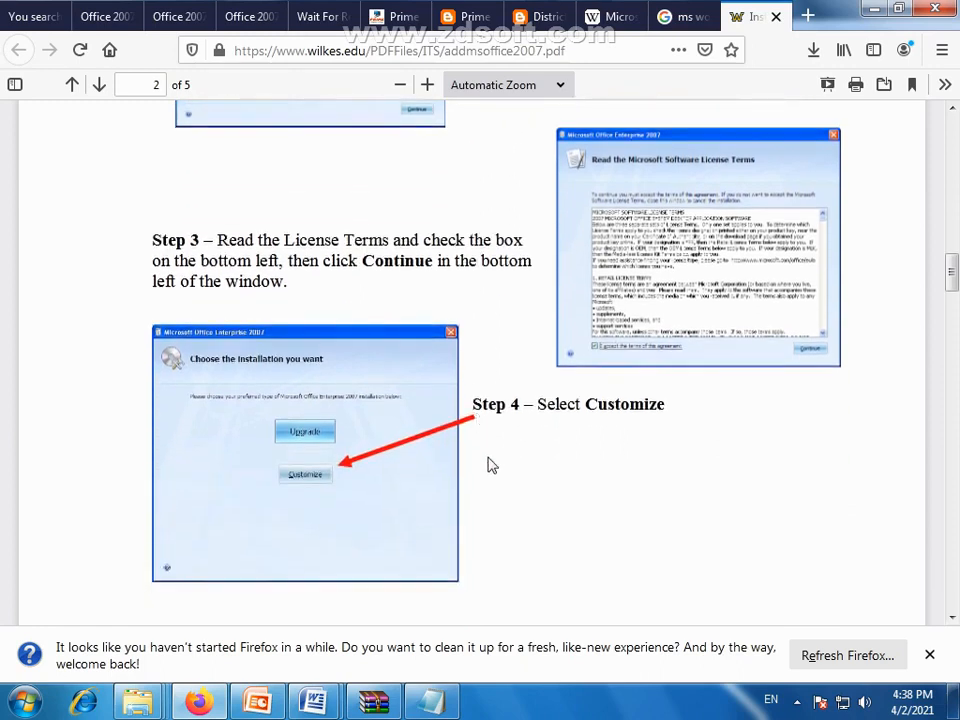
pyautogui.scroll(-2, 492, 465)
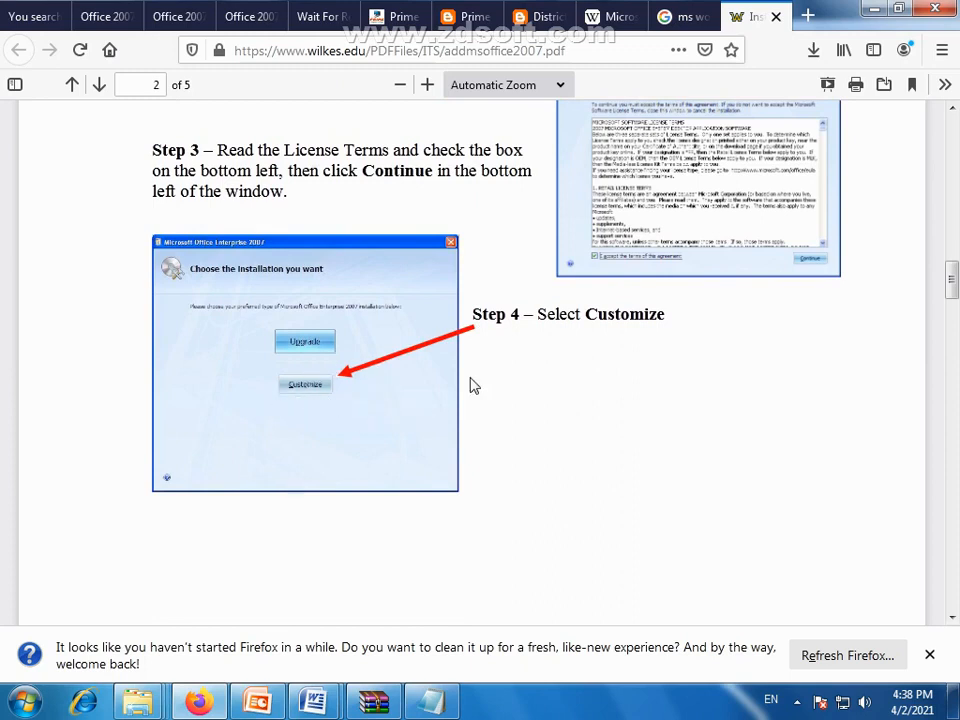
pyautogui.scroll(-4, 463, 373)
pyautogui.scroll(-10, 470, 360)
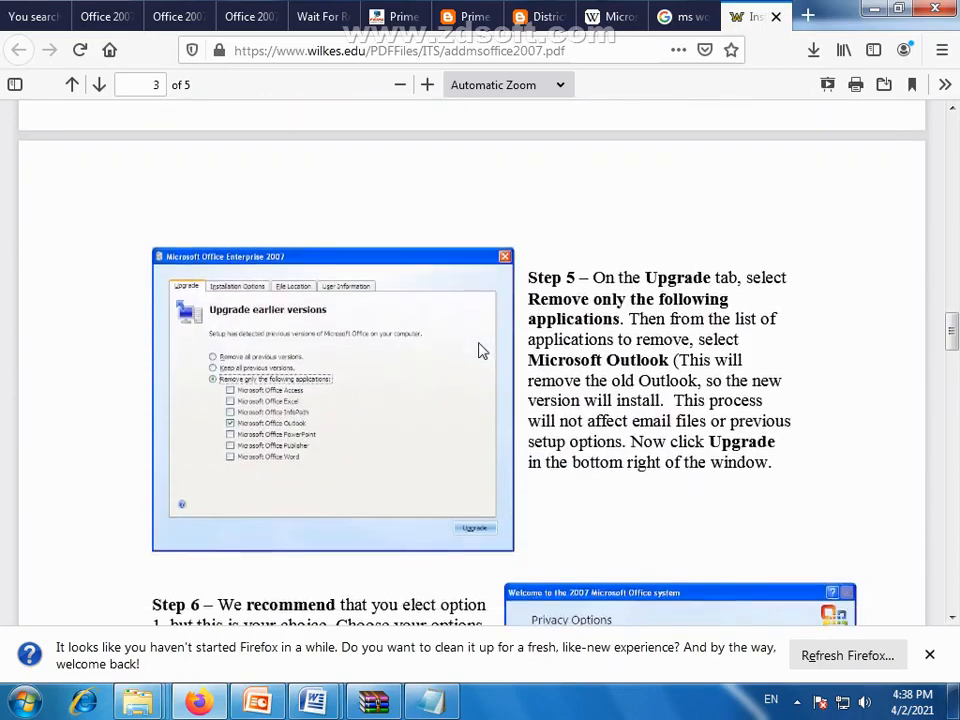
pyautogui.scroll(-7, 480, 350)
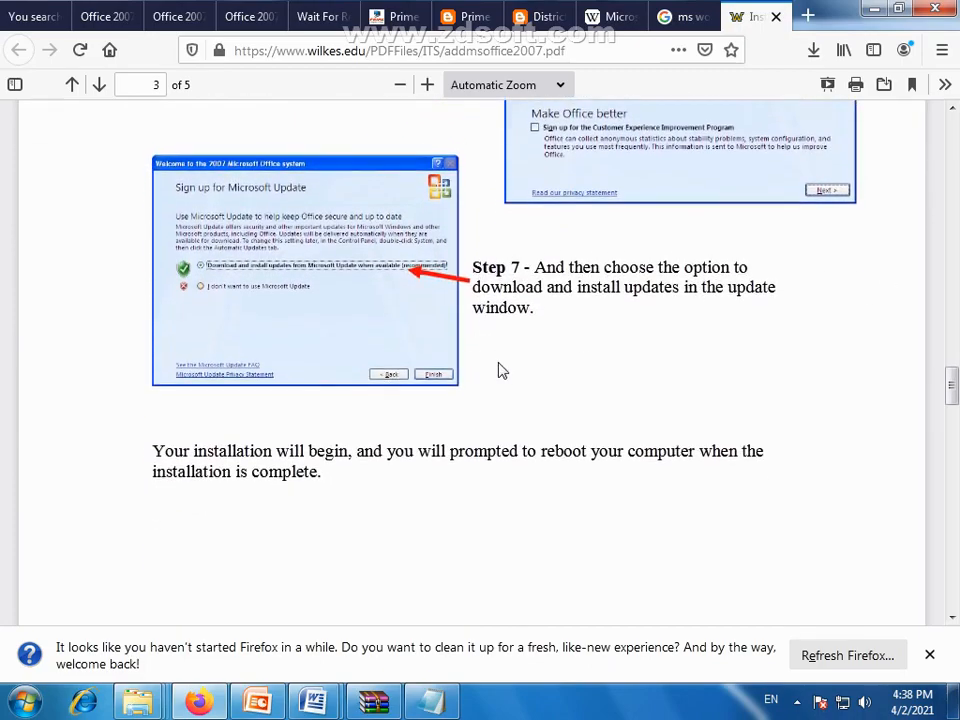
pyautogui.scroll(-9, 495, 358)
pyautogui.scroll(-11, 495, 358)
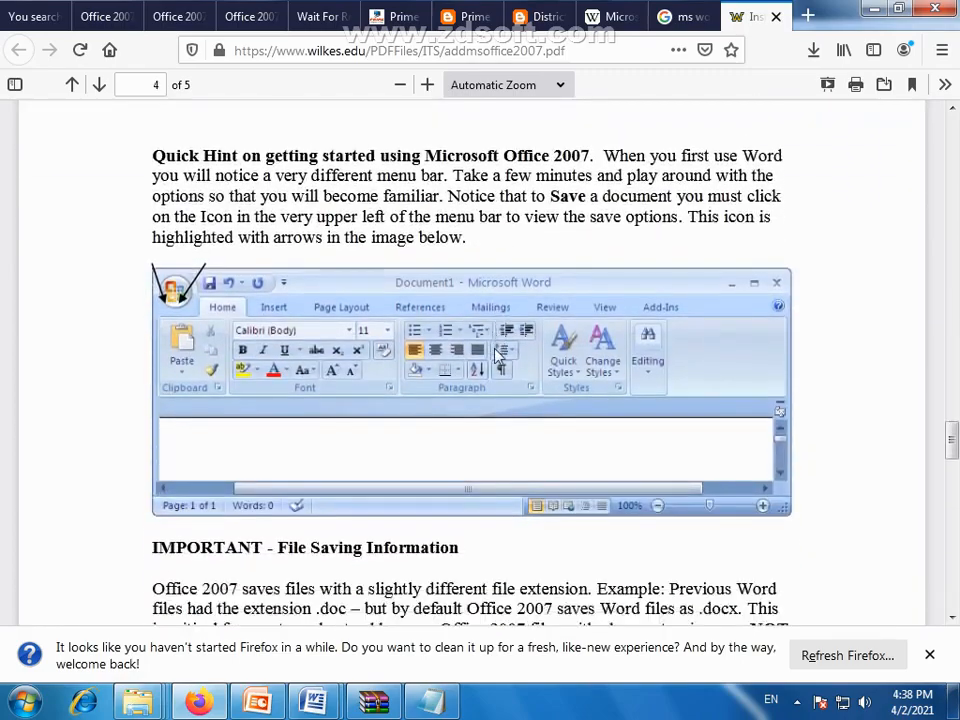
pyautogui.scroll(6, 495, 358)
pyautogui.scroll(13, 495, 357)
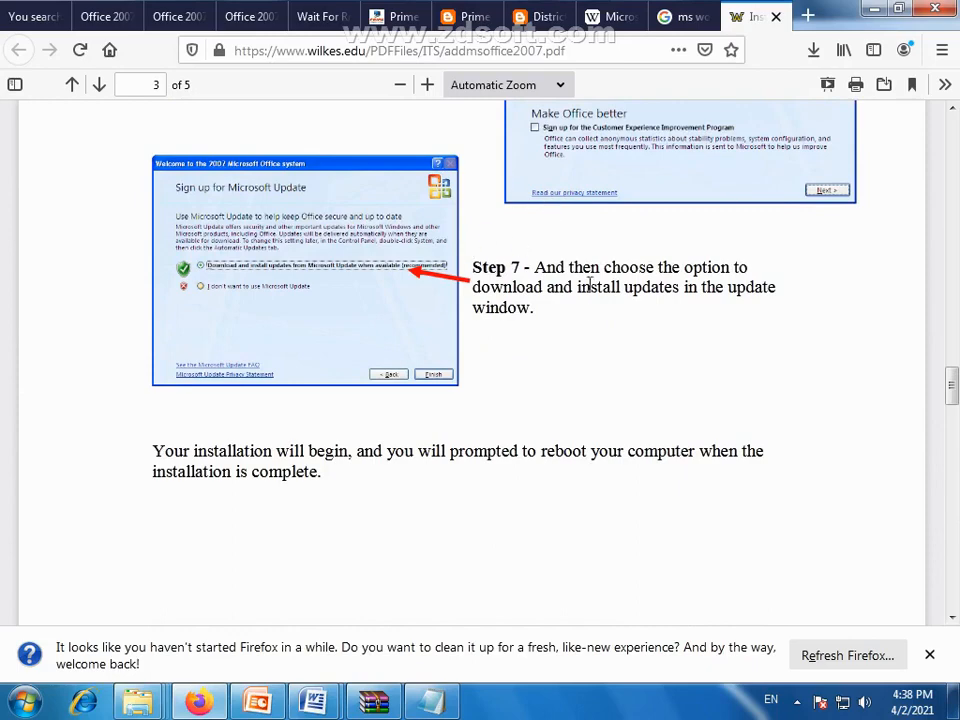
pyautogui.scroll(3, 466, 253)
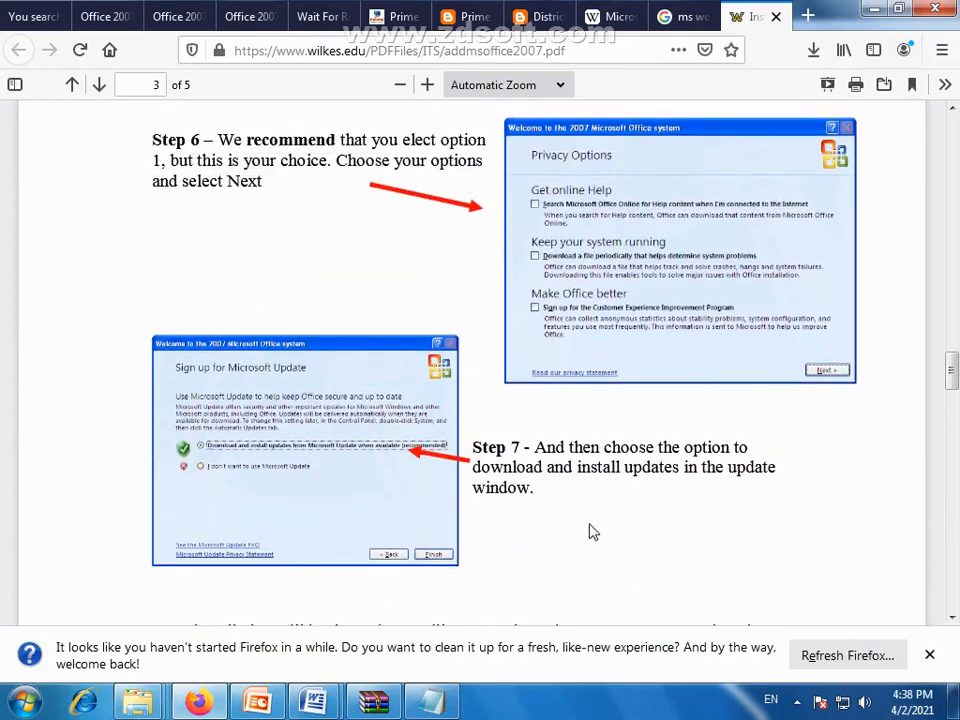
pyautogui.scroll(-2, 590, 532)
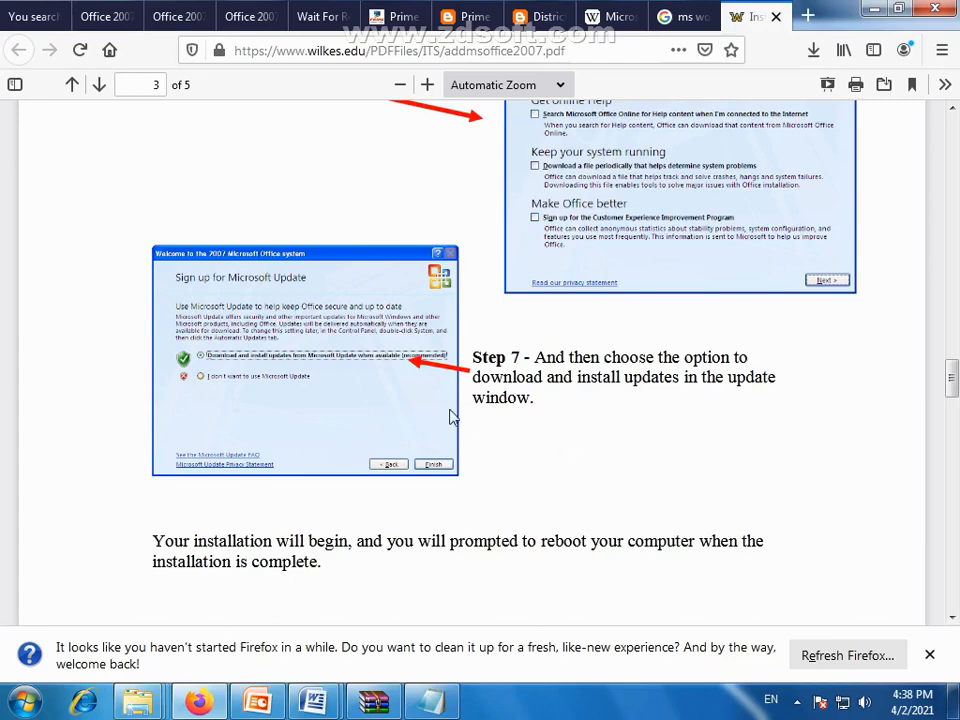
pyautogui.scroll(9, 491, 484)
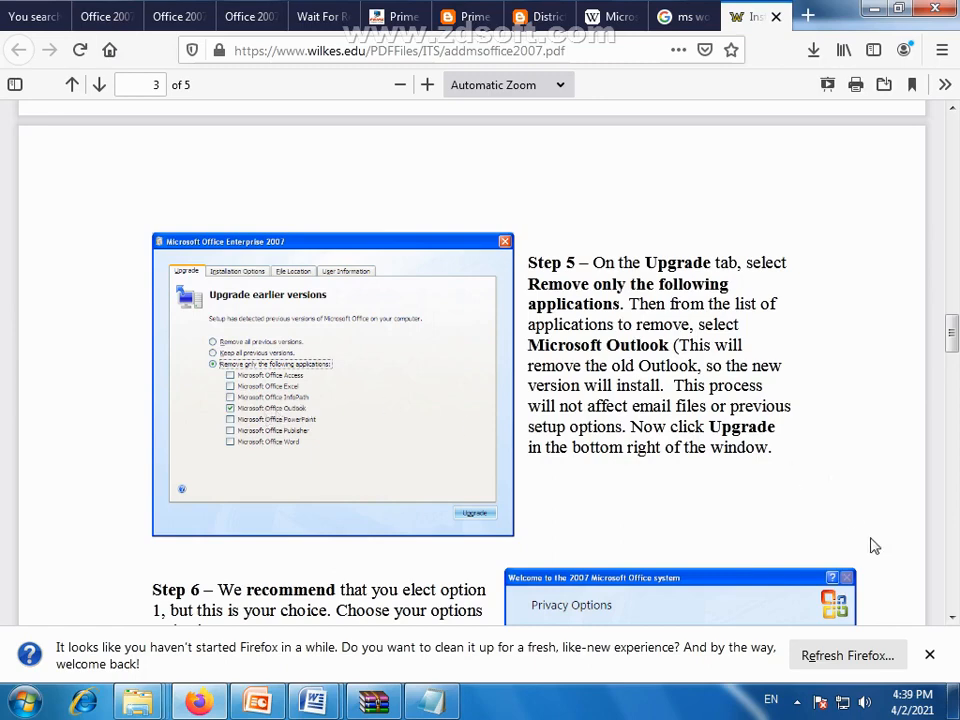
# Show and refresh the desktop, and move the Microsoft Office Word 2007 shortcut into the gap between the CorelDRAW 11 and PowerPoint shortcuts.
pyautogui.click(955, 700)
pyautogui.rightClick(459, 341)
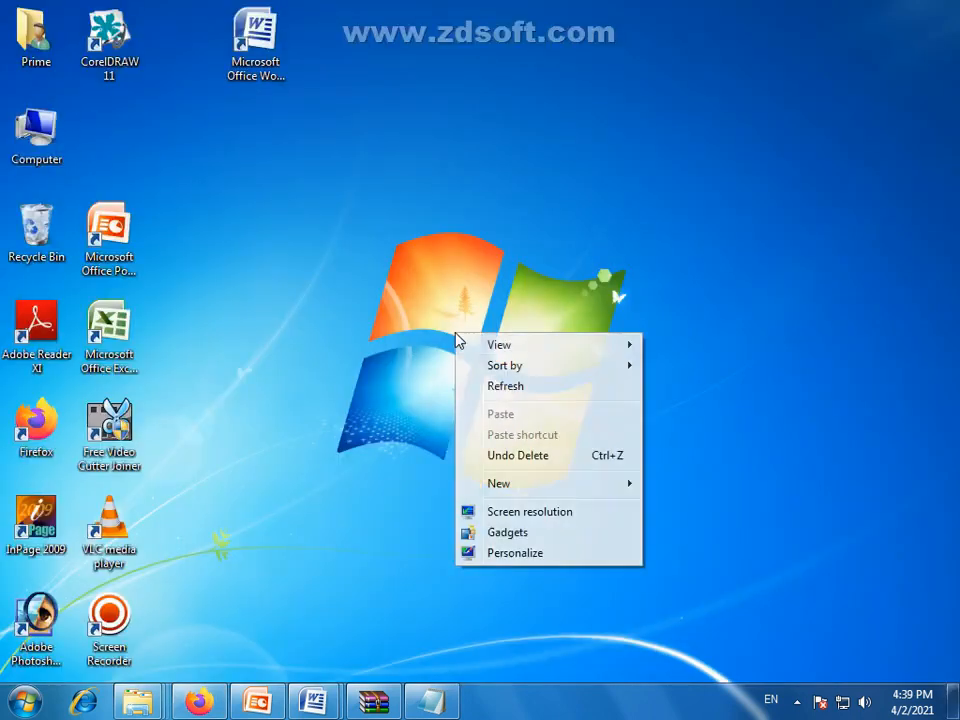
pyautogui.click(505, 388)
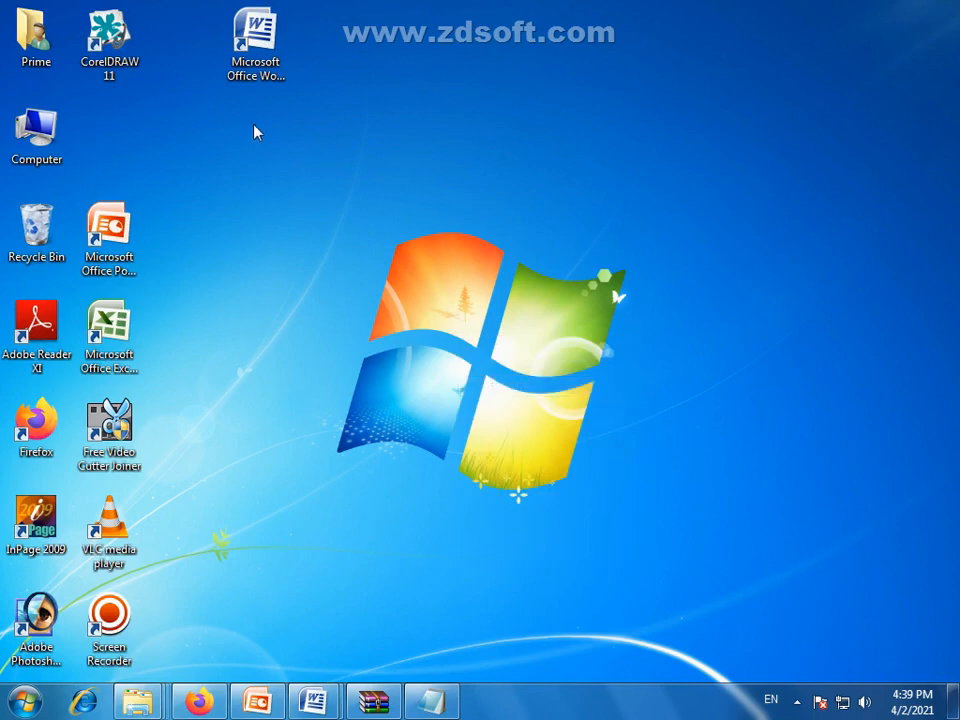
pyautogui.moveTo(318, 106); pyautogui.dragTo(111, 147)
pyautogui.click(251, 362)
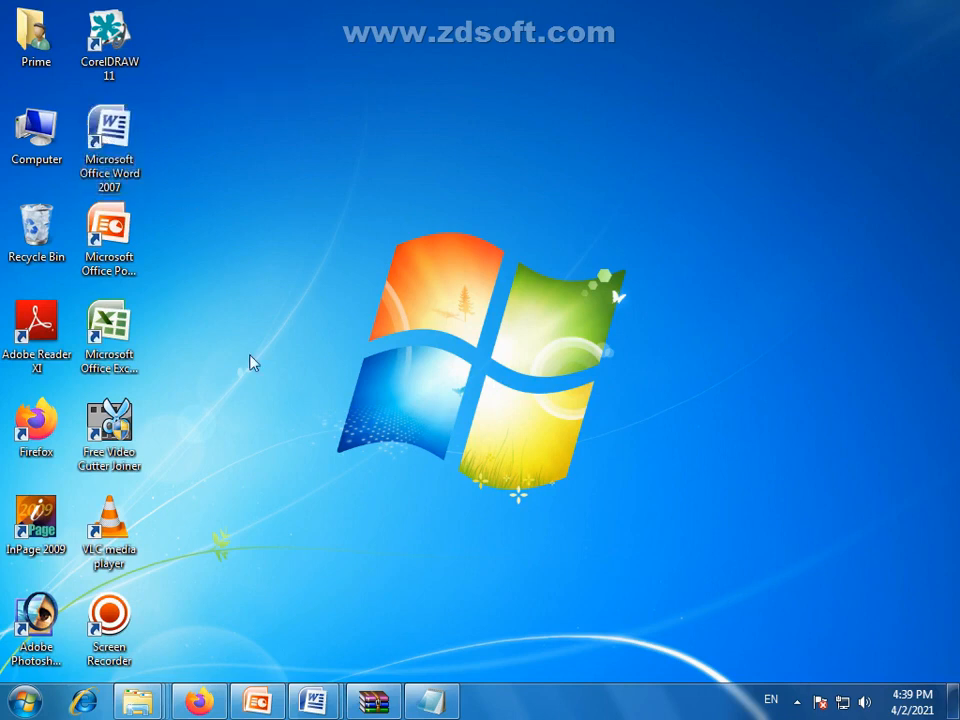
# Find Microsoft Office Word 2007 among all installed programs and examine its Send to options, including Desktop (create shortcut).
pyautogui.click(24, 705)
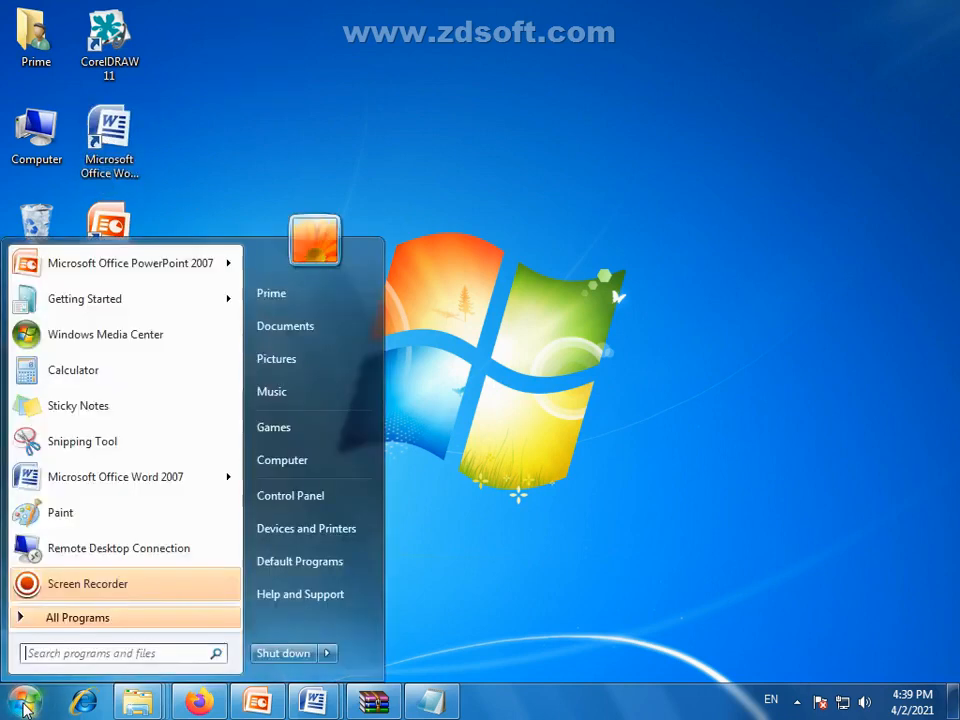
pyautogui.click(77, 621)
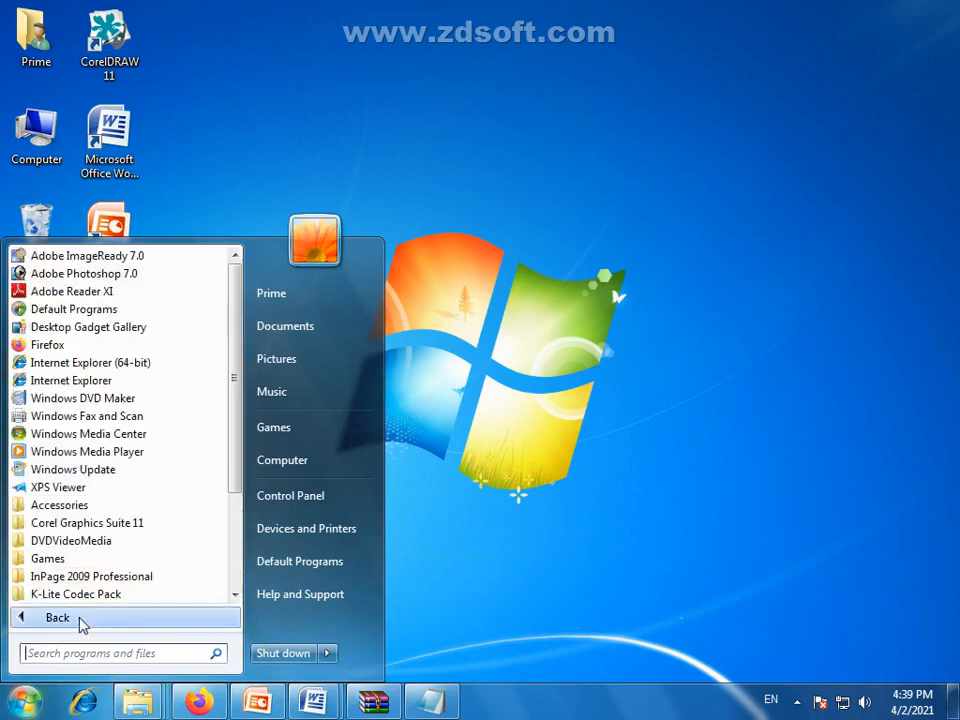
pyautogui.scroll(-3, 122, 430)
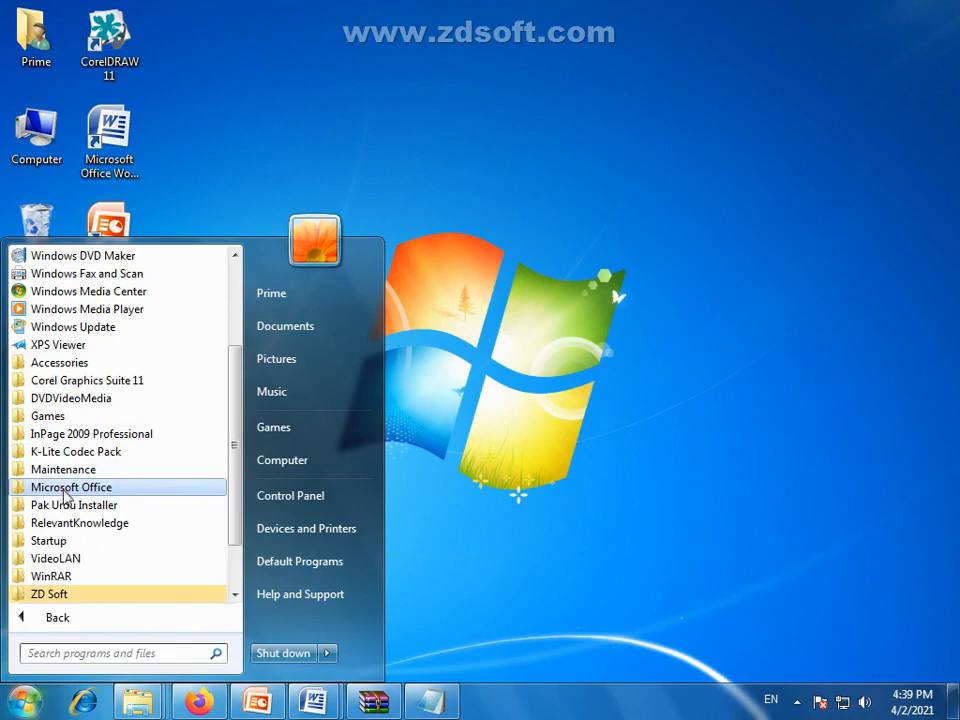
pyautogui.click(66, 494)
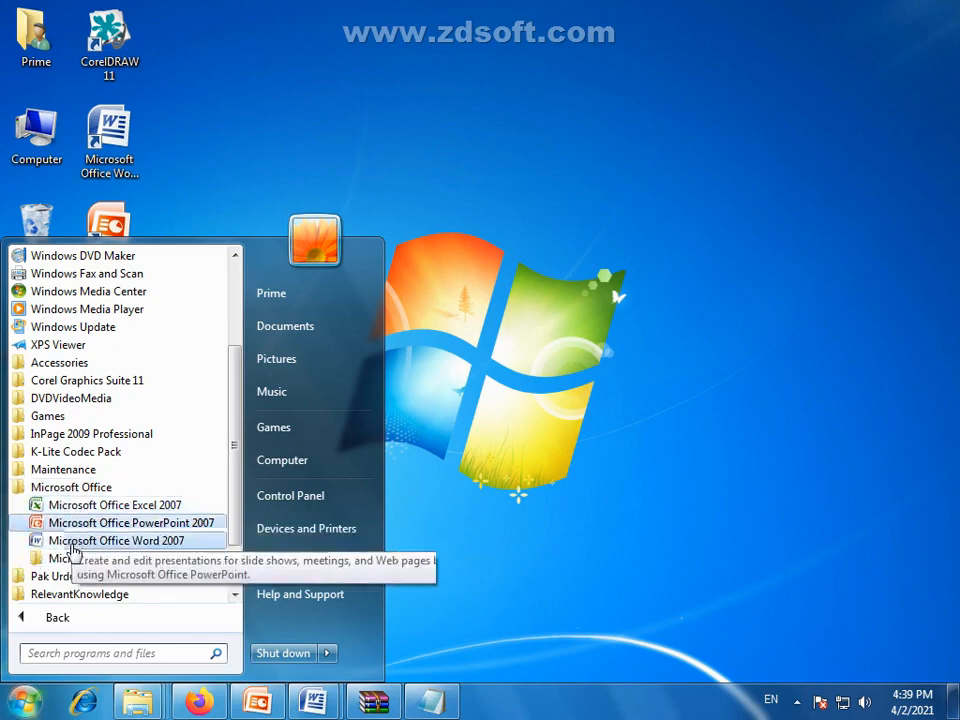
pyautogui.rightClick(133, 540)
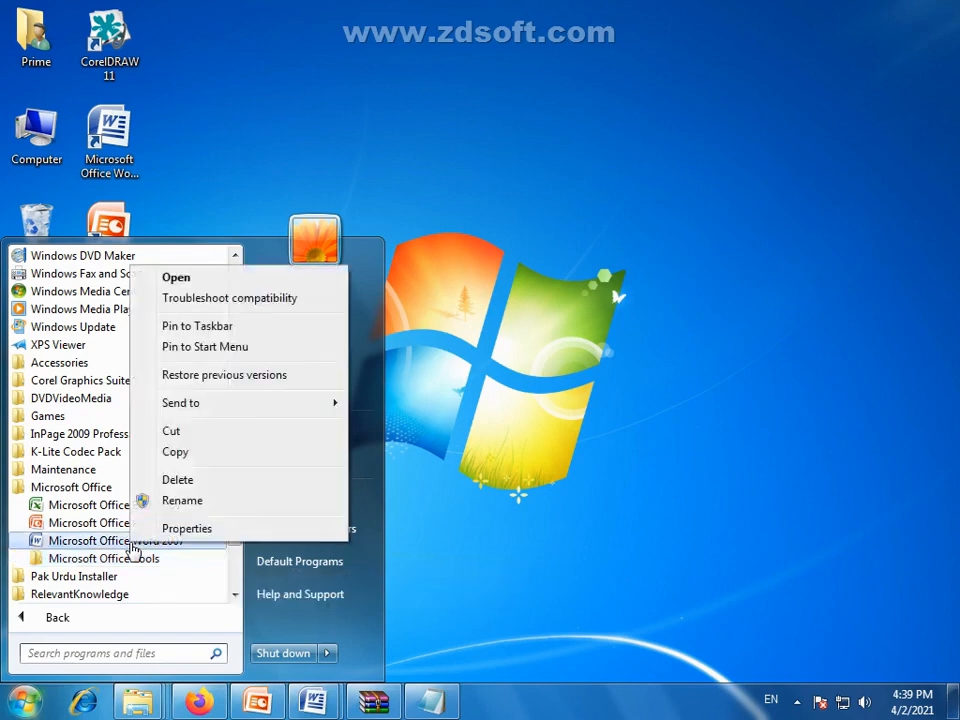
pyautogui.moveTo(207, 410)
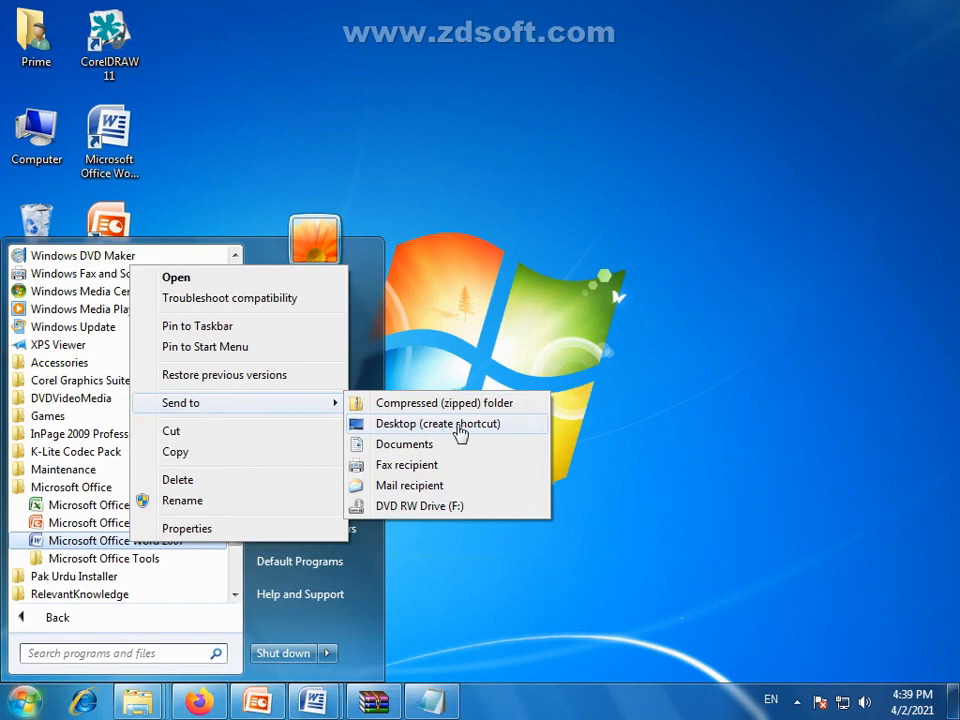
pyautogui.click(205, 118)
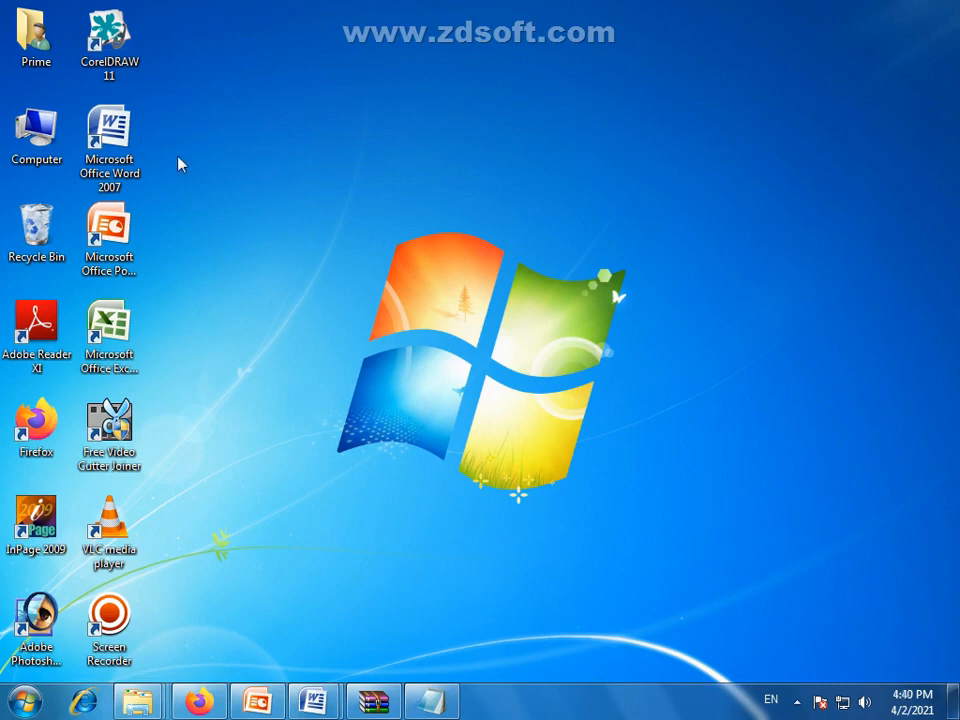
# Start Word 2007 with a blank document and switch to the PowerPoint course presentation.
pyautogui.click(110, 150)
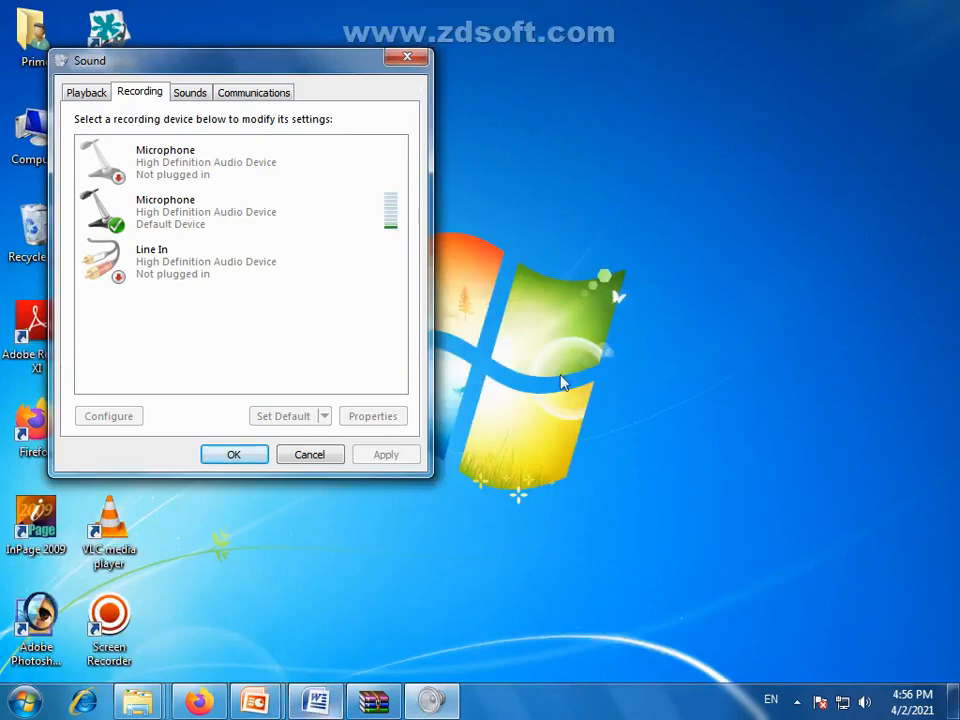
pyautogui.click(407, 58)
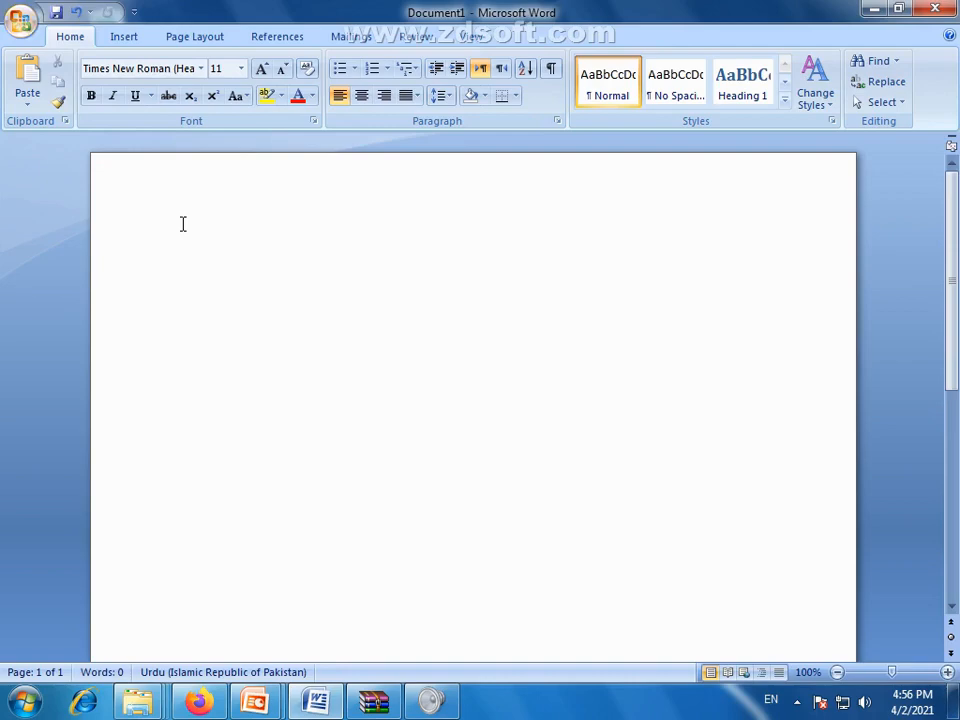
pyautogui.click(308, 706)
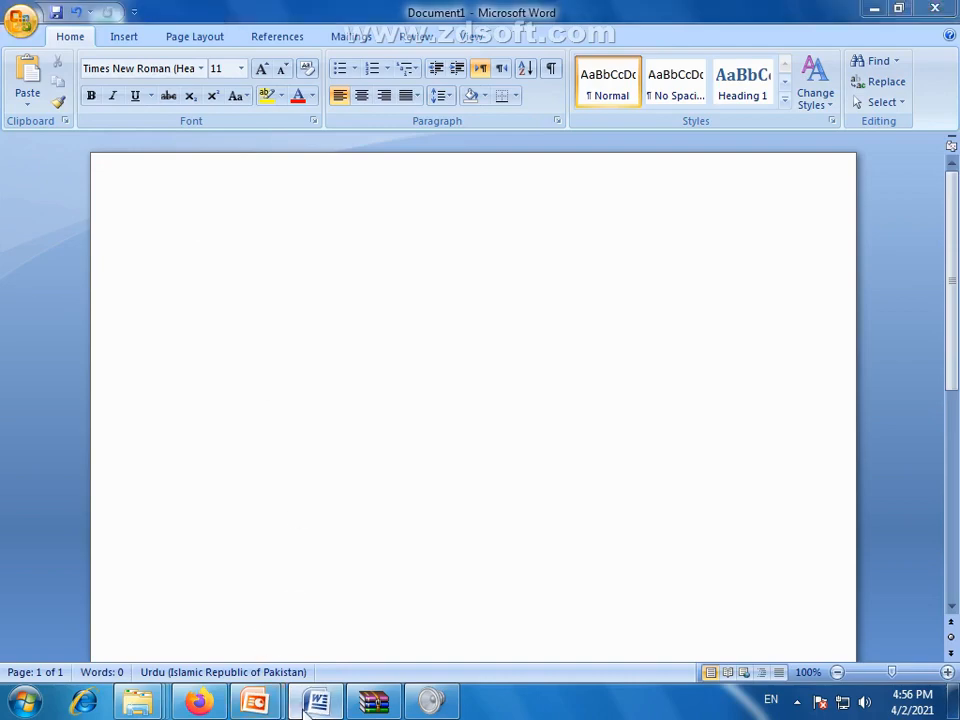
pyautogui.moveTo(289, 681)
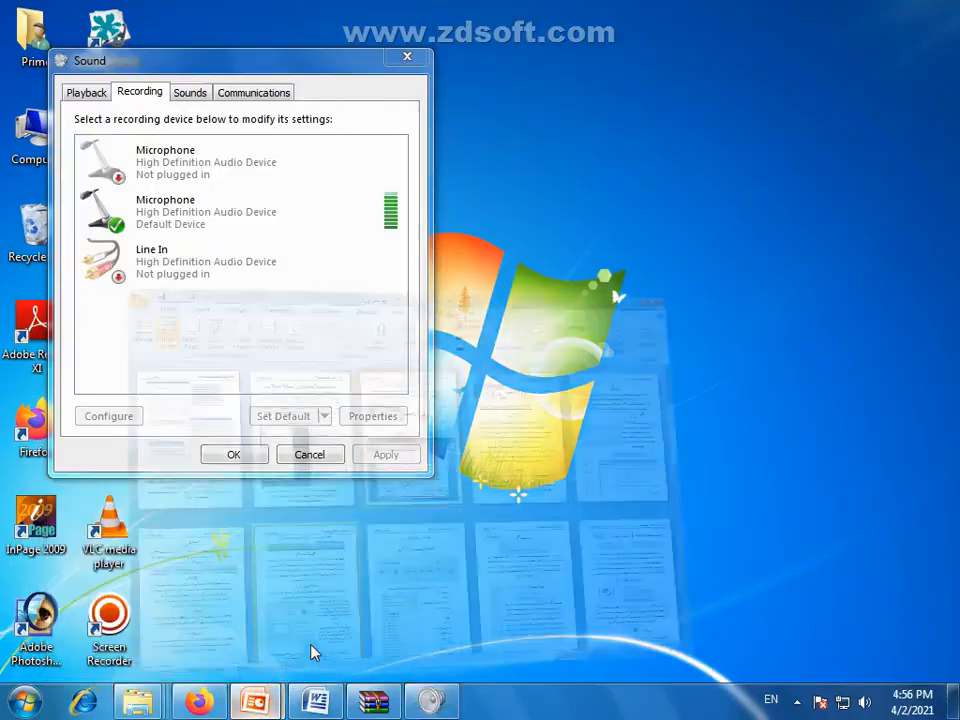
pyautogui.click(309, 644)
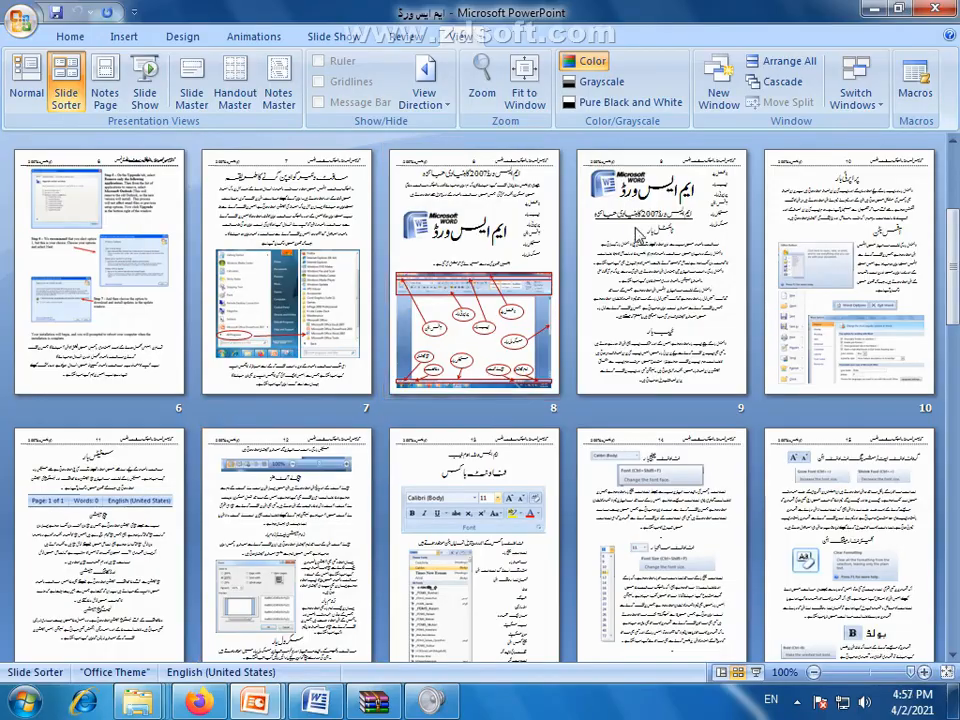
# Return to the blank Word document and examine the Office Button's commands, including the Publish options.
pyautogui.click(318, 705)
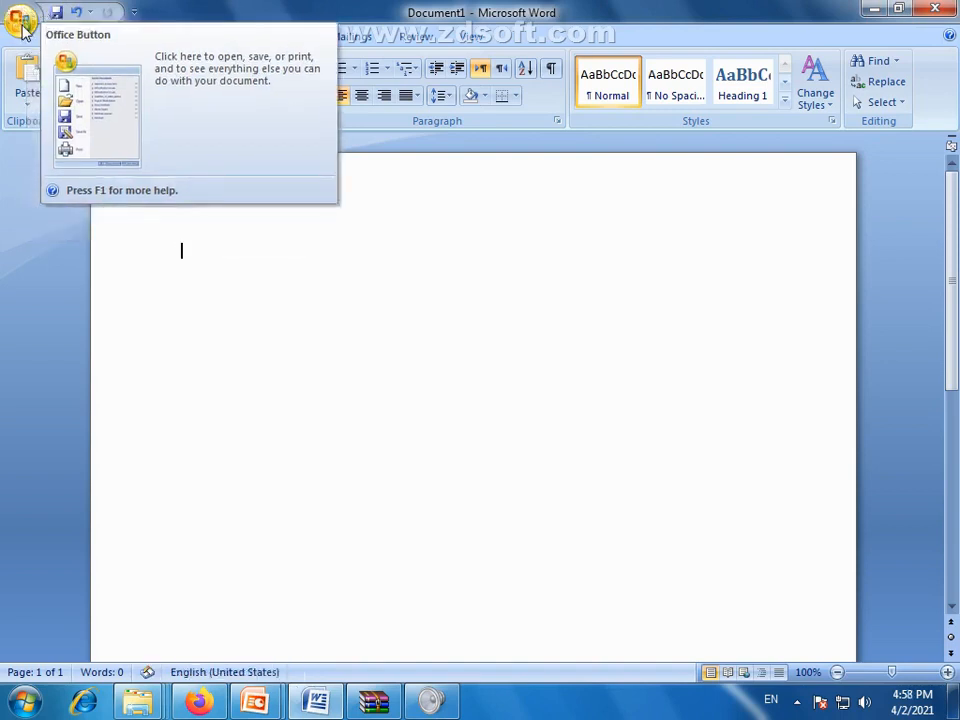
pyautogui.click(20, 22)
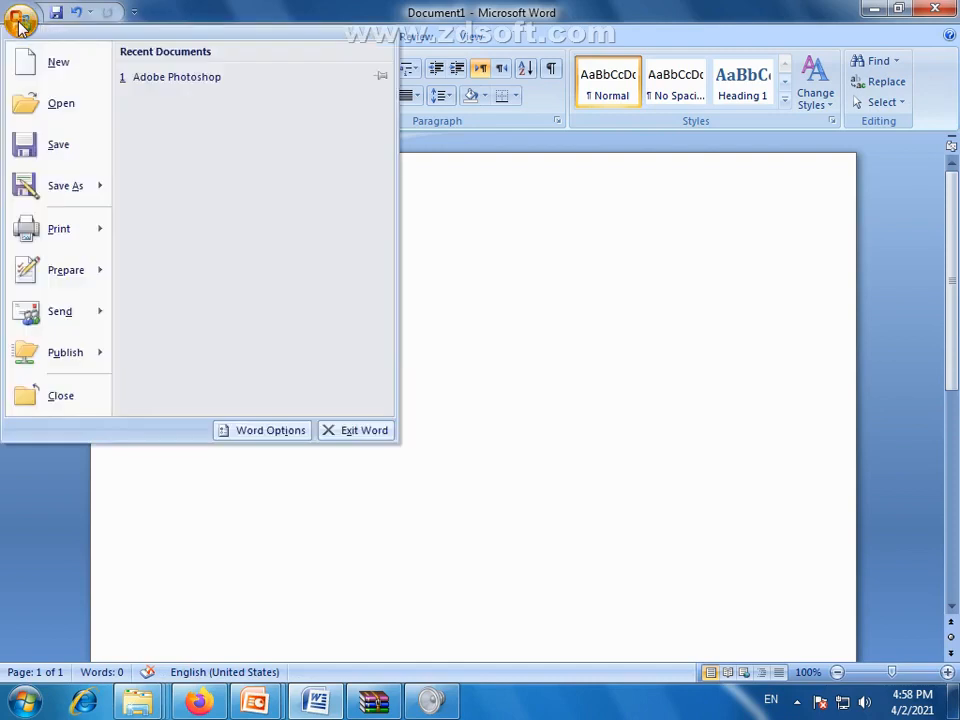
pyautogui.moveTo(47, 358)
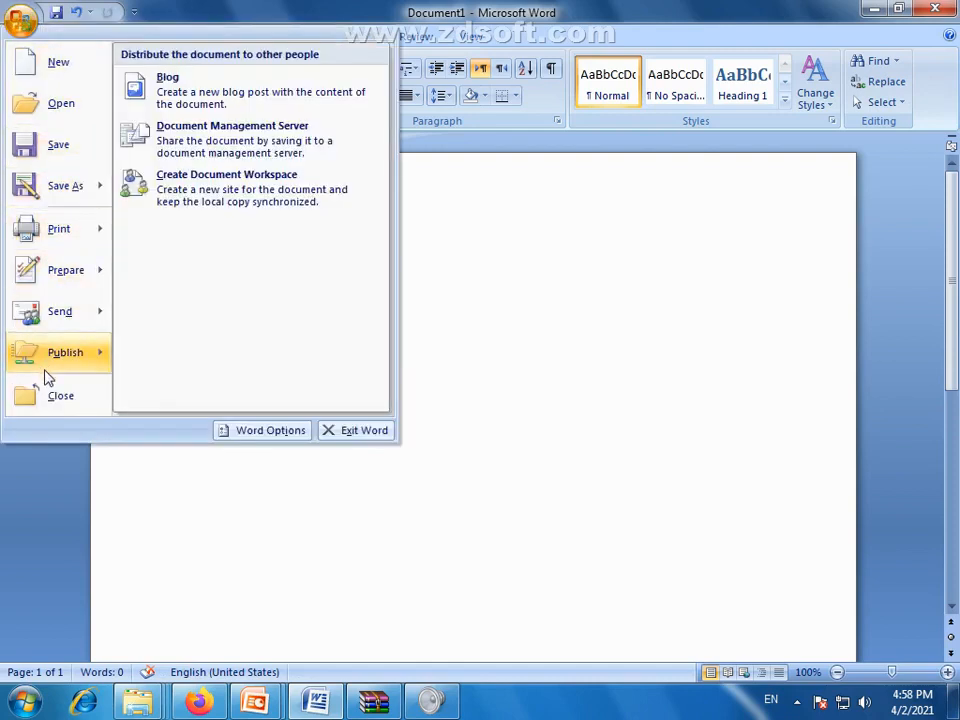
pyautogui.click(414, 304)
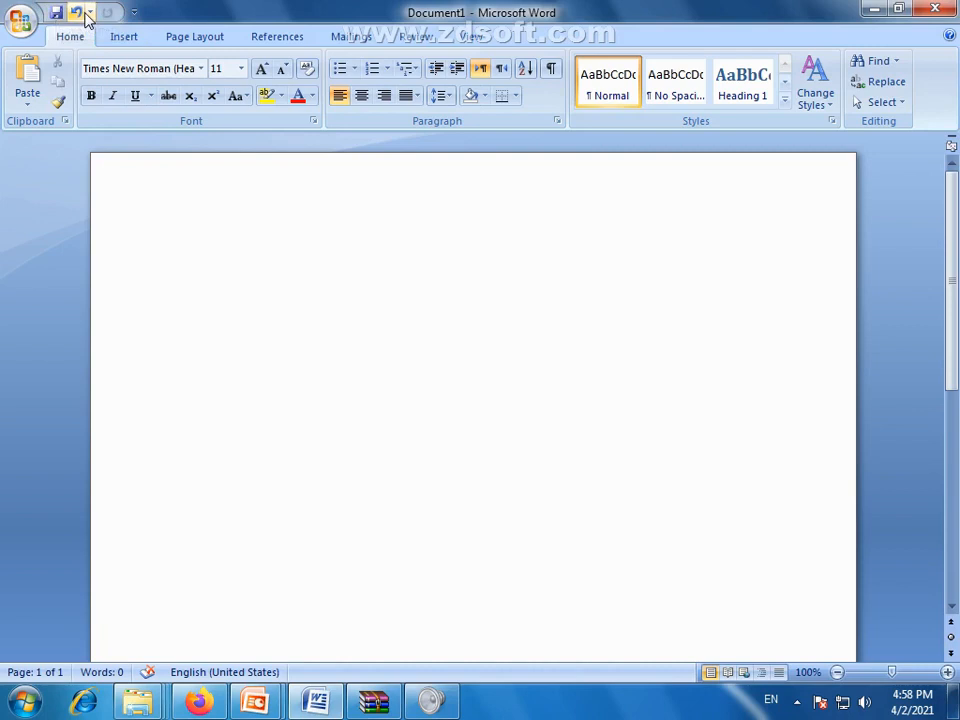
pyautogui.click(25, 29)
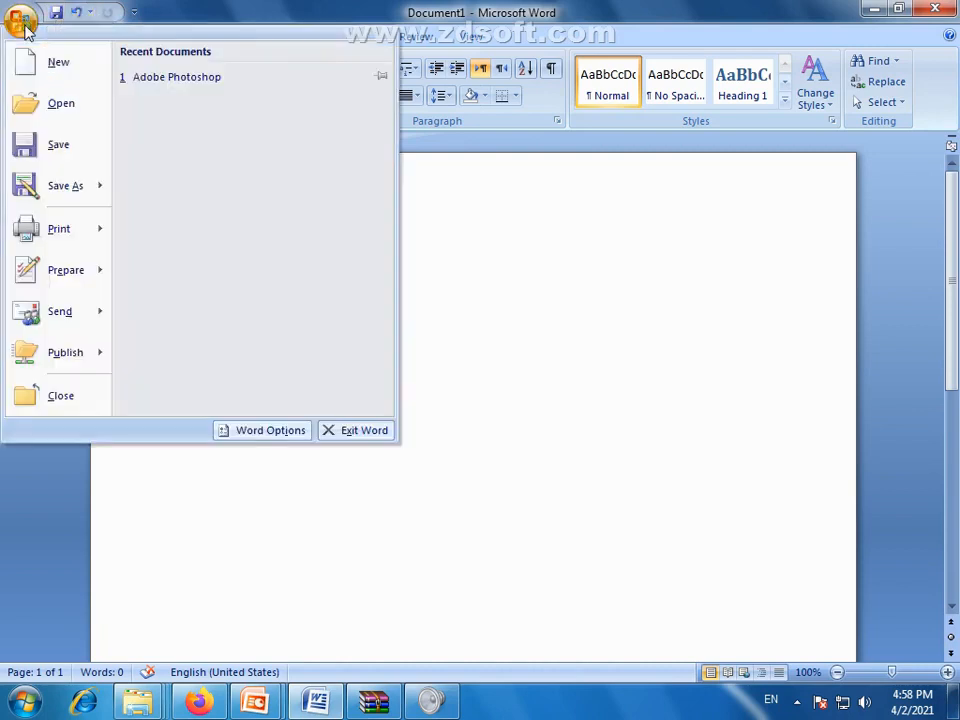
pyautogui.click(24, 27)
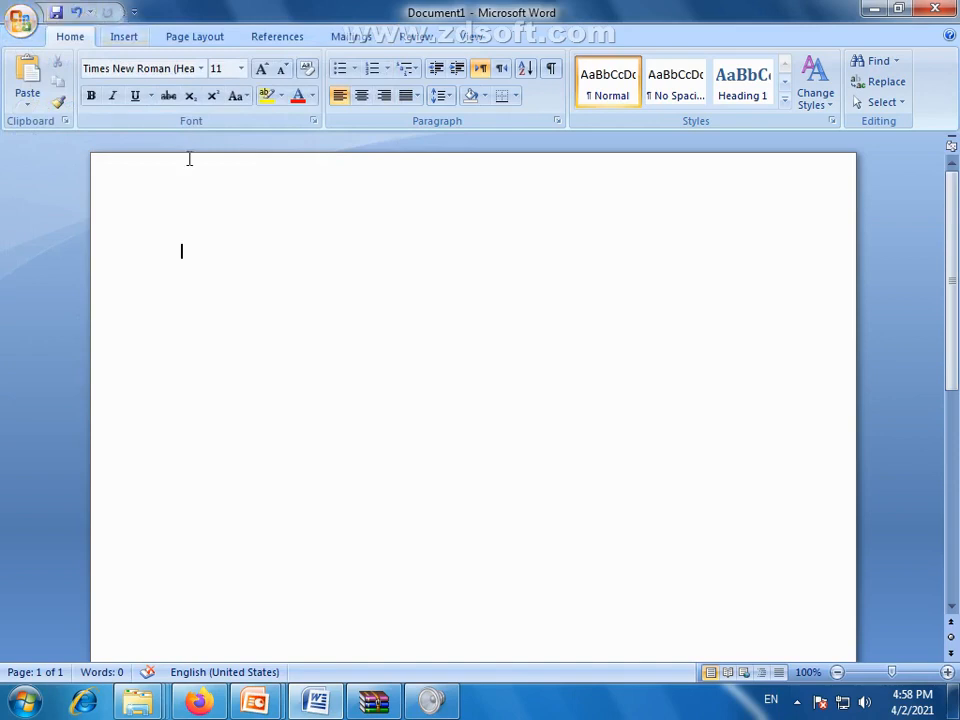
# Add Quick Print and Print Preview to the Quick Access Toolbar and remove Undo from it.
pyautogui.click(134, 13)
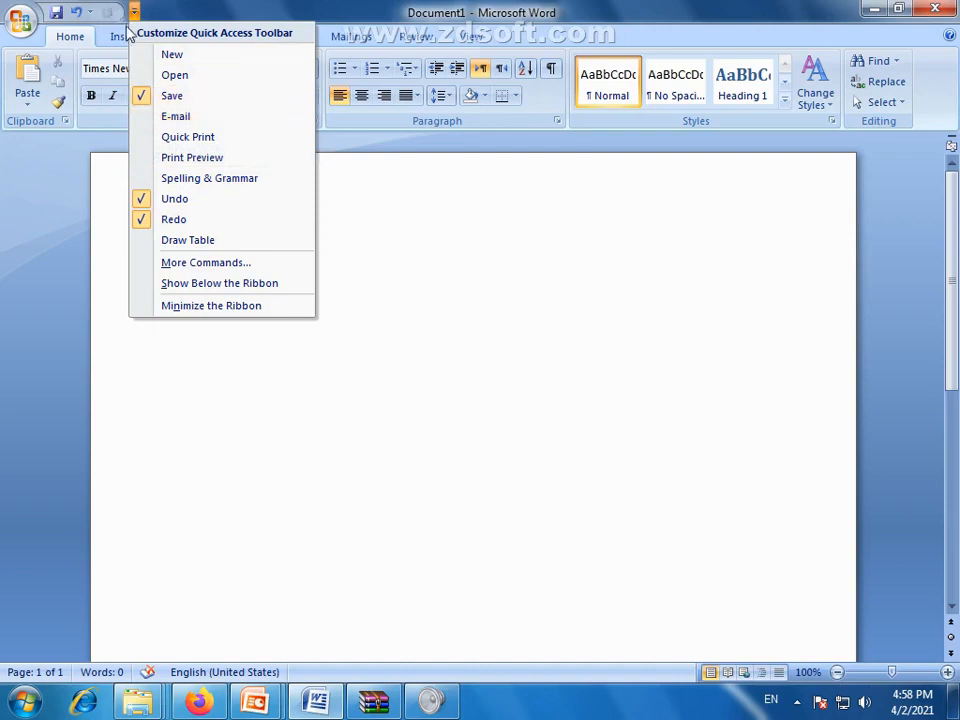
pyautogui.click(146, 140)
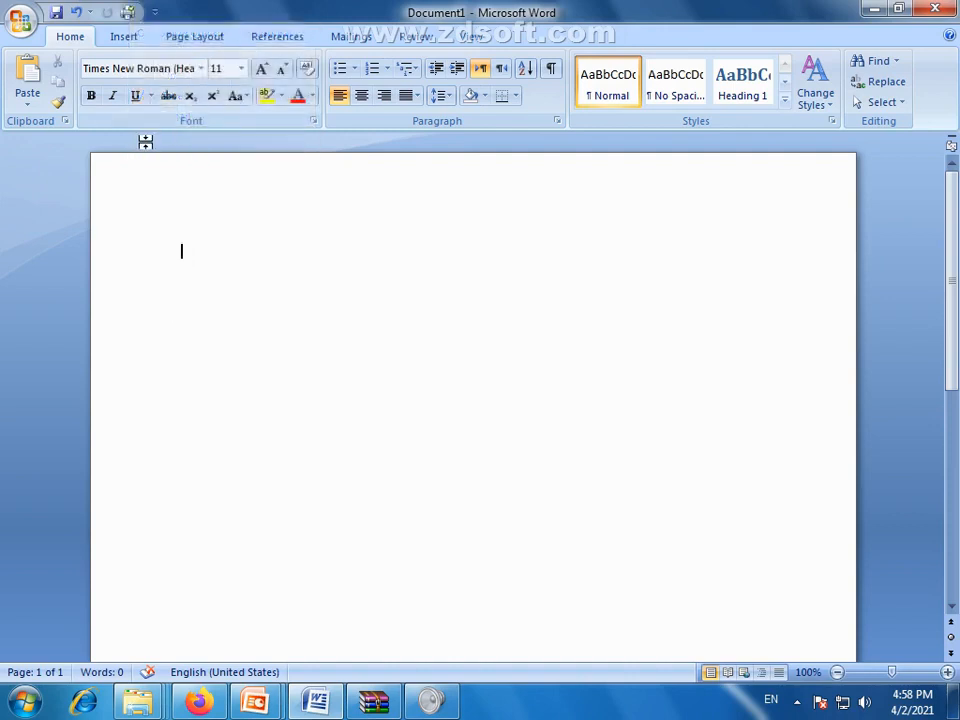
pyautogui.click(155, 12)
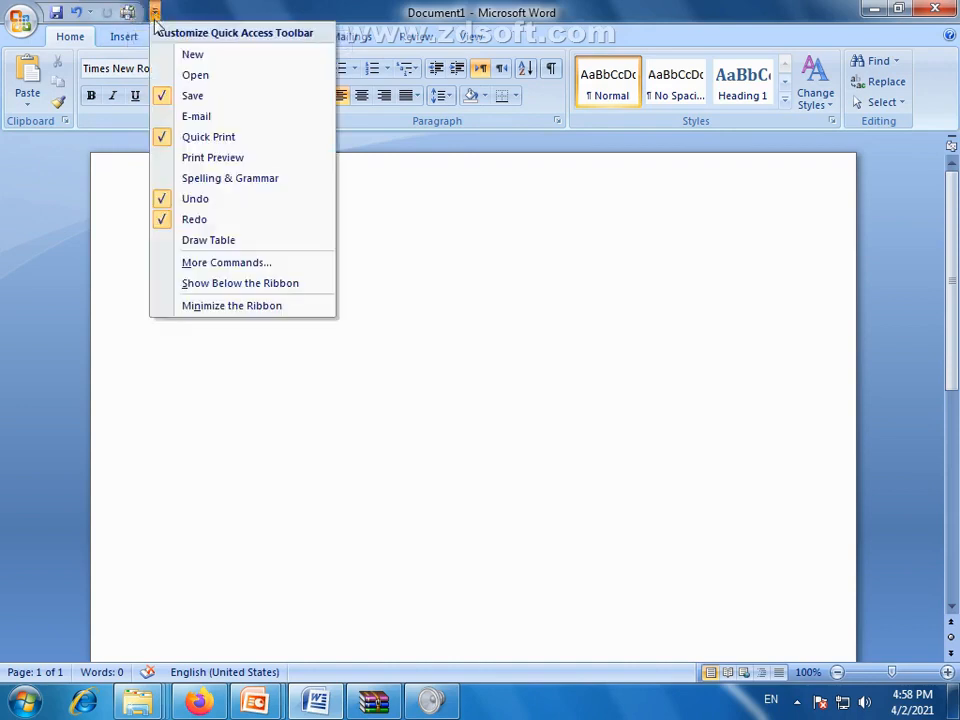
pyautogui.click(164, 160)
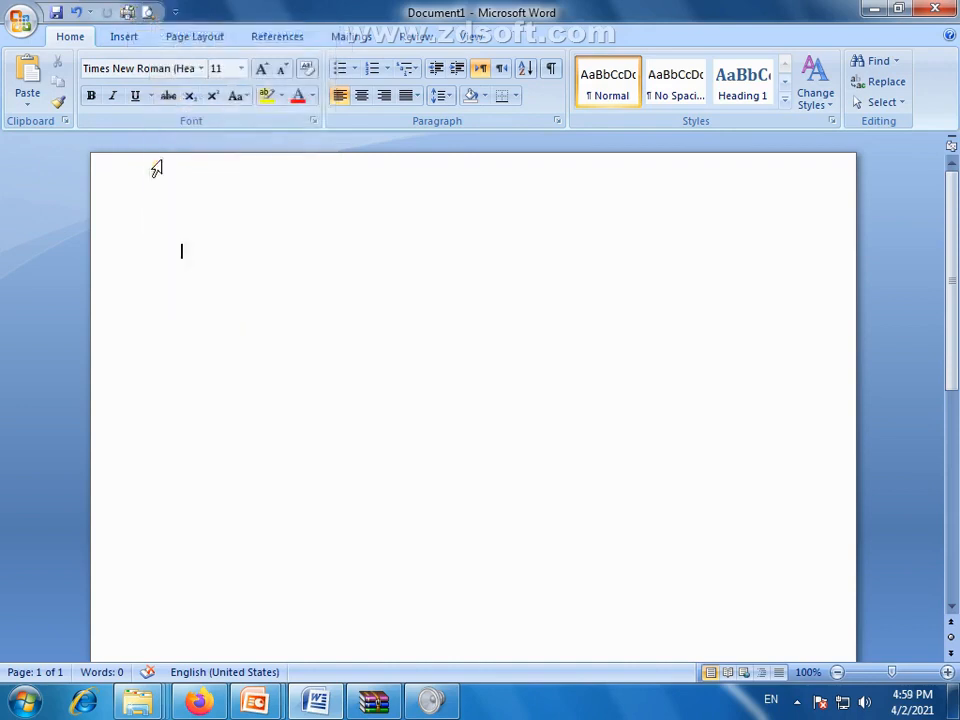
pyautogui.click(175, 12)
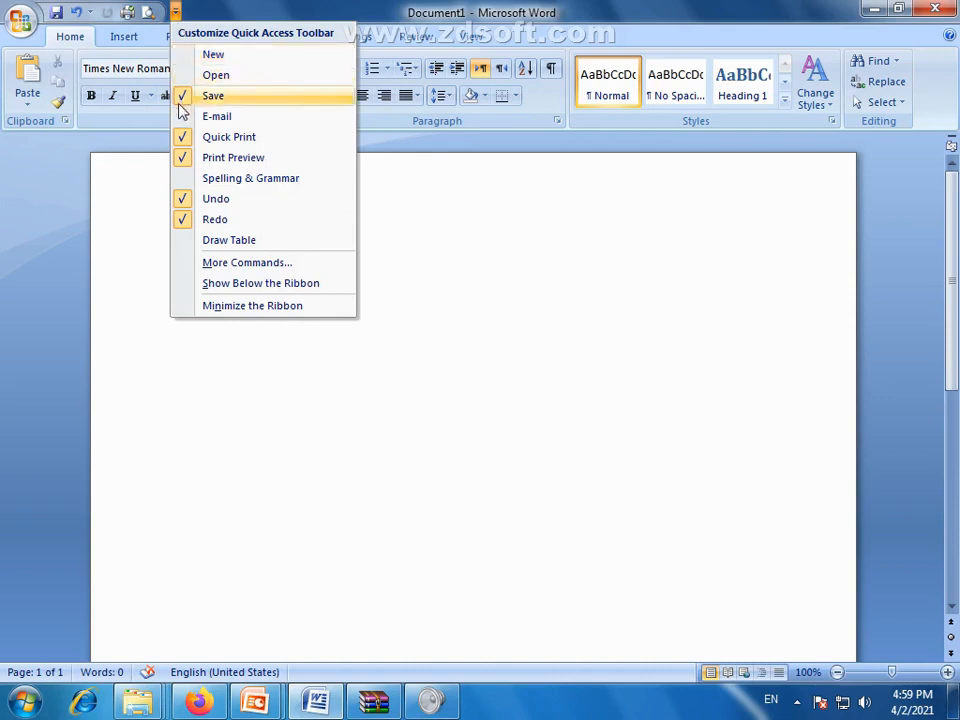
pyautogui.click(184, 200)
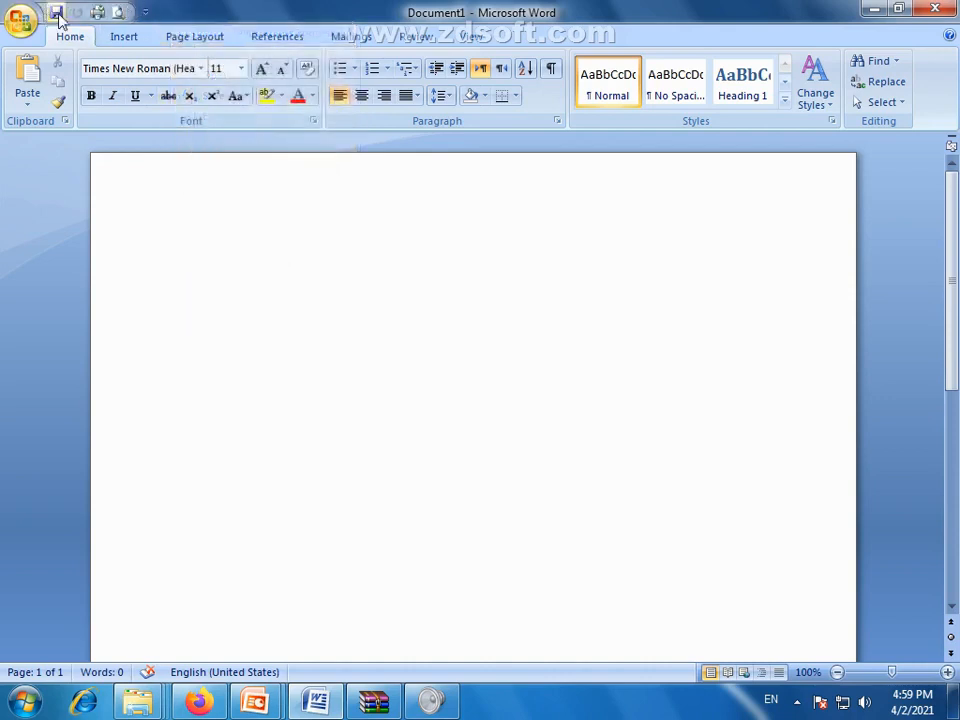
# Show the Quick Access Toolbar below the ribbon and move it back above the ribbon.
pyautogui.click(146, 14)
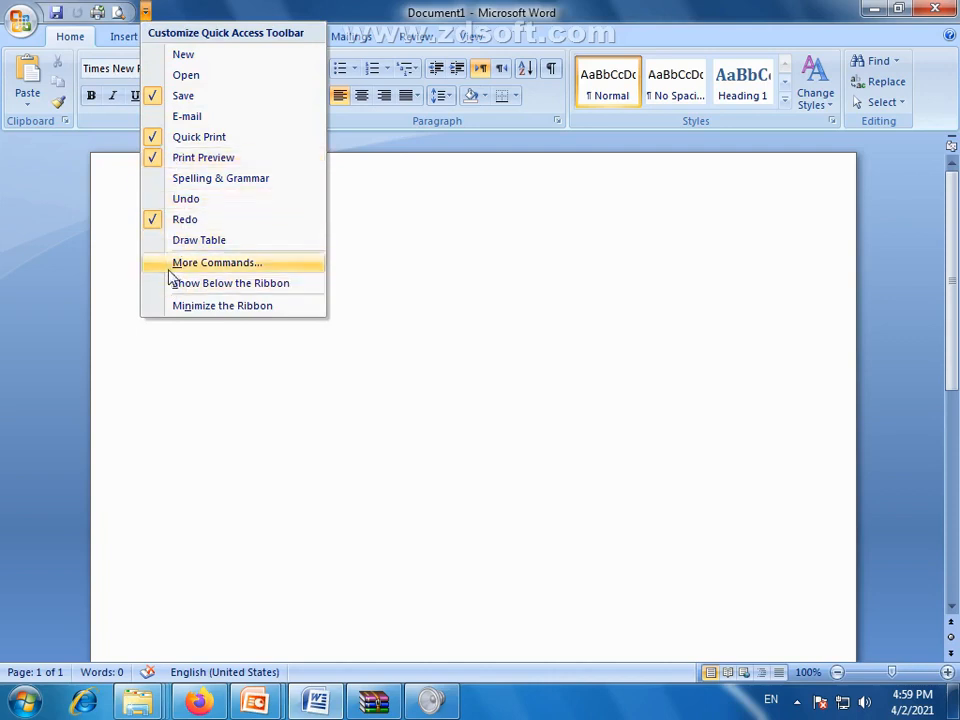
pyautogui.click(278, 288)
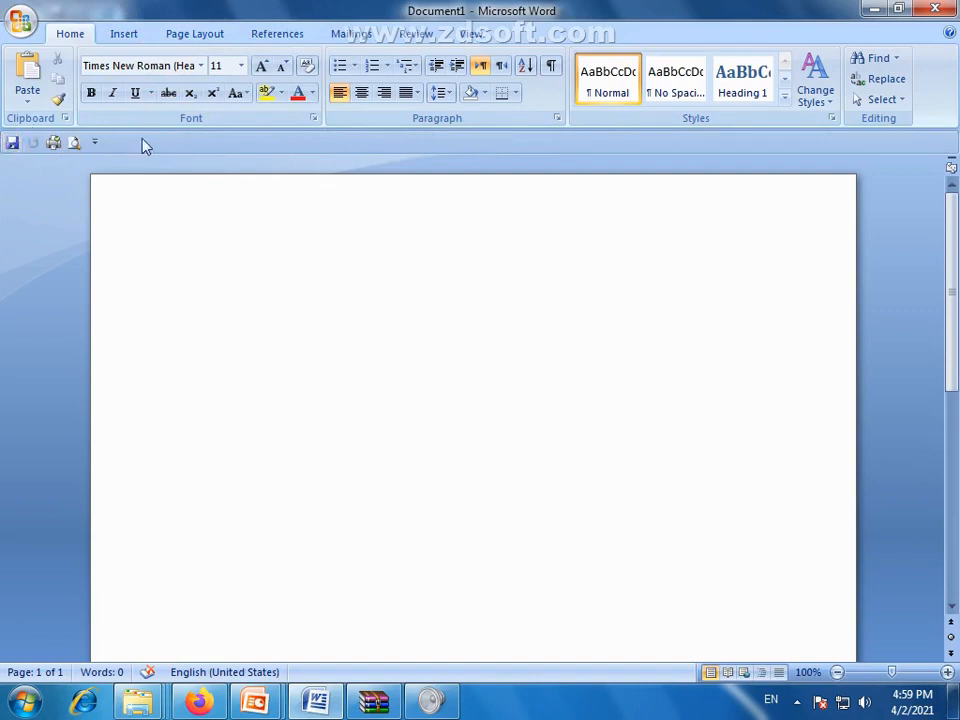
pyautogui.click(94, 142)
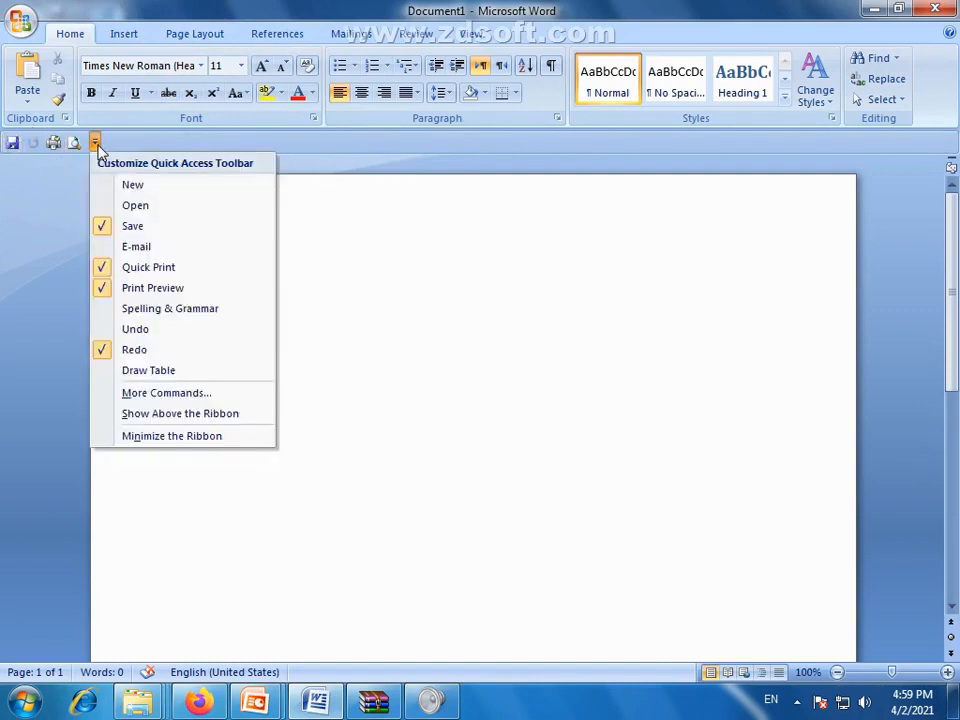
pyautogui.click(187, 415)
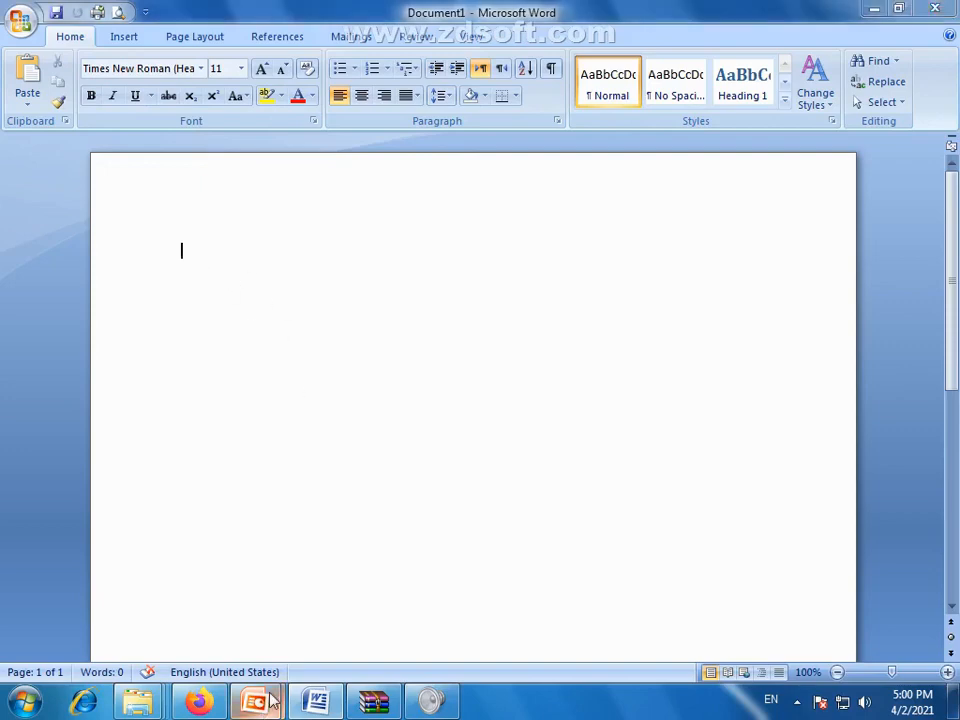
# Switch to the PowerPoint presentation, display slide 8 in Normal view and select the "ٹائٹل بار" entry in its list of Word's parts.
pyautogui.moveTo(255, 700)
pyautogui.click(345, 639)
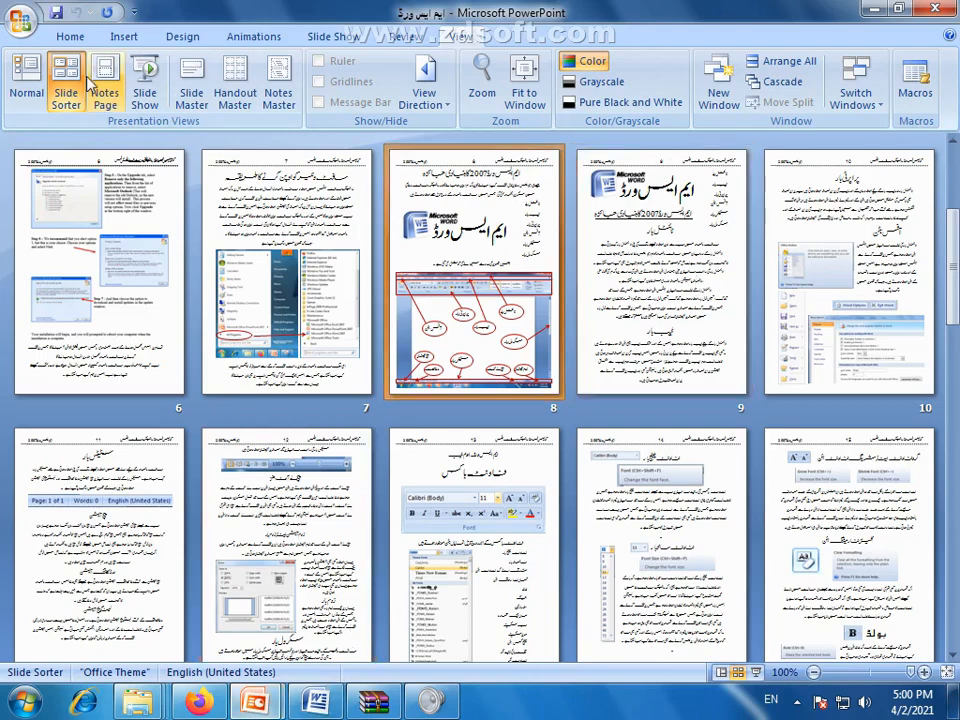
pyautogui.click(26, 90)
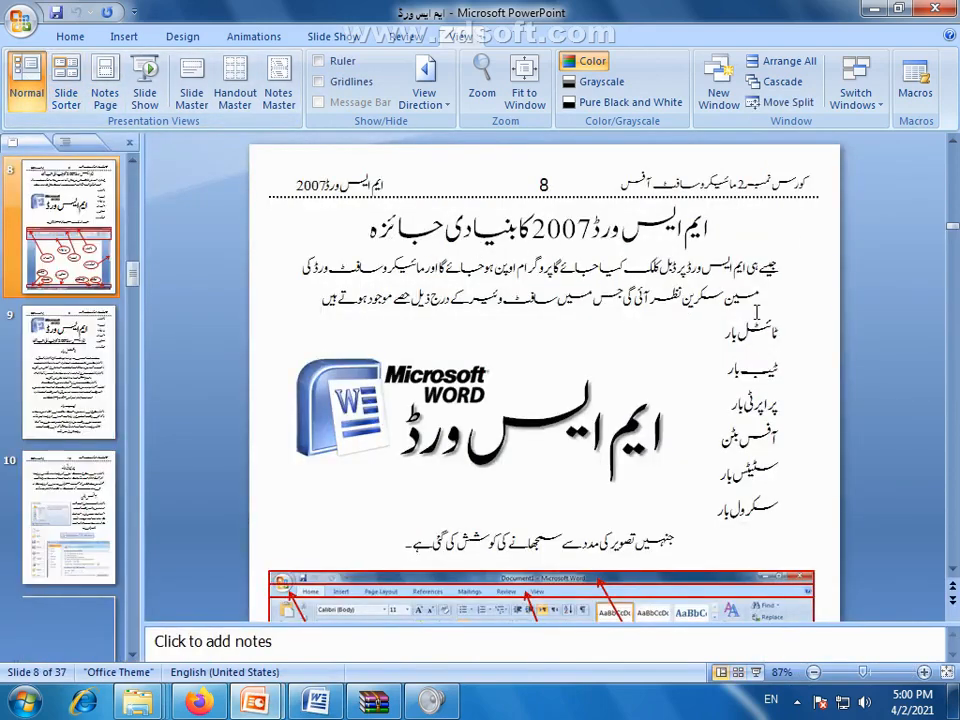
pyautogui.moveTo(778, 332); pyautogui.dragTo(733, 335)
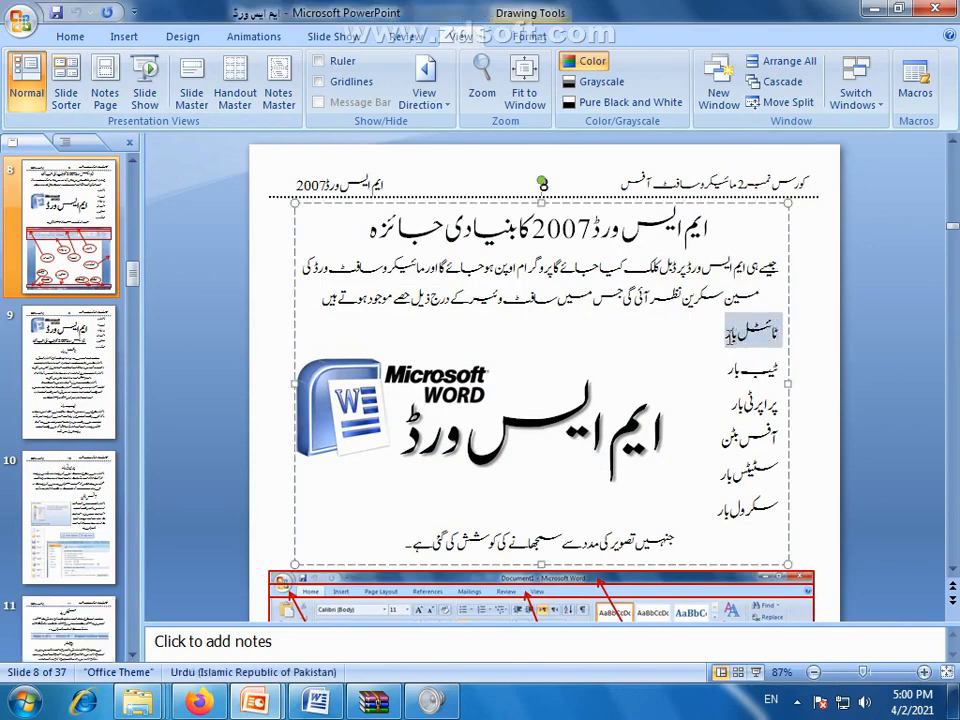
# Return to the blank Word document and examine the ribbon command groups under Home, Insert, Page Layout and References.
pyautogui.click(317, 704)
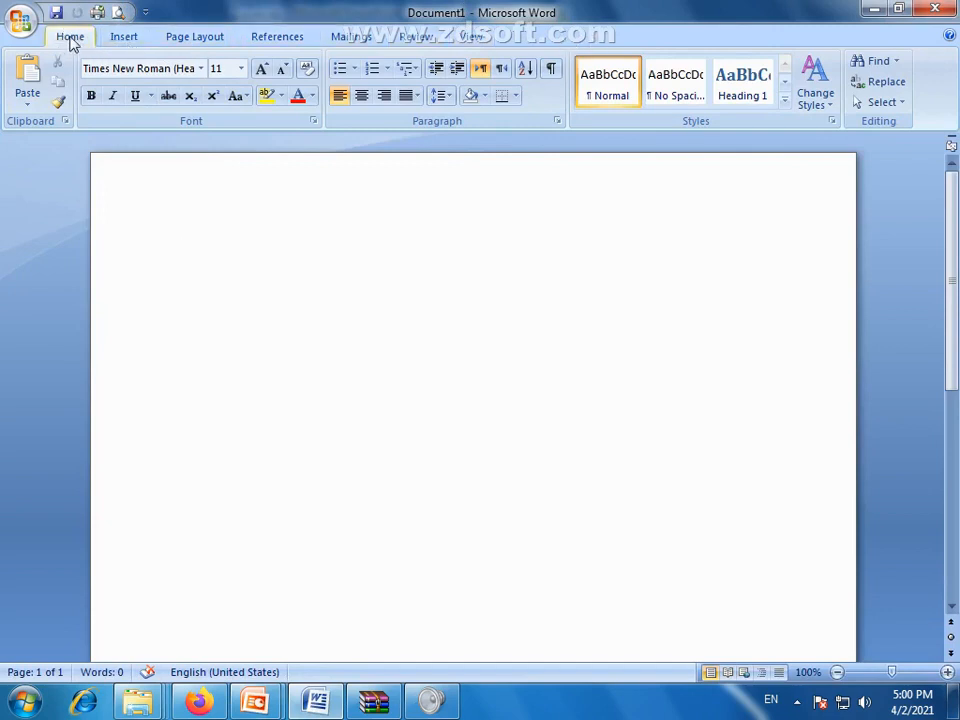
pyautogui.click(124, 40)
pyautogui.click(190, 38)
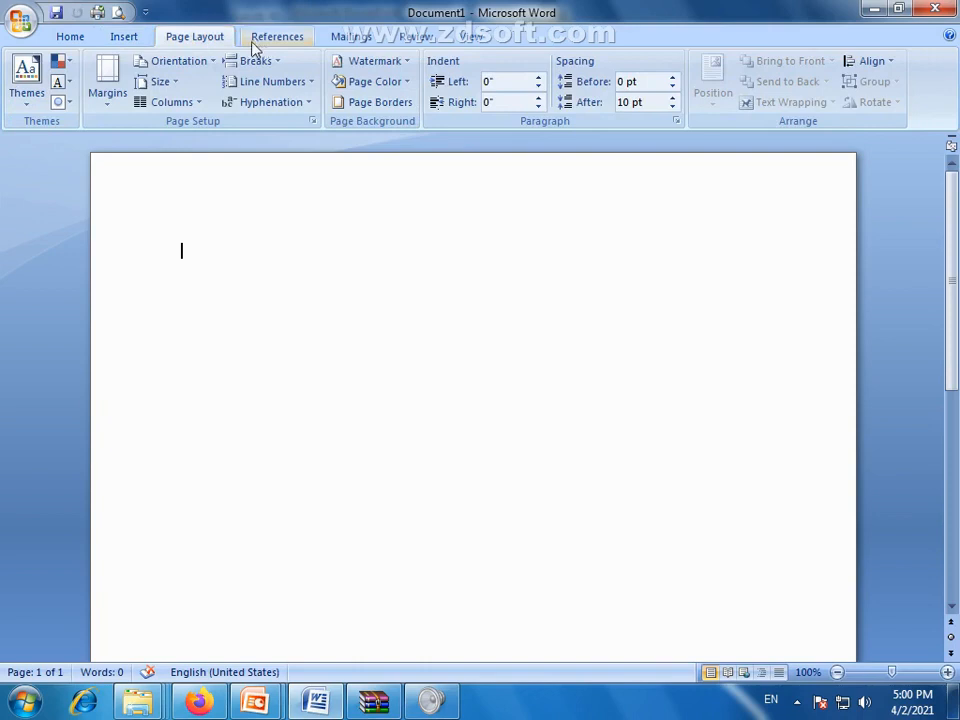
pyautogui.click(258, 40)
pyautogui.click(202, 40)
pyautogui.click(124, 38)
pyautogui.click(78, 38)
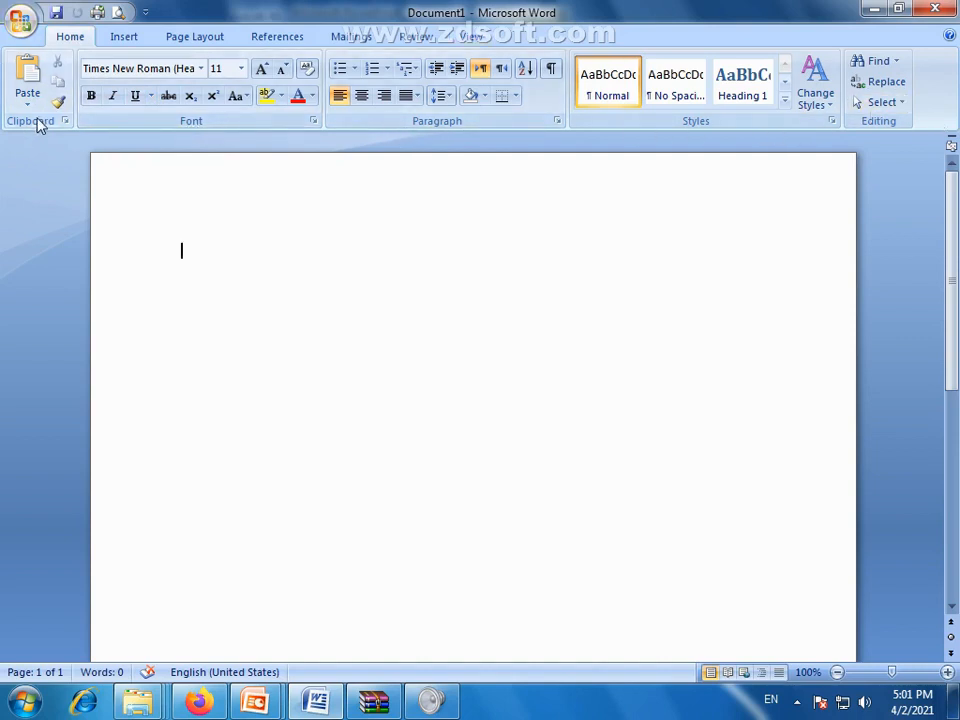
pyautogui.click(124, 37)
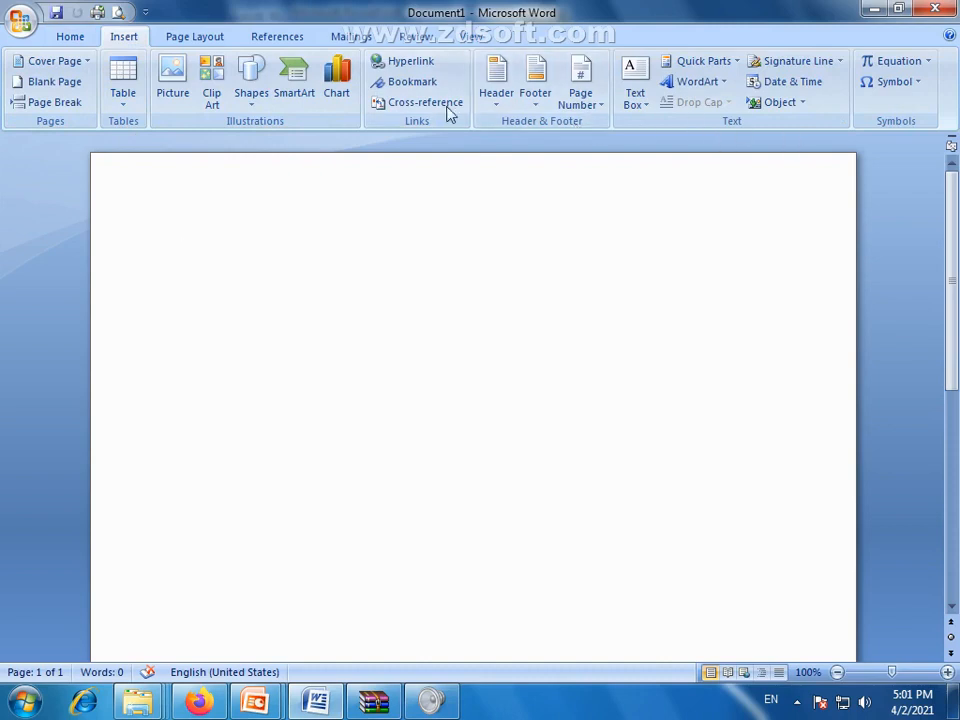
# Compare the ribbon command groups under Page Layout, Insert and Home, ending on Home.
pyautogui.click(193, 38)
pyautogui.click(110, 37)
pyautogui.click(70, 37)
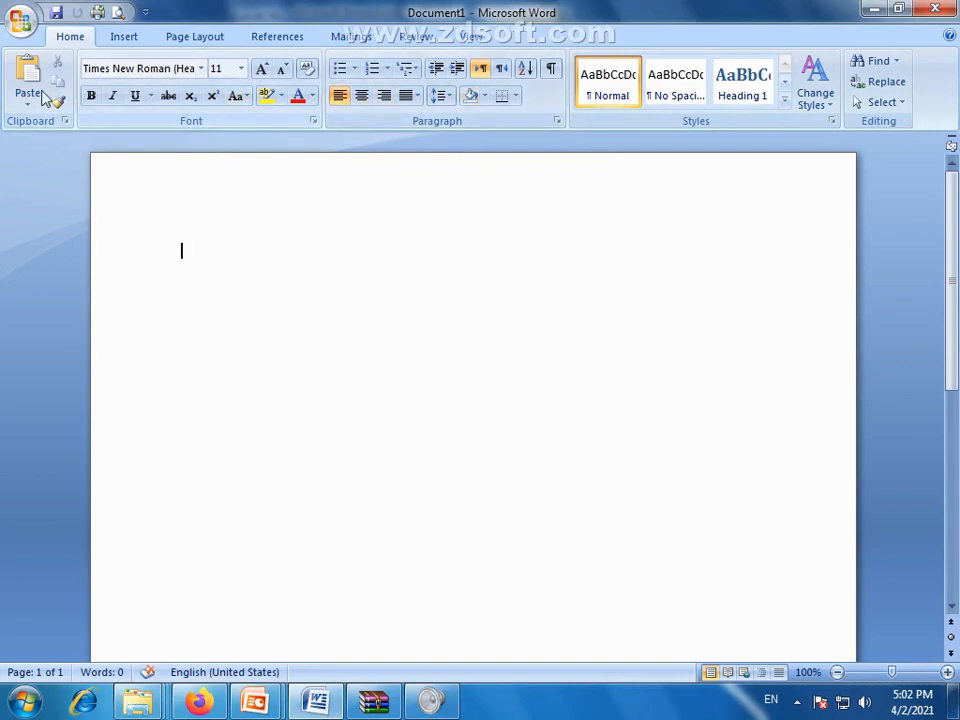
pyautogui.click(128, 38)
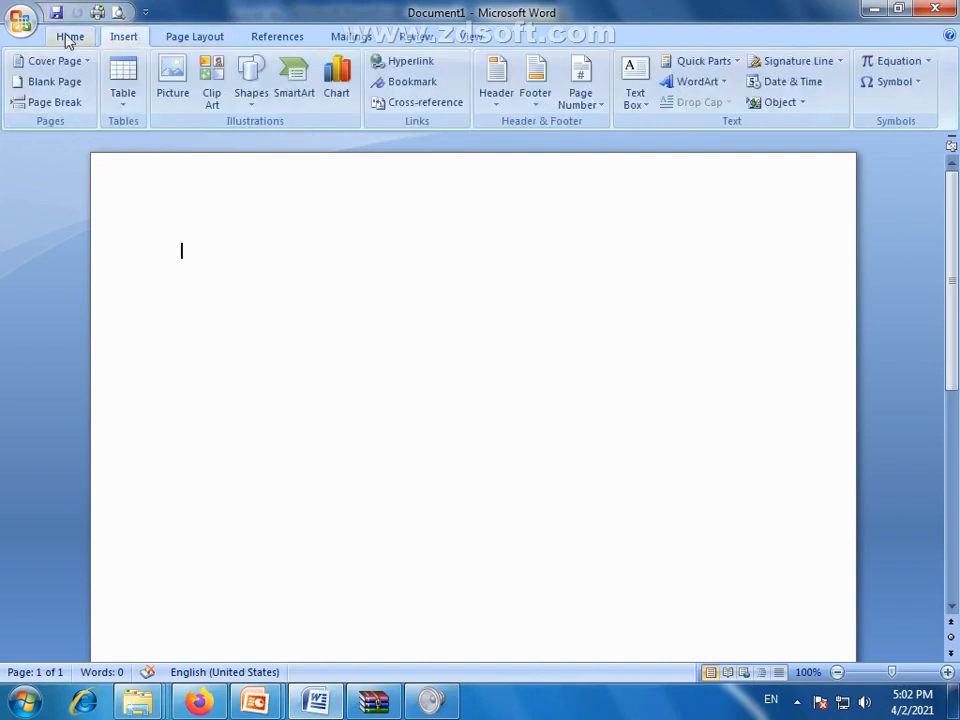
pyautogui.click(71, 36)
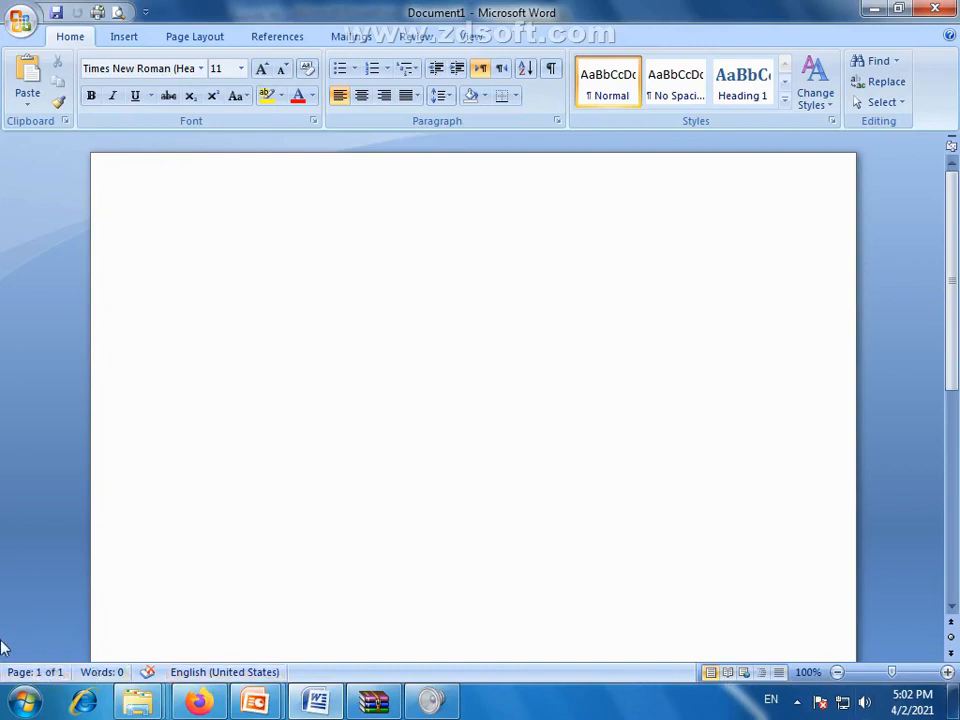
# Set the font size to 18 and enter "PAKISTAN ZINDABAD FAISALABAD" in the document, checking the word count.
pyautogui.moveTo(3, 648)
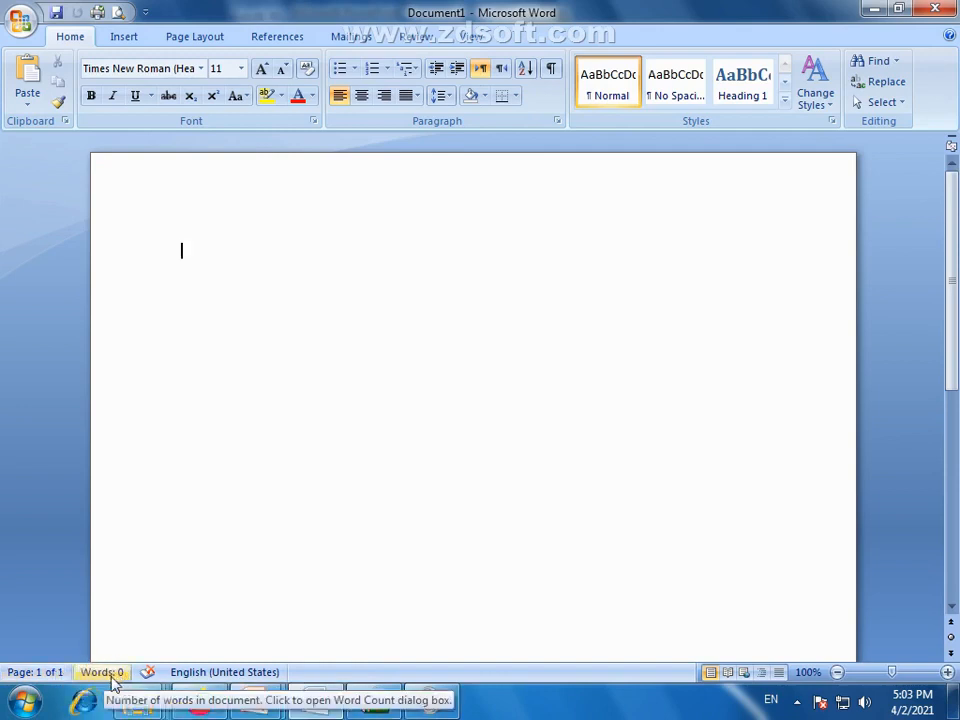
pyautogui.click(260, 70)
pyautogui.click(260, 70)
pyautogui.click(260, 70)
pyautogui.click(260, 70)
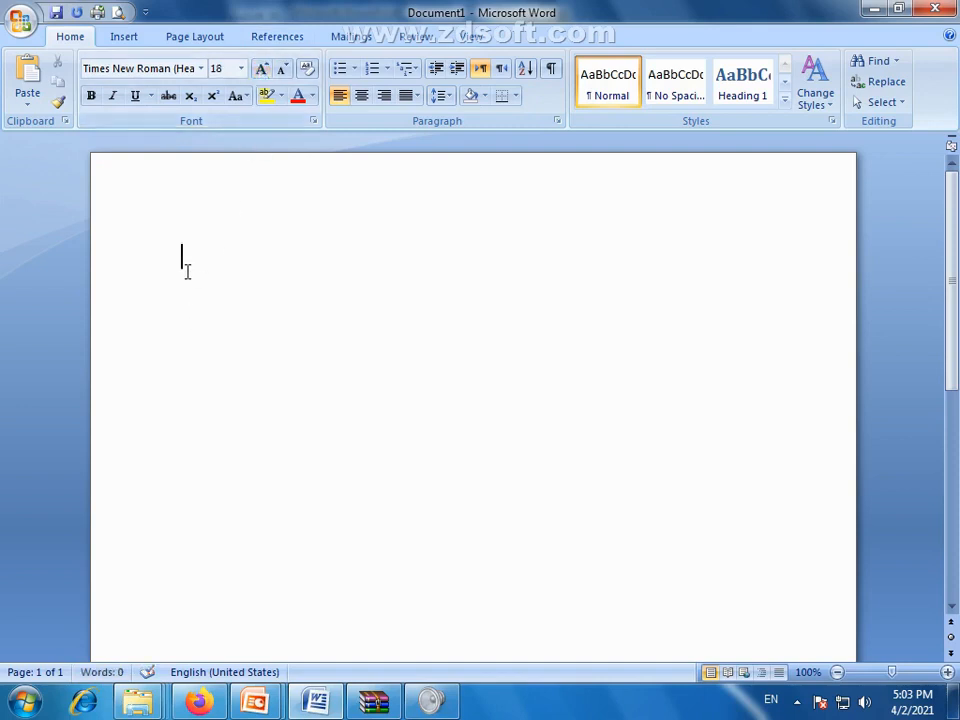
pyautogui.write('PAKISTAN ZINDABAD')
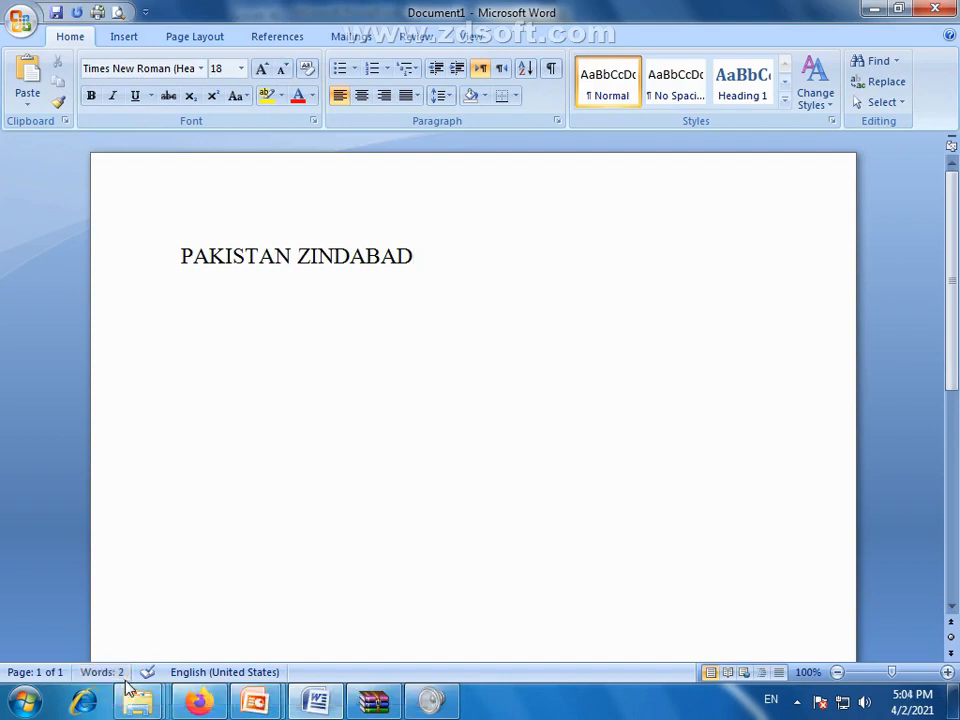
pyautogui.write('FAISALABAD')
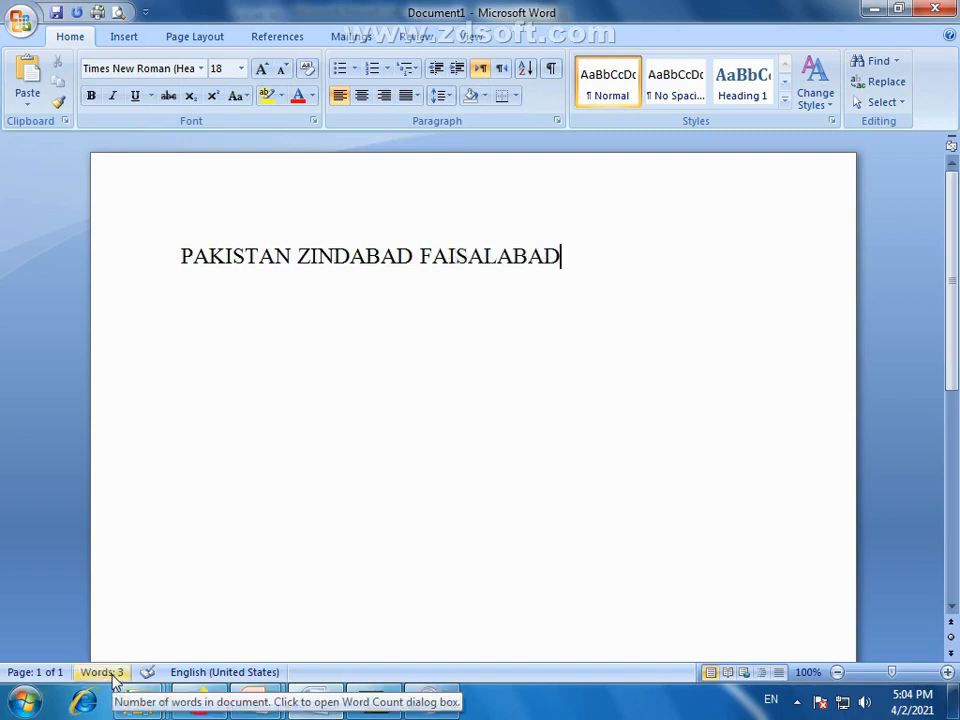
pyautogui.moveTo(181, 256); pyautogui.dragTo(529, 272)
pyautogui.click(570, 266)
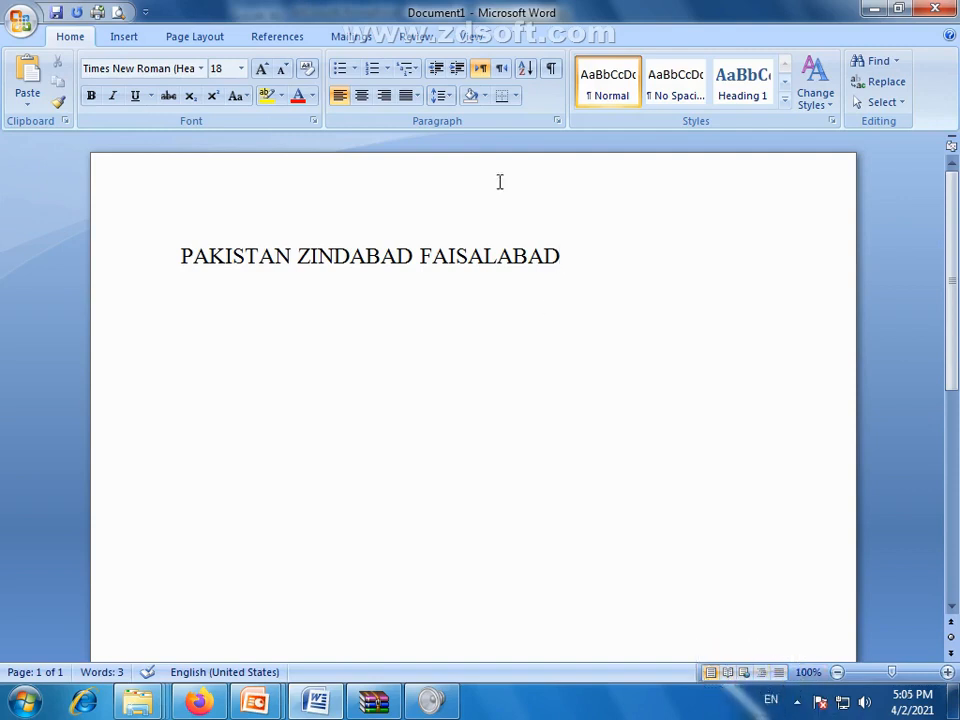
# View the document in Full Screen Reading and Web Layout, and return it to Print Layout.
pyautogui.click(728, 673)
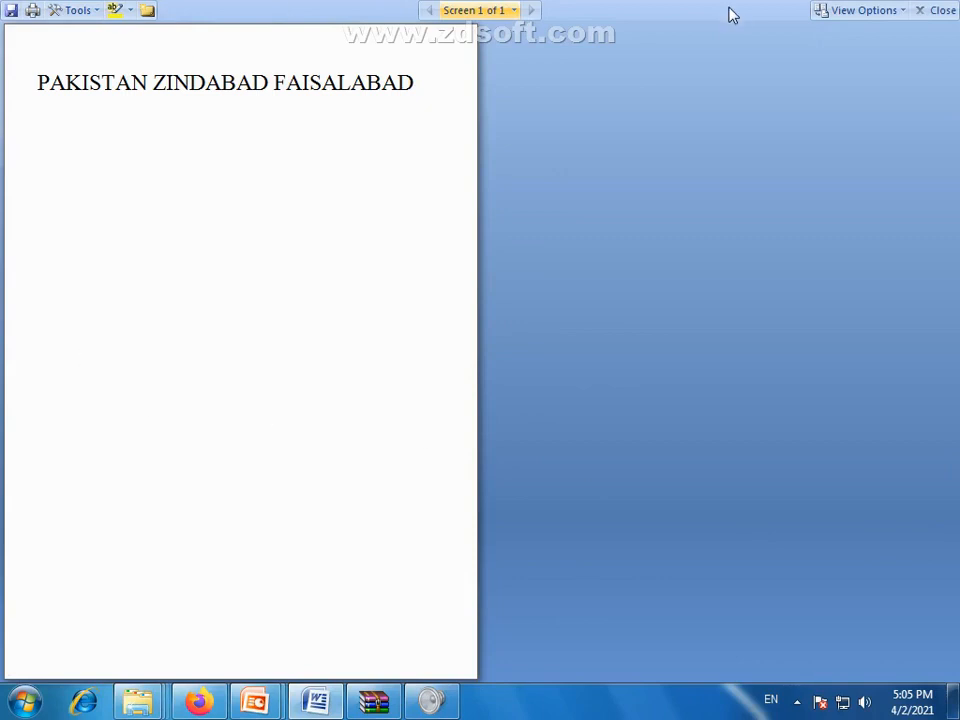
pyautogui.click(935, 12)
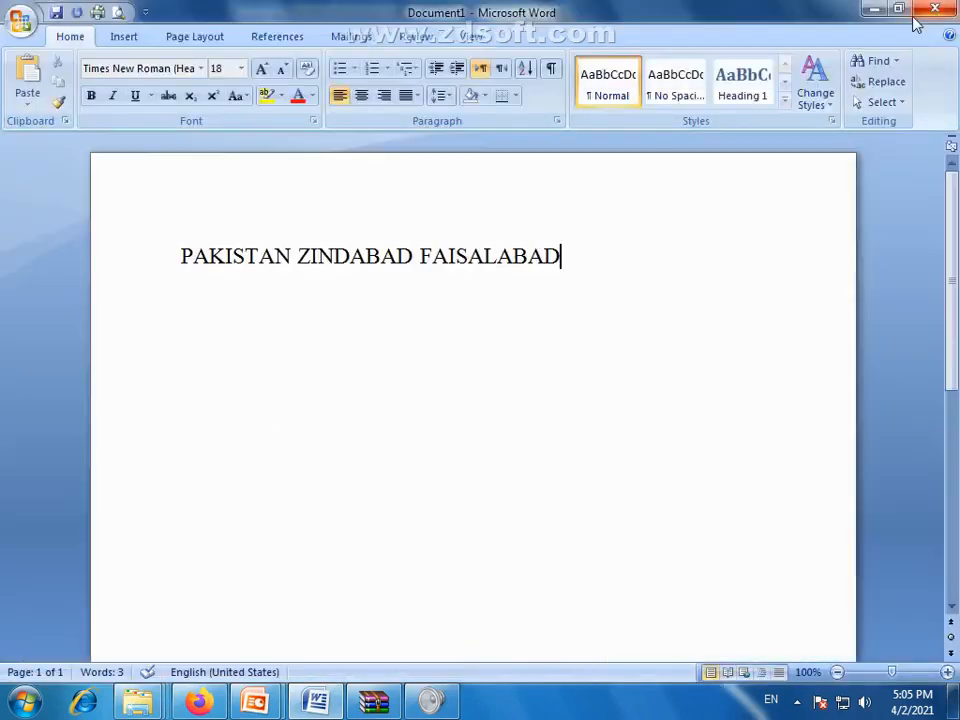
pyautogui.click(743, 673)
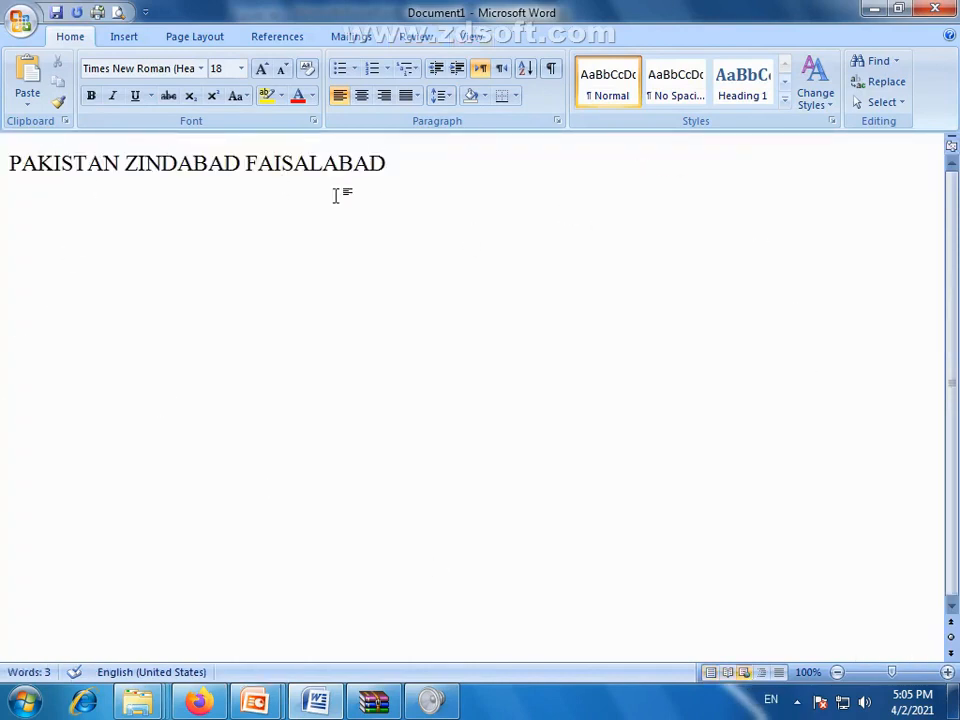
pyautogui.click(711, 673)
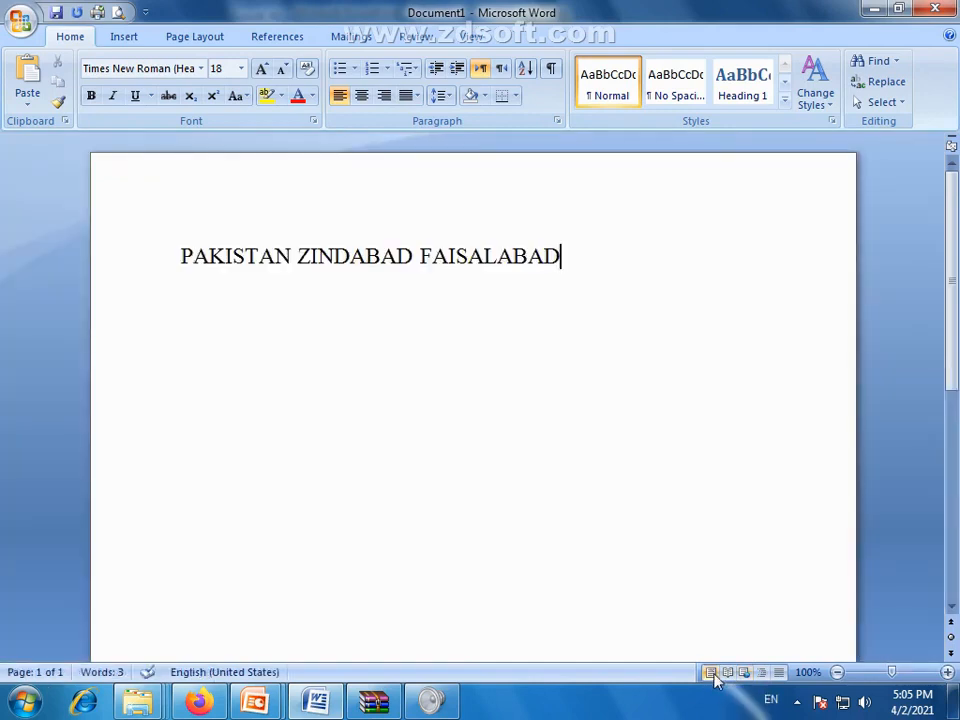
# Examine the Zoom dialog options without changing them and zoom the document out to 50%.
pyautogui.click(808, 675)
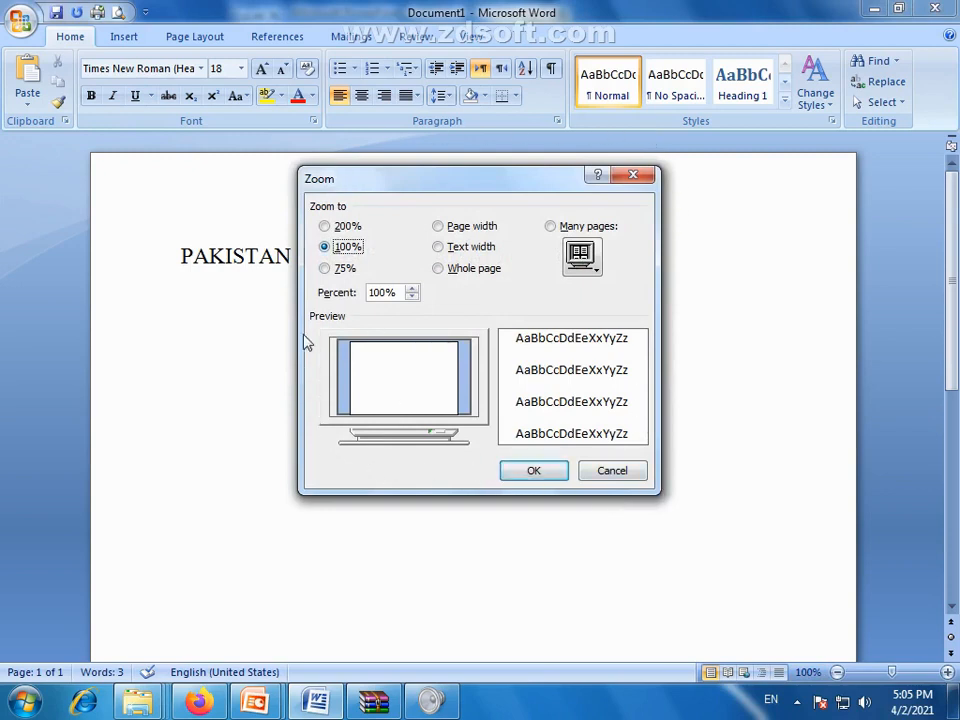
pyautogui.click(634, 178)
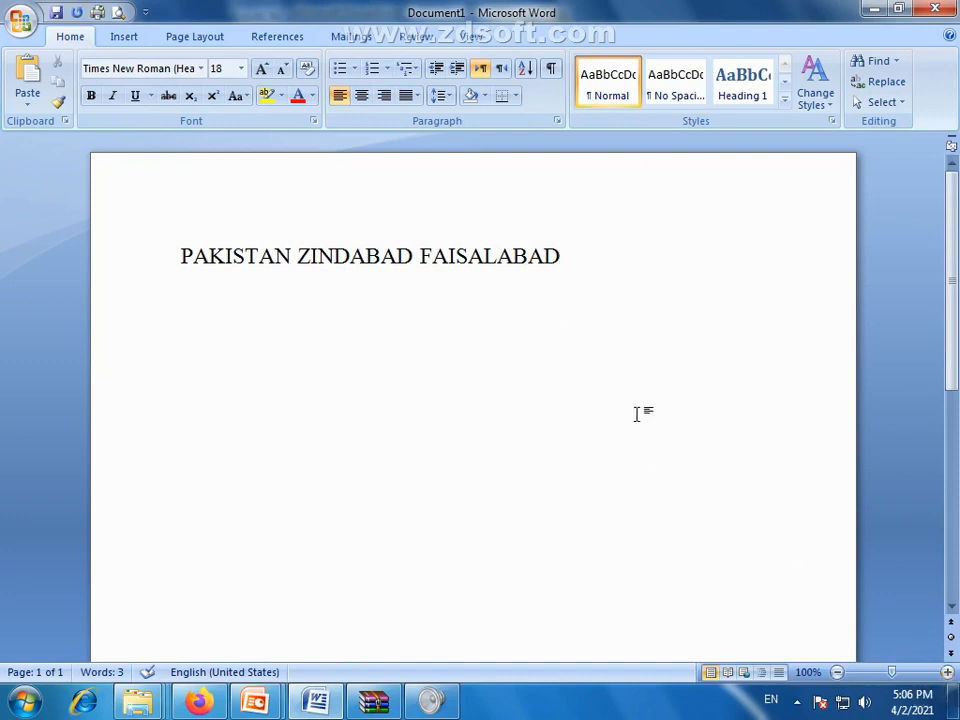
pyautogui.click(838, 673)
pyautogui.click(838, 673)
pyautogui.click(838, 673)
pyautogui.click(838, 673)
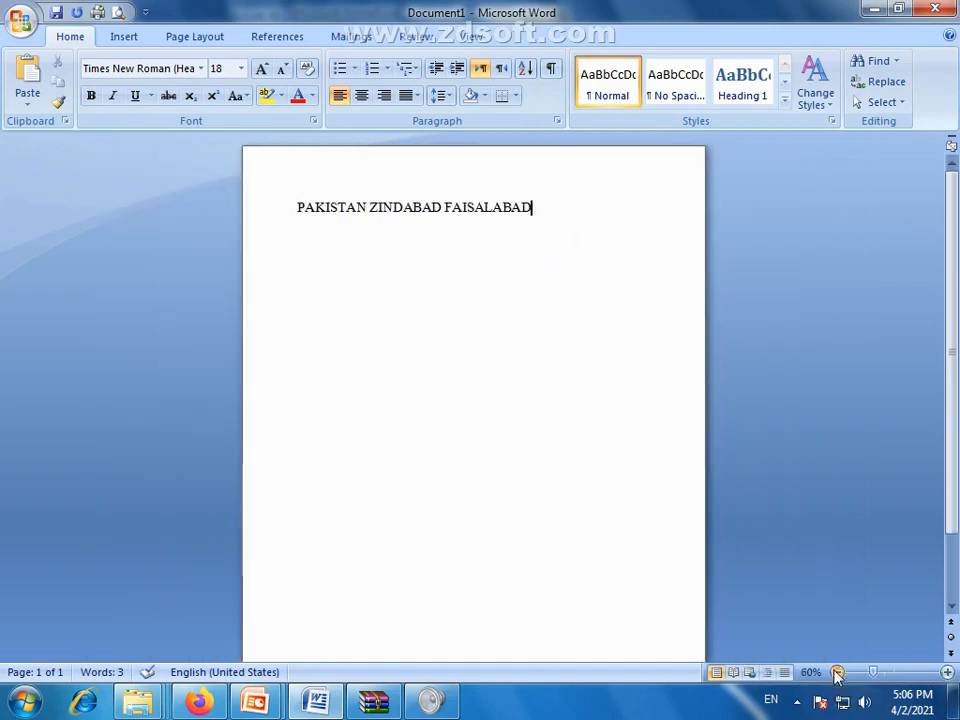
pyautogui.click(838, 673)
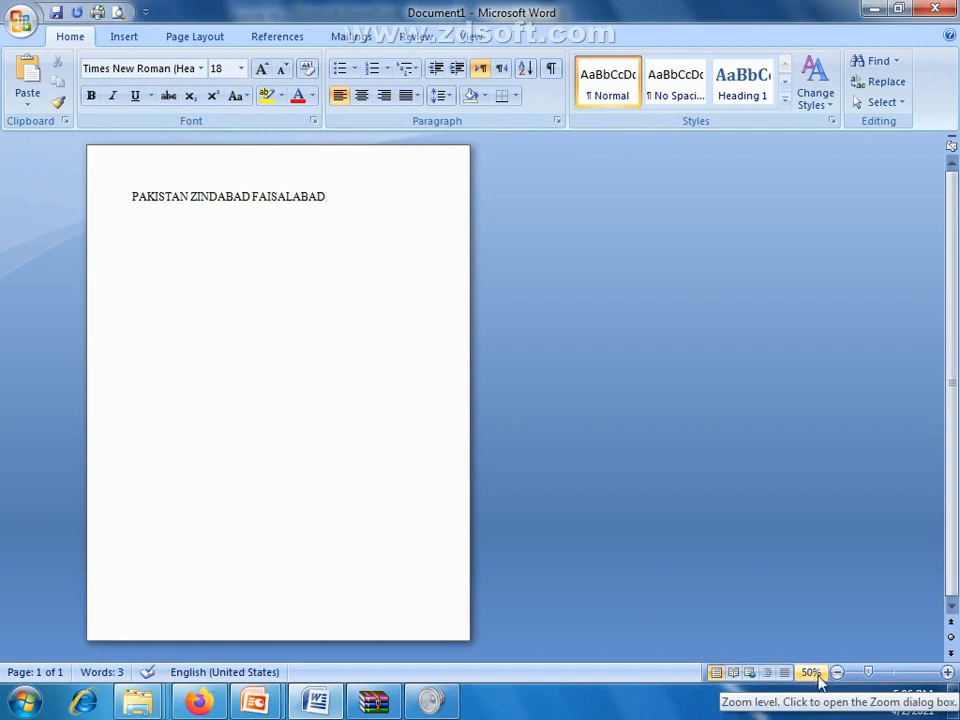
# Zoom the document back in to 100%.
pyautogui.click(948, 676)
pyautogui.click(948, 676)
pyautogui.click(948, 676)
pyautogui.click(948, 676)
pyautogui.click(948, 676)
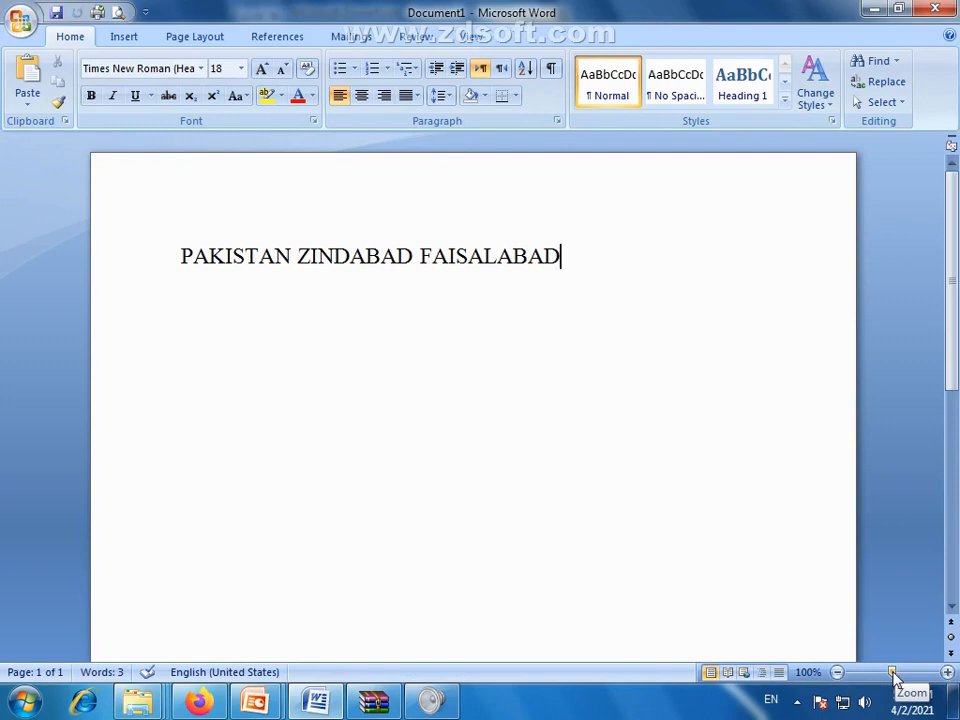
pyautogui.moveTo(889, 676)
pyautogui.mouseDown()
pyautogui.moveTo(874, 671)
pyautogui.moveTo(910, 673)
pyautogui.moveTo(897, 677)
pyautogui.mouseUp()
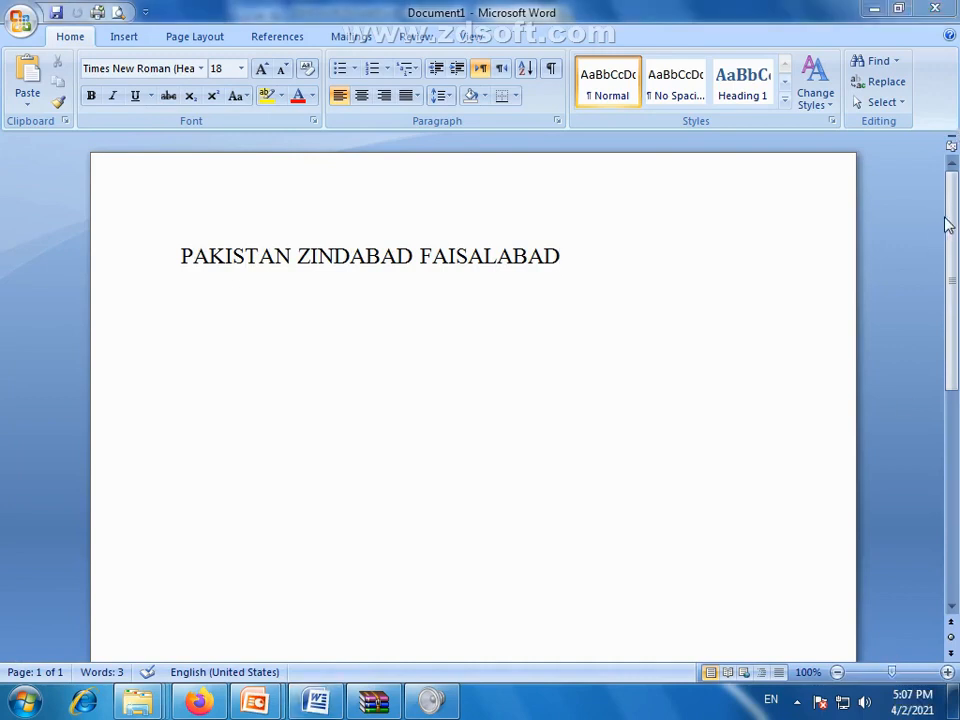
# Scroll vertically down the page and back up to the text line.
pyautogui.moveTo(951, 215)
pyautogui.mouseDown()
pyautogui.moveTo(949, 448)
pyautogui.moveTo(946, 195)
pyautogui.mouseUp()
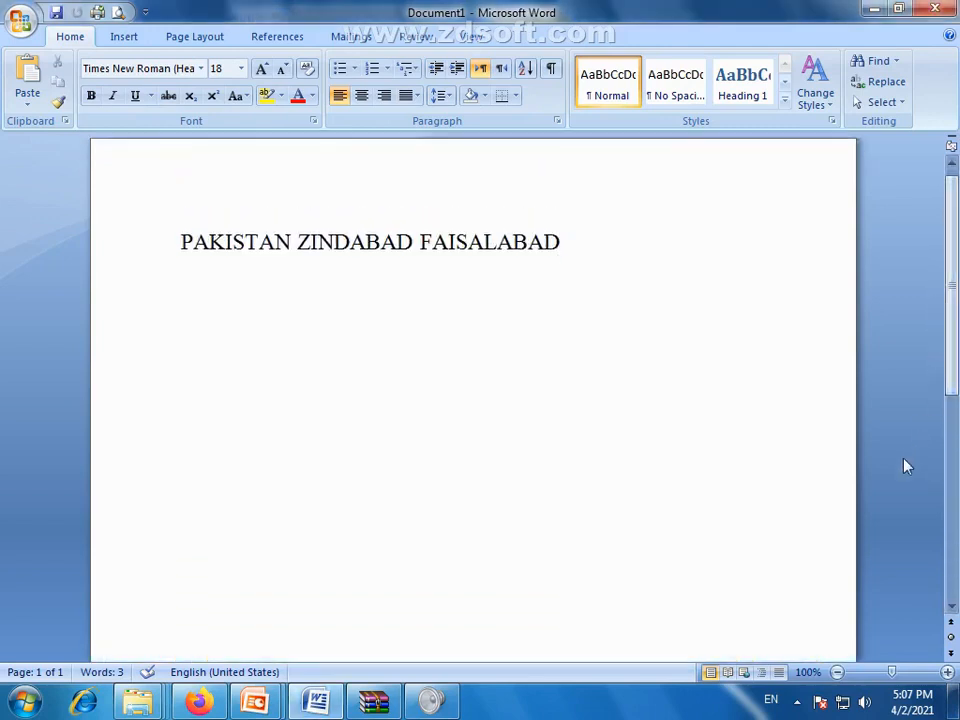
pyautogui.scroll(1, 900, 320)
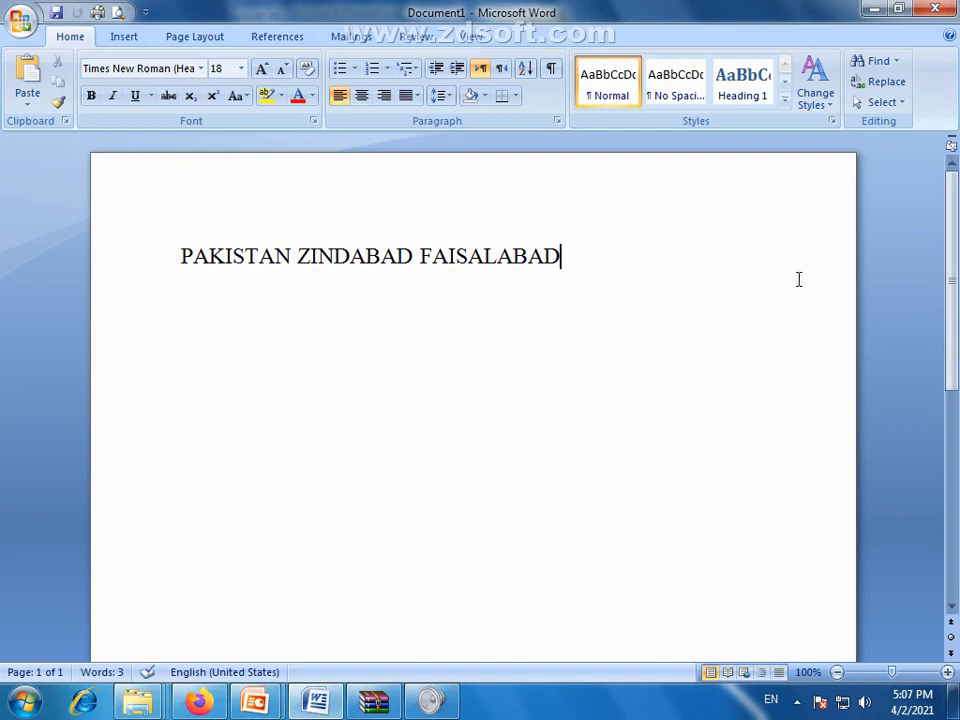
pyautogui.scroll(-3, 798, 279)
pyautogui.scroll(3, 798, 279)
pyautogui.scroll(-1, 799, 289)
pyautogui.scroll(1, 799, 289)
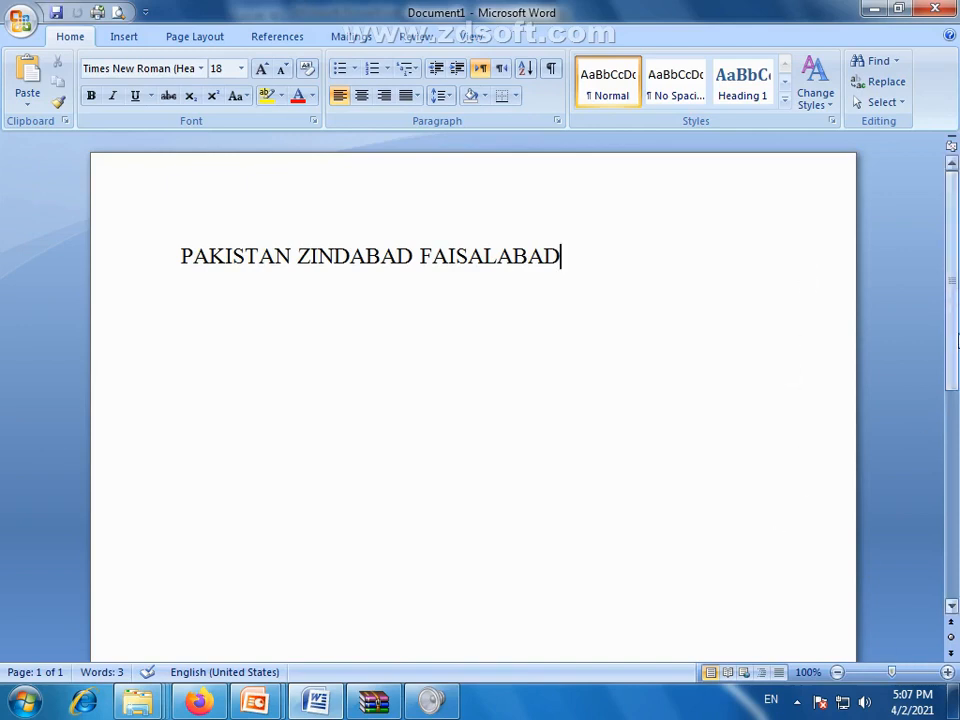
# Zoom in to 130%, scroll the page vertically and horizontally, and restore the zoom to 100%.
pyautogui.click(947, 672)
pyautogui.click(947, 672)
pyautogui.click(947, 672)
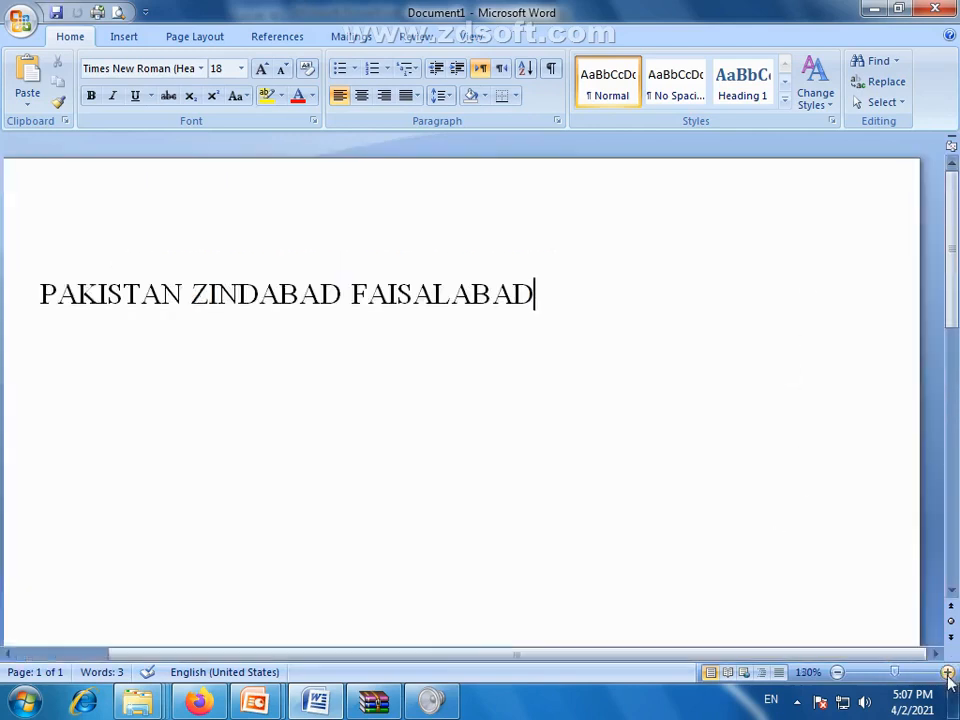
pyautogui.scroll(-3, 842, 317)
pyautogui.scroll(3, 842, 317)
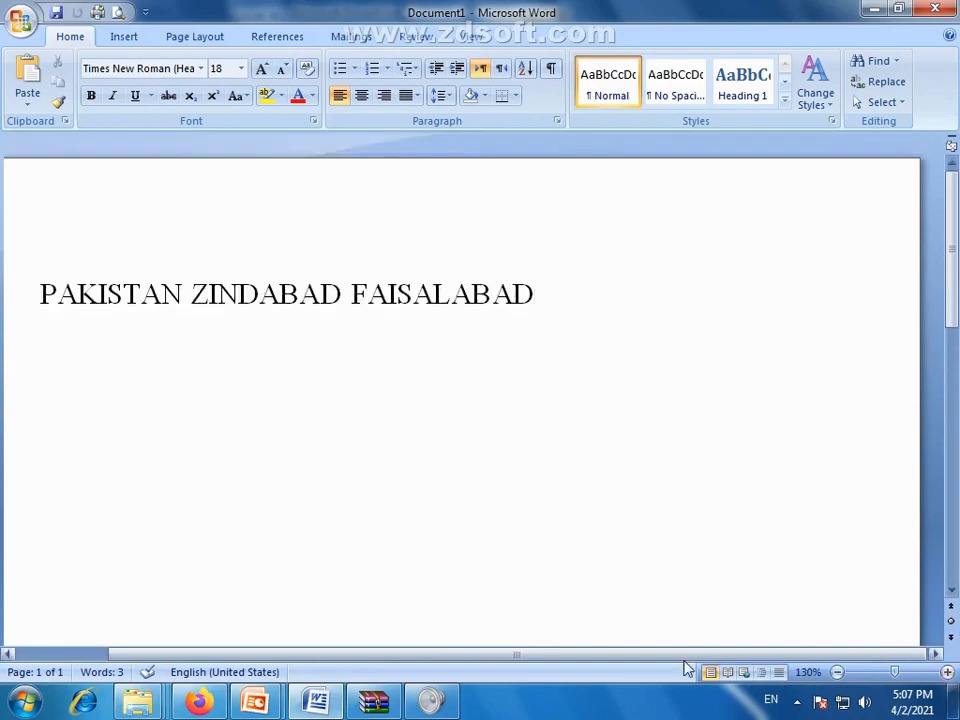
pyautogui.moveTo(686, 658); pyautogui.dragTo(613, 660)
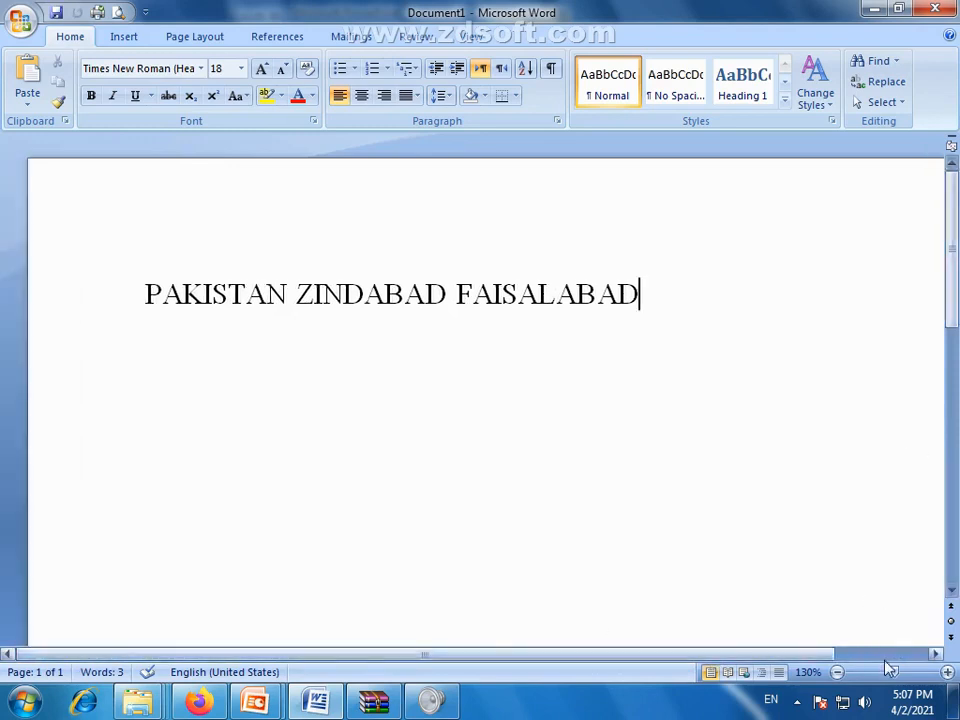
pyautogui.scroll(-5, 867, 582)
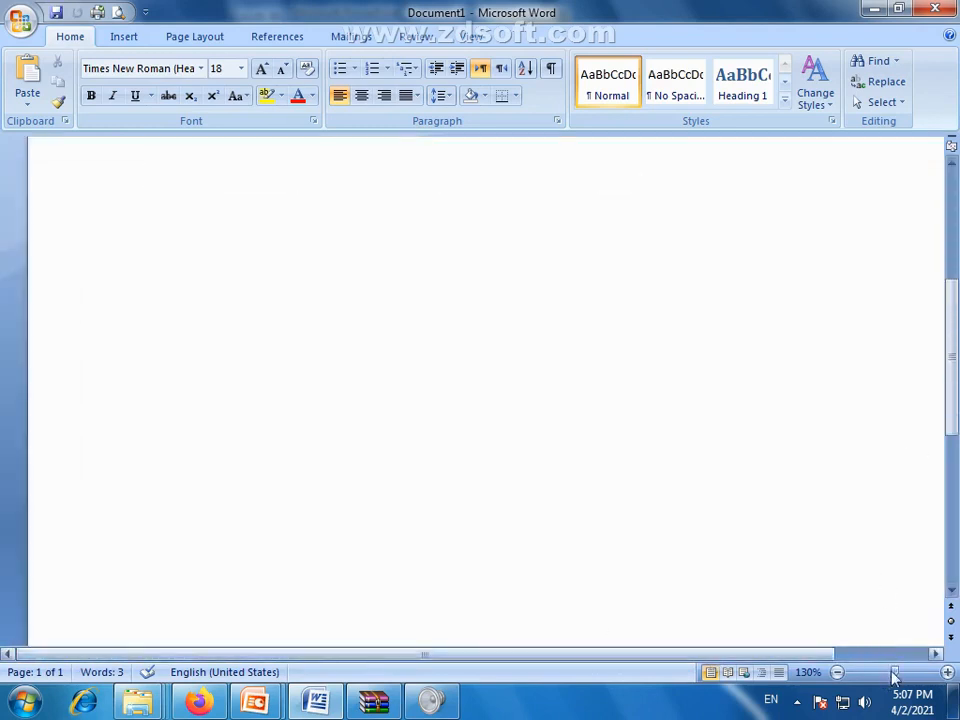
pyautogui.click(837, 672)
pyautogui.click(837, 672)
pyautogui.click(837, 672)
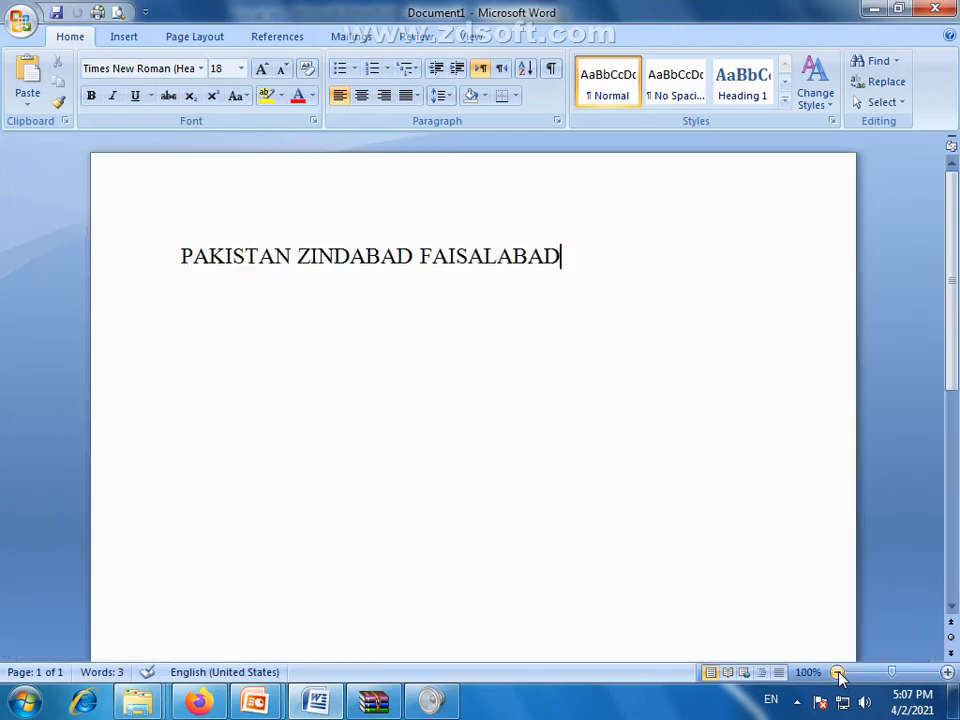
# Show and hide the rulers, and try the previous-page navigation in the document.
pyautogui.click(951, 148)
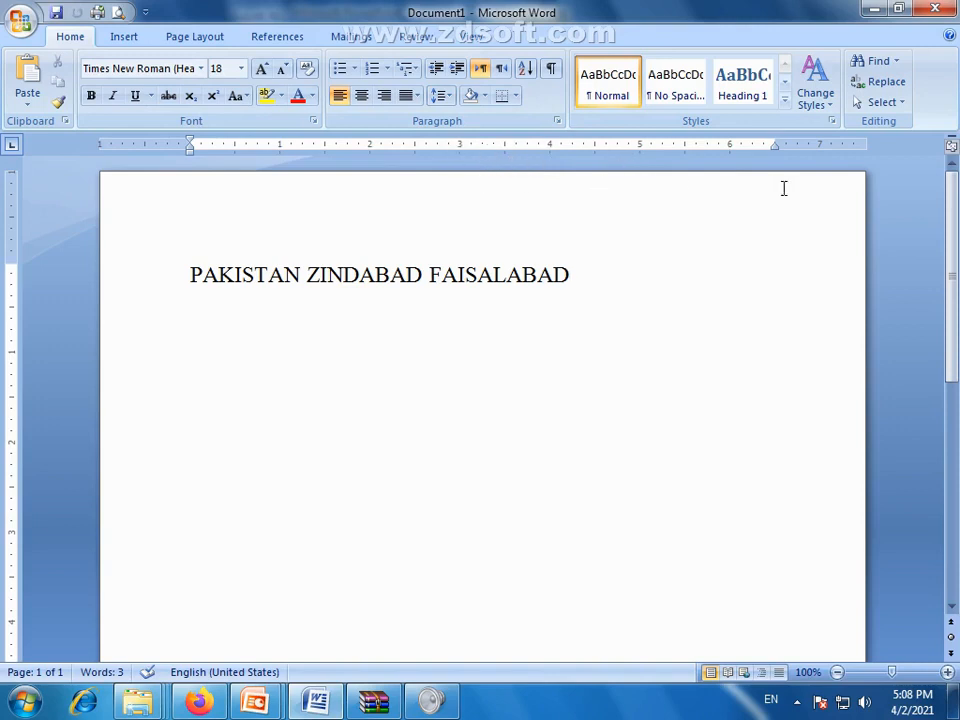
pyautogui.click(951, 148)
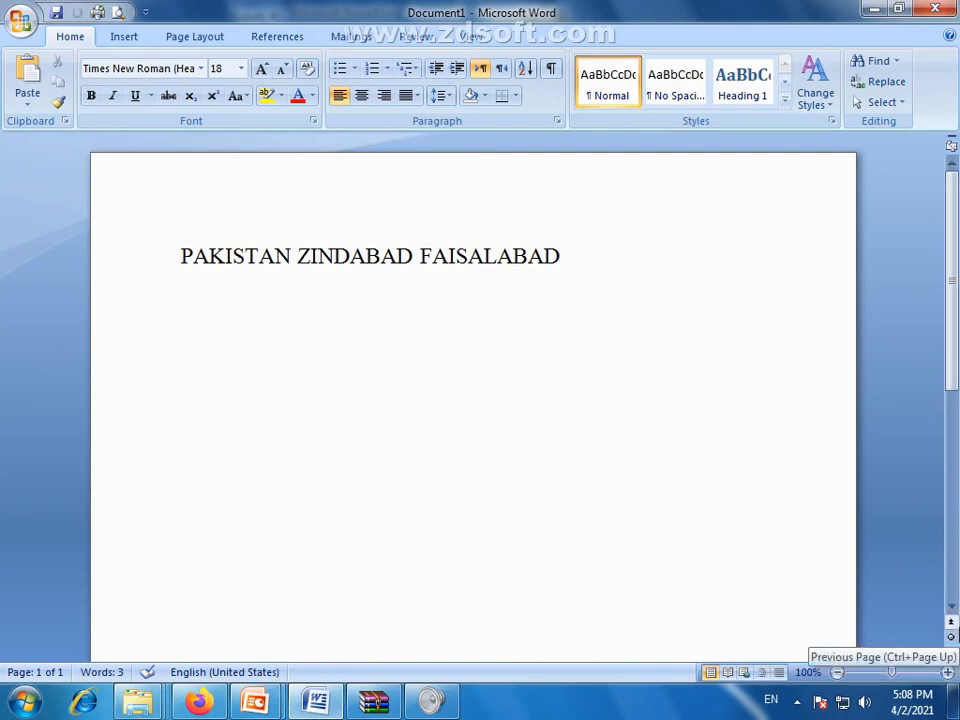
pyautogui.click(952, 624)
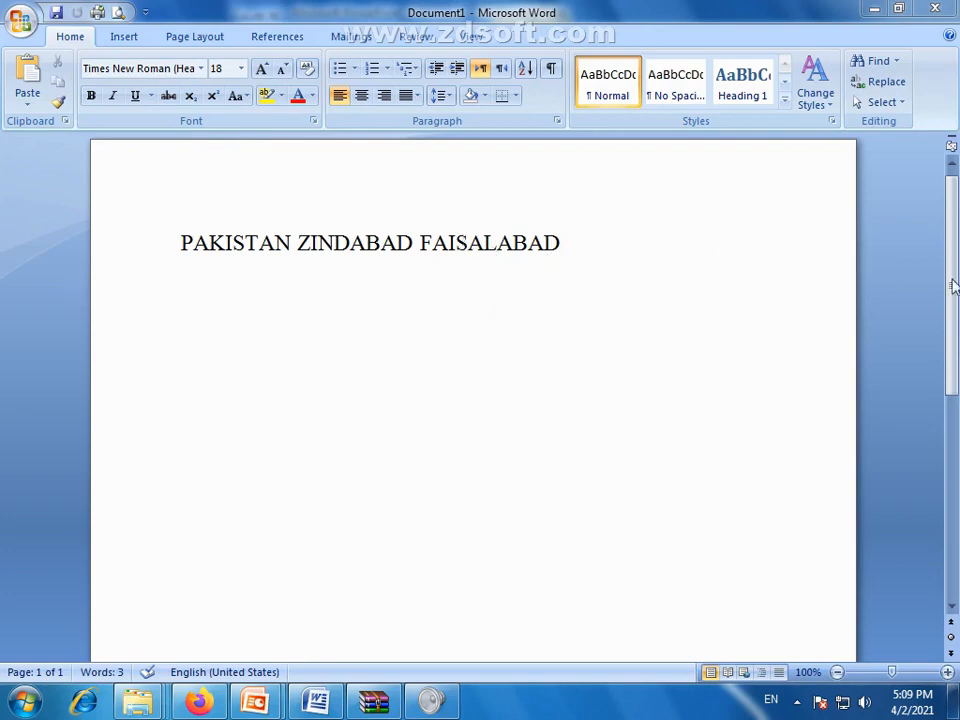
pyautogui.moveTo(953, 350); pyautogui.dragTo(955, 312)
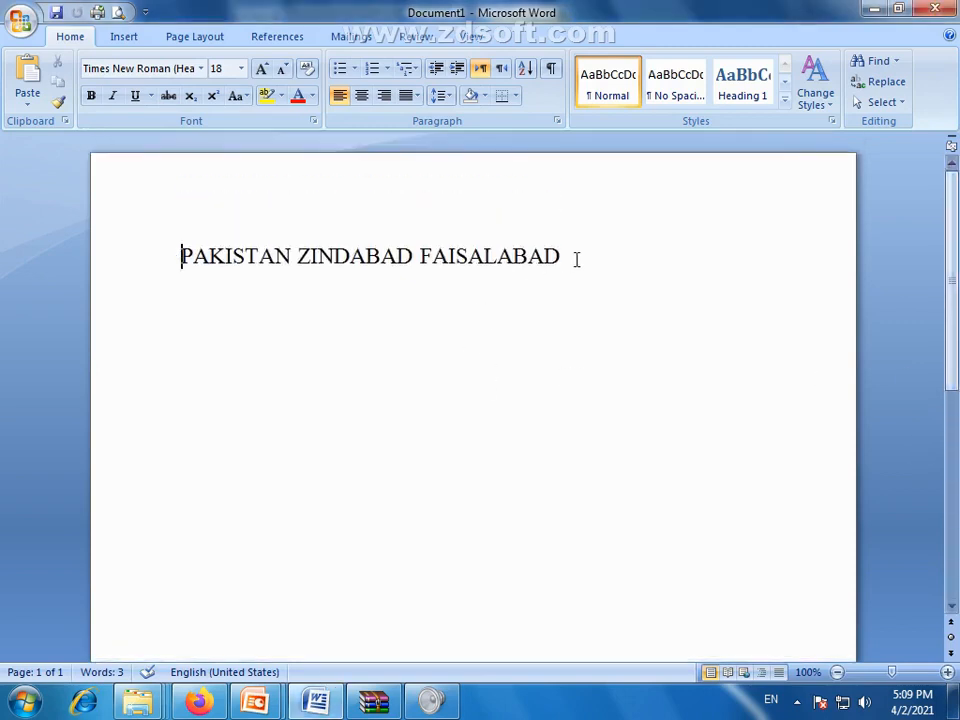
# Delete the whole "PAKISTAN ZINDABAD FAISALABAD" line.
pyautogui.moveTo(576, 259); pyautogui.dragTo(125, 240)
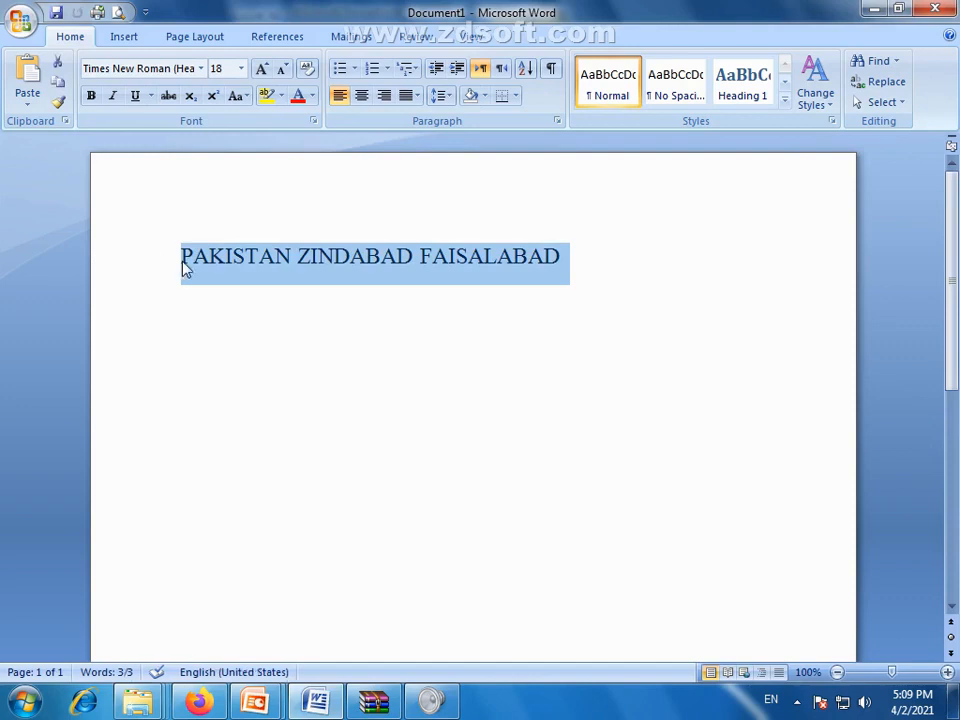
pyautogui.press('Delete')
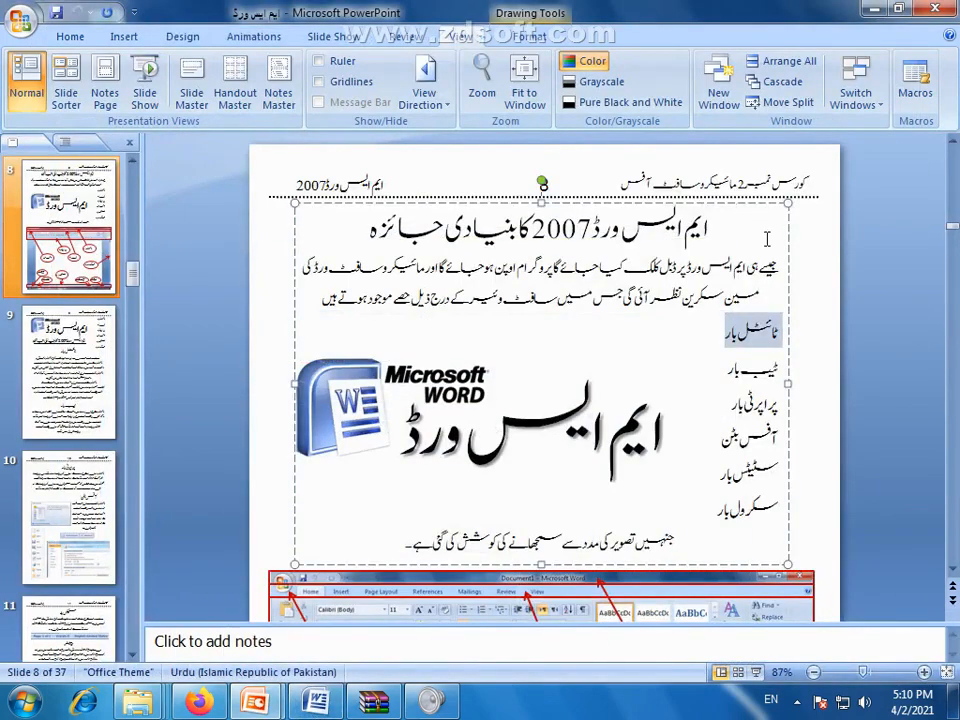
# Switch to the PowerPoint presentation, highlight the heading "ایم ایس ورڈ 2007 کا بنیادی جائزہ" on slide 8 and clear the selection.
pyautogui.click(262, 270)
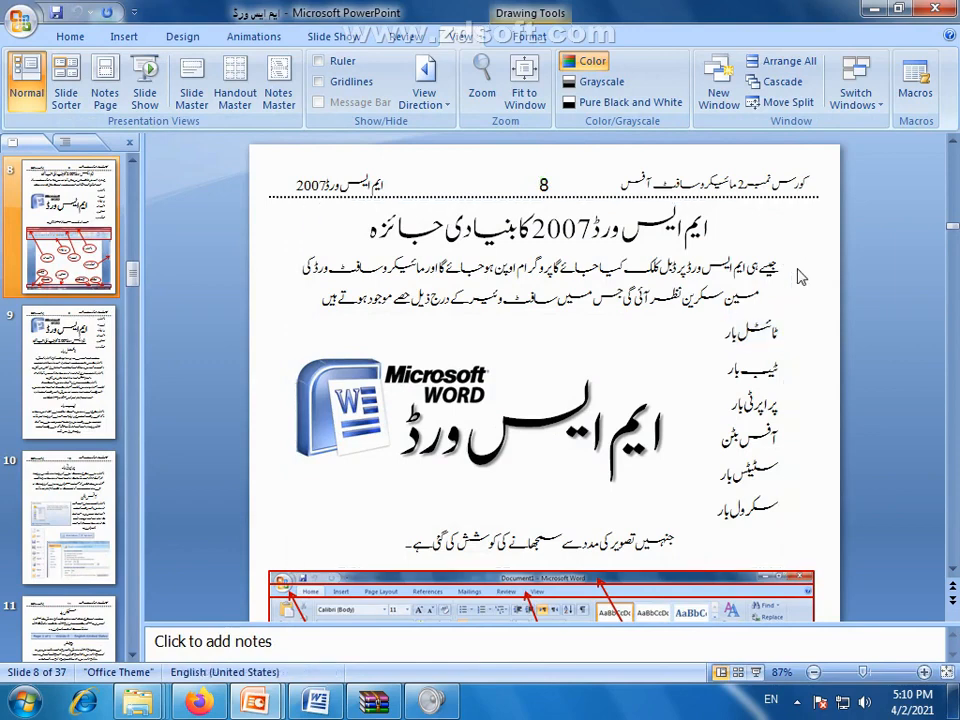
pyautogui.moveTo(709, 230); pyautogui.dragTo(393, 236)
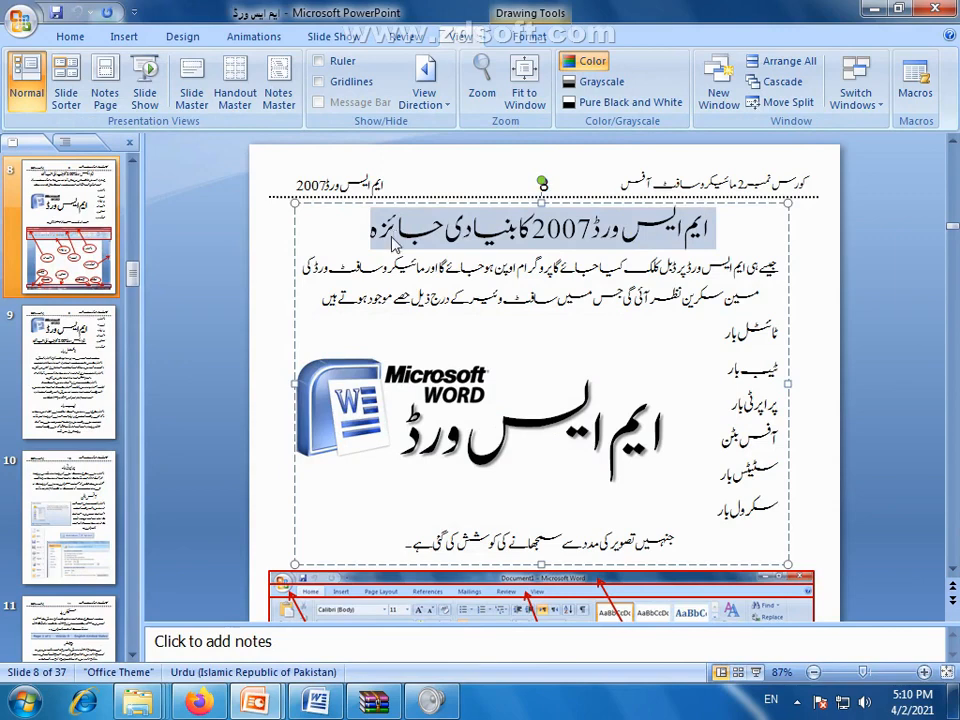
pyautogui.click(488, 242)
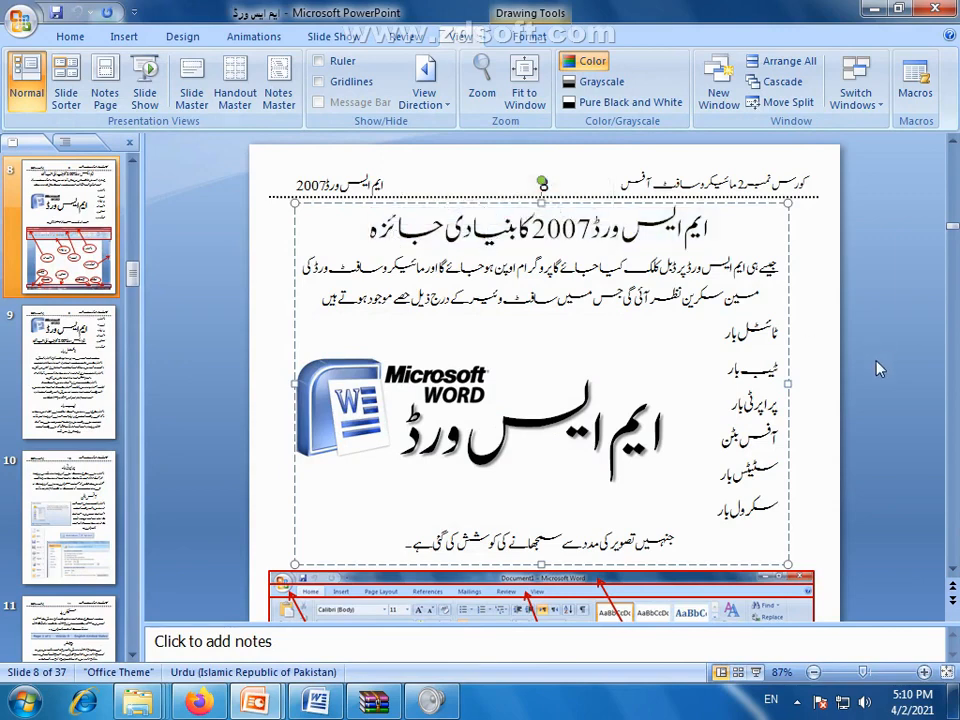
# Highlight the listed Word window parts one by one on slide 8, and examine the labelled screen diagram below them.
pyautogui.doubleClick(737, 340)
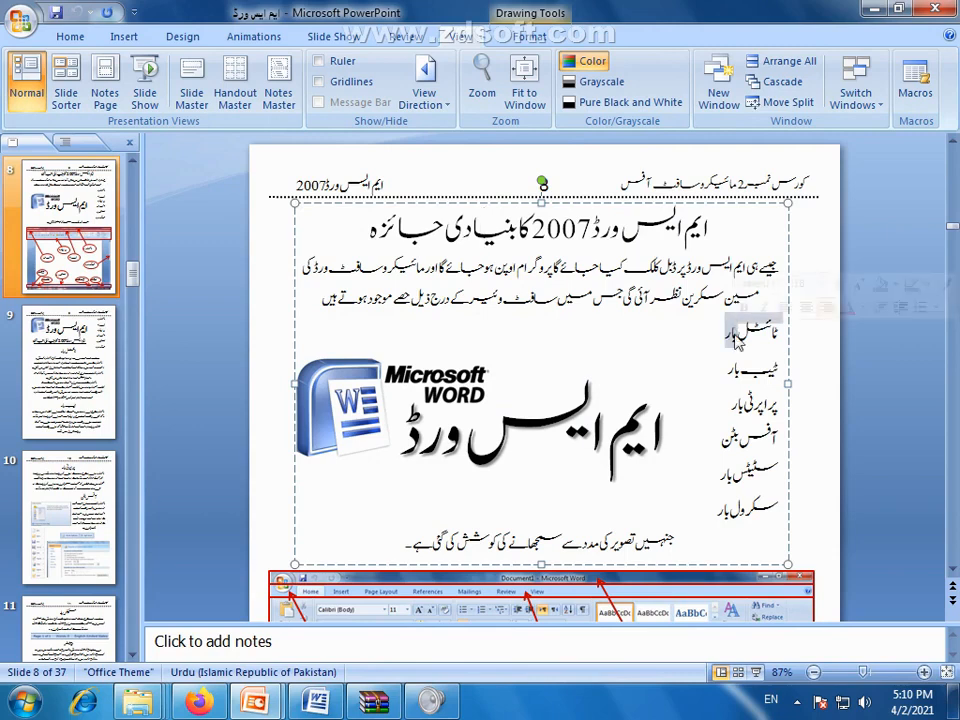
pyautogui.tripleClick(756, 370)
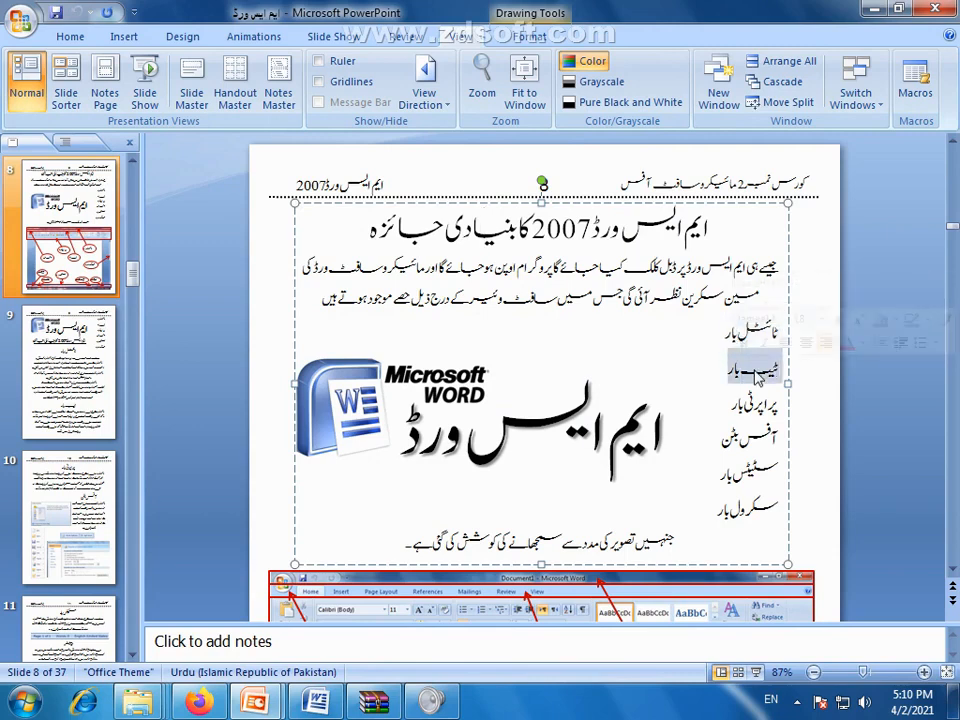
pyautogui.doubleClick(750, 406)
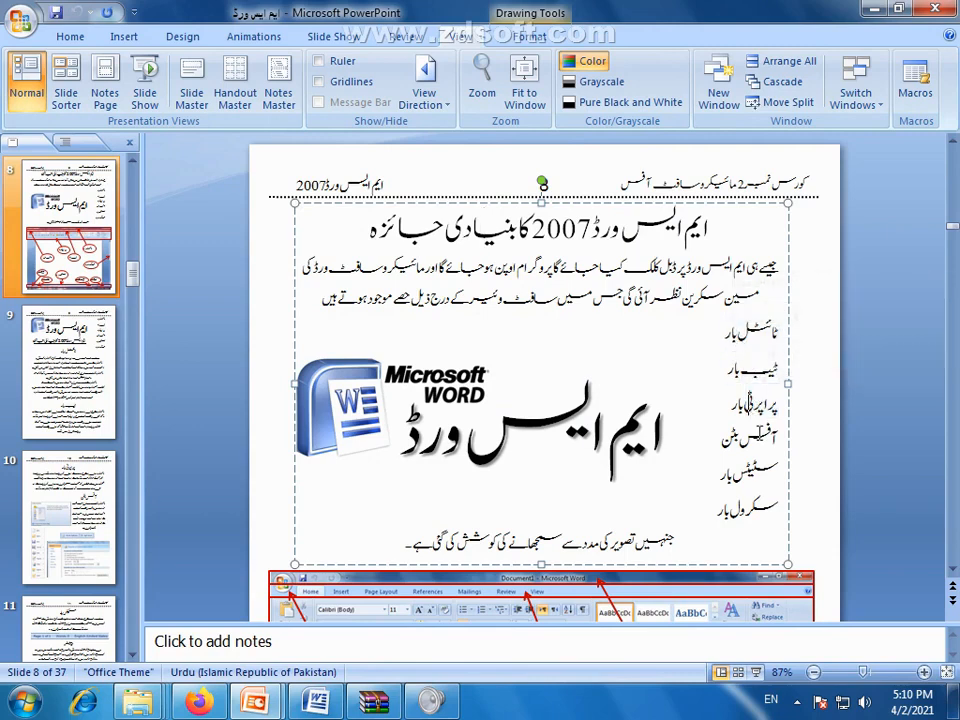
pyautogui.doubleClick(752, 437)
pyautogui.doubleClick(750, 466)
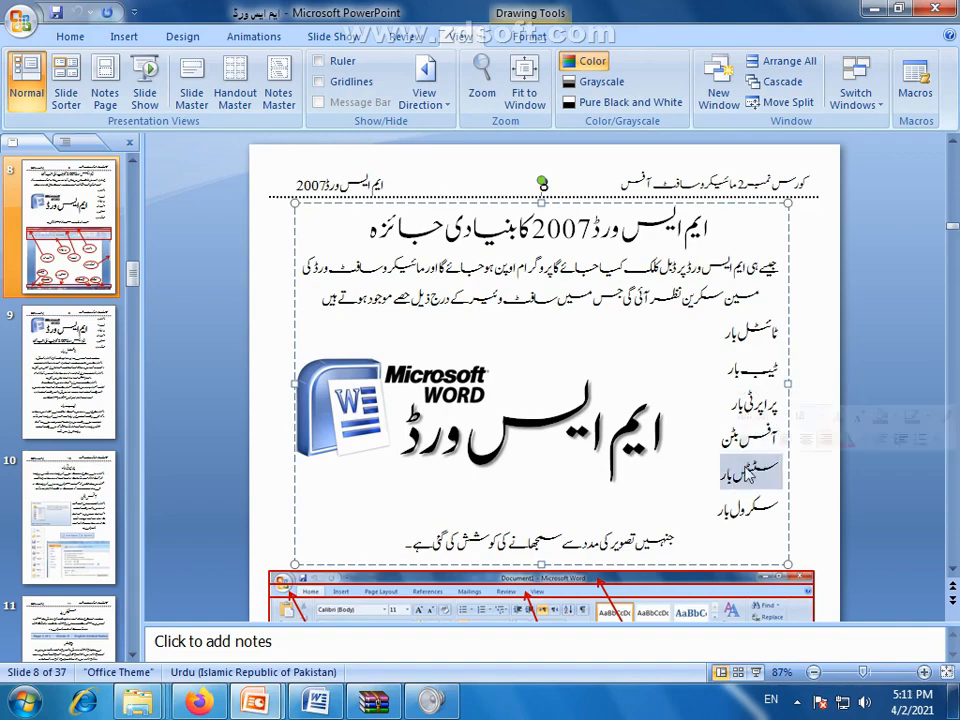
pyautogui.doubleClick(750, 503)
pyautogui.click(808, 540)
pyautogui.scroll(-6, 831, 467)
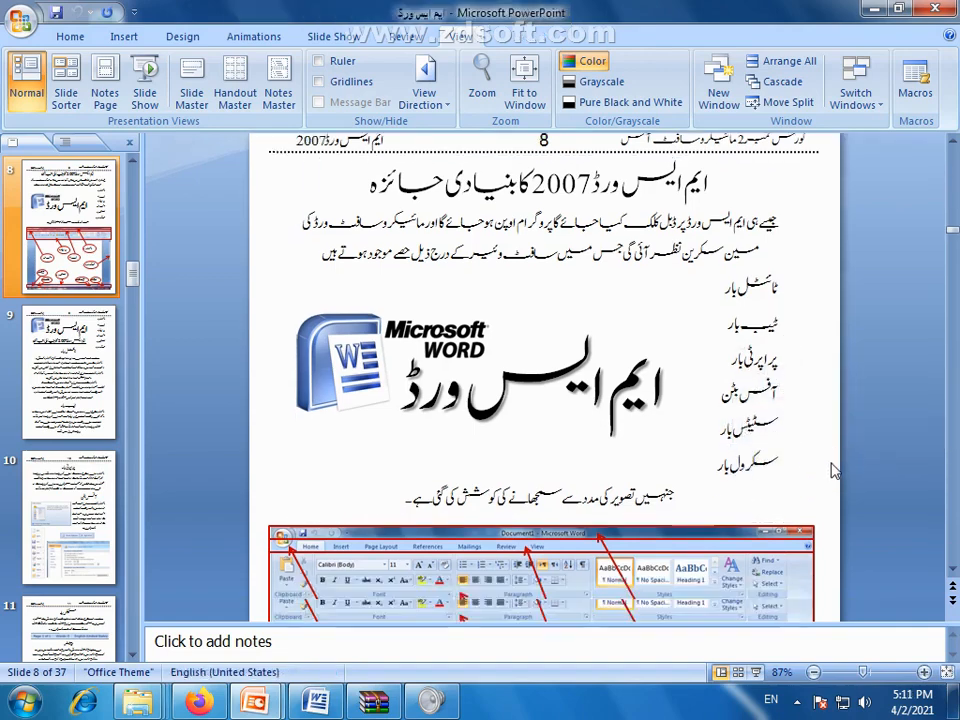
pyautogui.scroll(-1, 835, 471)
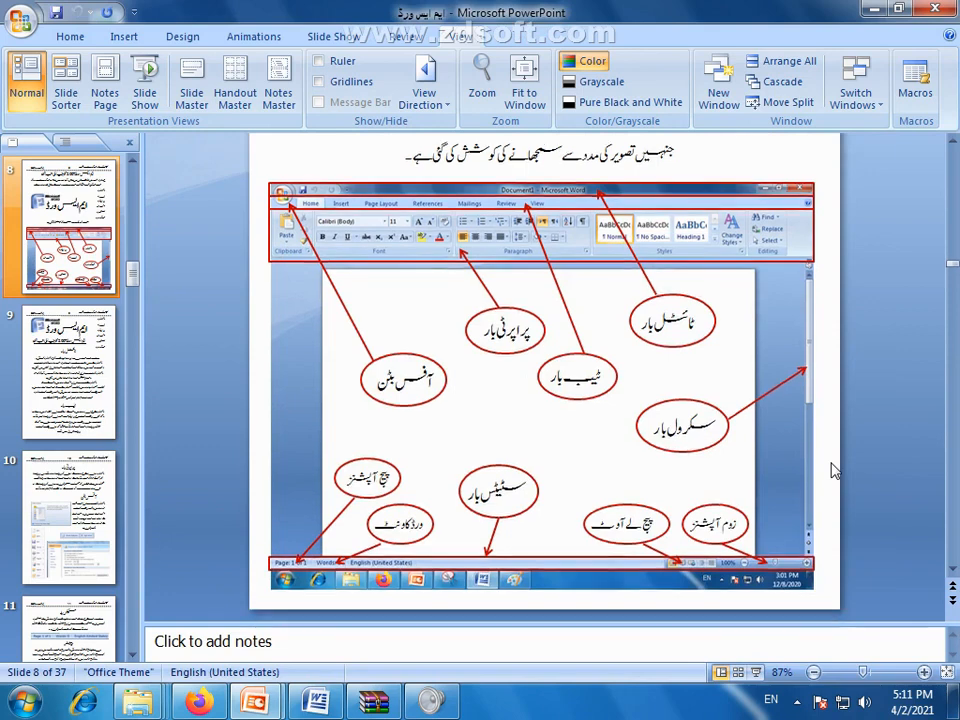
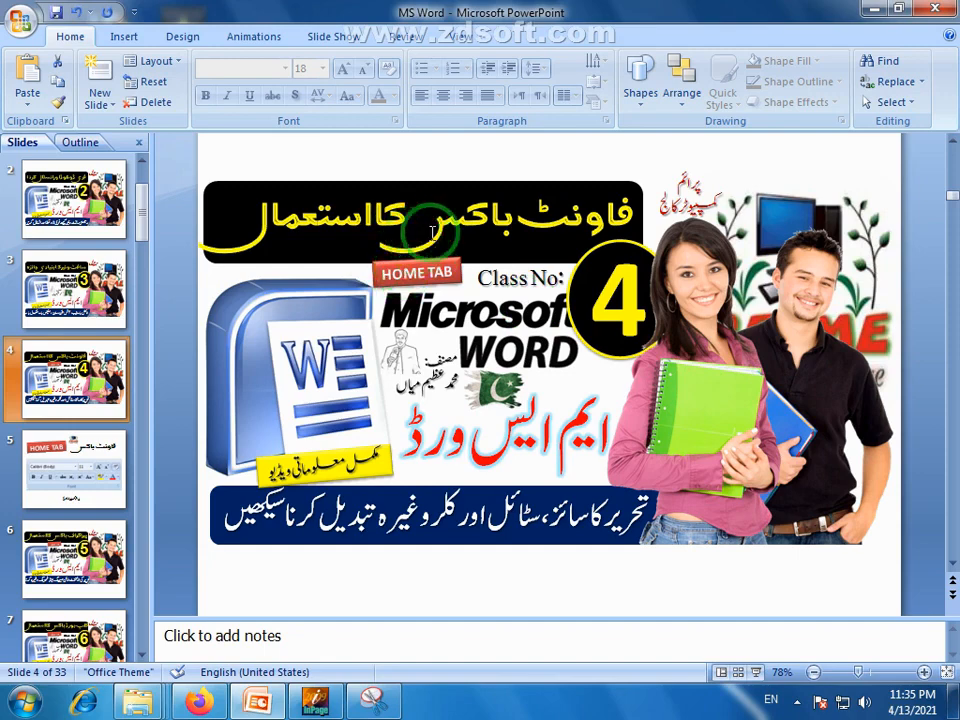
# Show the HOME TAB font box slide, minimize the presentation and start Microsoft Word with a blank document.
pyautogui.click(64, 475)
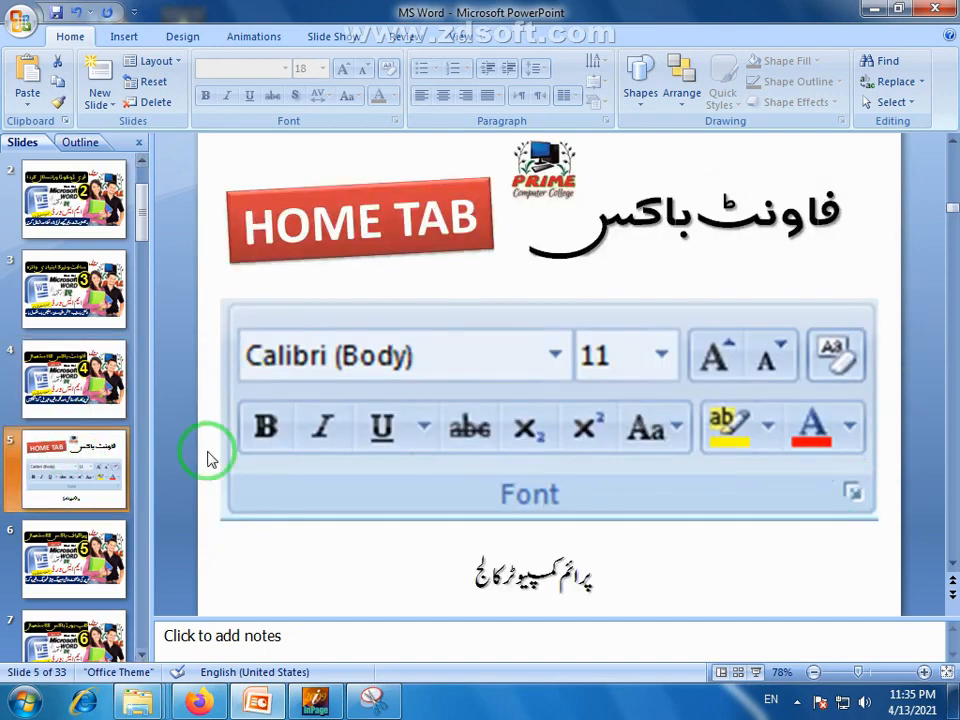
pyautogui.click(874, 9)
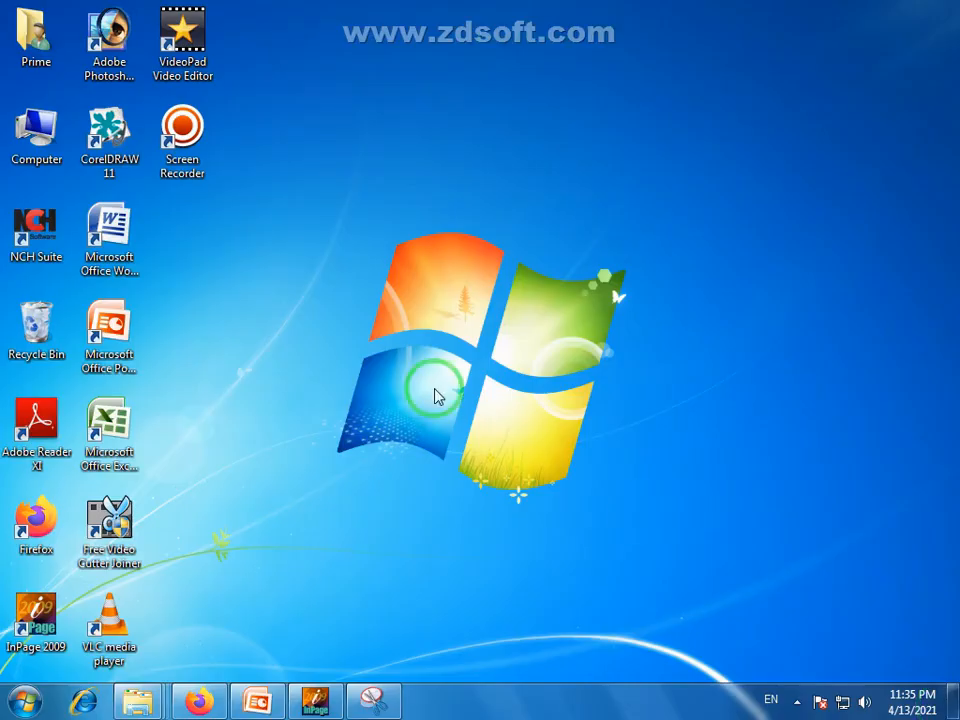
pyautogui.doubleClick(115, 238)
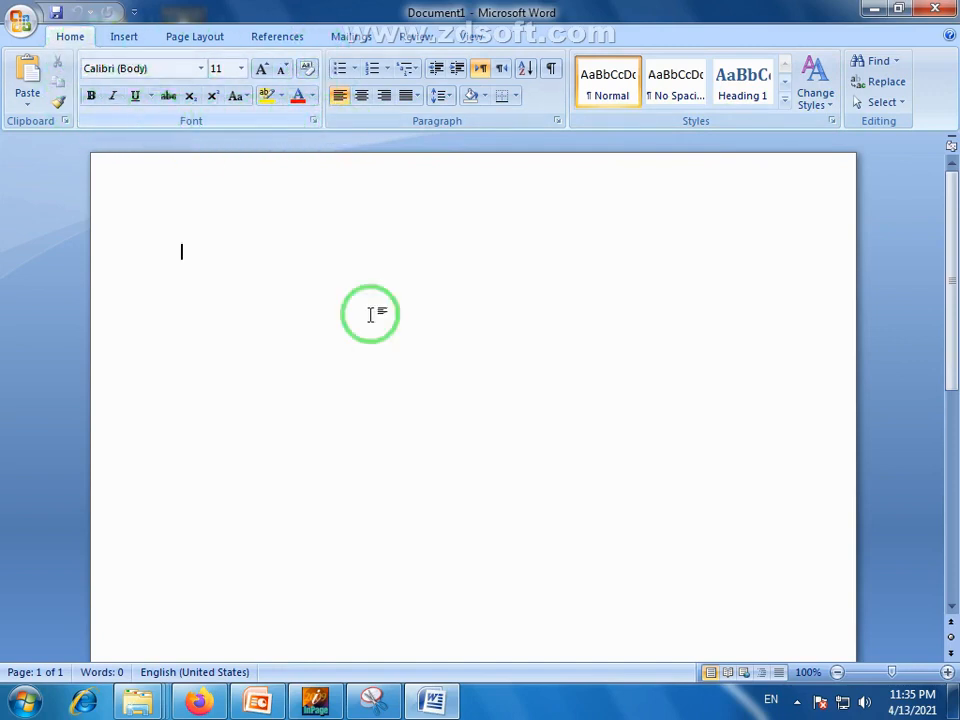
# Review the font box slide in PowerPoint, return to Word and enter "Pakistan zindabad" and "Prime computer college" on separate lines.
pyautogui.click(257, 700)
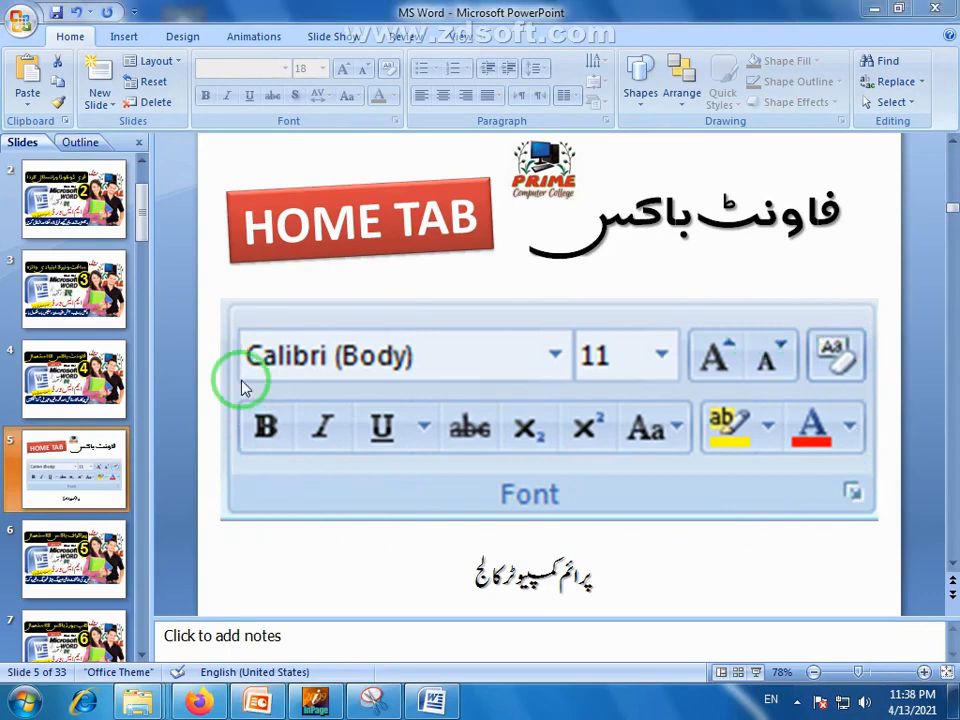
pyautogui.click(430, 705)
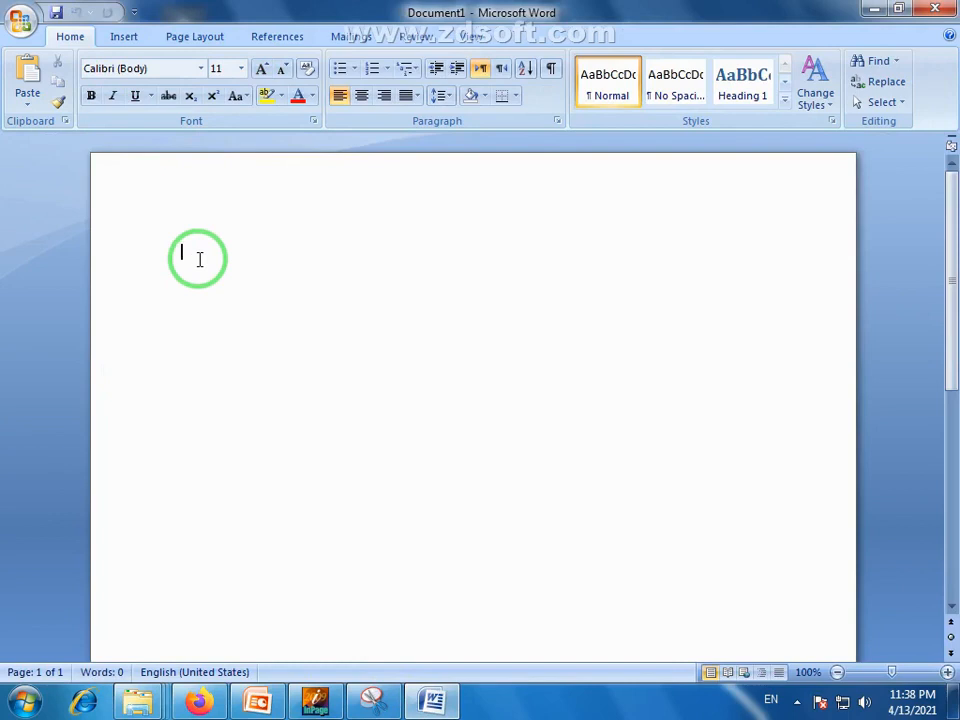
pyautogui.write('Prime computer college')
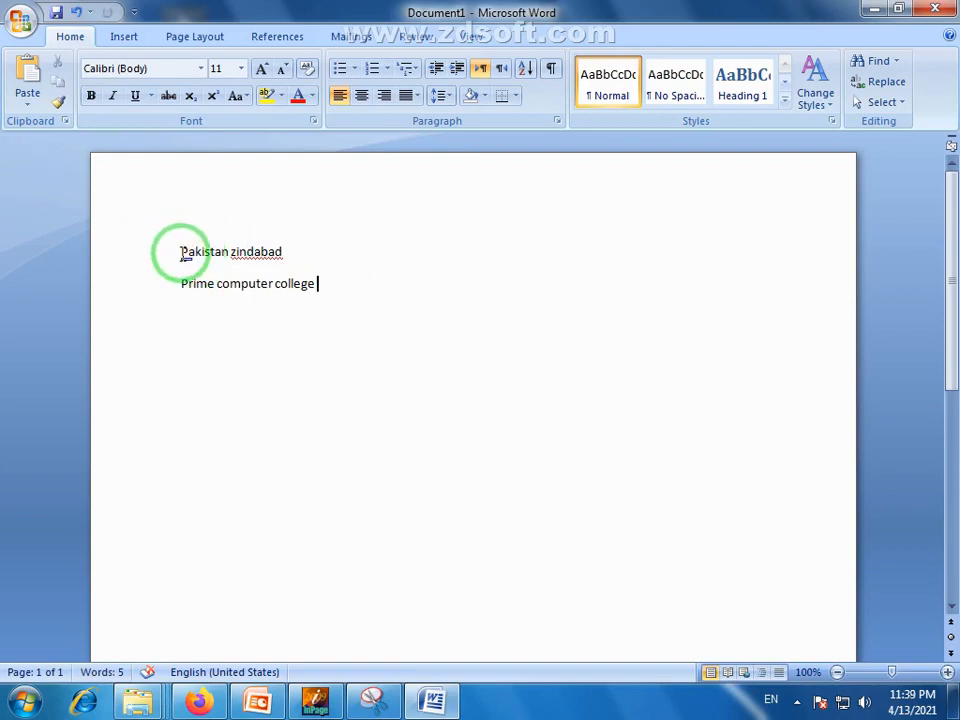
# Practise selecting the "Pakistan zindabad" line alone and both lines together, clearing the selection each time.
pyautogui.moveTo(182, 254); pyautogui.dragTo(285, 259)
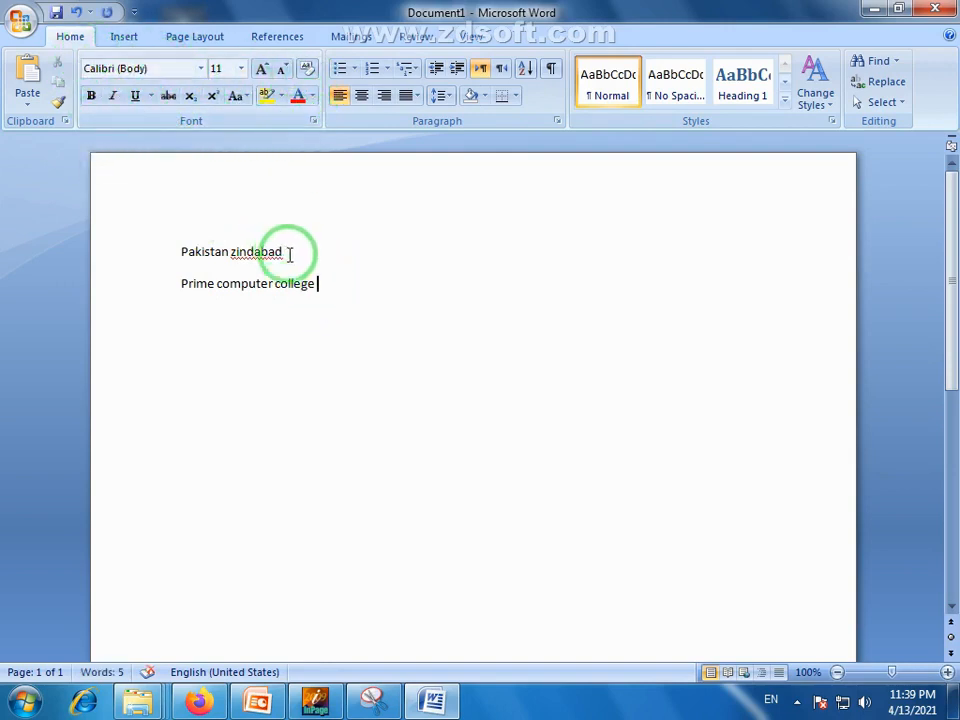
pyautogui.moveTo(284, 252); pyautogui.dragTo(188, 253)
pyautogui.click(253, 262)
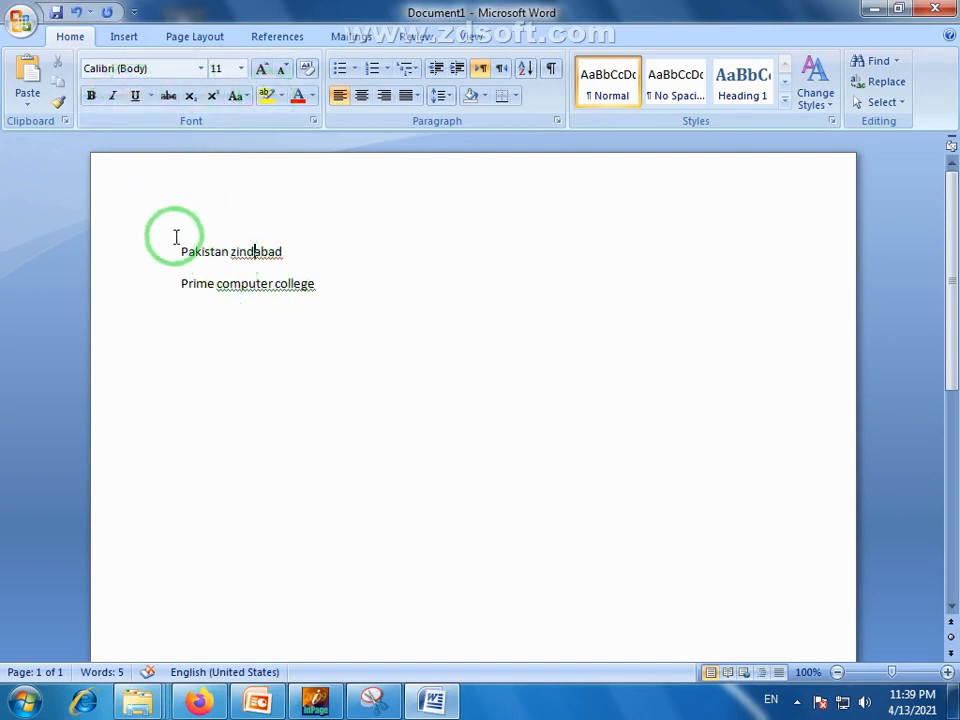
pyautogui.moveTo(176, 249)
pyautogui.mouseDown()
pyautogui.moveTo(317, 285)
pyautogui.moveTo(325, 298)
pyautogui.moveTo(177, 249)
pyautogui.mouseUp()
pyautogui.click(315, 285)
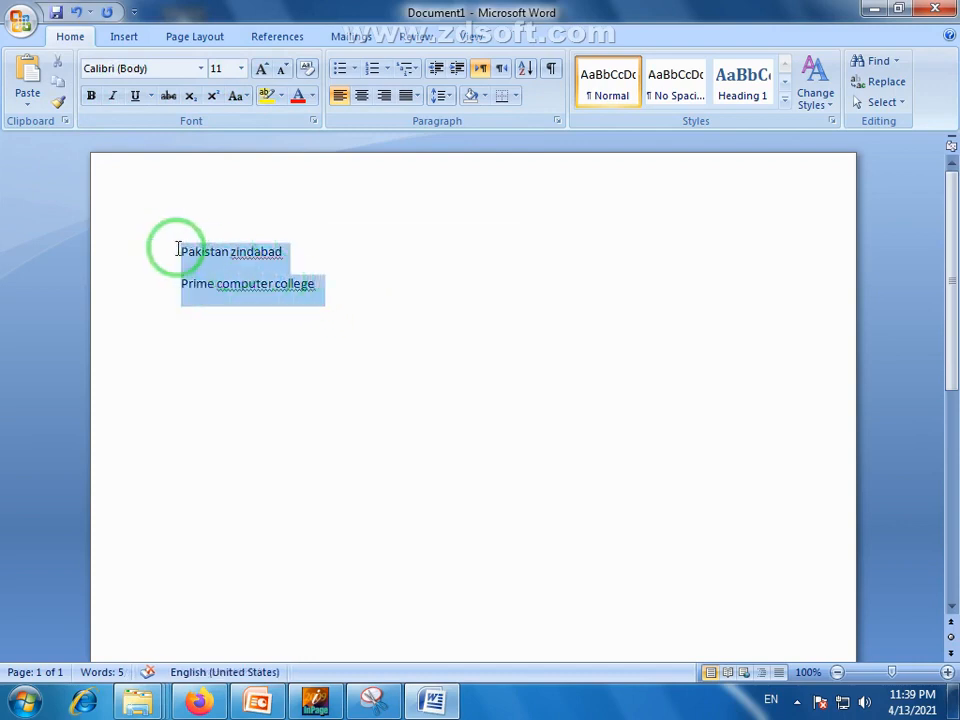
pyautogui.click(257, 284)
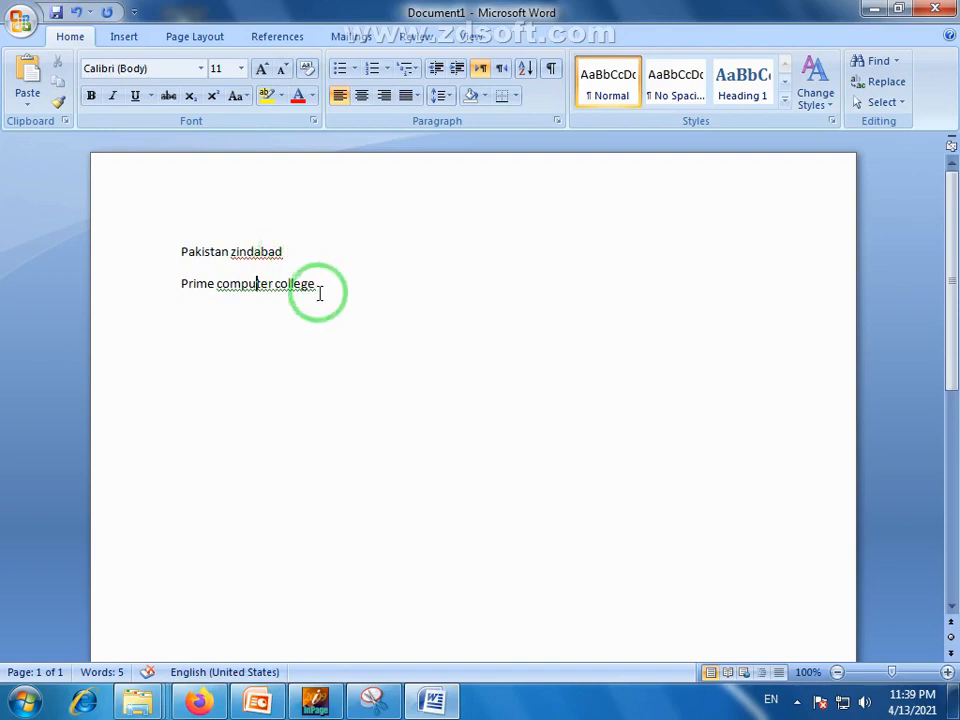
pyautogui.moveTo(319, 294); pyautogui.dragTo(193, 253)
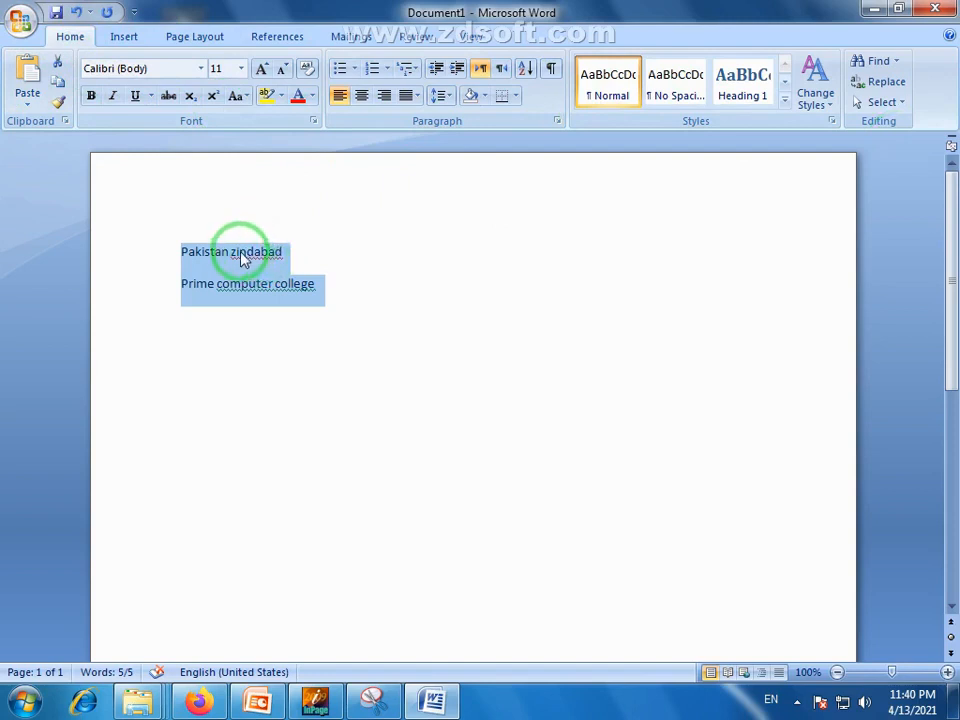
pyautogui.click(276, 257)
pyautogui.moveTo(282, 253)
pyautogui.mouseDown()
pyautogui.moveTo(190, 253)
pyautogui.moveTo(200, 253)
pyautogui.mouseUp()
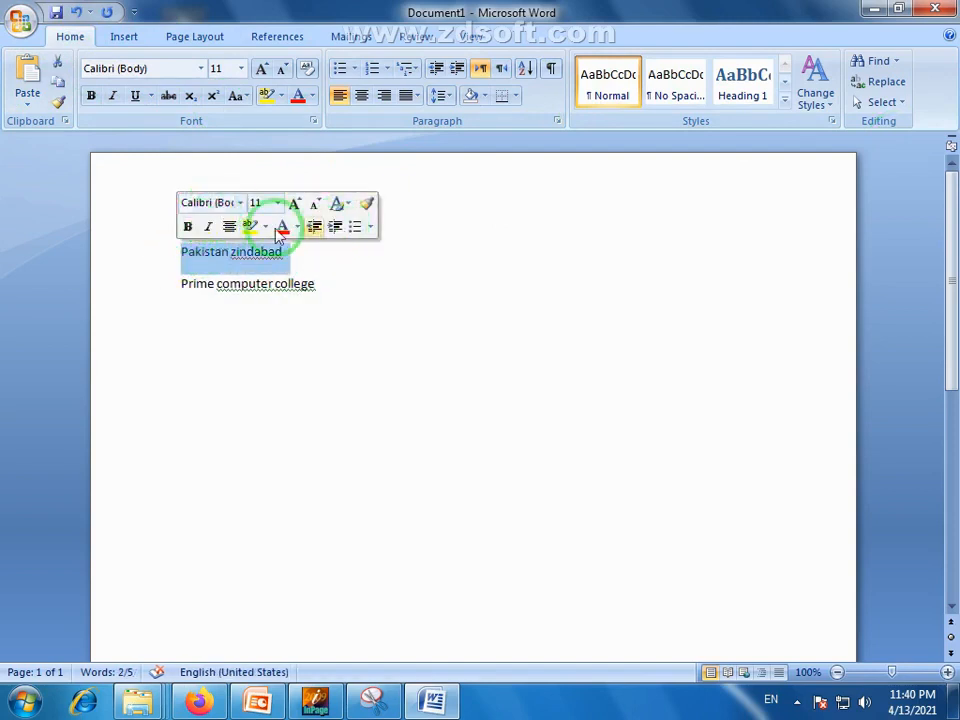
pyautogui.click(290, 262)
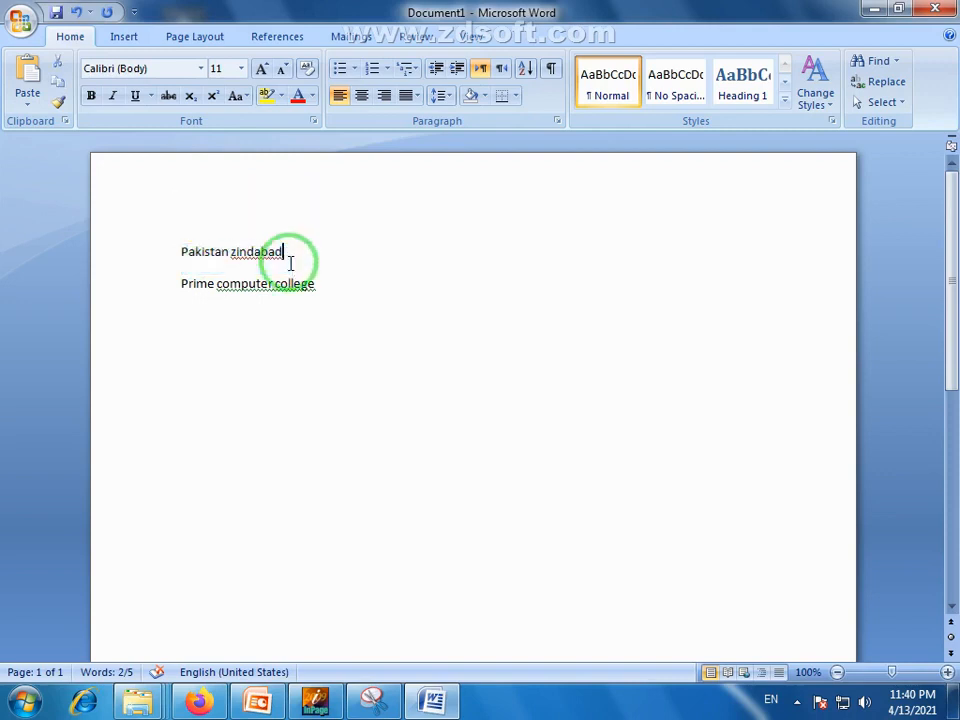
pyautogui.moveTo(313, 283); pyautogui.dragTo(186, 265)
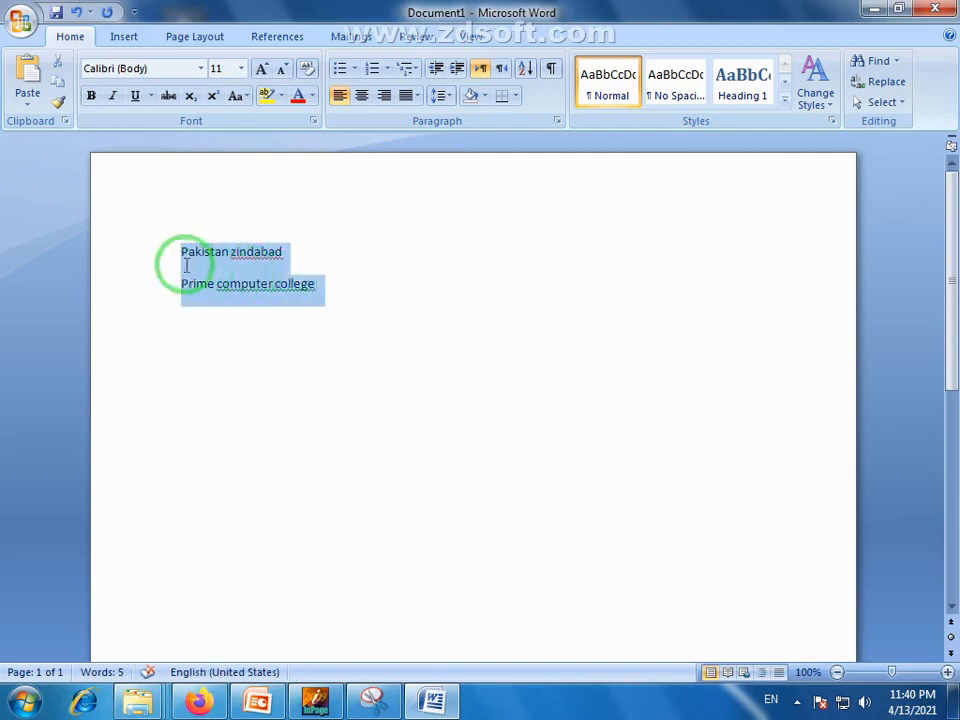
pyautogui.click(214, 283)
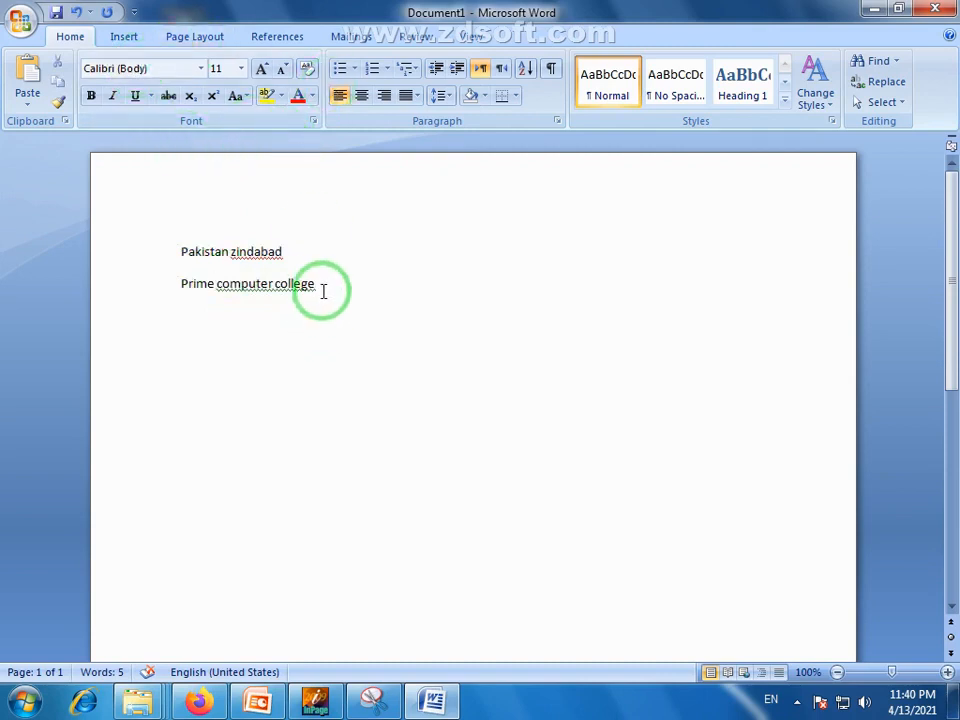
# Select both text lines, try font size 26, set the size to 30 and clear the selection.
pyautogui.moveTo(321, 286); pyautogui.dragTo(175, 260)
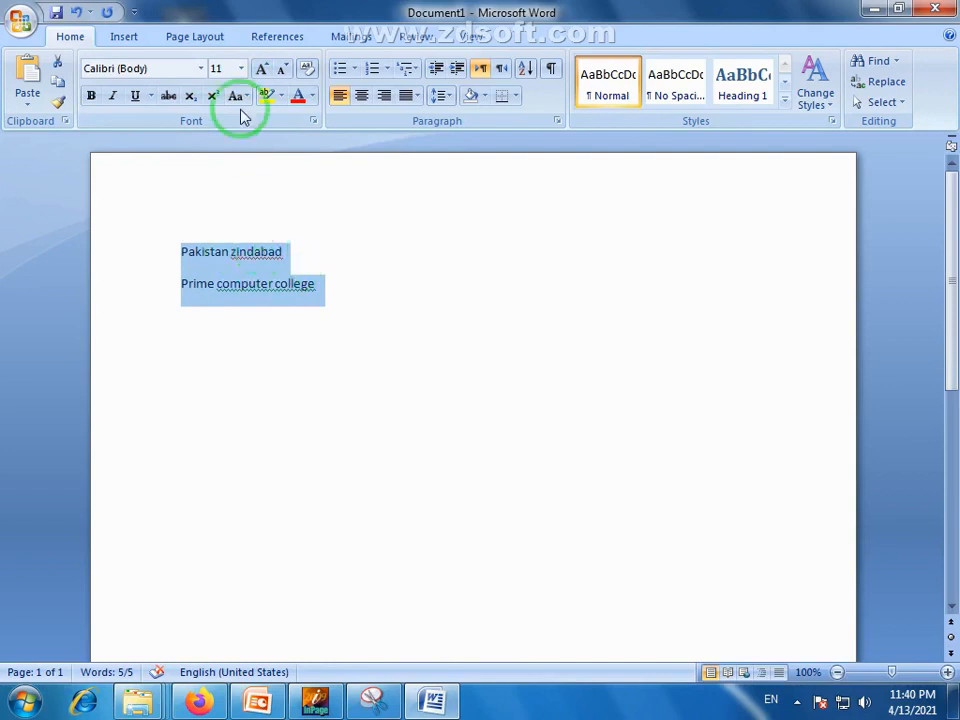
pyautogui.click(242, 70)
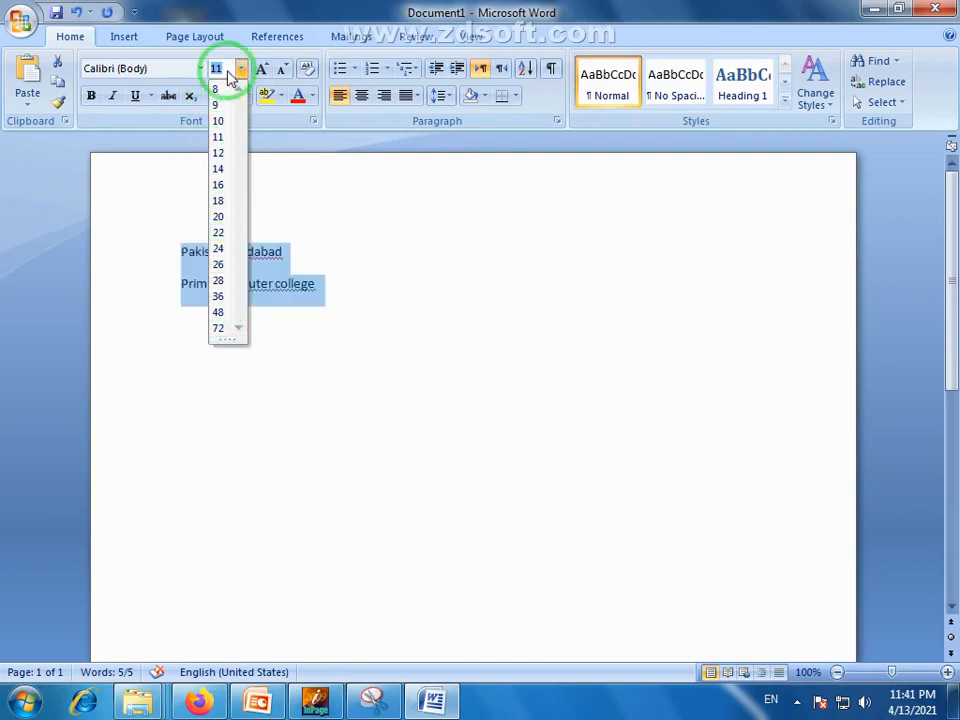
pyautogui.click(219, 264)
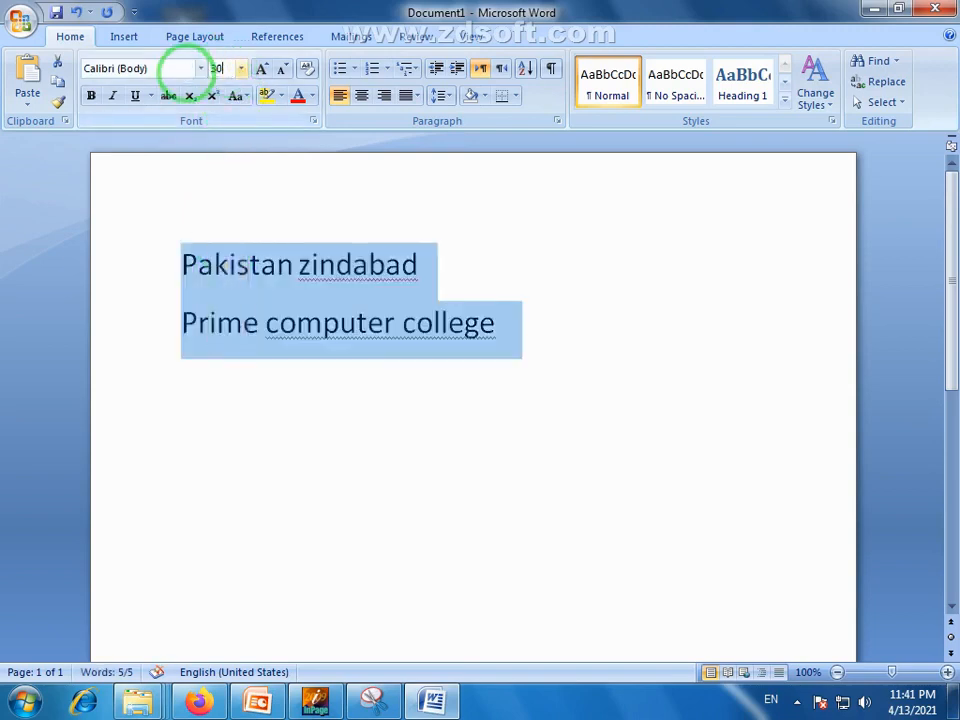
pyautogui.press('Return')
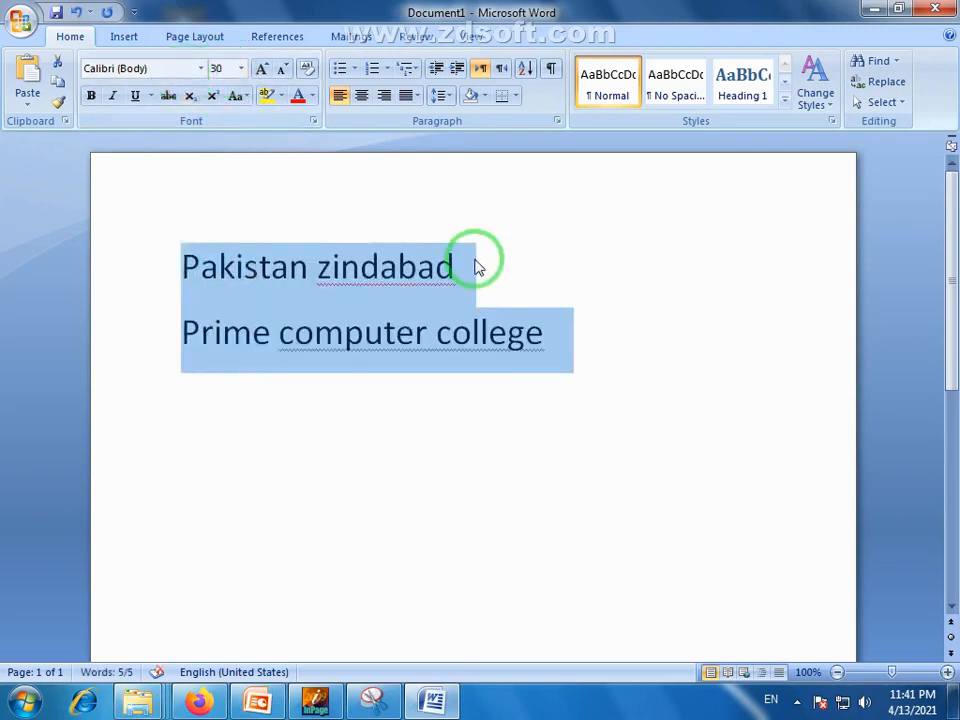
pyautogui.click(403, 272)
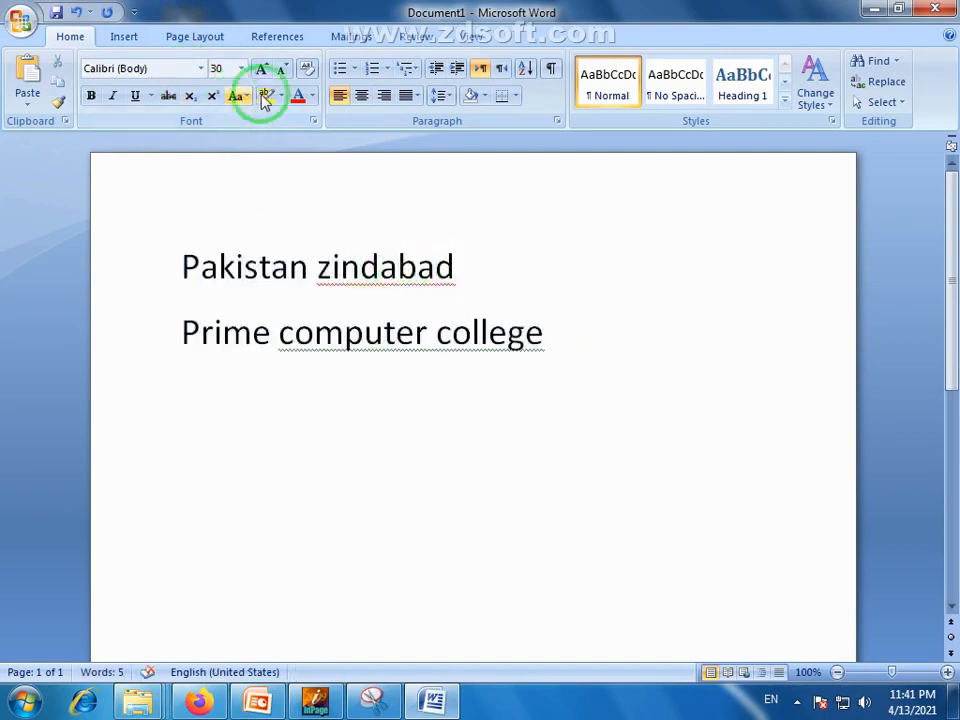
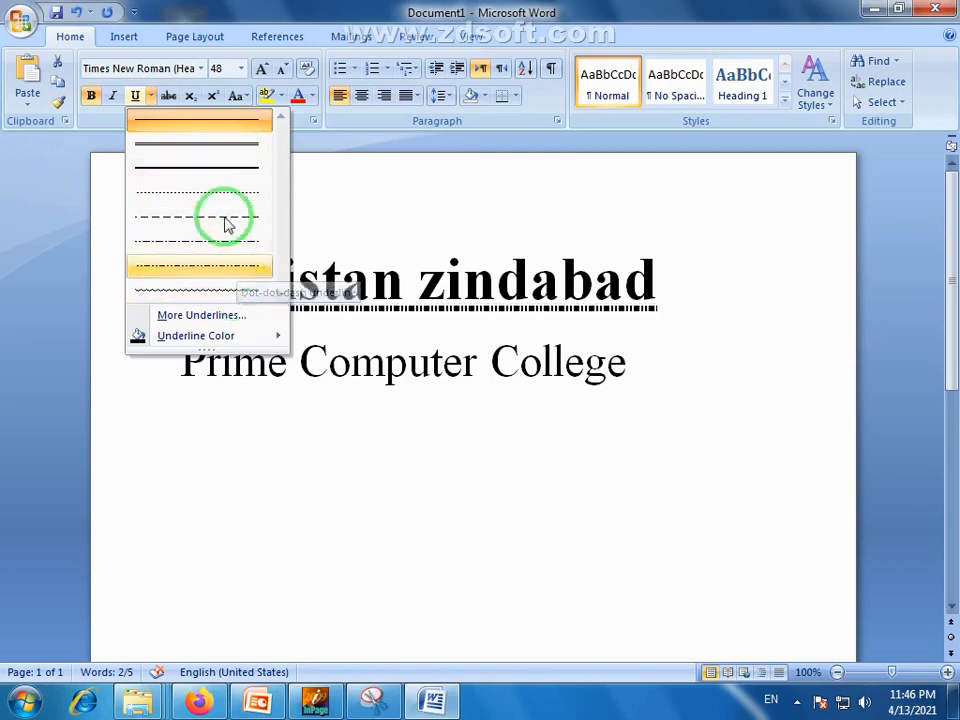
# Apply a double underline to the "Pakistan zindabad" line, color the underline red and clear the selection.
pyautogui.click(238, 148)
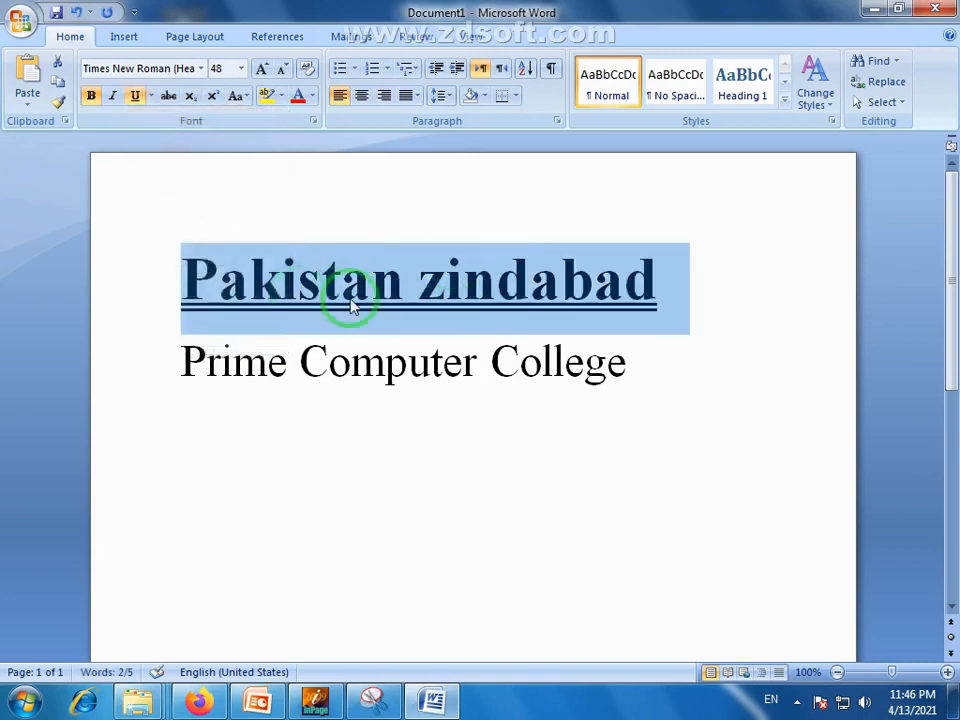
pyautogui.click(531, 285)
pyautogui.moveTo(660, 291); pyautogui.dragTo(240, 285)
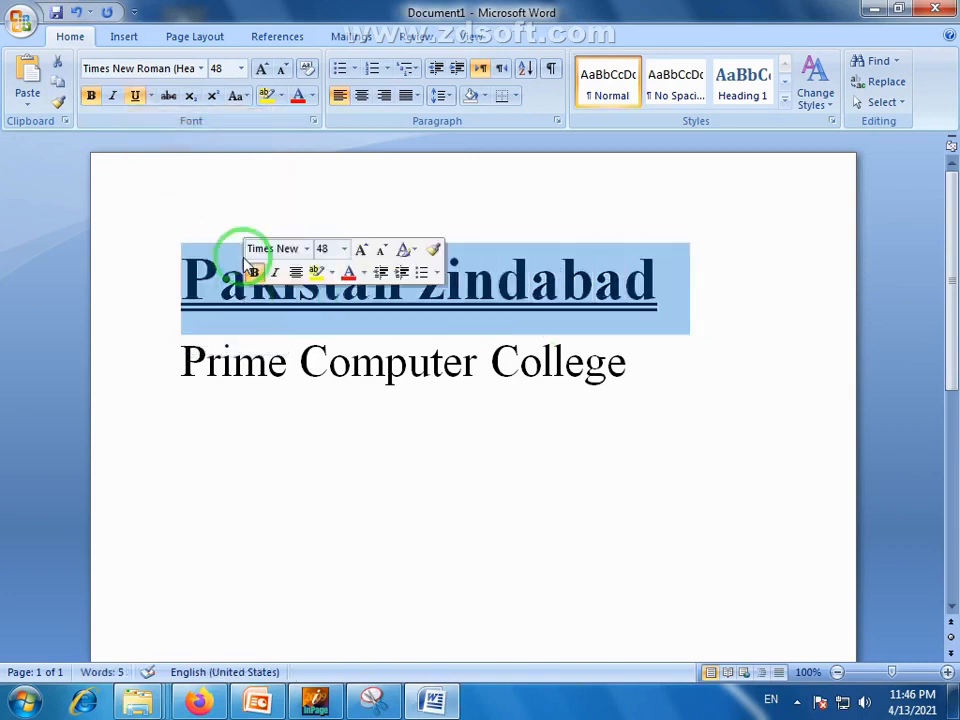
pyautogui.click(151, 96)
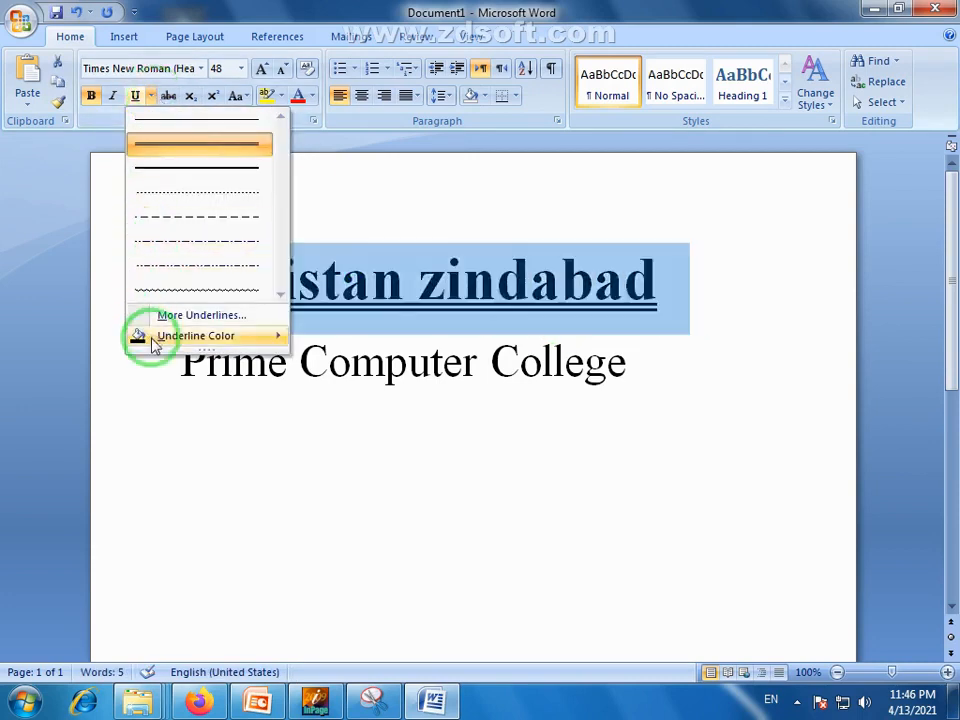
pyautogui.moveTo(152, 340)
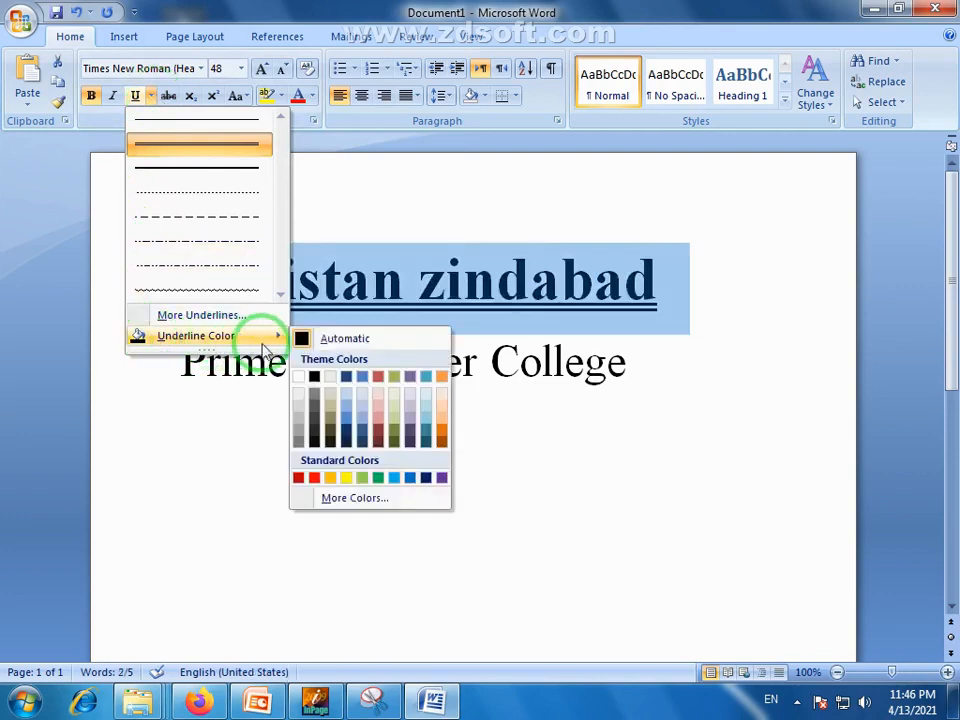
pyautogui.click(315, 478)
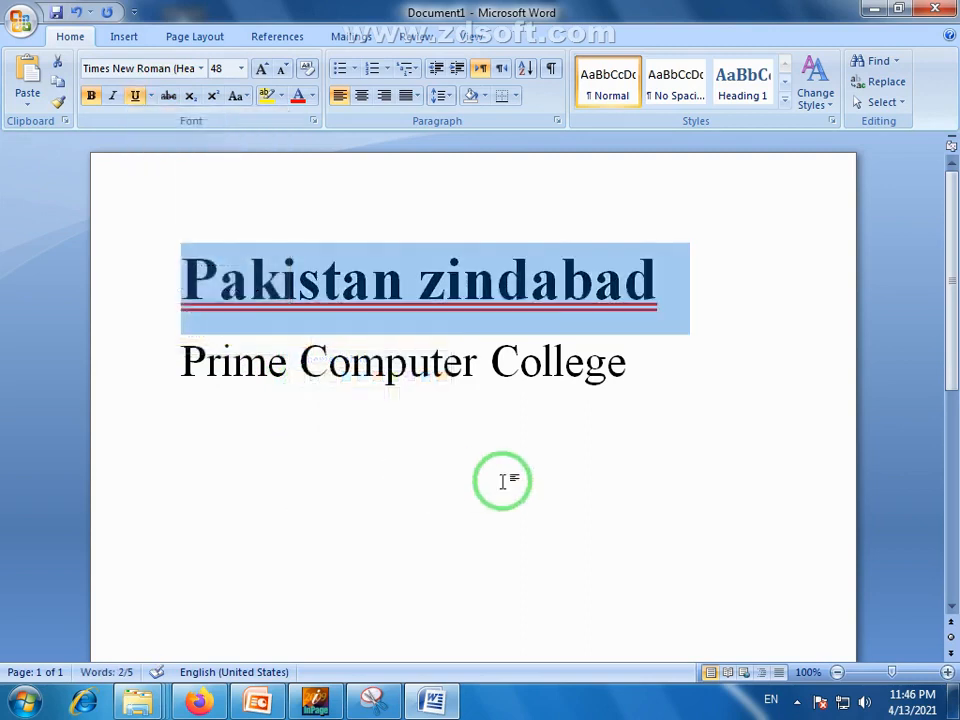
pyautogui.click(506, 480)
pyautogui.click(310, 333)
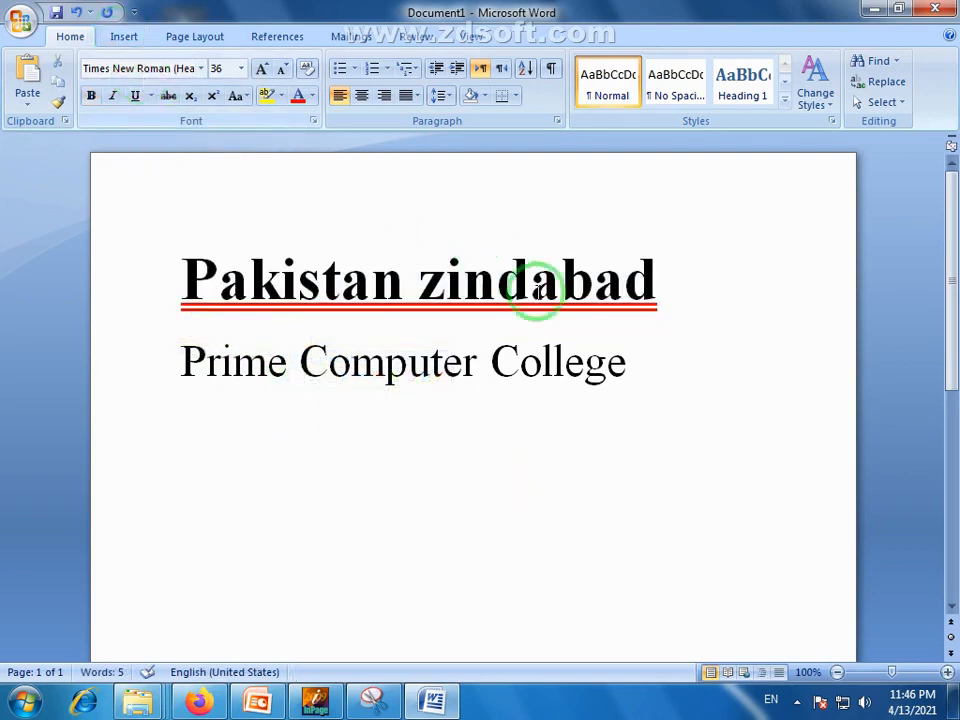
# Remove the double underline and the bold from the "Pakistan zindabad" line and clear the selection.
pyautogui.click(648, 274)
pyautogui.moveTo(622, 287); pyautogui.dragTo(182, 276)
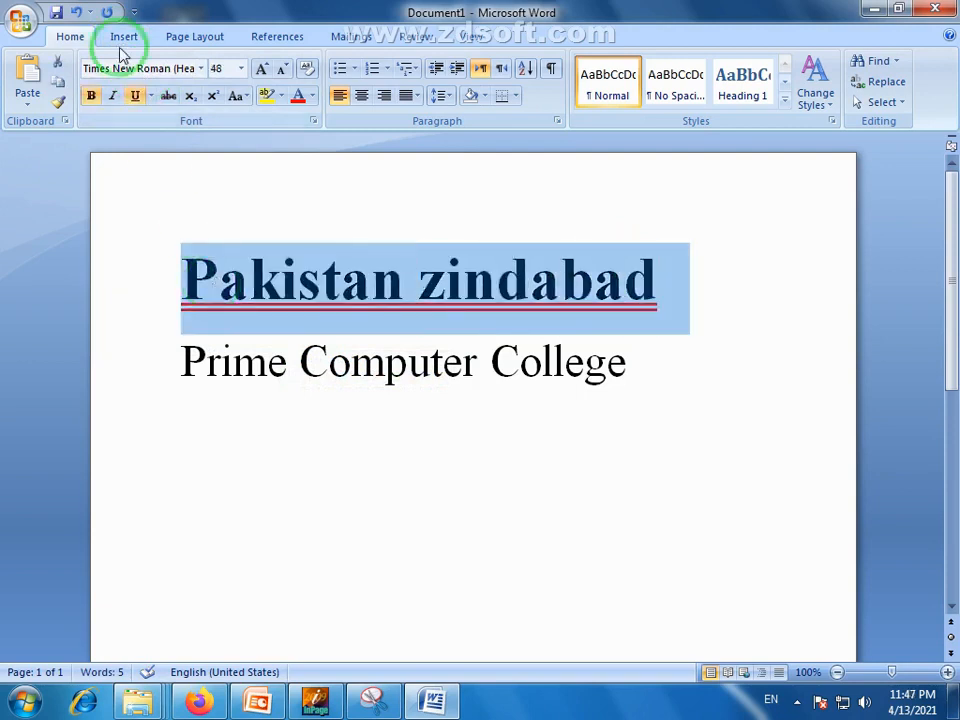
pyautogui.click(136, 100)
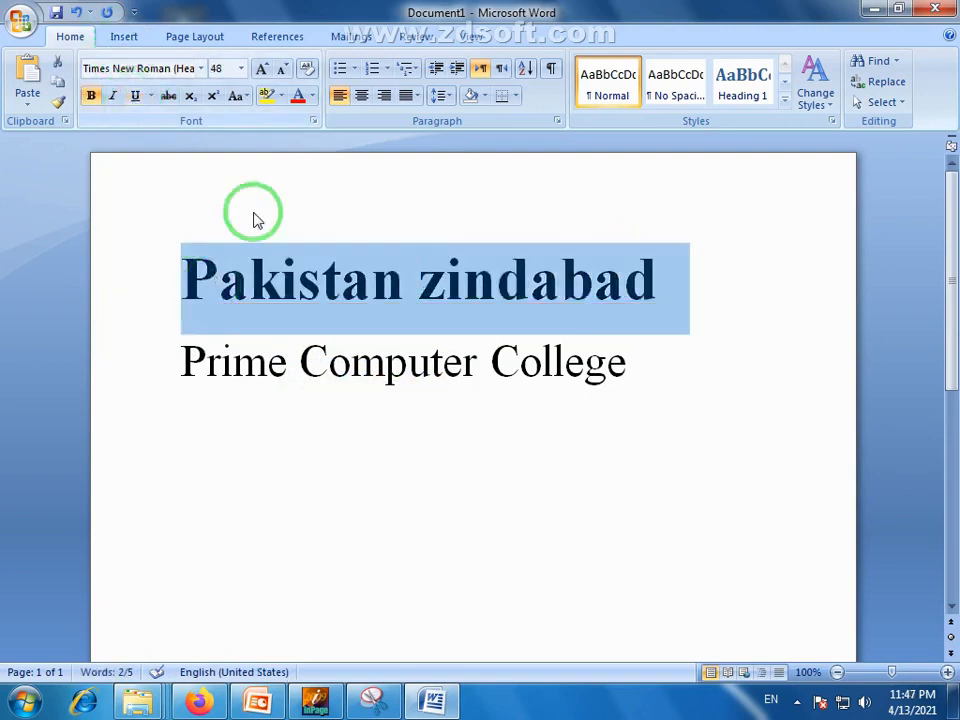
pyautogui.click(321, 274)
pyautogui.moveTo(710, 300); pyautogui.dragTo(267, 300)
pyautogui.click(92, 97)
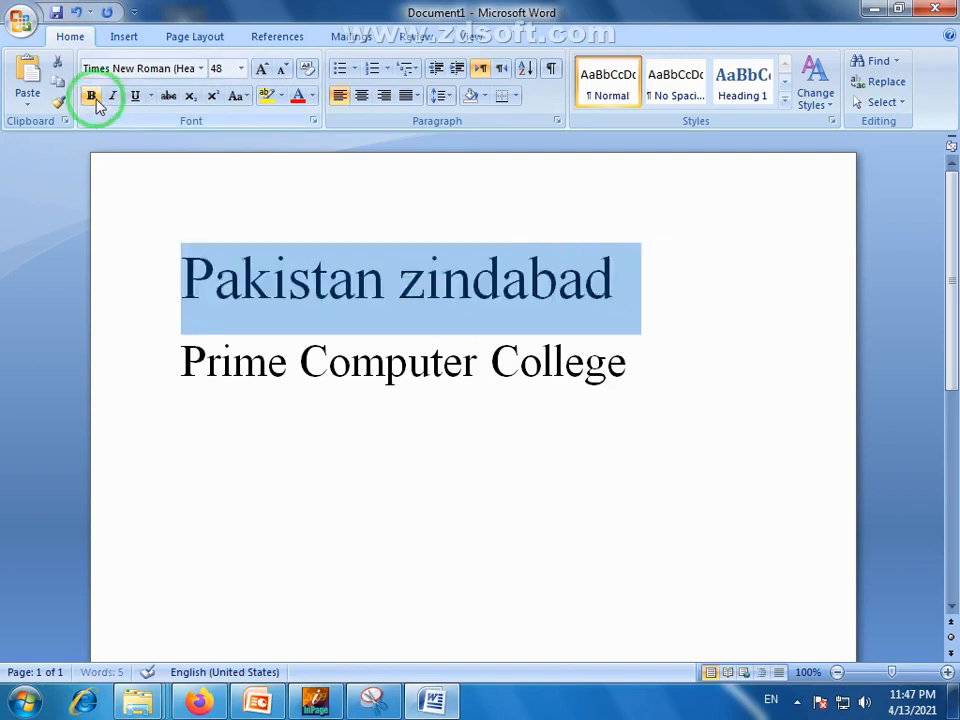
pyautogui.click(491, 364)
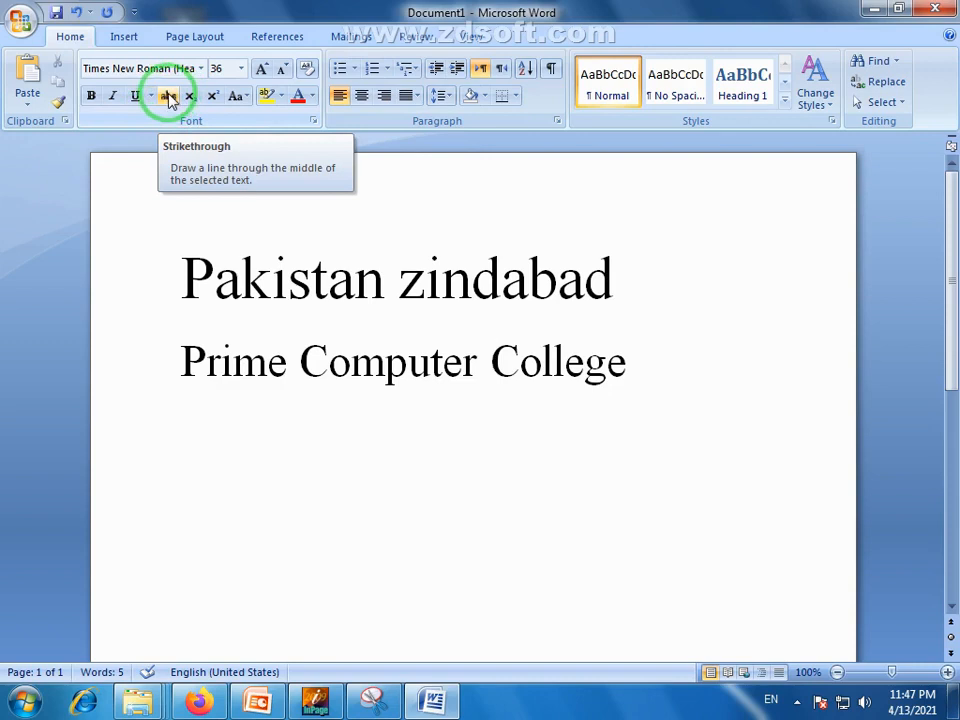
# Apply strikethrough to the word "zindabad" in the first line and clear the selection.
pyautogui.click(272, 272)
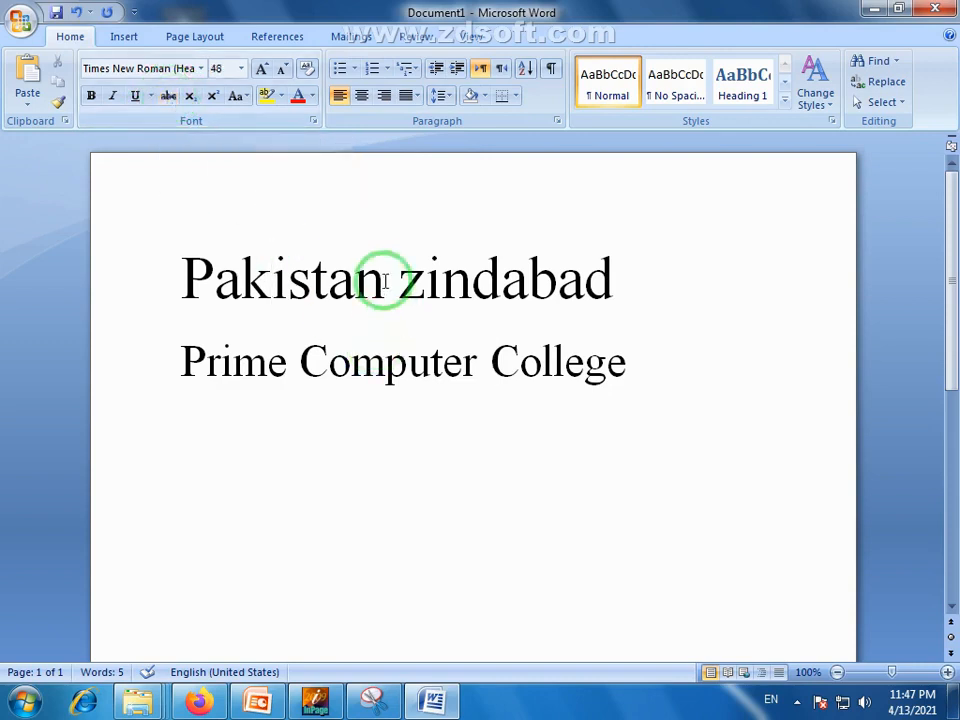
pyautogui.moveTo(617, 277); pyautogui.dragTo(398, 285)
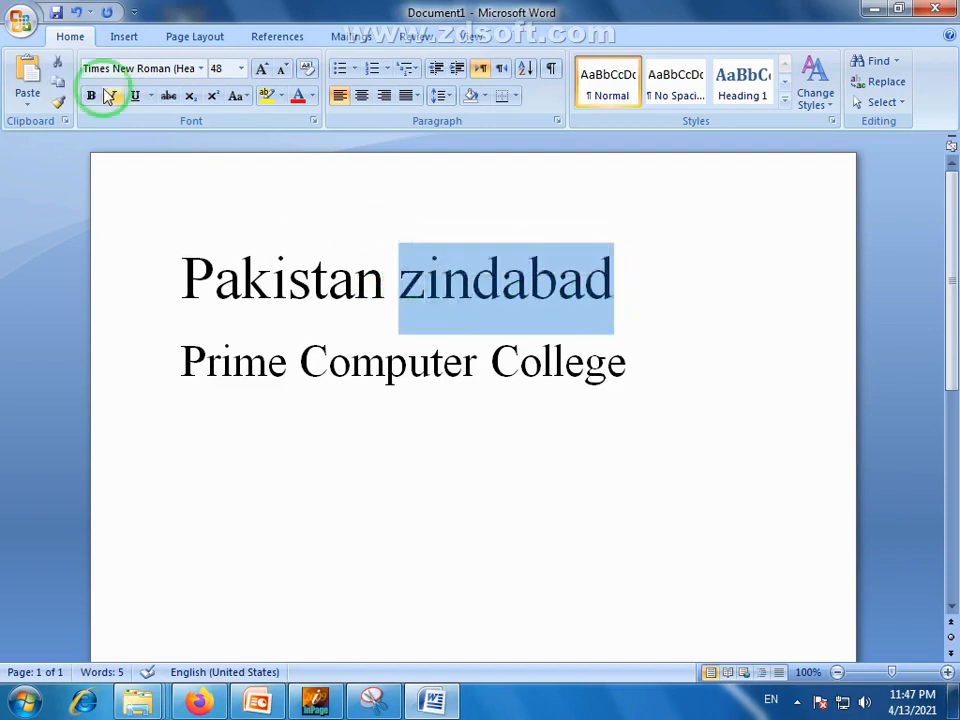
pyautogui.click(170, 96)
pyautogui.click(394, 300)
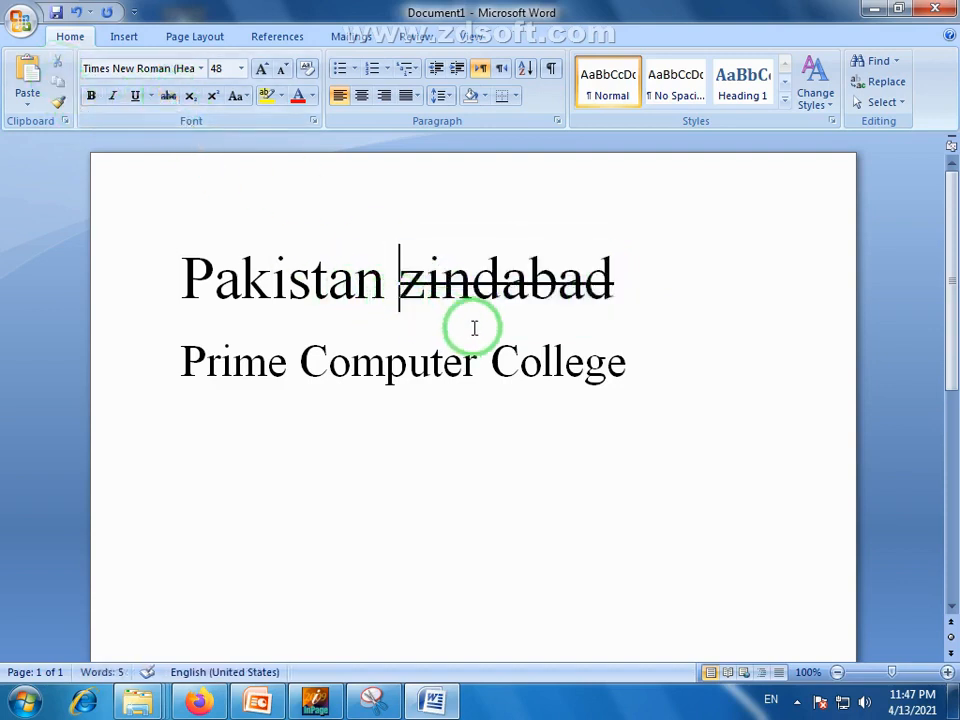
# Apply a double underline to the word "Pakistan", set the underline color to Automatic and clear the selection.
pyautogui.moveTo(378, 285); pyautogui.dragTo(196, 287)
pyautogui.click(135, 96)
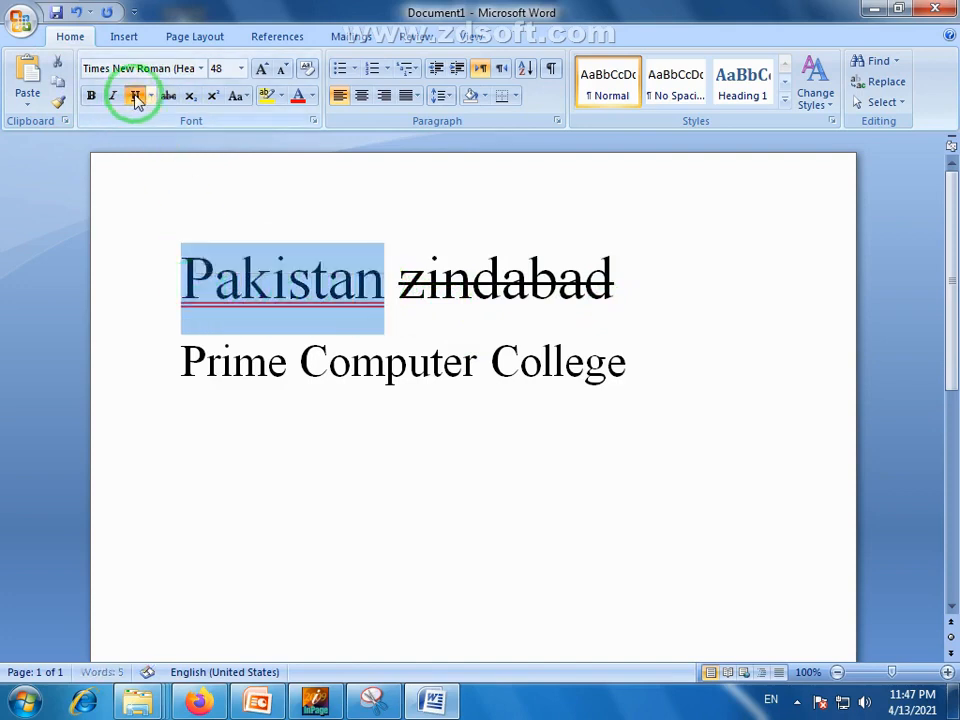
pyautogui.click(149, 96)
pyautogui.moveTo(200, 337)
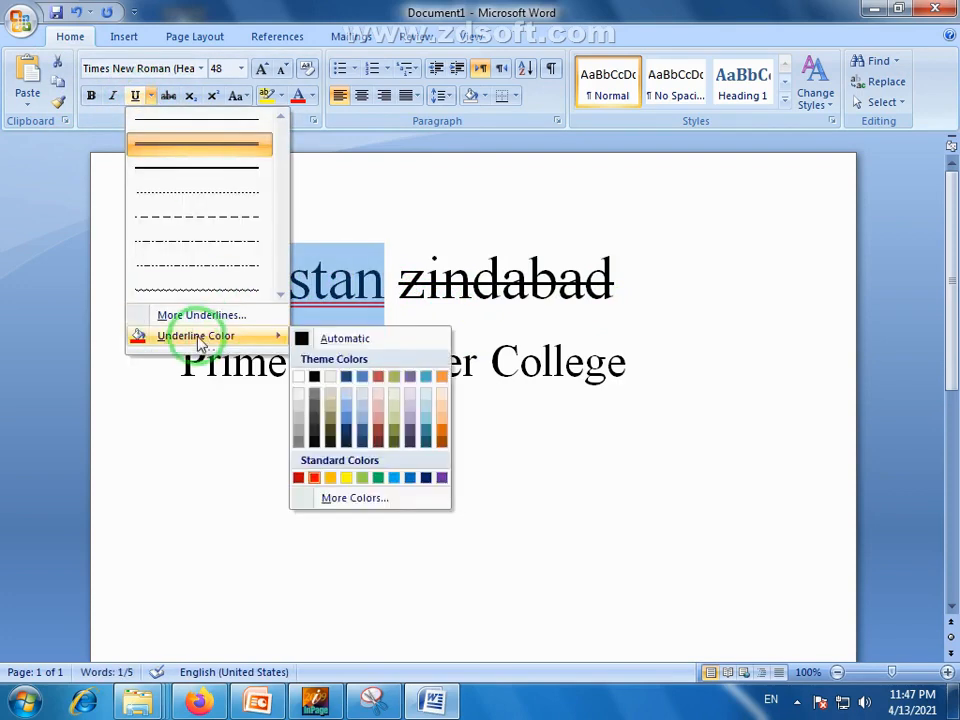
pyautogui.click(306, 339)
pyautogui.click(378, 292)
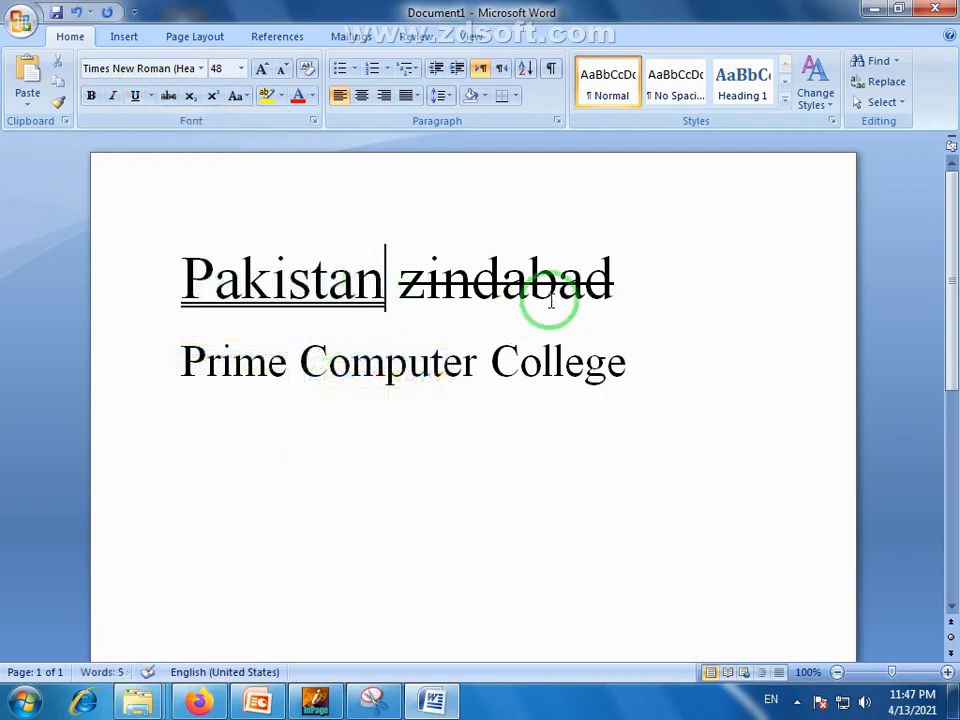
# Select "Pakistan" and "zindabad" in turn to compare the underline with the strikethrough, clearing the selection each time.
pyautogui.moveTo(380, 286); pyautogui.dragTo(241, 283)
pyautogui.click(424, 283)
pyautogui.moveTo(616, 281); pyautogui.dragTo(405, 283)
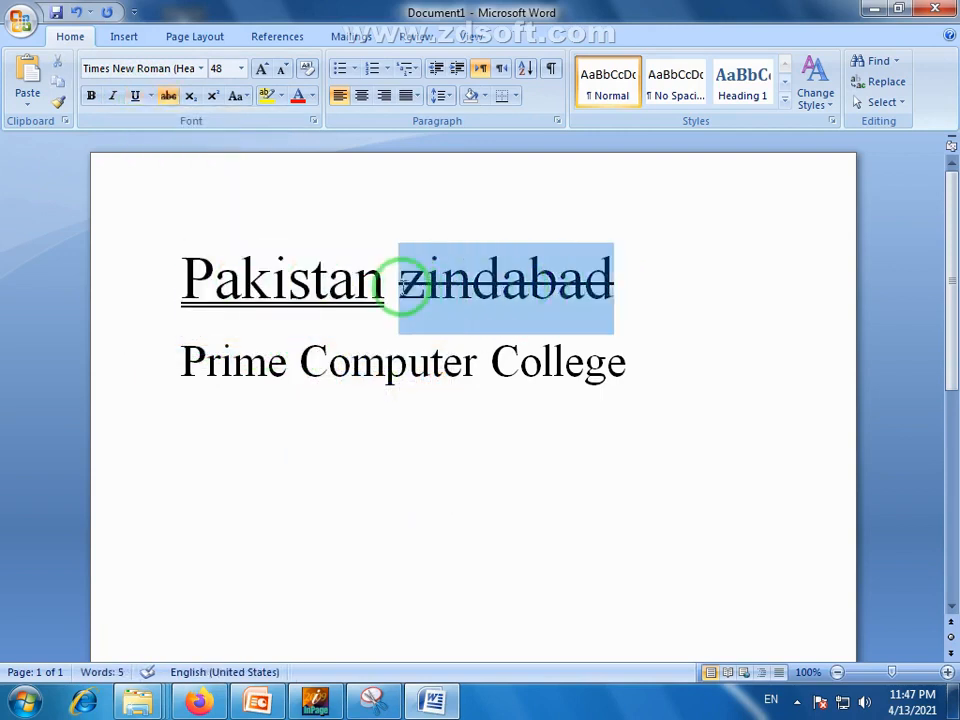
pyautogui.click(619, 285)
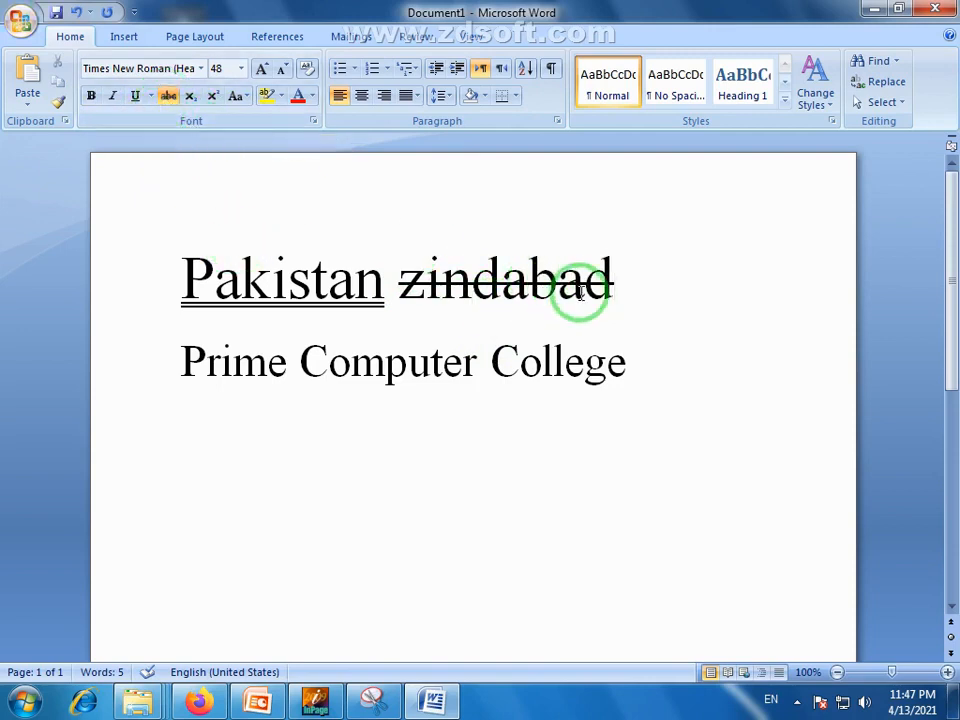
pyautogui.moveTo(618, 282); pyautogui.dragTo(402, 285)
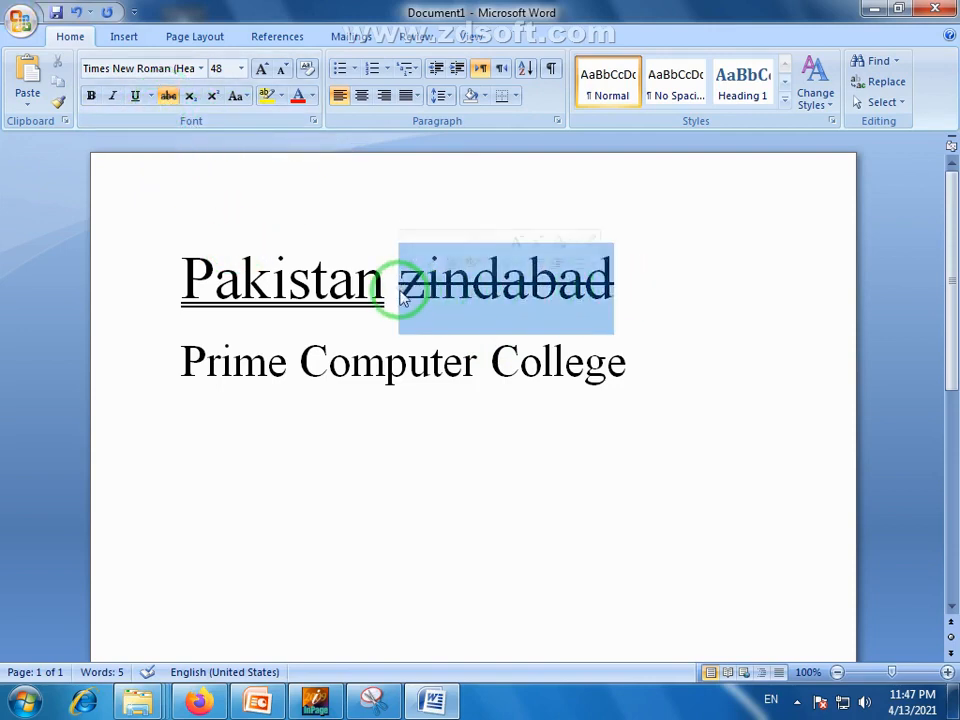
pyautogui.click(400, 302)
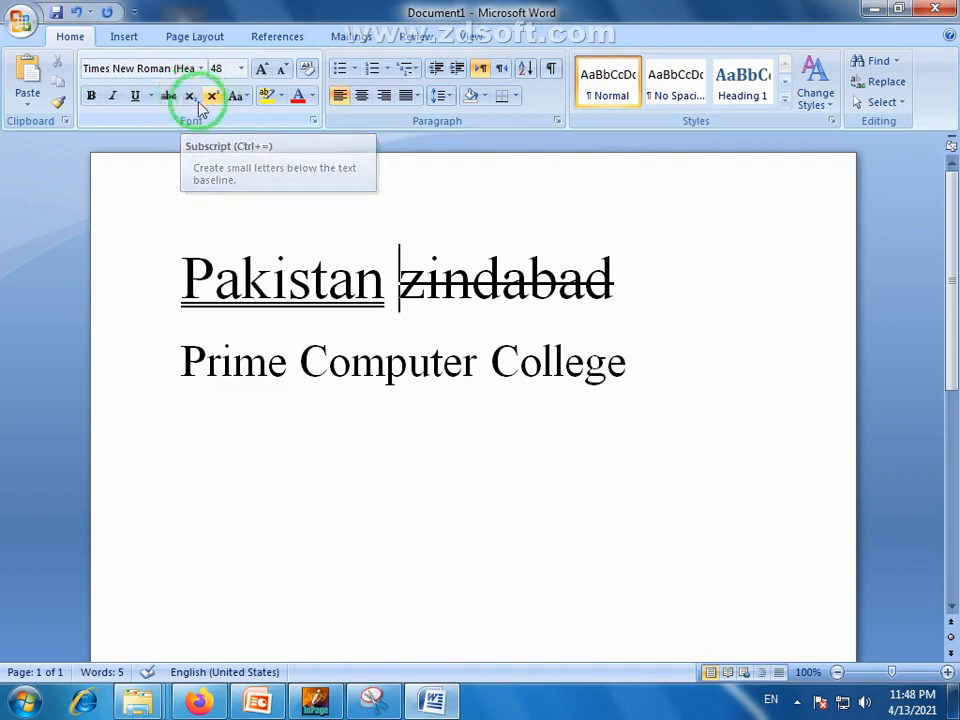
# Enter "H2O" on a new line below "Prime Computer College" and center it.
pyautogui.click(636, 350)
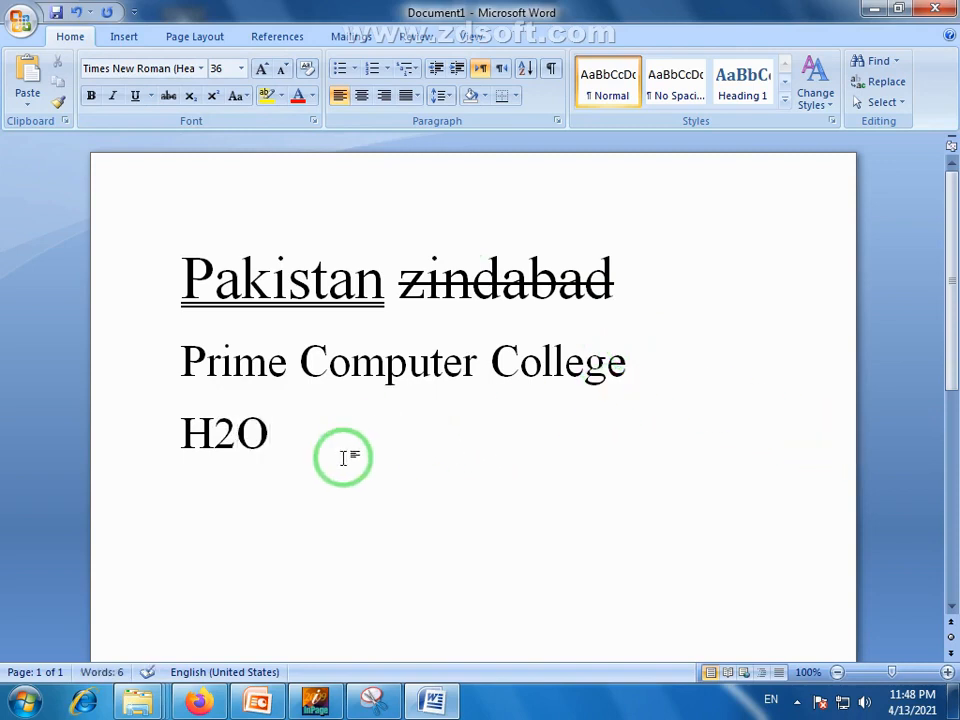
pyautogui.doubleClick(253, 435)
pyautogui.click(363, 97)
pyautogui.click(414, 462)
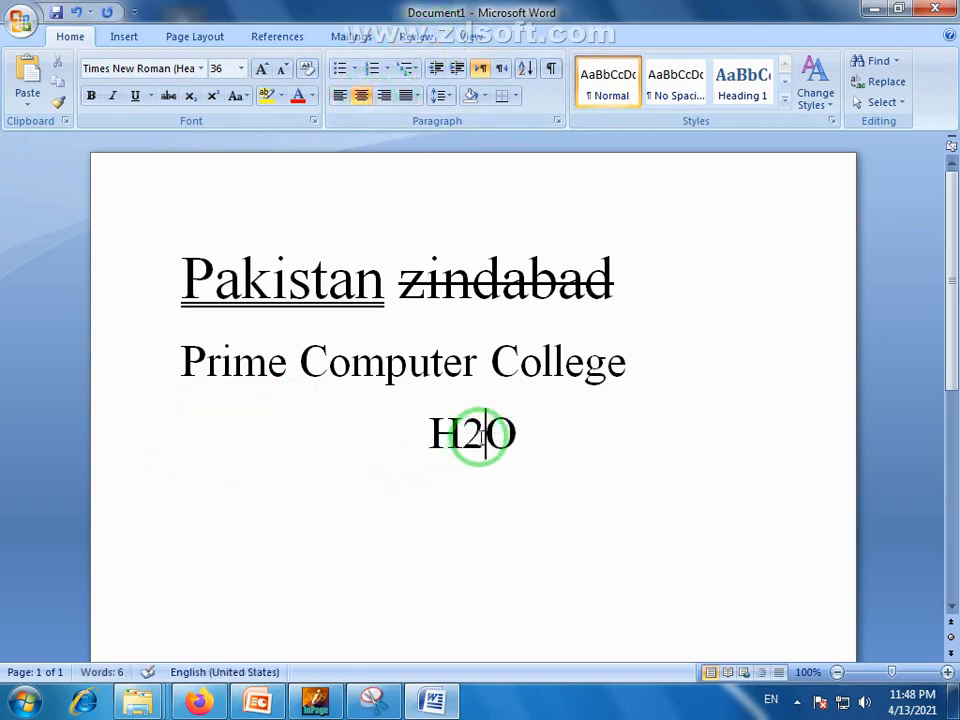
# Make the 2 in "H2O" subscript and reselect the character to check its formatting.
pyautogui.moveTo(482, 437); pyautogui.dragTo(466, 437)
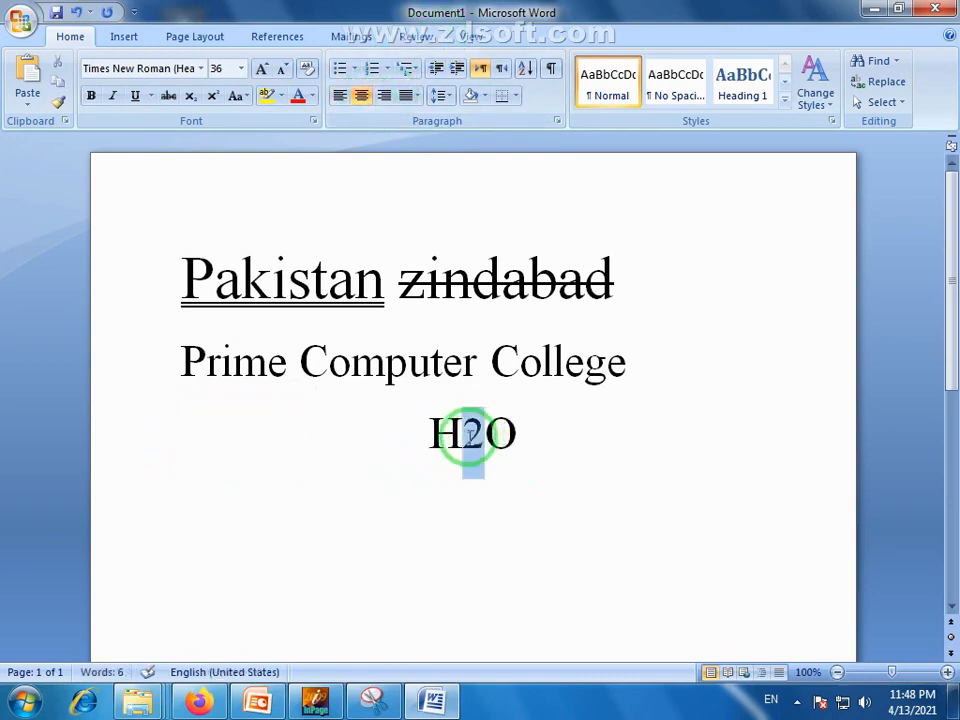
pyautogui.click(190, 96)
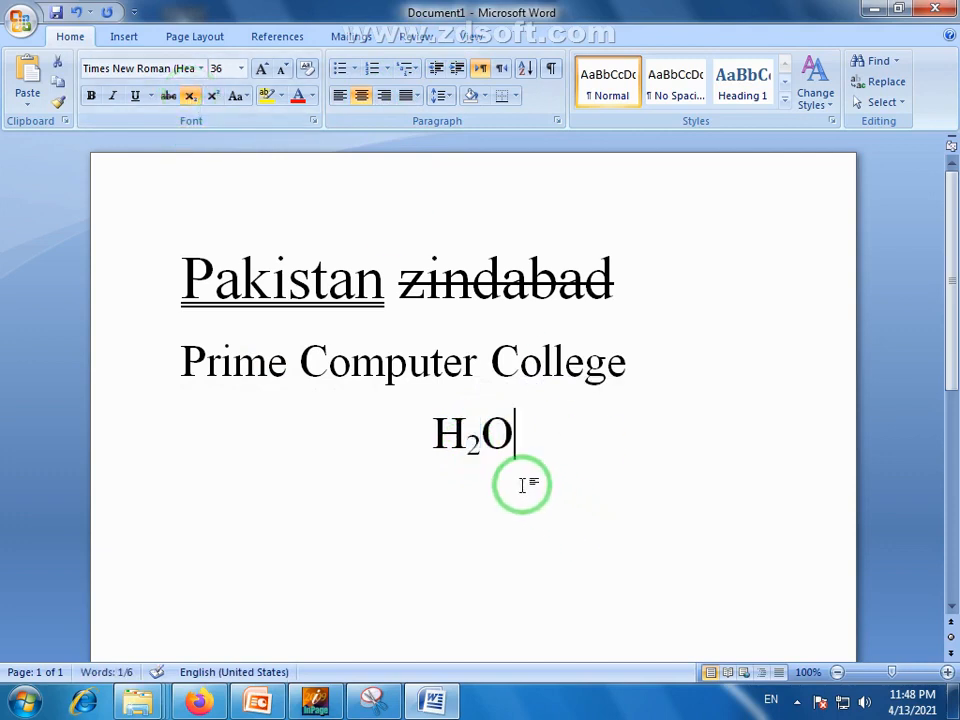
pyautogui.click(500, 438)
pyautogui.moveTo(480, 444); pyautogui.dragTo(508, 432)
pyautogui.click(462, 452)
pyautogui.click(511, 480)
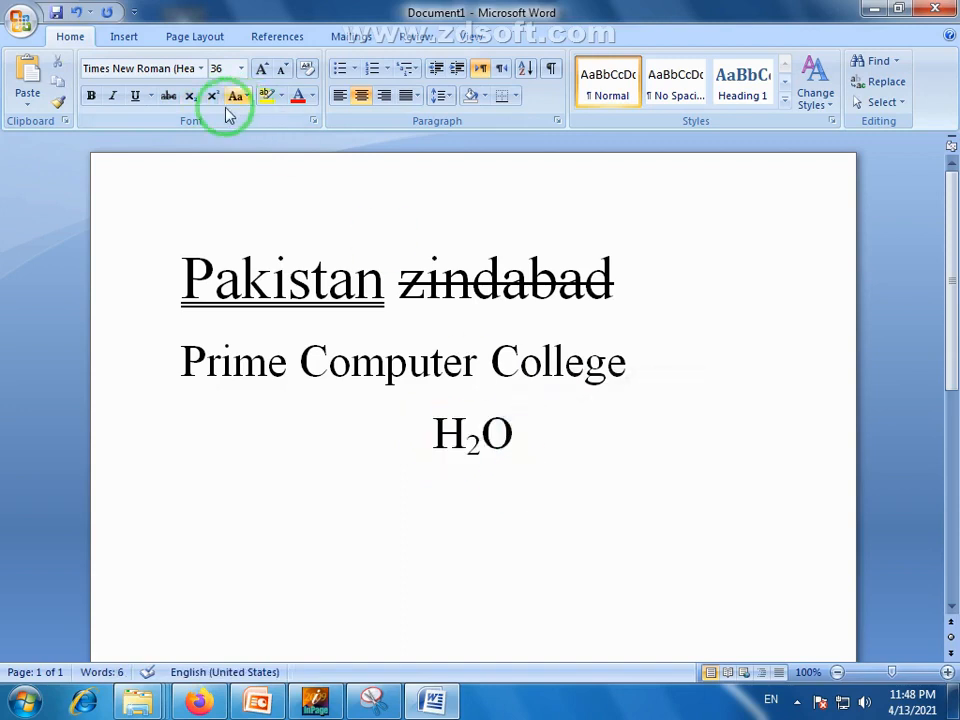
pyautogui.moveTo(481, 444); pyautogui.dragTo(472, 441)
pyautogui.click(190, 96)
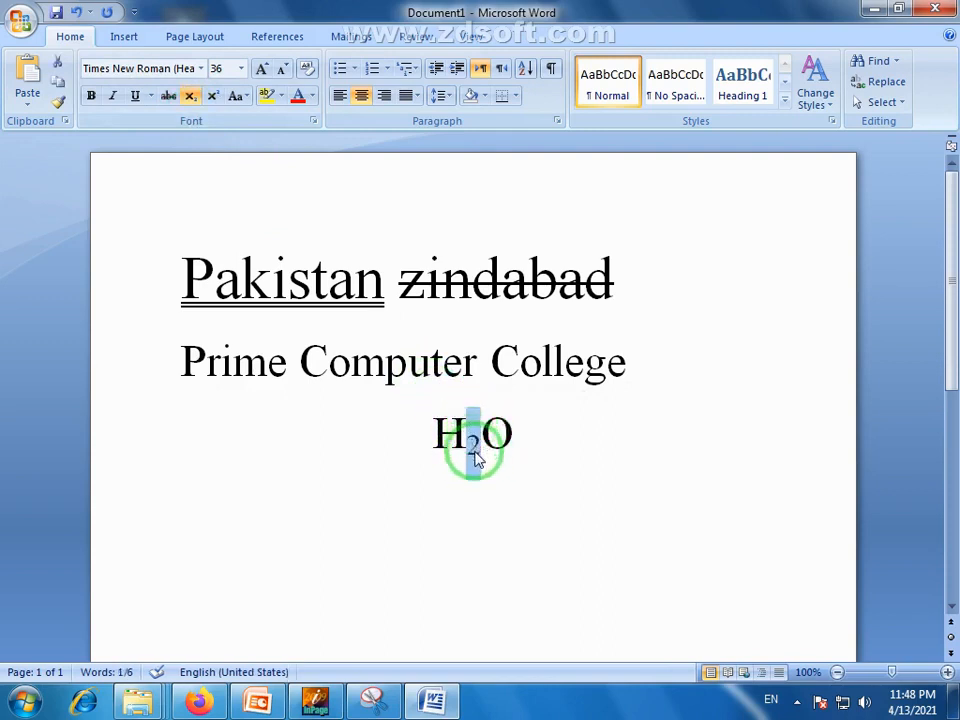
pyautogui.click(474, 440)
pyautogui.hotkey('shift', 'Left')
# Enter "1ST" on a new line below the H2O formula and make the letters "ST" superscript.
pyautogui.click(527, 437)
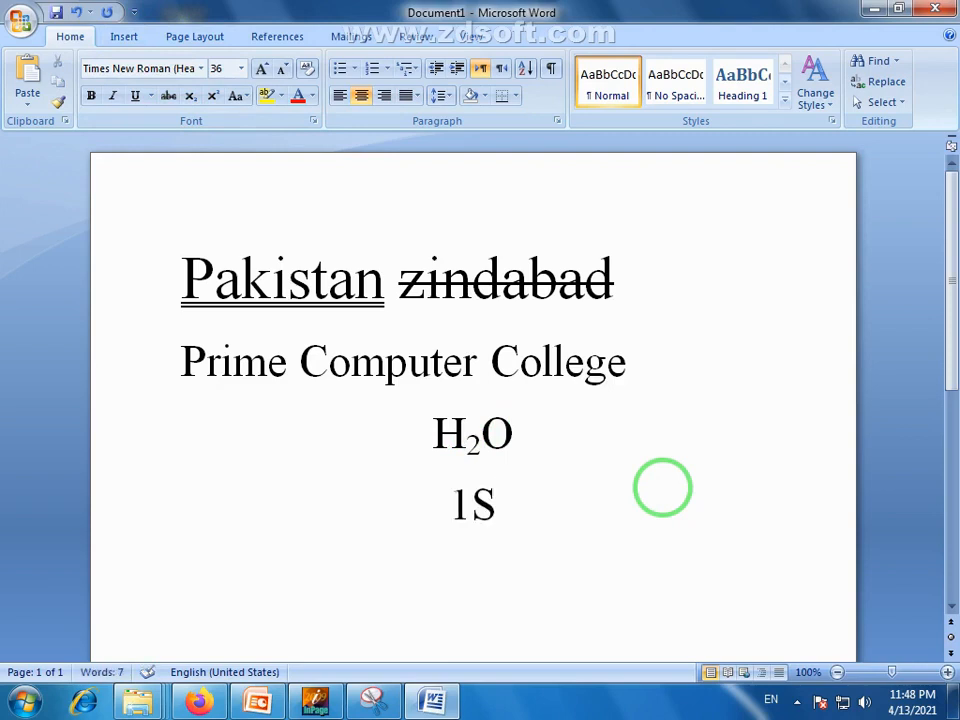
pyautogui.write('T')
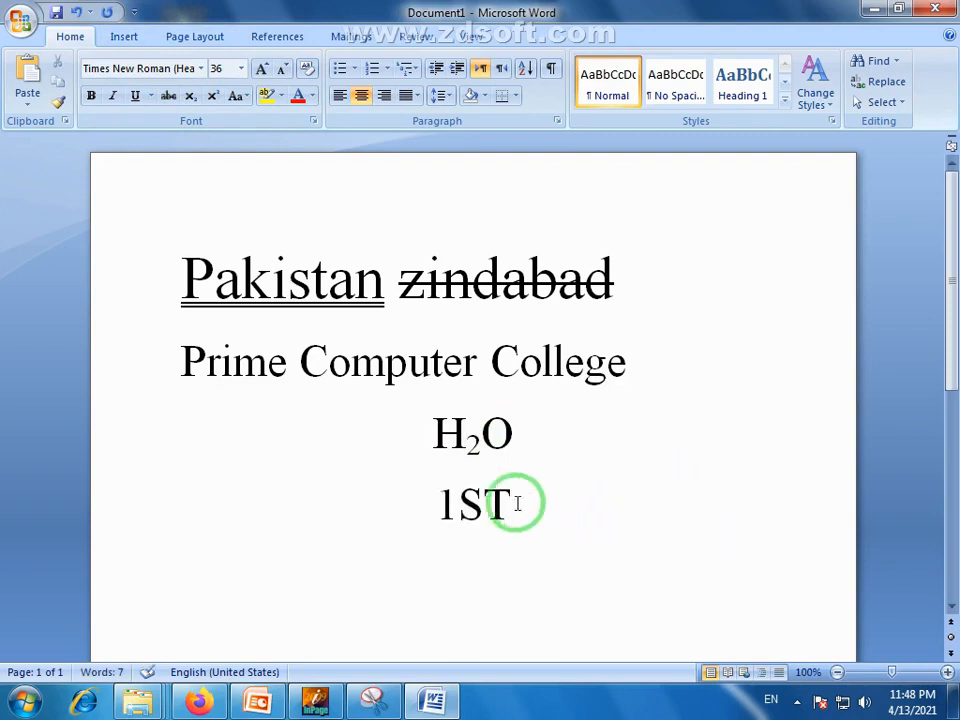
pyautogui.moveTo(508, 500); pyautogui.dragTo(468, 498)
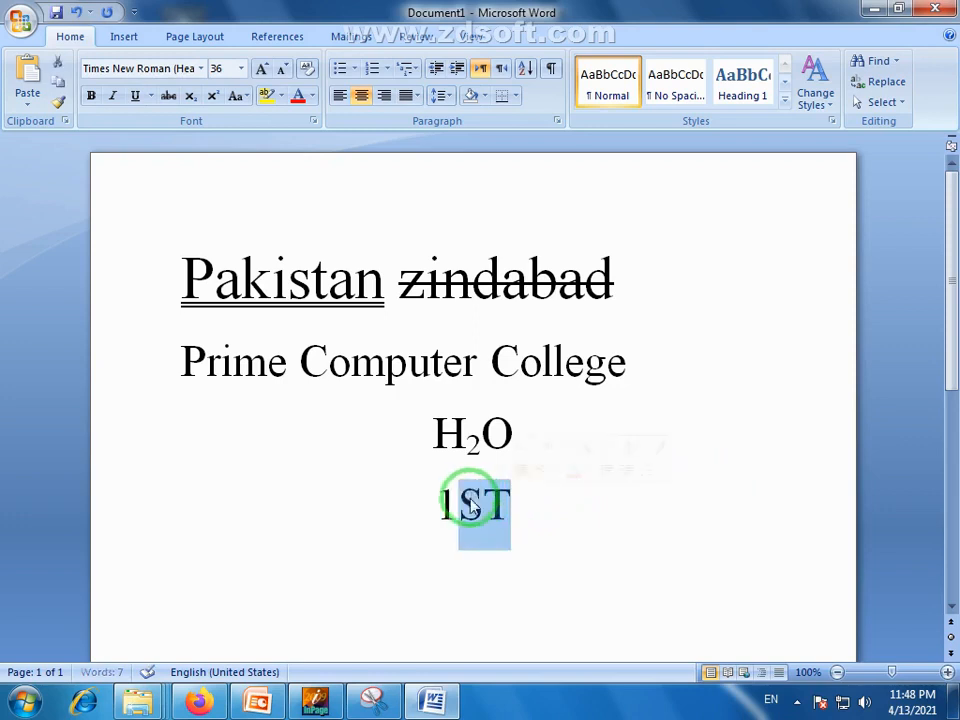
pyautogui.click(530, 516)
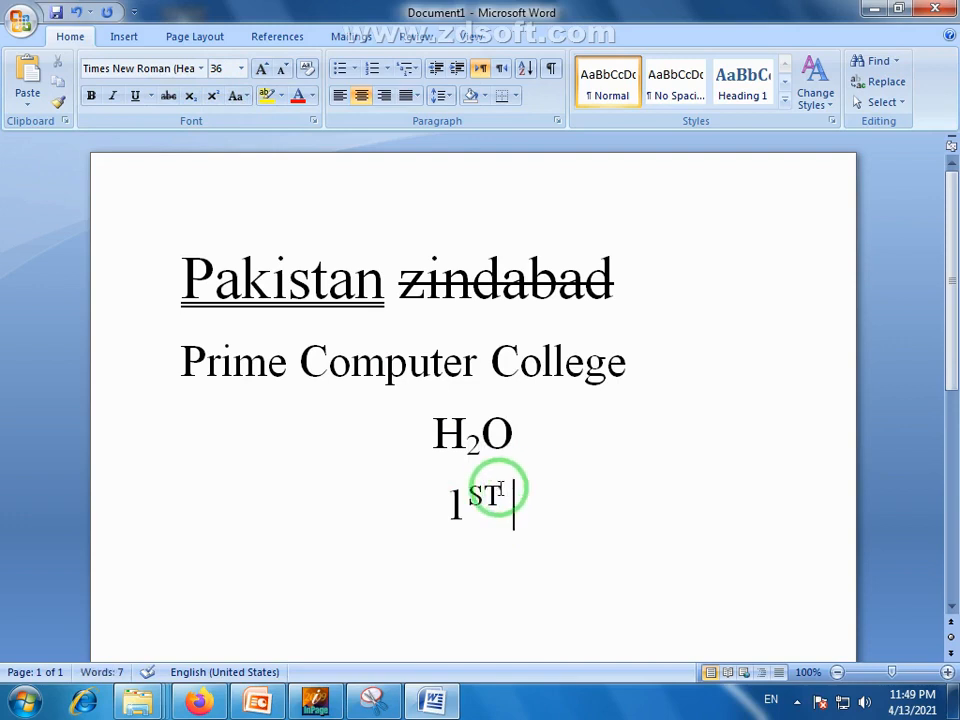
pyautogui.moveTo(501, 488); pyautogui.dragTo(475, 495)
pyautogui.click(214, 98)
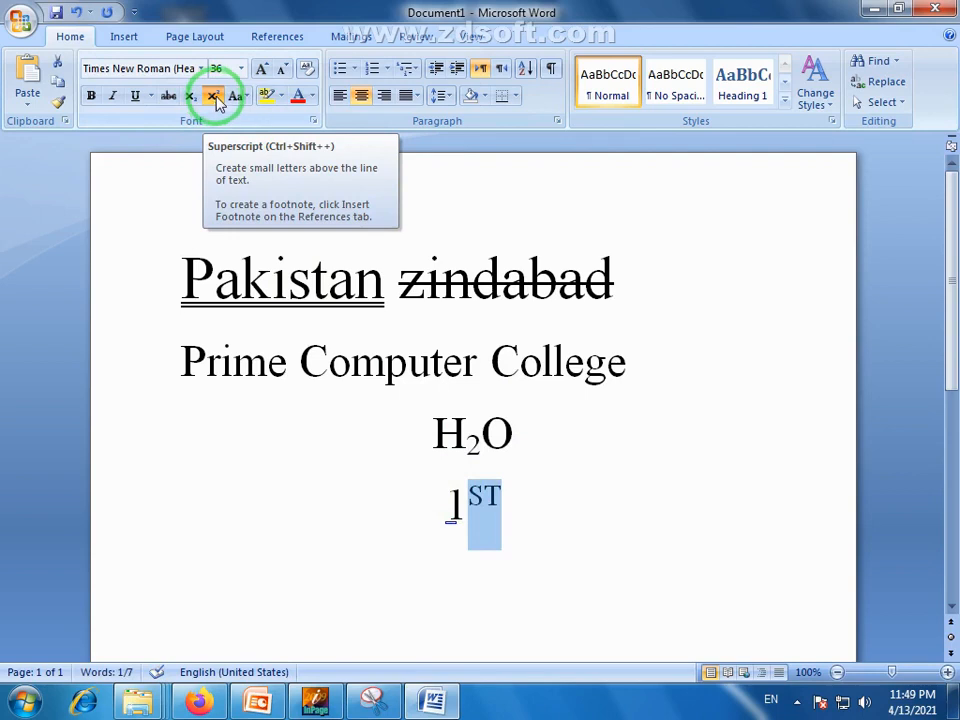
pyautogui.click(521, 515)
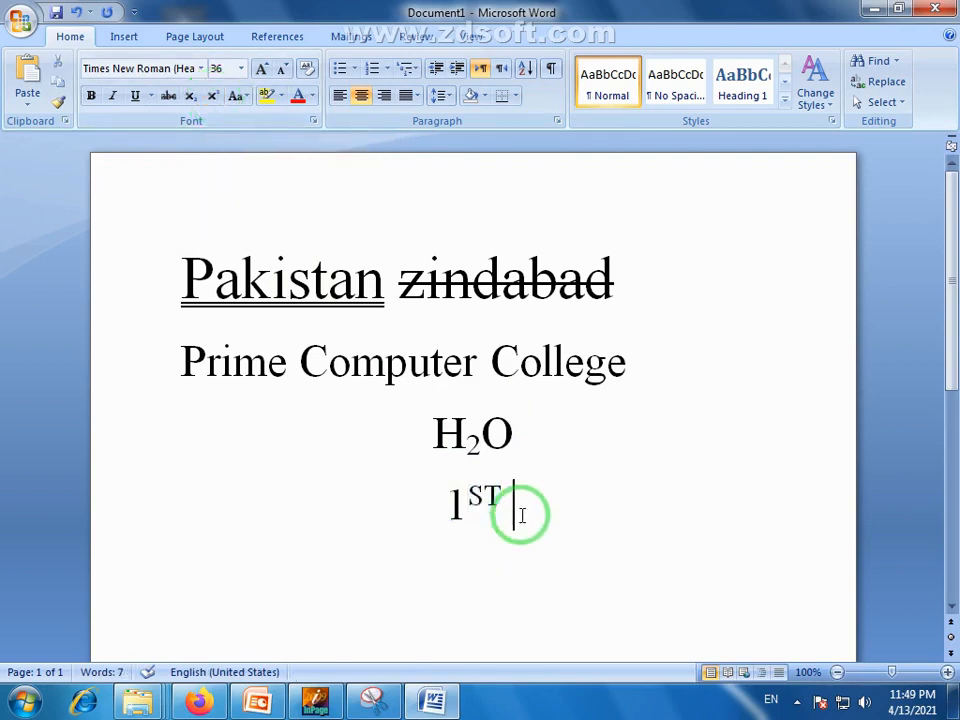
# Add "2ND" and "3RD" after "1ST" with their letters in superscript, and start a new line below.
pyautogui.write('2ND')
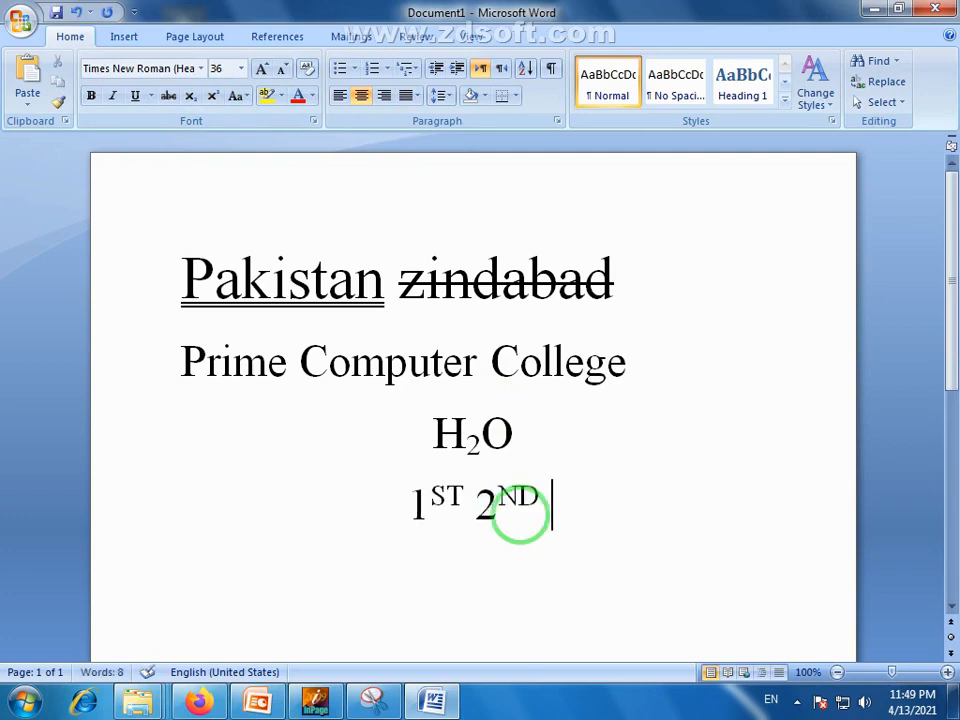
pyautogui.moveTo(531, 497); pyautogui.dragTo(503, 495)
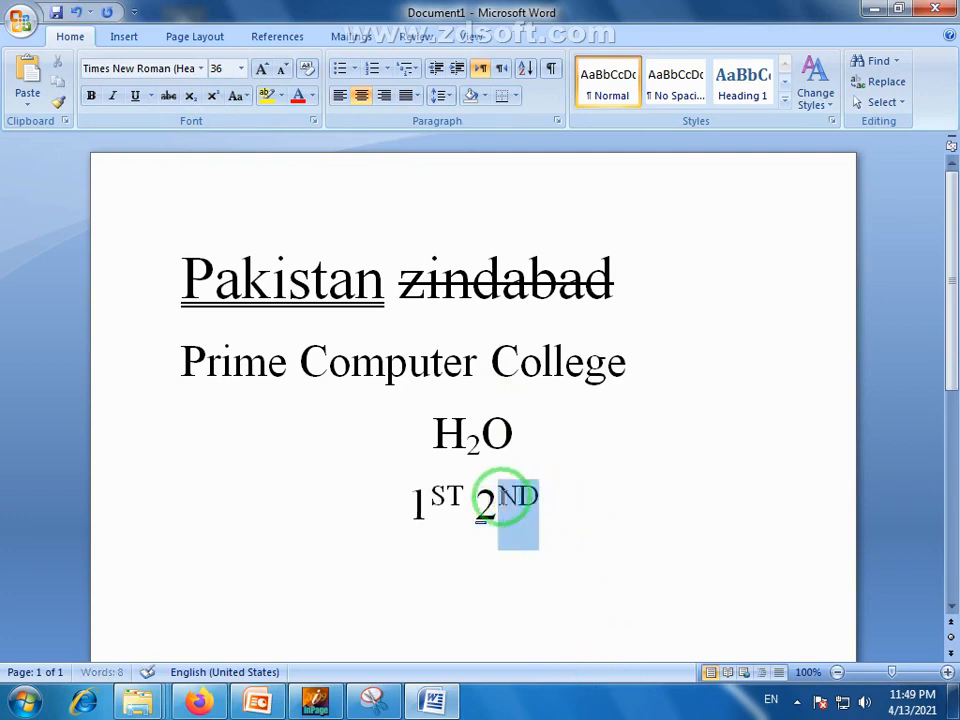
pyautogui.click(576, 512)
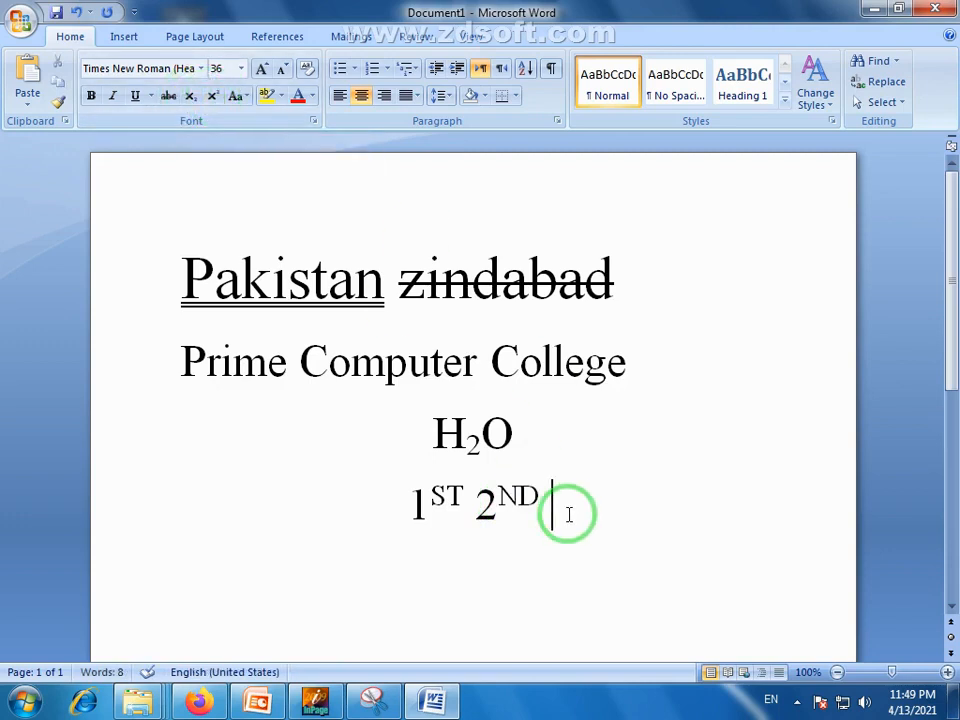
pyautogui.write('3RD')
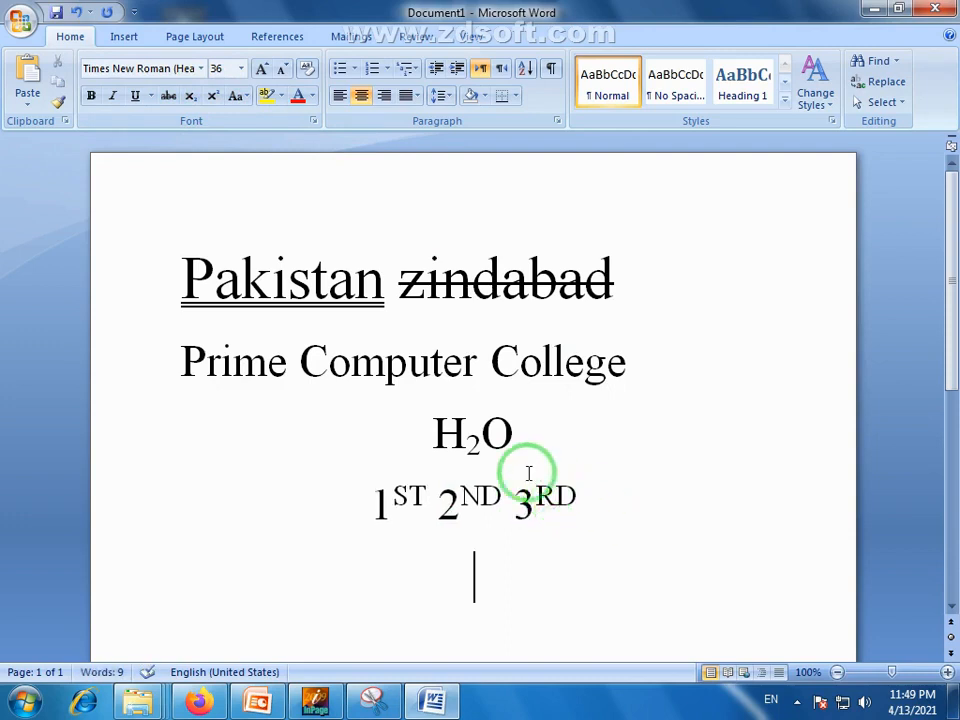
# Review the subscript in the H2O formula and the superscripts in the ordinals line by selecting each.
pyautogui.moveTo(510, 436); pyautogui.dragTo(454, 439)
pyautogui.click(473, 463)
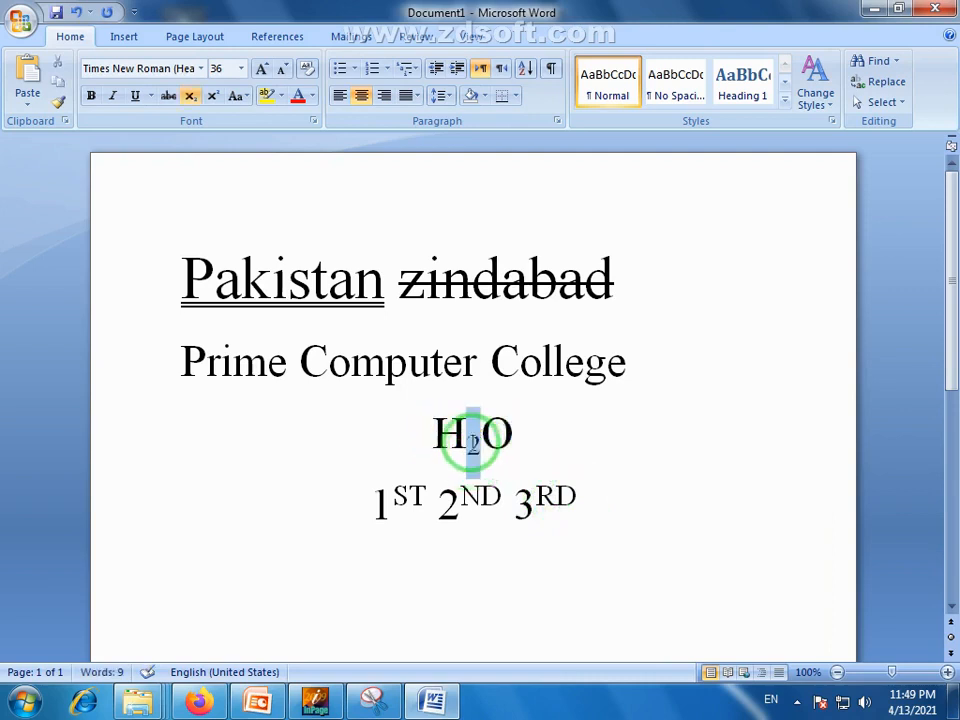
pyautogui.click(518, 495)
pyautogui.moveTo(590, 510); pyautogui.dragTo(392, 506)
pyautogui.click(469, 553)
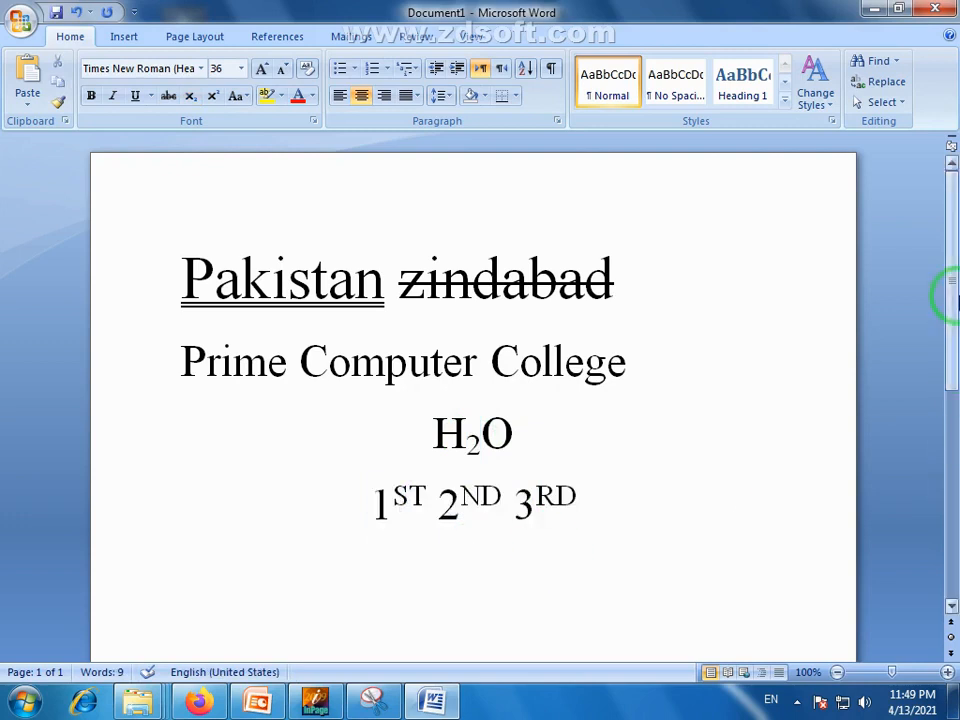
# View the Change Case options and close the list without choosing one.
pyautogui.scroll(-1, 943, 300)
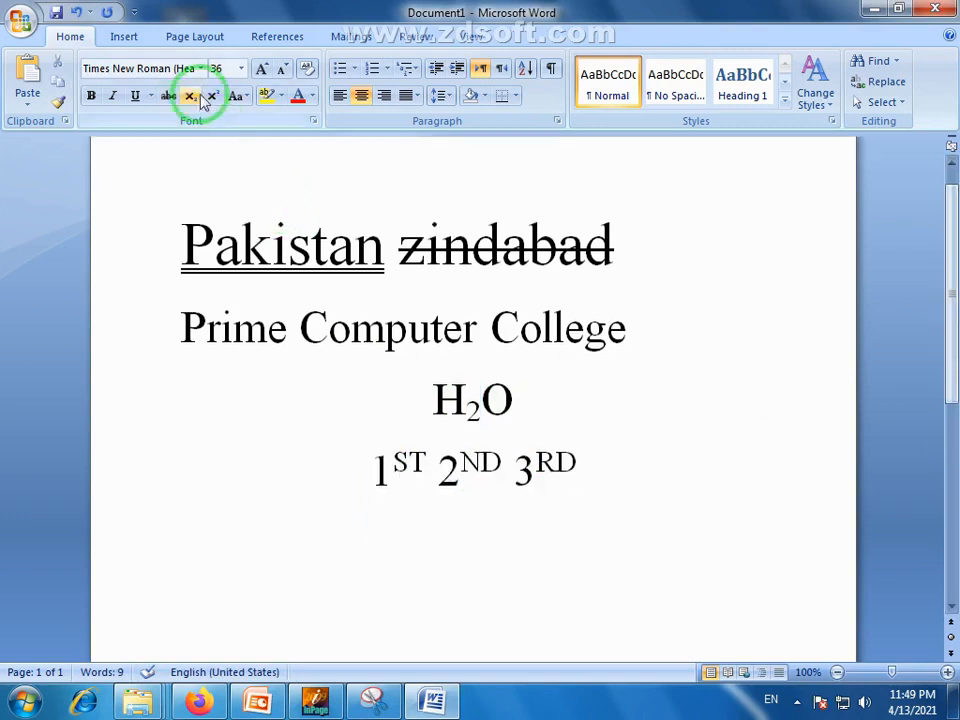
pyautogui.click(250, 99)
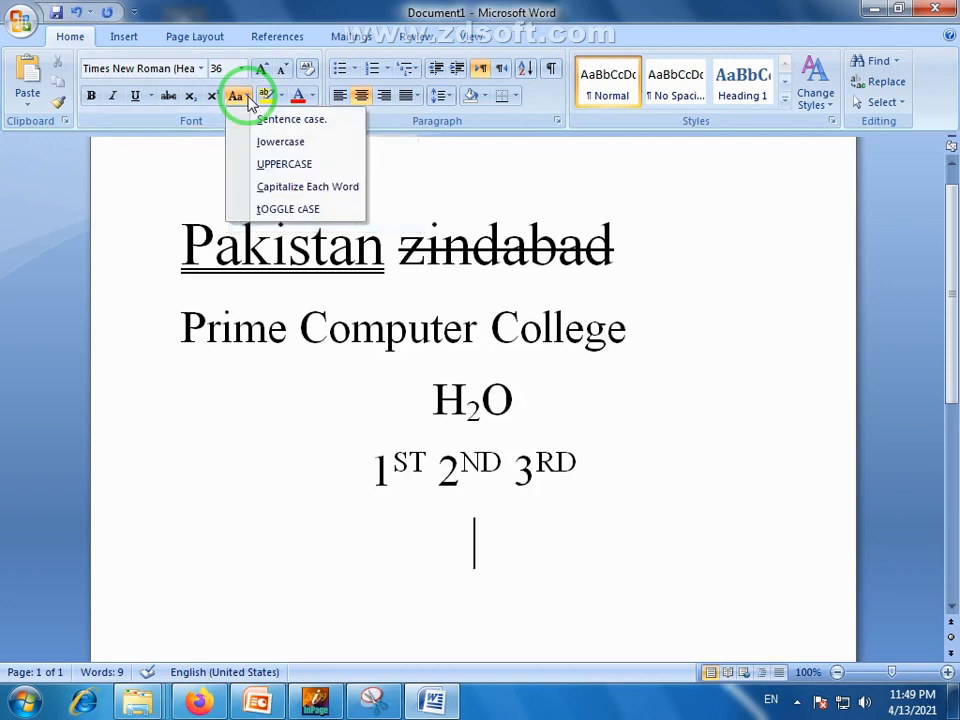
pyautogui.click(250, 99)
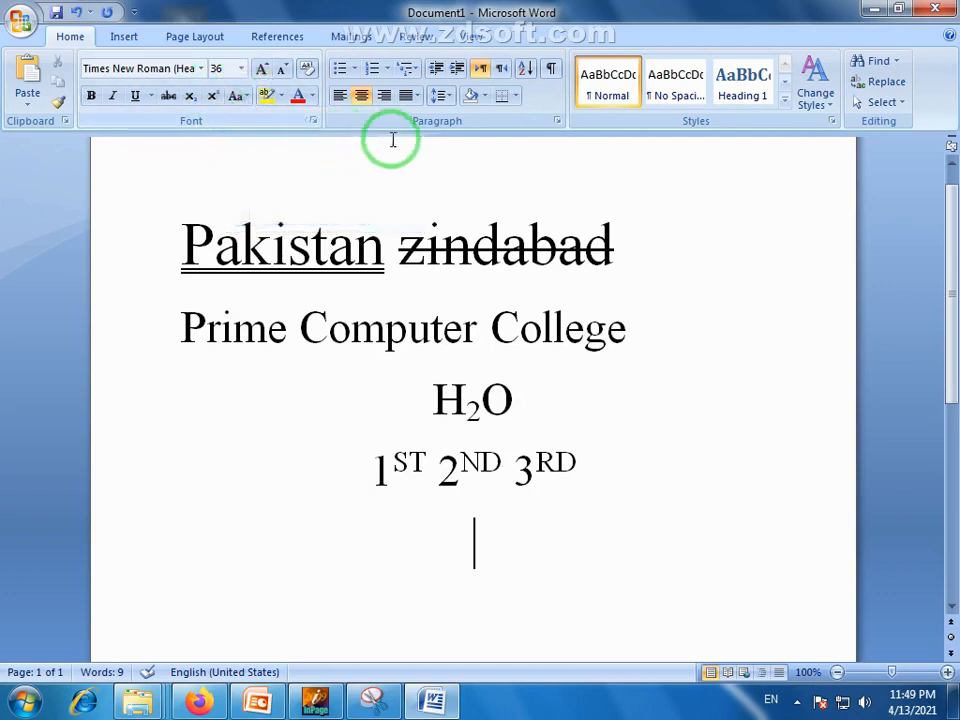
# Generate a sample paragraph of four sentences below the ordinals line by entering =rand(1,4).
pyautogui.moveTo(953, 383)
pyautogui.mouseDown()
pyautogui.moveTo(953, 409)
pyautogui.moveTo(953, 355)
pyautogui.moveTo(953, 384)
pyautogui.mouseUp()
pyautogui.click(362, 535)
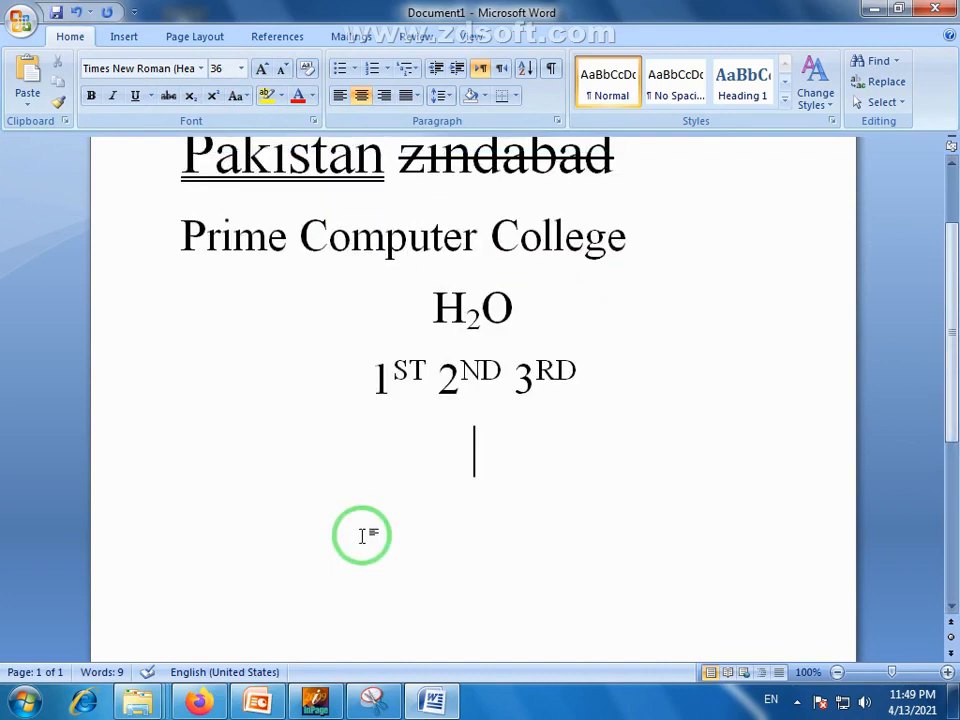
pyautogui.write('=RA')
pyautogui.press('BackSpace')
pyautogui.write('and(')
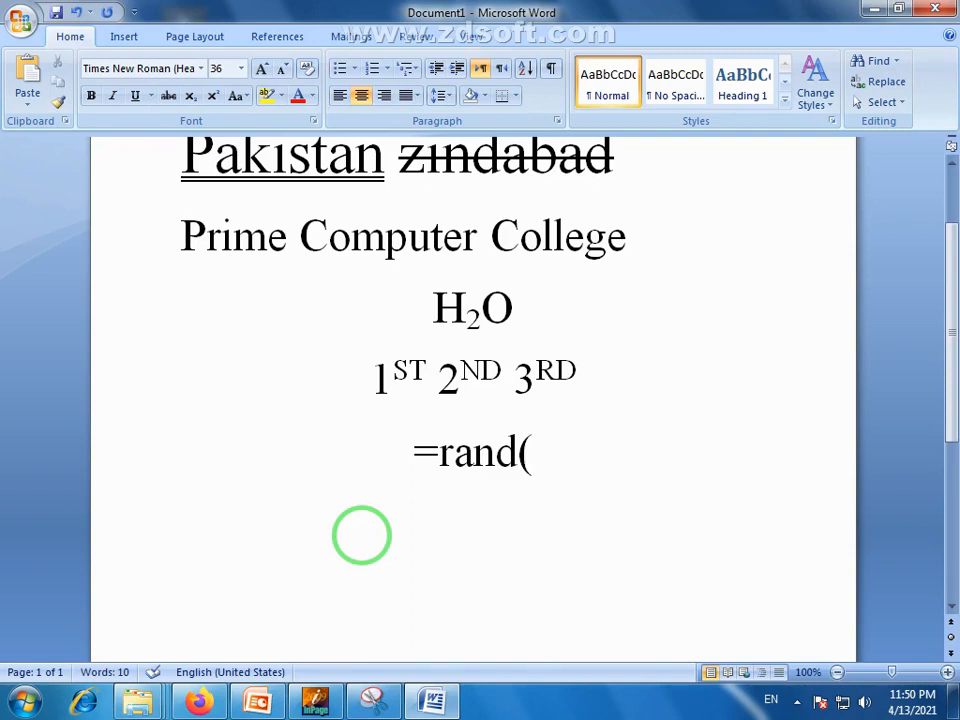
pyautogui.write('4')
pyautogui.press('BackSpace')
pyautogui.write('1')
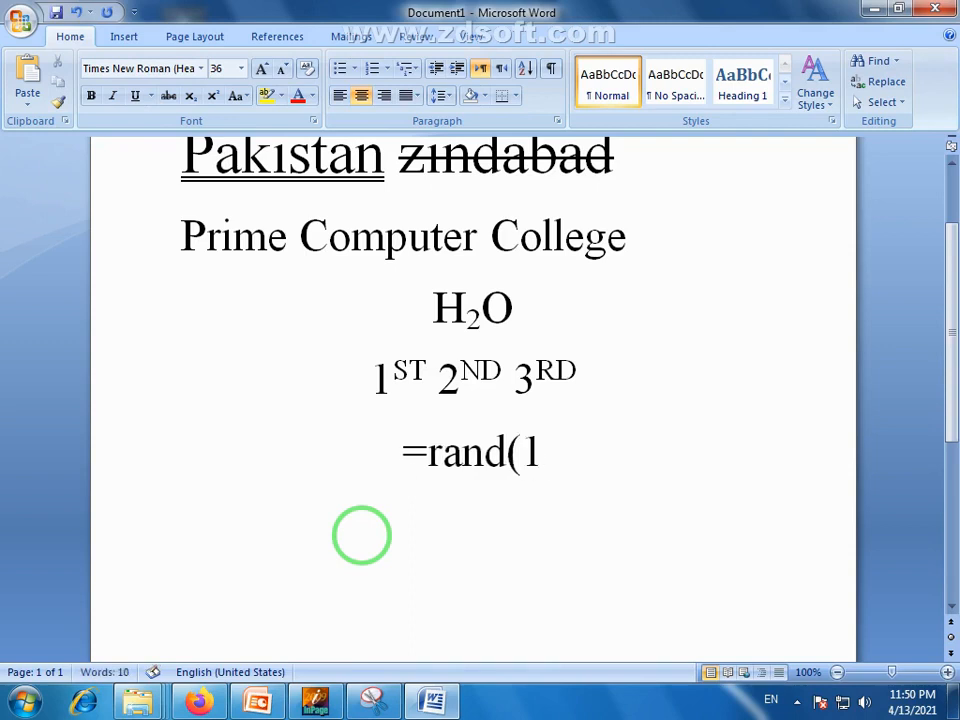
pyautogui.write(',4)')
pyautogui.press('Return')
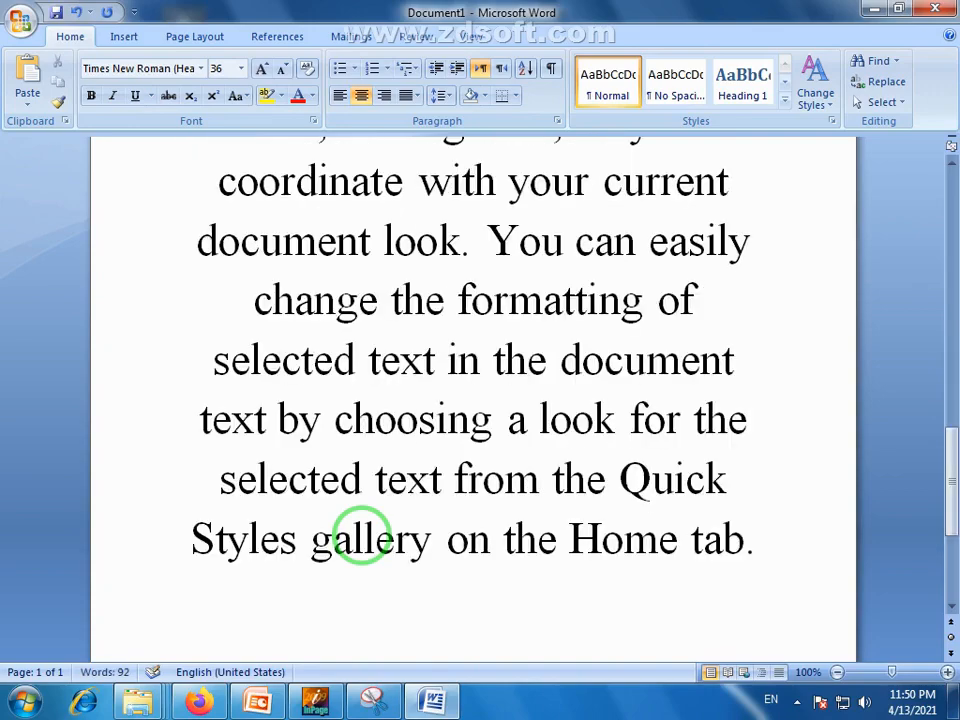
# Shrink the font of the whole document until the sample paragraph is at size 24.
pyautogui.moveTo(952, 440); pyautogui.dragTo(945, 268)
pyautogui.hotkey('ctrl', 'a')
pyautogui.click(280, 69)
pyautogui.click(280, 69)
pyautogui.click(476, 395)
# Review the generated sample paragraph by selecting it from beginning to end and clearing the selection.
pyautogui.moveTo(950, 443); pyautogui.dragTo(950, 377)
pyautogui.moveTo(182, 260); pyautogui.dragTo(666, 453)
pyautogui.click(666, 453)
pyautogui.moveTo(954, 489); pyautogui.dragTo(948, 397)
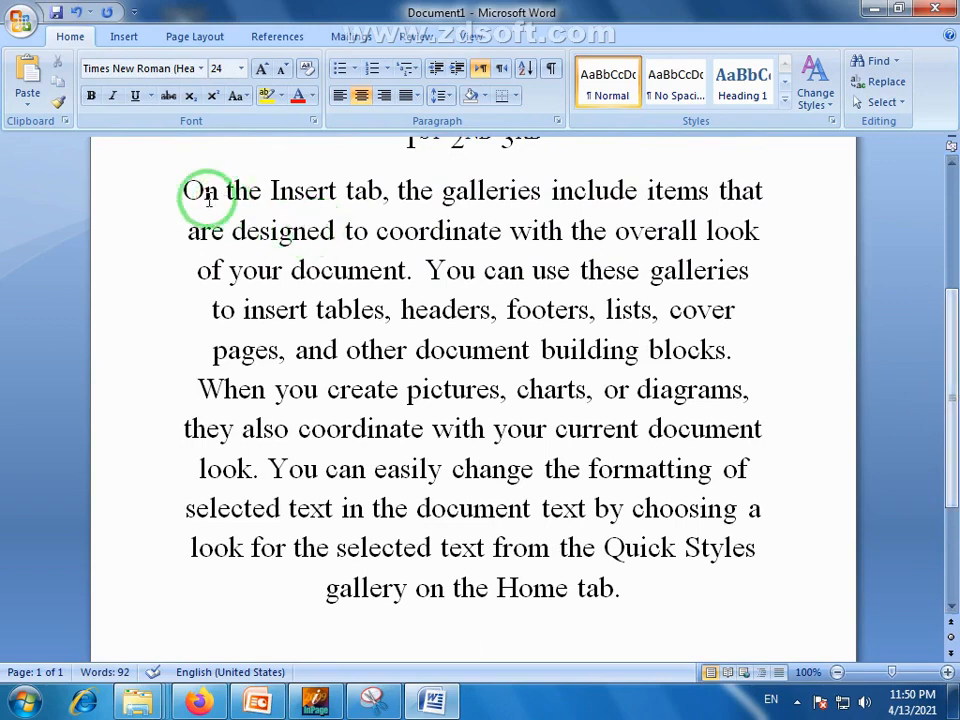
pyautogui.moveTo(182, 188); pyautogui.dragTo(656, 598)
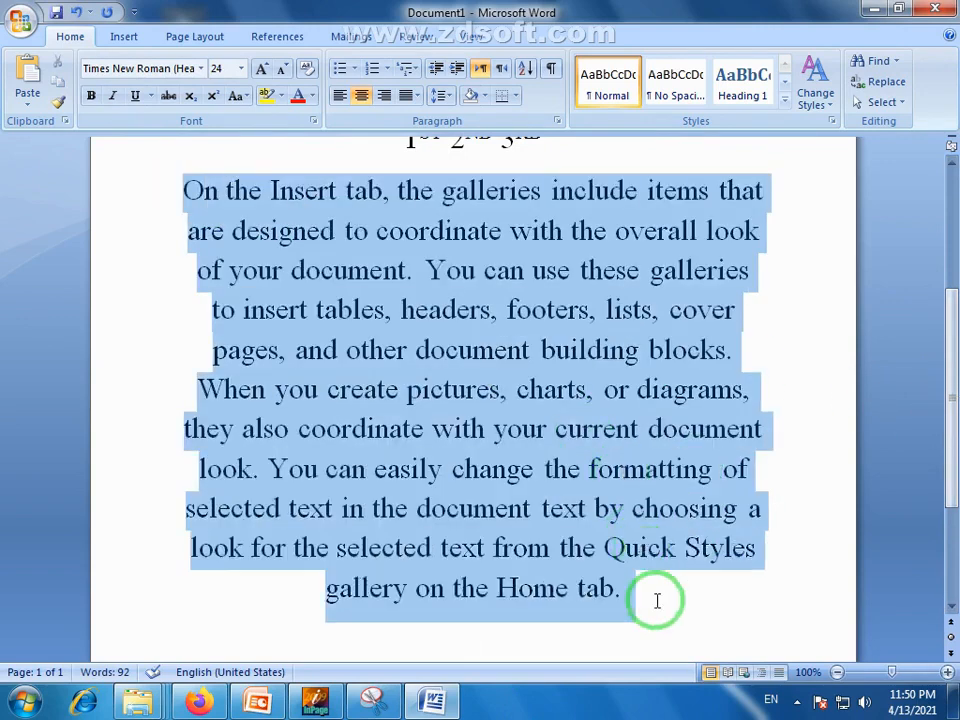
pyautogui.click(512, 398)
pyautogui.moveTo(182, 186); pyautogui.dragTo(629, 550)
pyautogui.click(630, 549)
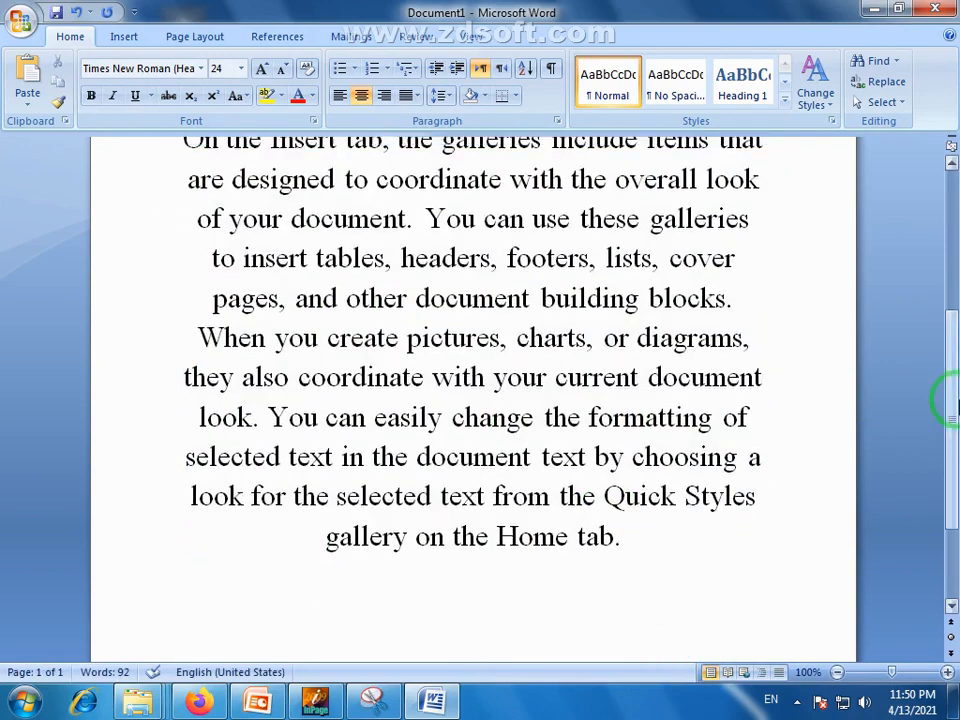
pyautogui.moveTo(953, 407); pyautogui.dragTo(953, 384)
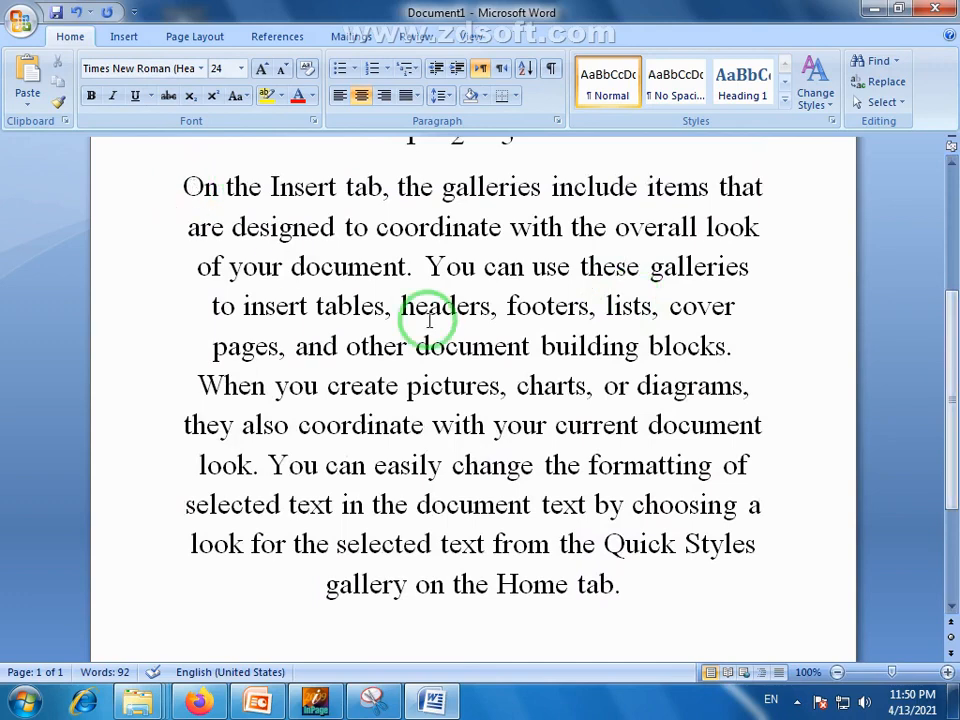
pyautogui.click(335, 262)
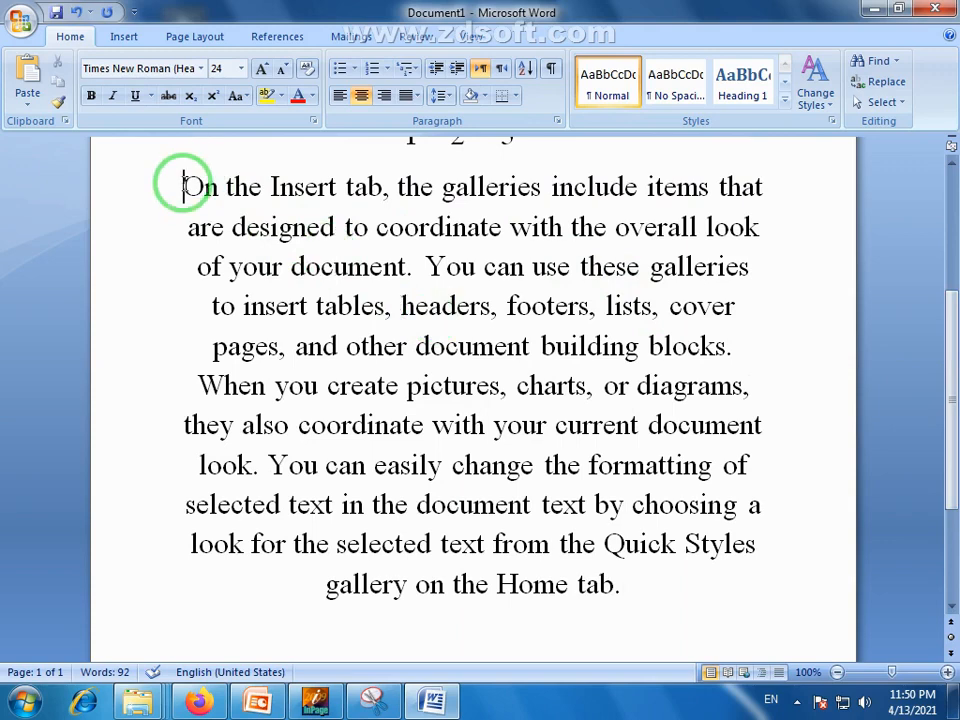
# Select the entire sample paragraph and change its case to UPPERCASE.
pyautogui.moveTo(183, 187); pyautogui.dragTo(627, 598)
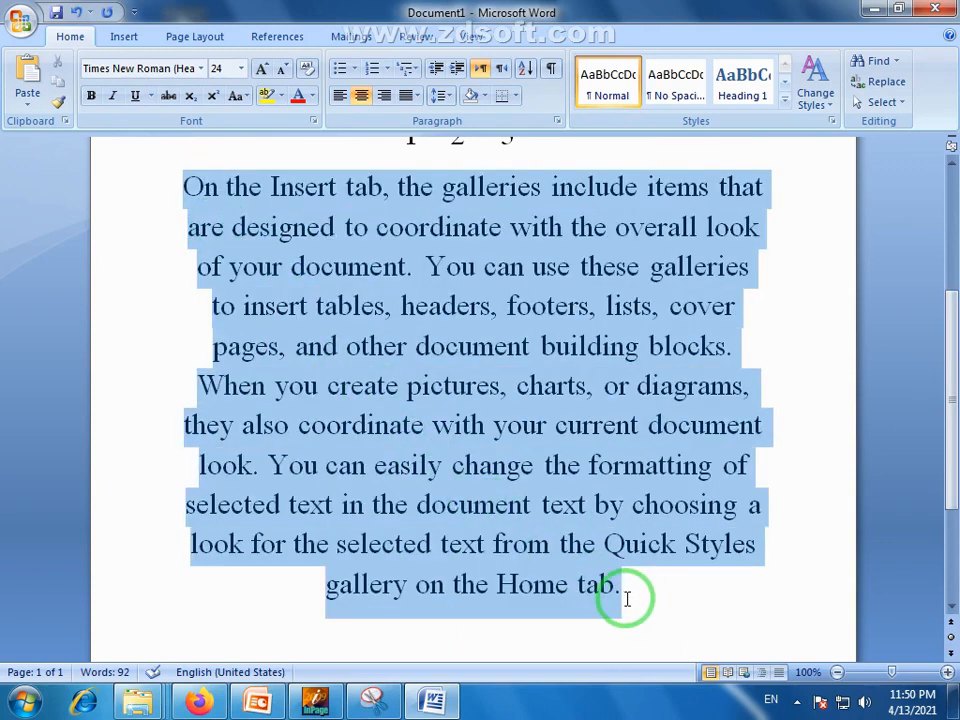
pyautogui.click(248, 104)
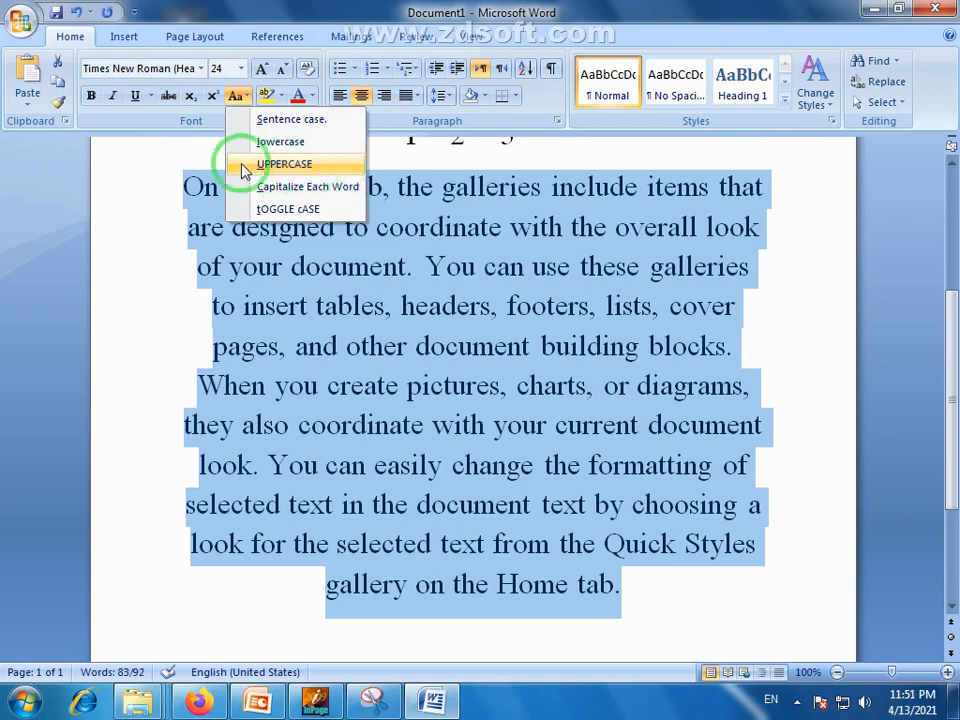
pyautogui.click(307, 174)
pyautogui.moveTo(955, 280); pyautogui.dragTo(955, 284)
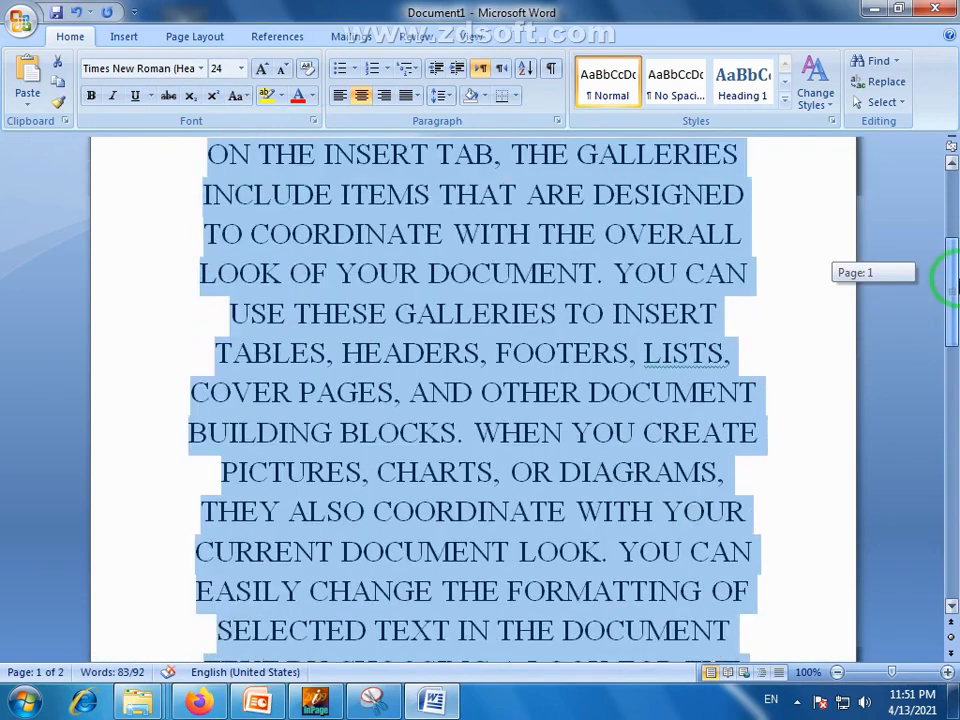
# Change the sample paragraph's case to lowercase and clear the selection.
pyautogui.click(238, 95)
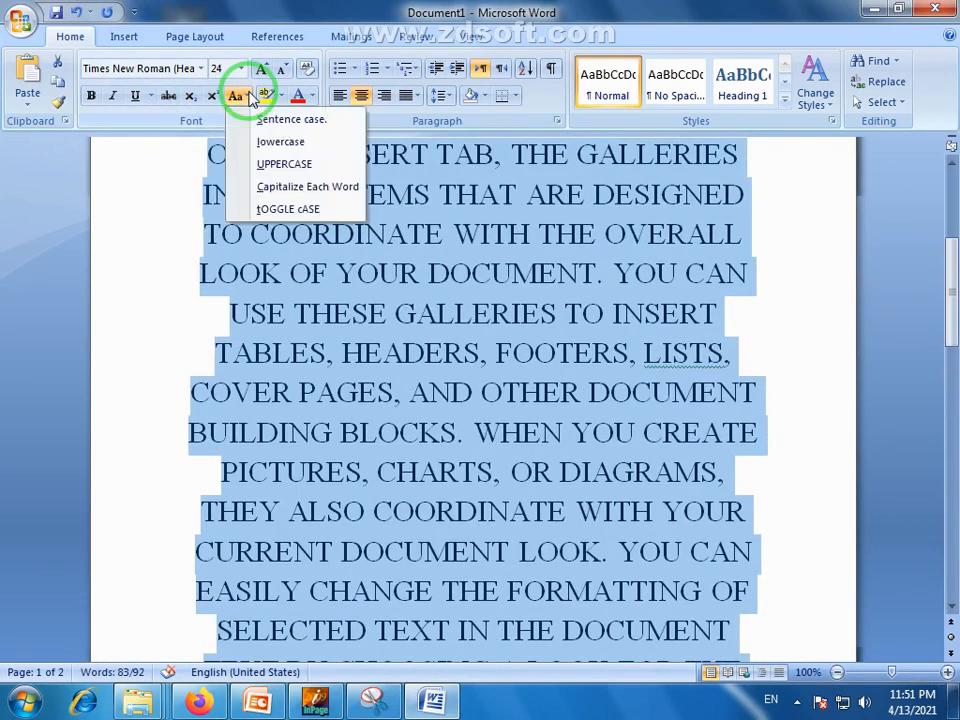
pyautogui.click(282, 147)
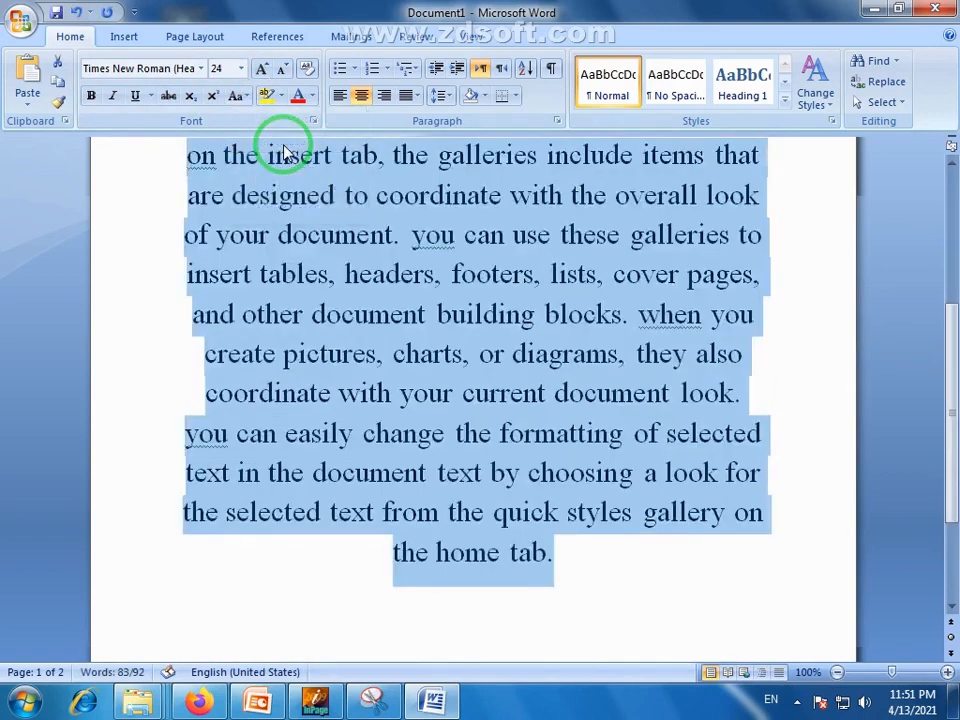
pyautogui.scroll(1, 945, 400)
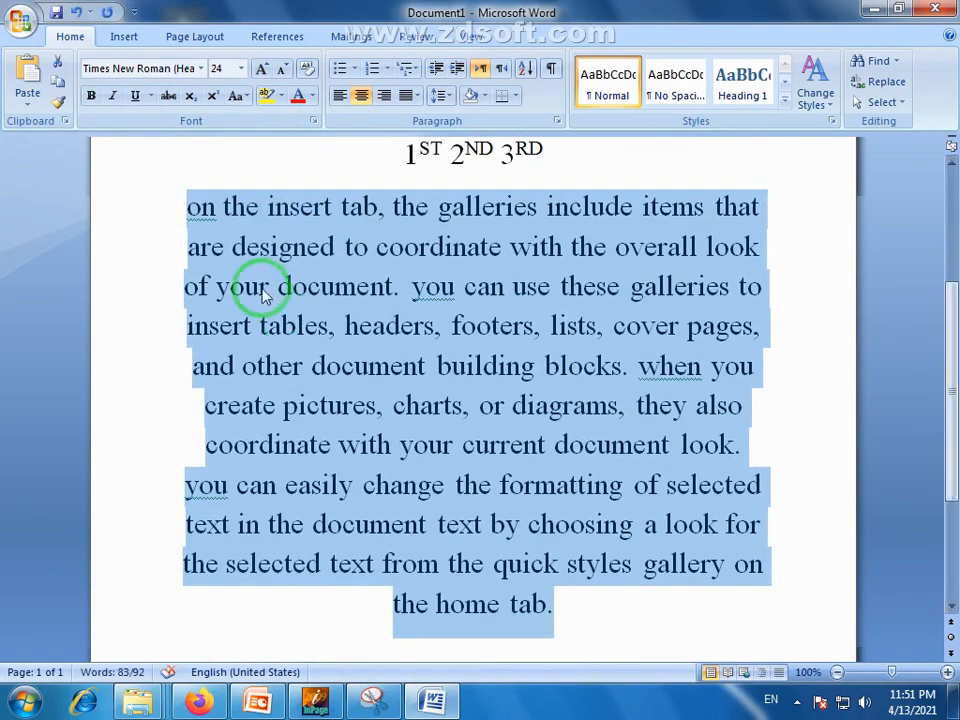
pyautogui.click(259, 287)
# Apply Capitalize Each Word to the entire sample paragraph and highlight the first letter of its opening word.
pyautogui.moveTo(188, 206); pyautogui.dragTo(579, 614)
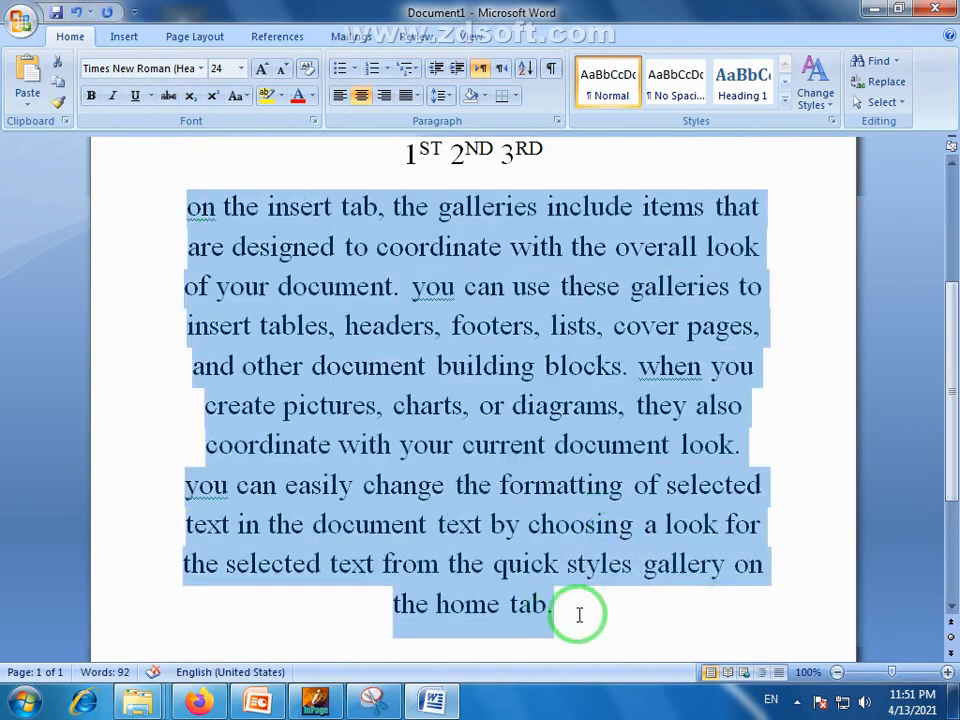
pyautogui.click(247, 98)
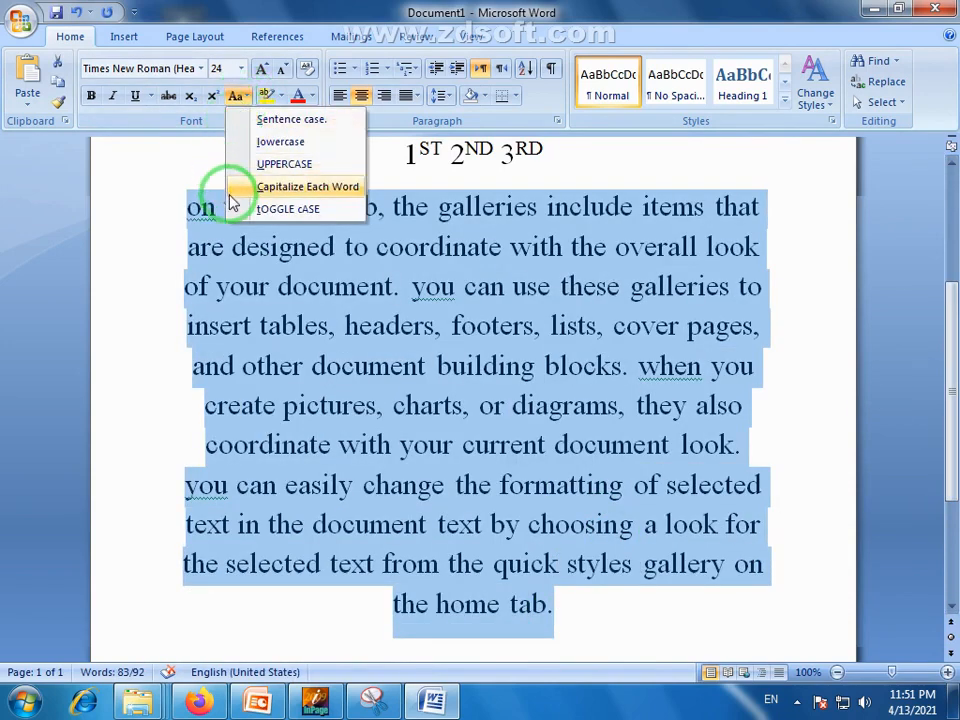
pyautogui.click(310, 186)
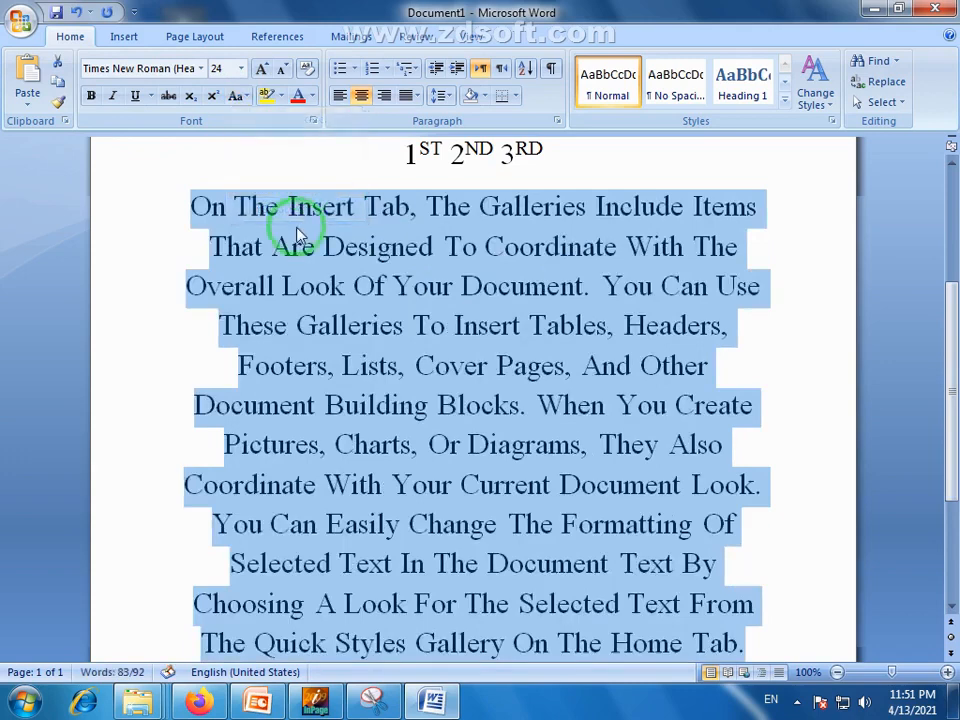
pyautogui.click(292, 210)
pyautogui.moveTo(212, 205); pyautogui.dragTo(196, 205)
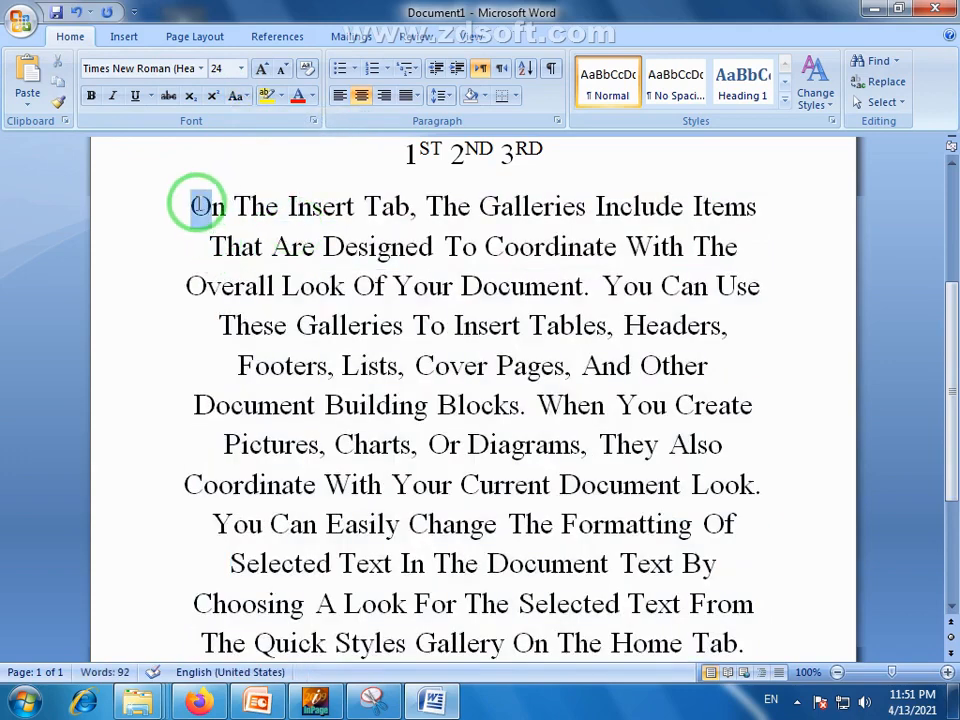
pyautogui.moveTo(279, 206); pyautogui.dragTo(196, 207)
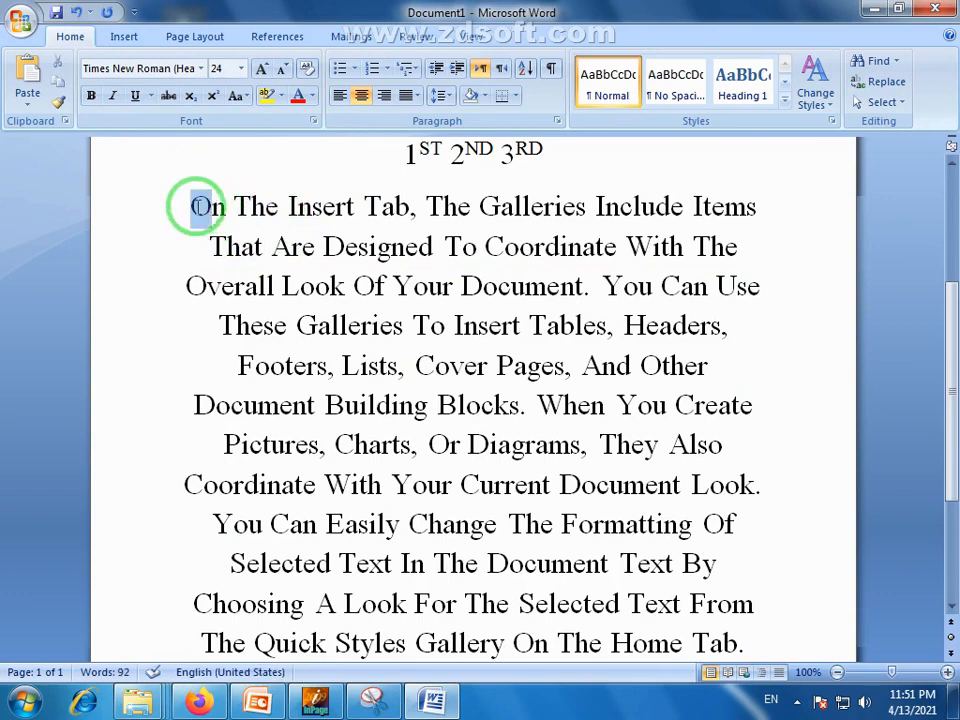
pyautogui.click(301, 211)
pyautogui.moveTo(299, 211); pyautogui.dragTo(357, 212)
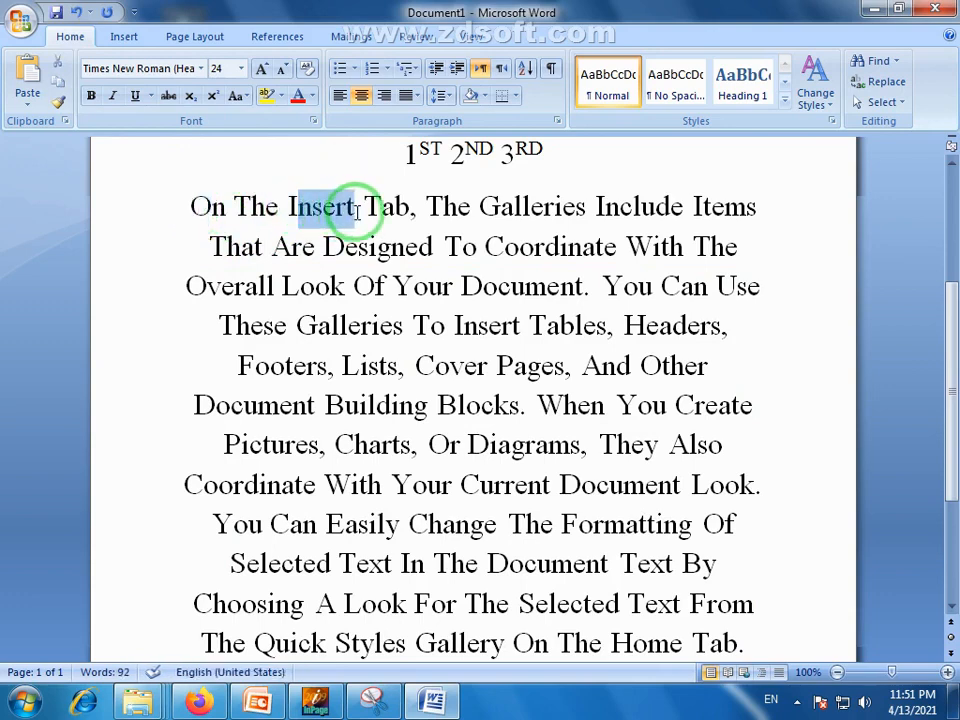
pyautogui.click(317, 207)
# Change the whole body paragraph beginning "On The Insert Tab" to tOGGLE cASE.
pyautogui.moveTo(945, 394)
pyautogui.mouseDown()
pyautogui.moveTo(955, 400)
pyautogui.moveTo(955, 476)
pyautogui.moveTo(955, 398)
pyautogui.mouseUp()
pyautogui.moveTo(729, 619); pyautogui.dragTo(133, 181)
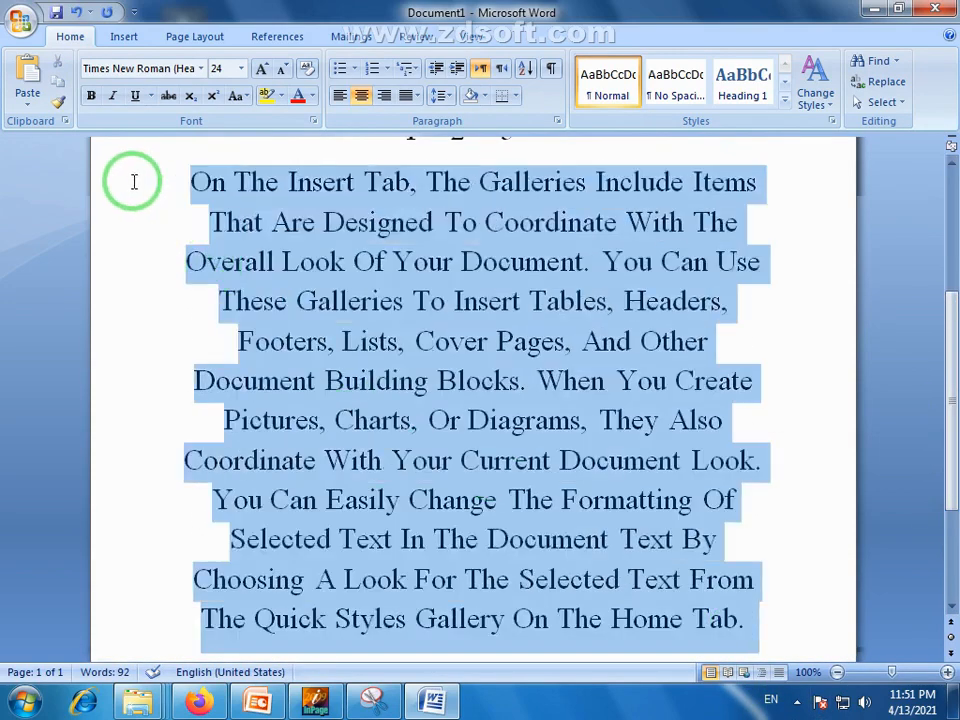
pyautogui.click(240, 96)
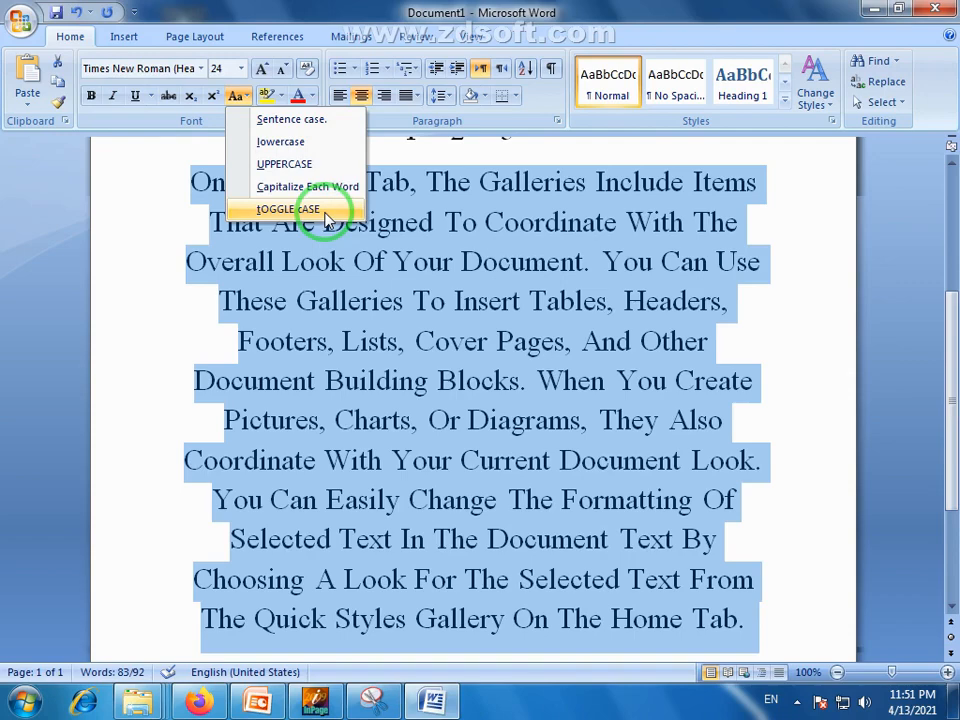
pyautogui.click(315, 211)
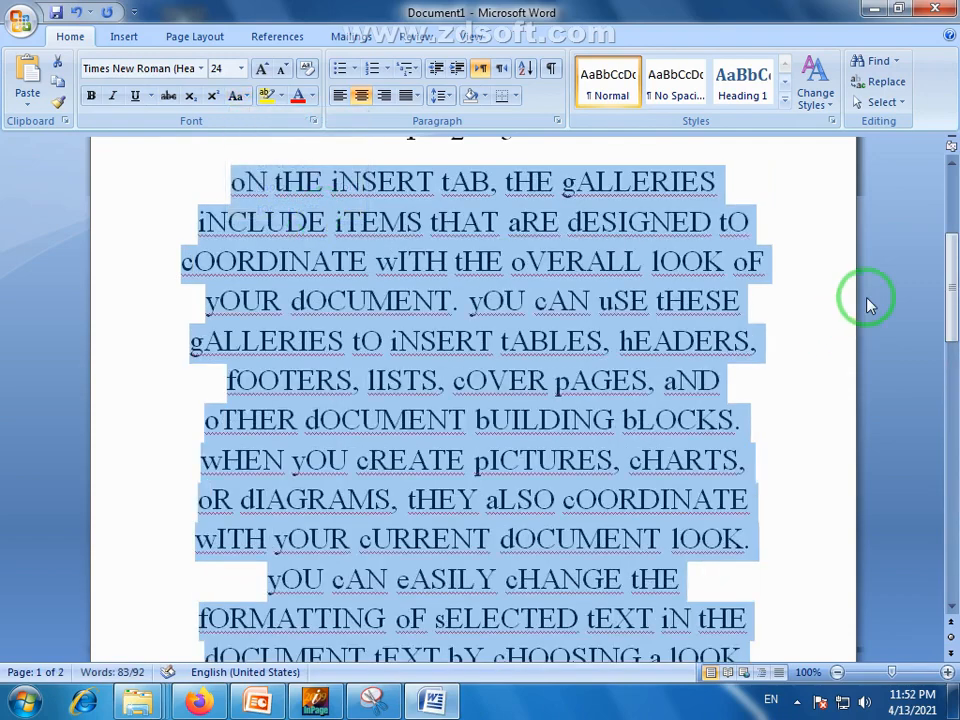
# Convert the body paragraph about the Insert tab galleries to sentence case and deselect it.
pyautogui.moveTo(955, 262)
pyautogui.mouseDown()
pyautogui.moveTo(943, 296)
pyautogui.moveTo(950, 255)
pyautogui.mouseUp()
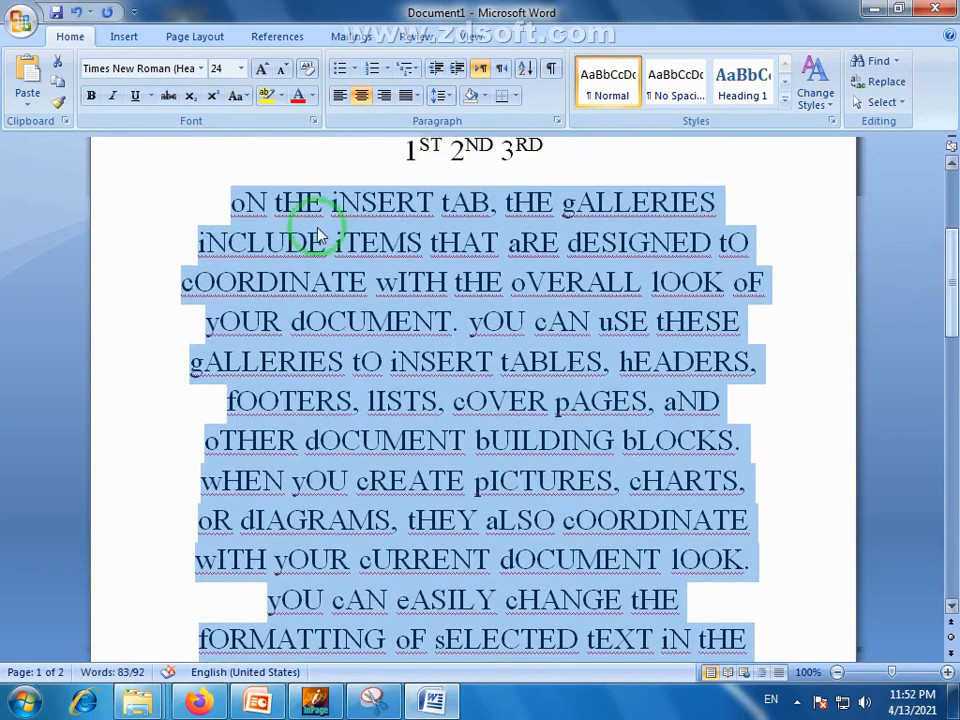
pyautogui.click(242, 96)
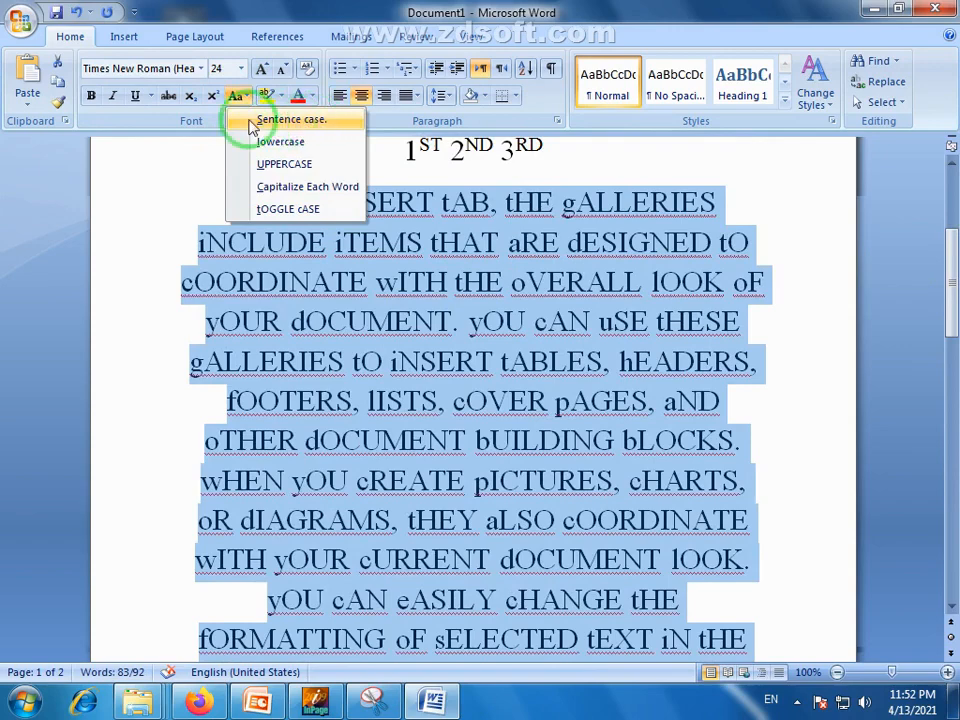
pyautogui.click(293, 122)
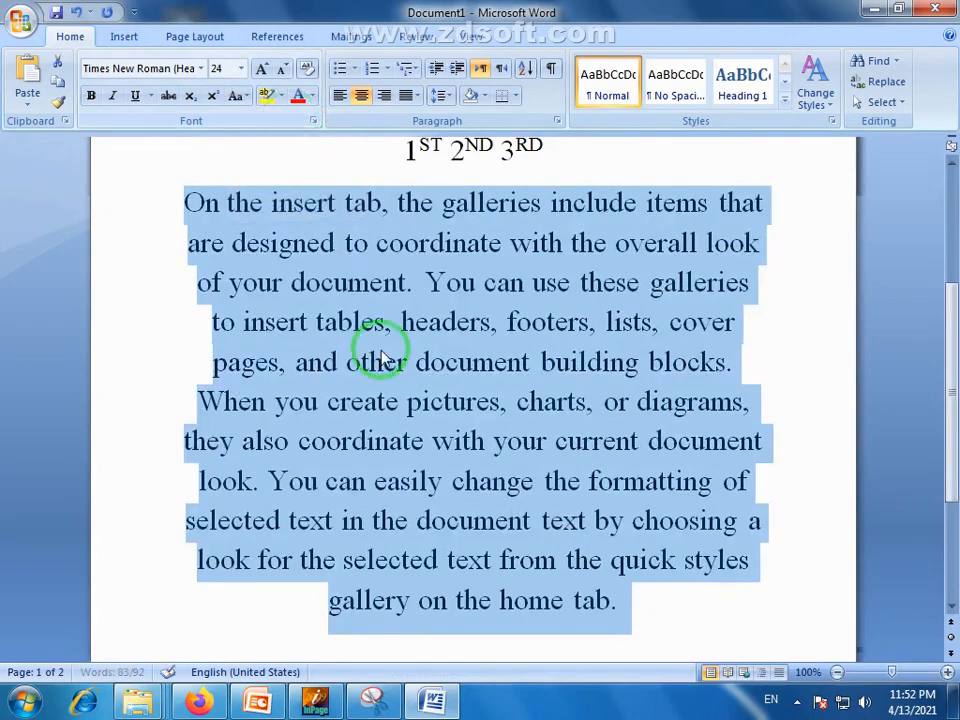
pyautogui.click(413, 361)
pyautogui.scroll(2, 943, 386)
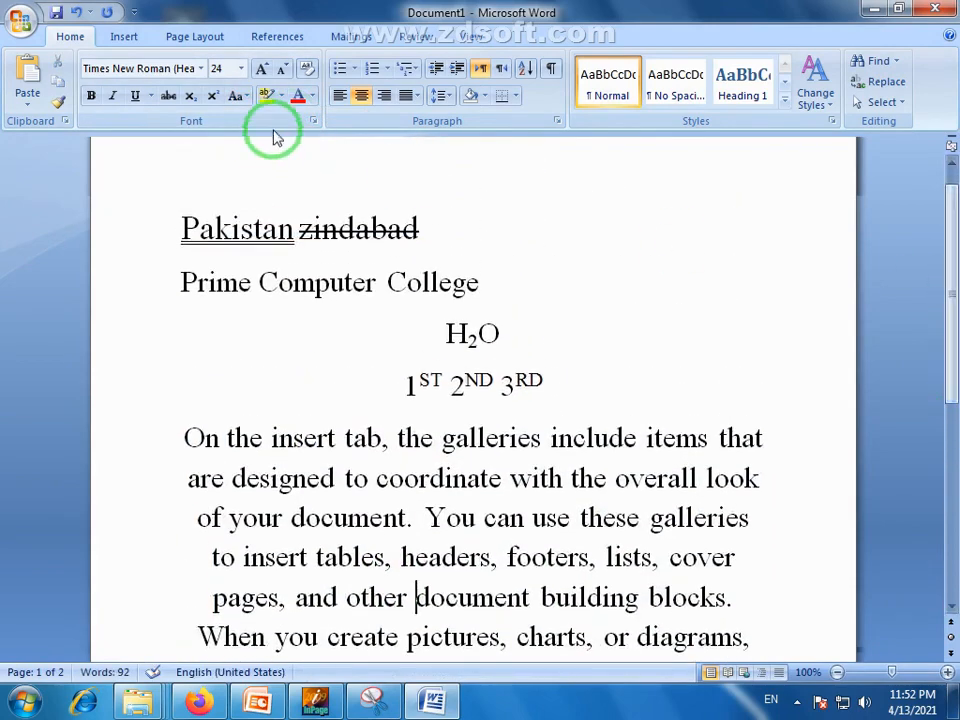
pyautogui.click(241, 96)
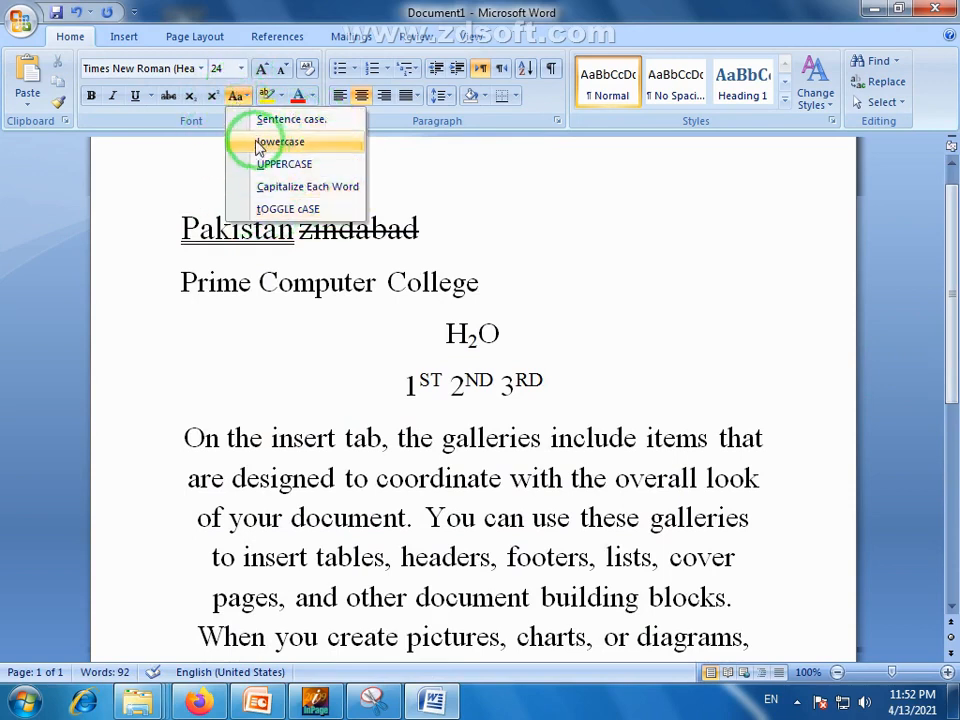
pyautogui.click(268, 141)
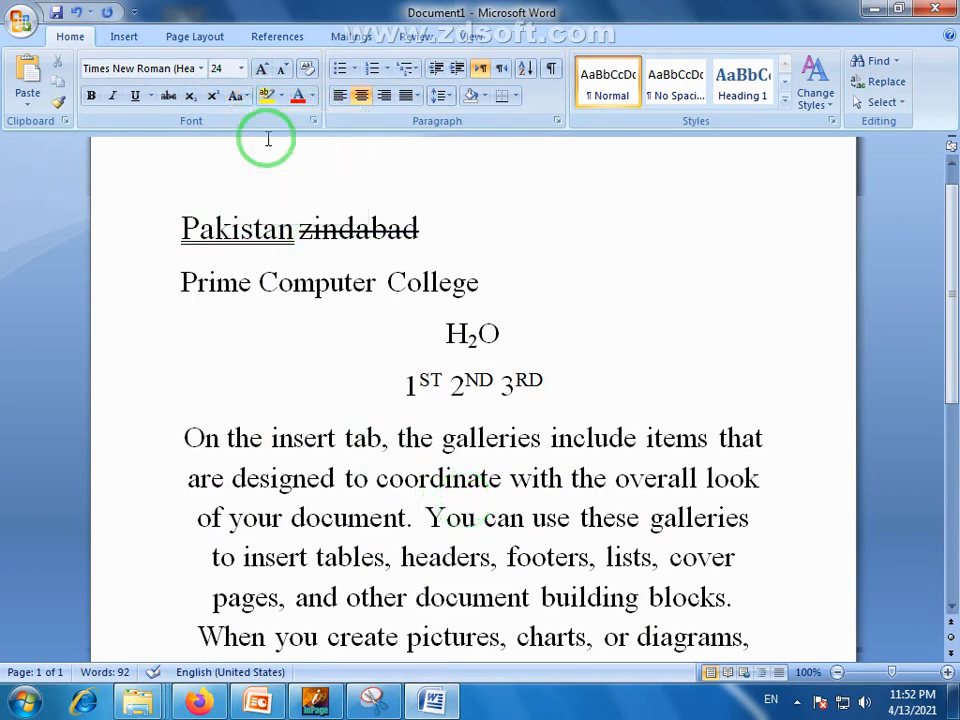
pyautogui.moveTo(948, 292); pyautogui.dragTo(943, 231)
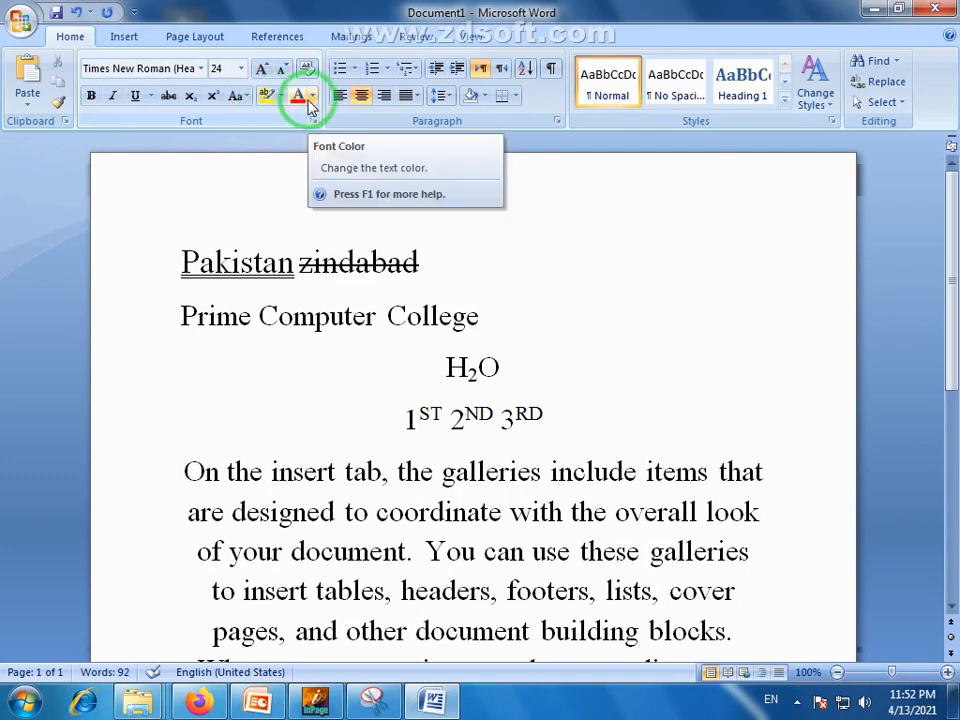
pyautogui.click(493, 394)
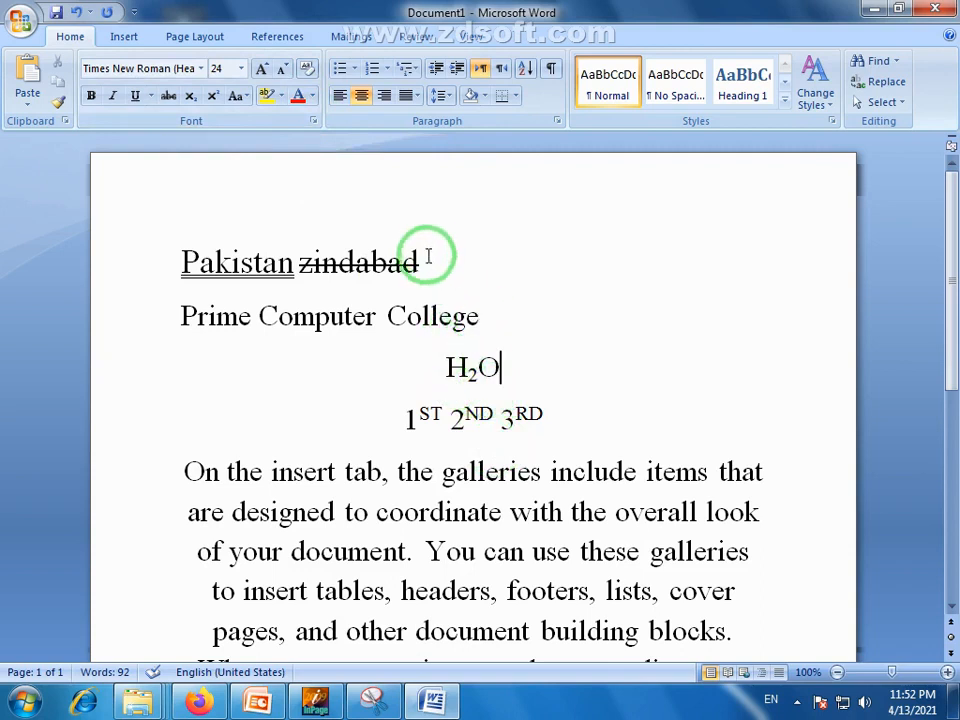
# Remove the strikethrough and the underline from the "Pakistan zindabad" line.
pyautogui.moveTo(428, 251); pyautogui.dragTo(176, 262)
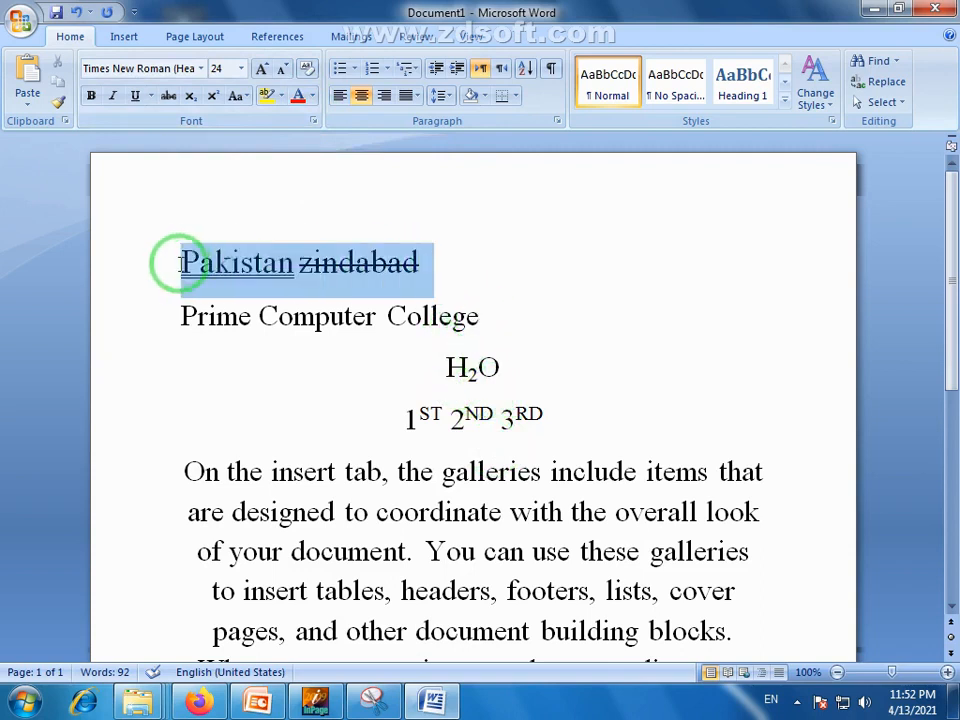
pyautogui.click(150, 96)
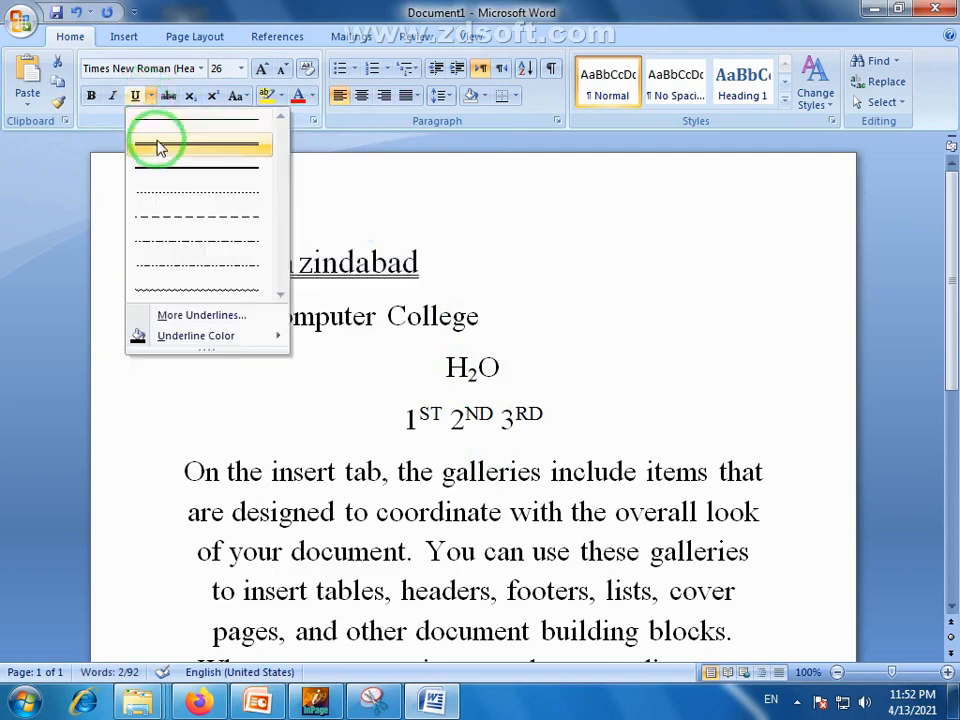
pyautogui.click(135, 100)
# Convert the "Pakistan zindabad" line to uppercase and center it on the page.
pyautogui.moveTo(446, 281); pyautogui.dragTo(230, 280)
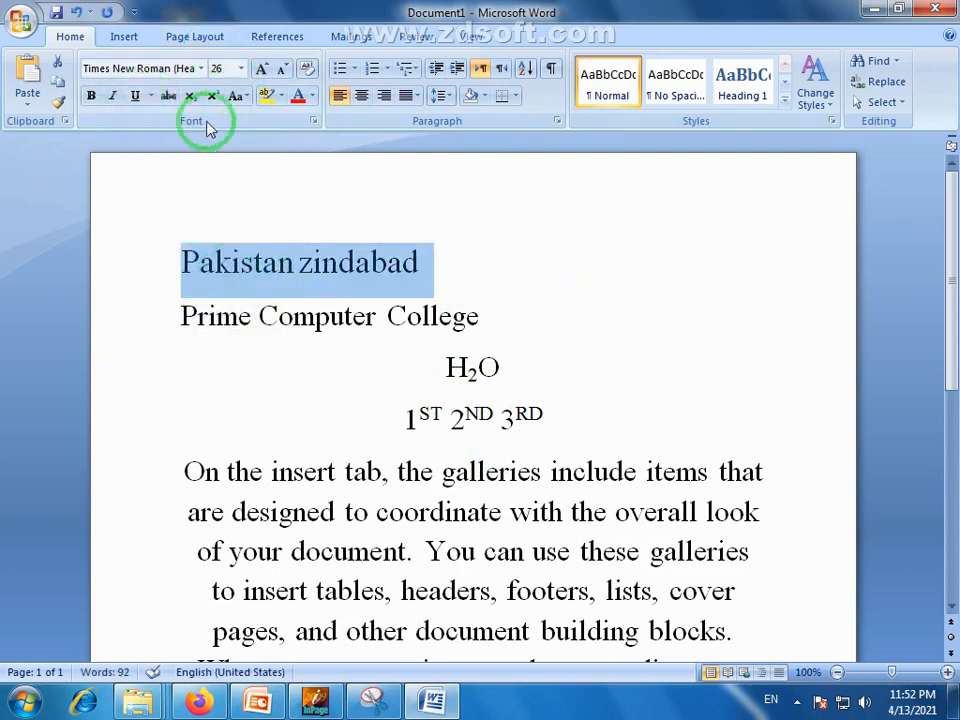
pyautogui.click(240, 96)
pyautogui.click(266, 163)
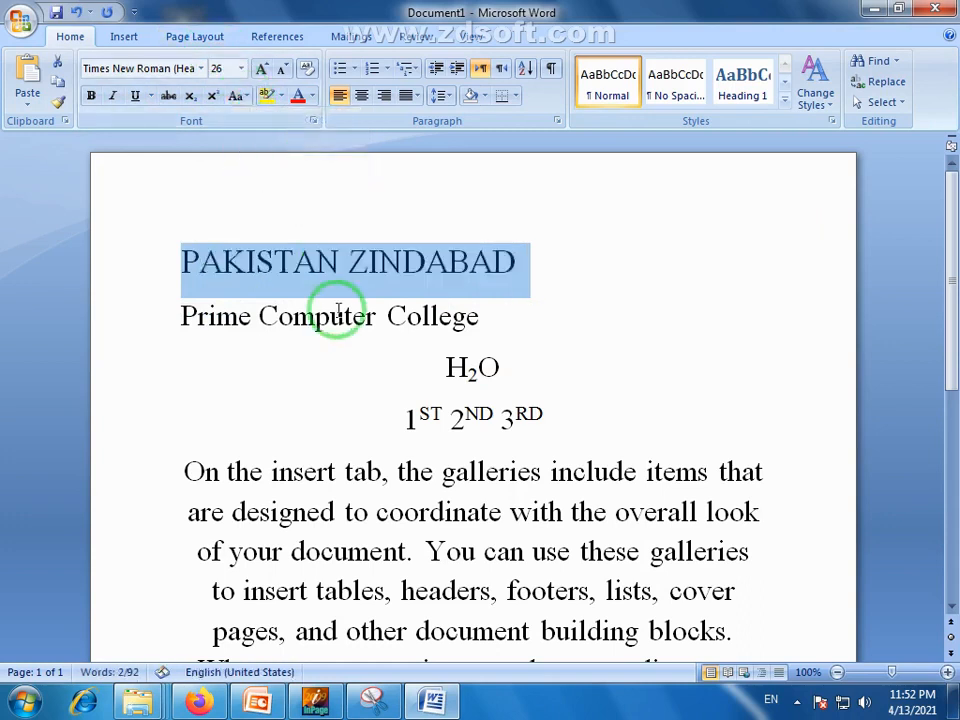
pyautogui.click(362, 95)
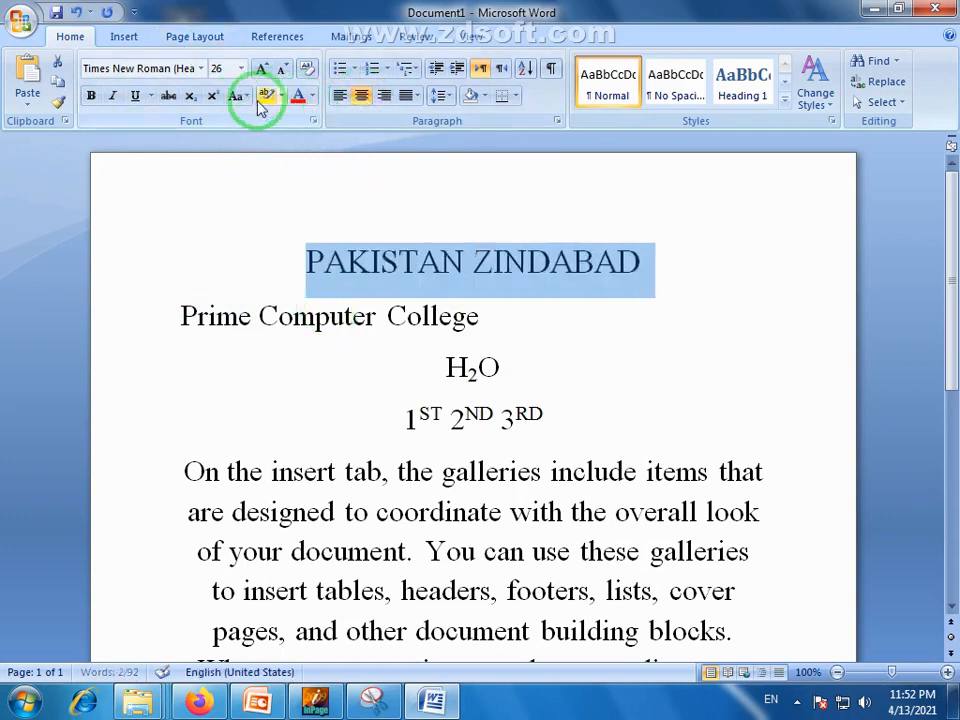
# Make the PAKISTAN ZINDABAD heading bold and set its font color to standard red.
pyautogui.click(90, 96)
pyautogui.click(312, 97)
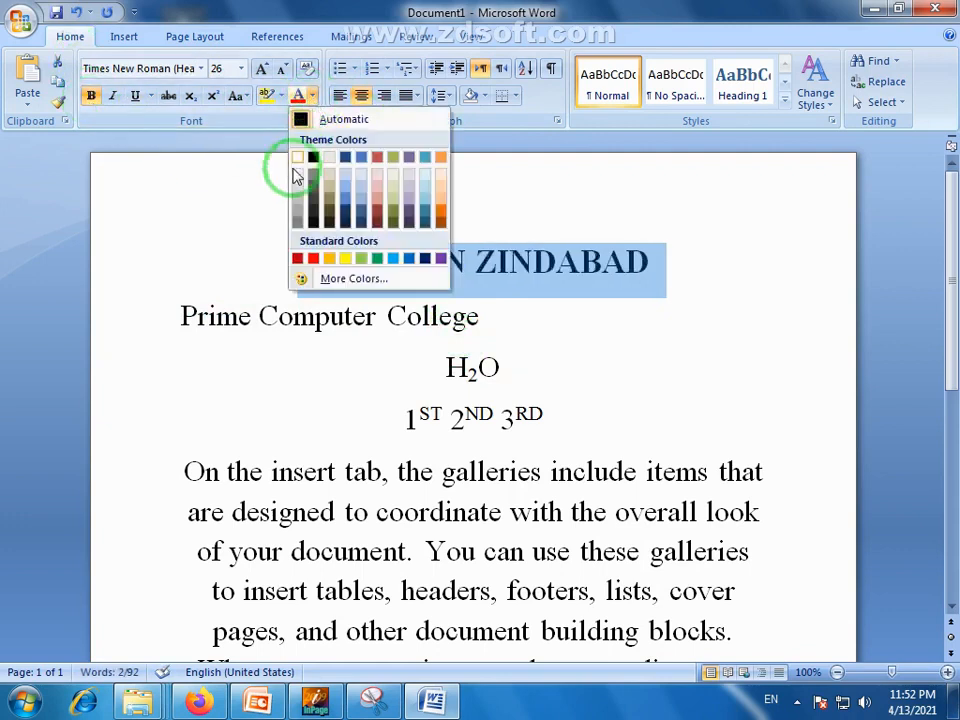
pyautogui.click(337, 13)
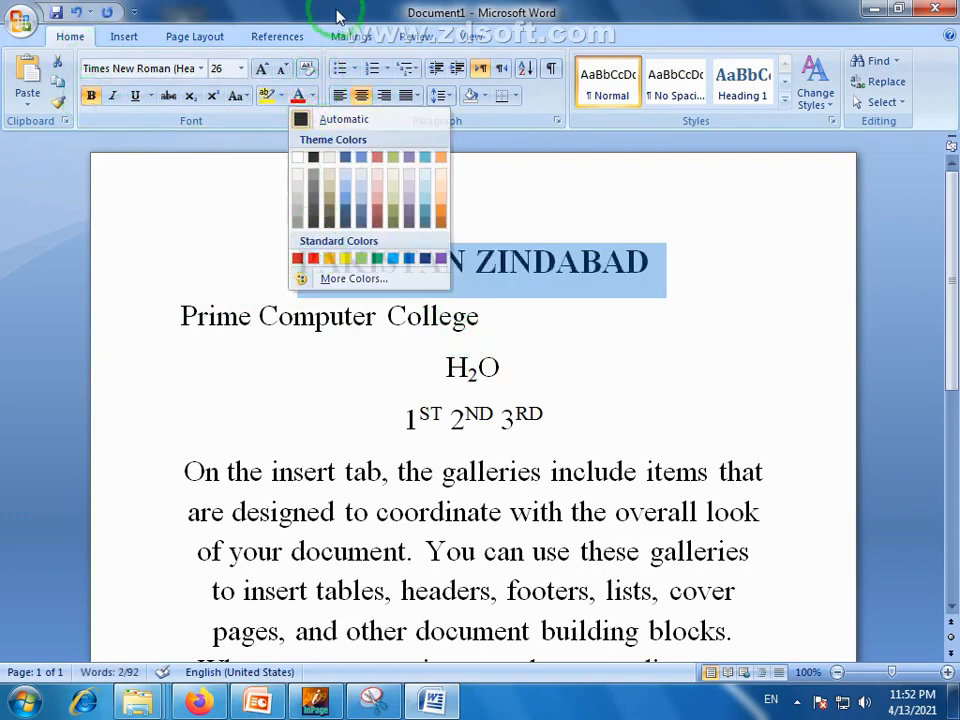
pyautogui.click(308, 98)
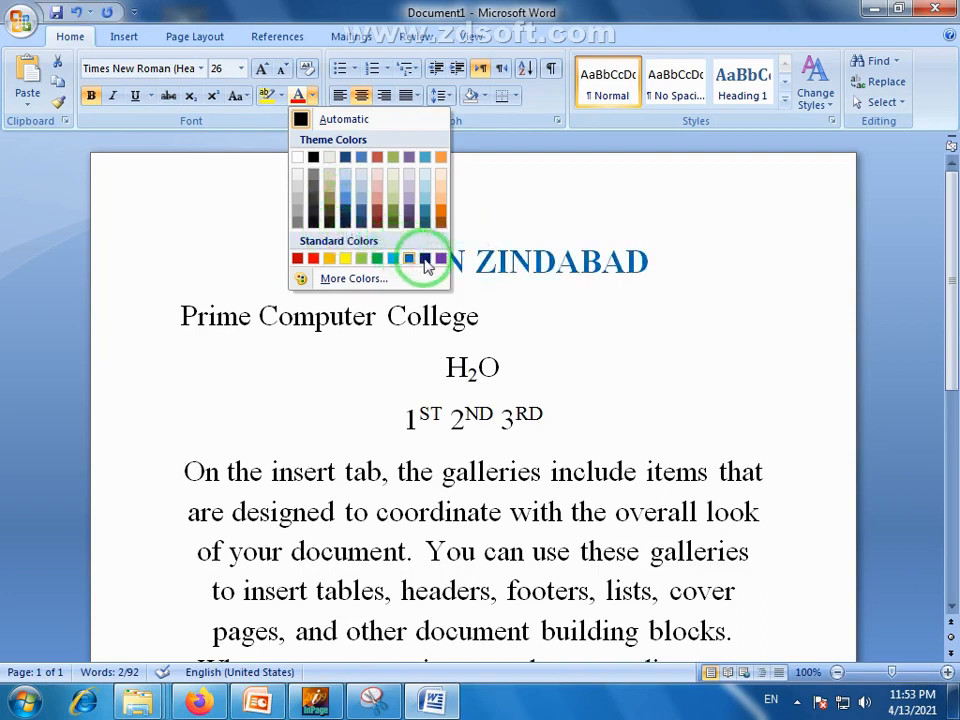
pyautogui.click(313, 259)
pyautogui.click(536, 289)
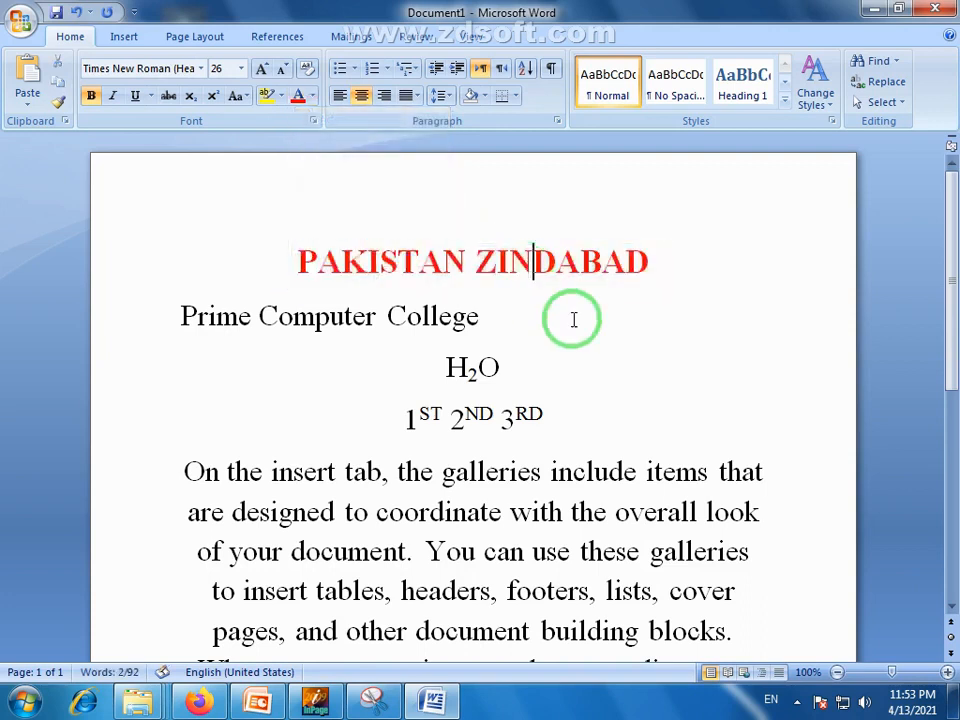
# Recolor the PAKISTAN ZINDABAD heading with the blue of RGB 51, 51, 204 from the standard palette of additional font colors.
pyautogui.moveTo(650, 265); pyautogui.dragTo(277, 268)
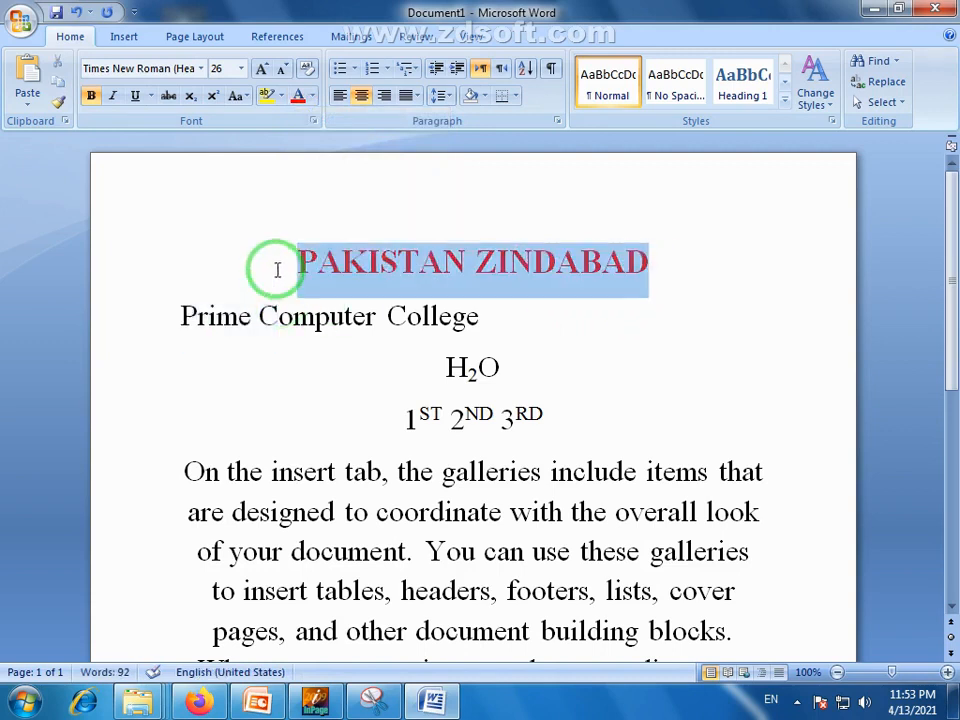
pyautogui.click(315, 96)
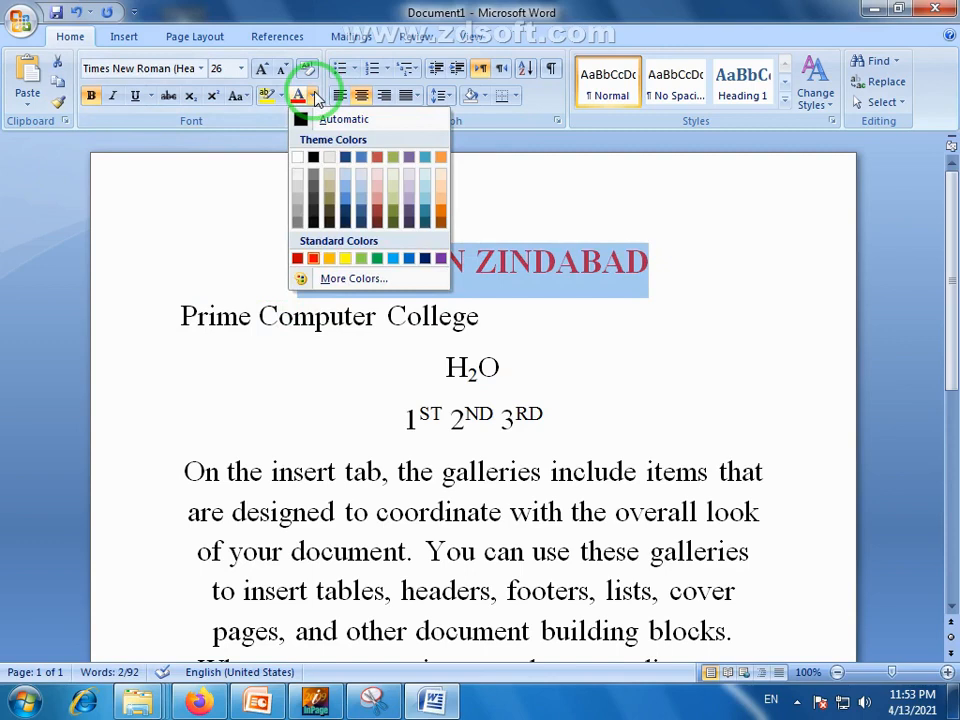
pyautogui.click(378, 284)
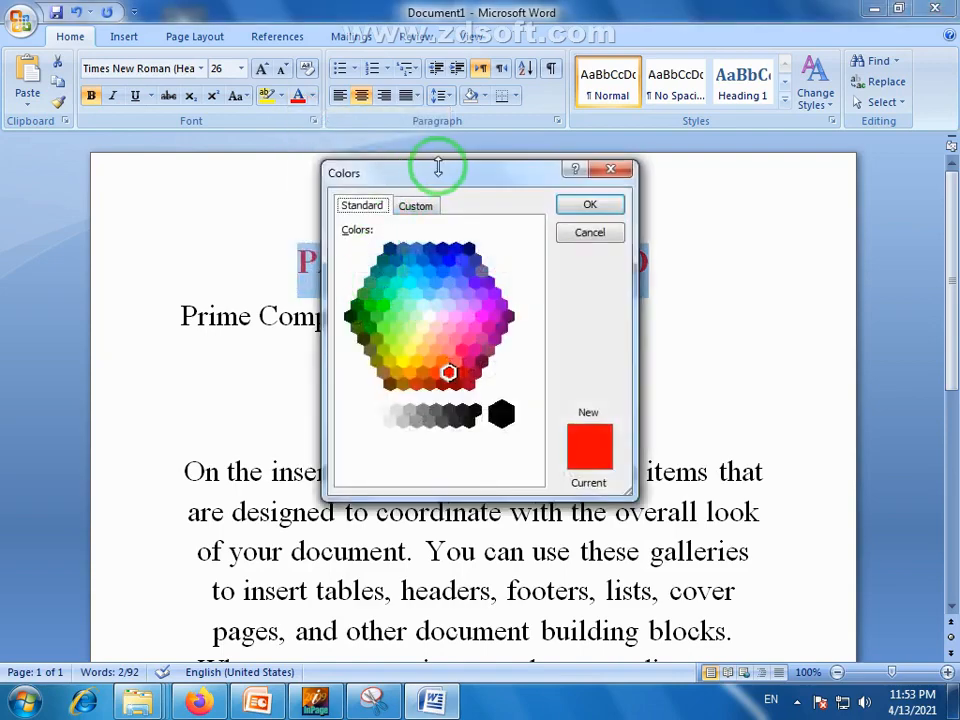
pyautogui.moveTo(445, 175); pyautogui.dragTo(589, 306)
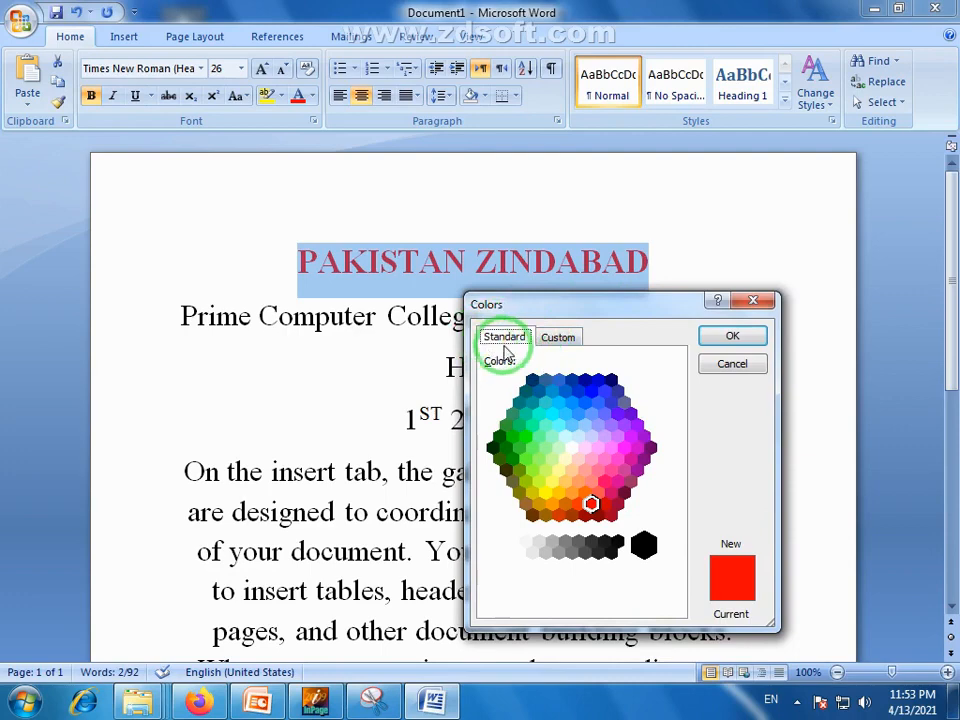
pyautogui.moveTo(535, 385); pyautogui.dragTo(632, 458)
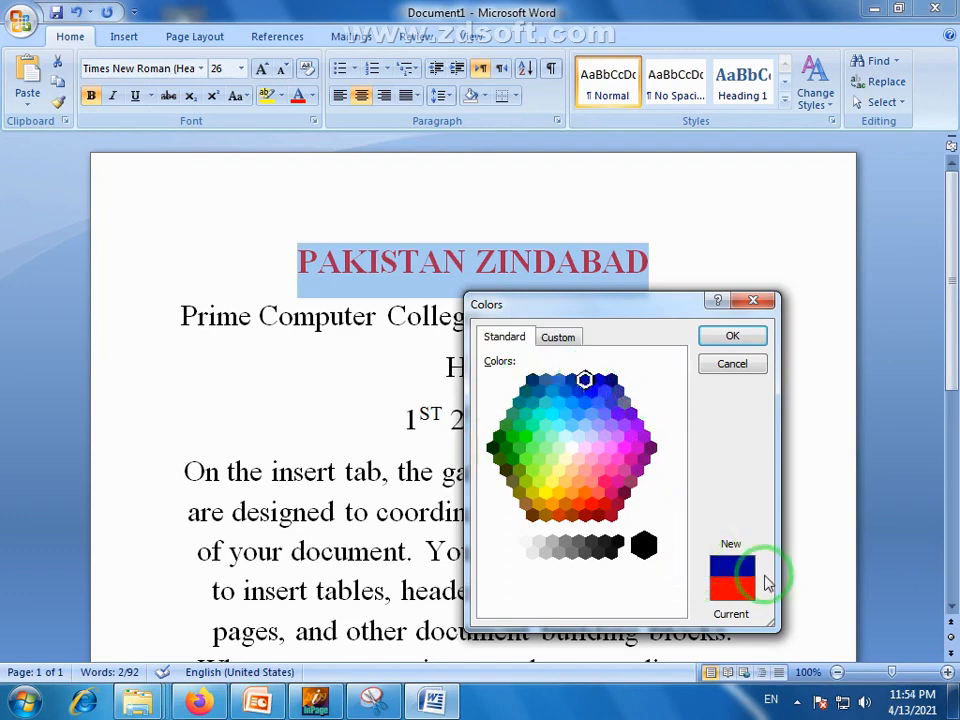
pyautogui.click(611, 401)
pyautogui.click(731, 337)
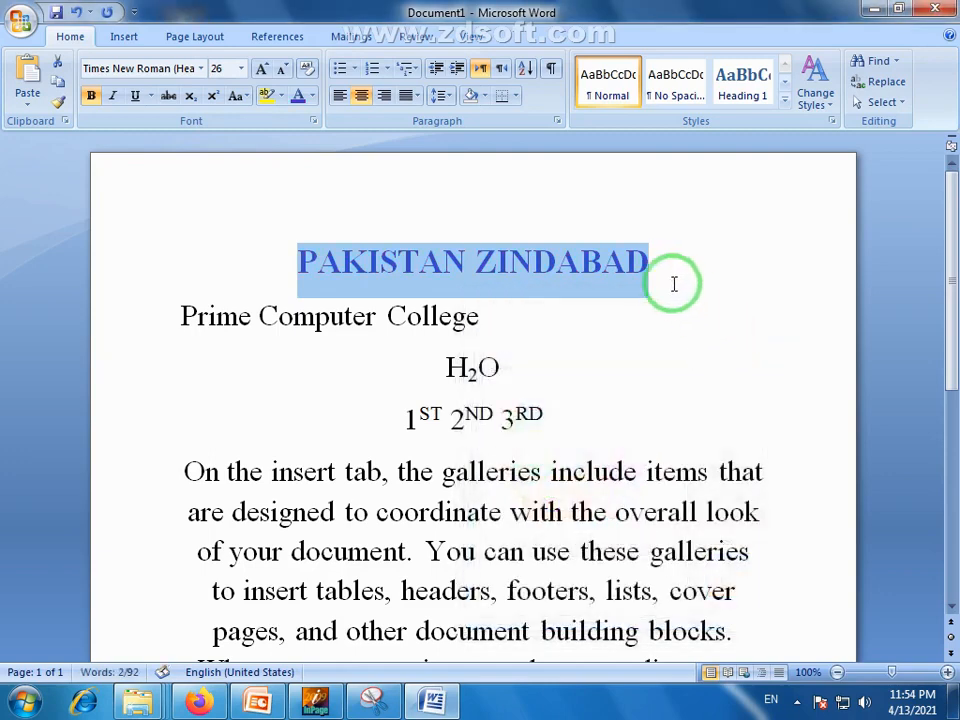
pyautogui.click(634, 263)
# Give the word PAKISTAN in the heading a custom dark green font color with RGB values 36, 68, 28.
pyautogui.moveTo(608, 263); pyautogui.dragTo(340, 270)
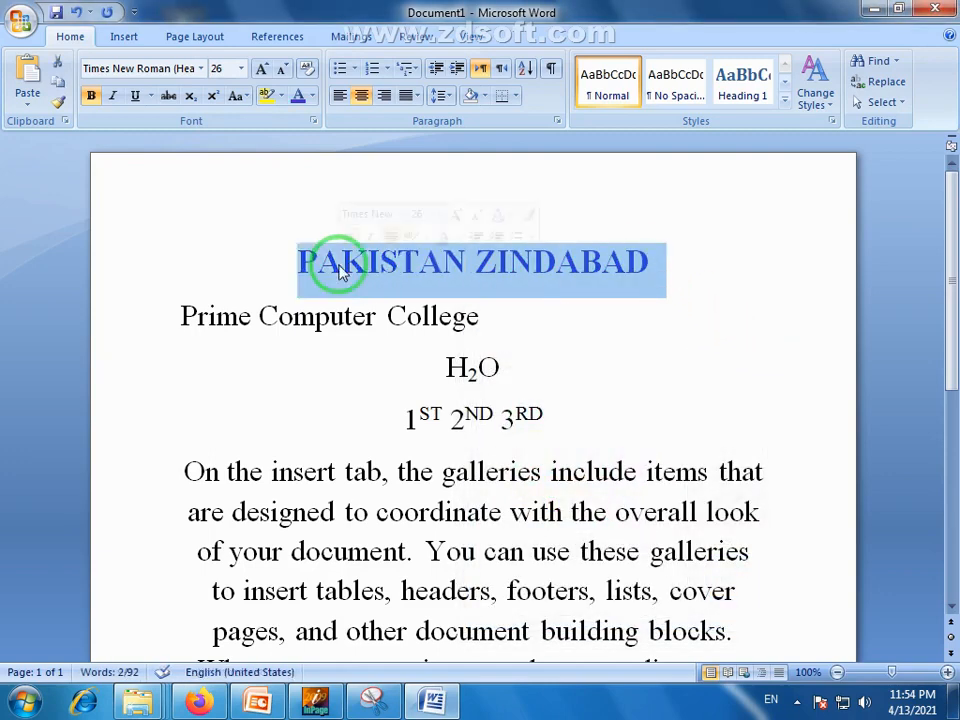
pyautogui.click(340, 270)
pyautogui.click(311, 95)
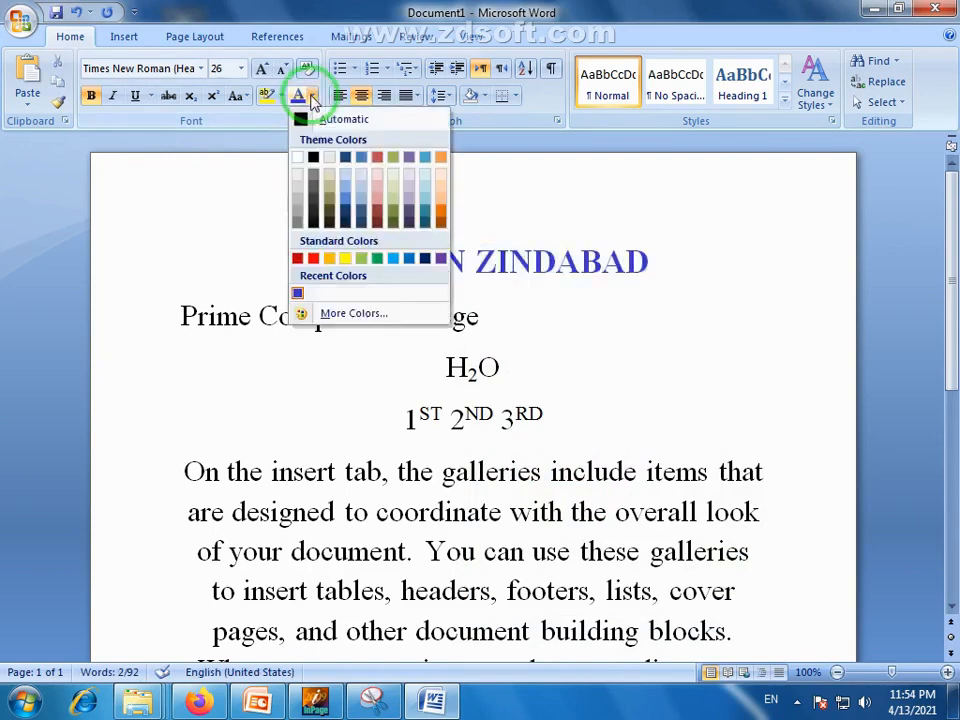
pyautogui.click(347, 316)
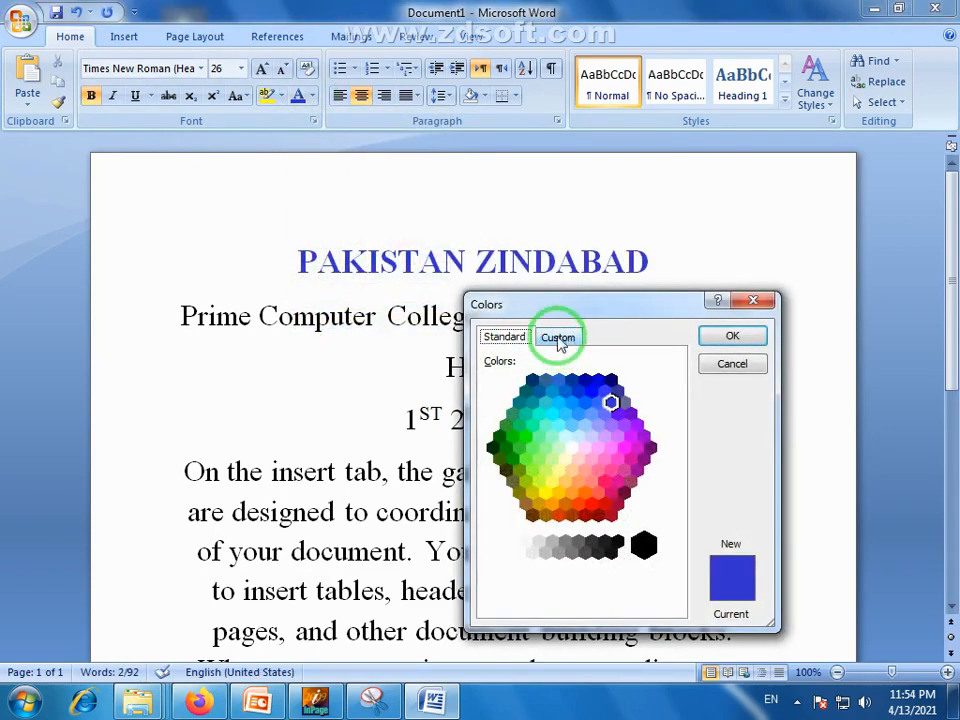
pyautogui.click(563, 339)
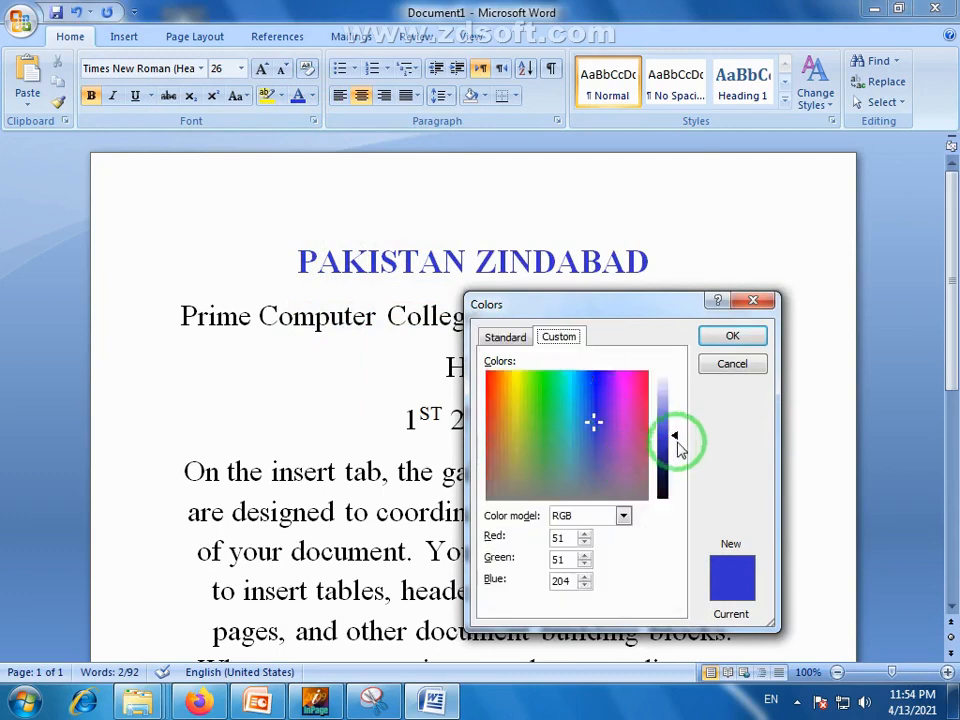
pyautogui.moveTo(678, 443)
pyautogui.mouseDown()
pyautogui.moveTo(673, 484)
pyautogui.moveTo(675, 455)
pyautogui.mouseUp()
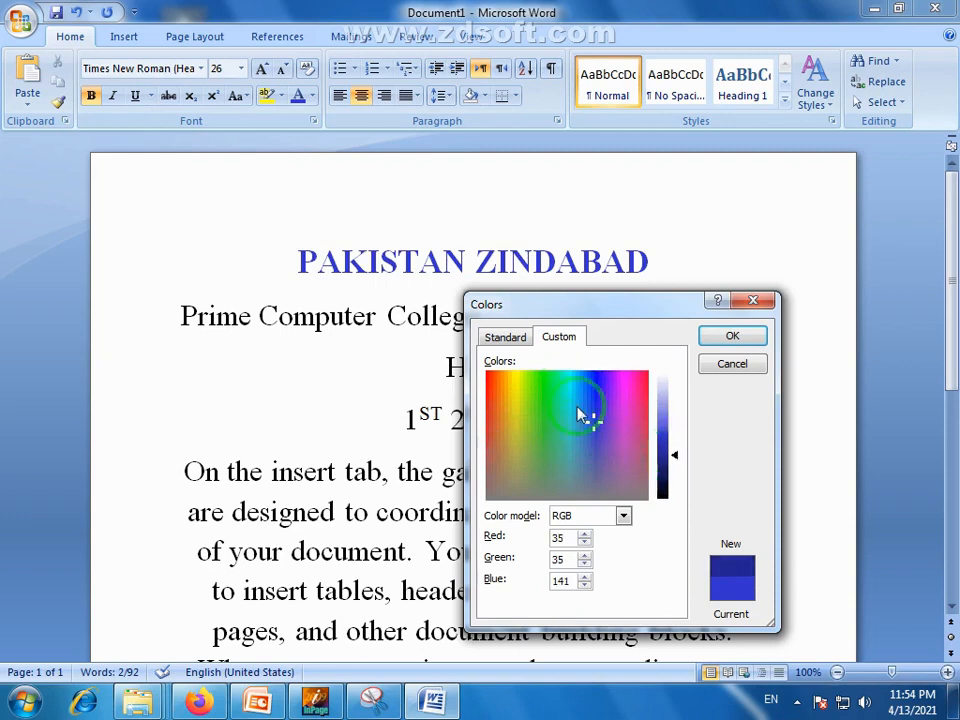
pyautogui.click(533, 446)
pyautogui.moveTo(673, 456); pyautogui.dragTo(676, 476)
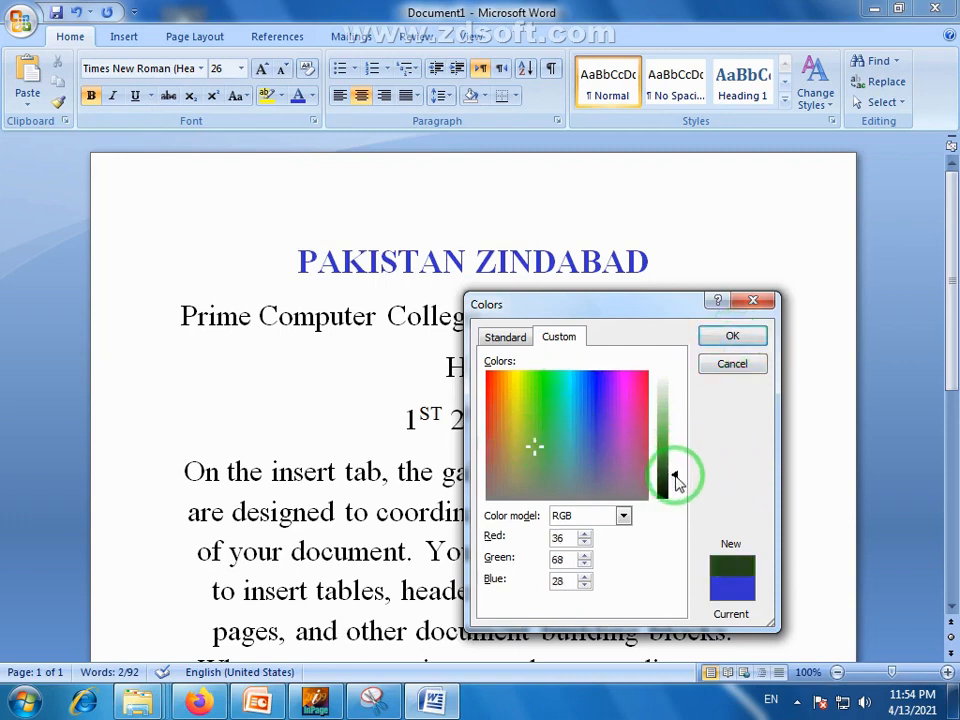
pyautogui.click(733, 336)
# Set the font color of the whole PAKISTAN ZINDABAD heading to standard red.
pyautogui.click(489, 238)
pyautogui.moveTo(605, 263); pyautogui.dragTo(306, 193)
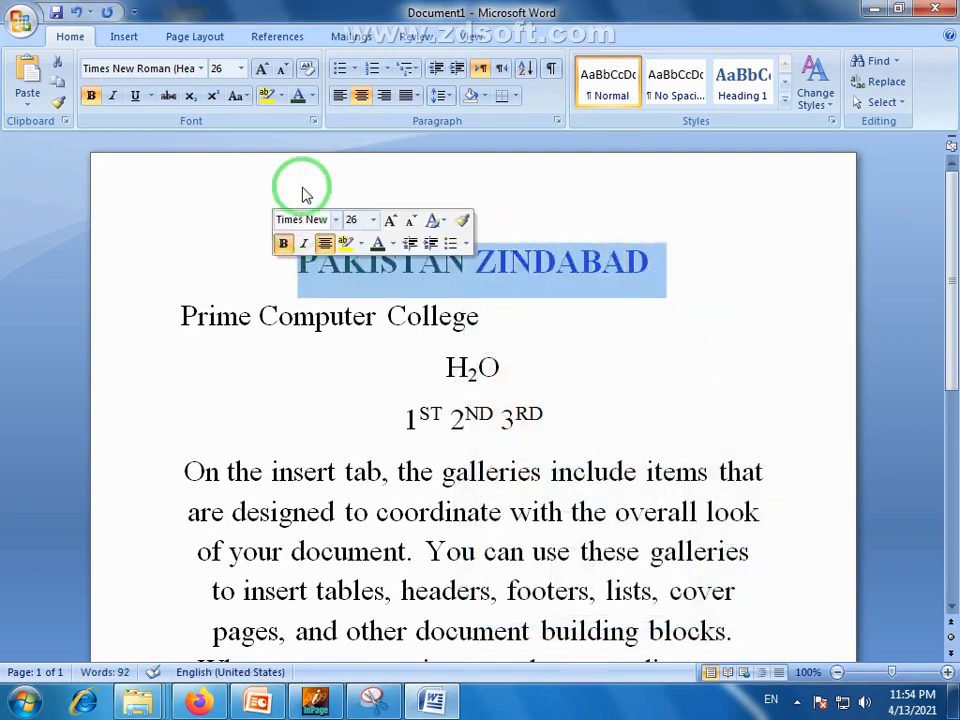
pyautogui.click(313, 96)
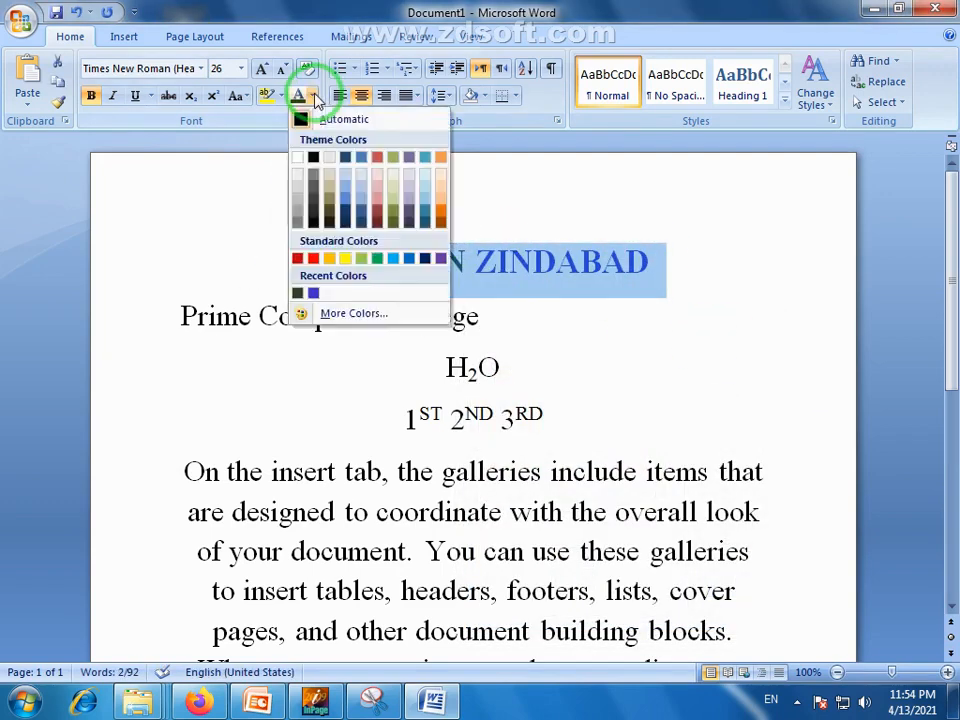
pyautogui.click(312, 258)
pyautogui.click(623, 288)
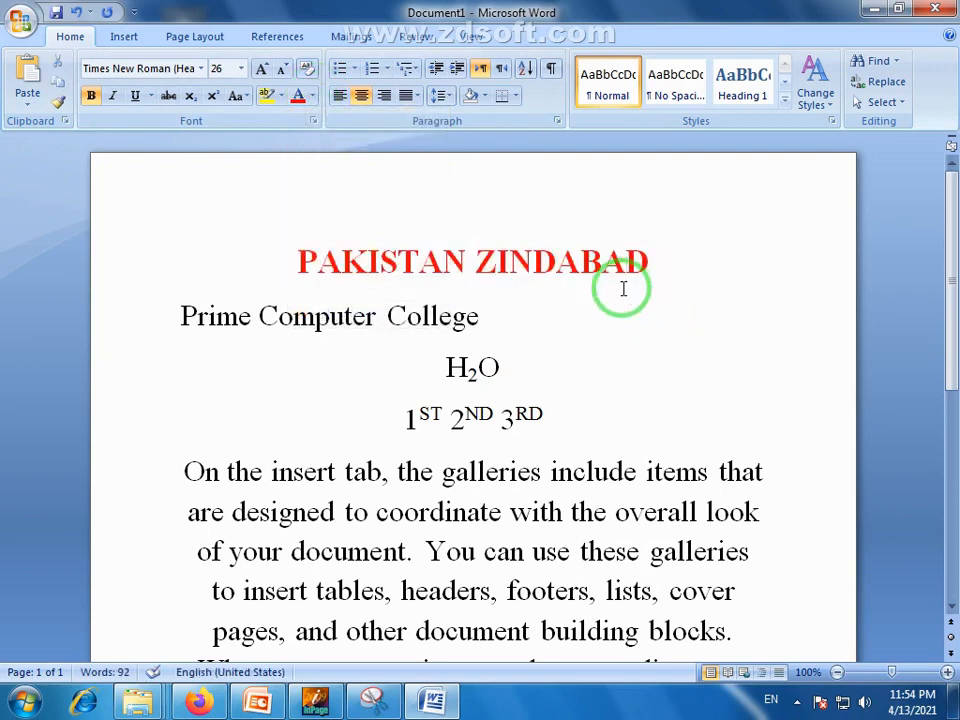
# Highlight the PAKISTAN ZINDABAD heading in yellow.
pyautogui.click(281, 96)
pyautogui.click(510, 285)
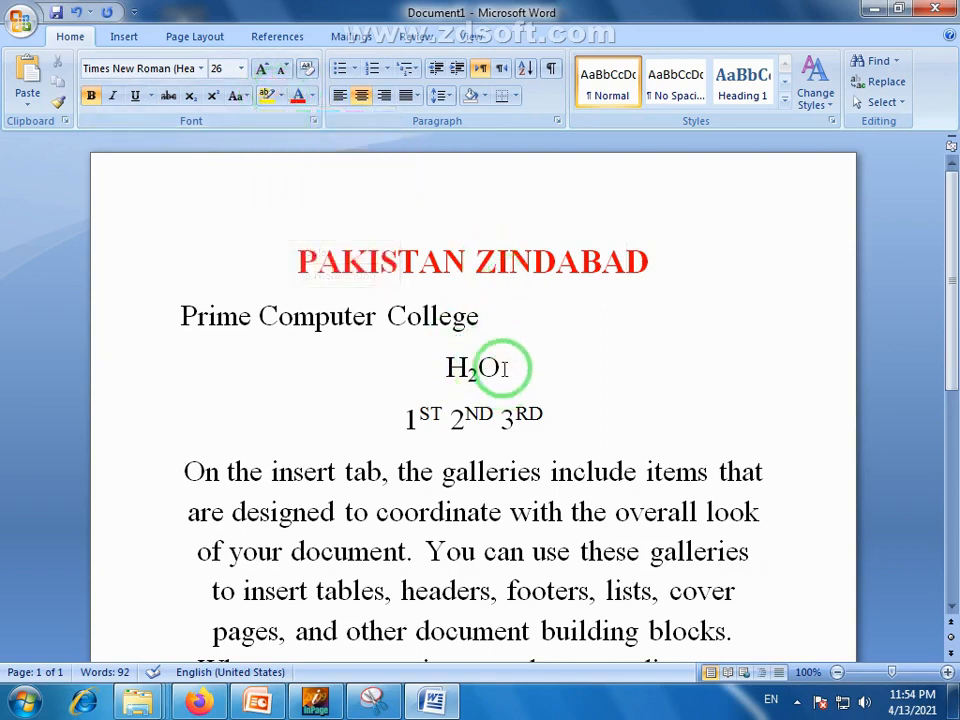
pyautogui.moveTo(664, 257); pyautogui.dragTo(297, 260)
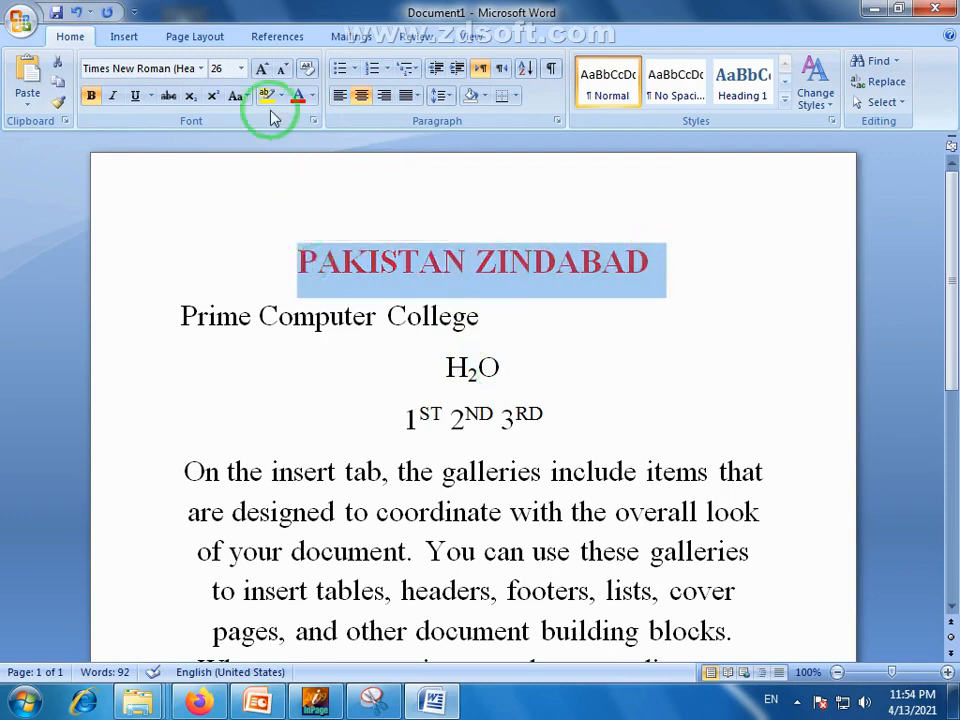
pyautogui.click(266, 97)
pyautogui.click(386, 295)
# Change the text highlight of the PAKISTAN ZINDABAD heading to dark blue.
pyautogui.click(645, 264)
pyautogui.moveTo(651, 261); pyautogui.dragTo(467, 264)
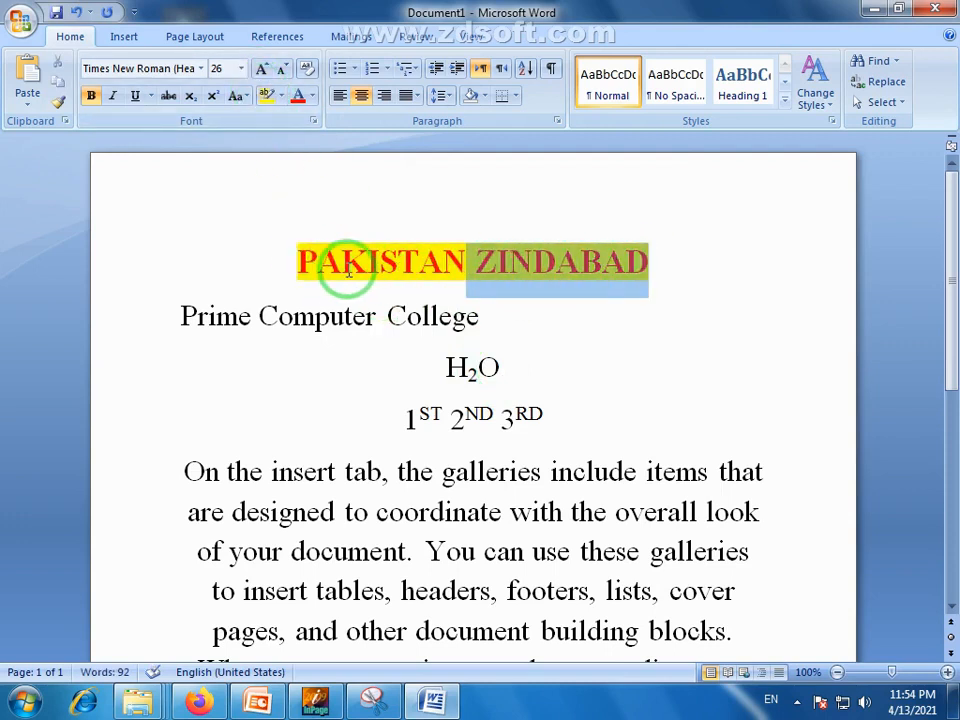
pyautogui.moveTo(350, 278); pyautogui.dragTo(350, 278)
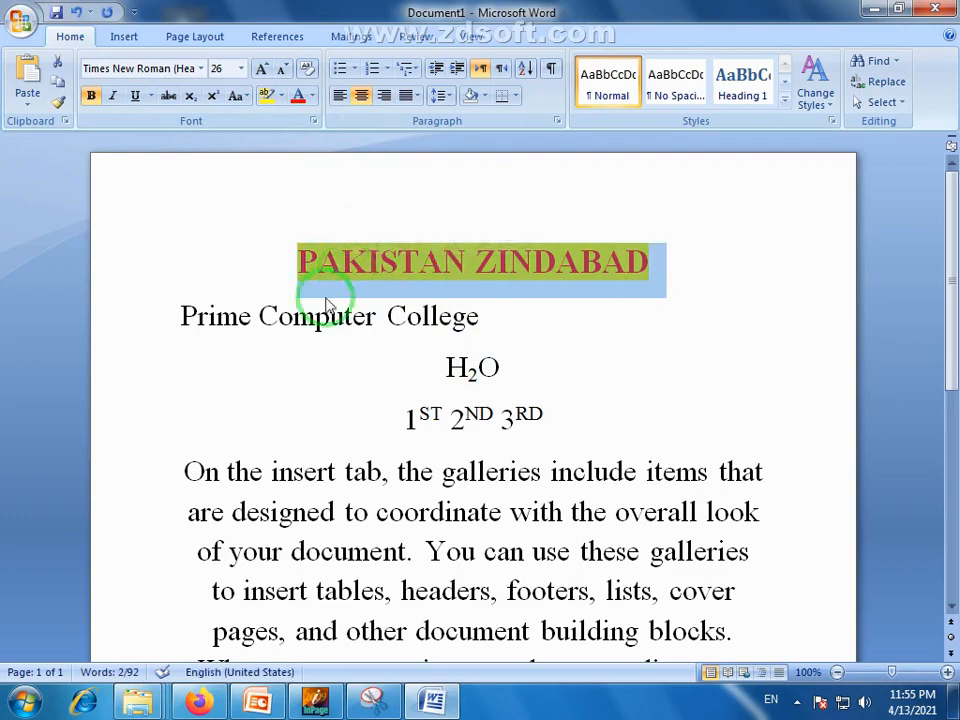
pyautogui.click(372, 264)
pyautogui.moveTo(664, 263); pyautogui.dragTo(360, 253)
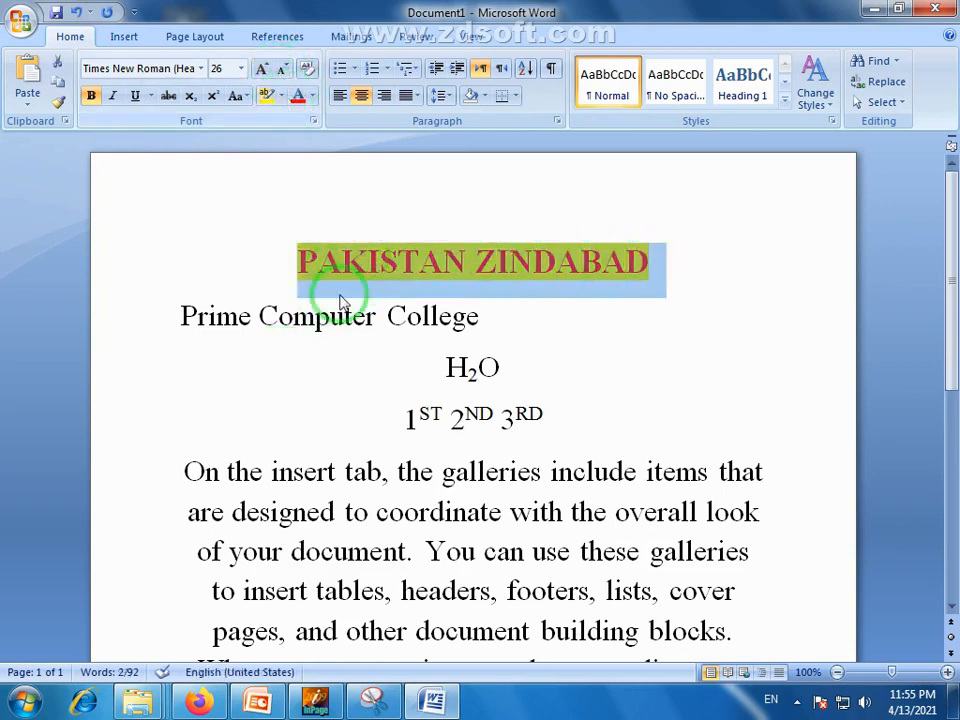
pyautogui.click(280, 96)
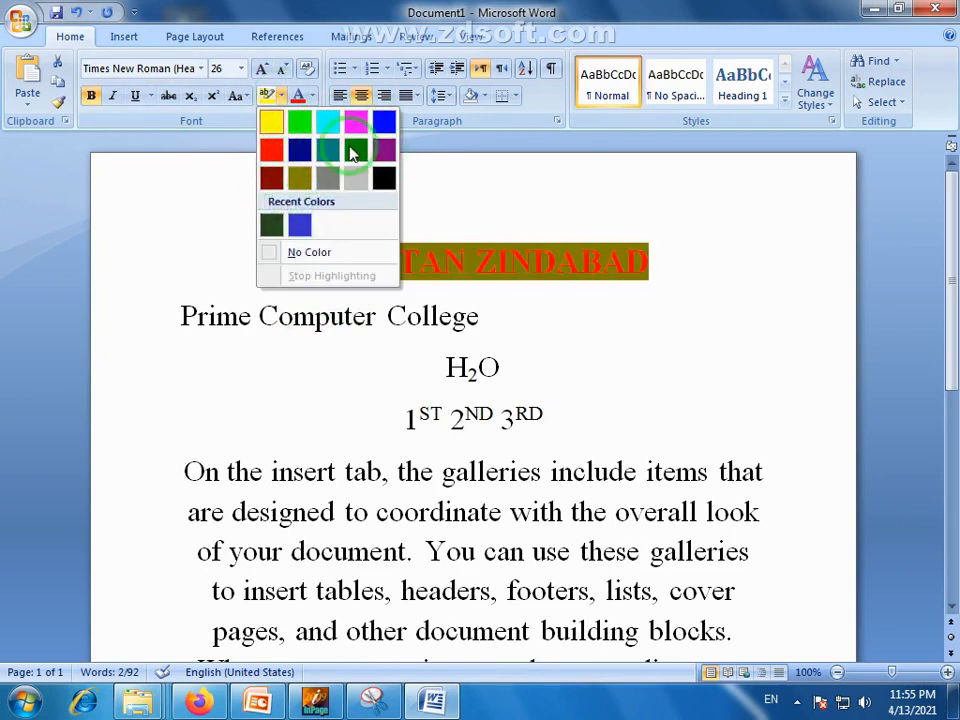
pyautogui.click(307, 149)
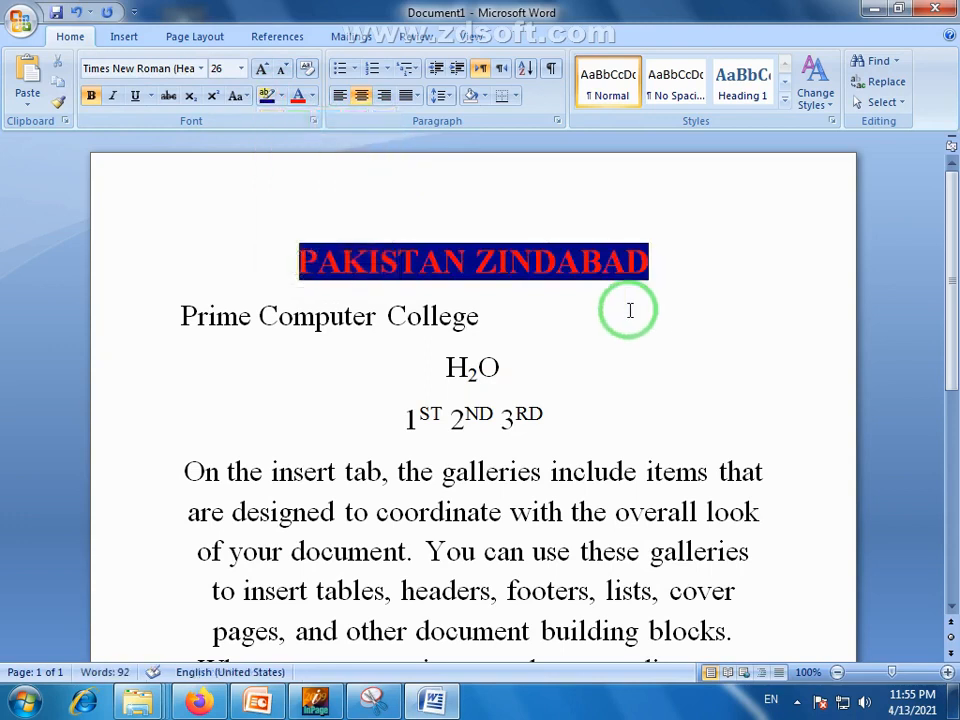
# Remove the highlight from the PAKISTAN ZINDABAD heading by applying No Color over the text.
pyautogui.click(283, 97)
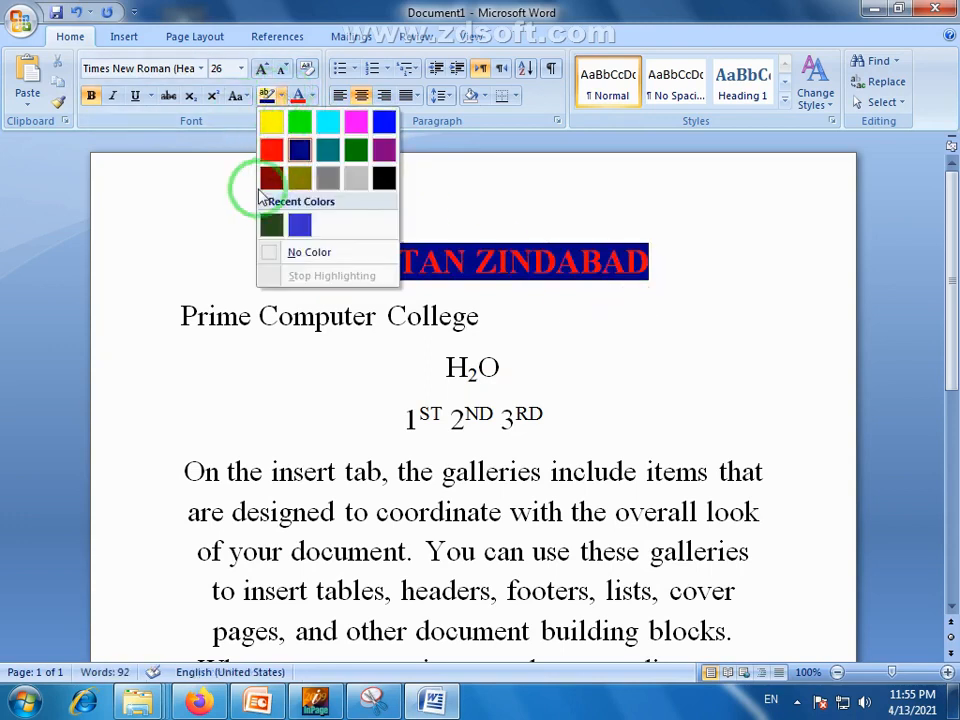
pyautogui.click(308, 256)
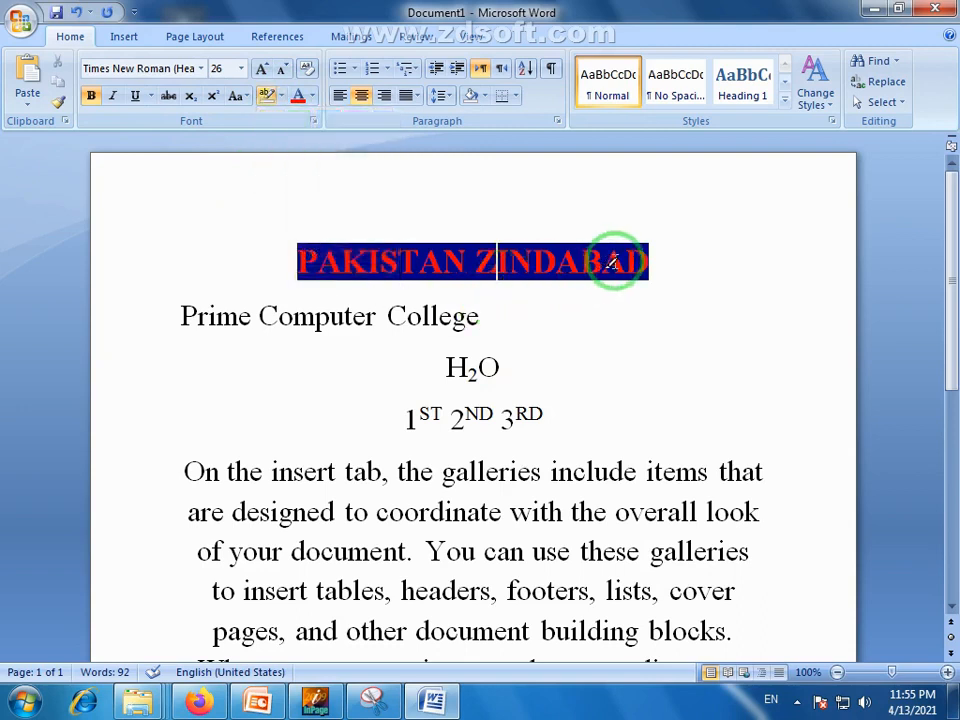
pyautogui.click(305, 260)
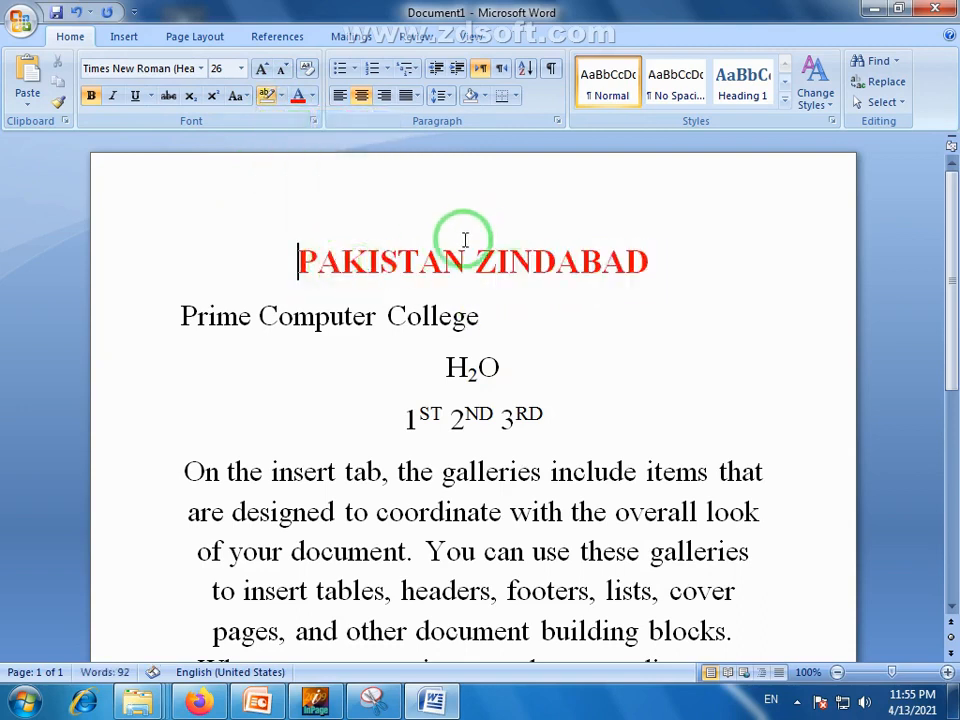
pyautogui.click(615, 258)
pyautogui.click(278, 95)
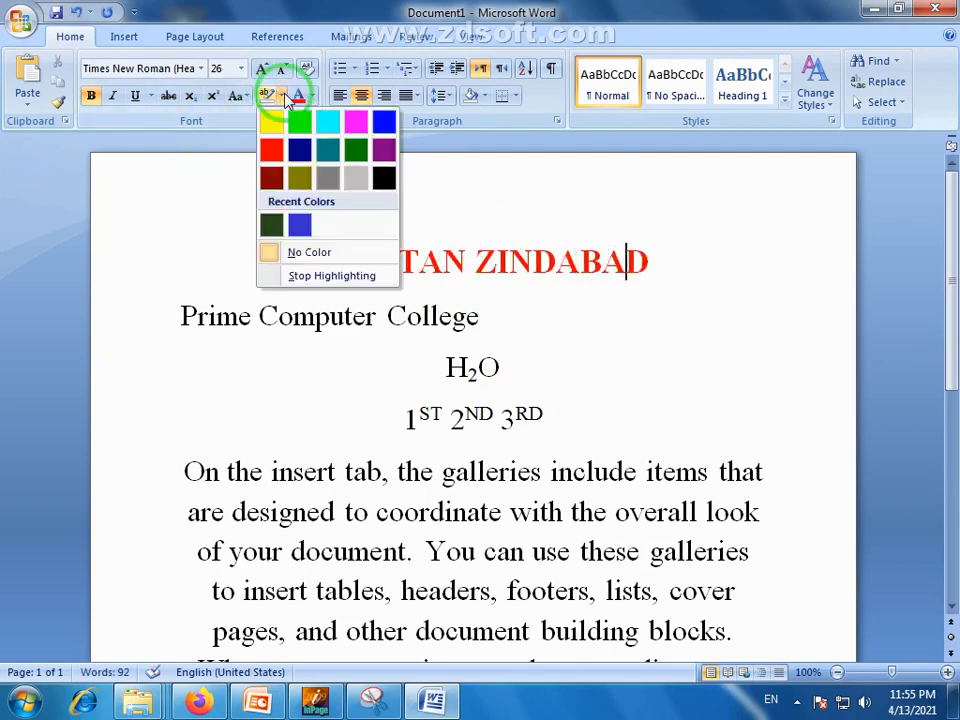
pyautogui.click(312, 96)
pyautogui.click(546, 272)
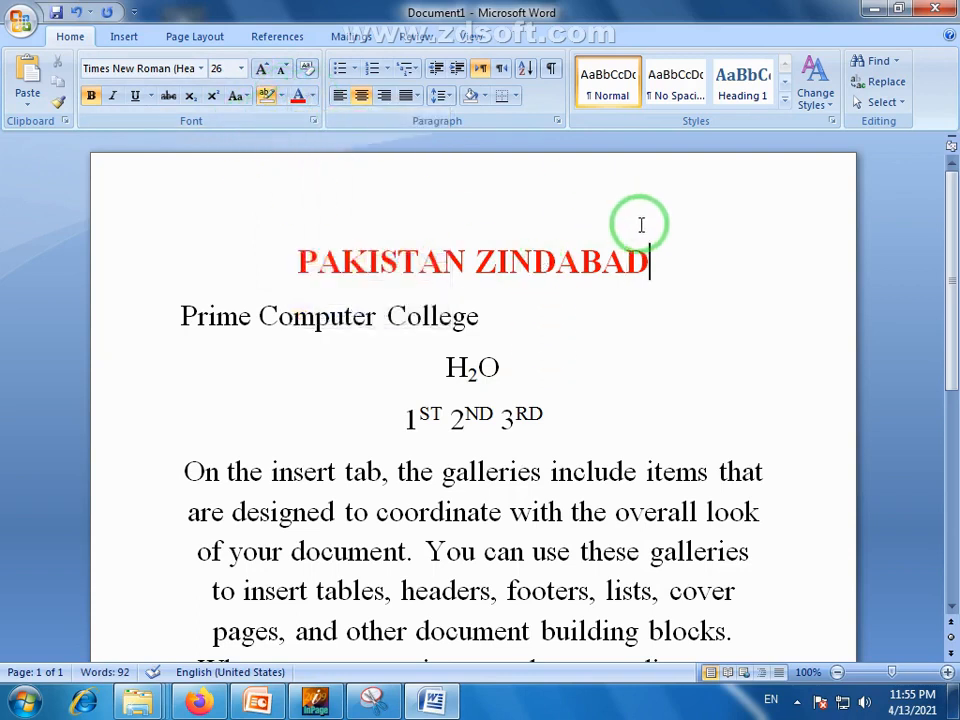
pyautogui.moveTo(950, 199); pyautogui.dragTo(950, 202)
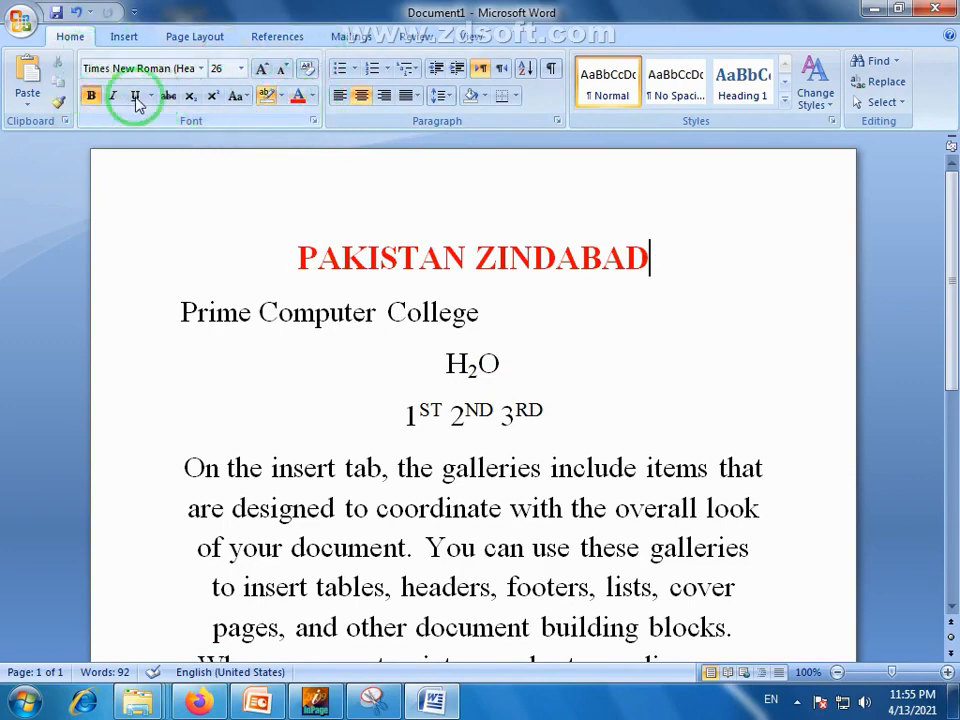
# Switch to PowerPoint to view the HOME TAB slide about the Font group and return to Word.
pyautogui.click(257, 700)
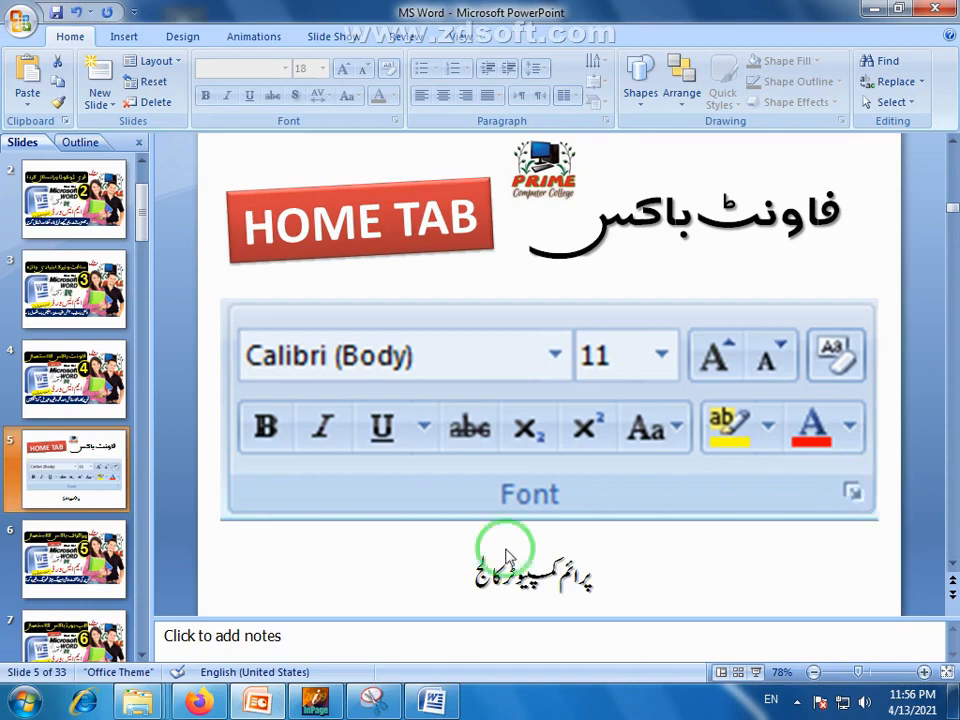
pyautogui.click(431, 699)
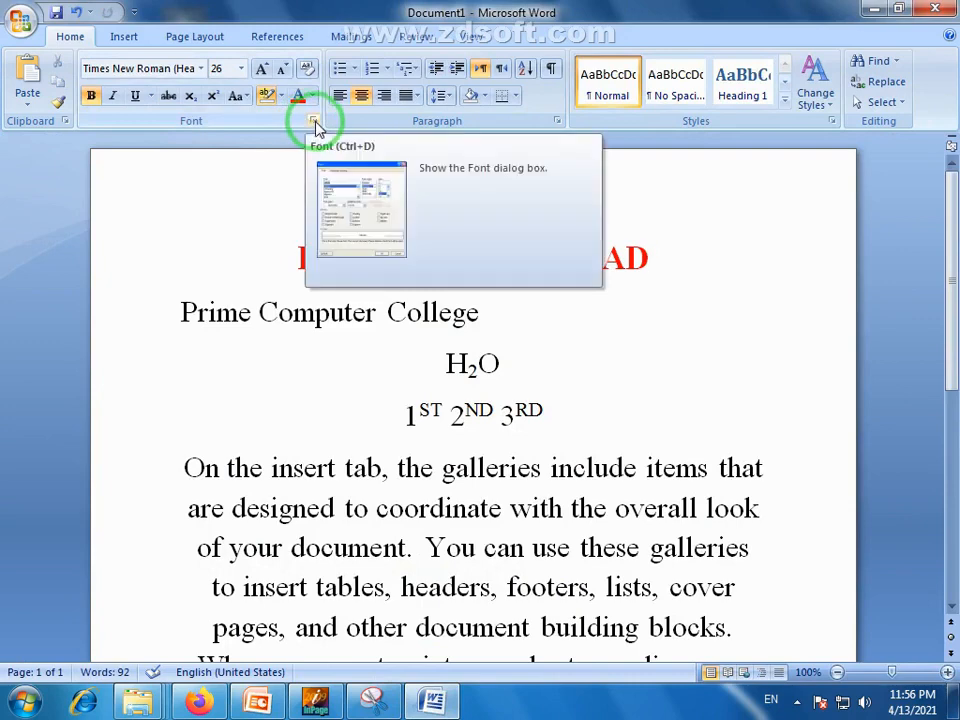
# Open the Font dialog and move it aside so the start of the heading stays visible.
pyautogui.click(316, 122)
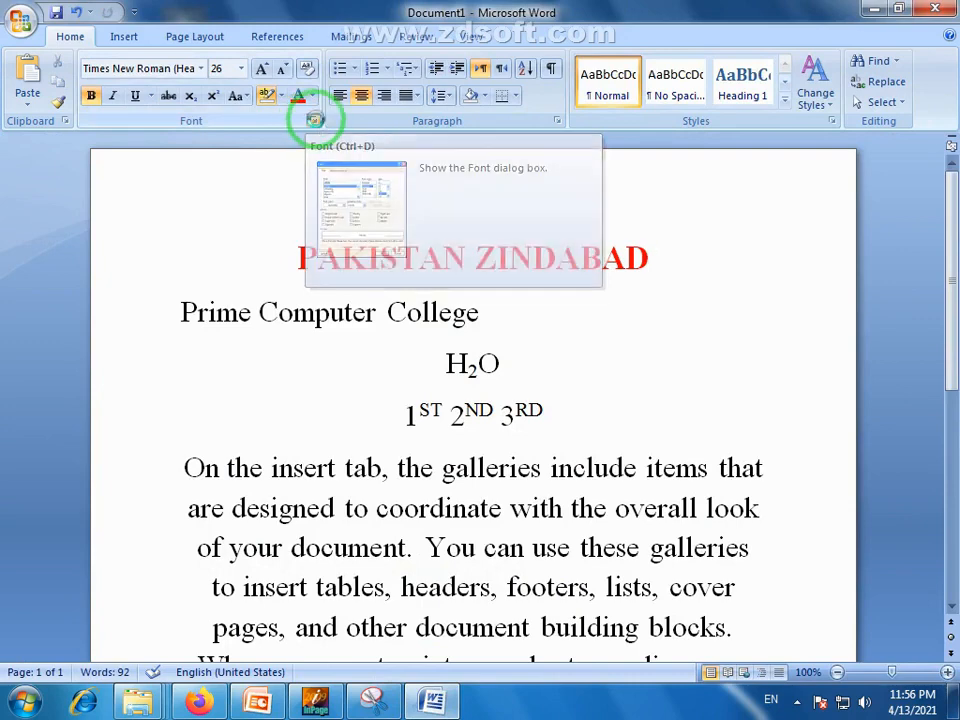
pyautogui.moveTo(491, 90); pyautogui.dragTo(505, 193)
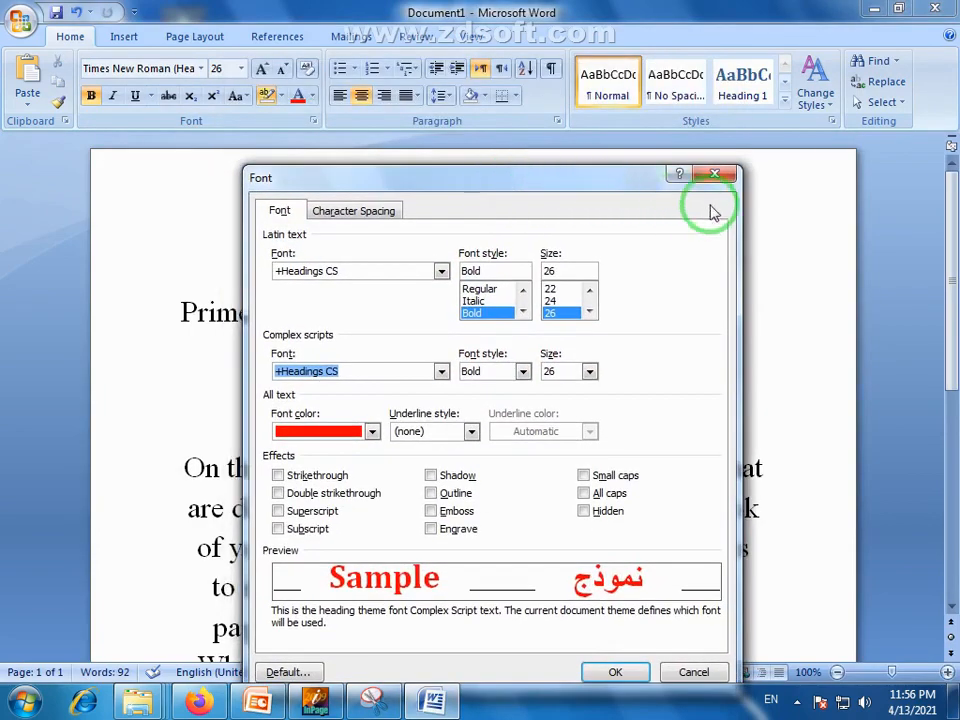
pyautogui.moveTo(643, 188); pyautogui.dragTo(639, 168)
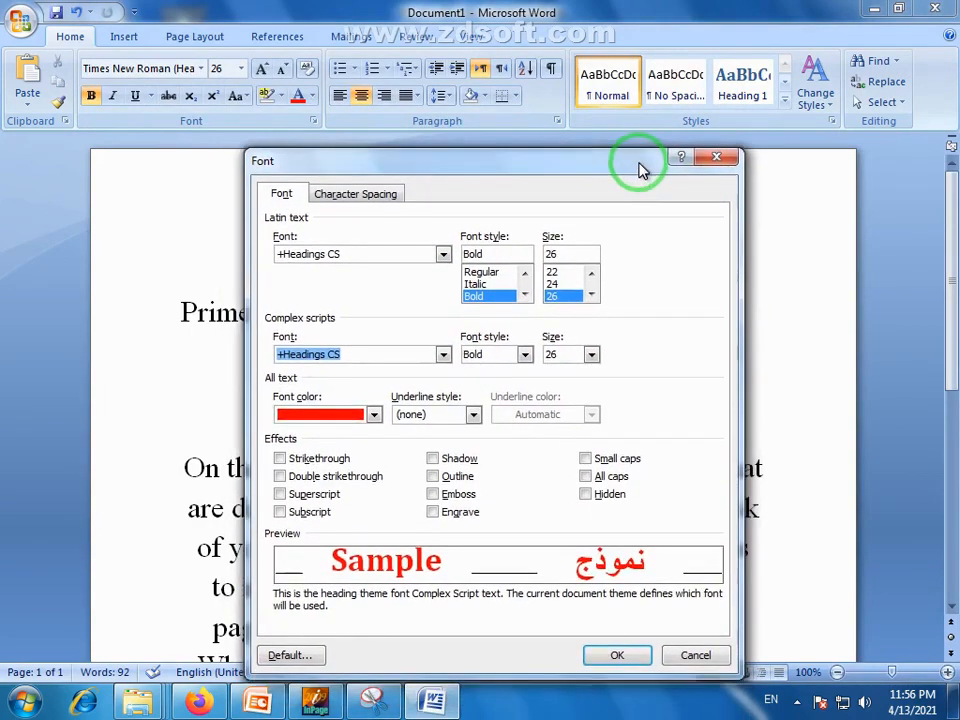
pyautogui.moveTo(435, 168); pyautogui.dragTo(471, 165)
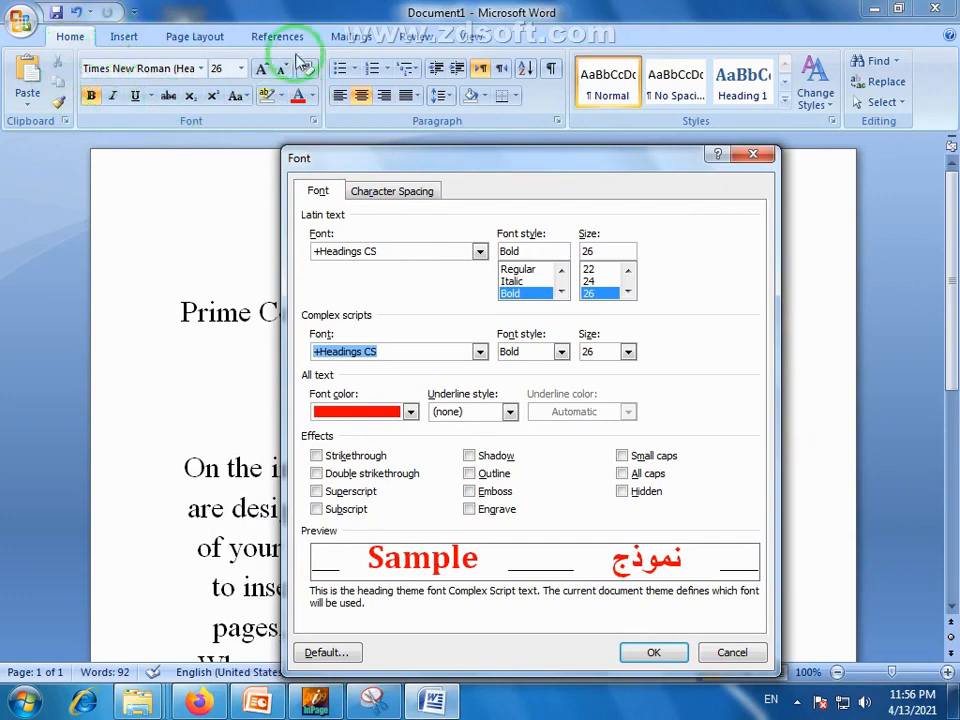
pyautogui.moveTo(499, 165); pyautogui.dragTo(577, 166)
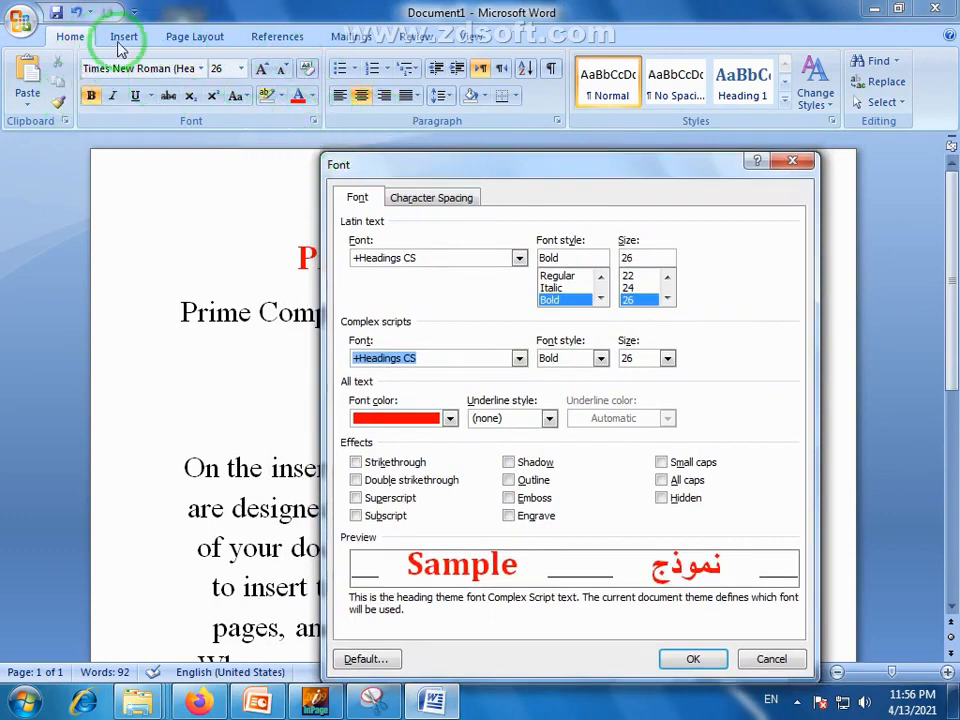
pyautogui.moveTo(397, 177); pyautogui.dragTo(410, 163)
pyautogui.moveTo(473, 159); pyautogui.dragTo(490, 159)
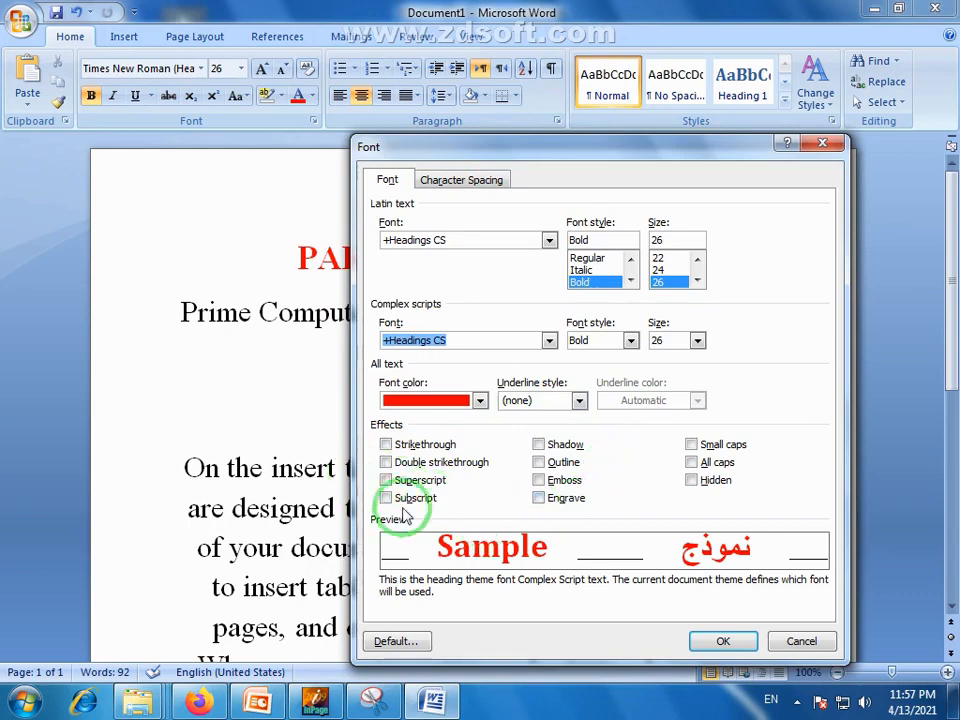
pyautogui.moveTo(550, 159); pyautogui.dragTo(547, 169)
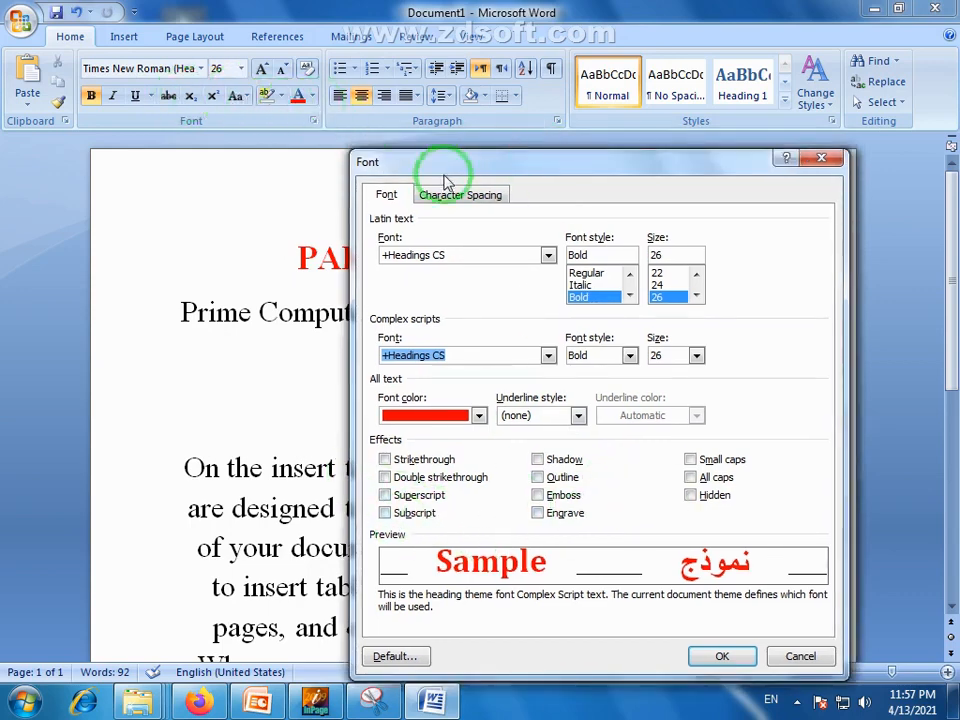
pyautogui.moveTo(455, 173)
pyautogui.mouseDown()
pyautogui.moveTo(441, 171)
pyautogui.moveTo(471, 176)
pyautogui.mouseUp()
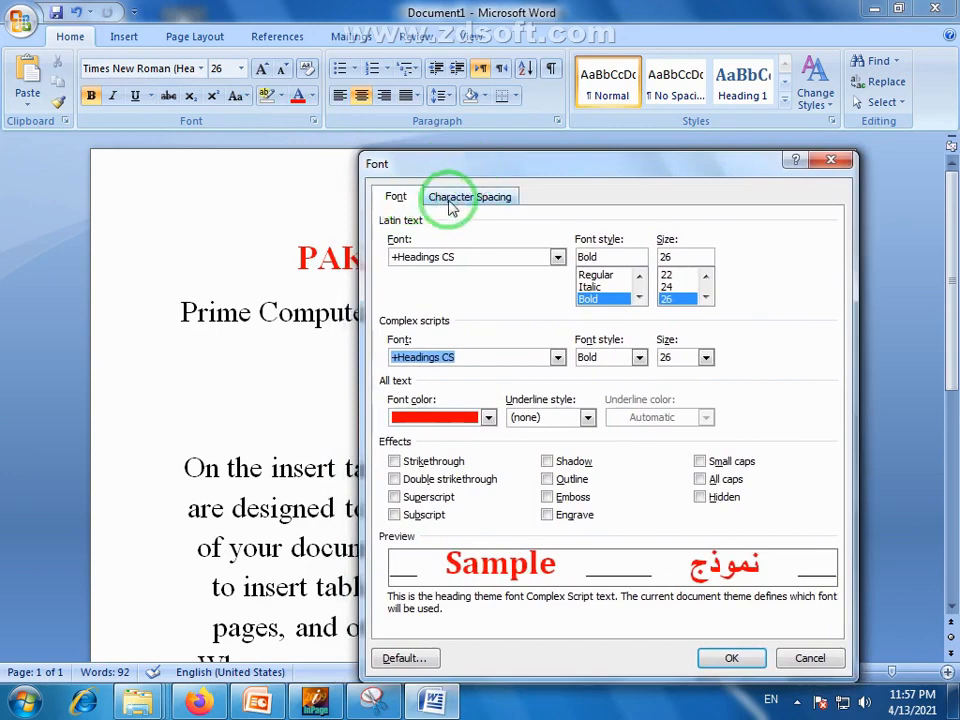
# Examine the Font dialog's character spacing page and its choices for Latin and complex script fonts, font color and underline style.
pyautogui.click(441, 200)
pyautogui.click(393, 198)
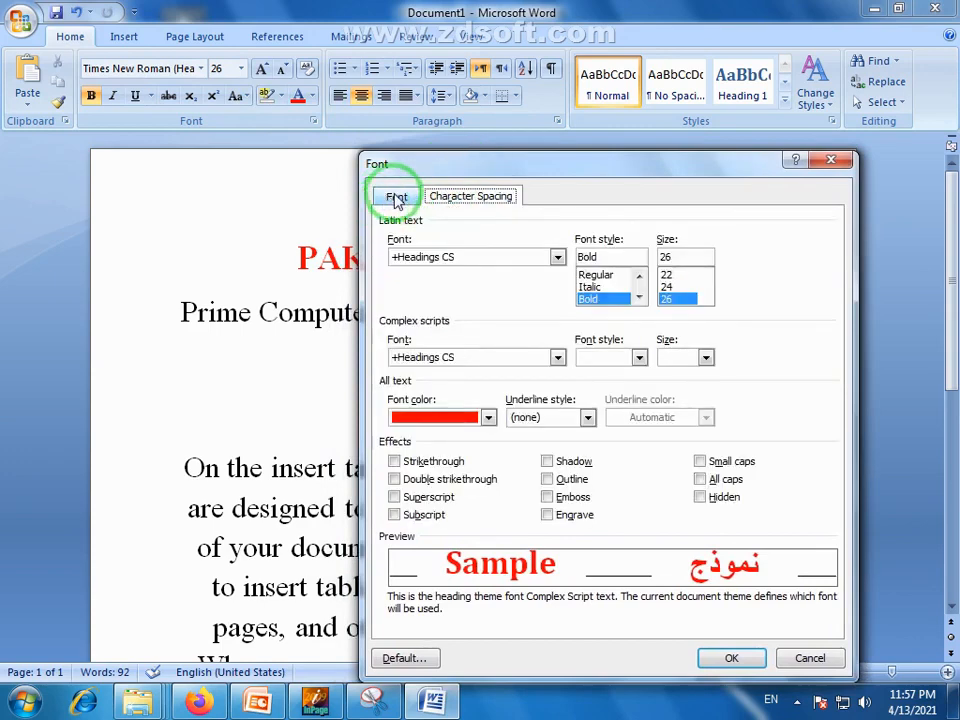
pyautogui.click(462, 200)
pyautogui.click(395, 196)
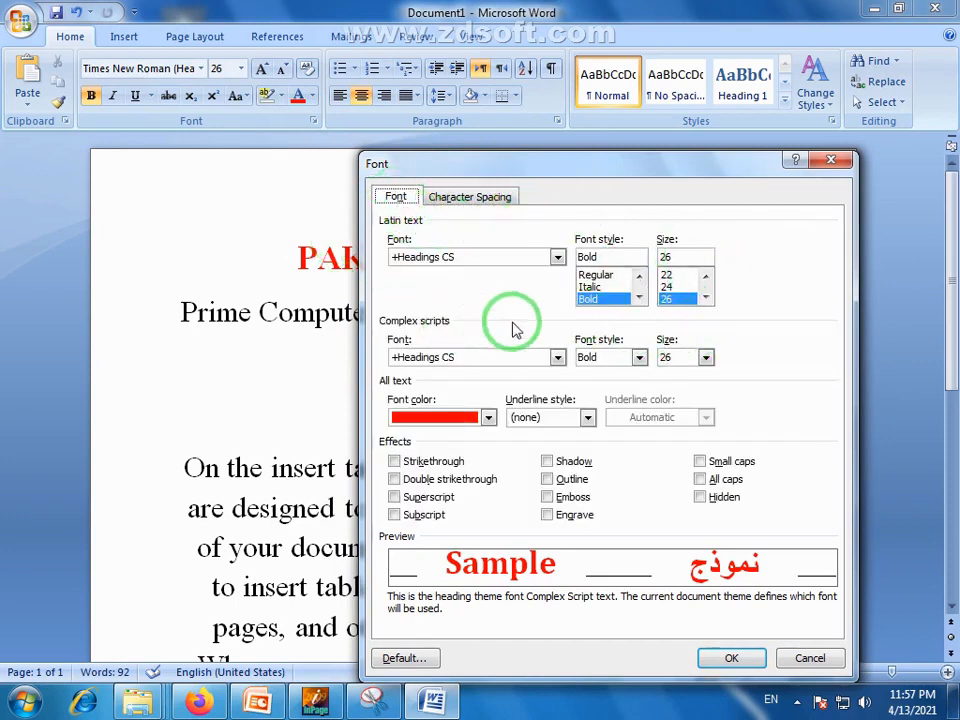
pyautogui.click(557, 258)
pyautogui.click(557, 357)
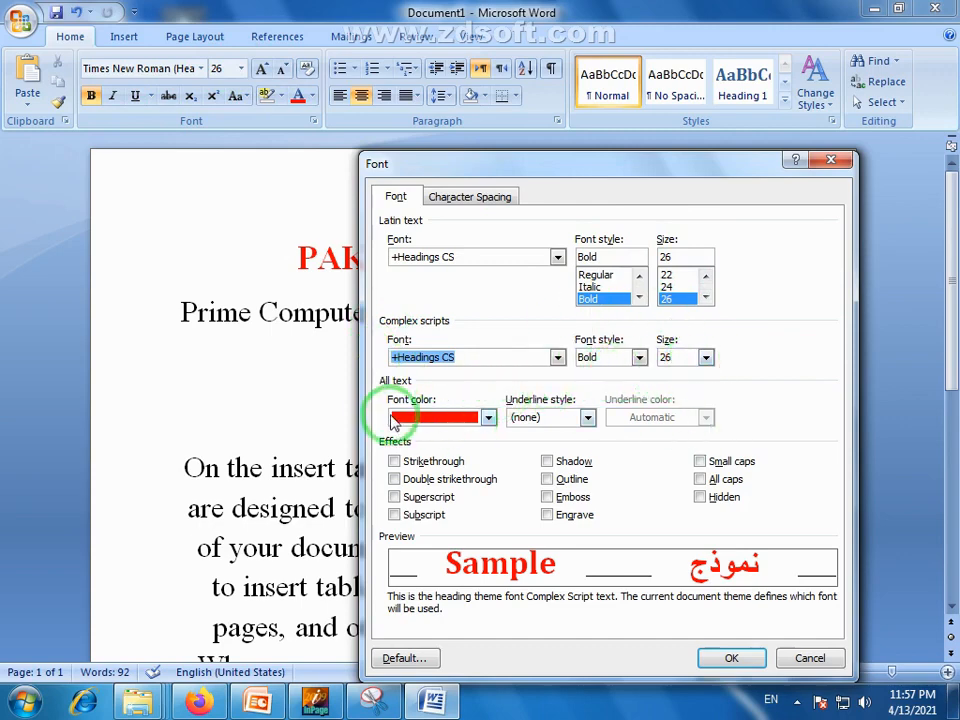
pyautogui.click(489, 416)
pyautogui.click(375, 135)
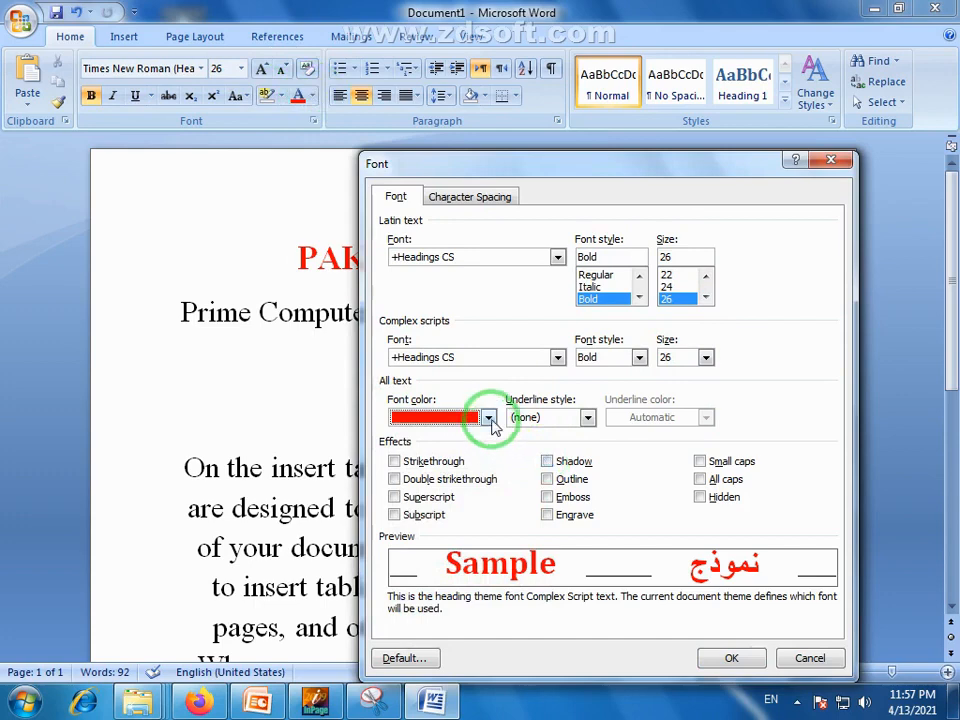
pyautogui.click(587, 417)
pyautogui.click(648, 437)
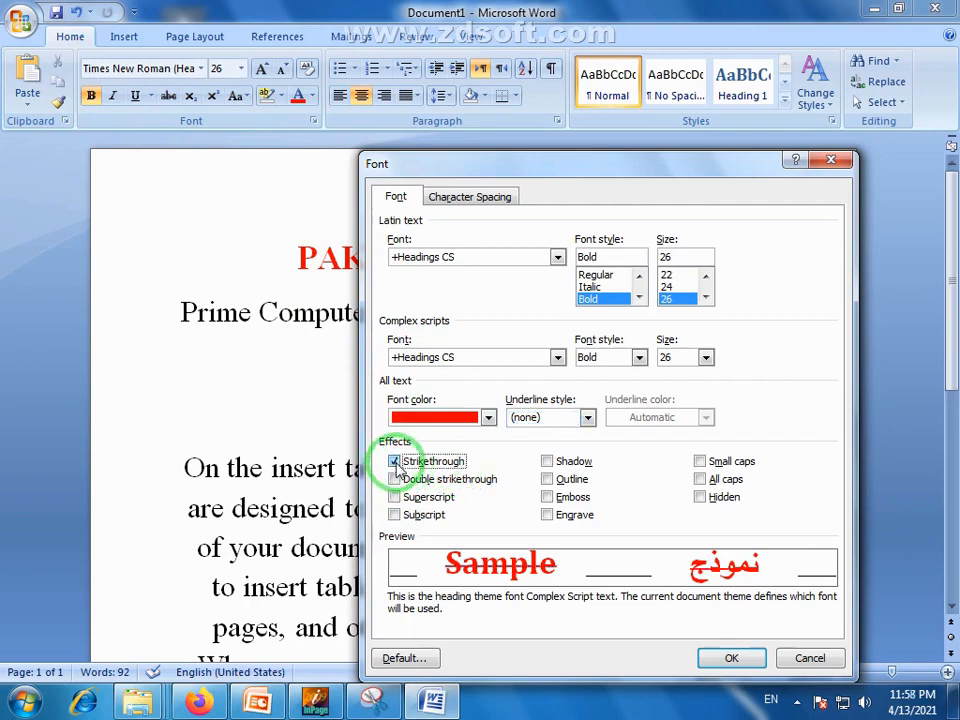
# Try the Strikethrough, Double strikethrough and Superscript effects in the Font dialog's preview, clearing each one again.
pyautogui.click(395, 462)
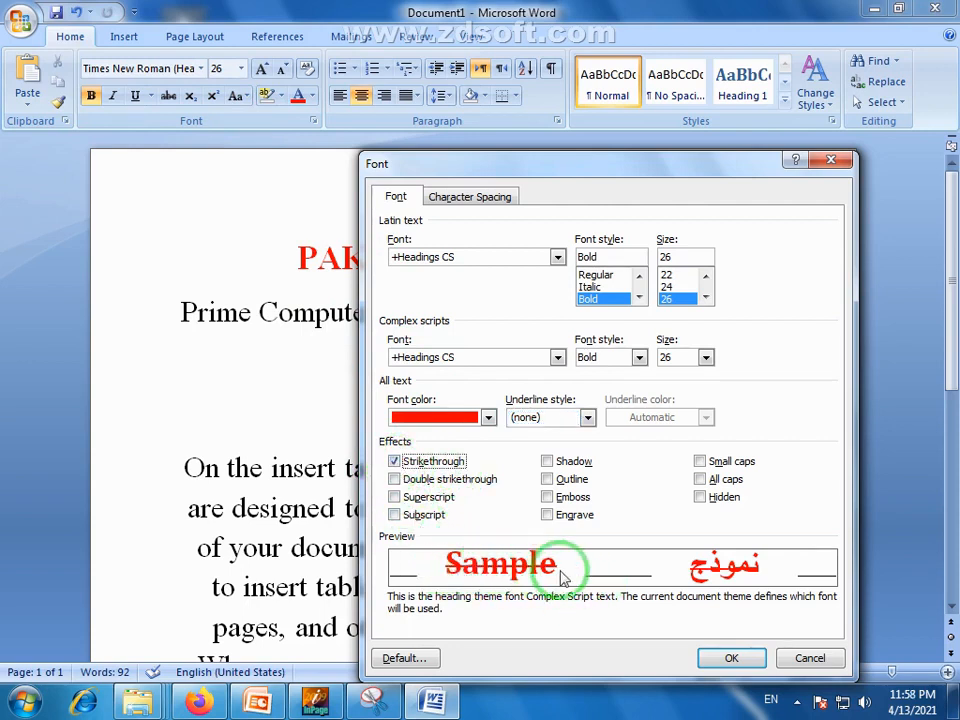
pyautogui.click(395, 479)
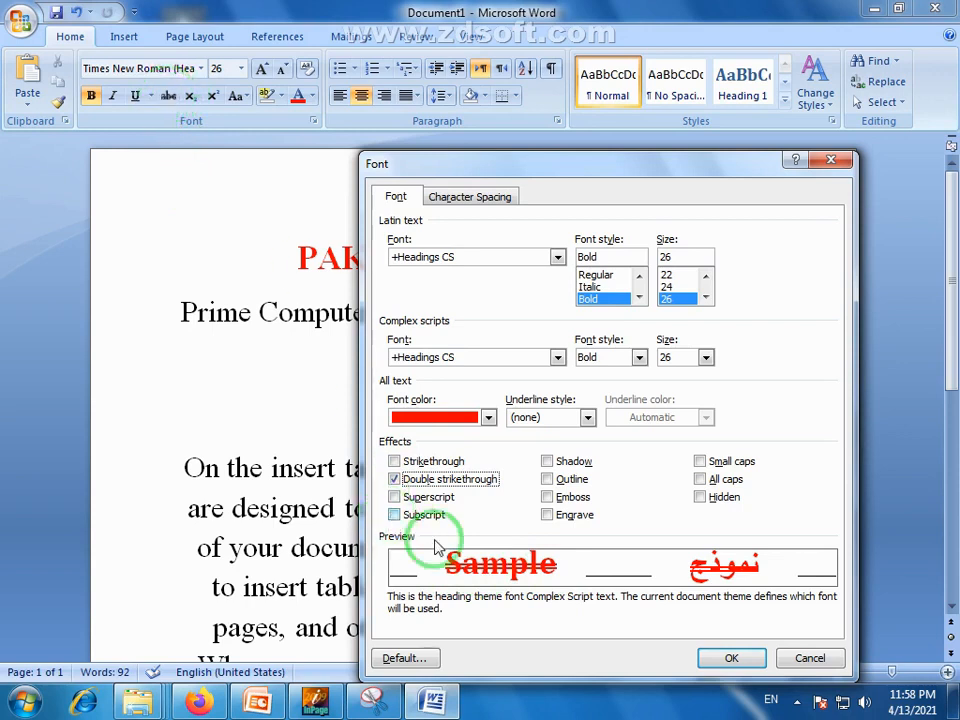
pyautogui.click(395, 462)
pyautogui.click(396, 463)
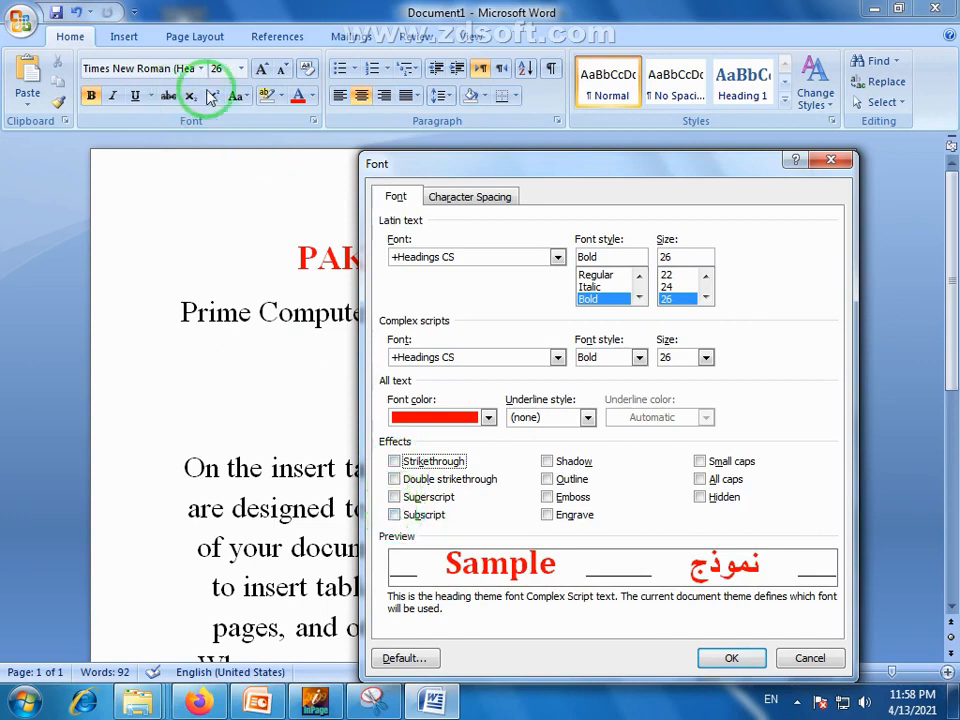
pyautogui.click(395, 498)
pyautogui.click(395, 498)
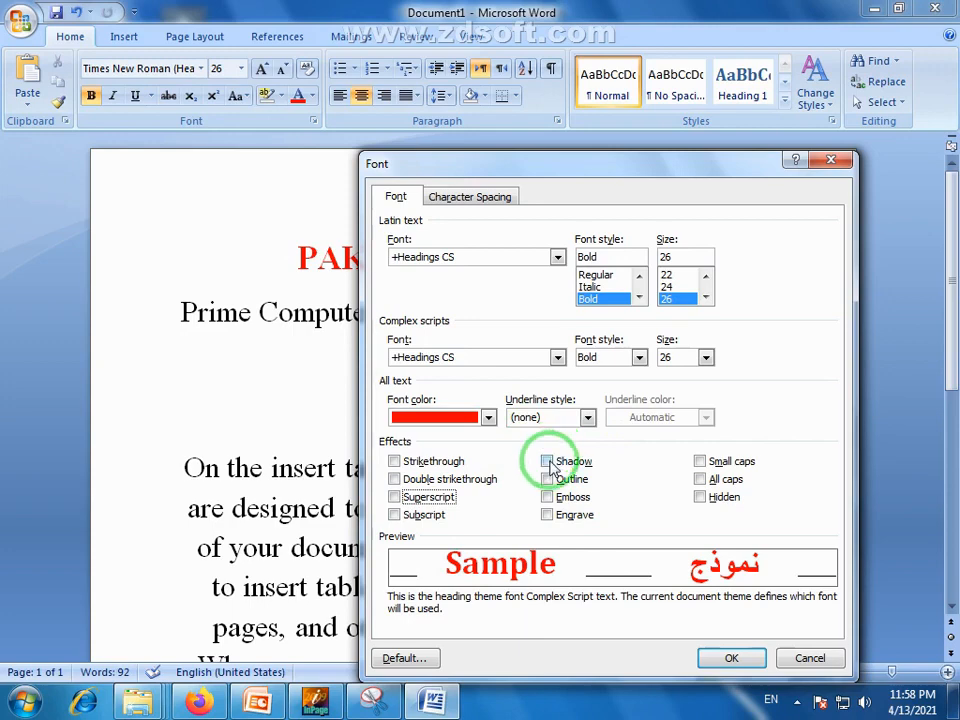
# Close the Font dialog without applying changes and enlarge the H2O line to 190 pt.
pyautogui.click(810, 658)
pyautogui.click(443, 258)
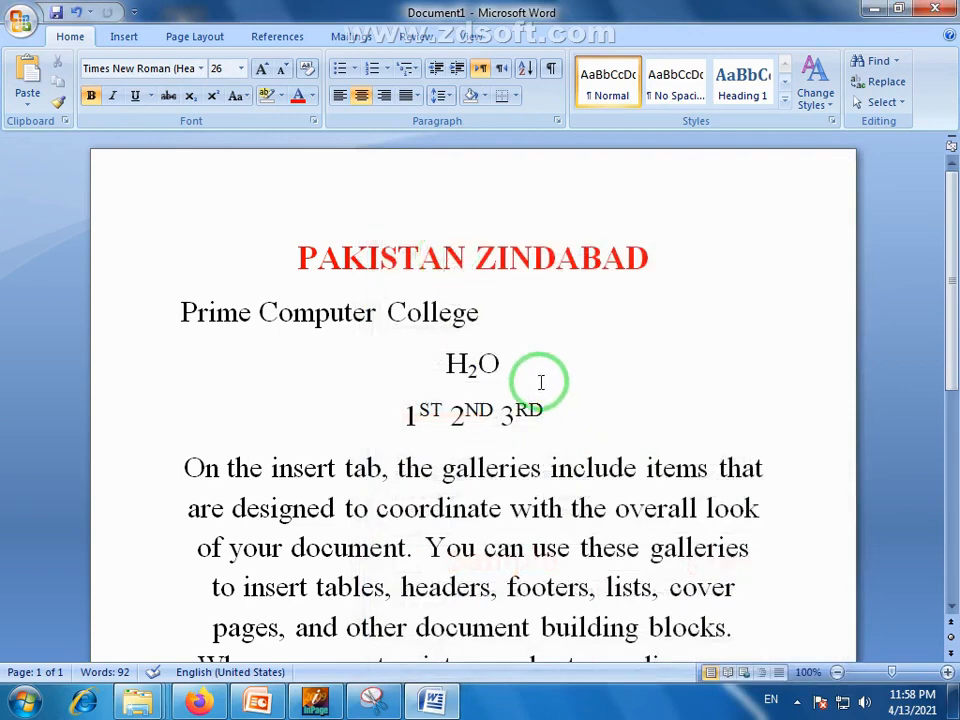
pyautogui.moveTo(500, 365); pyautogui.dragTo(439, 364)
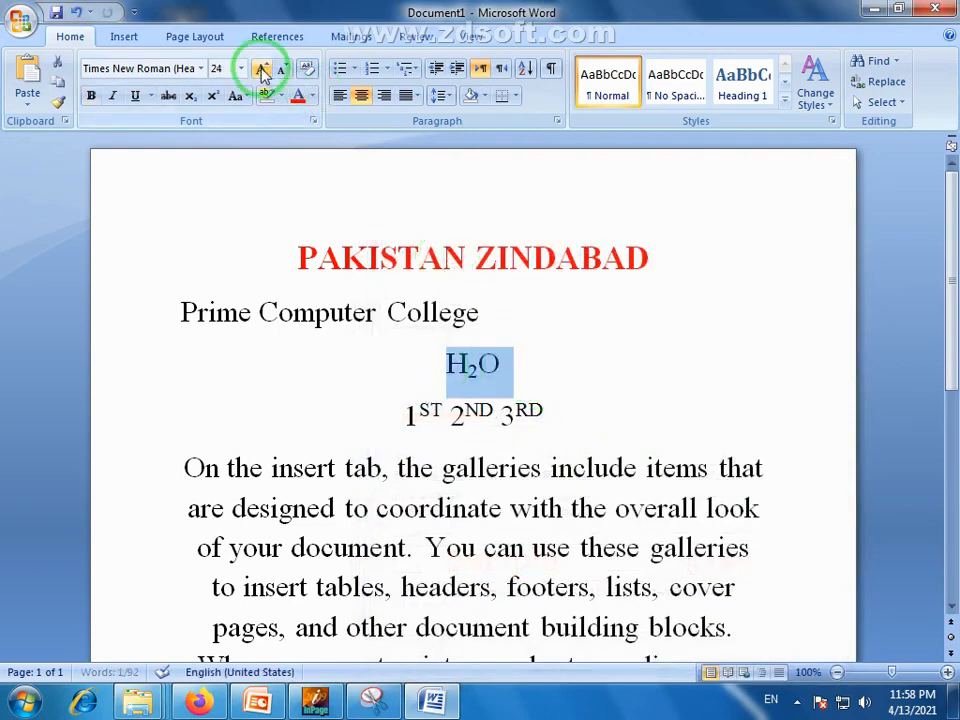
pyautogui.click(261, 71)
pyautogui.click(261, 71)
pyautogui.click(261, 71)
pyautogui.tripleClick(261, 71)
pyautogui.doubleClick(261, 71)
pyautogui.doubleClick(261, 71)
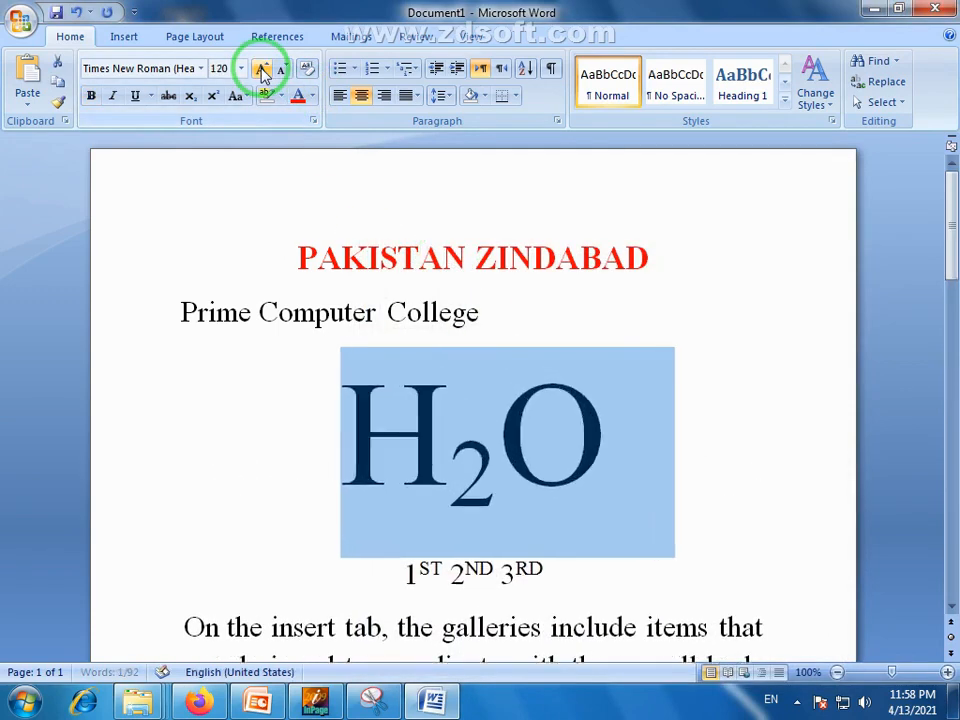
pyautogui.tripleClick(261, 71)
pyautogui.click(261, 71)
pyautogui.doubleClick(261, 71)
pyautogui.click(261, 71)
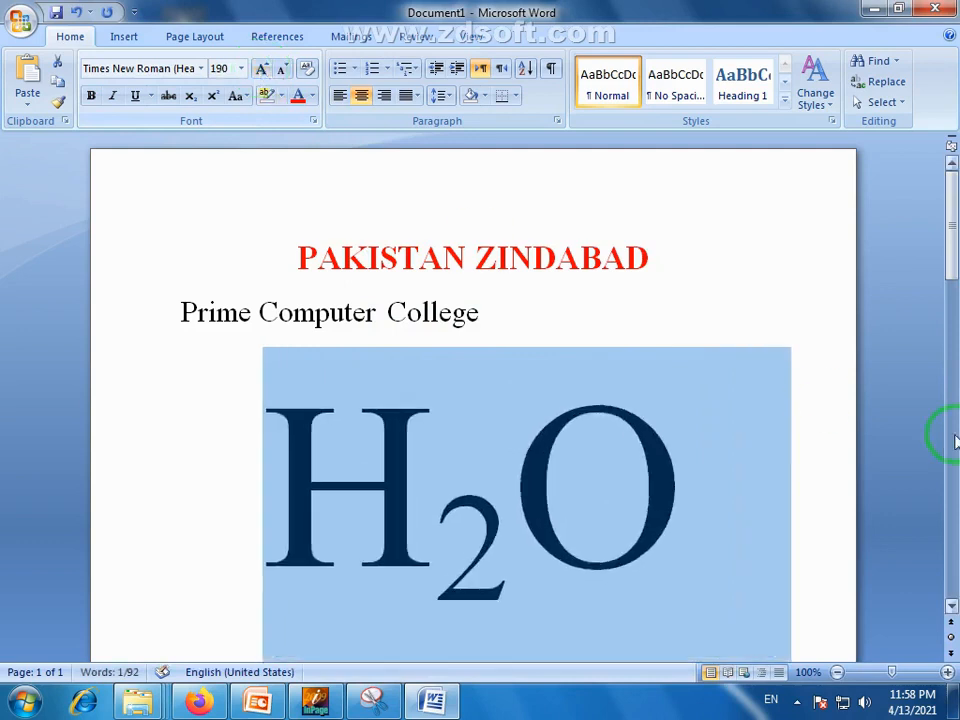
# Color the enlarged H2O text red.
pyautogui.moveTo(950, 226)
pyautogui.mouseDown()
pyautogui.moveTo(939, 261)
pyautogui.moveTo(944, 250)
pyautogui.mouseUp()
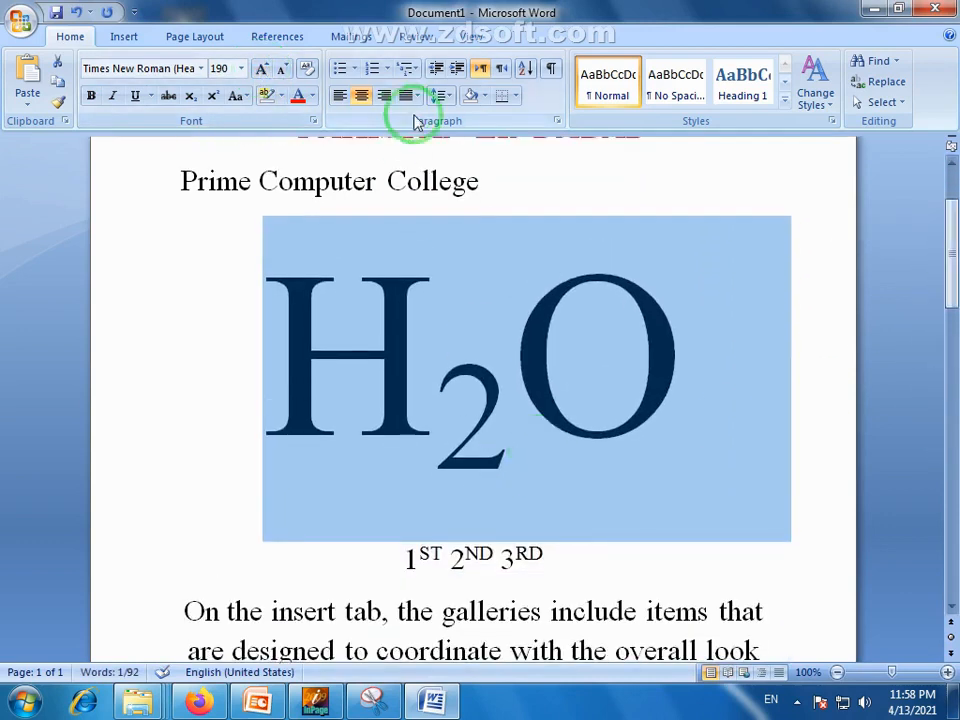
pyautogui.click(298, 97)
pyautogui.click(615, 454)
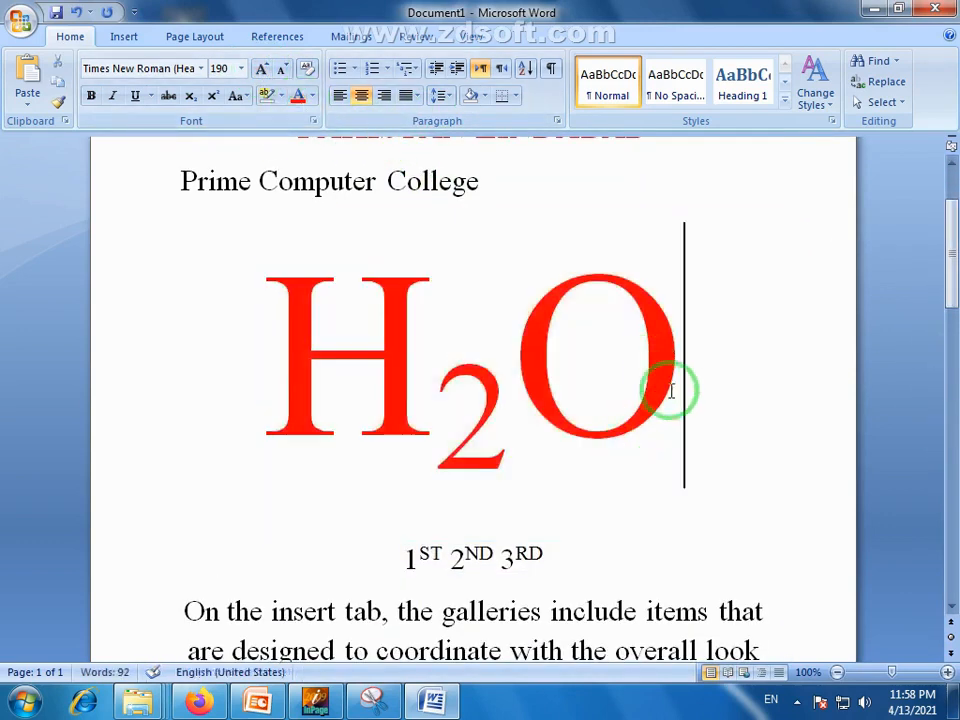
# Apply the Shadow effect to the H2O text through the Font dialog.
pyautogui.moveTo(680, 376); pyautogui.dragTo(334, 368)
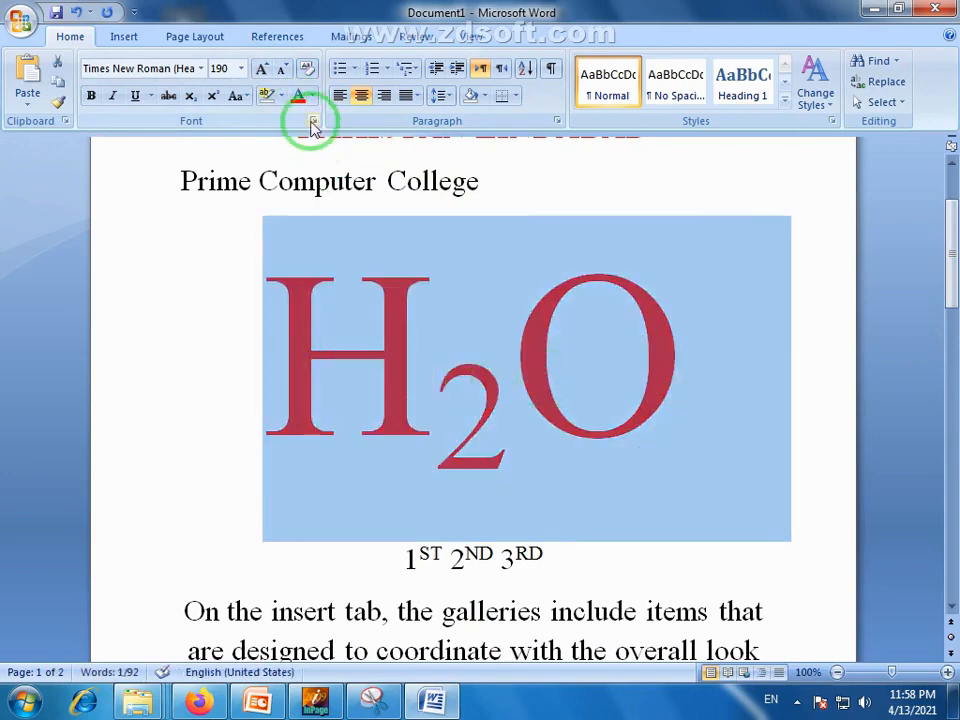
pyautogui.click(313, 121)
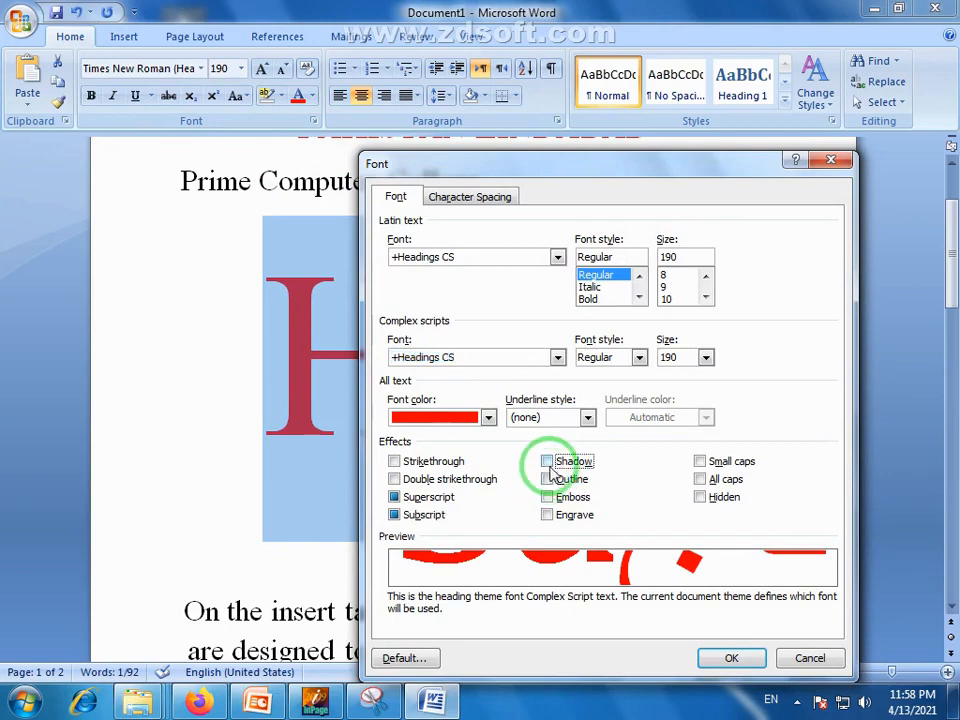
pyautogui.click(548, 463)
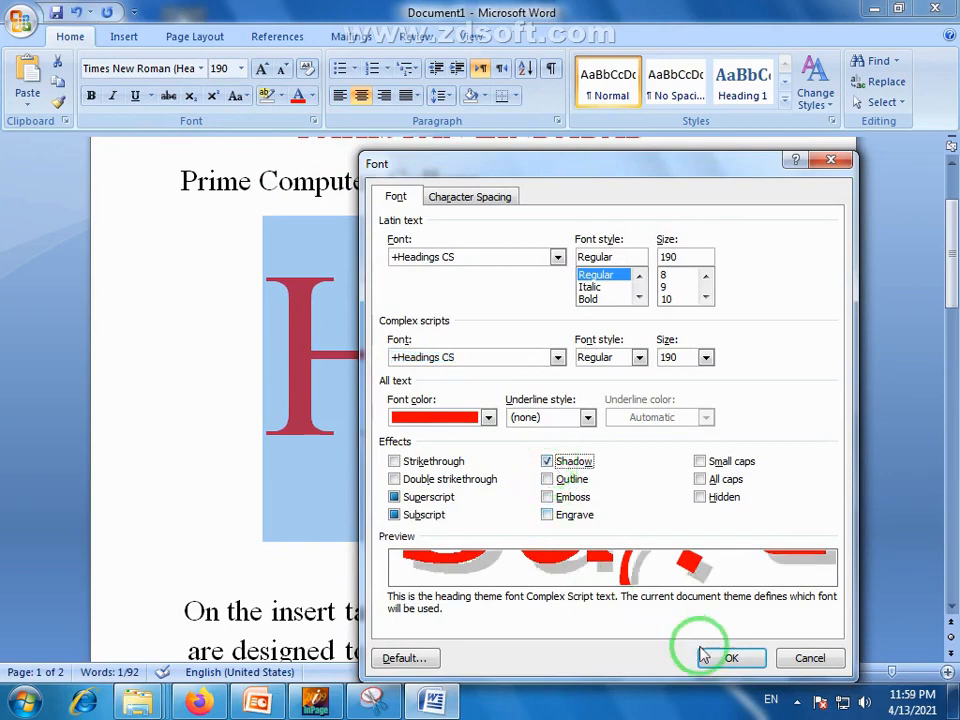
pyautogui.click(731, 658)
pyautogui.click(690, 388)
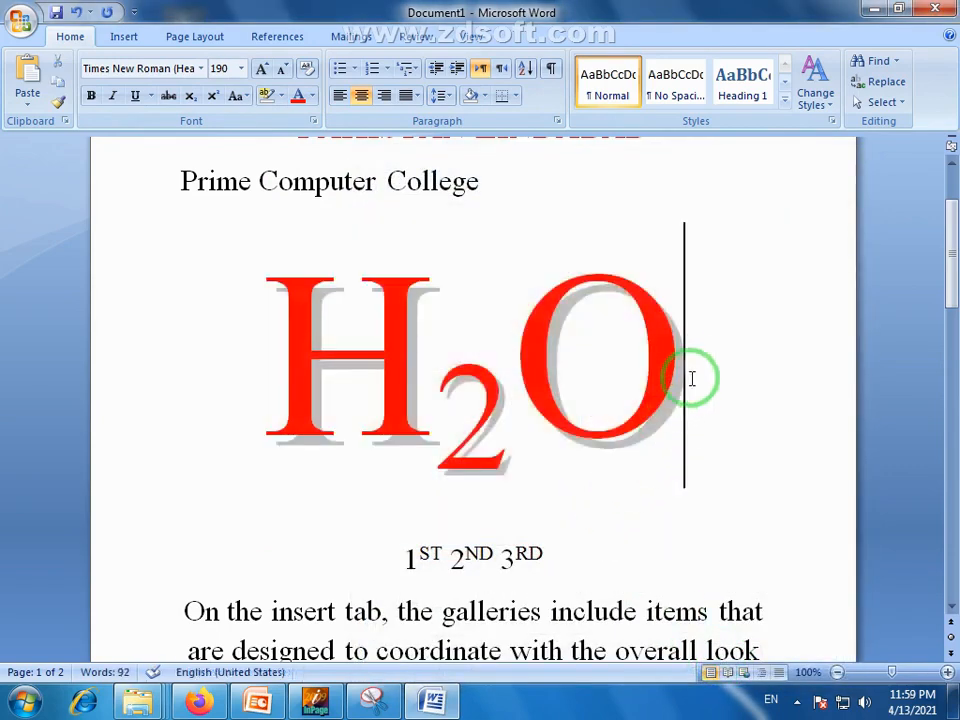
# Add the Outline effect to the shadowed H2O text through the Font dialog.
pyautogui.moveTo(688, 358); pyautogui.dragTo(272, 369)
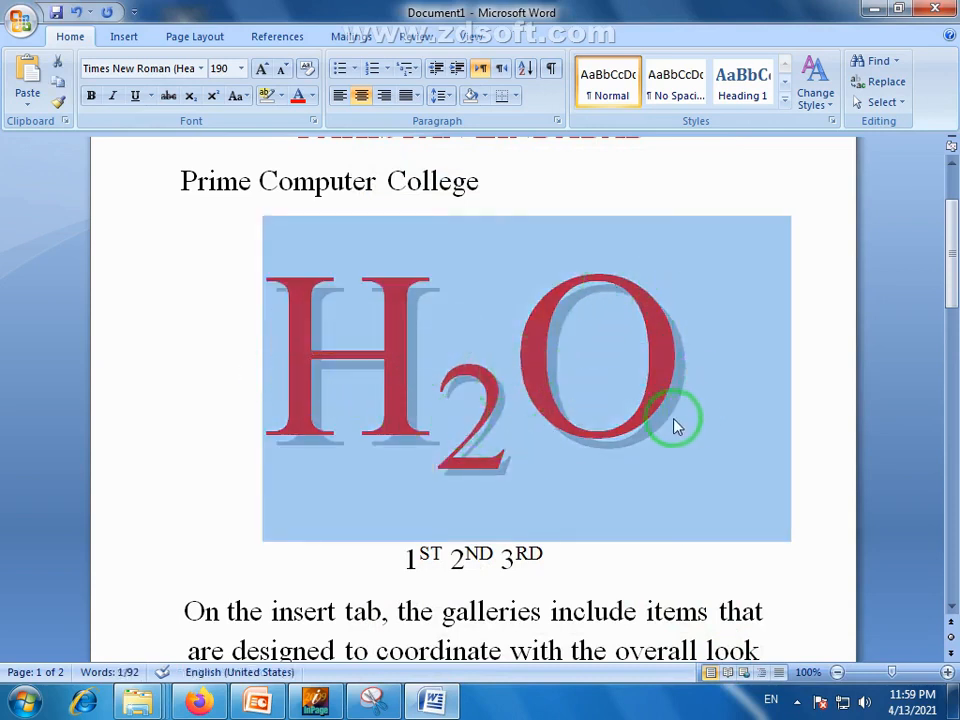
pyautogui.click(649, 388)
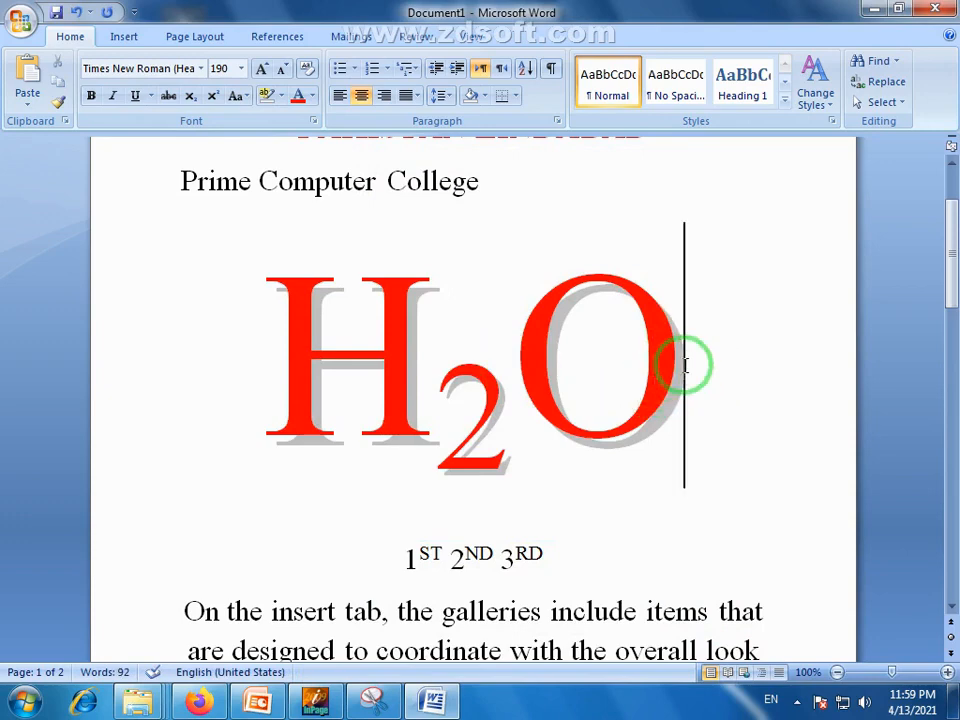
pyautogui.moveTo(685, 366); pyautogui.dragTo(268, 373)
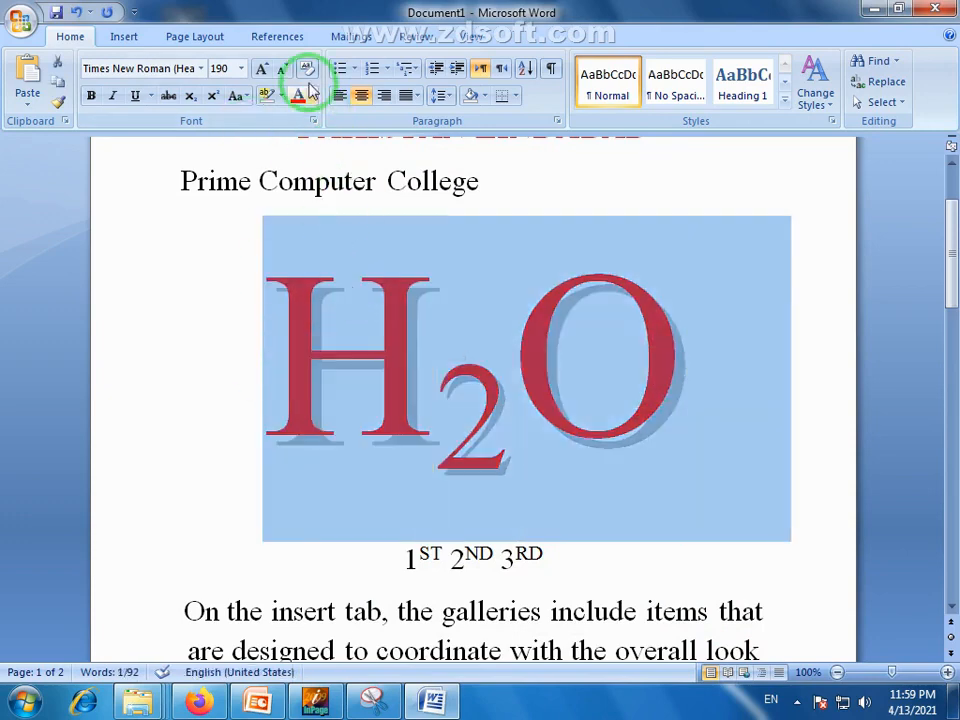
pyautogui.click(314, 121)
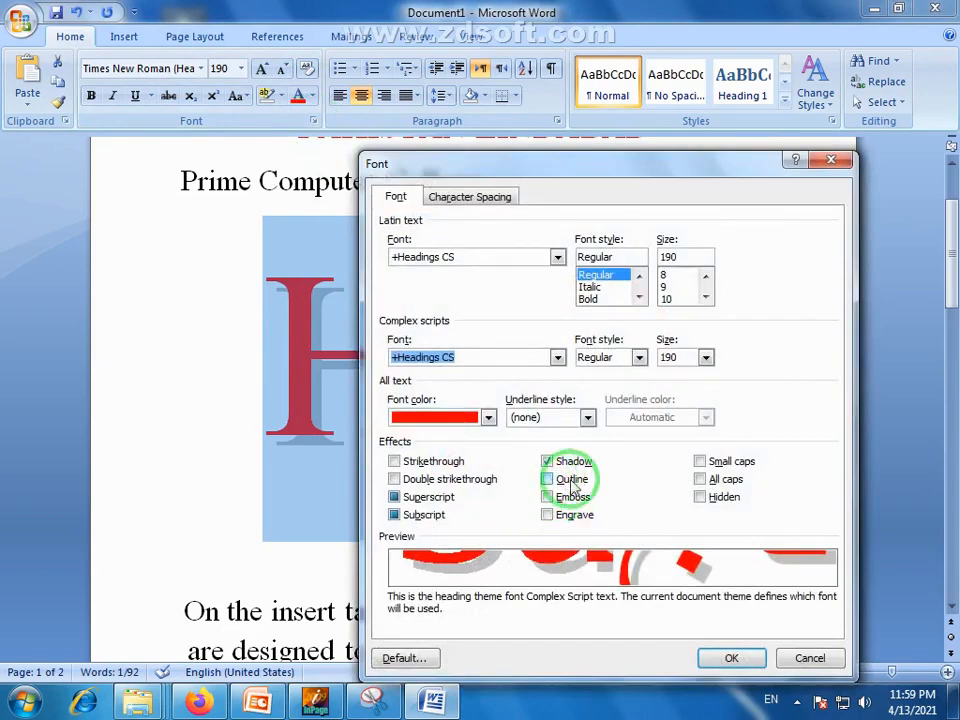
pyautogui.click(549, 482)
pyautogui.click(548, 480)
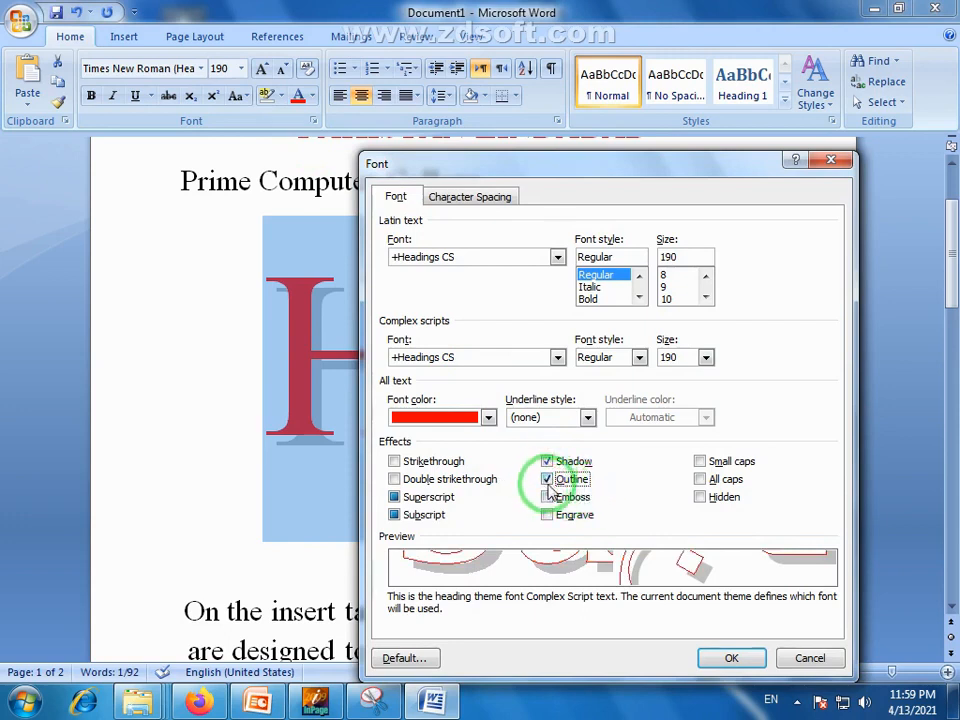
pyautogui.click(731, 657)
pyautogui.click(583, 491)
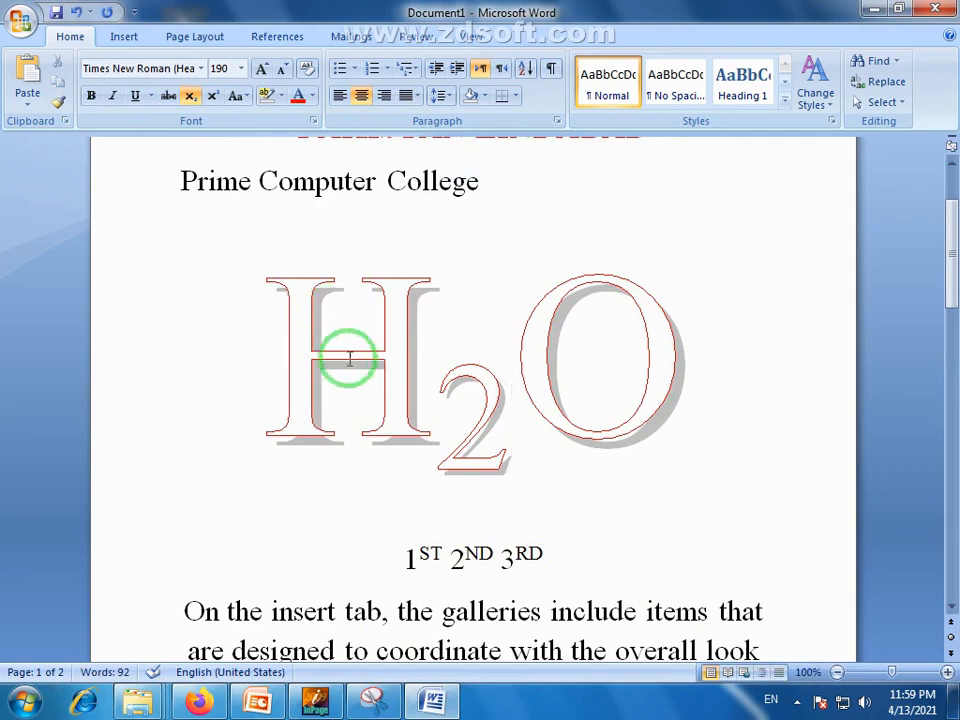
# Replace the Outline and Shadow effects on the H2O text with Emboss.
pyautogui.moveTo(683, 352); pyautogui.dragTo(293, 337)
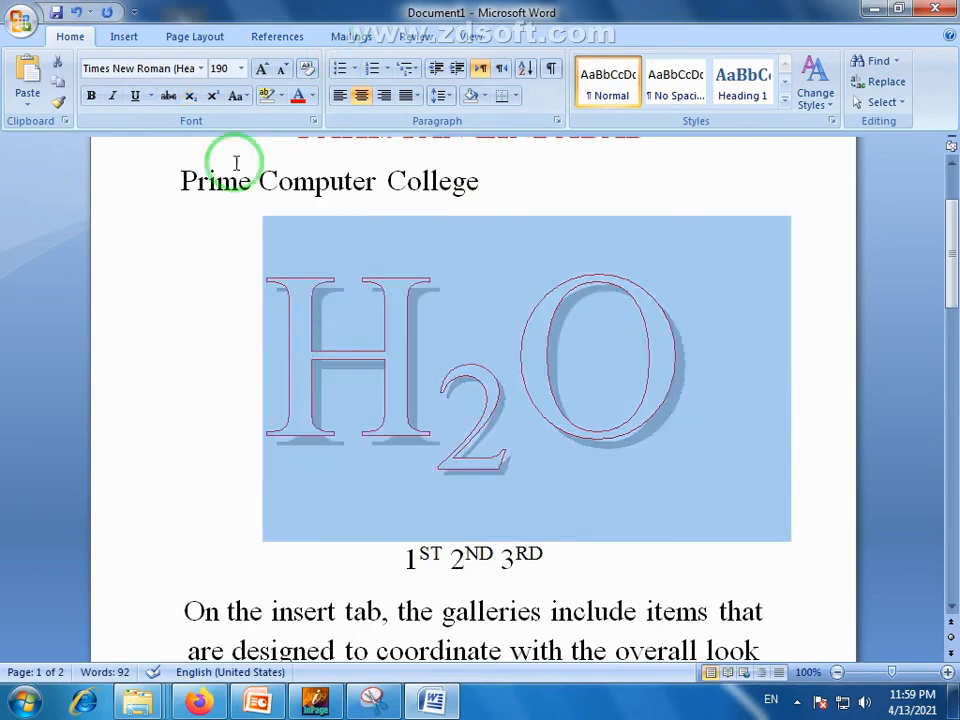
pyautogui.click(313, 120)
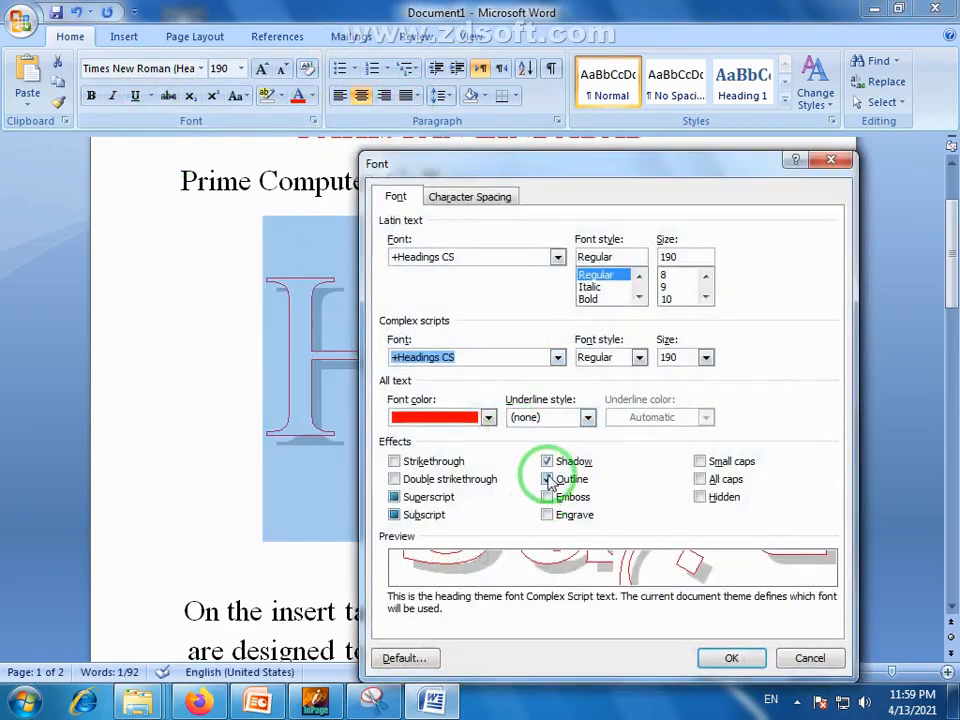
pyautogui.click(548, 480)
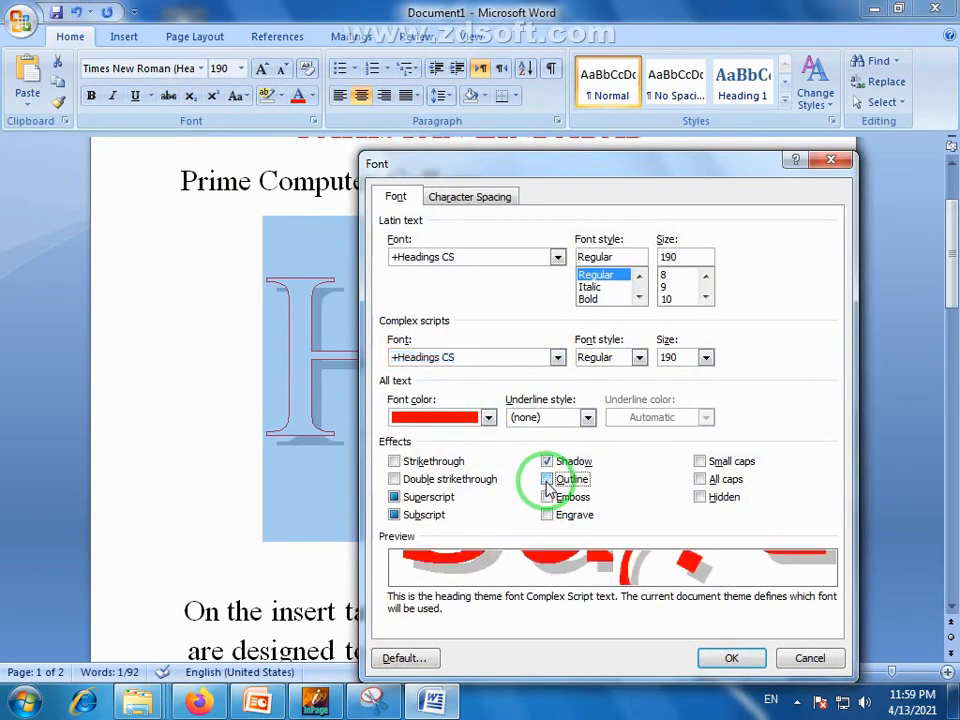
pyautogui.click(547, 461)
pyautogui.click(549, 497)
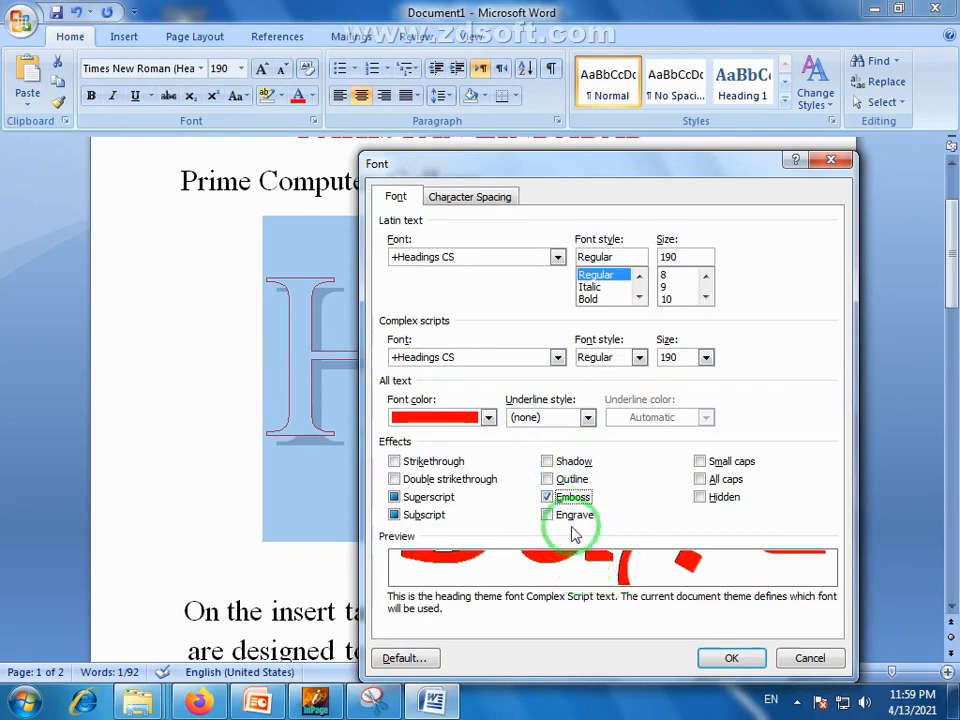
pyautogui.click(730, 658)
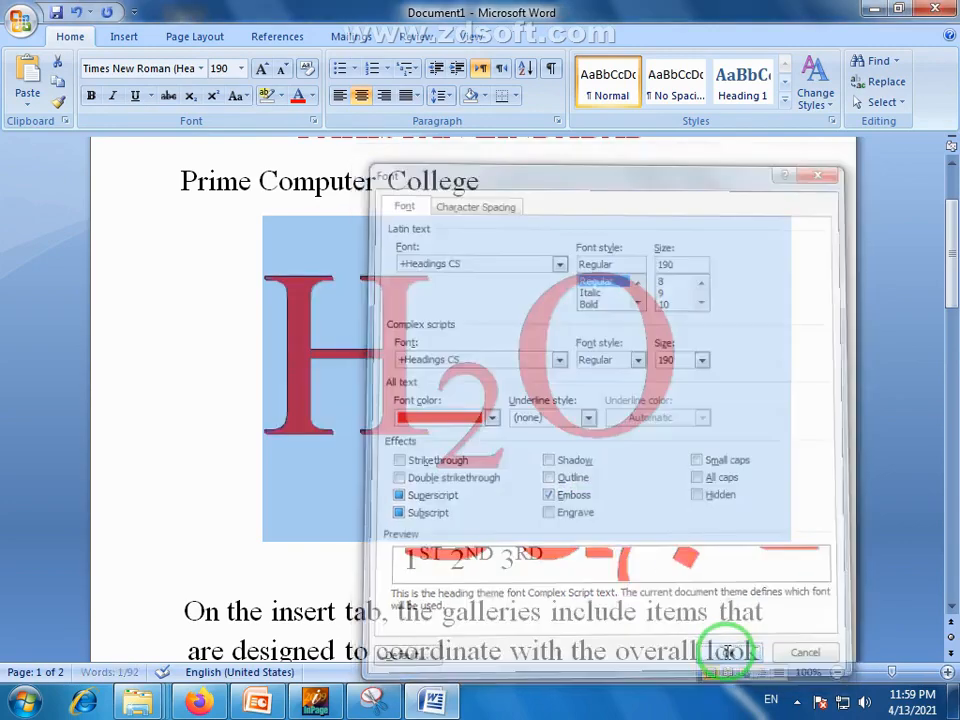
pyautogui.moveTo(681, 364); pyautogui.dragTo(327, 373)
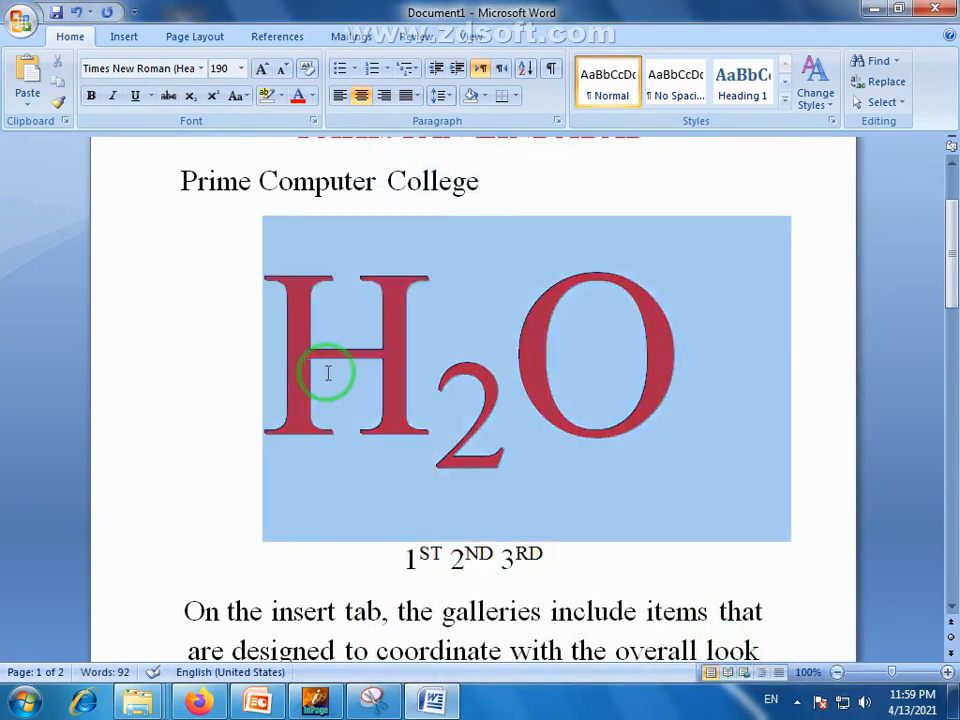
# Add the word PAKISTAN below the last paragraph on page 2 and enlarge it to 80 pt.
pyautogui.moveTo(951, 265); pyautogui.dragTo(951, 439)
pyautogui.click(638, 351)
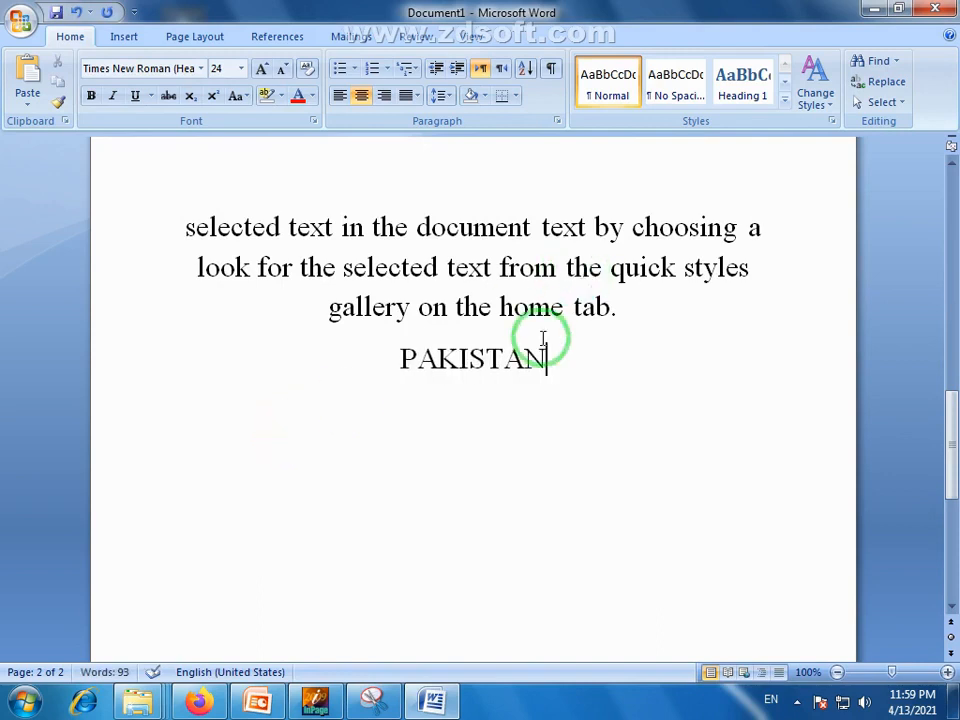
pyautogui.moveTo(544, 336); pyautogui.dragTo(311, 336)
pyautogui.click(424, 358)
pyautogui.tripleClick(424, 358)
pyautogui.click(261, 69)
pyautogui.click(261, 69)
pyautogui.click(261, 69)
pyautogui.click(261, 69)
pyautogui.click(261, 69)
pyautogui.click(261, 69)
pyautogui.click(465, 461)
# Apply the Emboss effect to the word PAKISTAN through the Font dialog.
pyautogui.moveTo(735, 403); pyautogui.dragTo(226, 401)
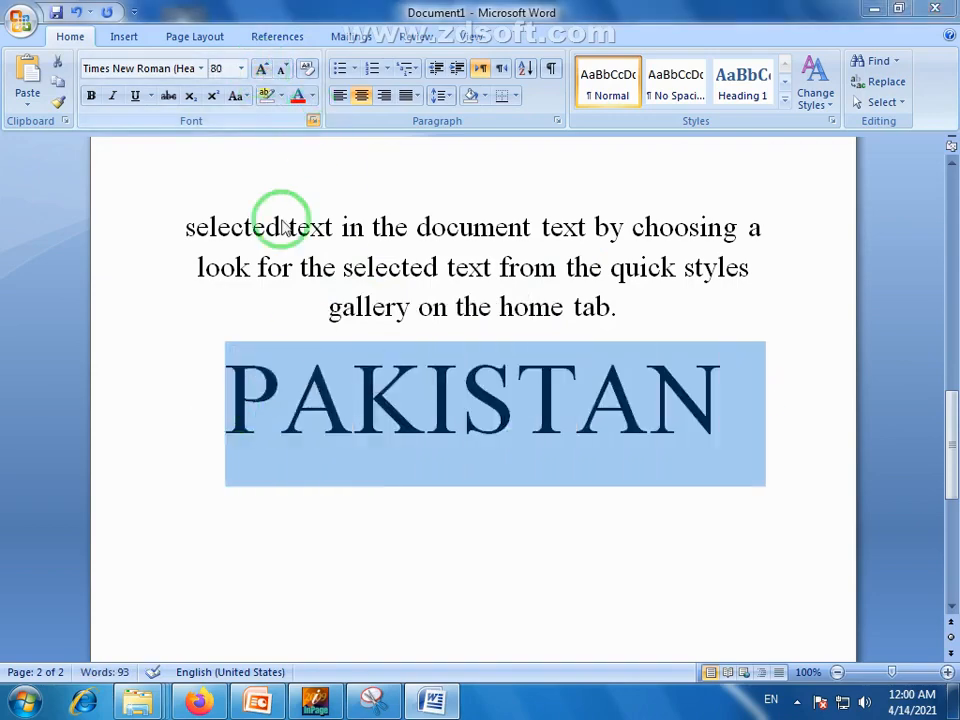
pyautogui.click(313, 121)
pyautogui.click(547, 497)
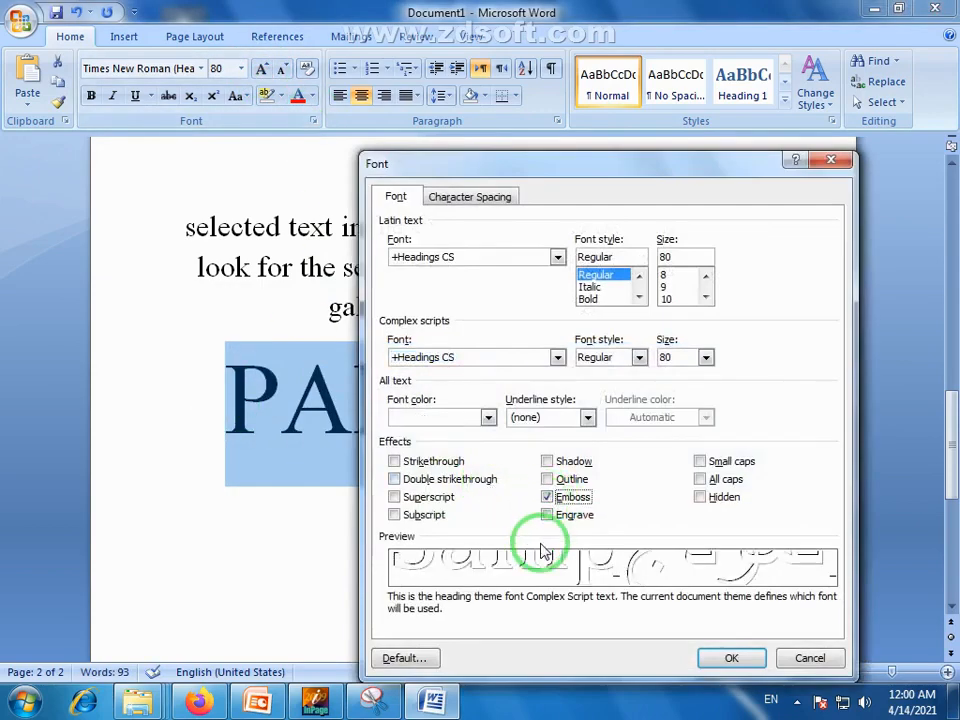
pyautogui.click(731, 657)
pyautogui.click(608, 443)
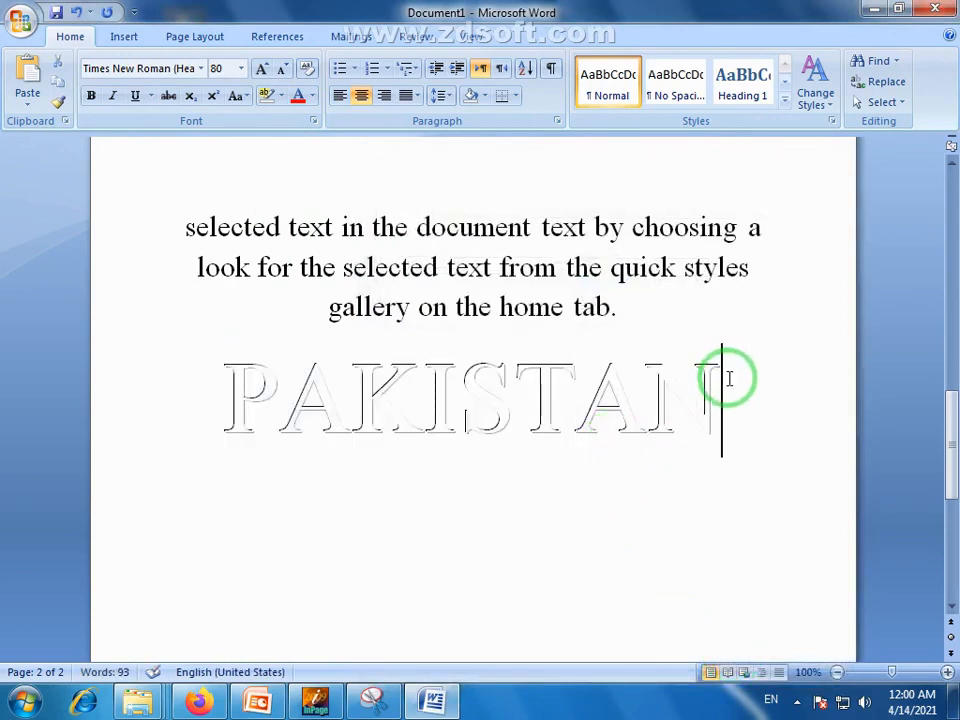
# Try the Engrave and Small caps effects on the word PAKISTAN in the Font dialog, then cancel the dialog.
pyautogui.moveTo(729, 378); pyautogui.dragTo(238, 388)
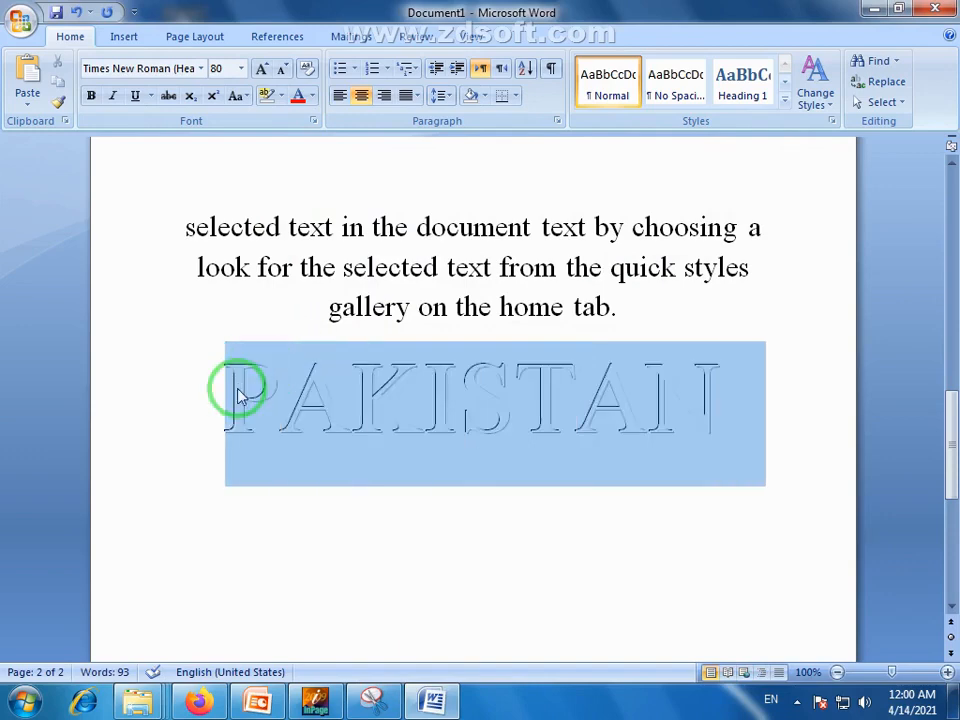
pyautogui.click(313, 121)
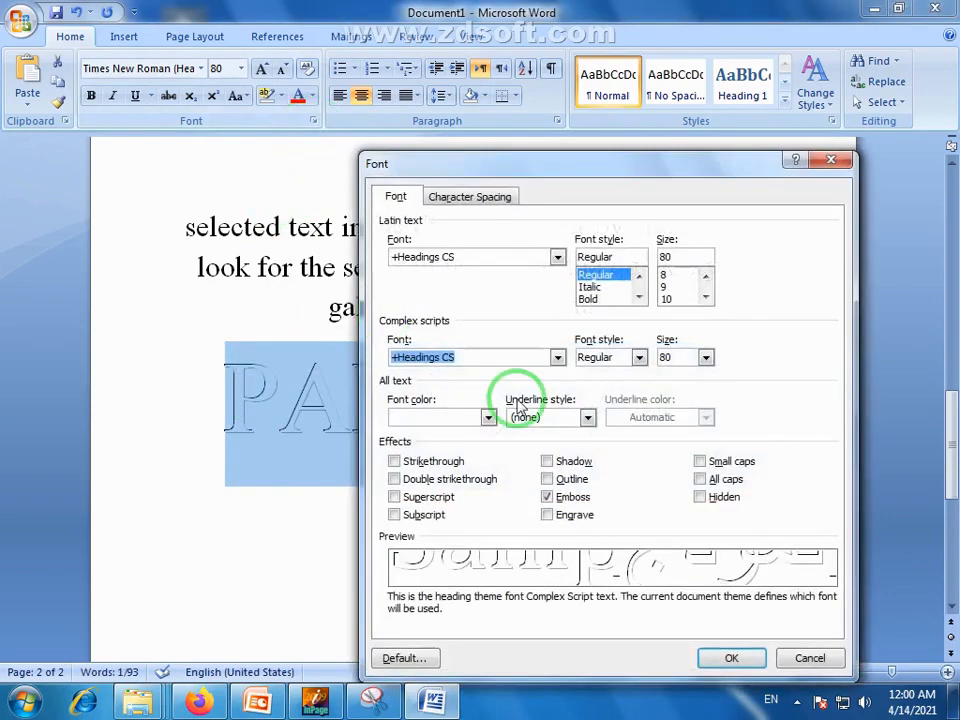
pyautogui.click(547, 515)
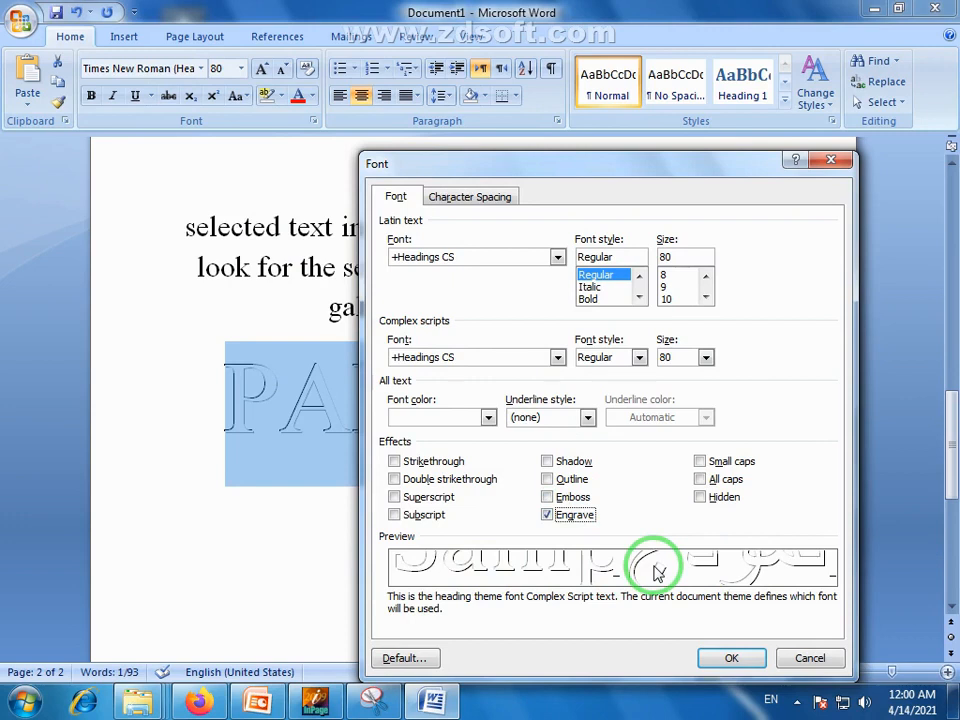
pyautogui.click(547, 515)
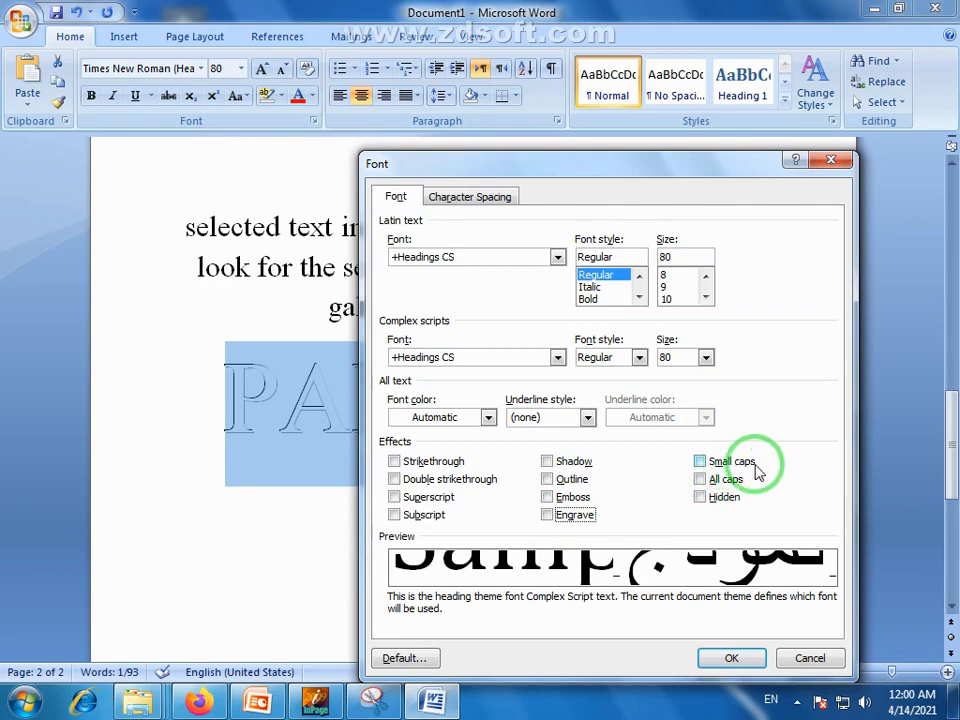
pyautogui.click(700, 462)
pyautogui.click(810, 658)
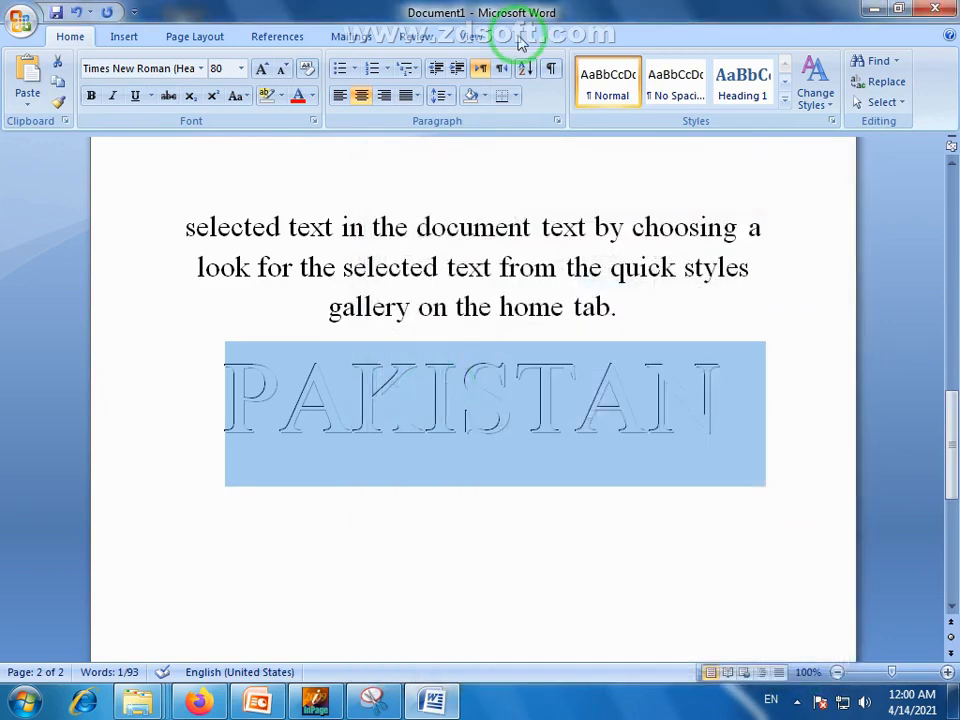
# Reduce the word PAKISTAN to 48 pt.
pyautogui.click(281, 68)
pyautogui.click(281, 68)
pyautogui.click(281, 68)
pyautogui.click(281, 68)
pyautogui.click(262, 70)
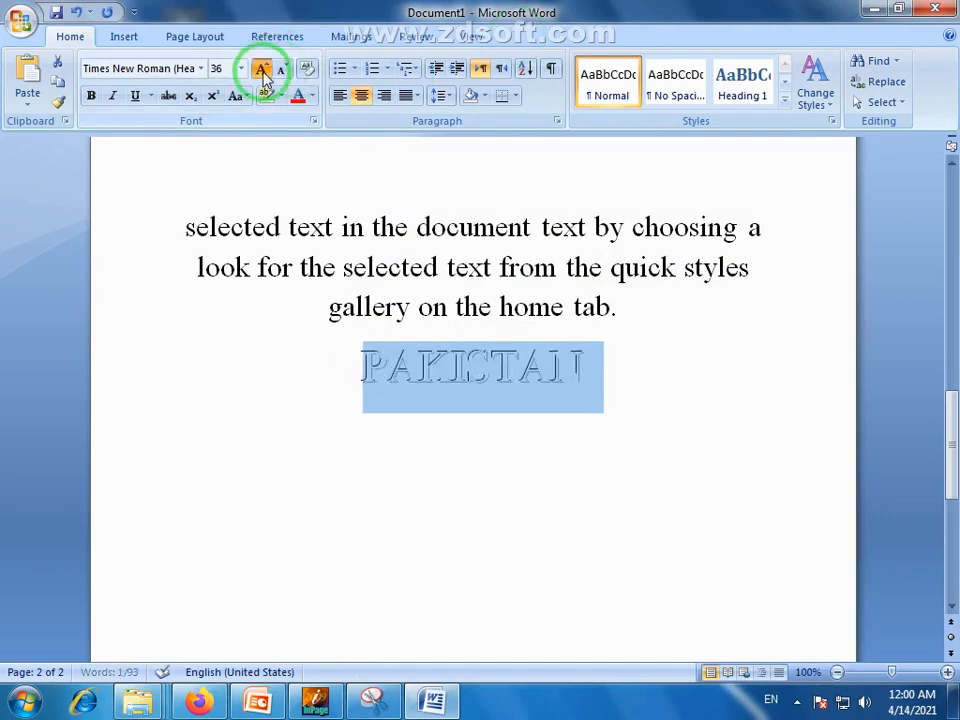
pyautogui.click(262, 70)
# Remove the Emboss effect from the word PAKISTAN through the Font dialog.
pyautogui.click(313, 120)
pyautogui.click(547, 497)
pyautogui.click(733, 656)
pyautogui.click(607, 380)
# Apply the Small caps effect to the word PAKISTAN through the Font dialog.
pyautogui.doubleClick(607, 380)
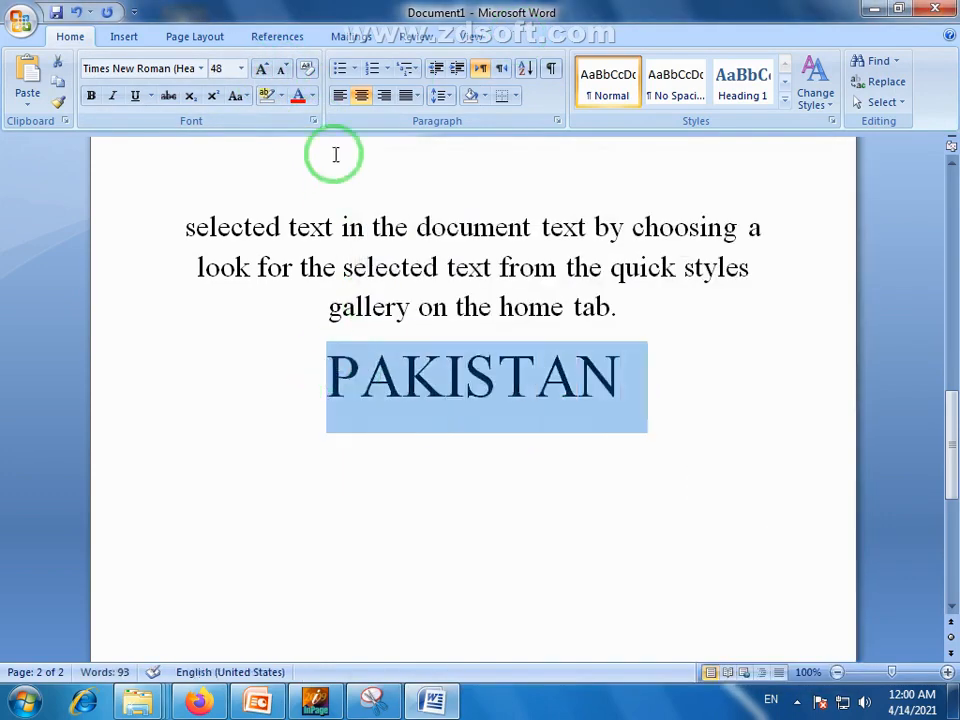
pyautogui.click(313, 120)
pyautogui.click(700, 462)
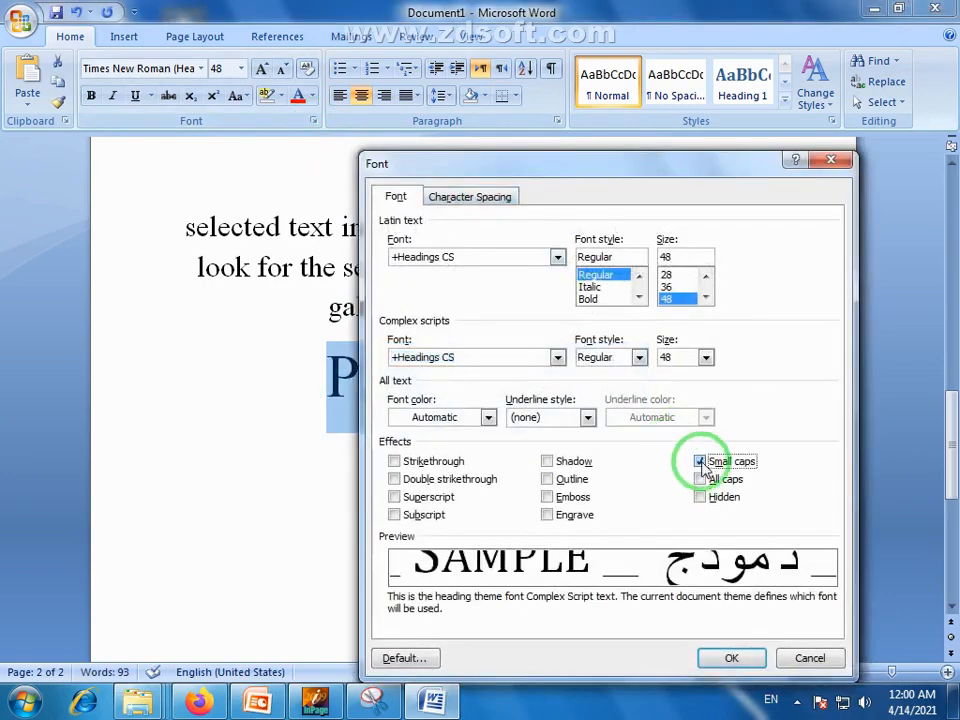
pyautogui.click(735, 656)
pyautogui.click(625, 380)
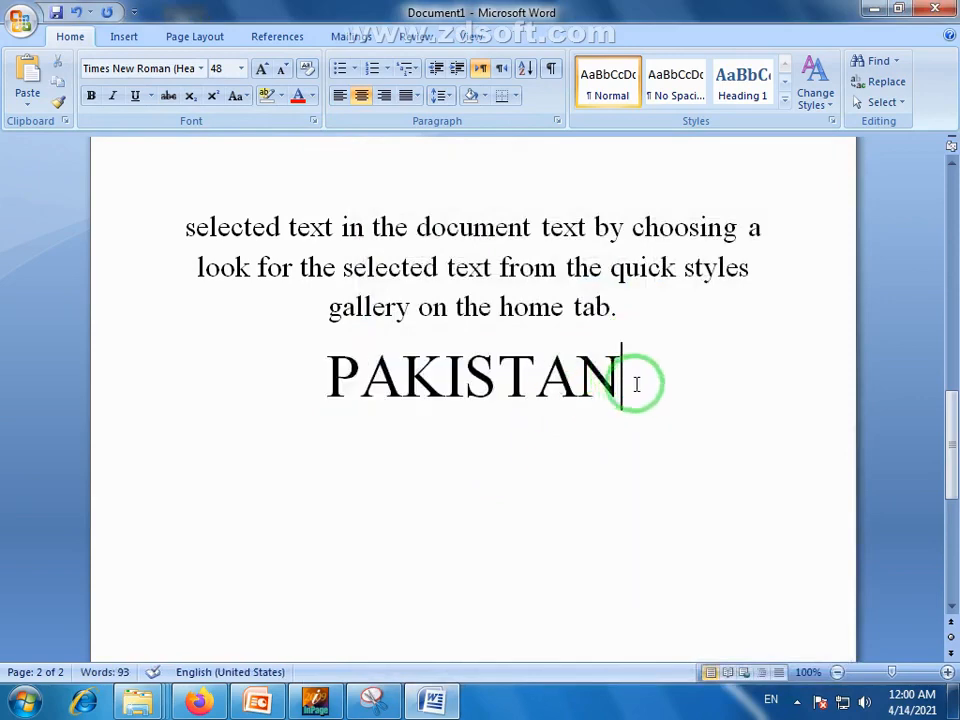
# Apply the Small caps effect to the word "document" in the paragraph's "selected text in the document text" line through the Font dialog.
pyautogui.click(565, 226)
pyautogui.moveTo(513, 227); pyautogui.dragTo(424, 236)
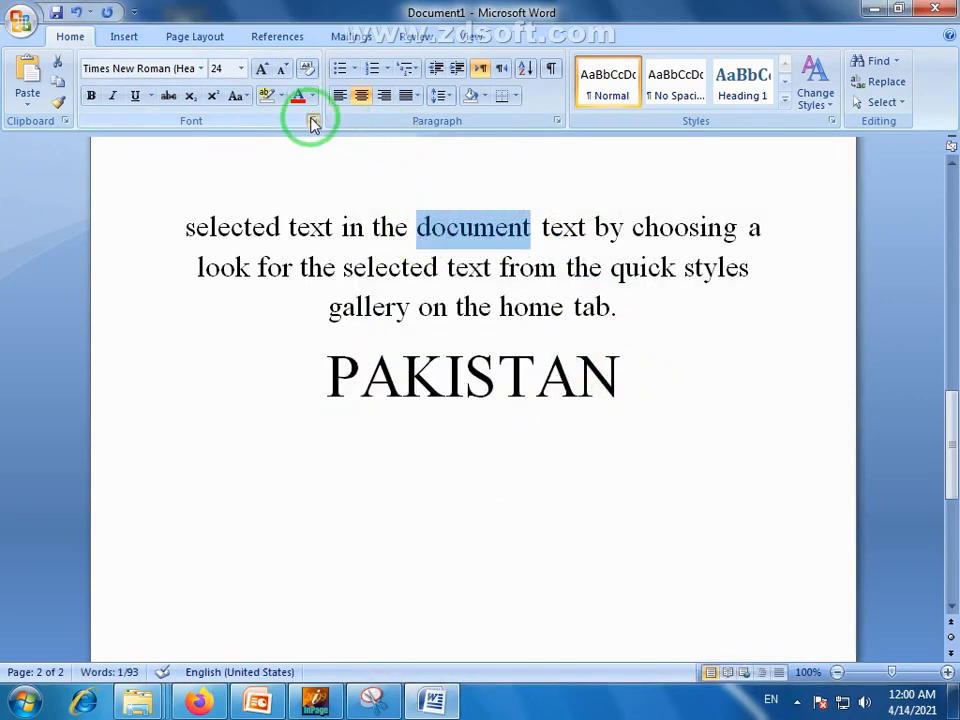
pyautogui.click(313, 120)
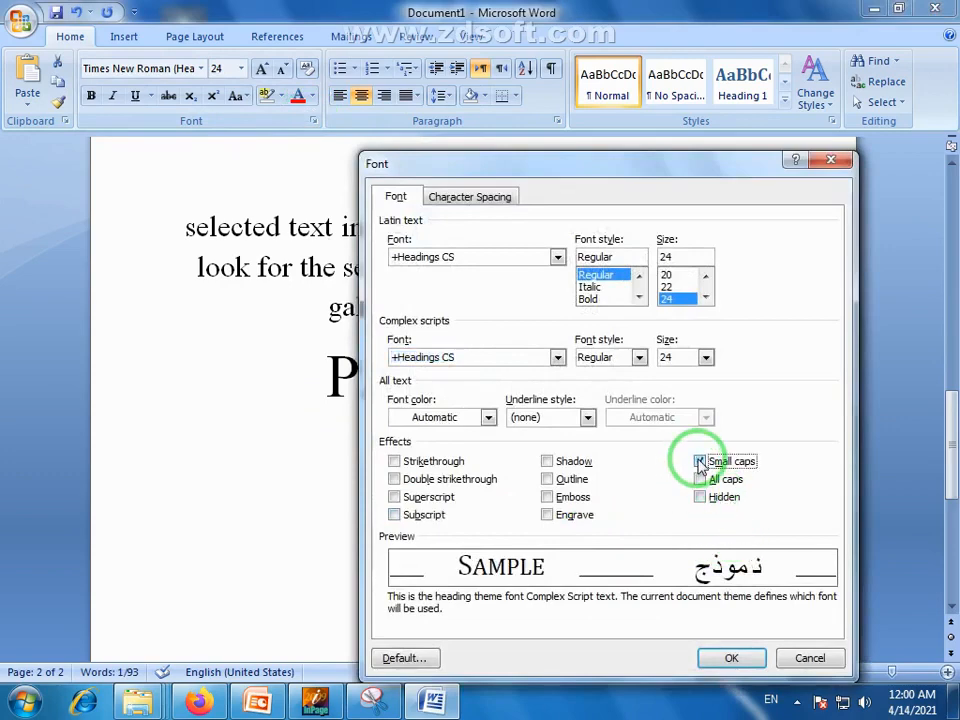
pyautogui.click(700, 461)
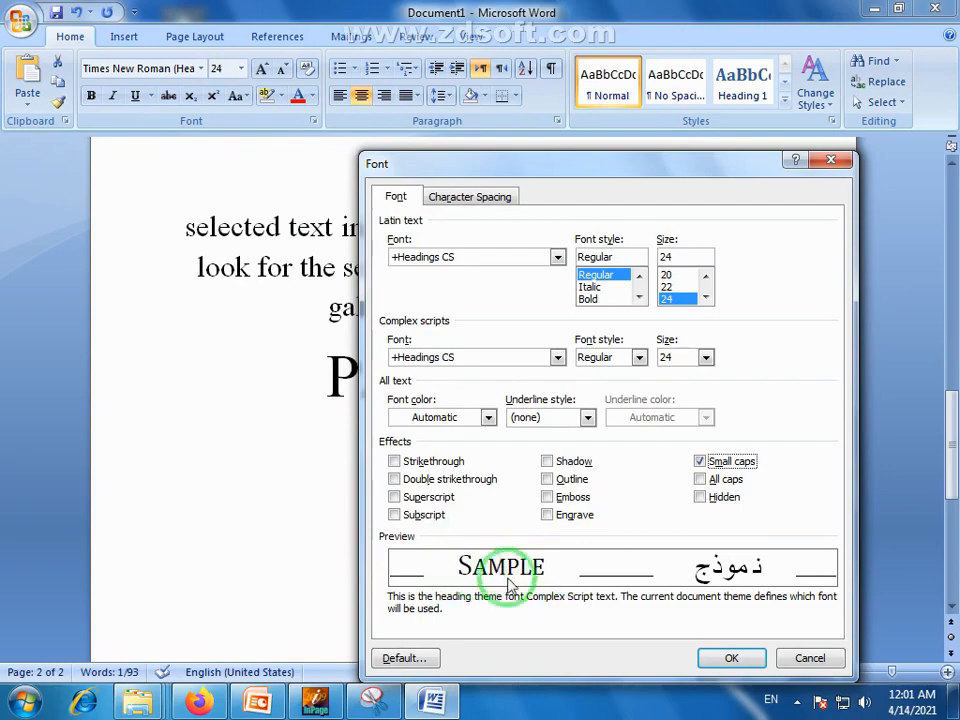
pyautogui.click(732, 660)
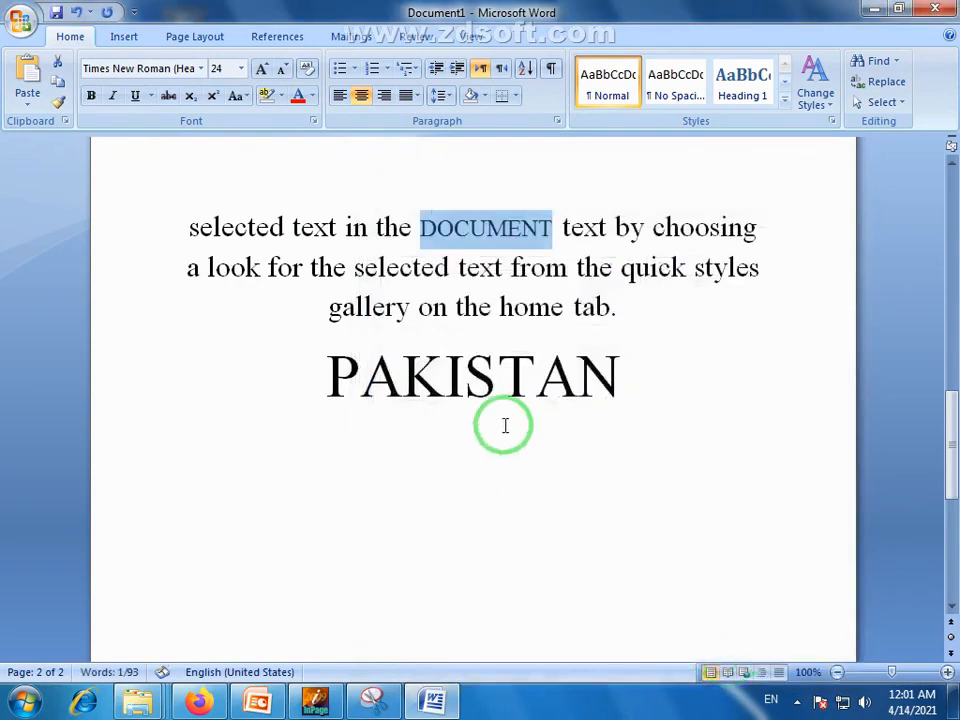
# Try the All caps effect on the word "document" in the Font dialog, then cancel the dialog.
pyautogui.click(313, 121)
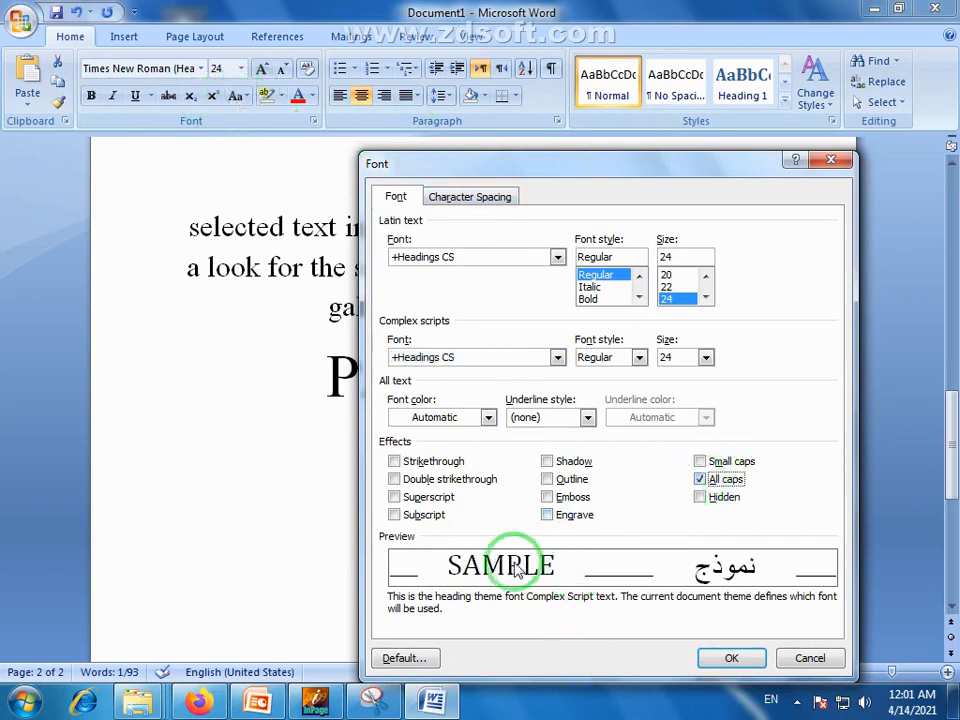
pyautogui.click(700, 479)
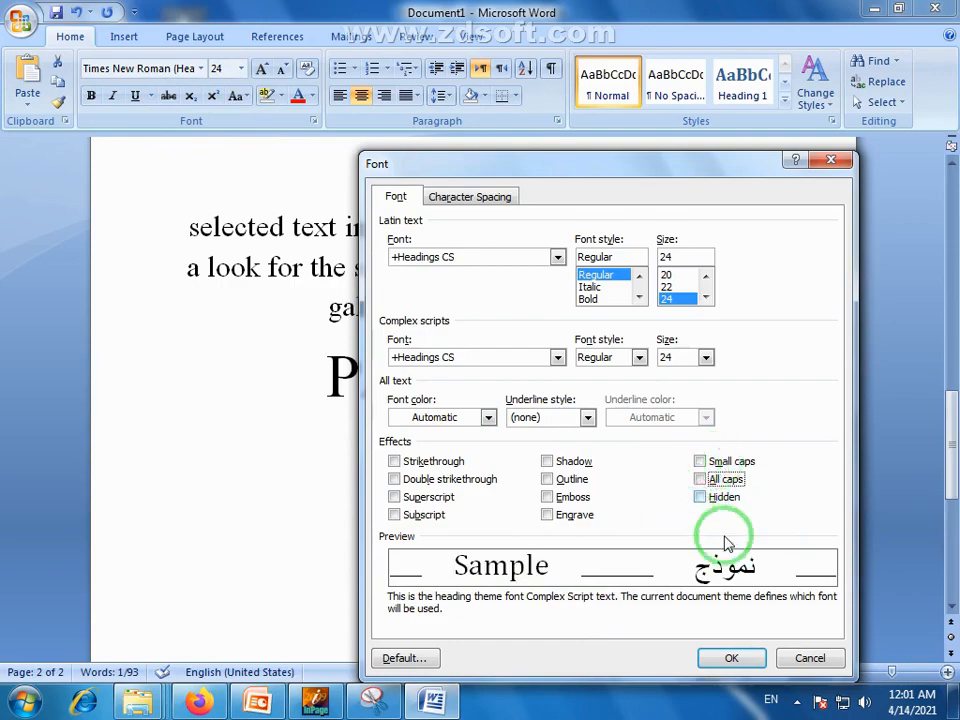
pyautogui.click(810, 658)
pyautogui.click(371, 437)
# Remove the Emboss effect from the large red H2O text and apply the Hidden effect to it through the Font dialog.
pyautogui.moveTo(951, 430); pyautogui.dragTo(943, 258)
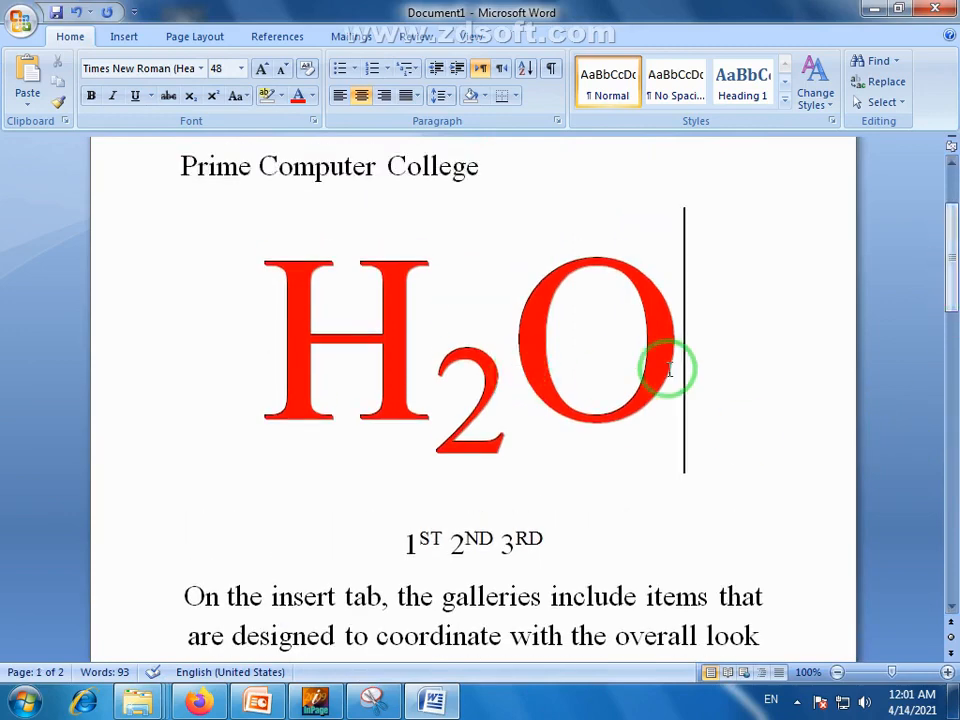
pyautogui.moveTo(668, 370); pyautogui.dragTo(278, 330)
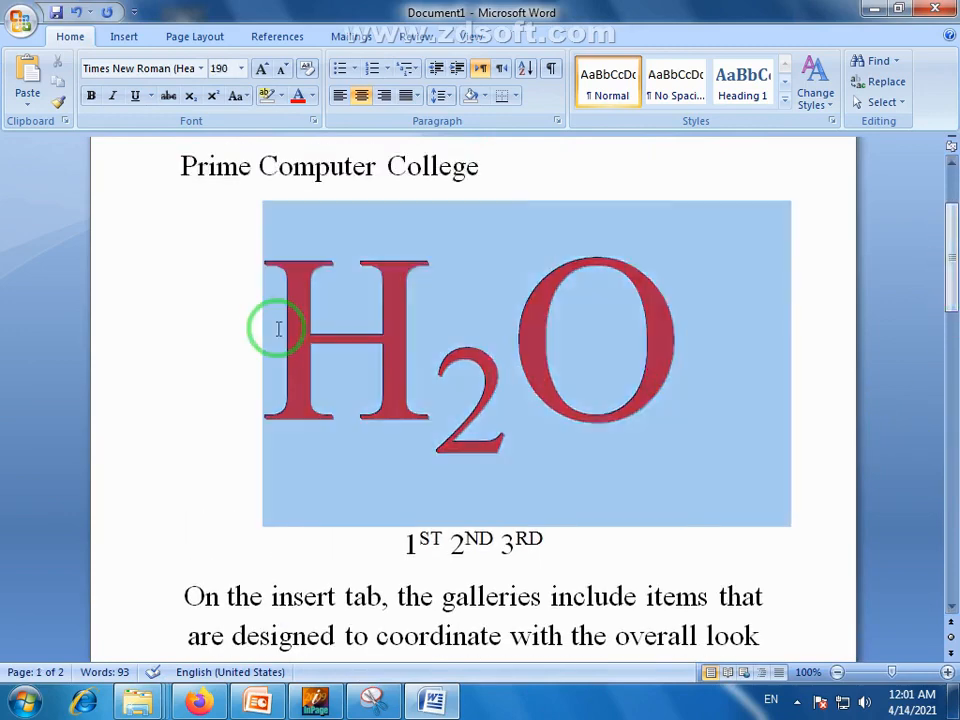
pyautogui.click(430, 386)
pyautogui.moveTo(658, 343); pyautogui.dragTo(193, 343)
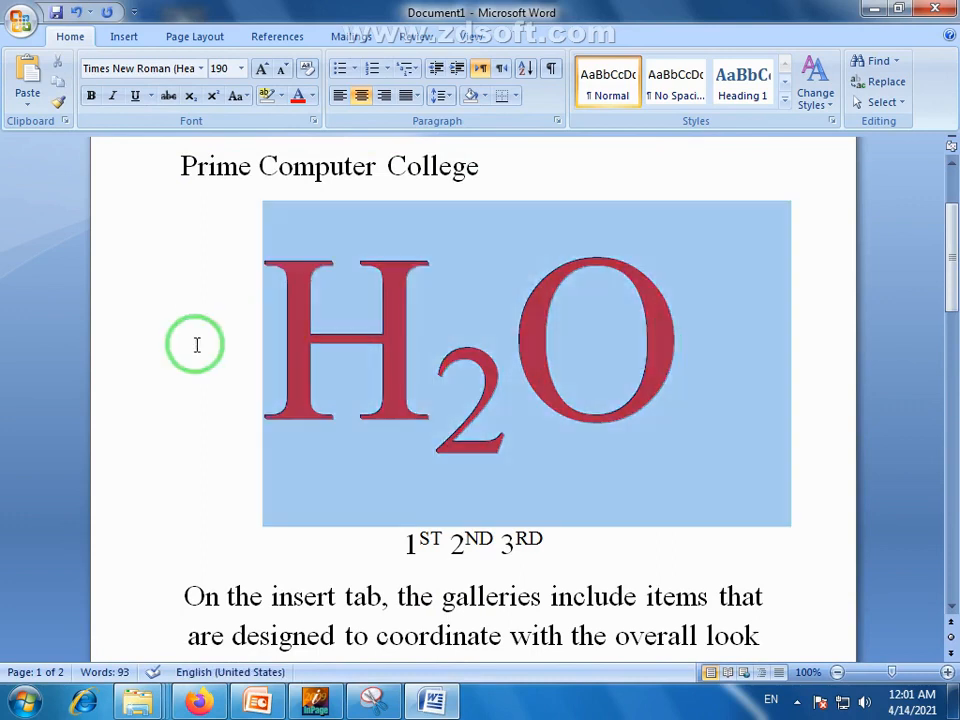
pyautogui.click(639, 381)
pyautogui.moveTo(669, 373); pyautogui.dragTo(288, 373)
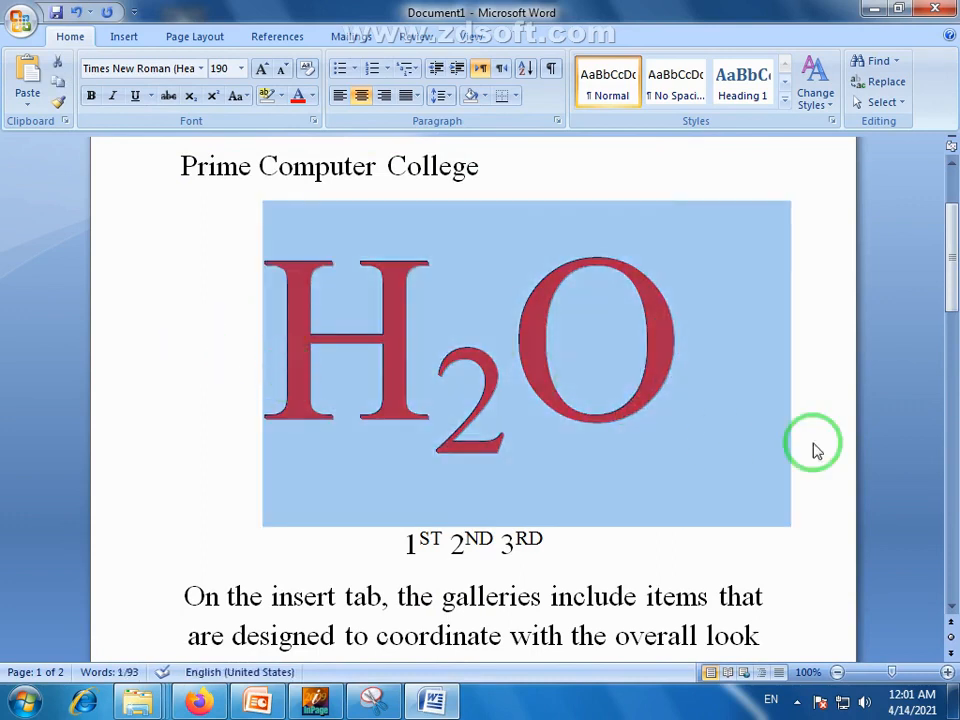
pyautogui.click(597, 412)
pyautogui.click(680, 354)
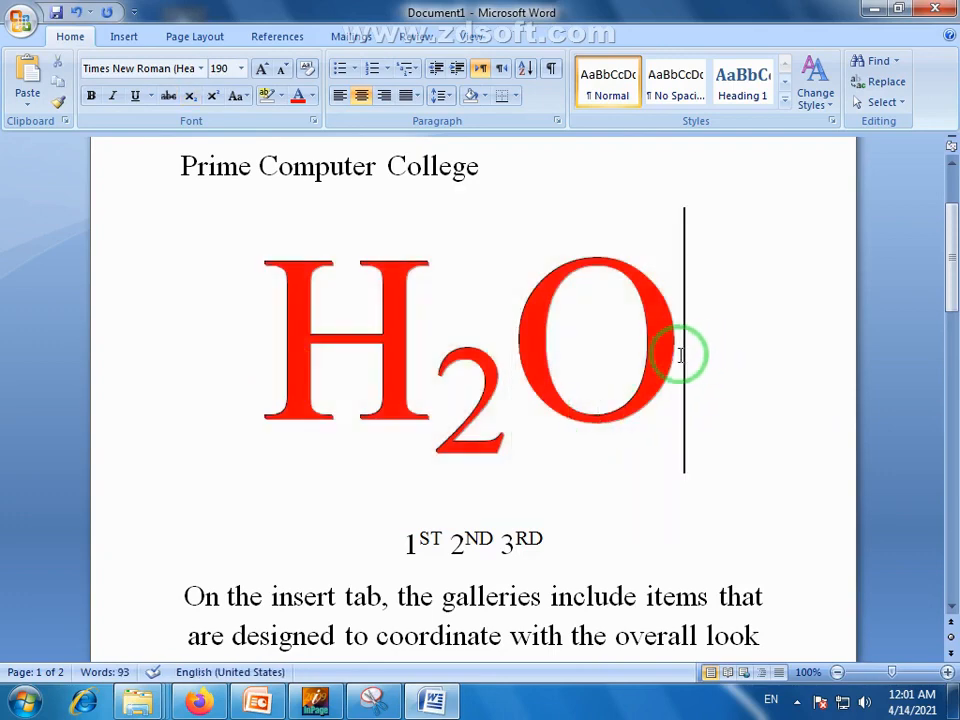
pyautogui.moveTo(677, 341); pyautogui.dragTo(293, 333)
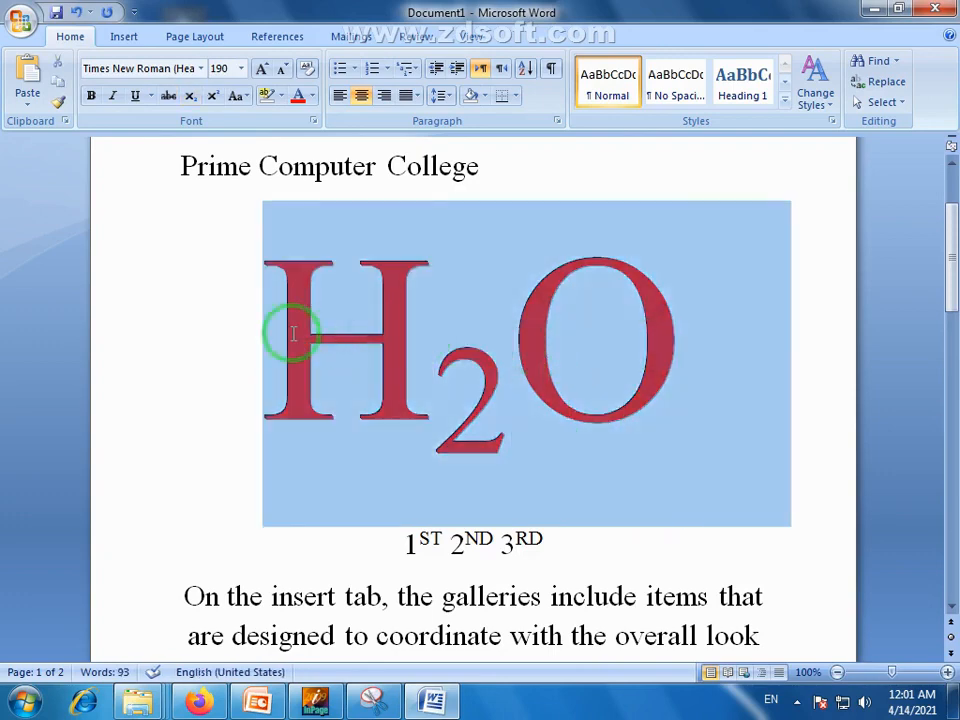
pyautogui.click(314, 121)
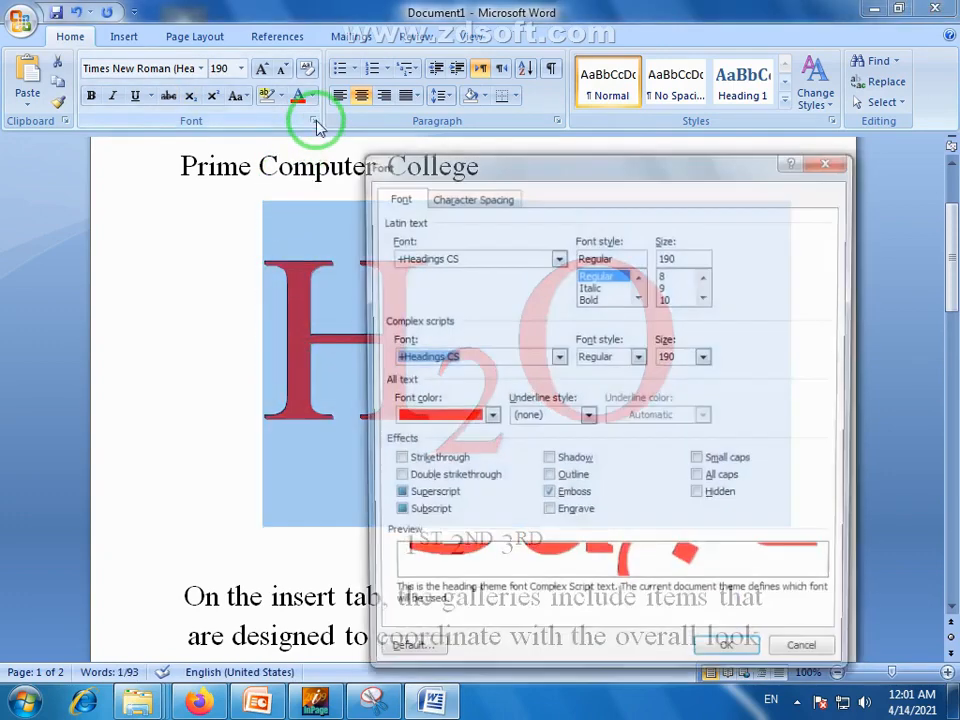
pyautogui.click(701, 498)
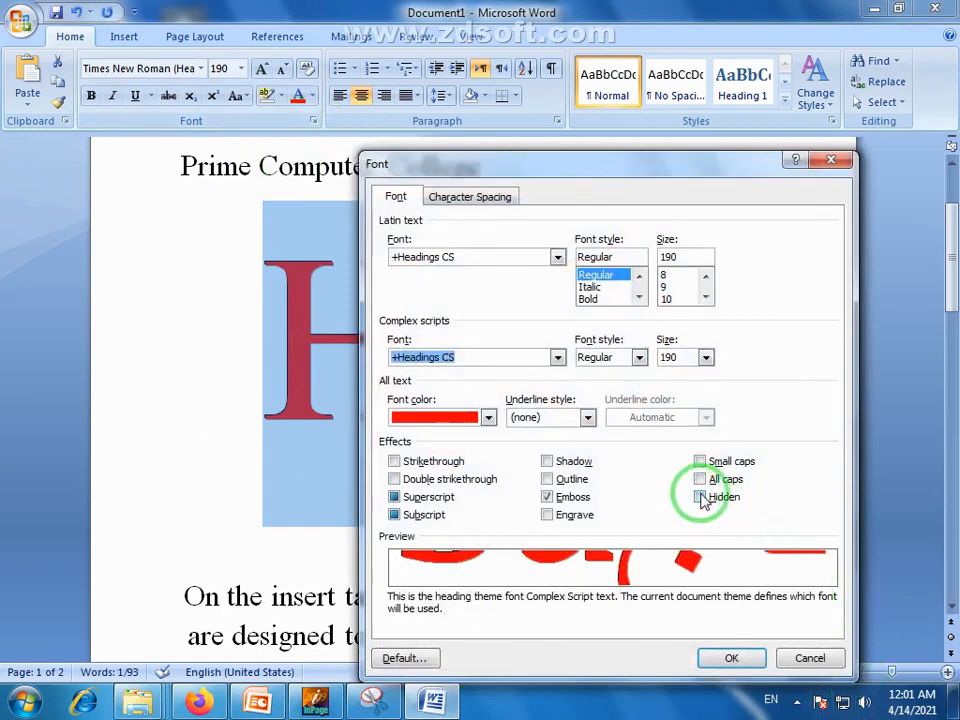
pyautogui.click(547, 498)
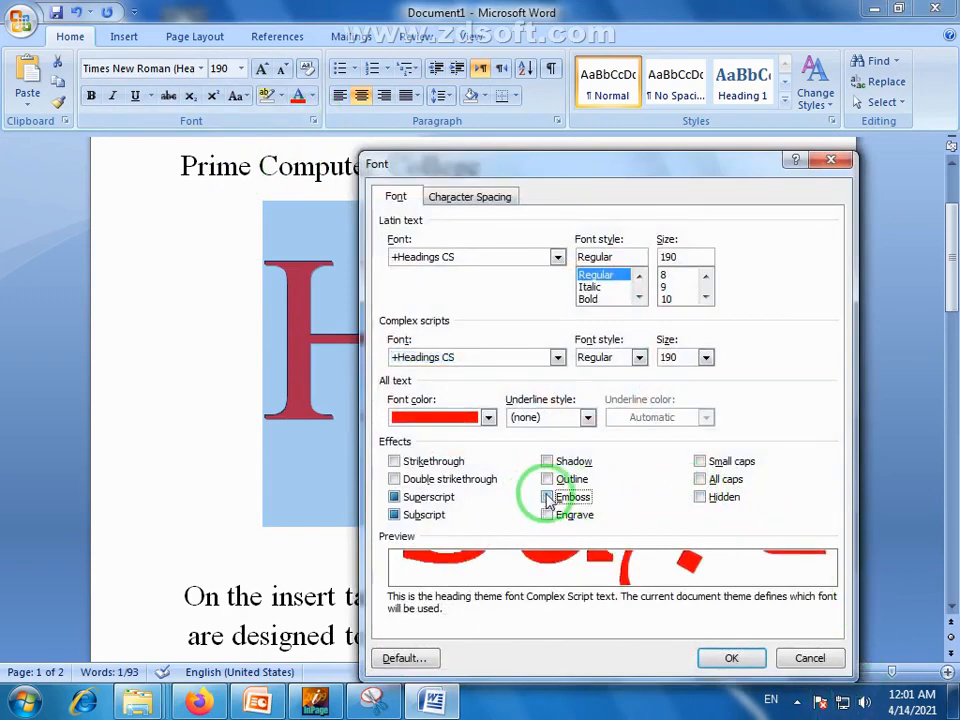
pyautogui.click(394, 514)
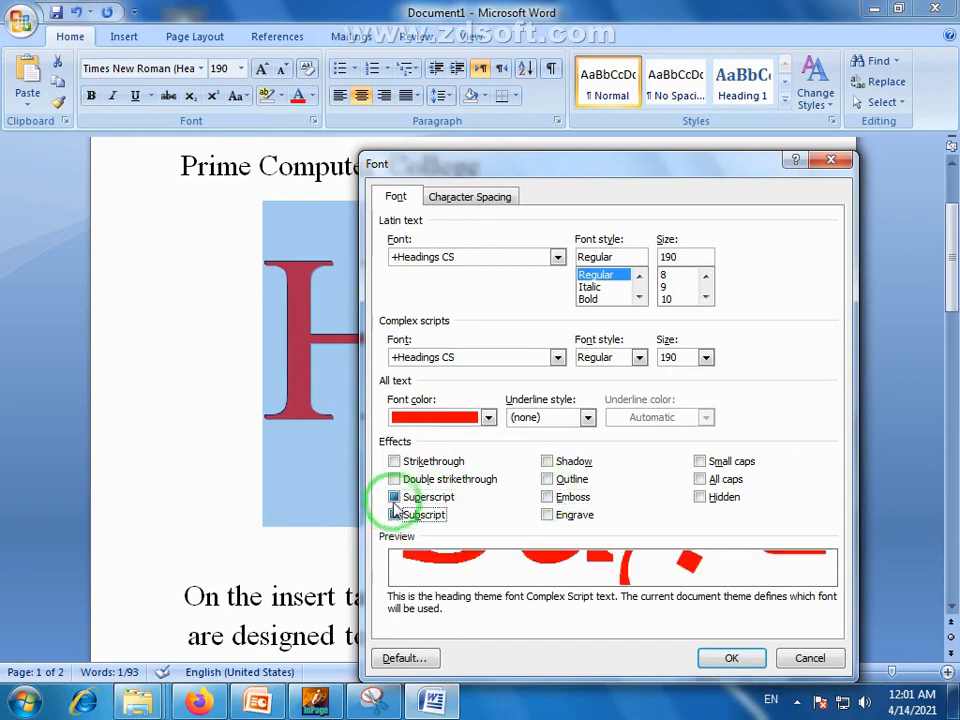
pyautogui.click(394, 514)
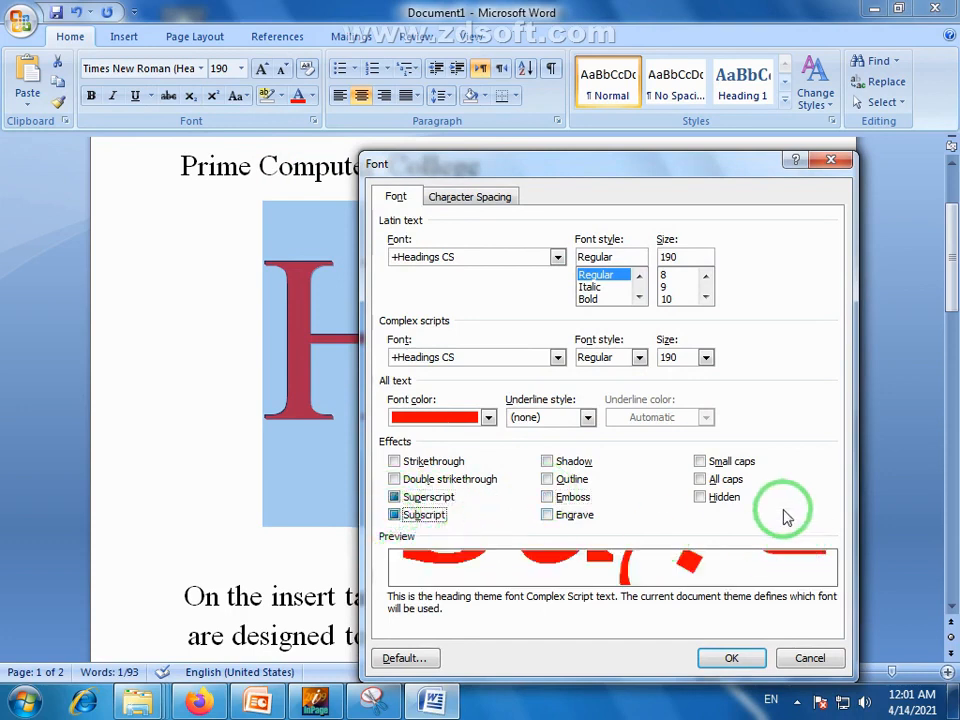
pyautogui.click(700, 497)
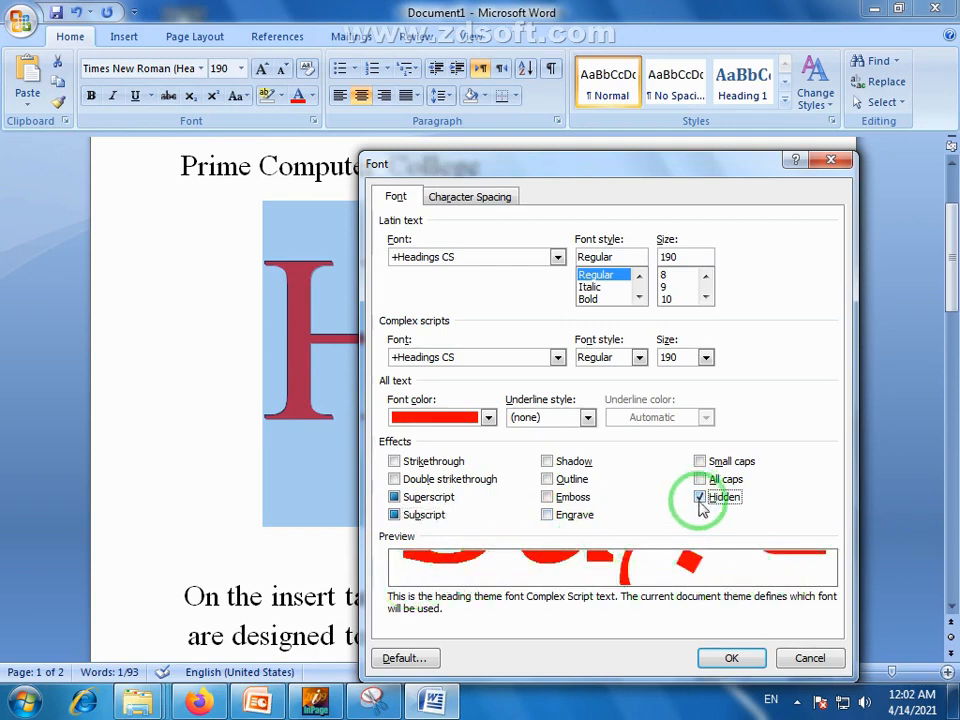
pyautogui.click(730, 657)
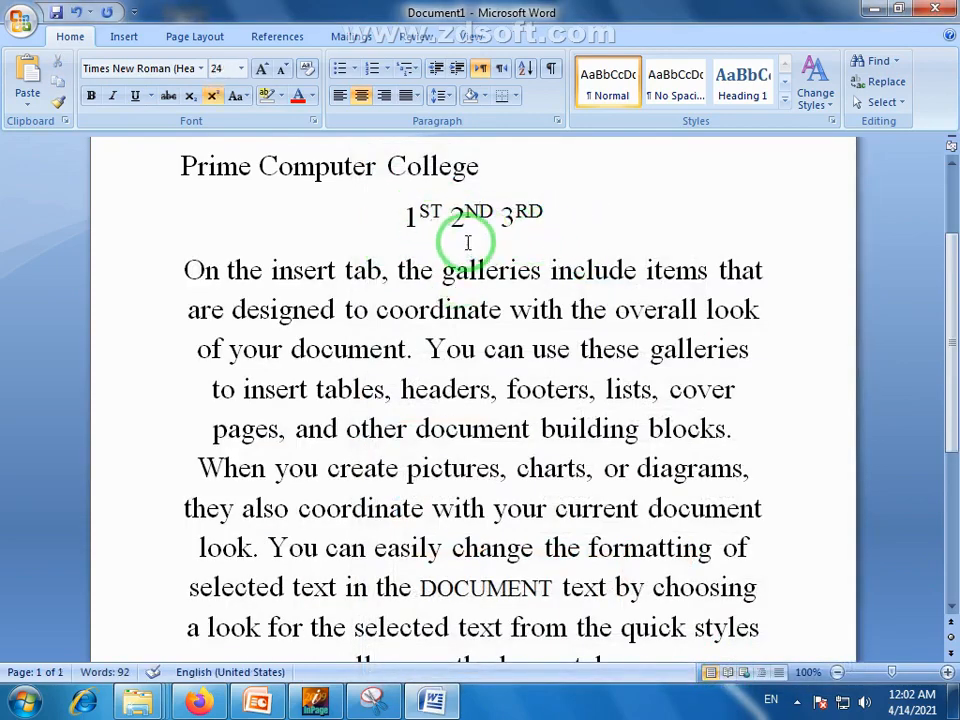
# Check the Font dialog's effect settings for the text around the hidden H2O line, cancelling the dialog each time.
pyautogui.moveTo(540, 212); pyautogui.dragTo(551, 397)
pyautogui.click(549, 414)
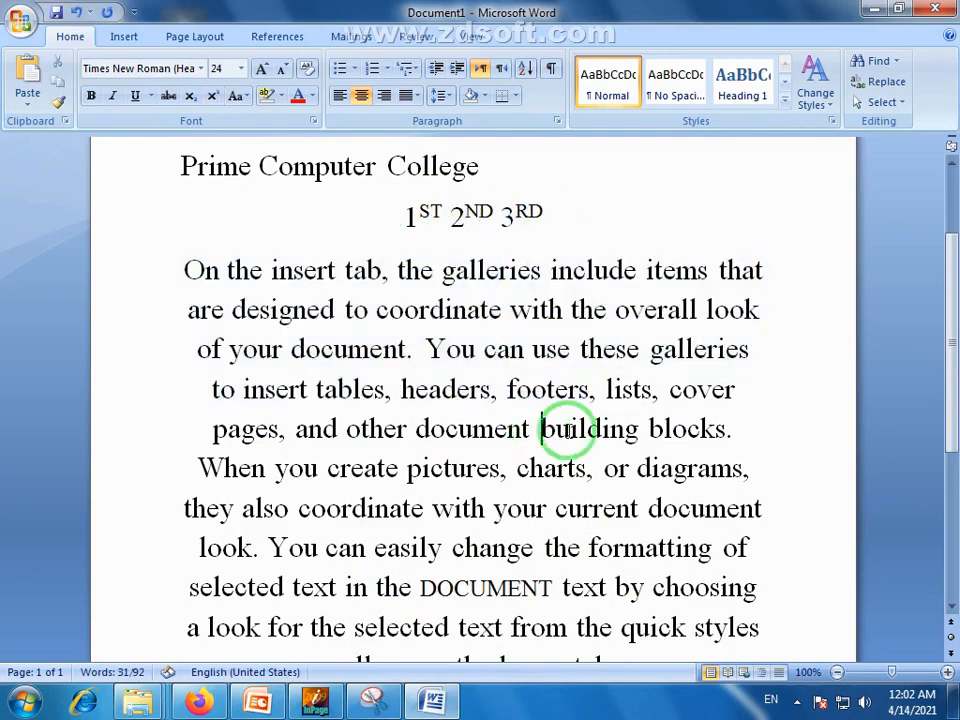
pyautogui.click(533, 248)
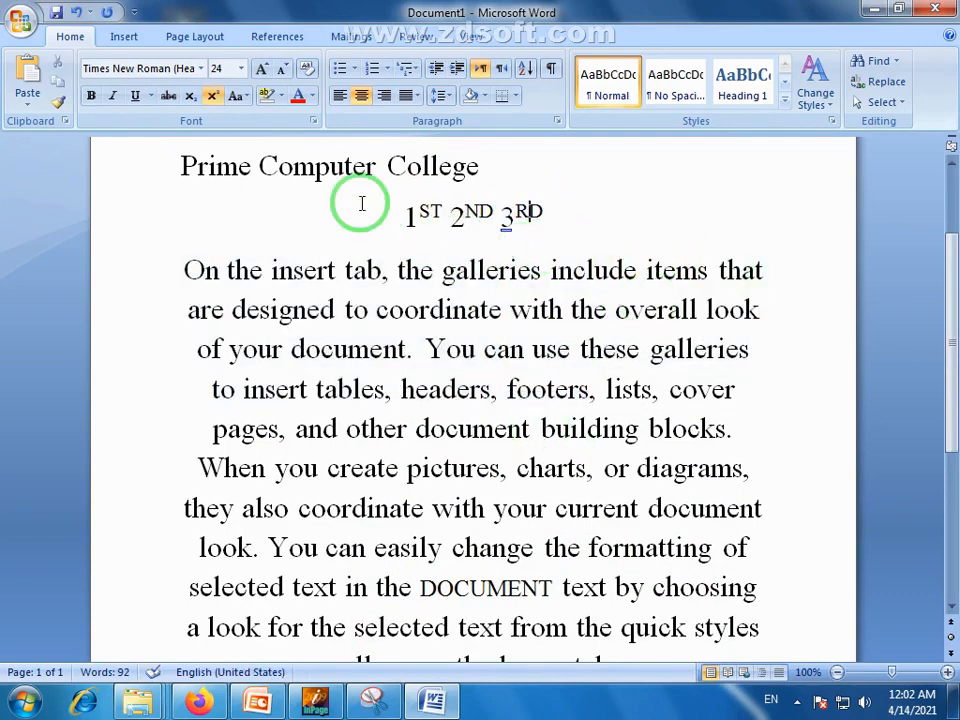
pyautogui.click(311, 121)
pyautogui.click(815, 659)
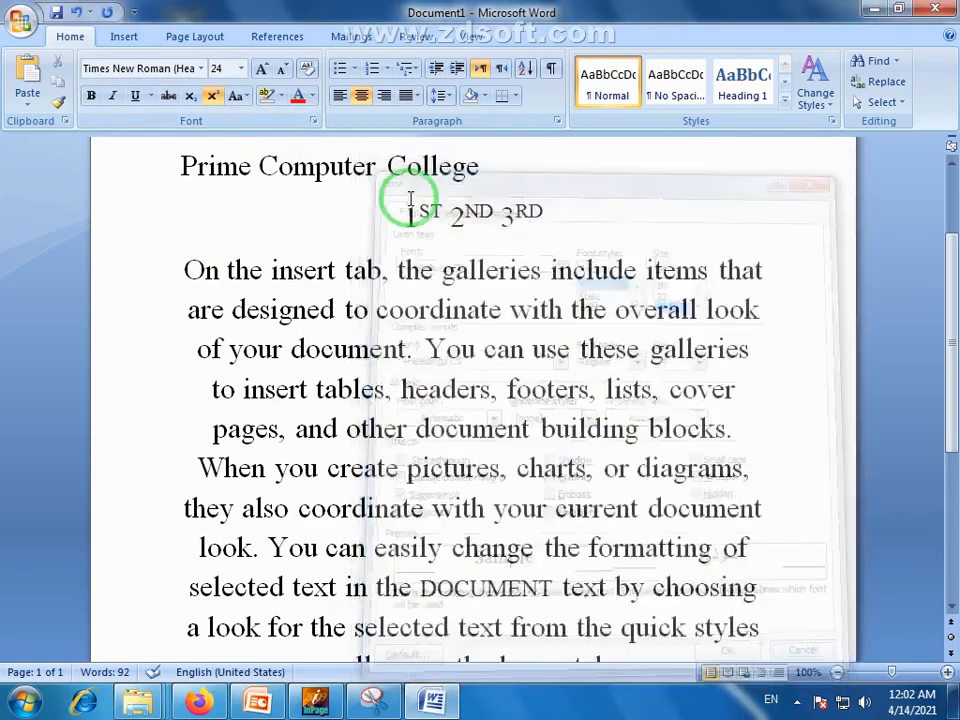
pyautogui.moveTo(513, 231); pyautogui.dragTo(500, 228)
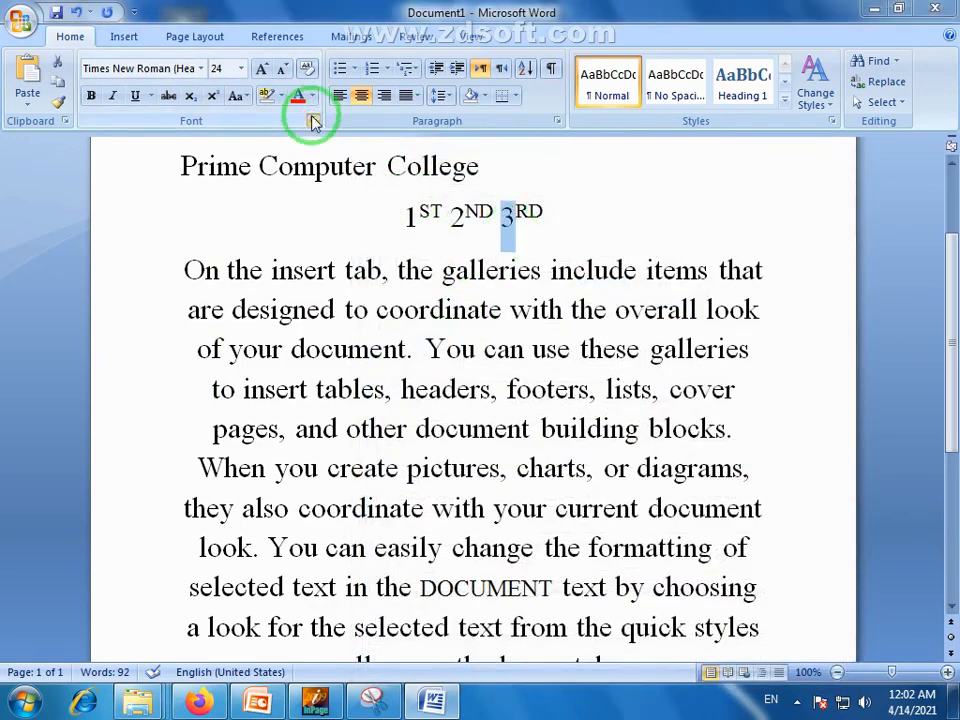
pyautogui.click(312, 121)
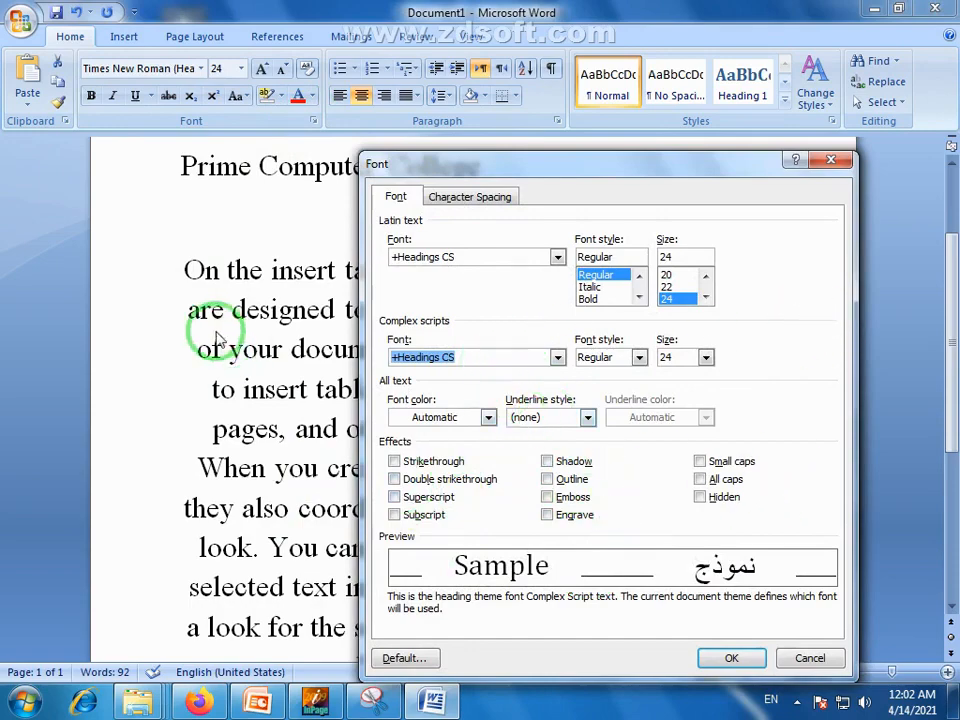
pyautogui.click(810, 658)
pyautogui.click(428, 336)
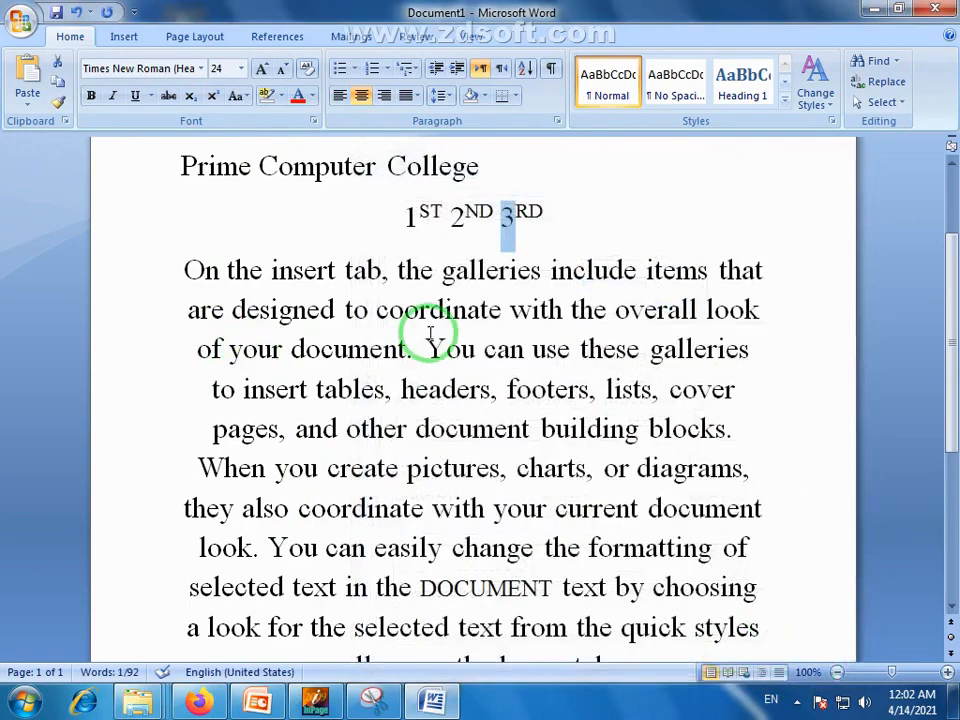
pyautogui.moveTo(943, 285); pyautogui.dragTo(943, 261)
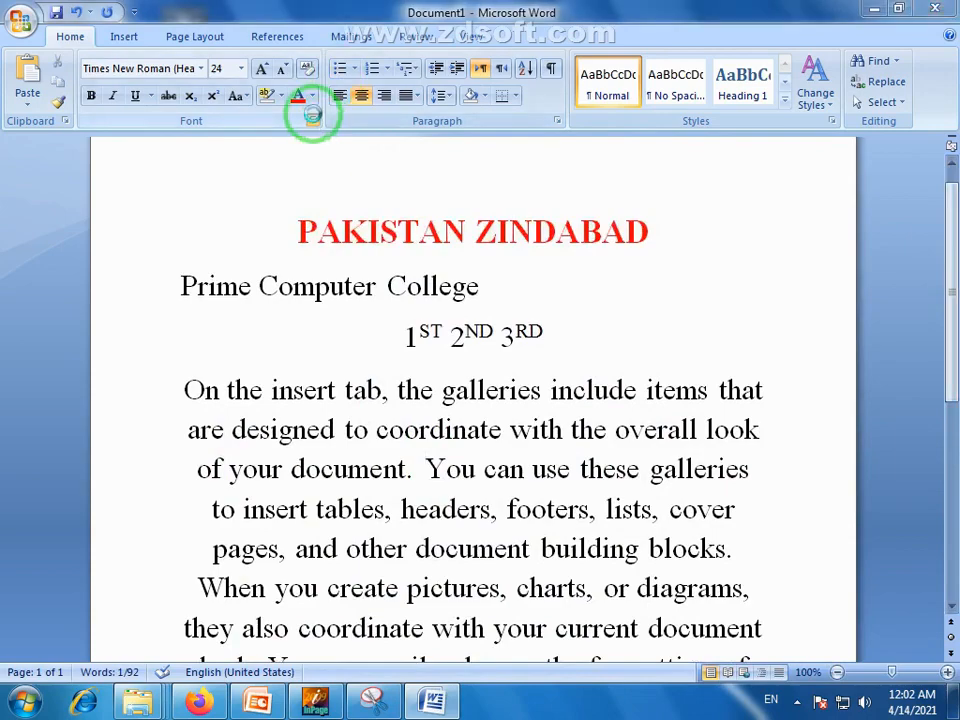
pyautogui.click(313, 120)
pyautogui.click(810, 658)
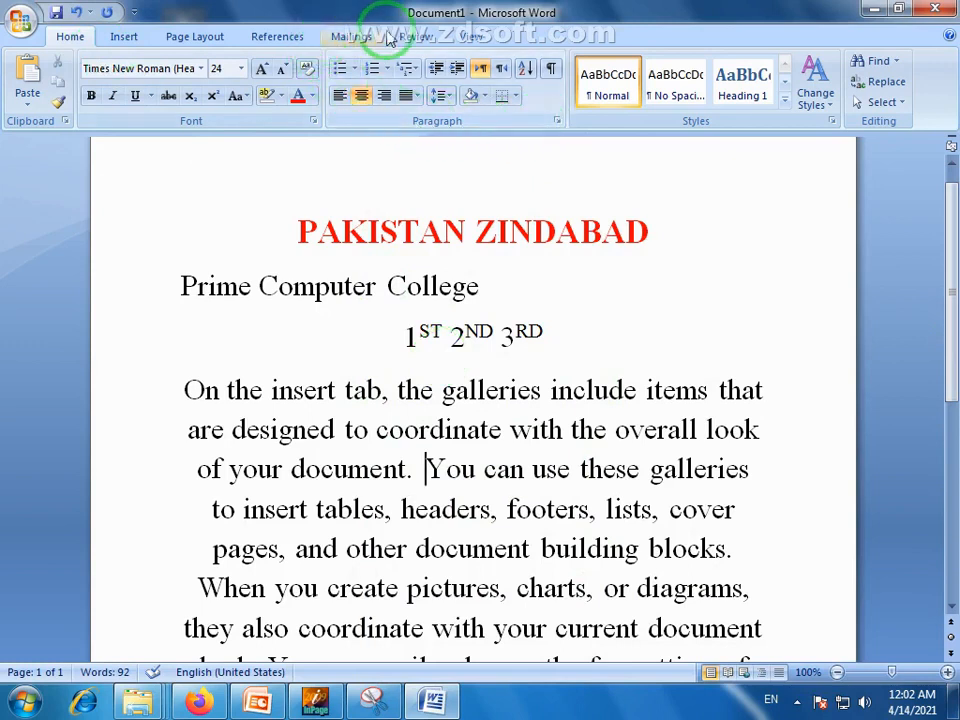
# Switch to PowerPoint to view the HOME TAB slide on the Font group, and return to the Word document.
pyautogui.moveTo(952, 362); pyautogui.dragTo(943, 343)
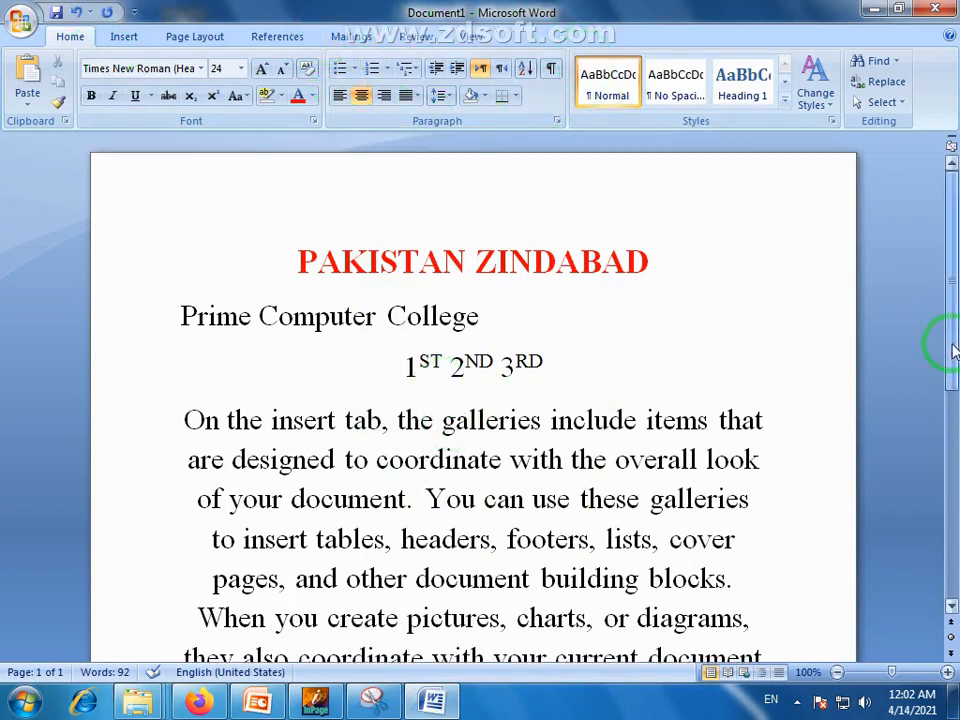
pyautogui.click(565, 372)
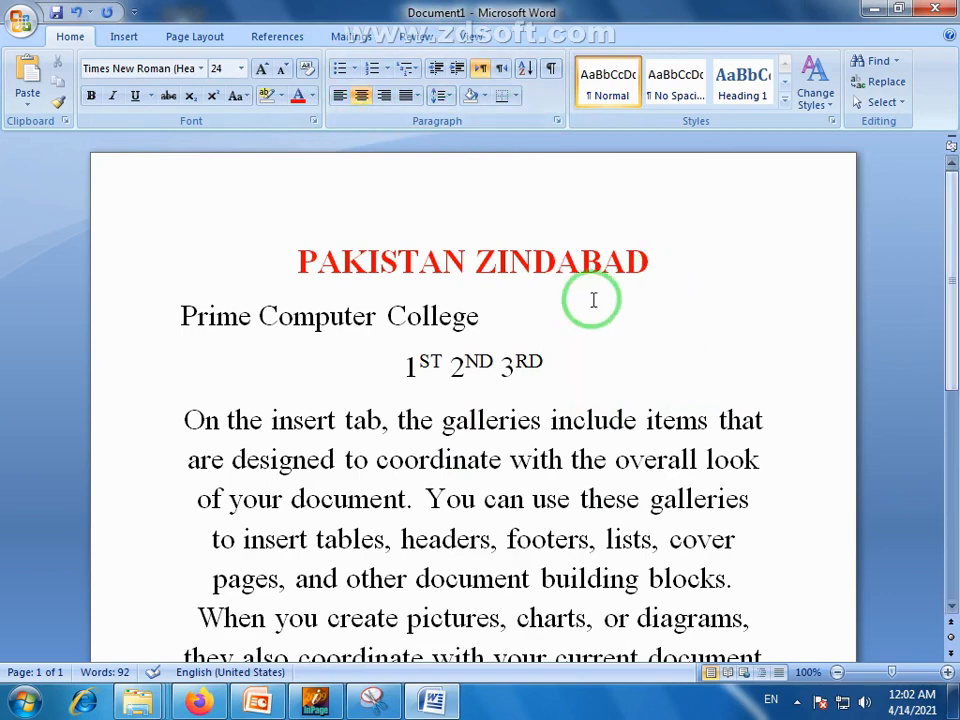
pyautogui.click(258, 704)
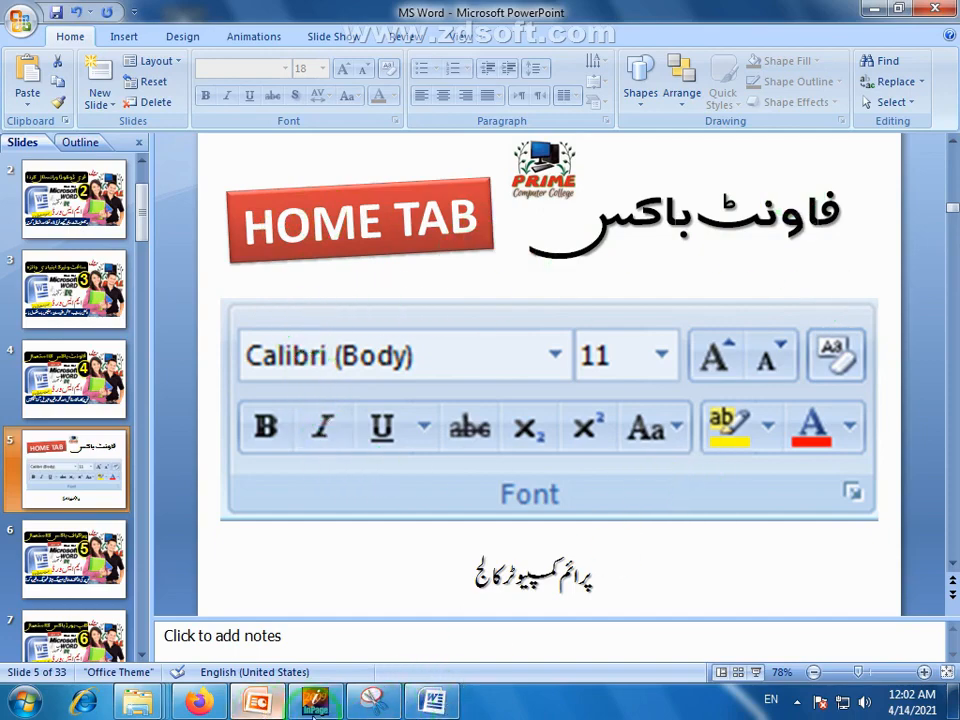
pyautogui.click(440, 705)
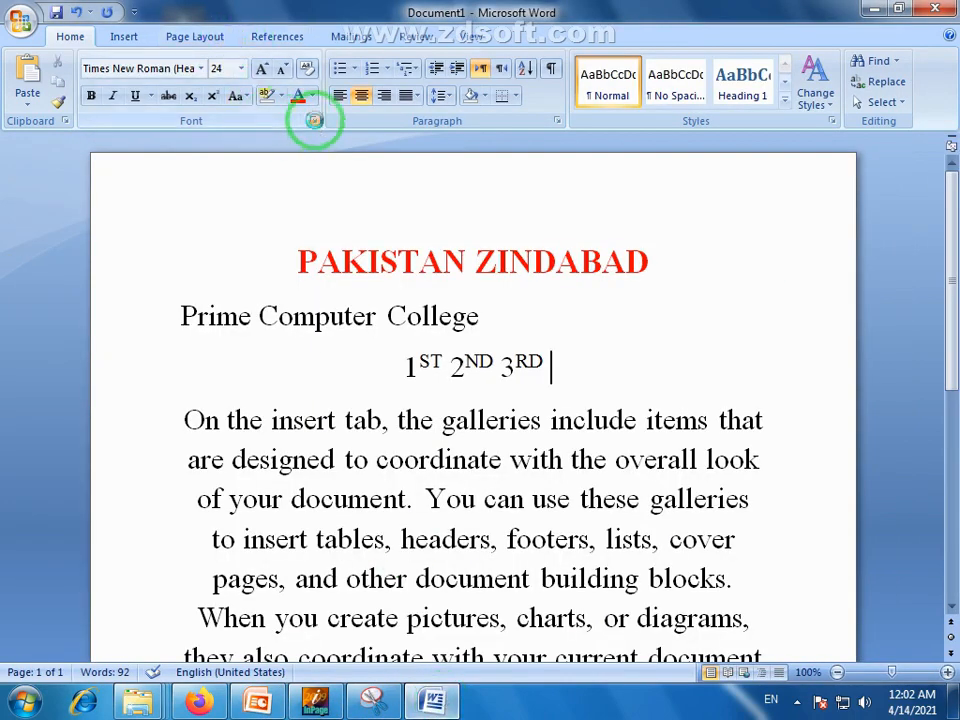
# Try a 200% character scale in the Font dialog's character spacing settings, and return the scale to 100%.
pyautogui.click(313, 120)
pyautogui.click(452, 200)
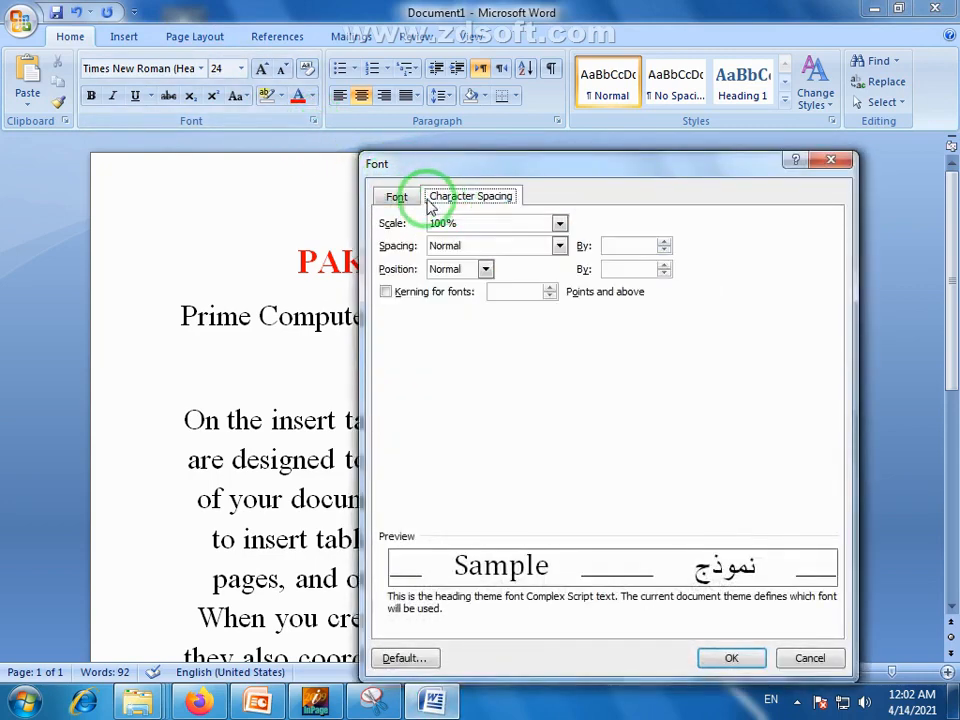
pyautogui.click(400, 200)
pyautogui.click(475, 198)
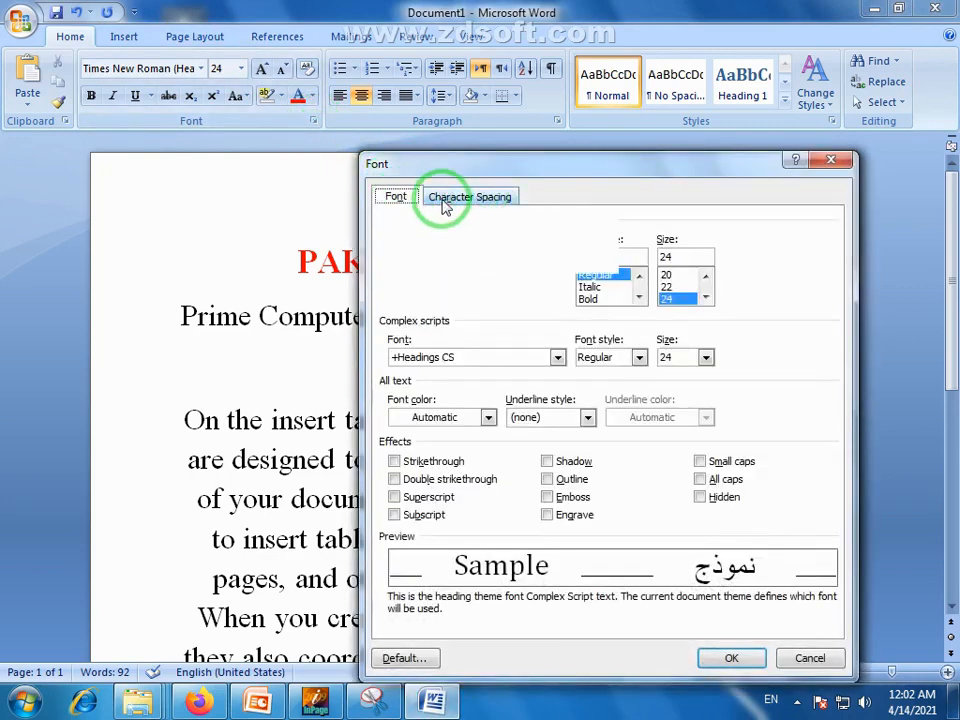
pyautogui.click(447, 200)
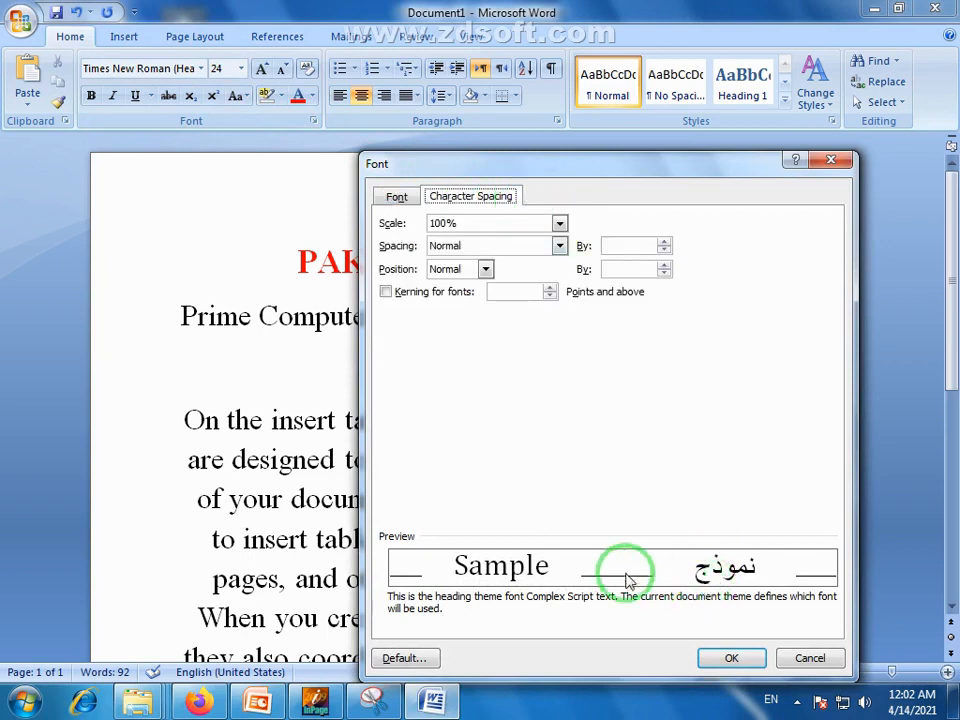
pyautogui.click(558, 223)
pyautogui.click(548, 240)
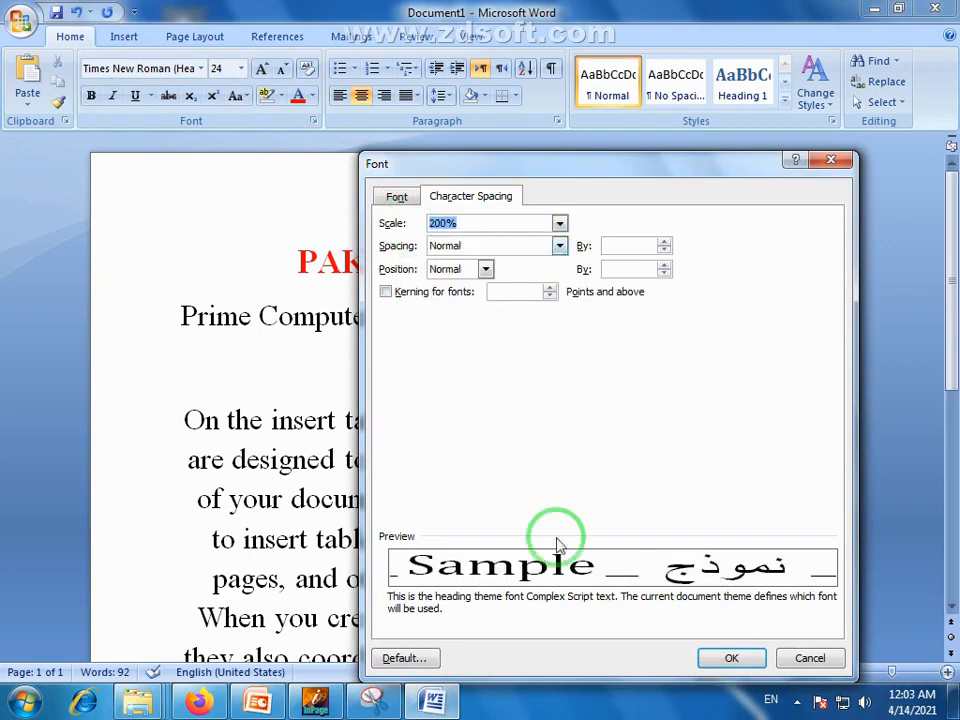
pyautogui.click(560, 223)
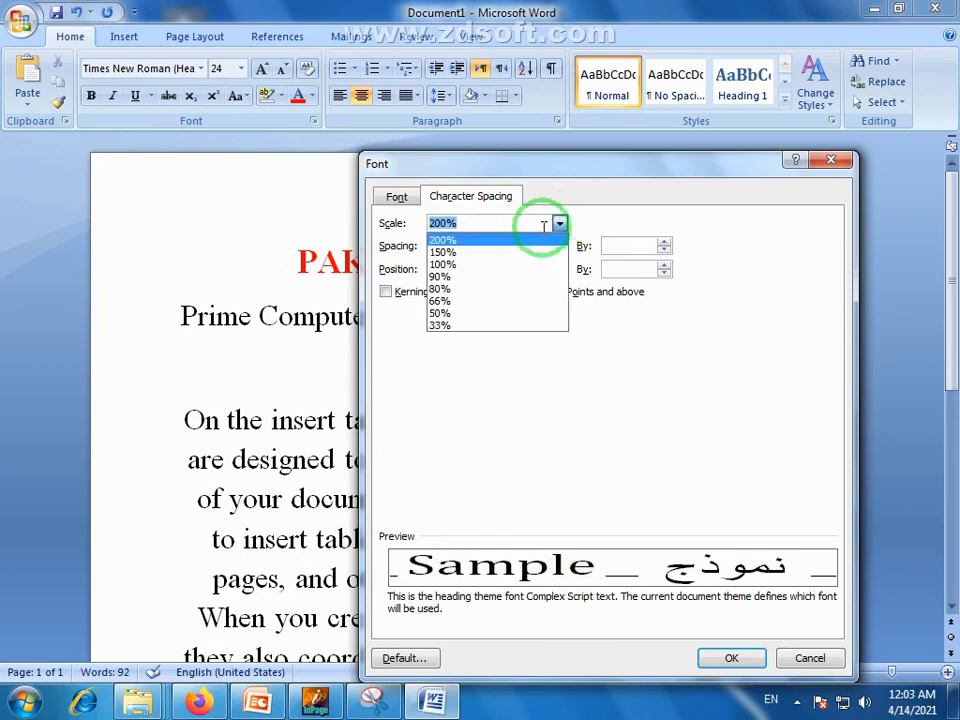
pyautogui.click(512, 272)
# Try a different character spacing option, set the spacing back to Normal and accept the Font dialog.
pyautogui.click(560, 246)
pyautogui.click(528, 275)
pyautogui.click(560, 246)
pyautogui.click(542, 262)
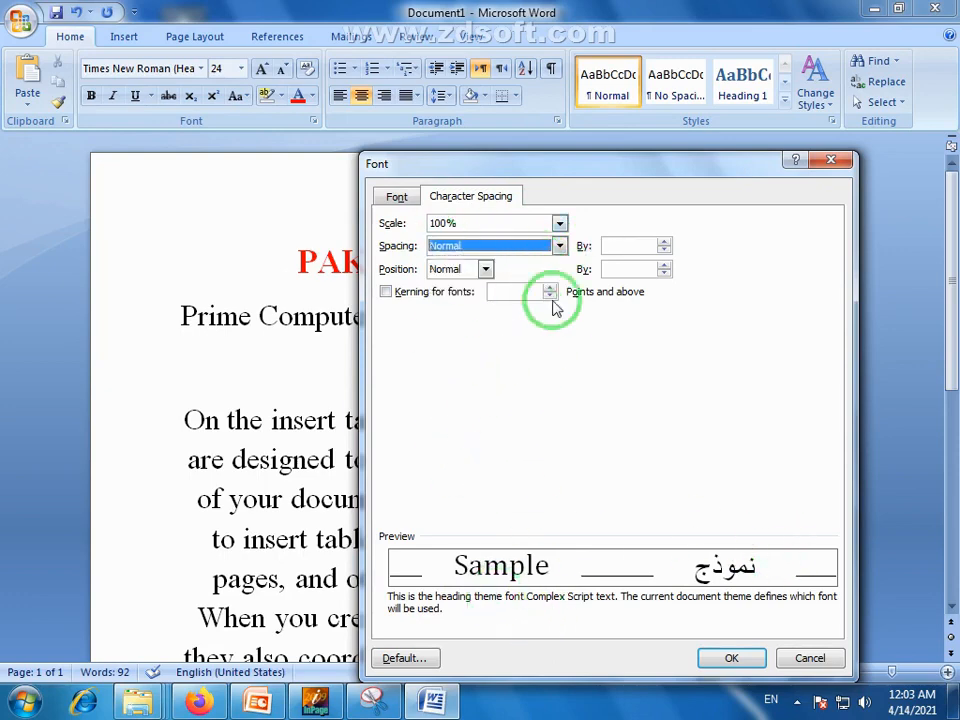
pyautogui.click(719, 660)
pyautogui.click(491, 372)
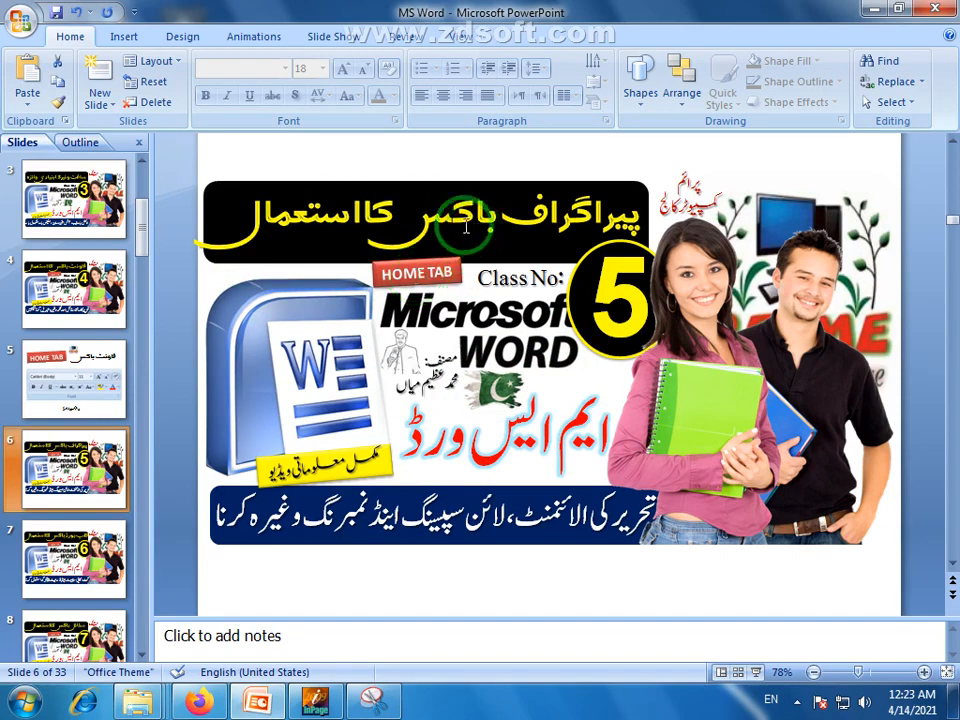
# Leave the PowerPoint presentation for the desktop and open Word with a new blank document.
pyautogui.click(955, 700)
pyautogui.doubleClick(84, 212)
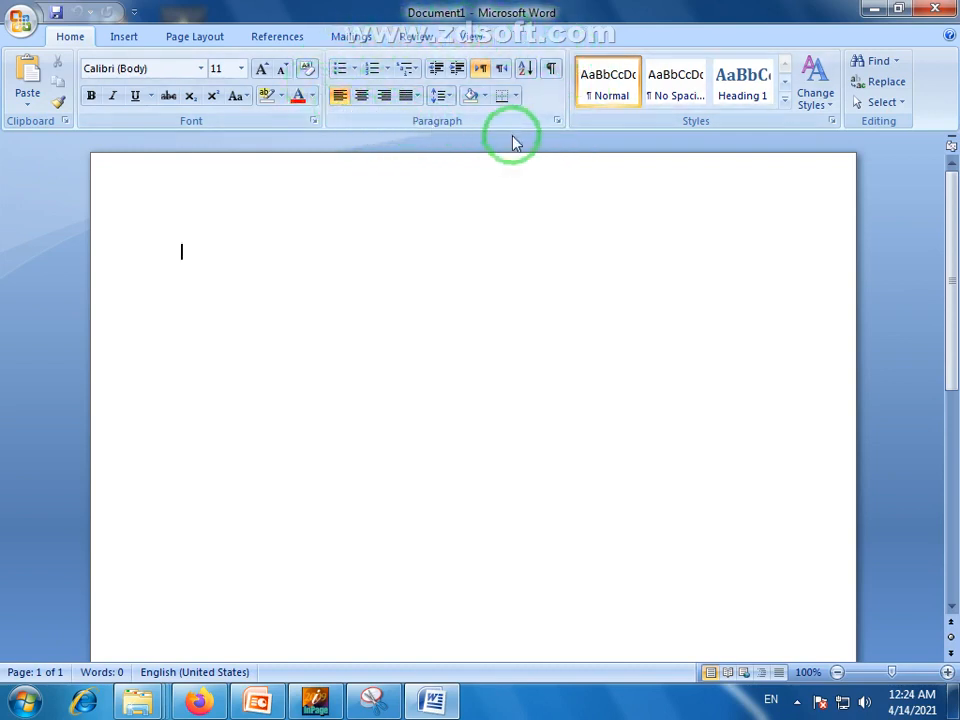
pyautogui.moveTo(514, 143)
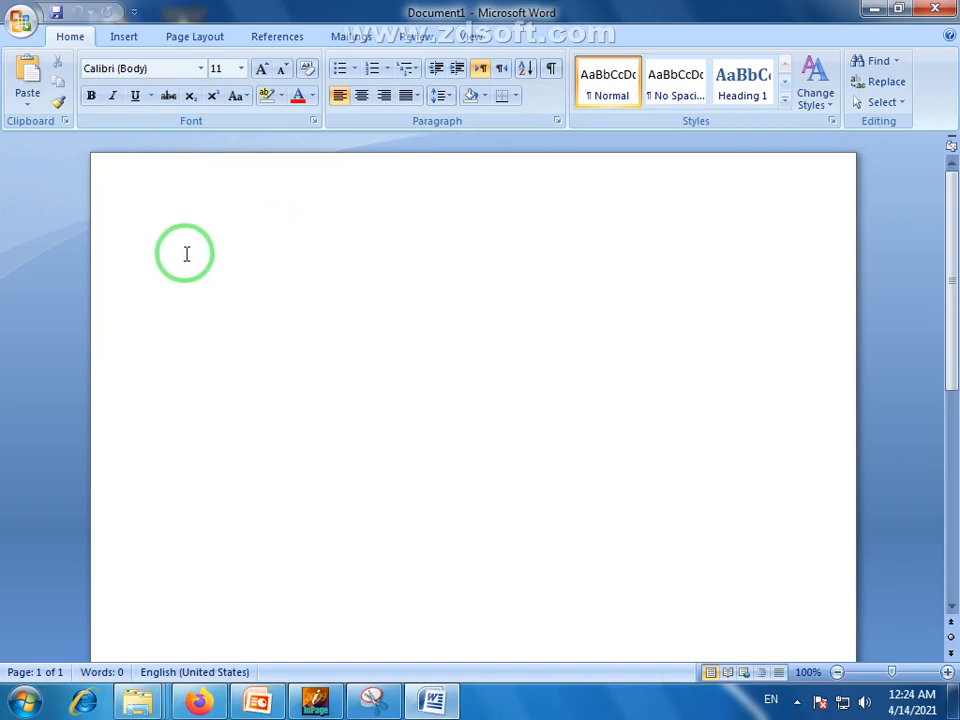
# Write "Pakistan zindabad" as the first line of the blank document.
pyautogui.write('t')
pyautogui.press('BackSpace')
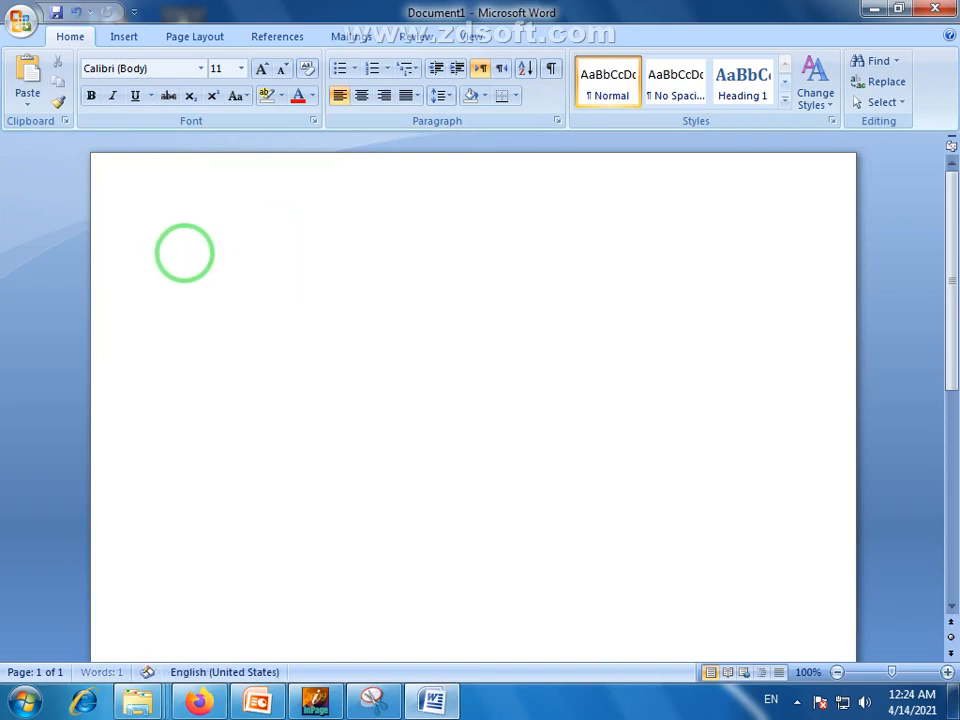
pyautogui.write('p')
pyautogui.press('BackSpace')
pyautogui.write('PAKIST')
pyautogui.press('BackSpace')
pyautogui.press('BackSpace')
pyautogui.press('BackSpace')
pyautogui.press('BackSpace')
pyautogui.press('BackSpace')
pyautogui.write('akistan zindabad')
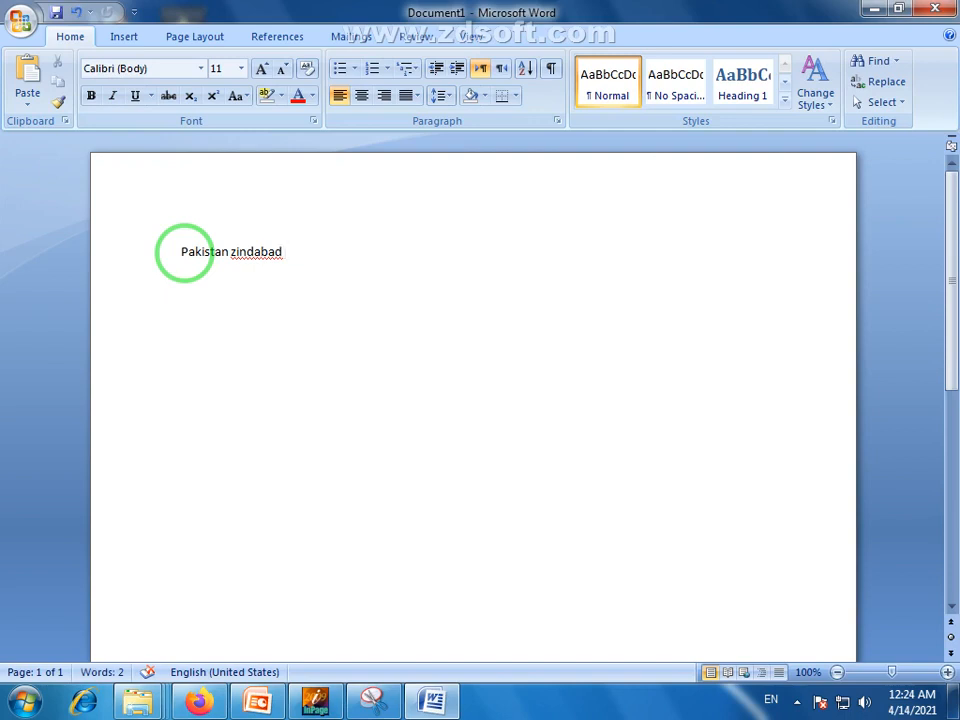
# Add a second line reading "Prime computer college" and start a new empty line below it.
pyautogui.write('j')
pyautogui.write('Prime computer')
pyautogui.write(' college')
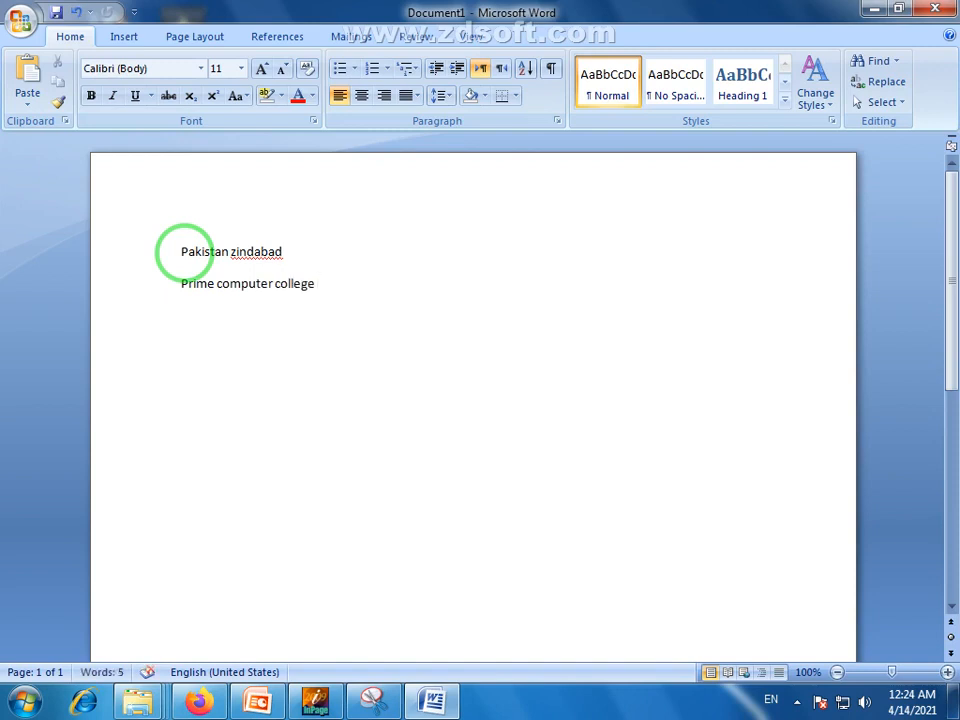
pyautogui.press('Return')
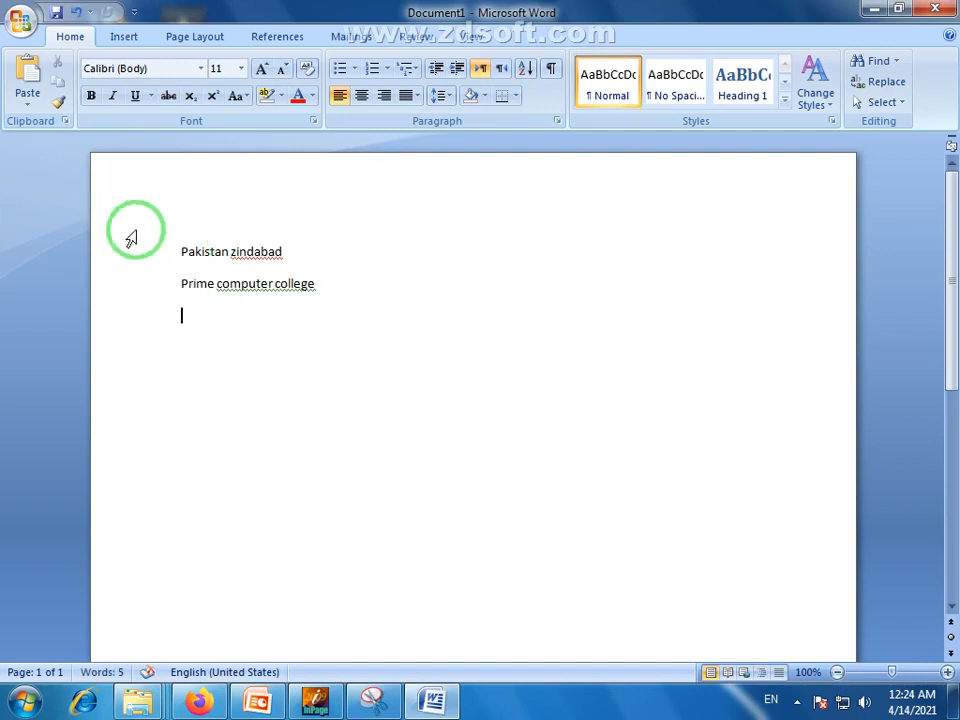
pyautogui.moveTo(179, 252)
pyautogui.mouseDown()
pyautogui.moveTo(197, 270)
pyautogui.moveTo(300, 289)
pyautogui.moveTo(318, 303)
pyautogui.moveTo(184, 252)
pyautogui.mouseUp()
pyautogui.click(318, 303)
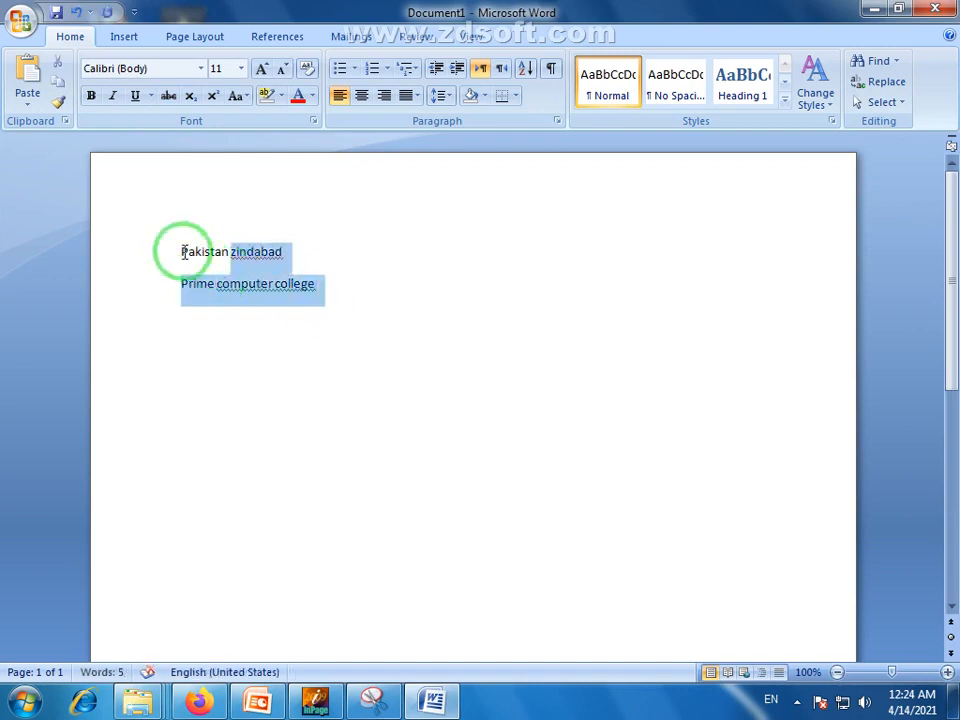
pyautogui.click(195, 338)
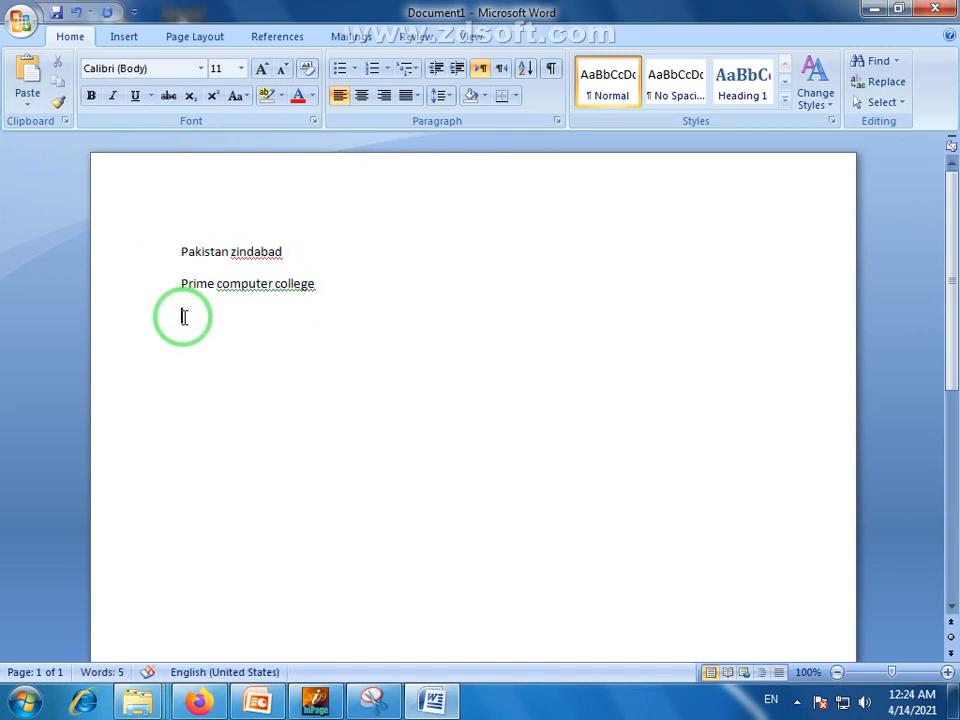
pyautogui.moveTo(183, 317); pyautogui.dragTo(279, 332)
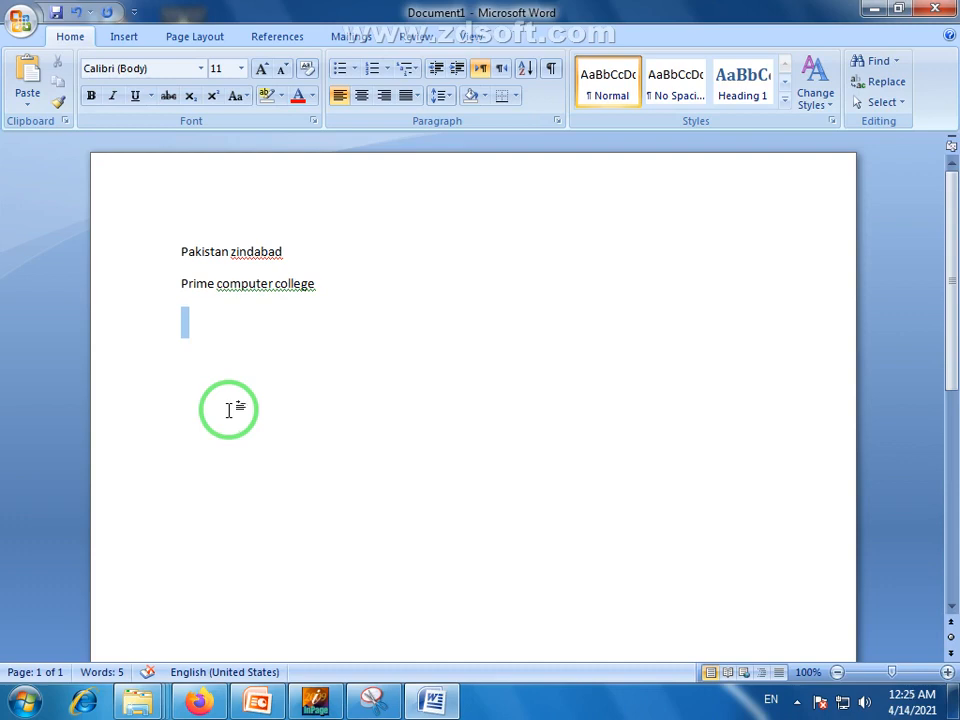
# Generate two paragraphs of five-sentence sample text below the second line with =rand(2,5).
pyautogui.click(184, 342)
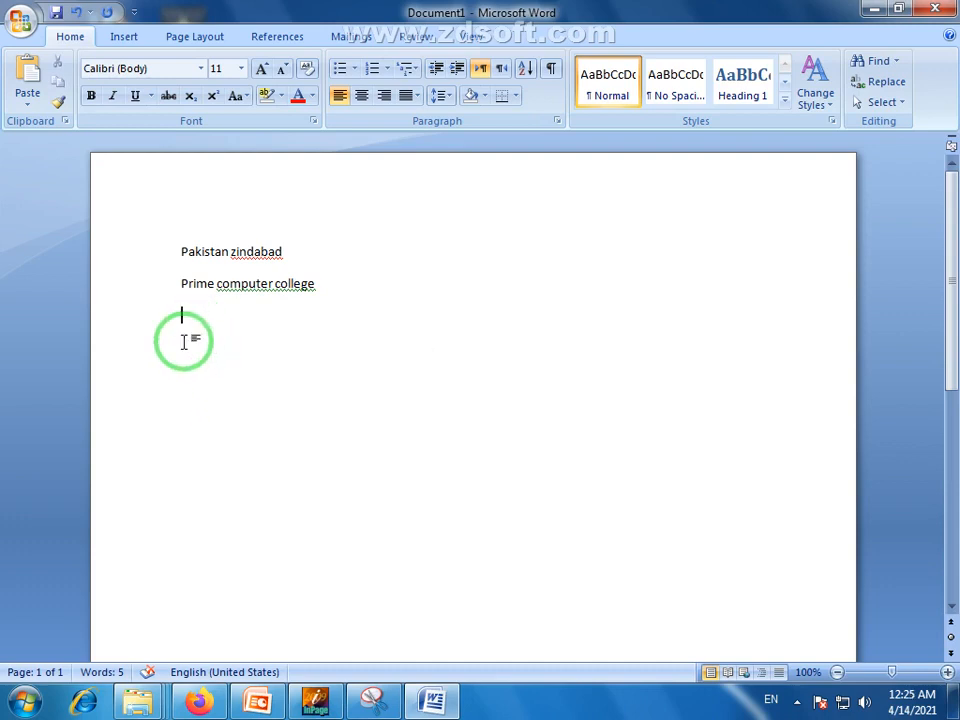
pyautogui.write('=rand(2')
pyautogui.write(',5')
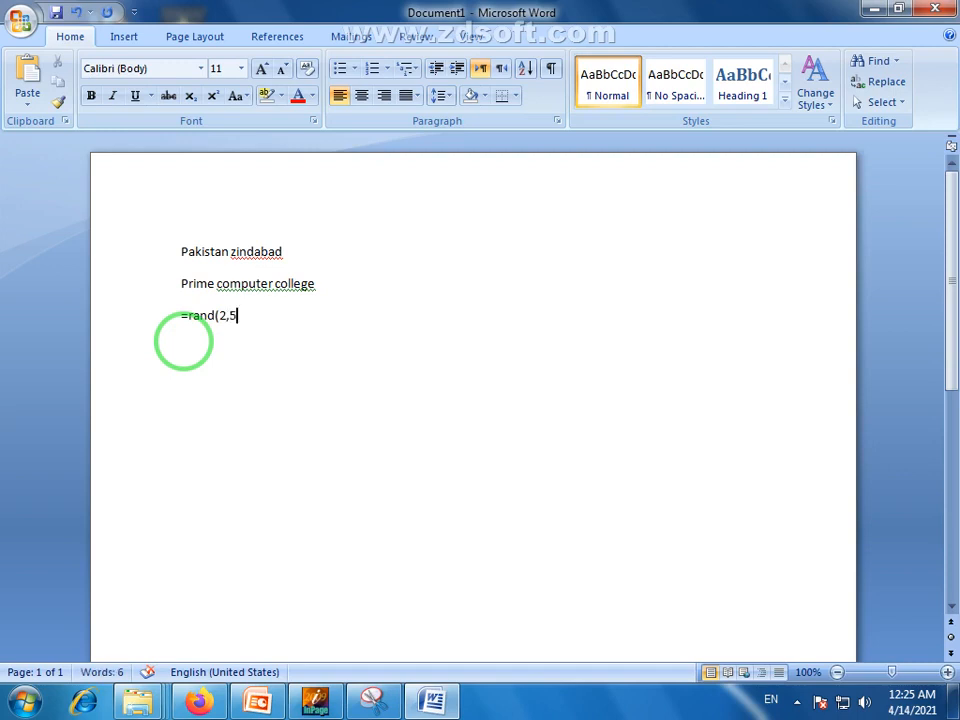
pyautogui.write(')')
pyautogui.press('Return')
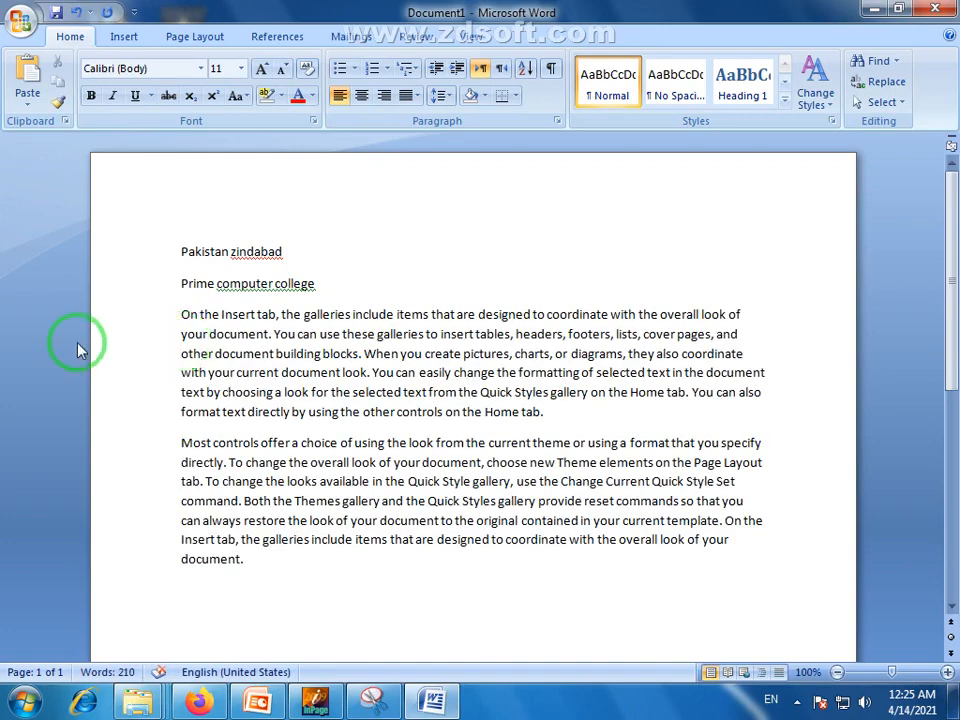
pyautogui.moveTo(182, 315); pyautogui.dragTo(159, 306)
pyautogui.click(294, 540)
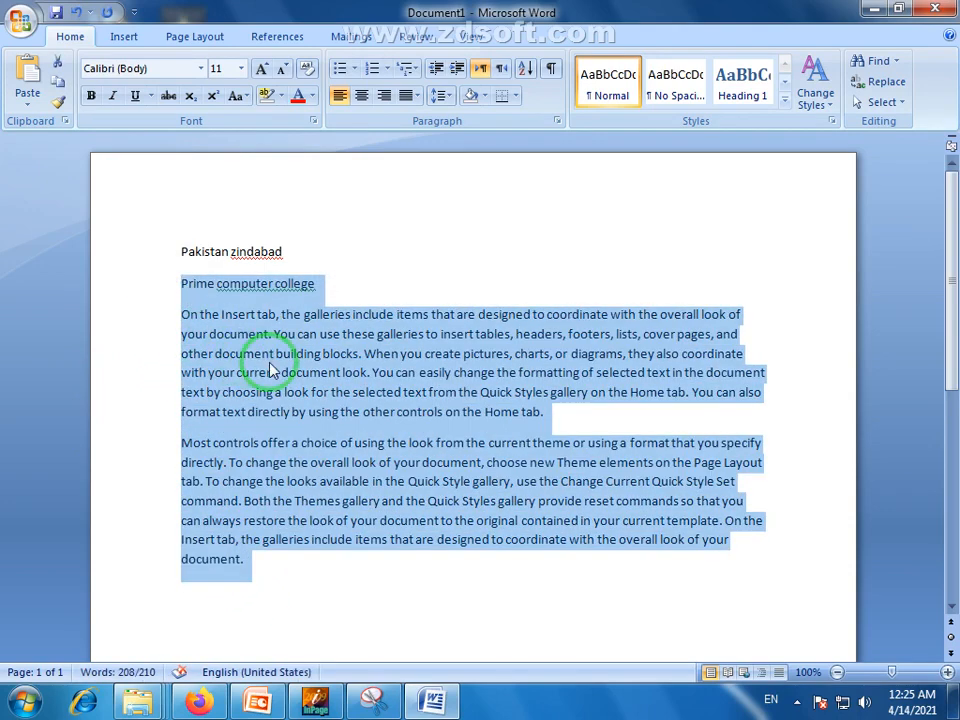
pyautogui.click(270, 354)
pyautogui.moveTo(247, 567)
pyautogui.mouseDown()
pyautogui.moveTo(193, 493)
pyautogui.moveTo(163, 311)
pyautogui.moveTo(286, 583)
pyautogui.moveTo(286, 570)
pyautogui.moveTo(264, 568)
pyautogui.mouseUp()
pyautogui.click(465, 374)
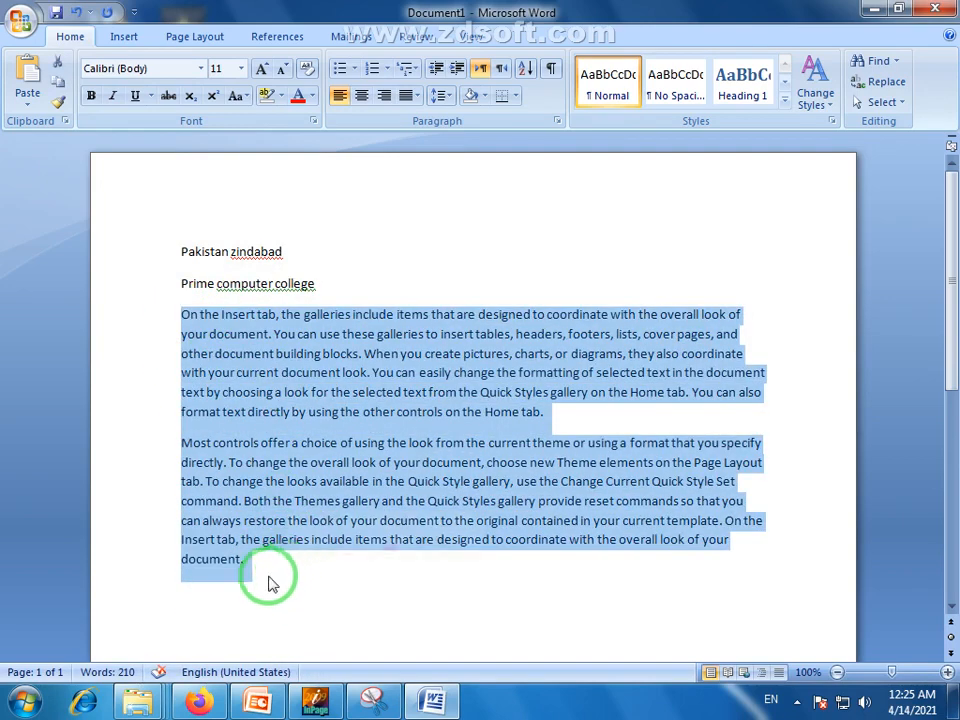
pyautogui.click(386, 407)
pyautogui.moveTo(251, 565); pyautogui.dragTo(160, 324)
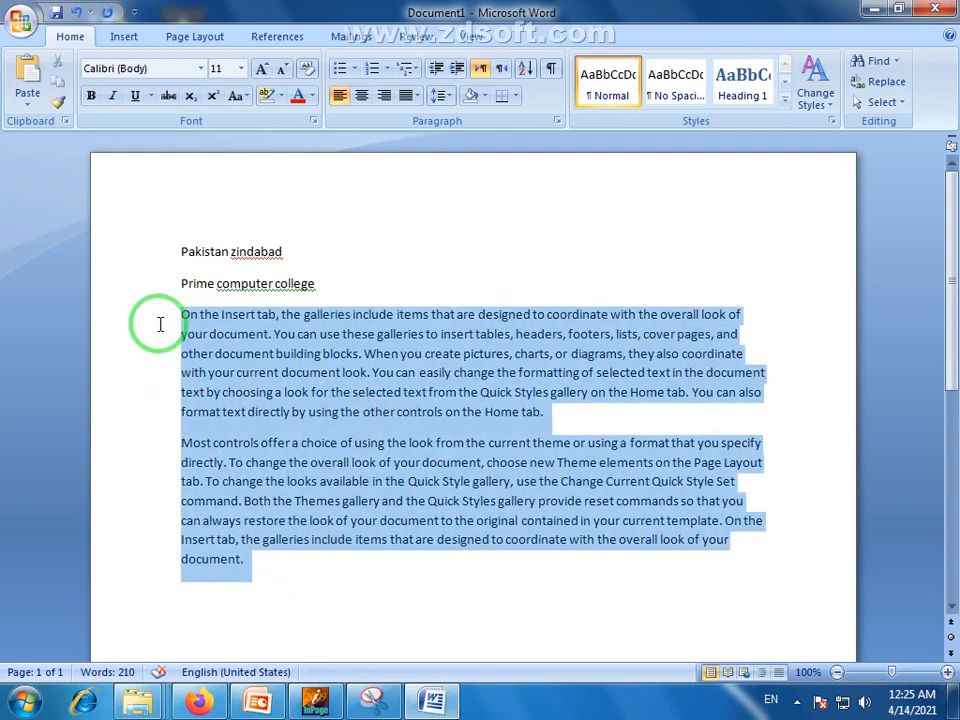
pyautogui.click(326, 410)
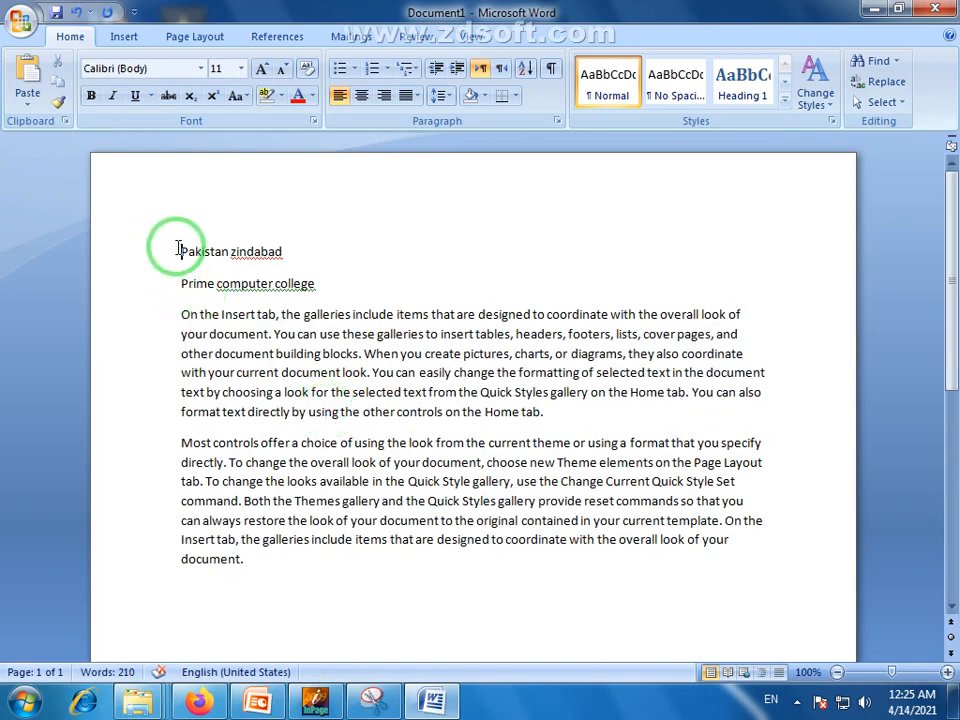
pyautogui.moveTo(152, 247); pyautogui.dragTo(326, 305)
pyautogui.click(340, 334)
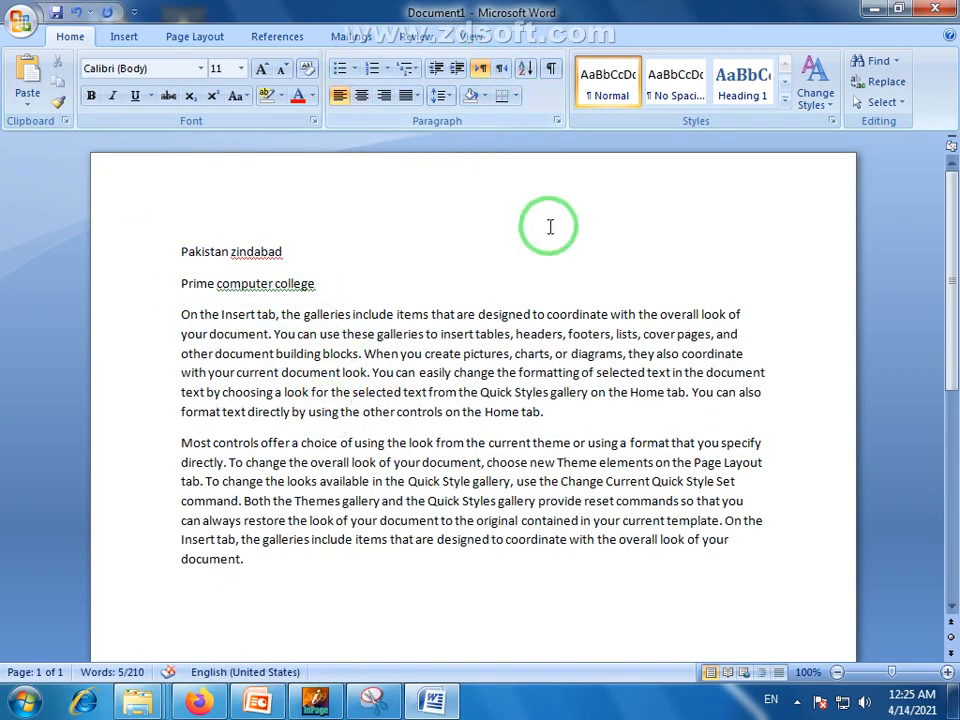
# Split the first sample paragraph into separate lines after "On the Insert tab,", "the galleries include" and "items that are designed to coordinate".
pyautogui.click(279, 315)
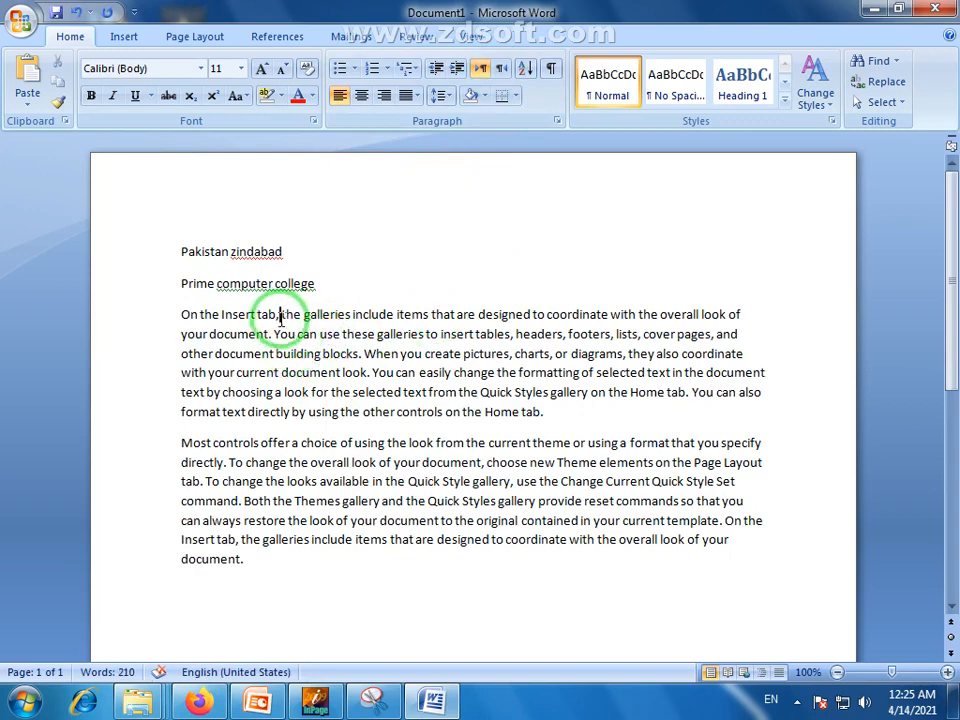
pyautogui.press('Return')
pyautogui.click(292, 345)
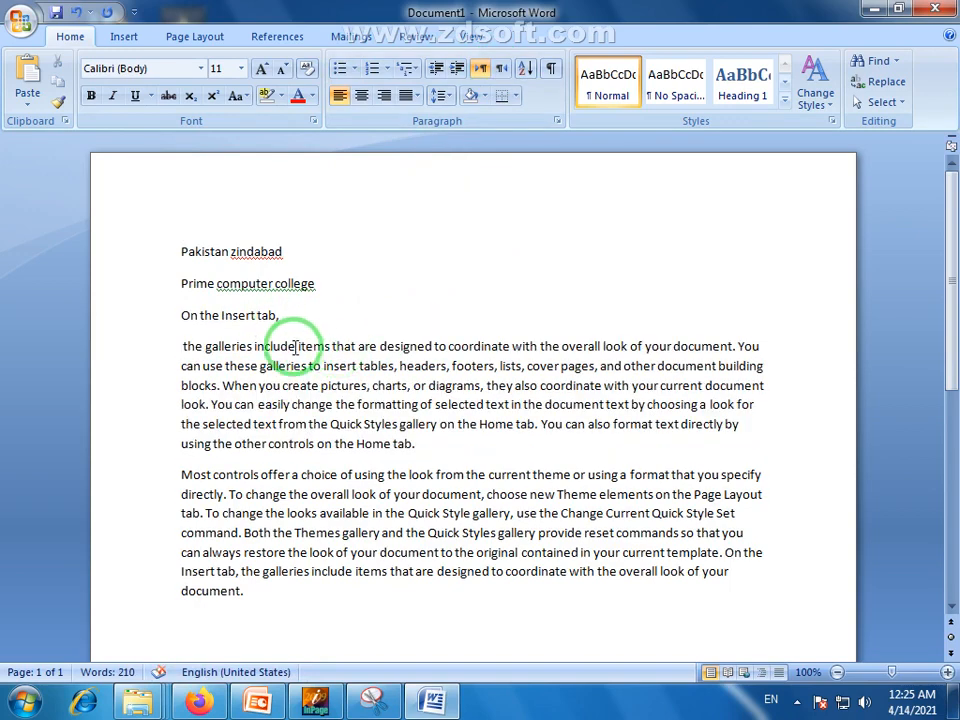
pyautogui.press('Return')
pyautogui.click(396, 379)
pyautogui.press('Return')
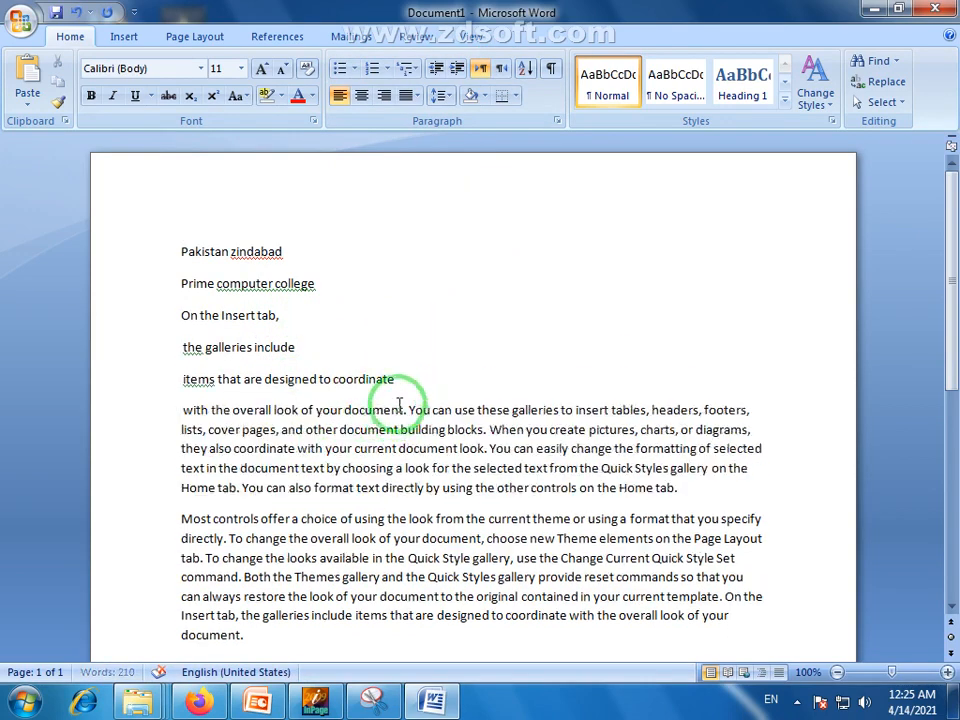
# Increase the font size of all the document's text to 12.
pyautogui.moveTo(182, 252); pyautogui.dragTo(274, 636)
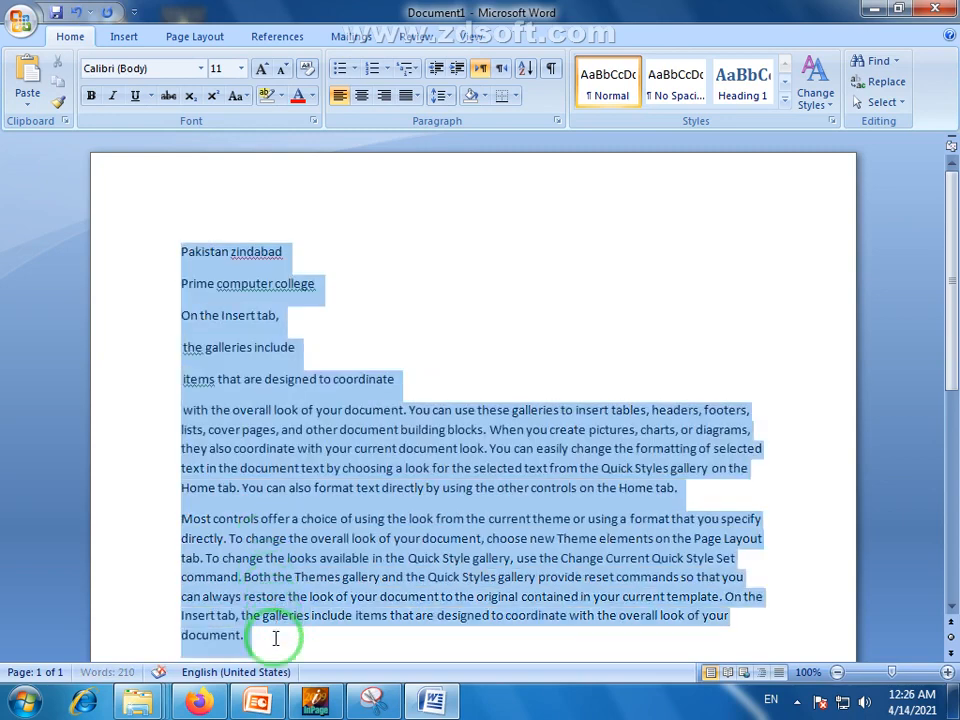
pyautogui.click(260, 67)
pyautogui.click(410, 418)
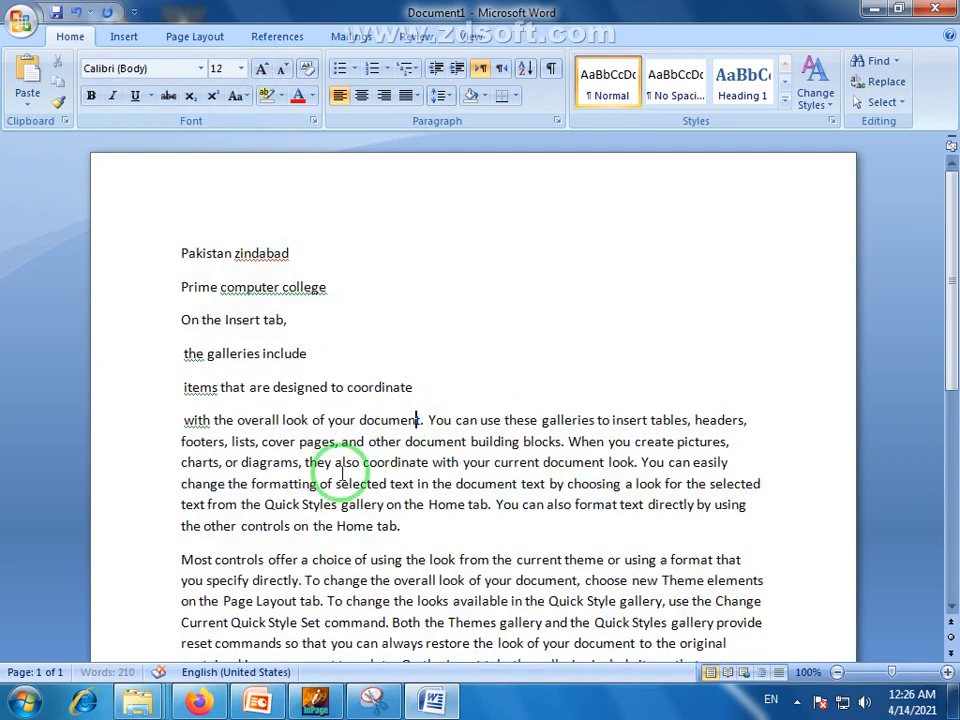
pyautogui.moveTo(180, 246); pyautogui.dragTo(435, 392)
pyautogui.click(388, 480)
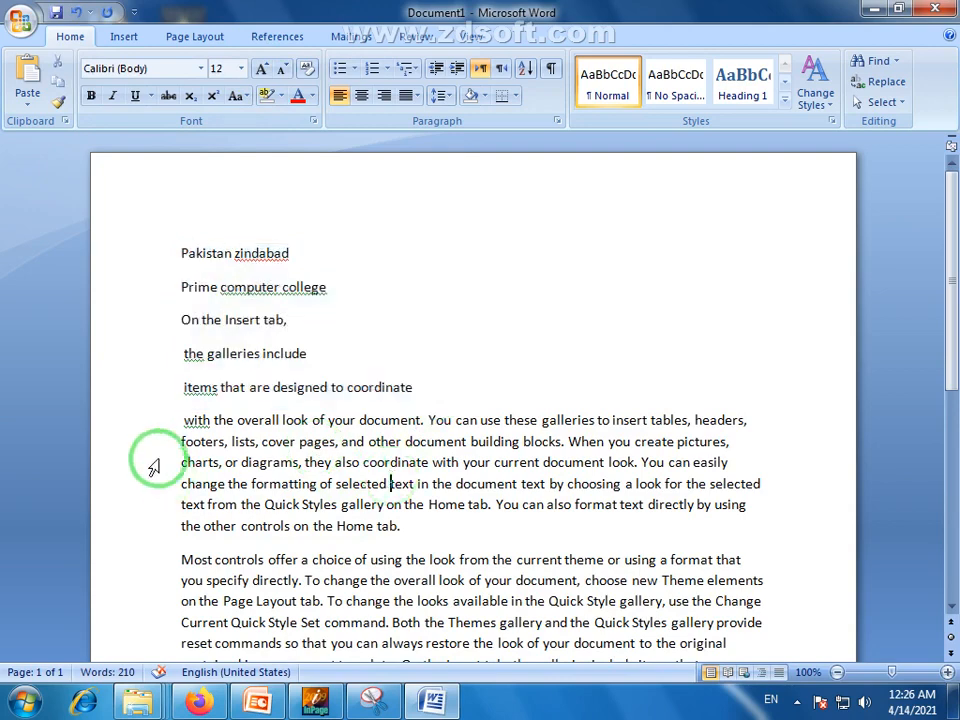
pyautogui.moveTo(187, 418); pyautogui.dragTo(589, 590)
pyautogui.click(603, 603)
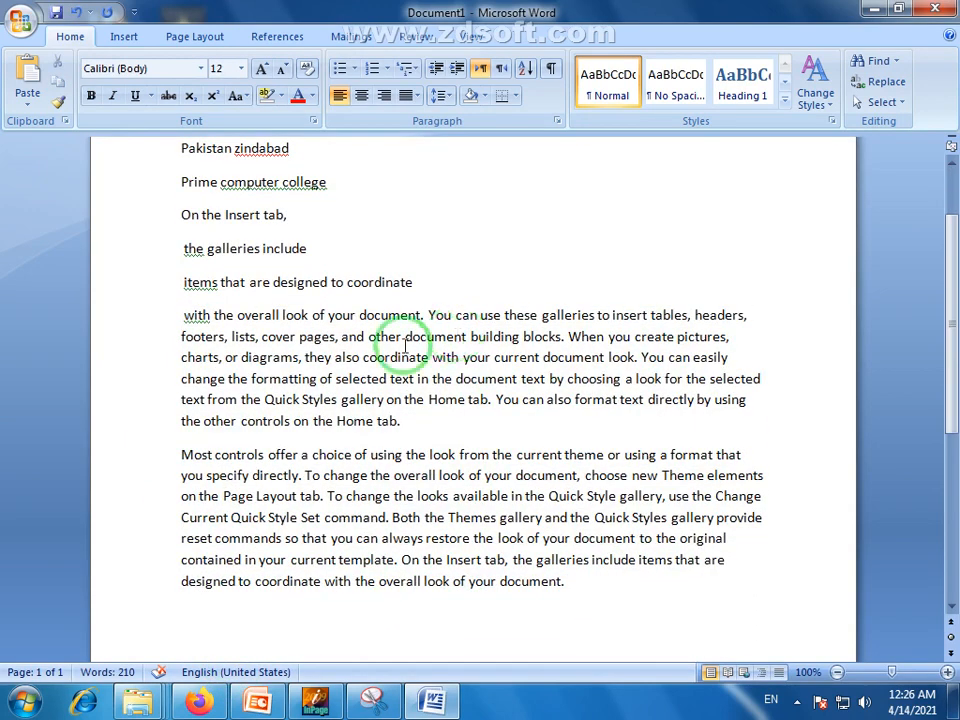
pyautogui.scroll(2, 345, 348)
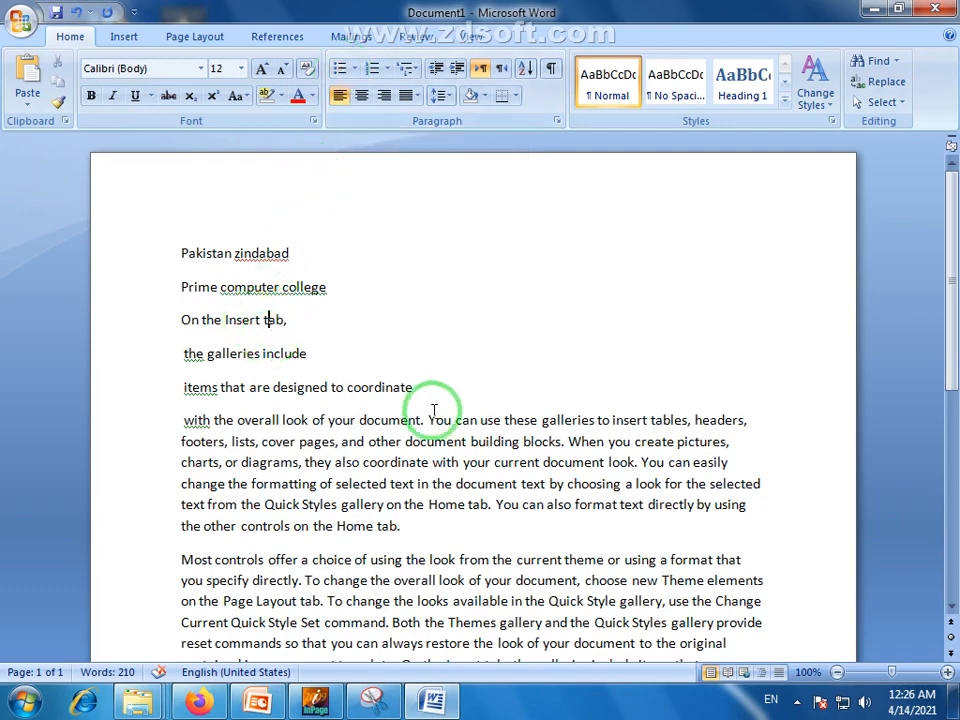
# Try bullets on the first five lines, from "Pakistan zindabad" to "items that are designed to coordinate", and remove them again.
pyautogui.moveTo(424, 391); pyautogui.dragTo(176, 253)
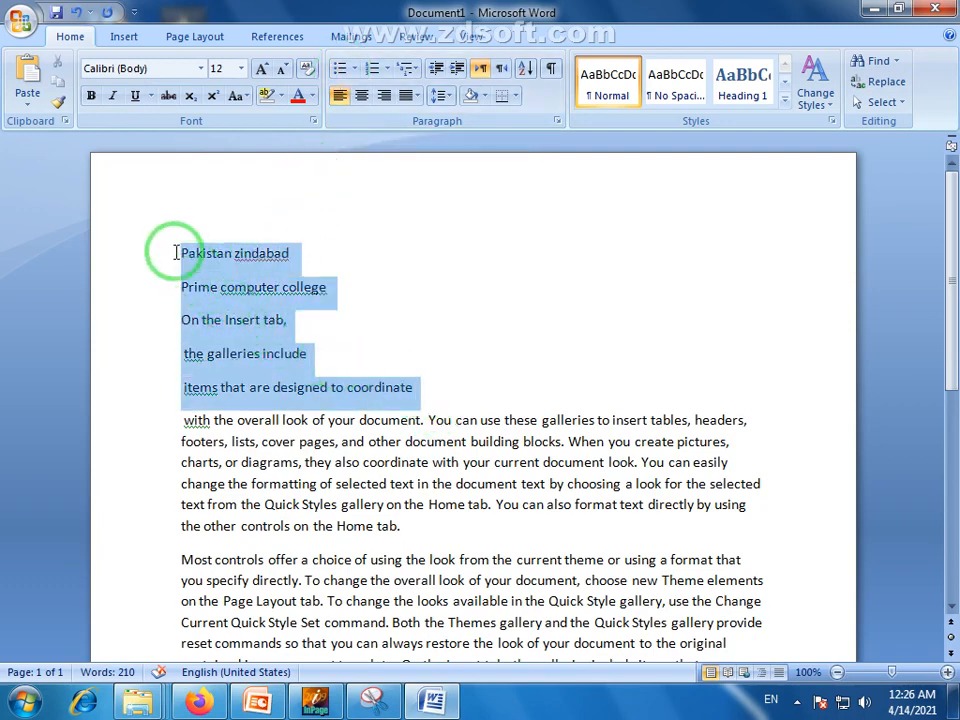
pyautogui.click(339, 68)
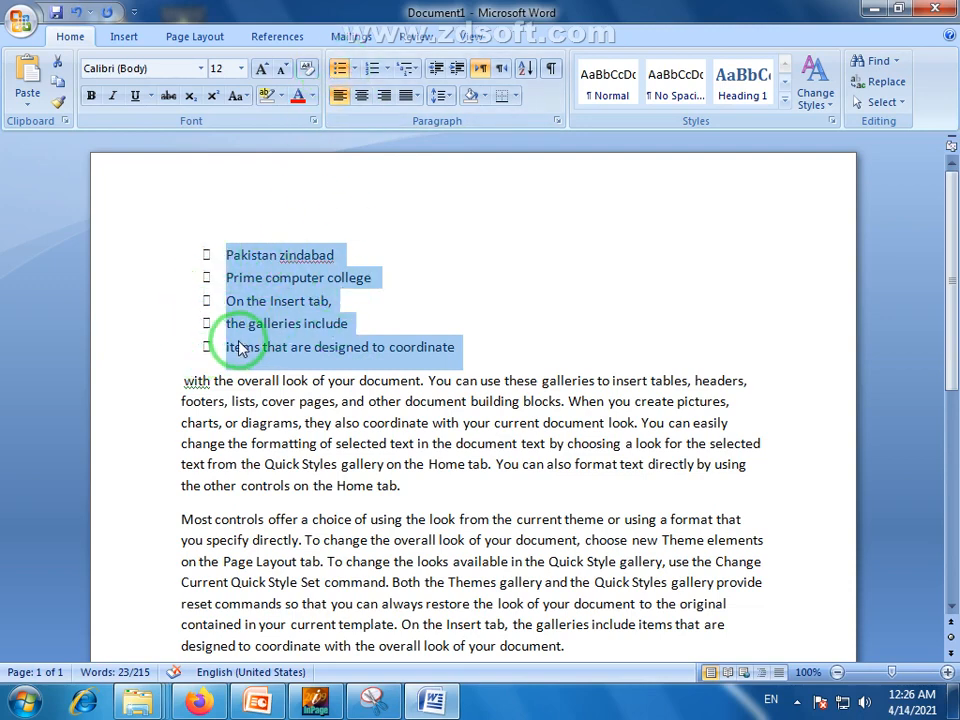
pyautogui.hotkey('ctrl', 'shift', 'n')
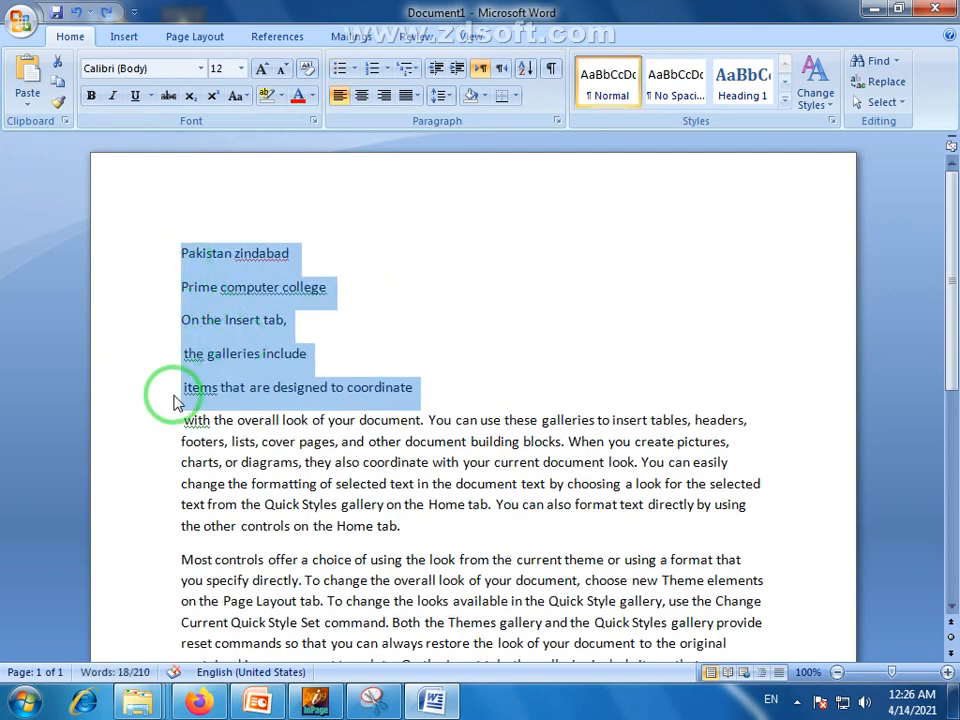
# Restore the bullets on the first five lines and change them to the up-down triangle bullet from the library.
pyautogui.hotkey('ctrl', 'z')
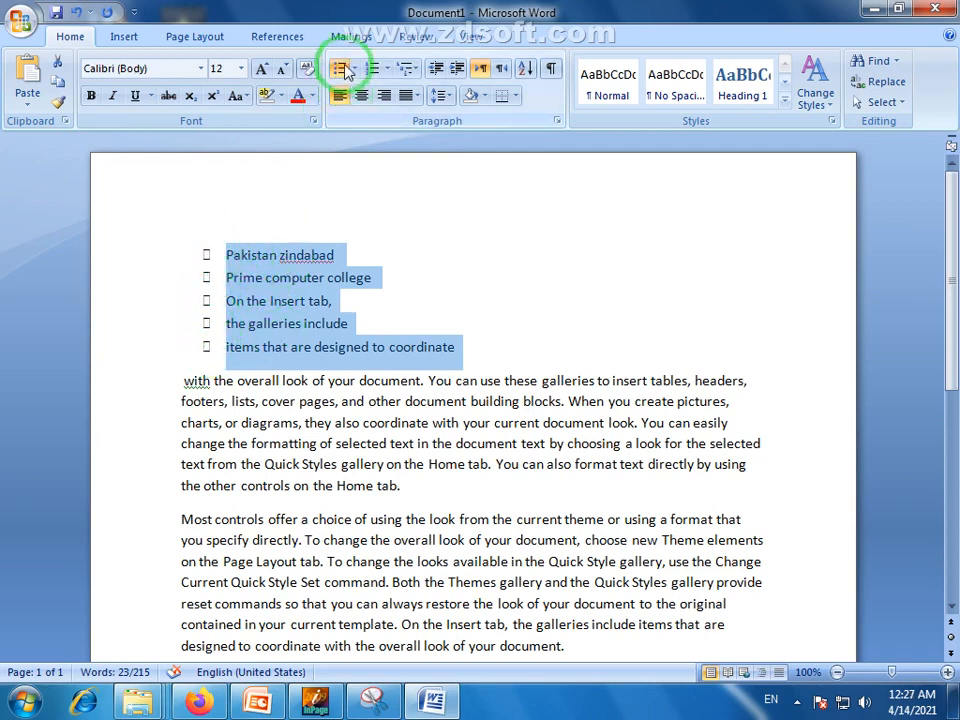
pyautogui.click(268, 255)
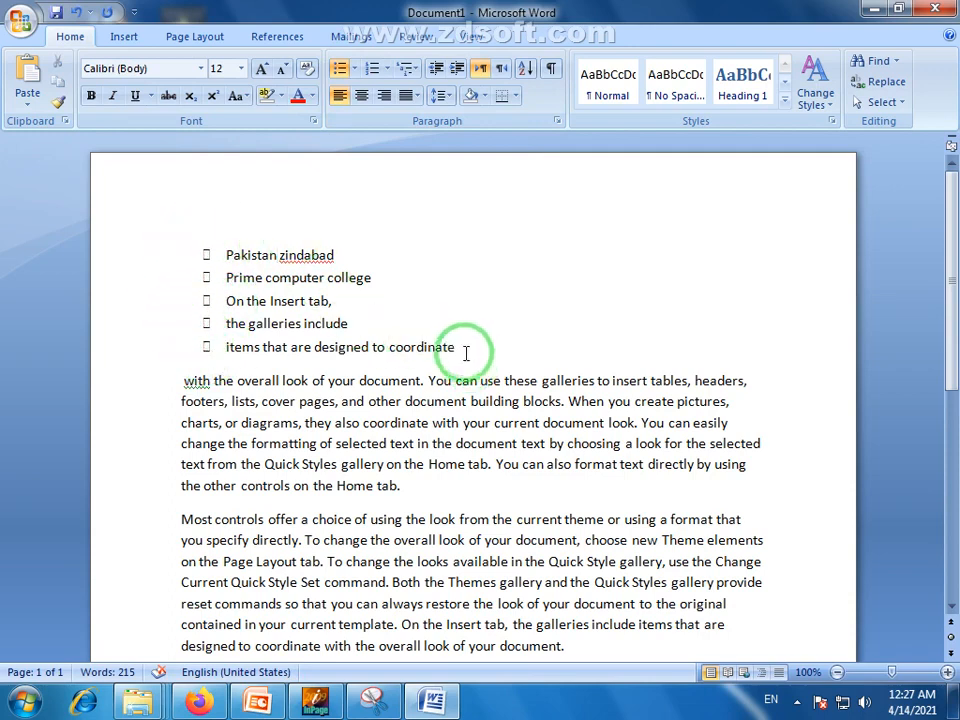
pyautogui.moveTo(437, 345); pyautogui.dragTo(232, 245)
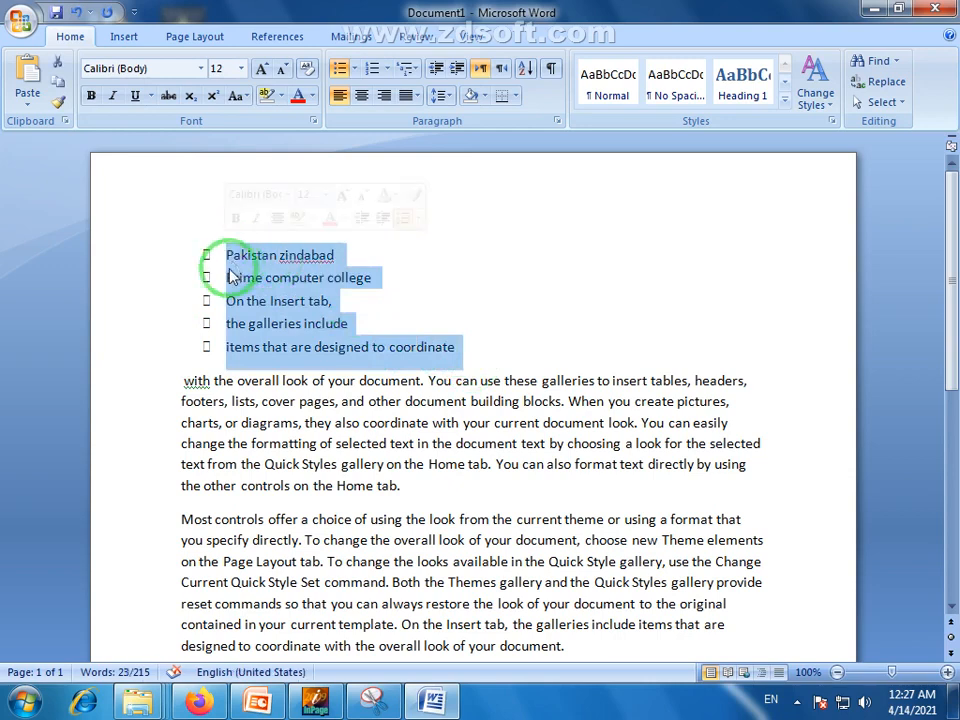
pyautogui.click(356, 70)
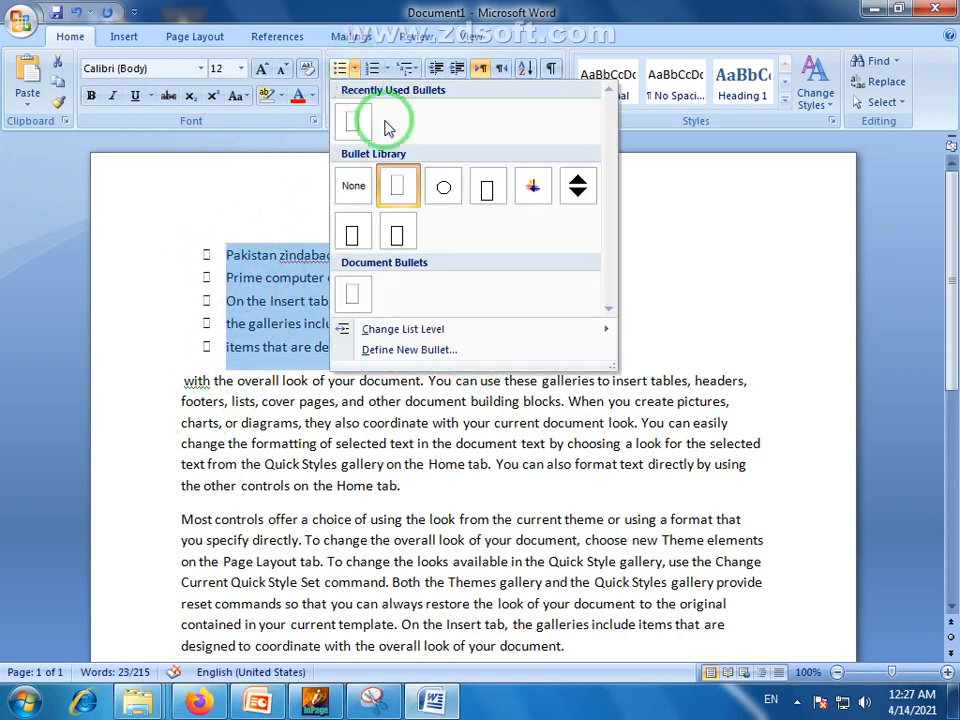
pyautogui.click(578, 190)
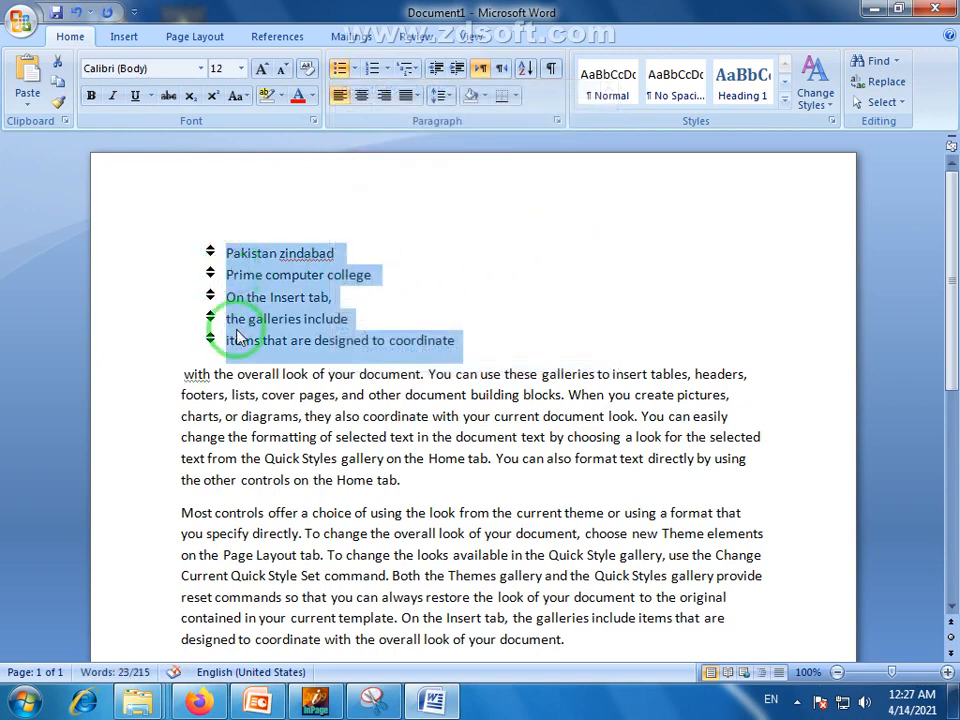
# Define a new bullet for the five lines using the Windows logo symbol, Marlett character code 87.
pyautogui.click(356, 70)
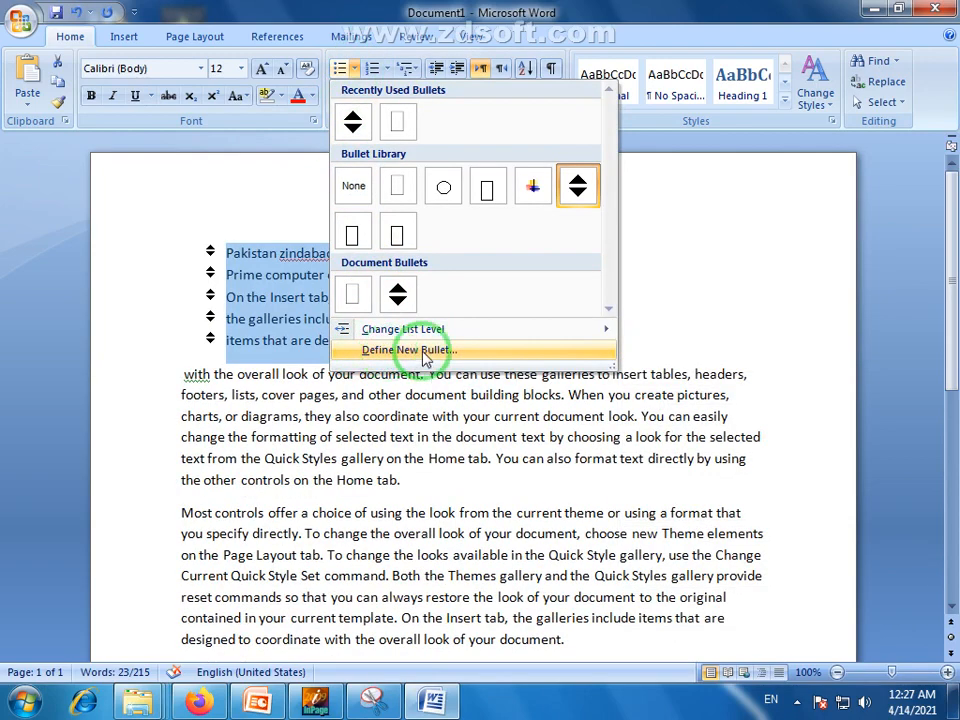
pyautogui.click(425, 352)
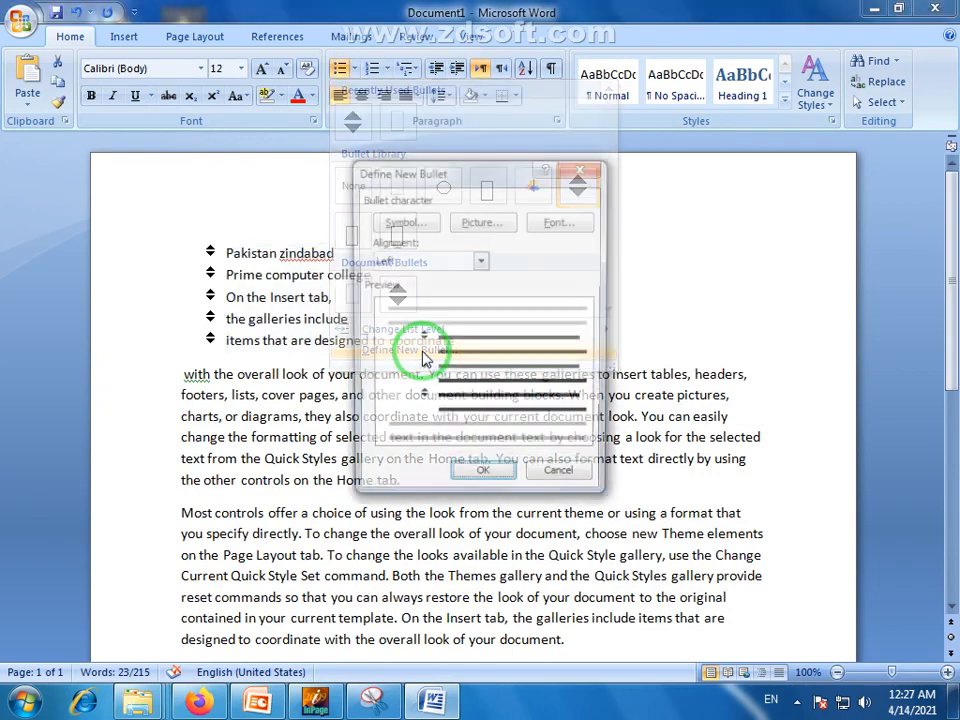
pyautogui.moveTo(484, 184); pyautogui.dragTo(510, 170)
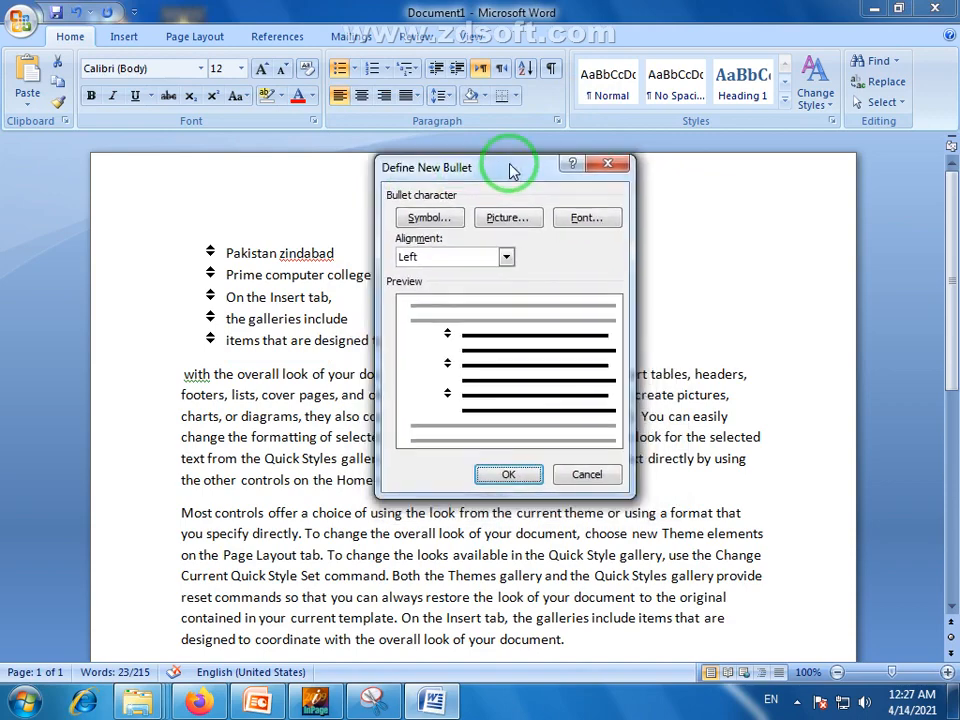
pyautogui.click(429, 219)
pyautogui.moveTo(470, 200); pyautogui.dragTo(443, 207)
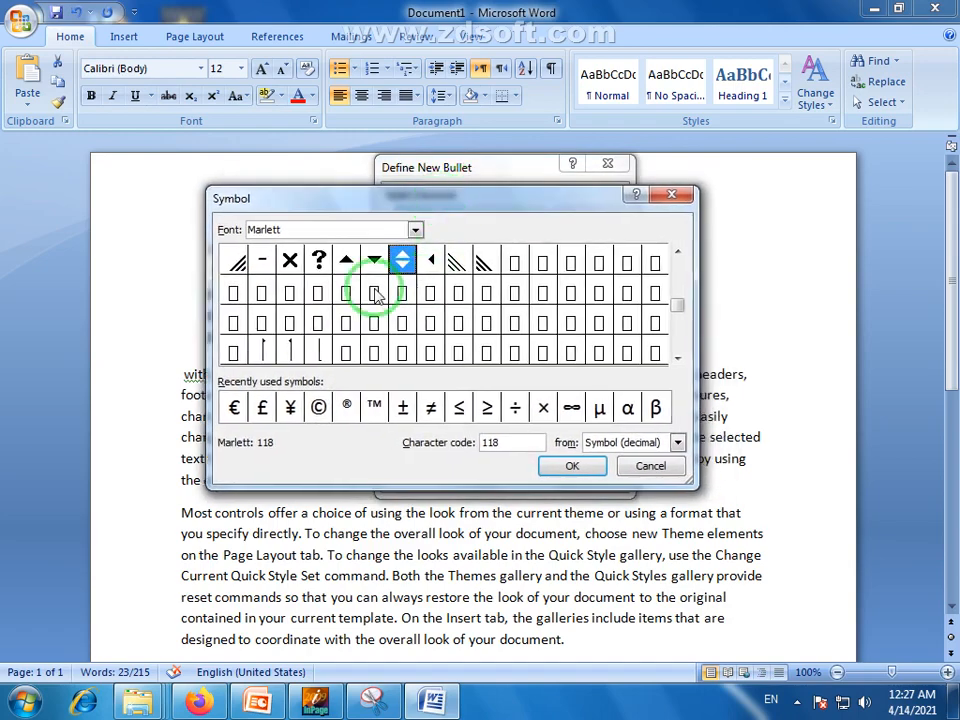
pyautogui.click(677, 253)
pyautogui.click(677, 253)
pyautogui.click(677, 253)
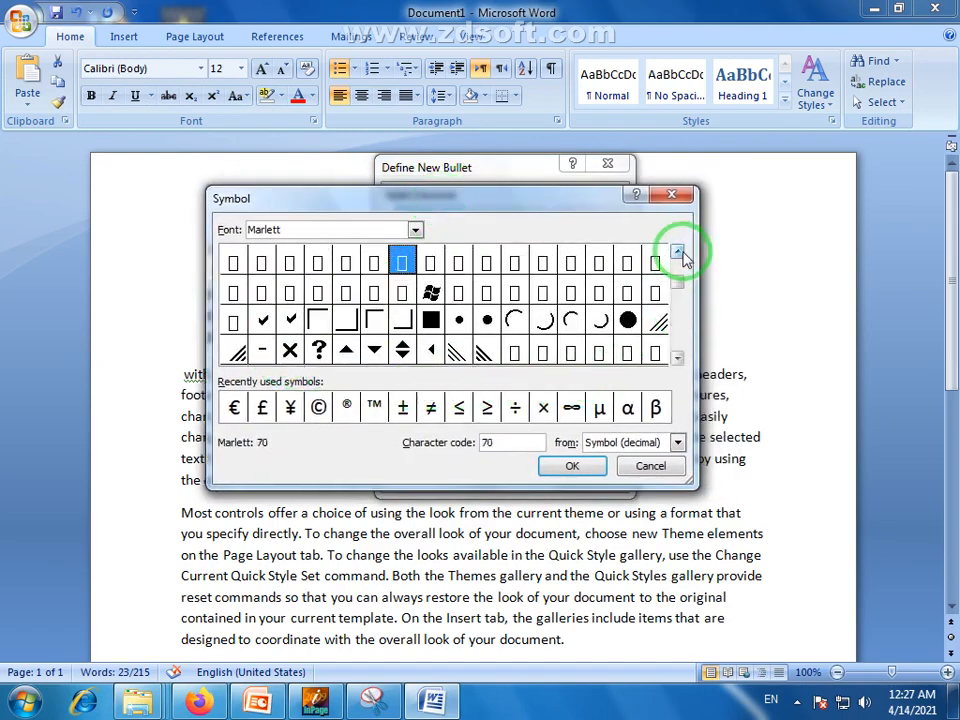
pyautogui.click(431, 293)
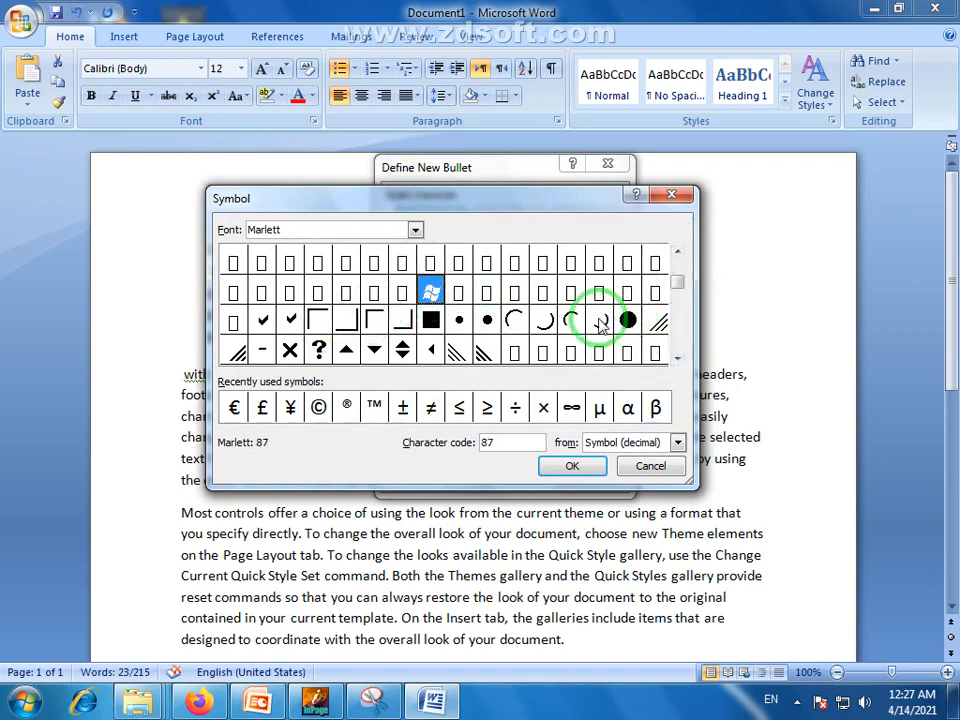
pyautogui.click(677, 357)
pyautogui.click(677, 357)
pyautogui.click(677, 253)
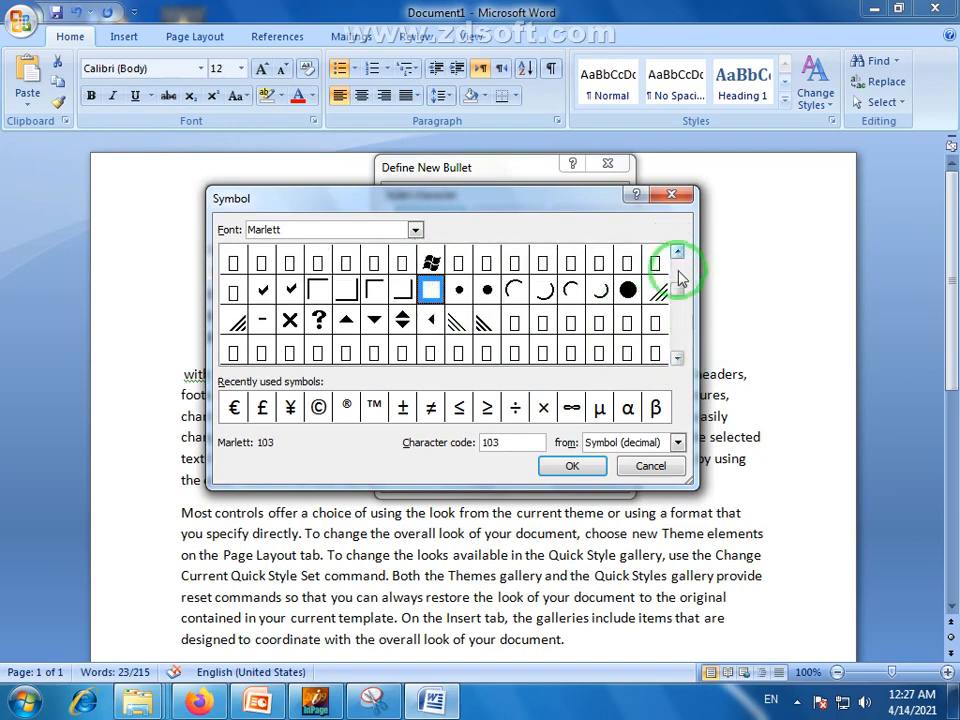
pyautogui.click(431, 261)
pyautogui.click(563, 467)
pyautogui.click(509, 476)
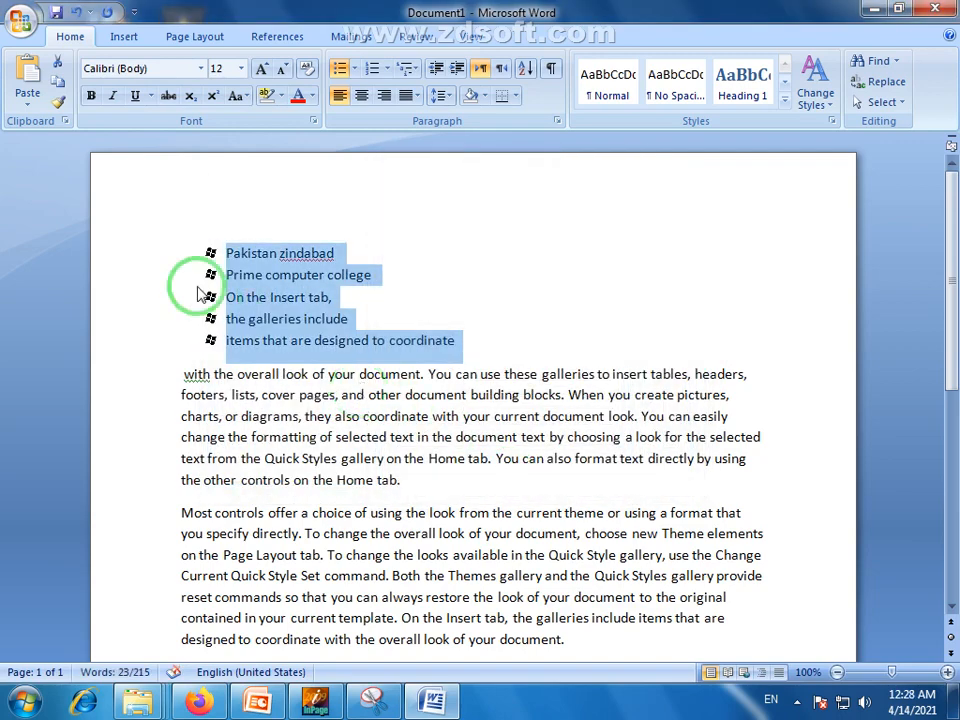
# Increase the font size of the five bulleted lines to 16.
pyautogui.click(262, 68)
pyautogui.click(262, 68)
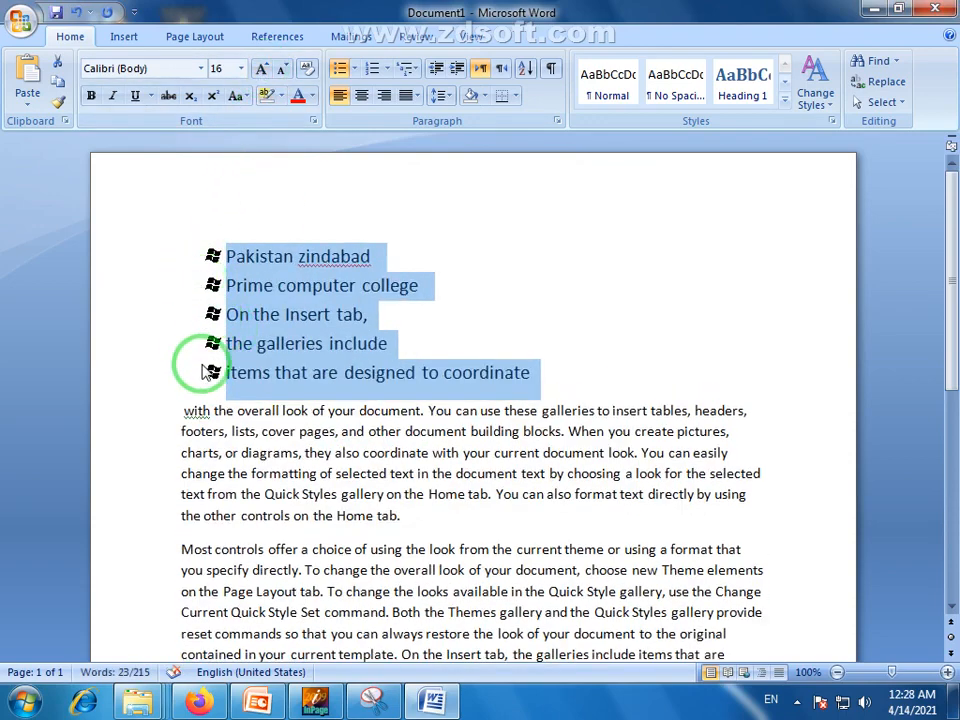
# Start defining another new bullet for the five bulleted lines, from "Pakistan zindabad" to "items that are designed to coordinate".
pyautogui.click(250, 376)
pyautogui.moveTo(529, 380); pyautogui.dragTo(199, 251)
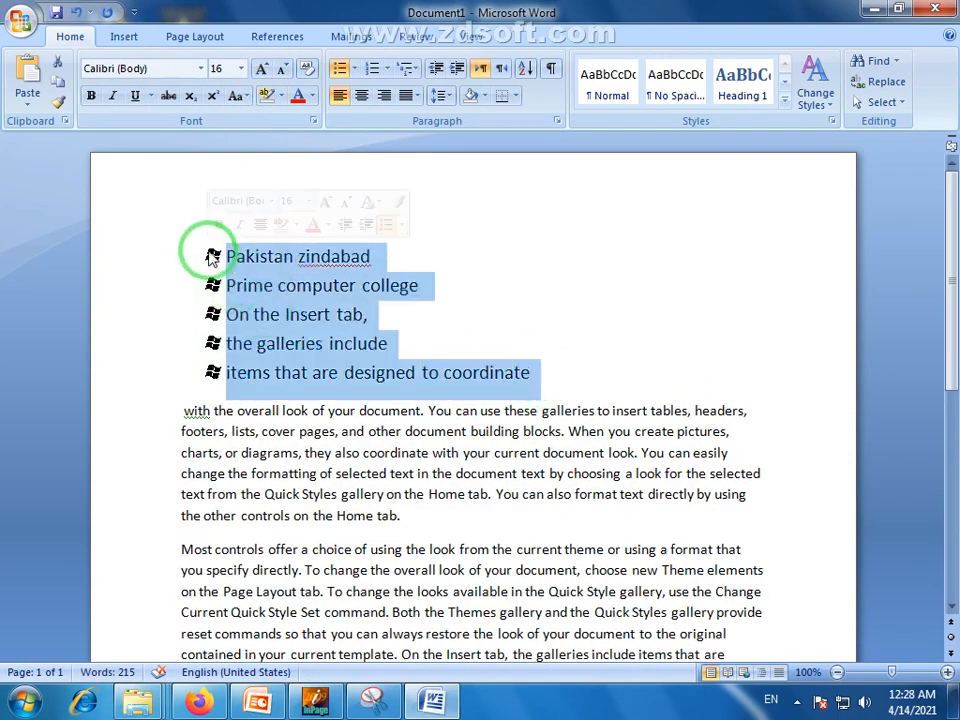
pyautogui.click(352, 70)
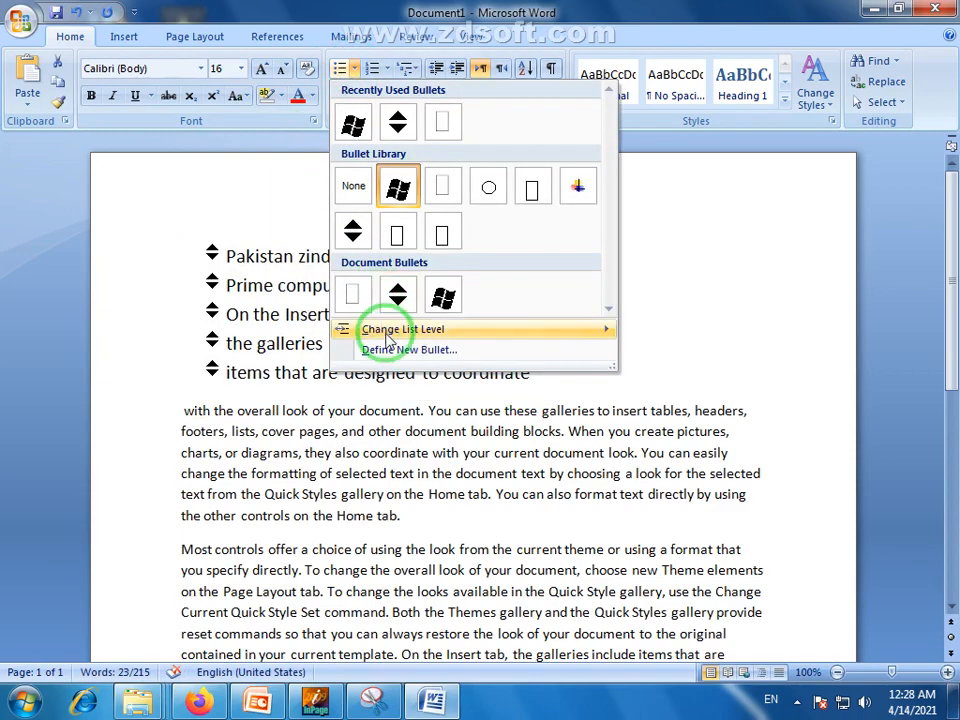
pyautogui.click(385, 347)
pyautogui.click(429, 217)
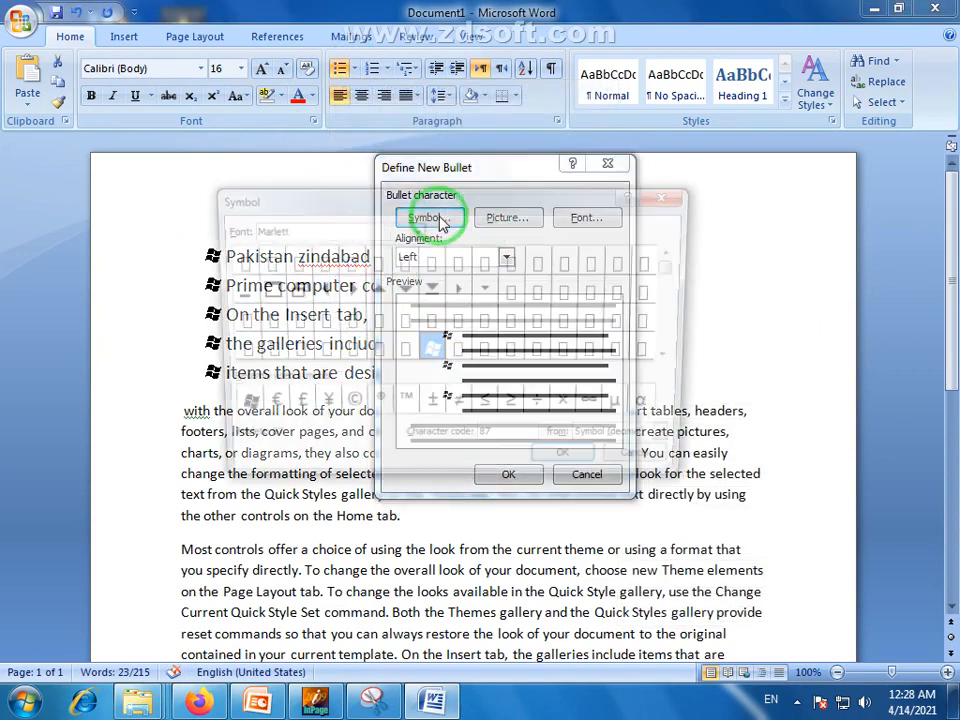
pyautogui.click(415, 231)
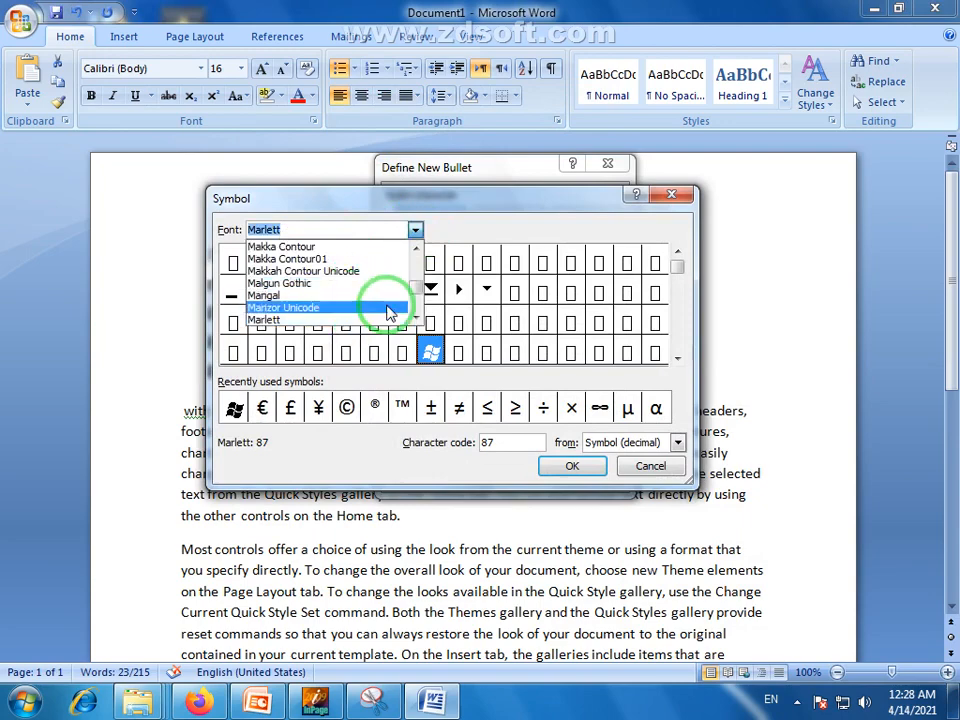
pyautogui.click(447, 210)
pyautogui.click(652, 466)
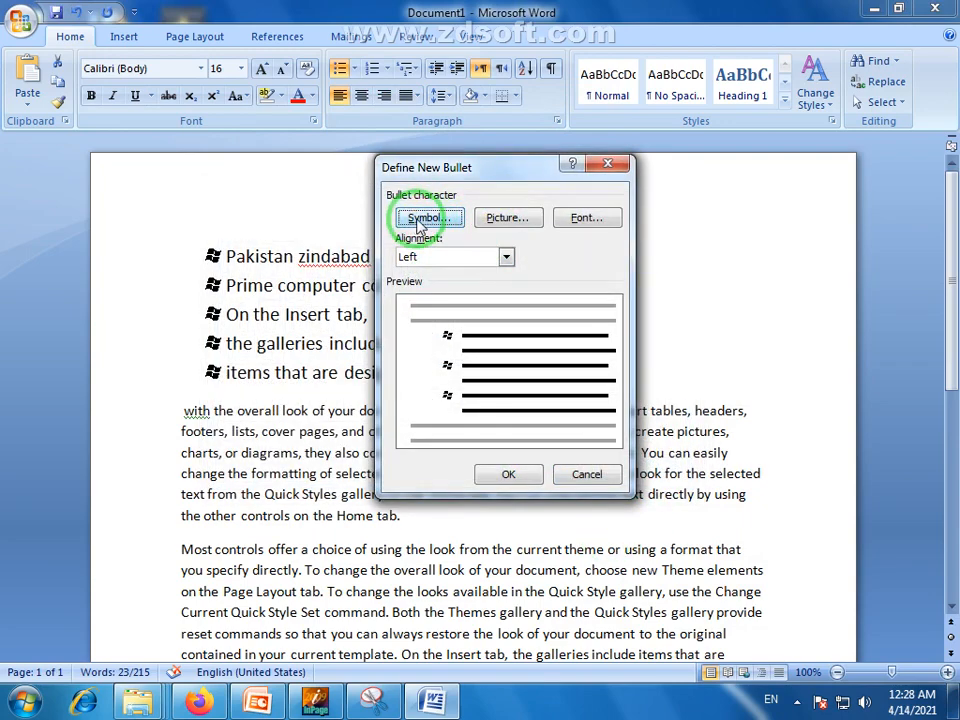
# Apply the red gradient square picture bullet to the five lines as their new bullet.
pyautogui.click(521, 229)
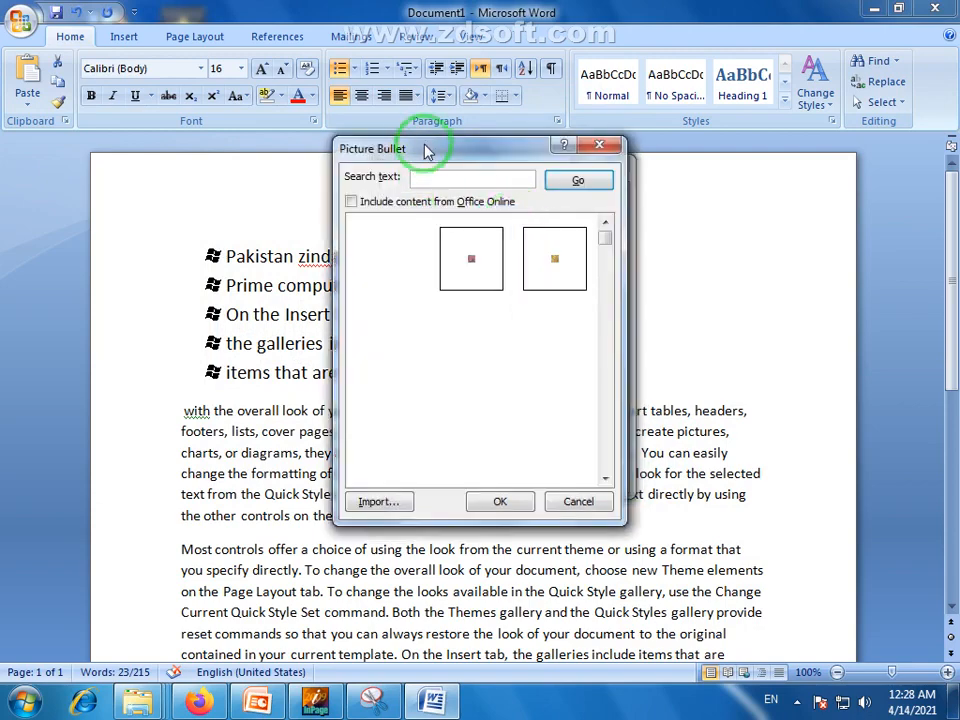
pyautogui.moveTo(427, 157); pyautogui.dragTo(489, 163)
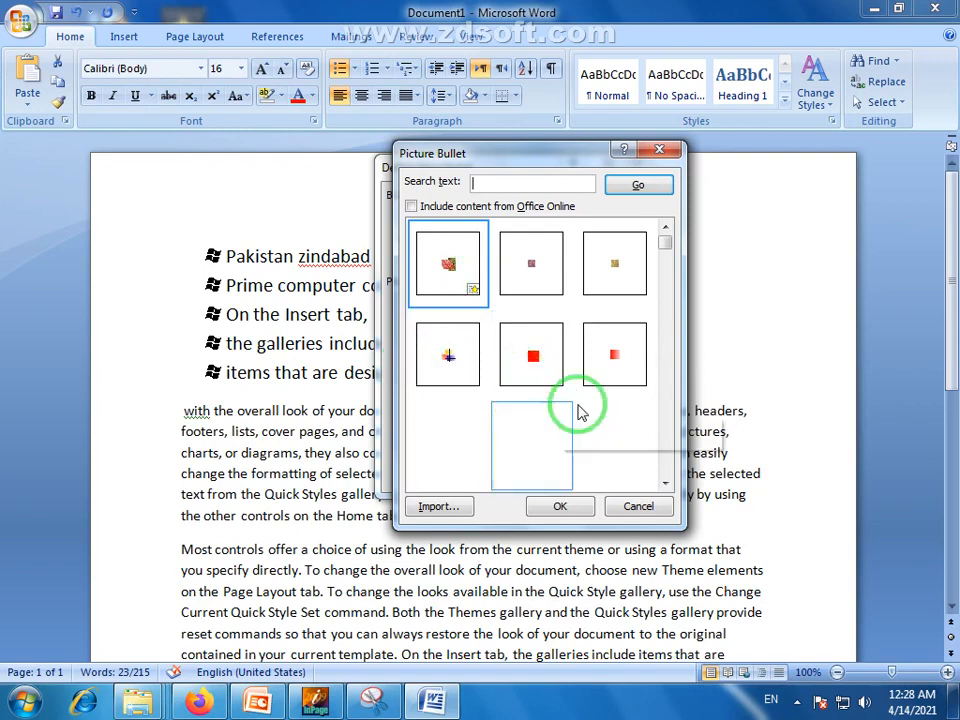
pyautogui.click(618, 366)
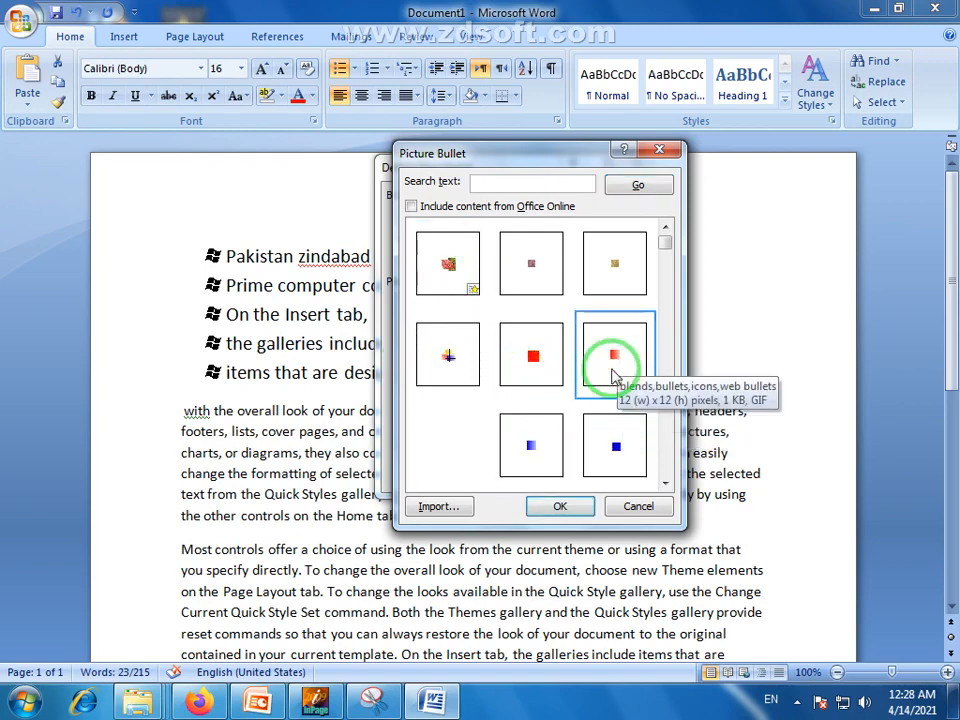
pyautogui.click(560, 508)
pyautogui.click(517, 475)
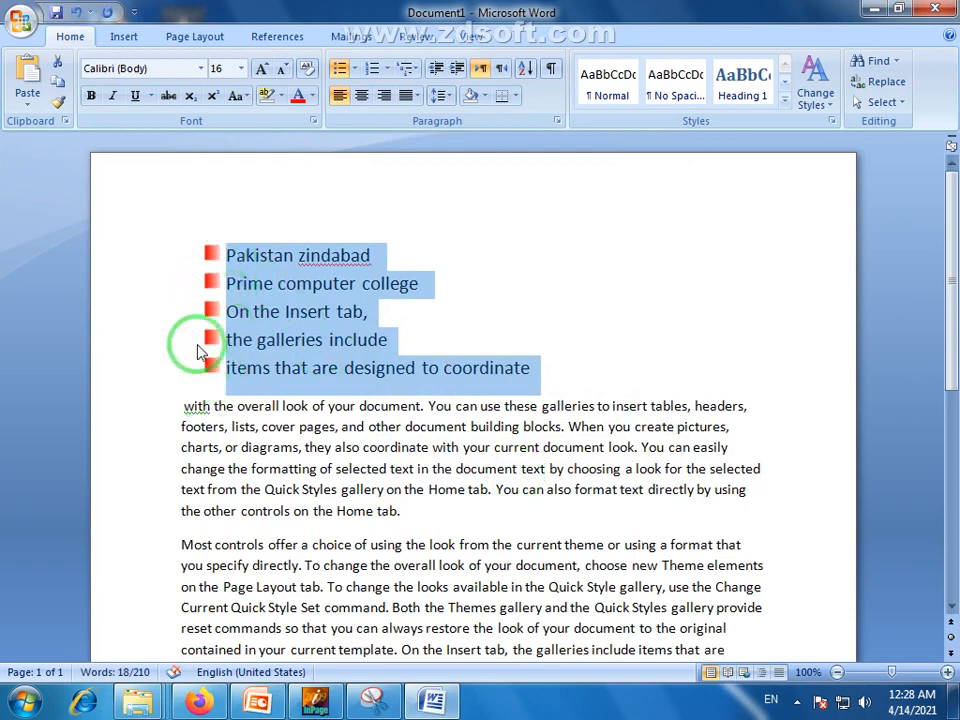
# Examine the Sample Pictures that can be imported as a picture bullet for the five lines, without importing any.
pyautogui.click(546, 372)
pyautogui.moveTo(546, 372); pyautogui.dragTo(255, 260)
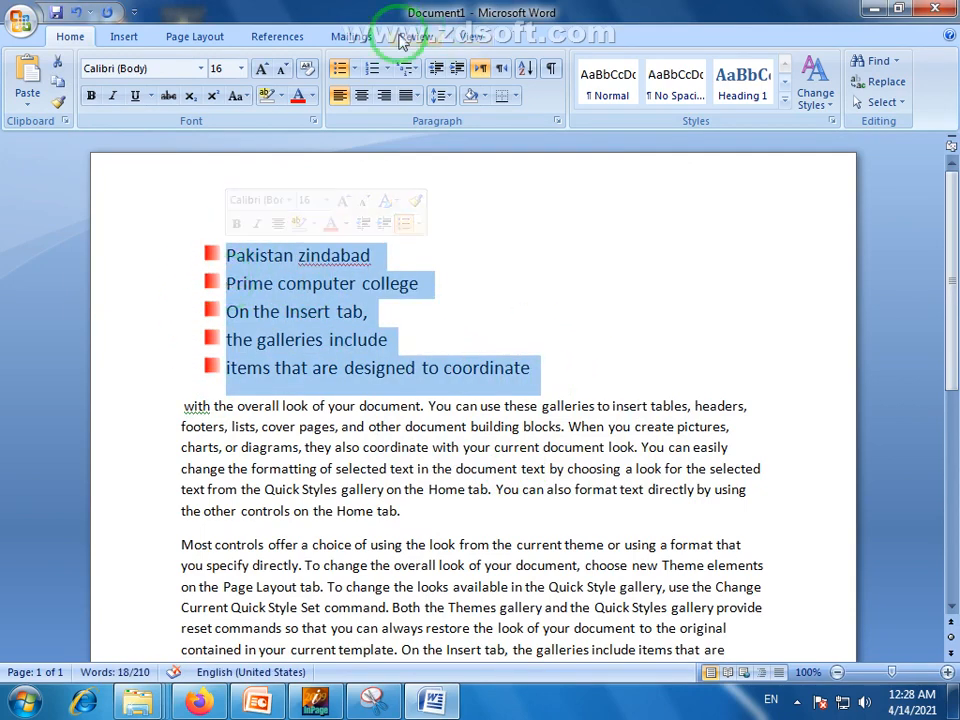
pyautogui.click(354, 68)
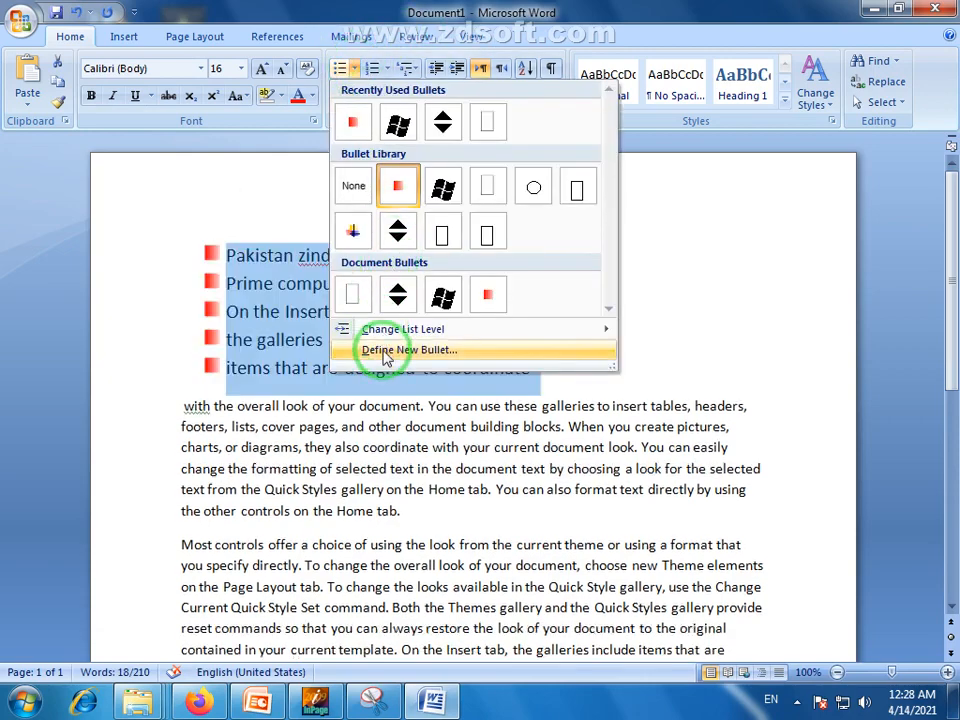
pyautogui.click(385, 352)
pyautogui.click(506, 222)
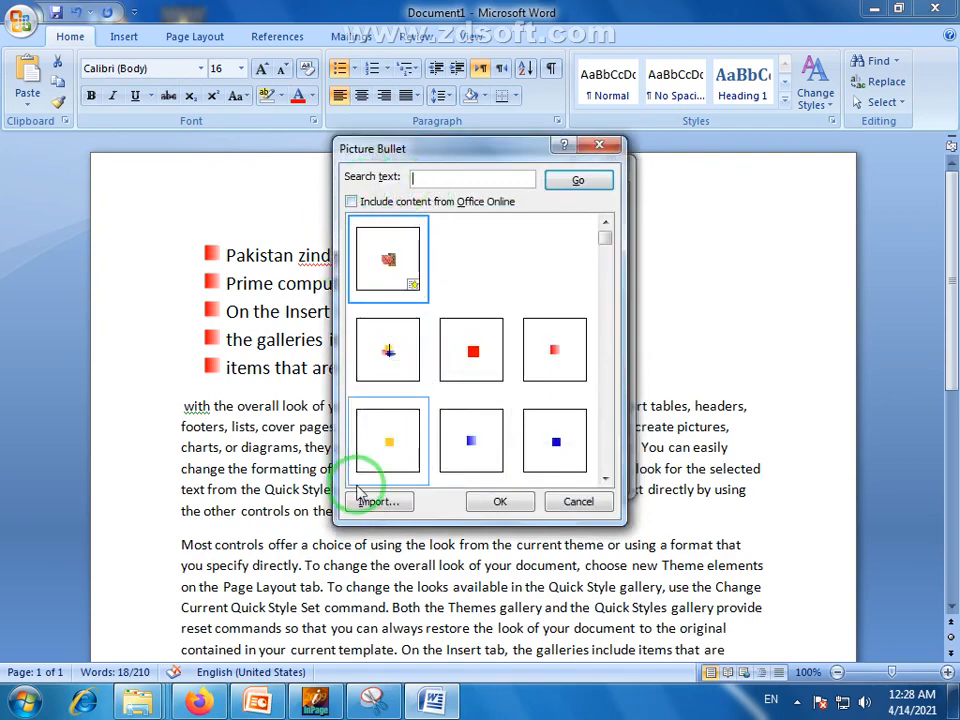
pyautogui.click(379, 502)
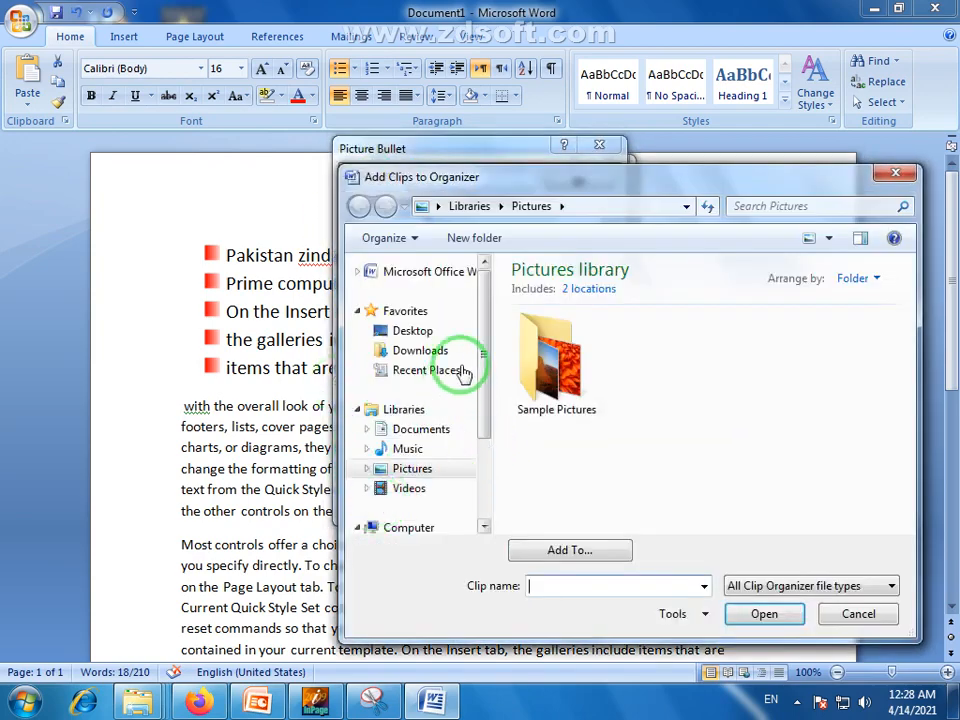
pyautogui.click(858, 614)
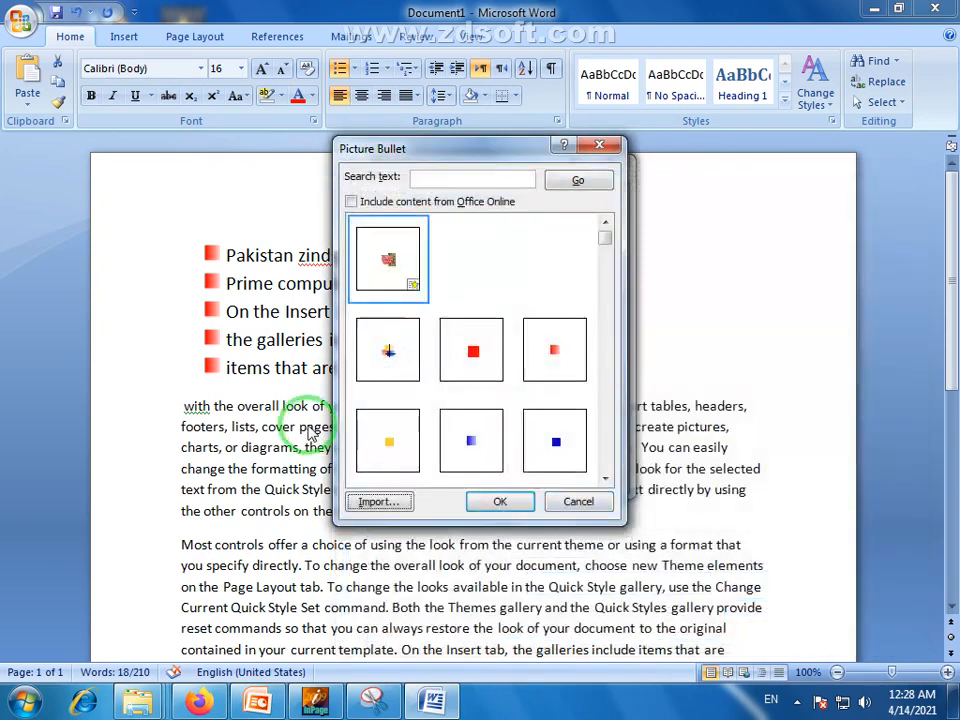
pyautogui.click(382, 503)
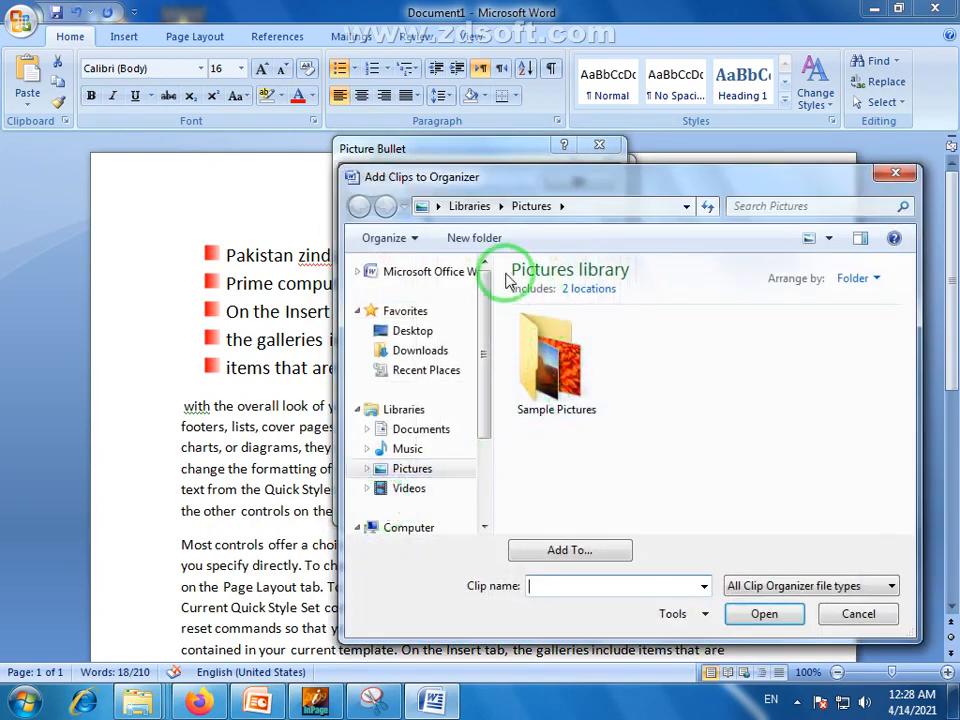
pyautogui.doubleClick(567, 395)
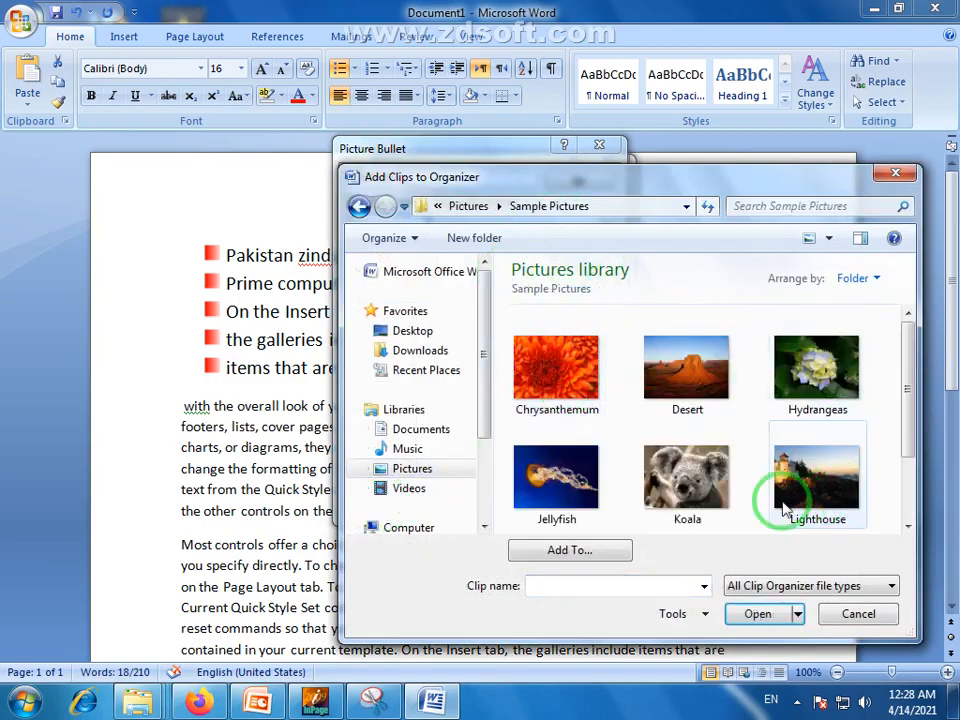
pyautogui.click(855, 614)
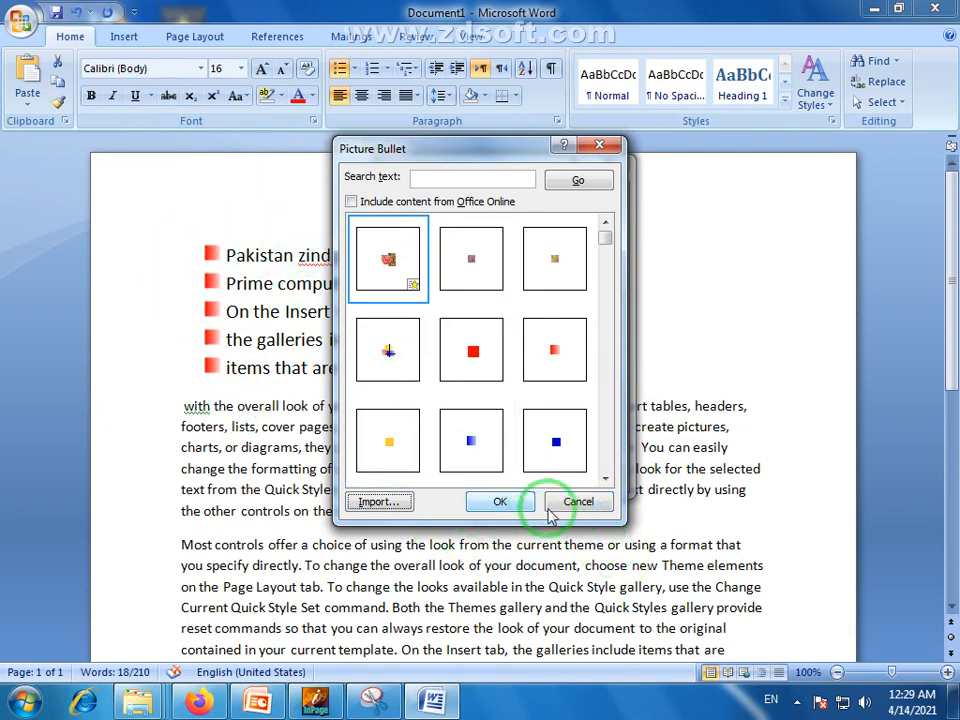
pyautogui.click(579, 502)
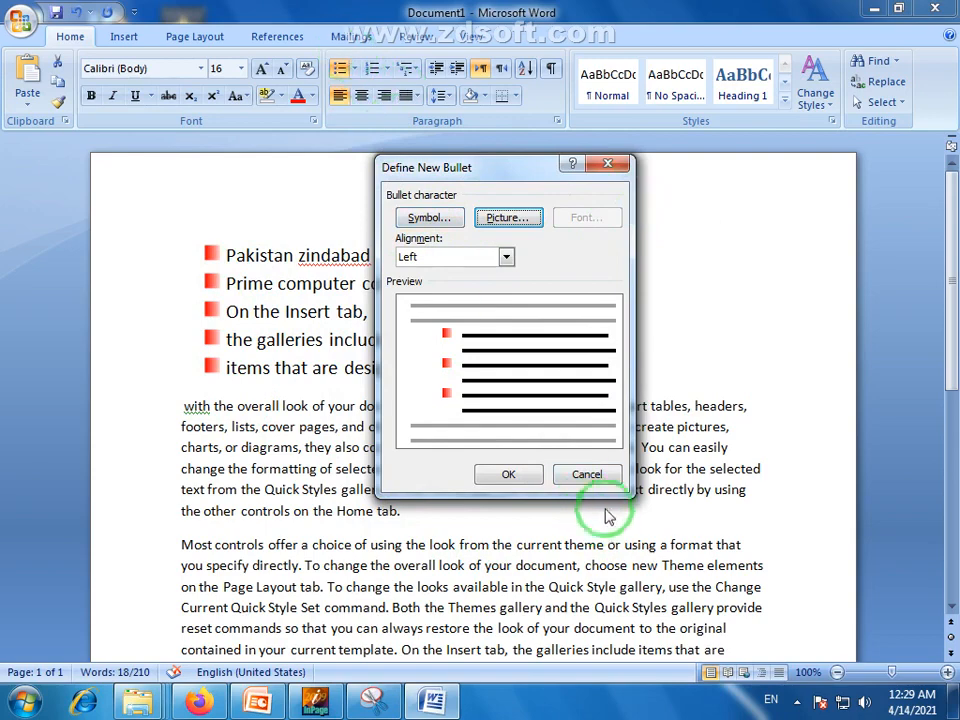
pyautogui.click(600, 475)
pyautogui.click(356, 69)
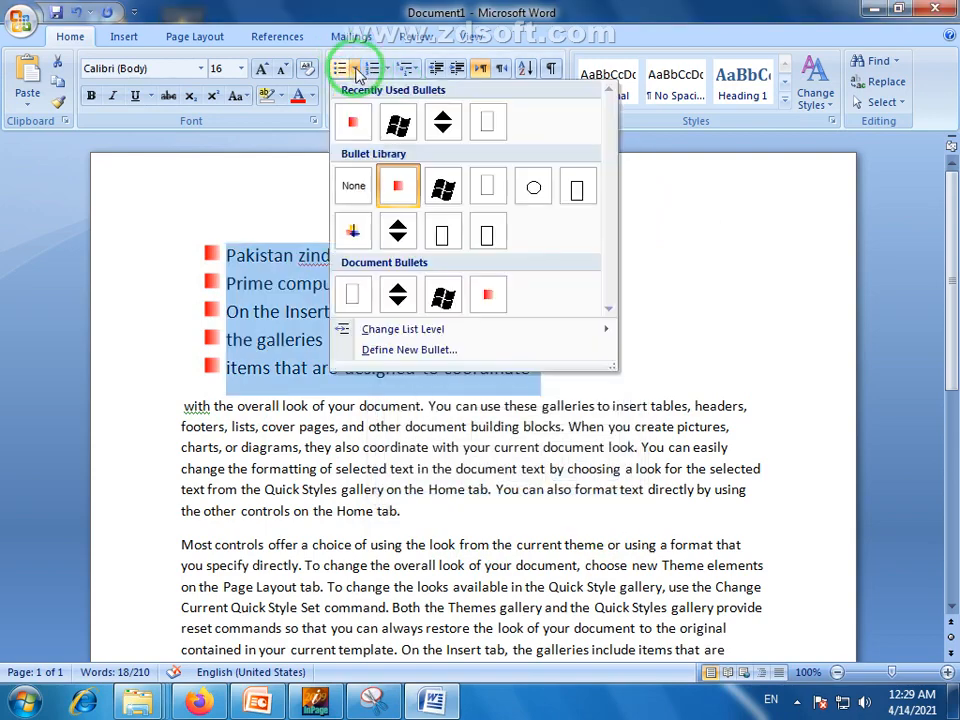
pyautogui.click(356, 69)
pyautogui.click(315, 358)
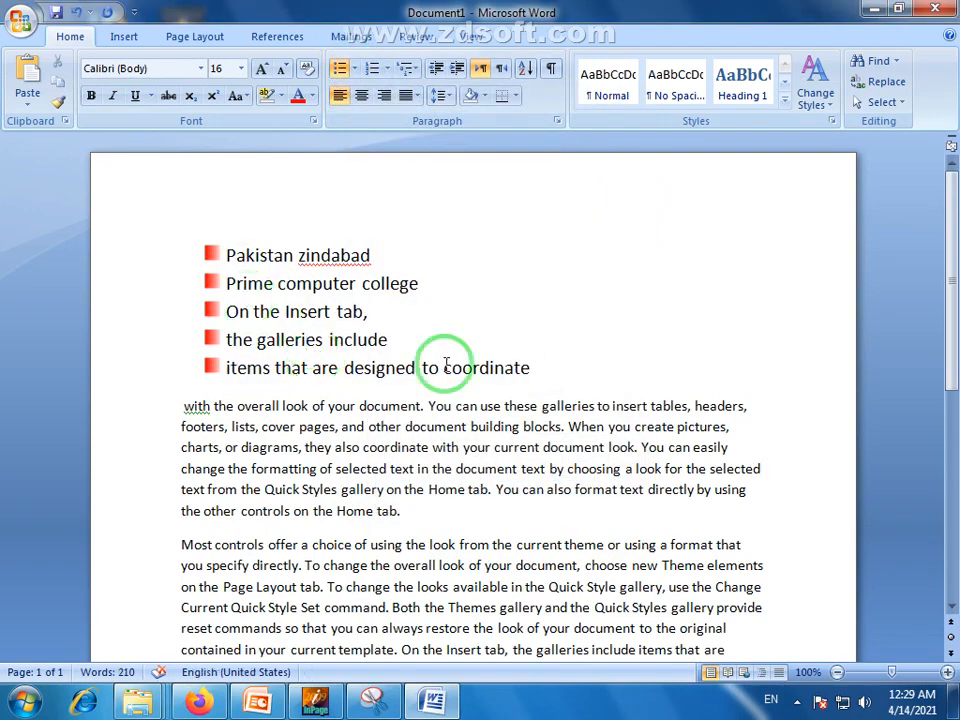
pyautogui.moveTo(527, 370); pyautogui.dragTo(237, 264)
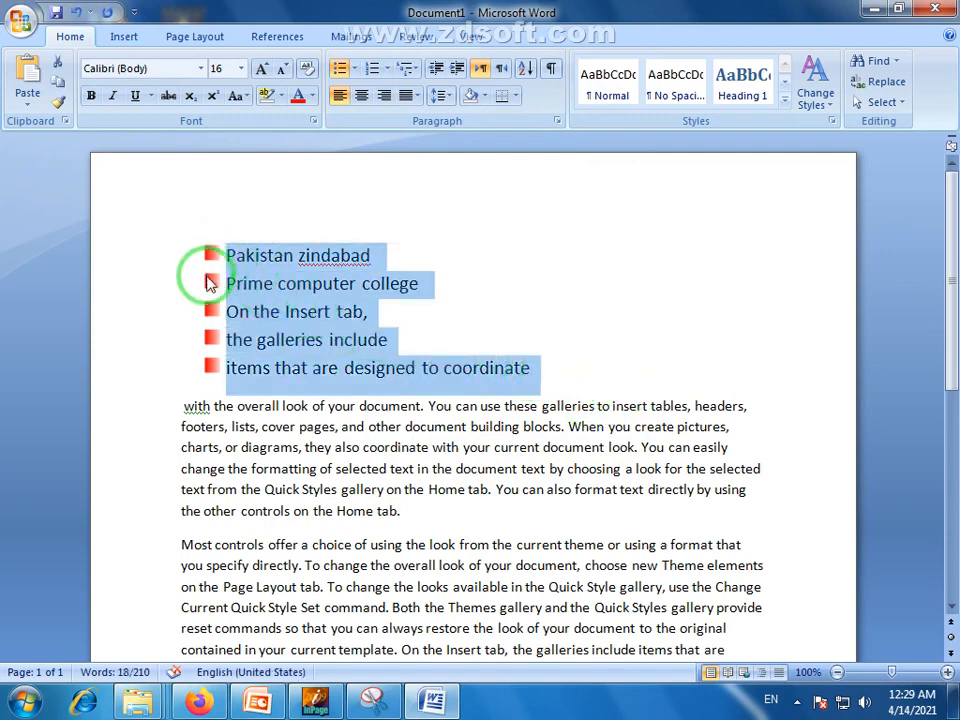
# Replace the picture bullets on the five lines, from "Pakistan zindabad" to "items that are designed to coordinate", with 1., 2., 3. numbering.
pyautogui.click(313, 283)
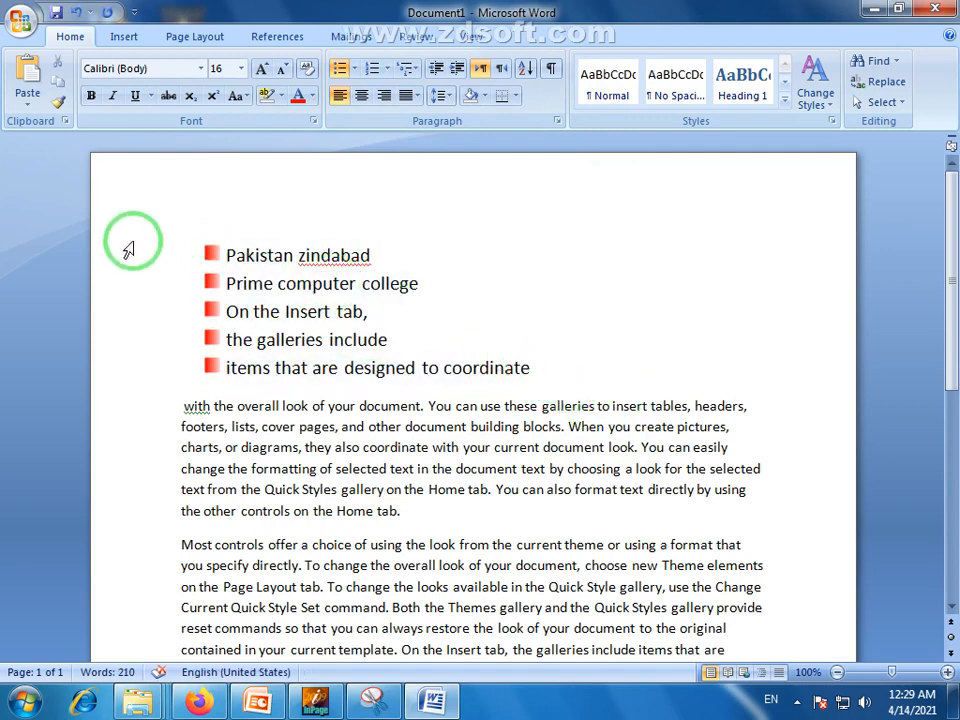
pyautogui.click(473, 352)
pyautogui.moveTo(546, 376); pyautogui.dragTo(205, 257)
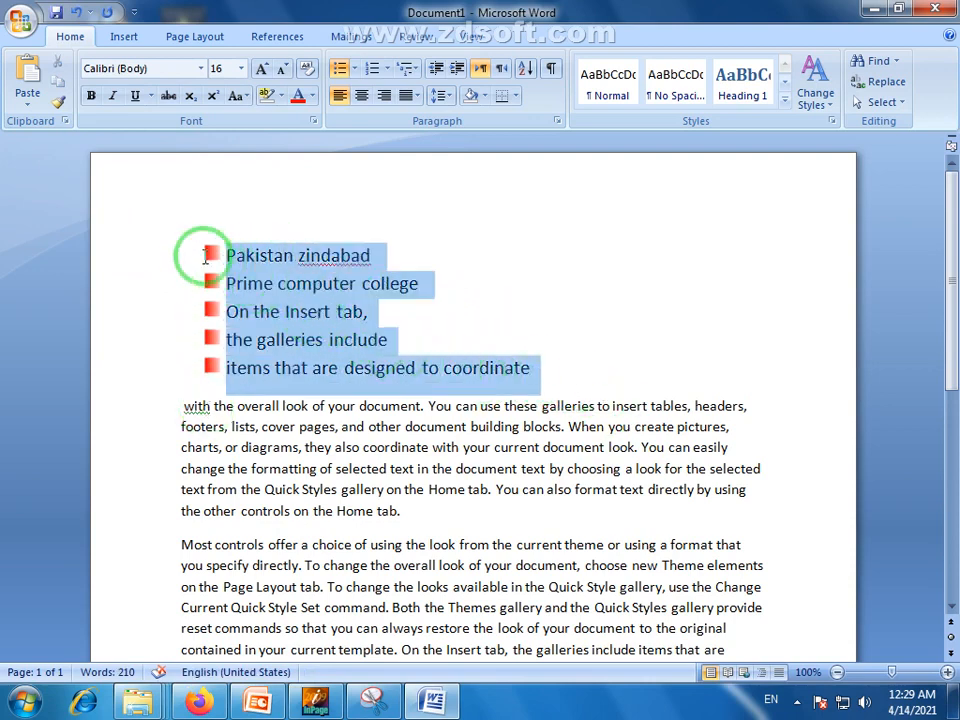
pyautogui.click(341, 67)
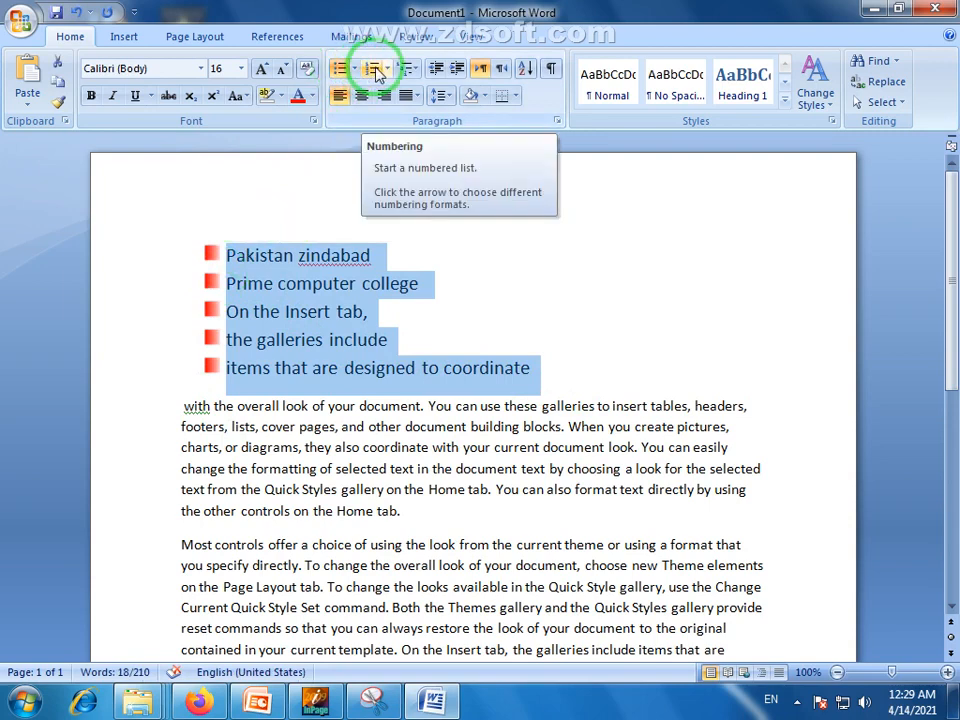
pyautogui.click(373, 70)
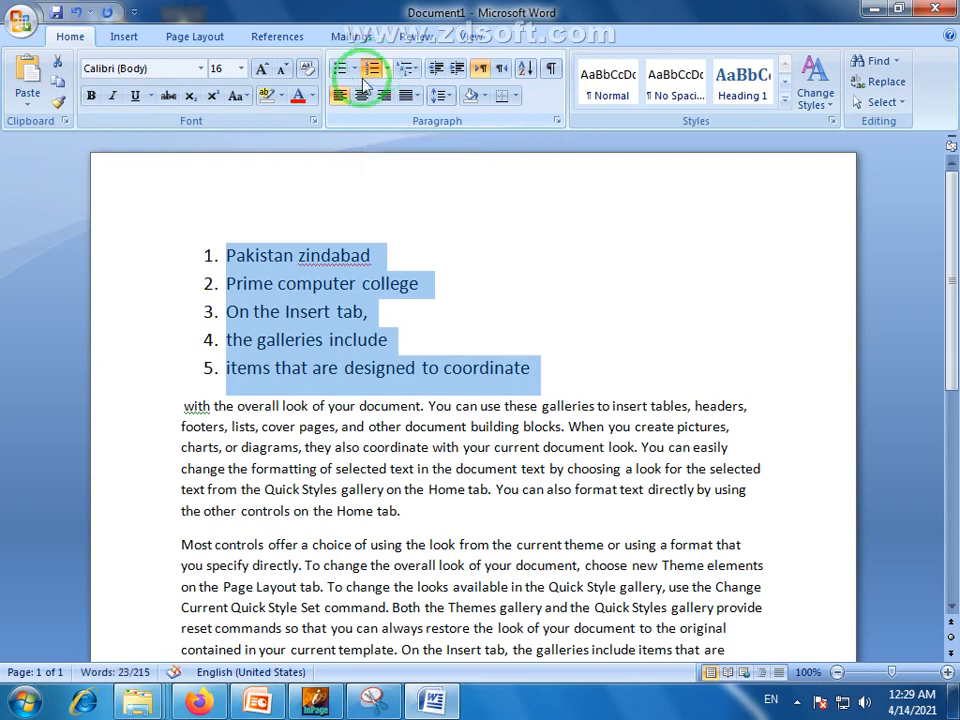
# Examine the number formats in the Numbering Library for the five numbered lines, without applying another one.
pyautogui.moveTo(224, 258); pyautogui.dragTo(541, 374)
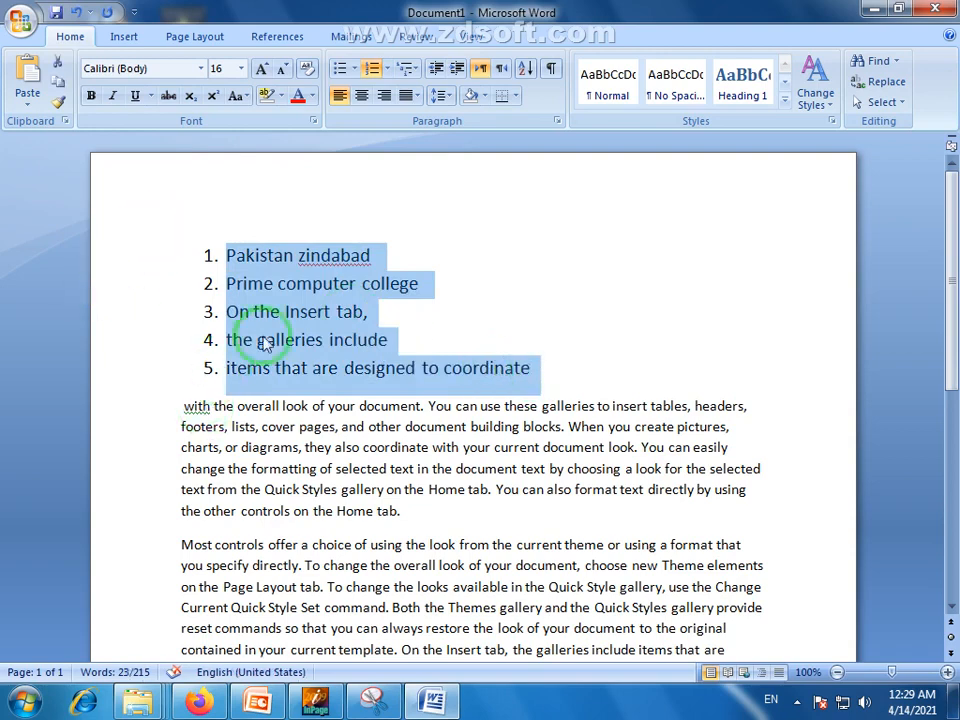
pyautogui.click(307, 339)
pyautogui.moveTo(512, 367); pyautogui.dragTo(233, 250)
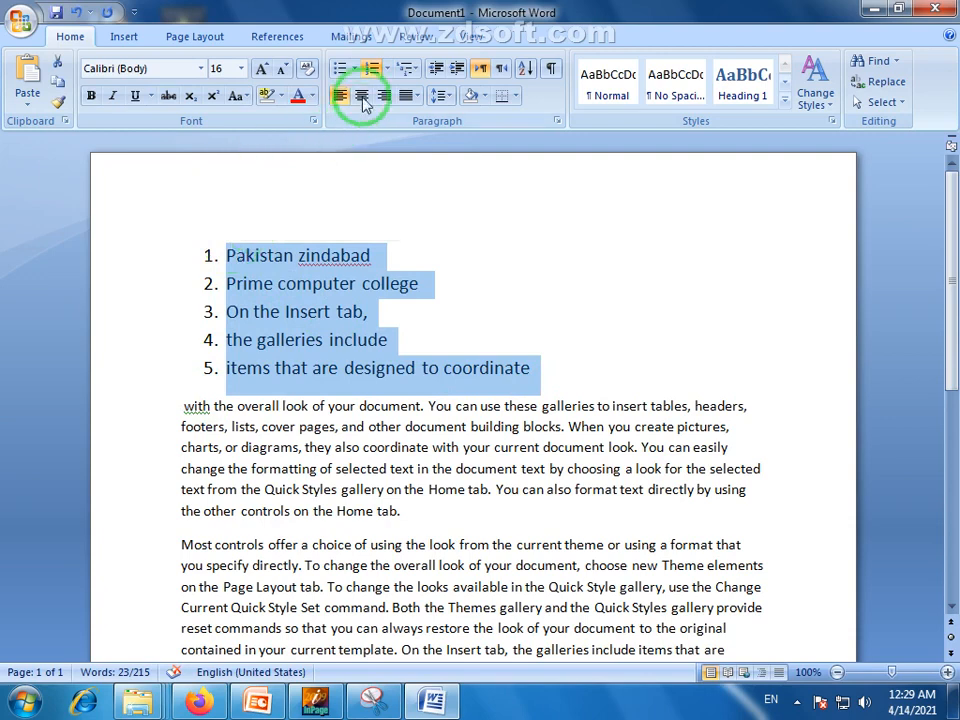
pyautogui.click(385, 70)
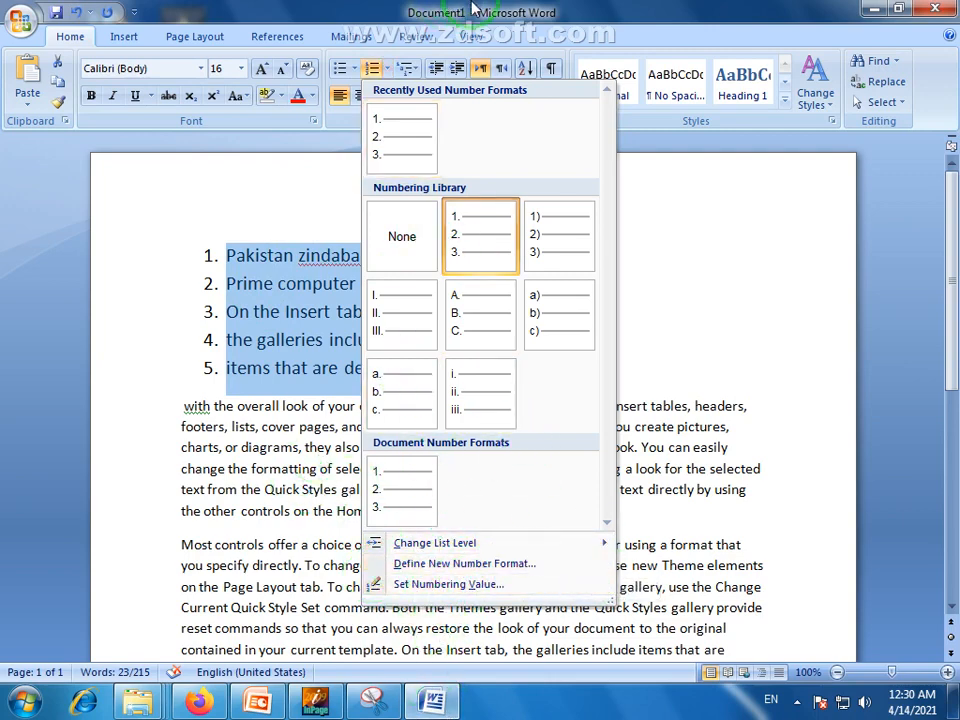
pyautogui.click(474, 8)
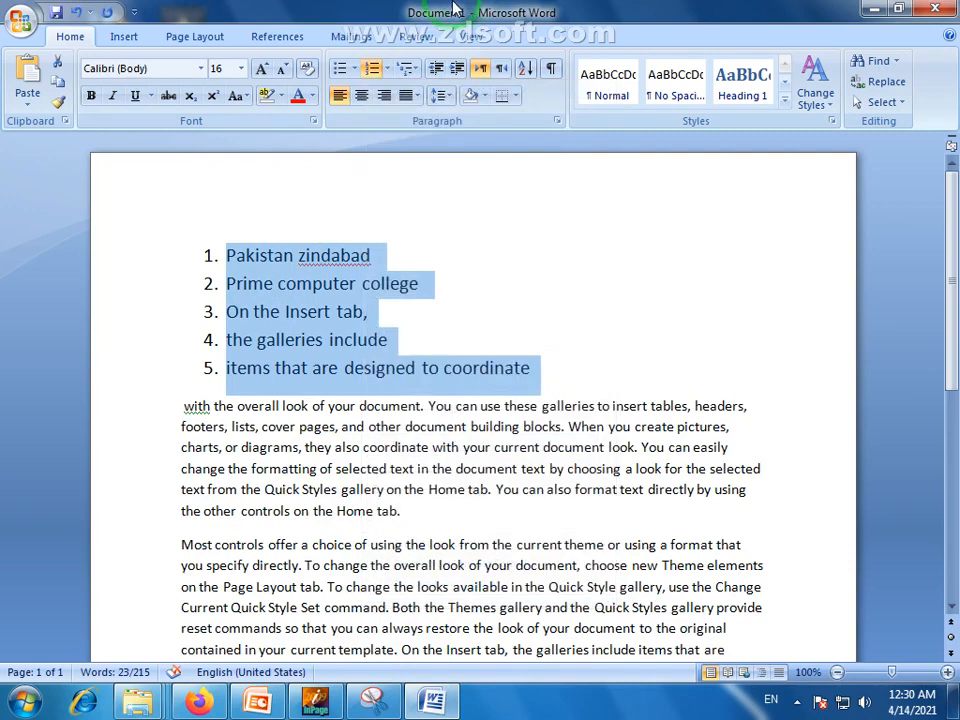
# Examine the multilevel list formats and list options available for the five numbered lines, without applying any.
pyautogui.click(410, 68)
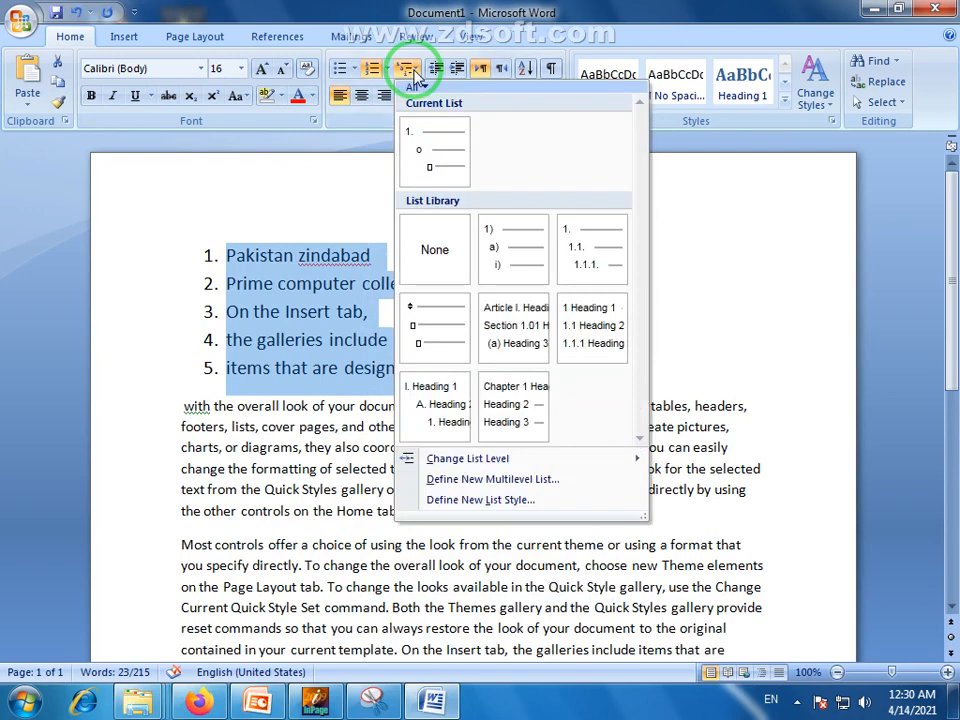
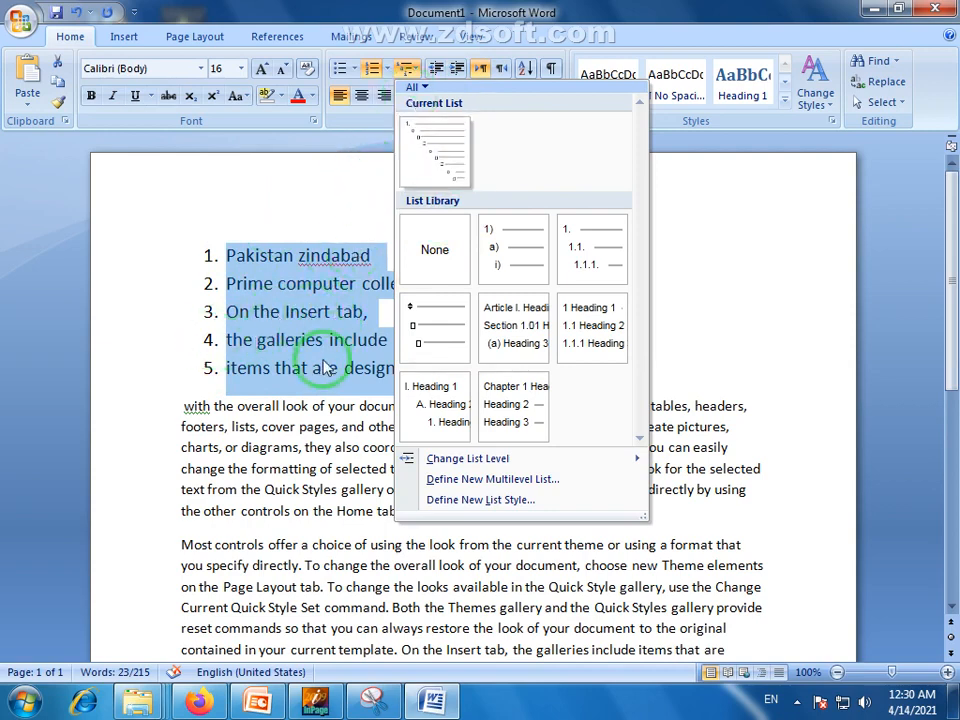
pyautogui.click(351, 336)
pyautogui.click(407, 68)
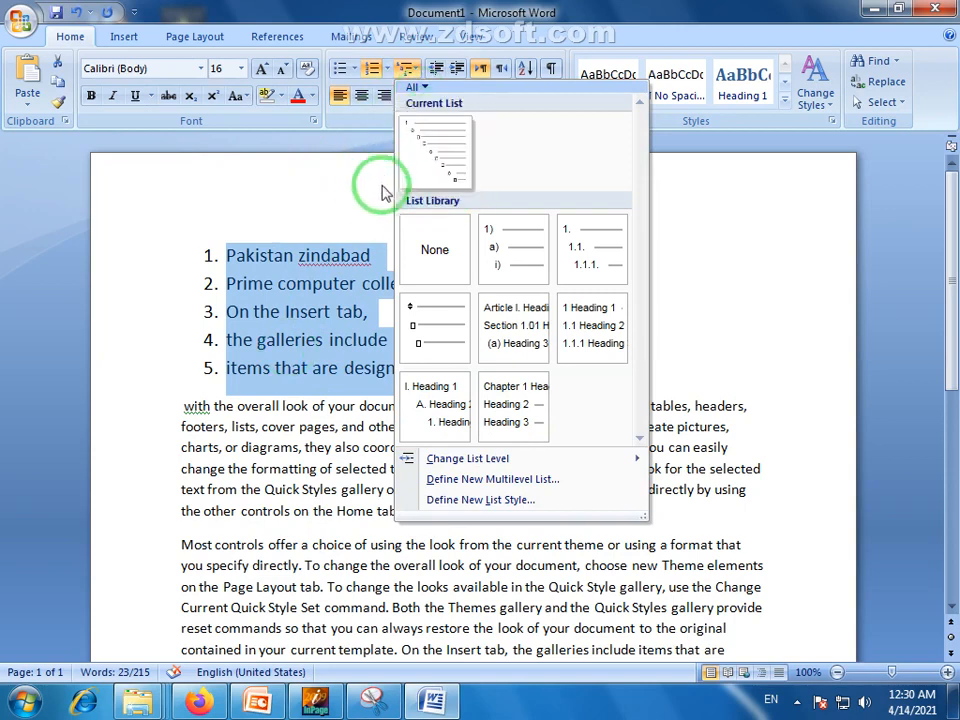
pyautogui.moveTo(434, 158)
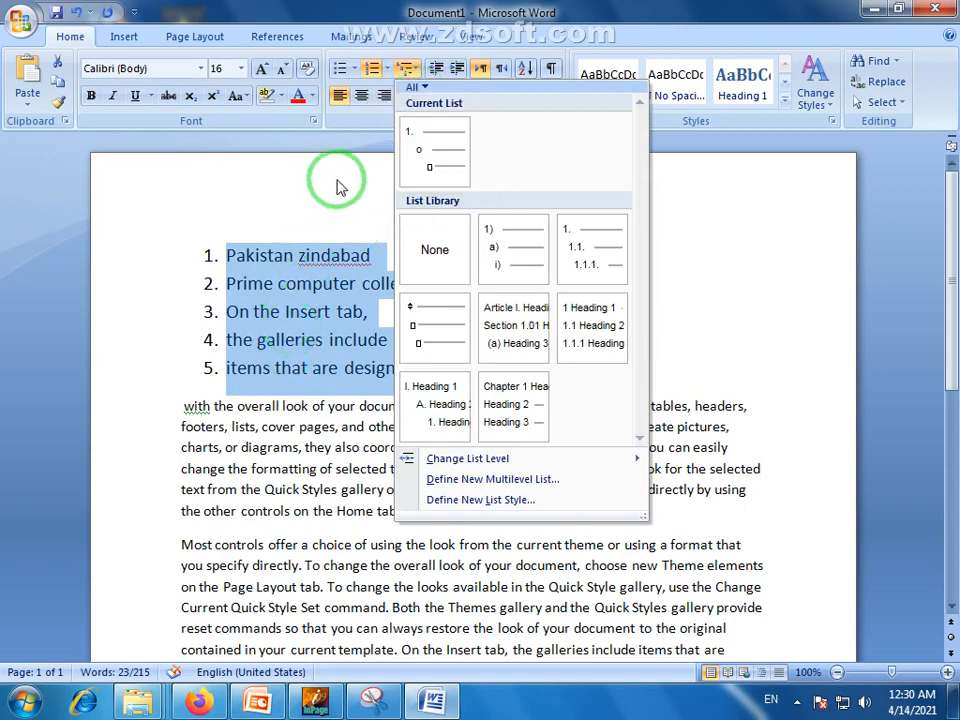
pyautogui.click(407, 68)
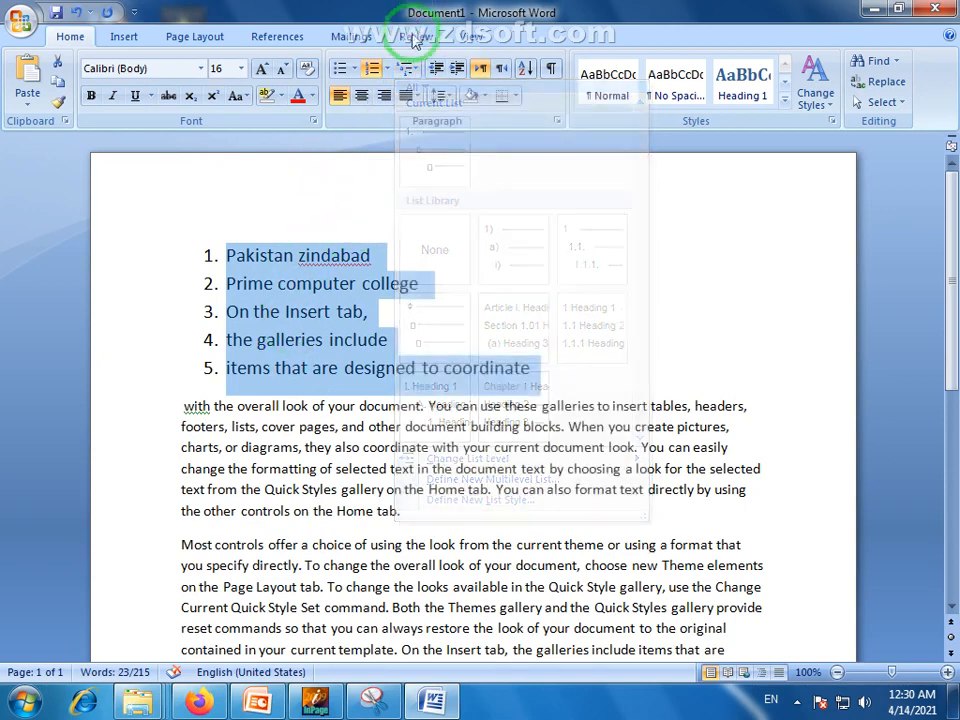
pyautogui.click(409, 68)
pyautogui.click(410, 70)
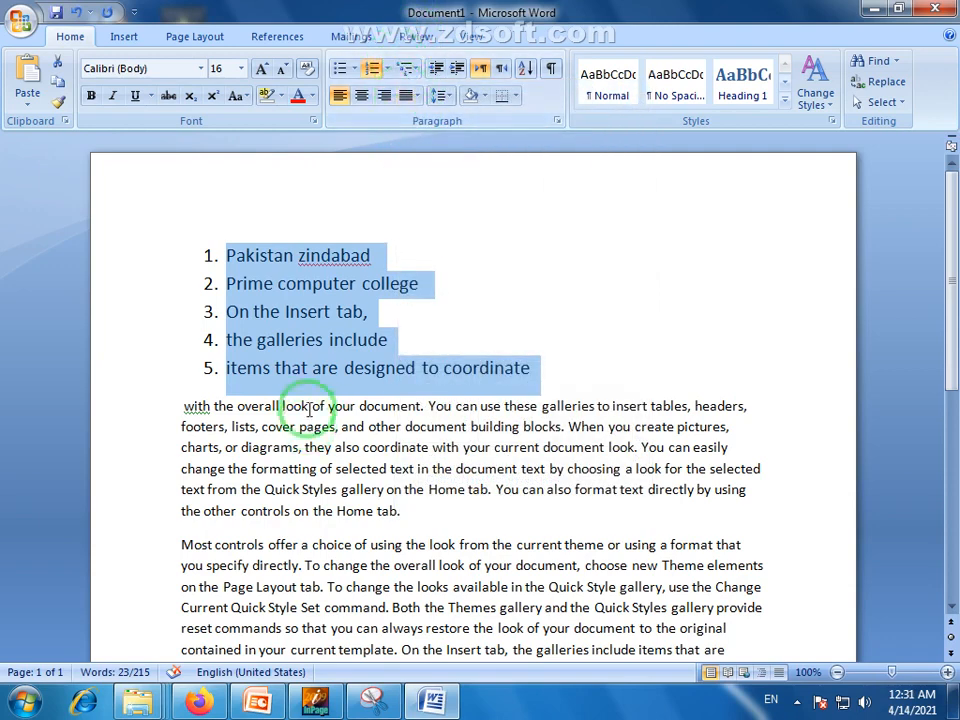
# Increase the indent of the five numbered lines by four levels.
pyautogui.click(316, 341)
pyautogui.moveTo(531, 369); pyautogui.dragTo(161, 221)
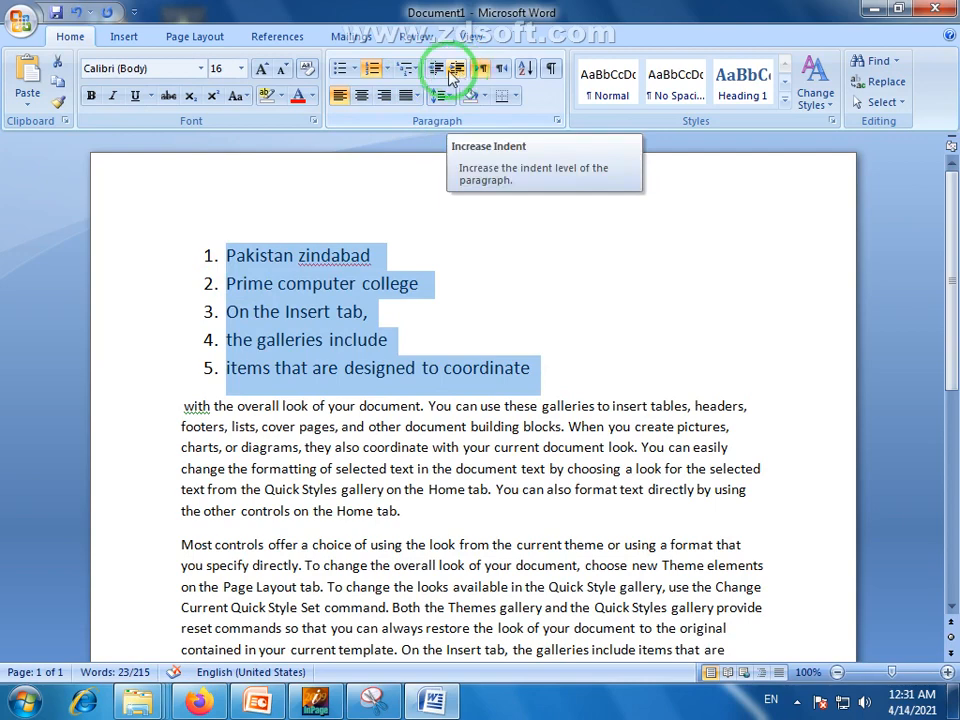
pyautogui.click(410, 467)
pyautogui.moveTo(535, 368); pyautogui.dragTo(216, 253)
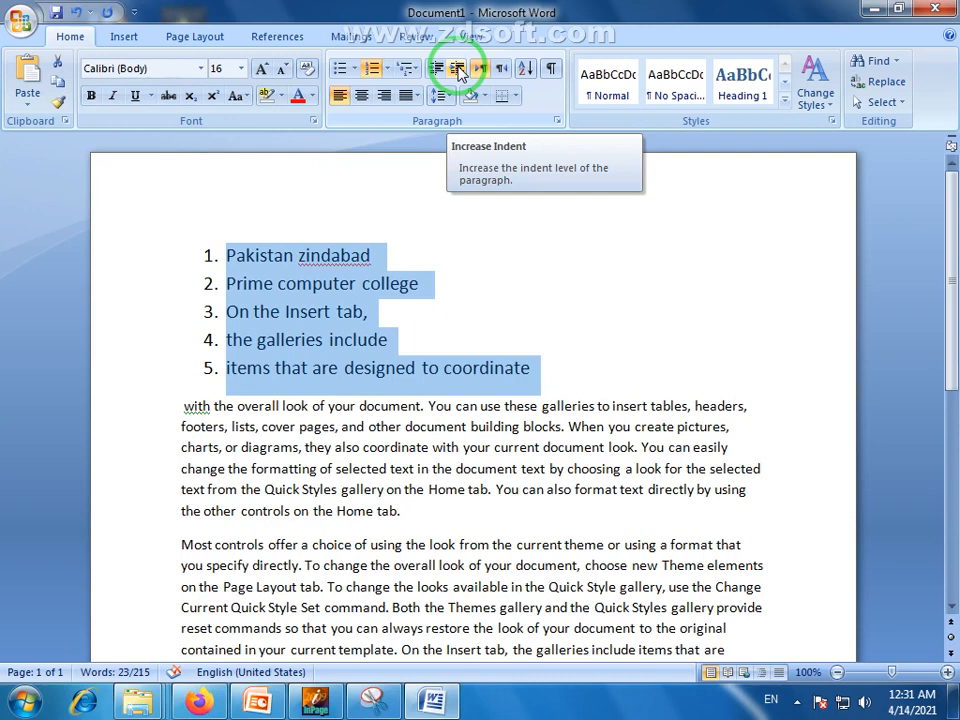
pyautogui.click(458, 70)
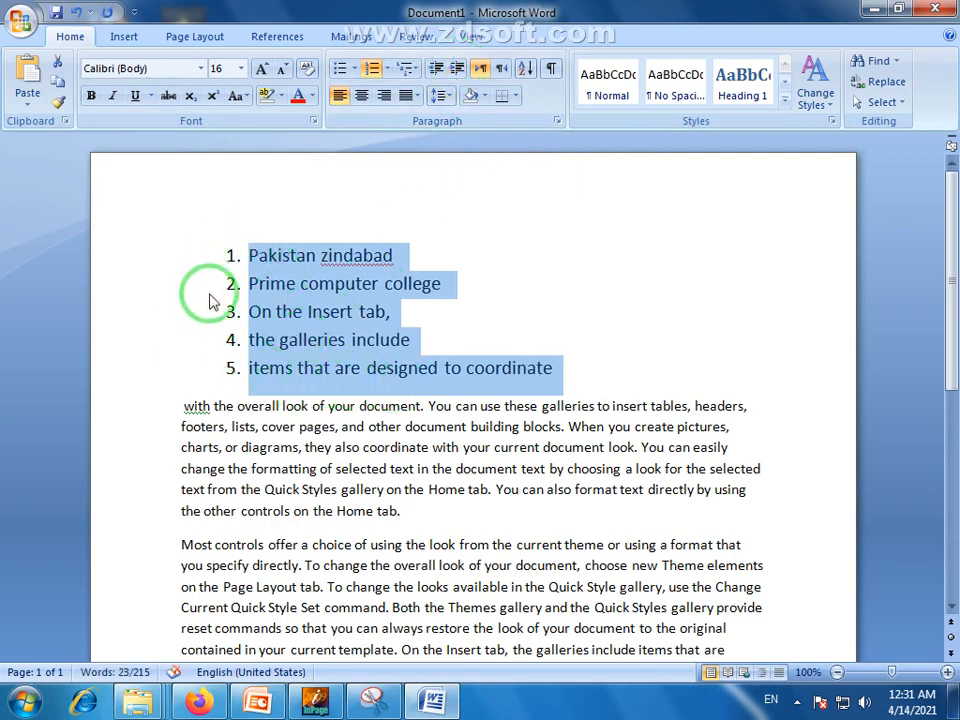
pyautogui.click(457, 70)
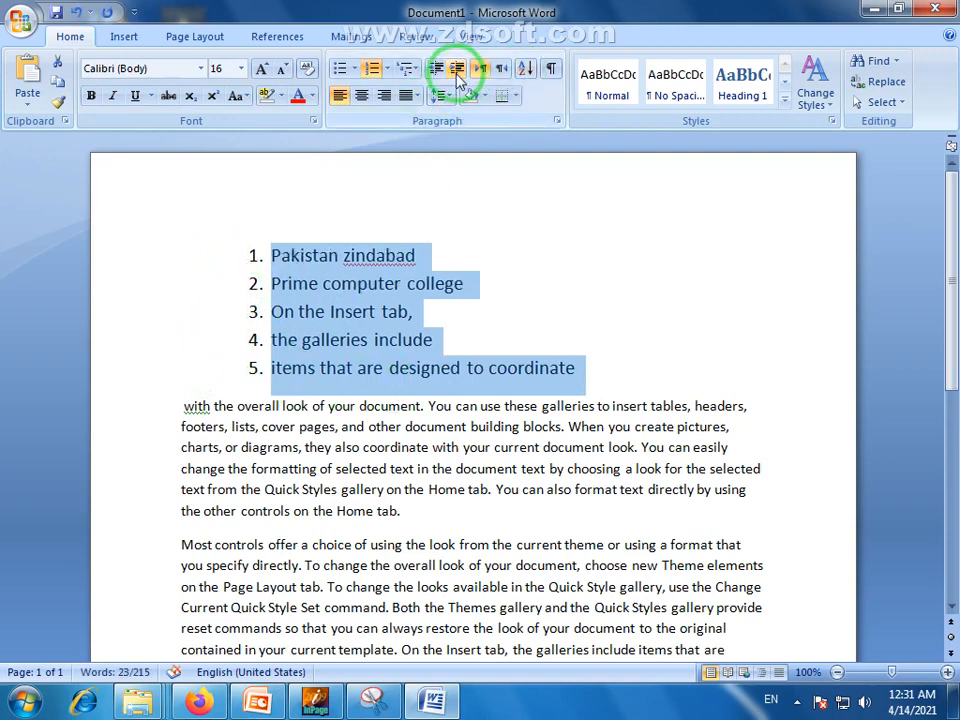
pyautogui.click(459, 72)
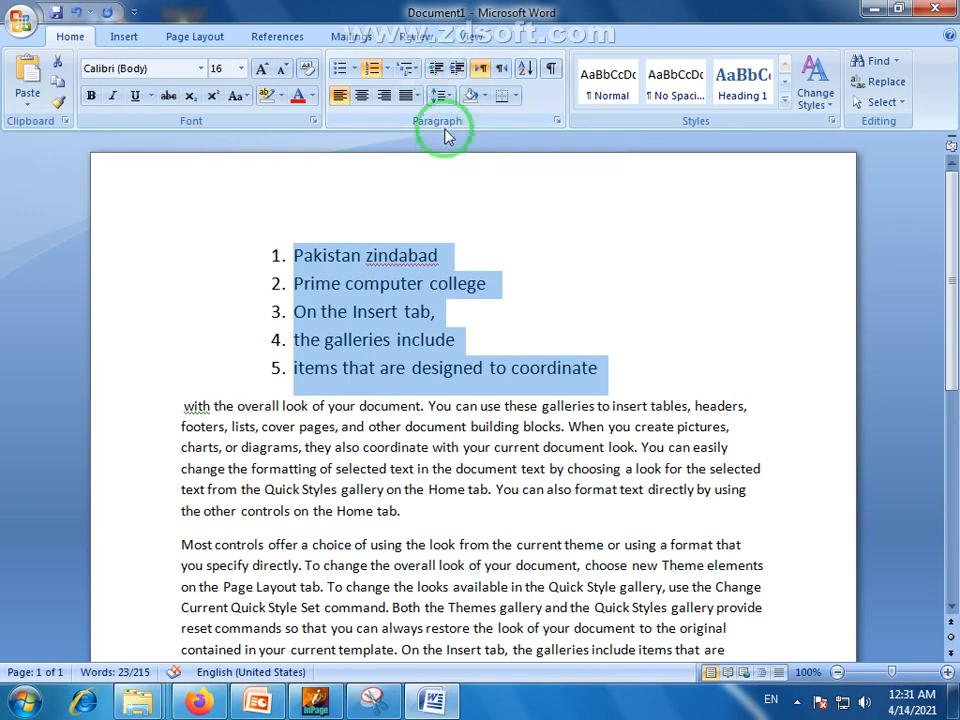
pyautogui.click(459, 72)
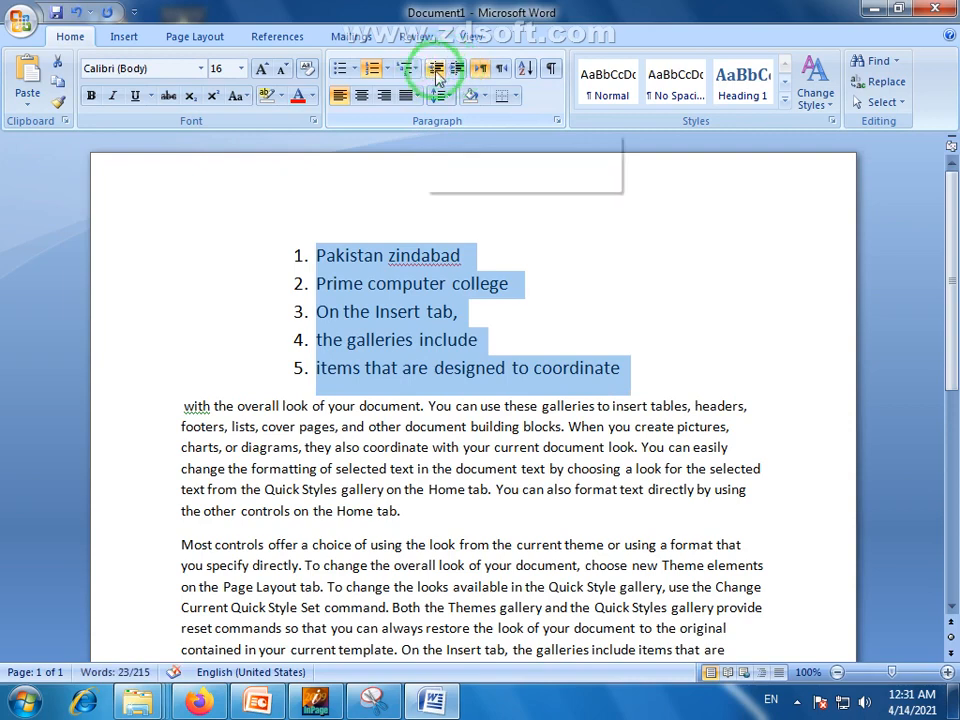
# Decrease the five numbered lines' indent to the left margin and indent them again by two levels.
pyautogui.click(437, 72)
pyautogui.click(437, 72)
pyautogui.click(437, 72)
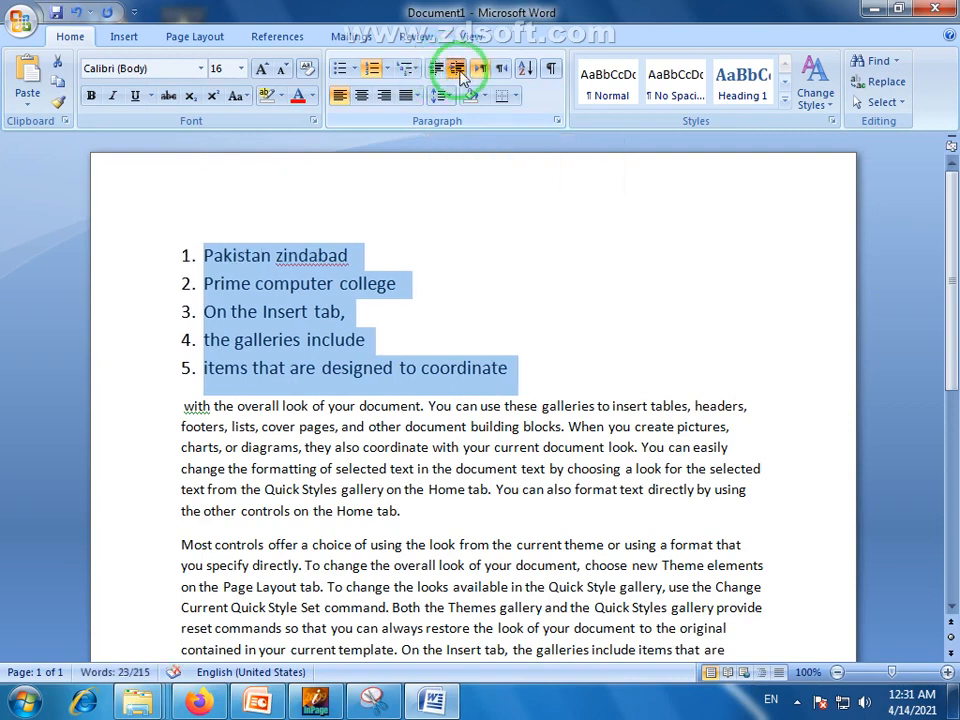
pyautogui.click(459, 72)
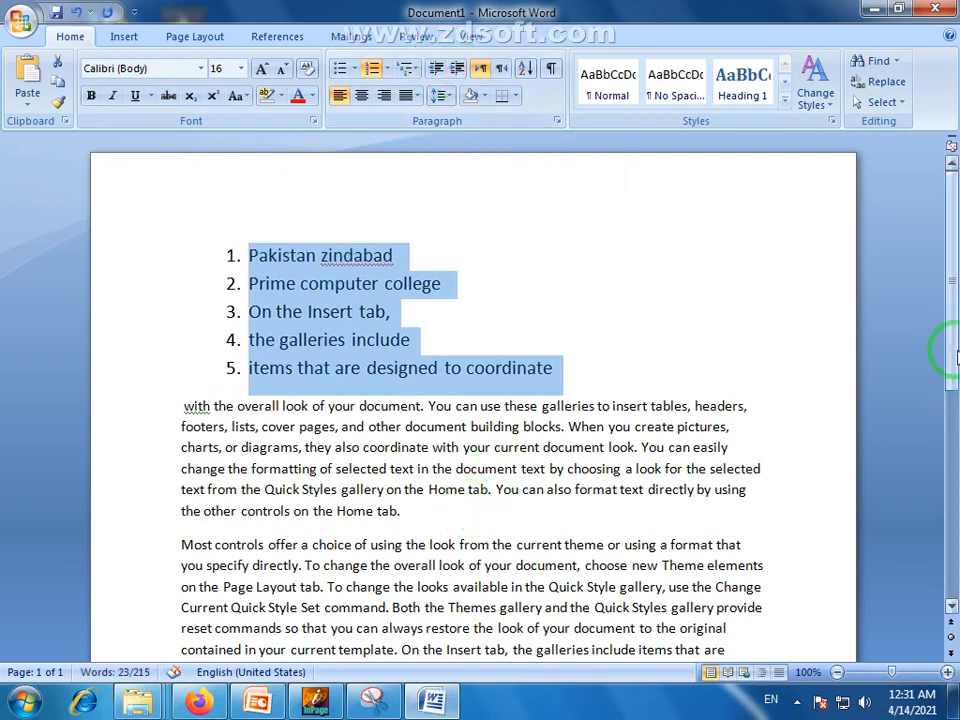
# Increase the indent of the paragraph starting "with the overall look of your document" by four levels.
pyautogui.scroll(-1, 955, 345)
pyautogui.moveTo(398, 456); pyautogui.dragTo(175, 352)
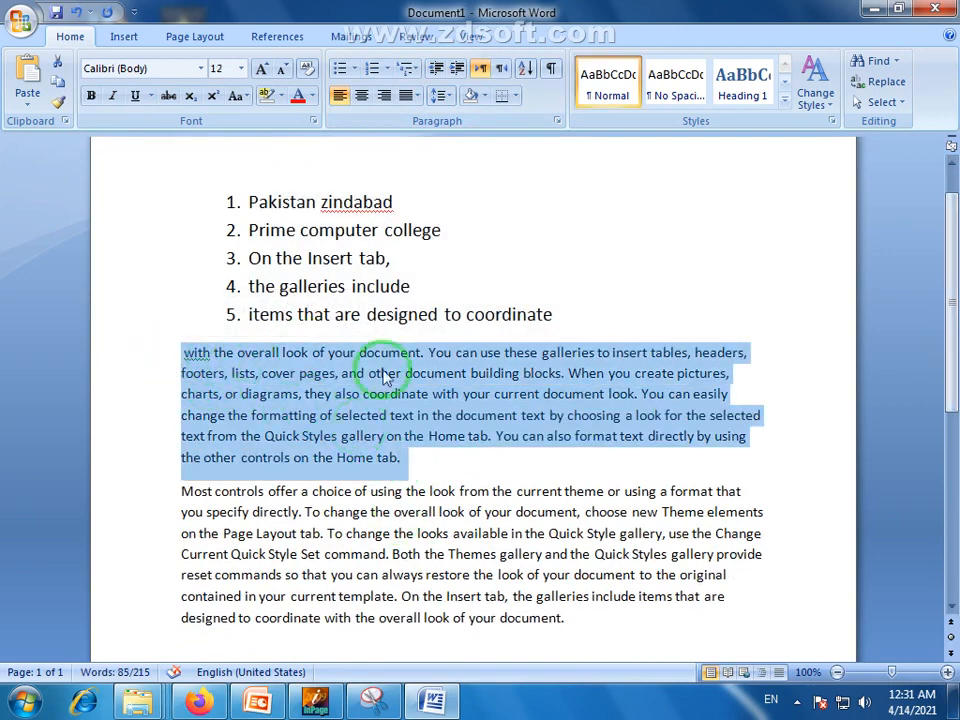
pyautogui.click(459, 72)
pyautogui.click(459, 72)
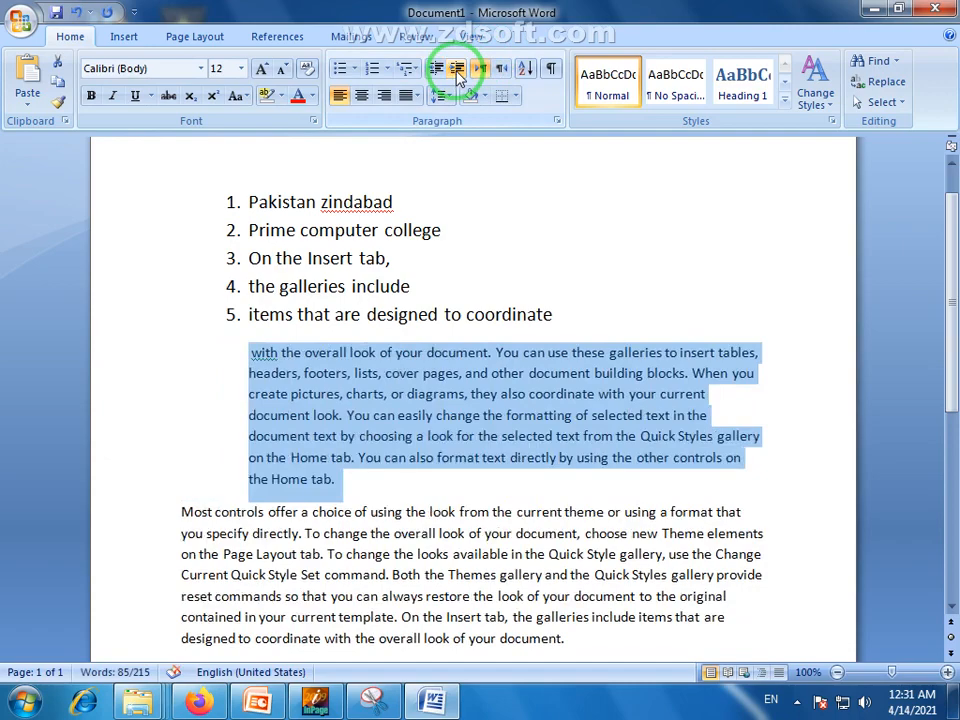
pyautogui.click(459, 72)
pyautogui.click(459, 72)
# Decrease the indent of the paragraph starting "with the overall look of your document" back to the left margin.
pyautogui.click(434, 72)
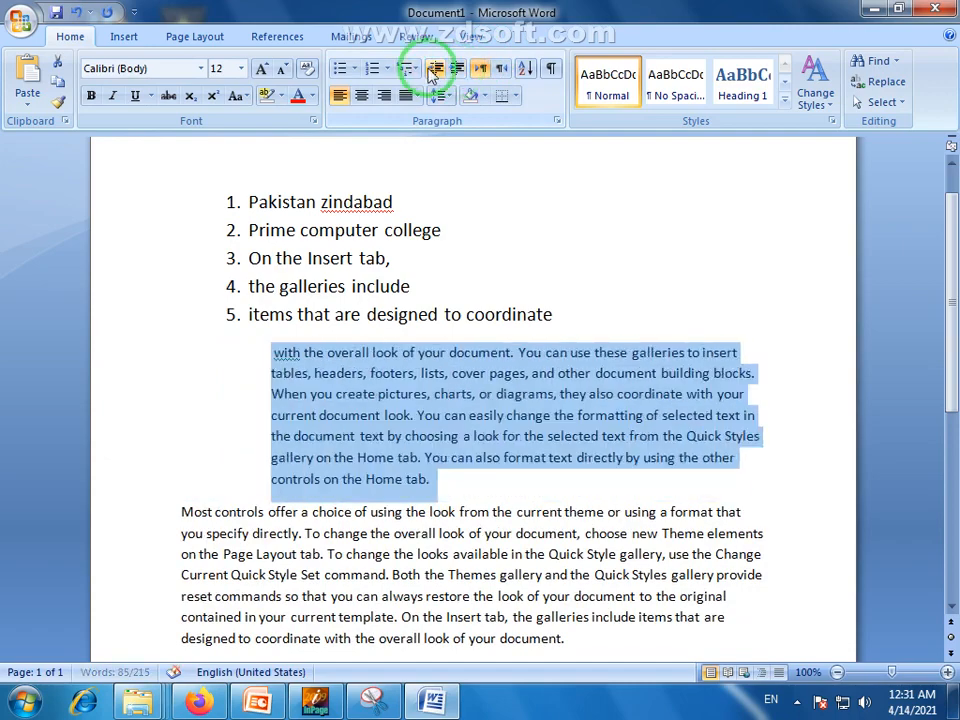
pyautogui.click(434, 72)
pyautogui.click(434, 72)
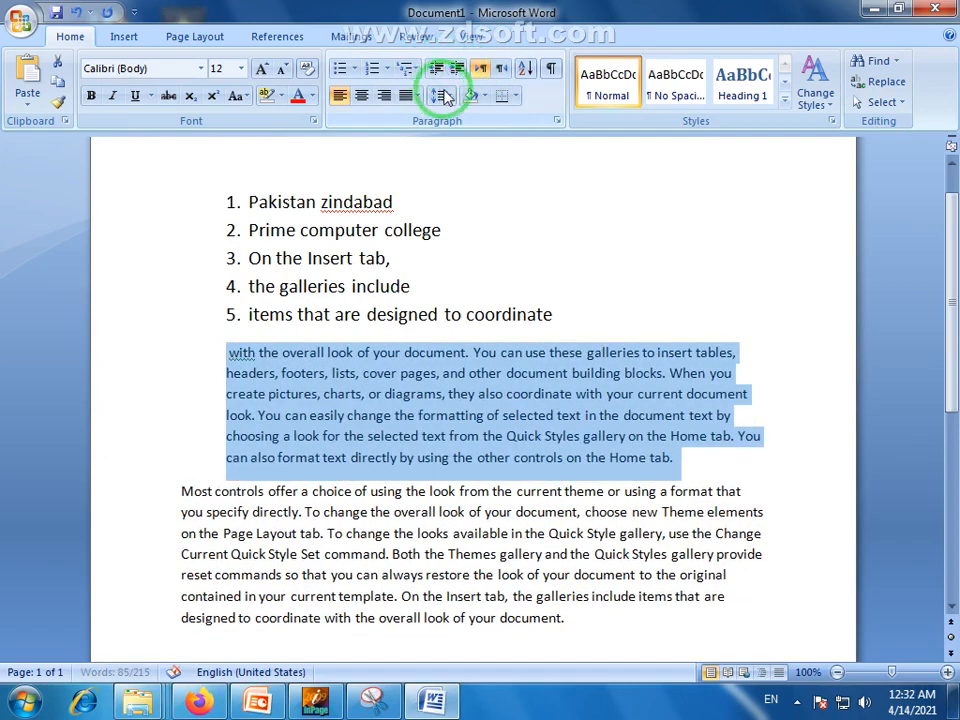
pyautogui.click(460, 71)
pyautogui.click(436, 72)
pyautogui.click(436, 72)
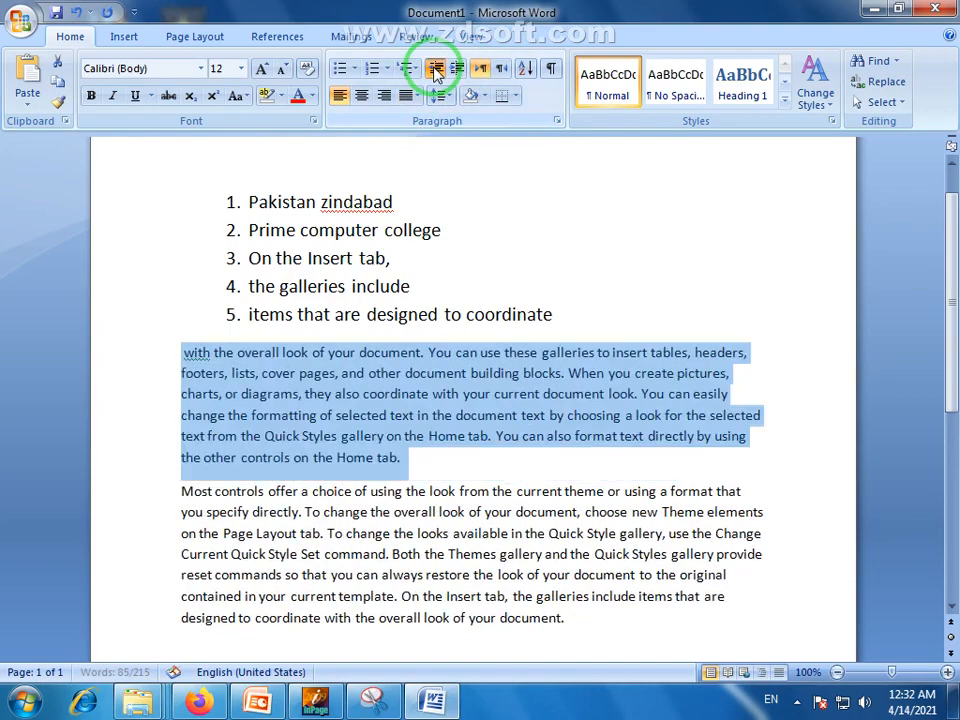
# Decrease the indent of the five numbered lines to the left margin and indent them again by one level.
pyautogui.moveTo(949, 289); pyautogui.dragTo(949, 420)
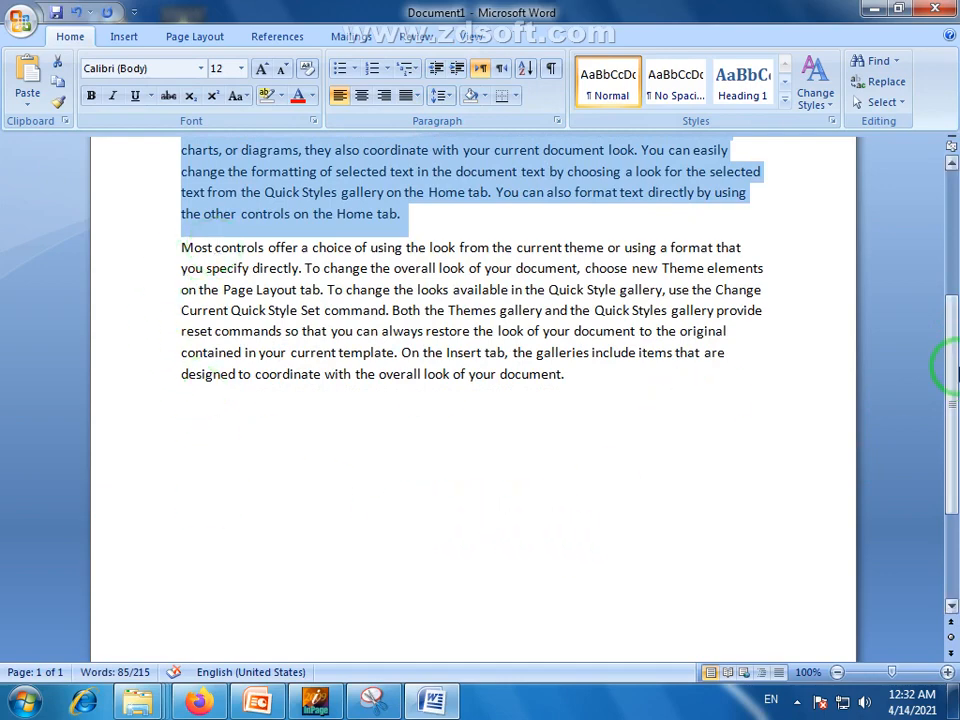
pyautogui.moveTo(949, 390); pyautogui.dragTo(947, 214)
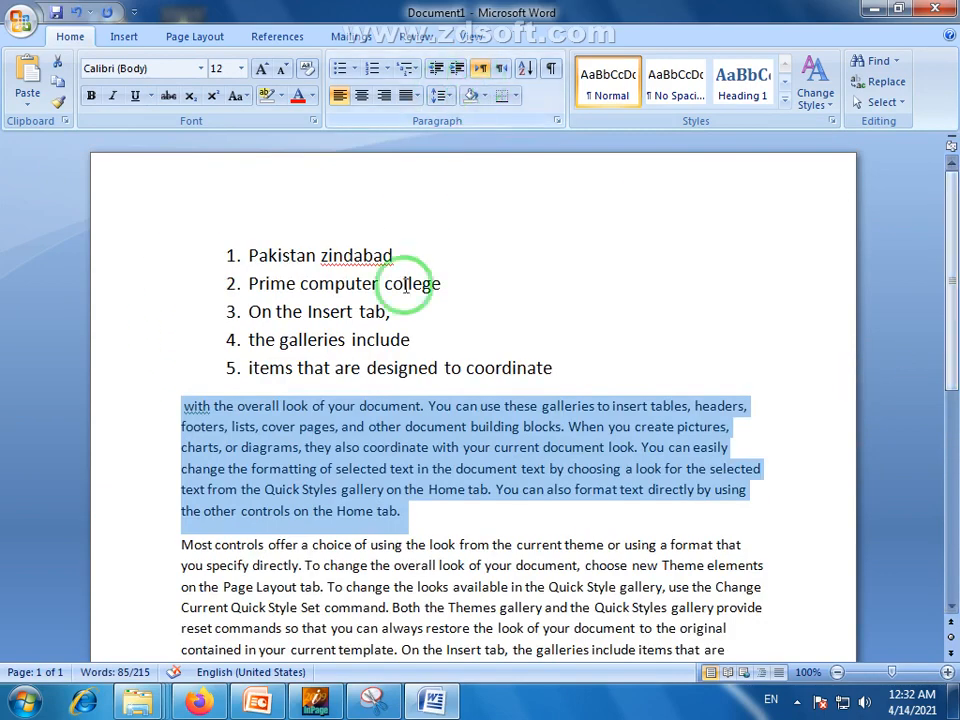
pyautogui.moveTo(564, 373); pyautogui.dragTo(250, 256)
pyautogui.click(455, 68)
pyautogui.click(438, 70)
pyautogui.click(438, 72)
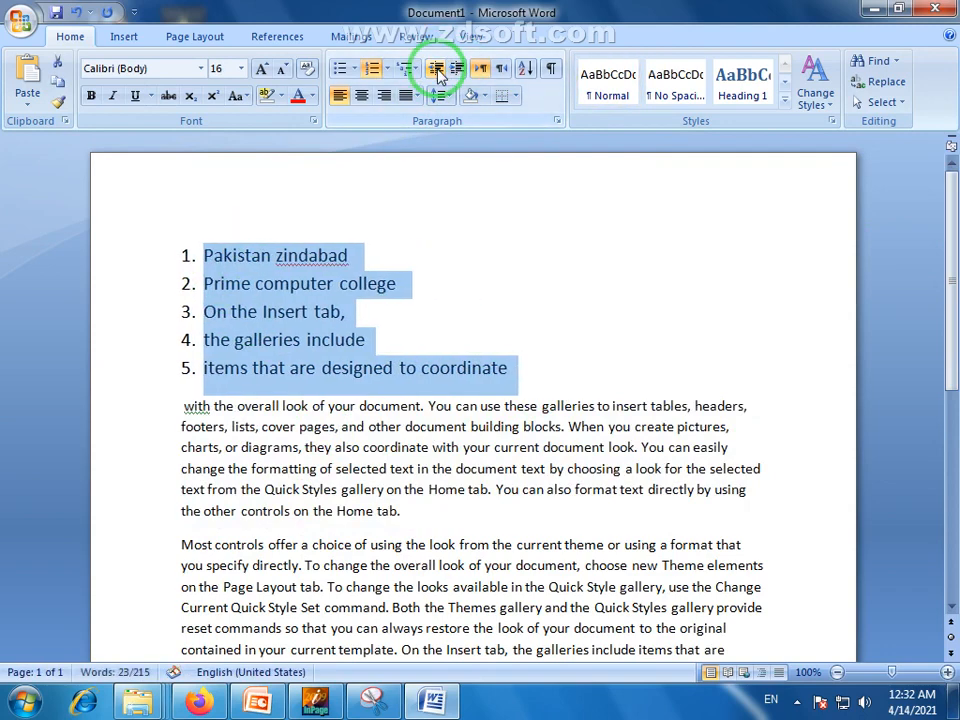
pyautogui.click(457, 68)
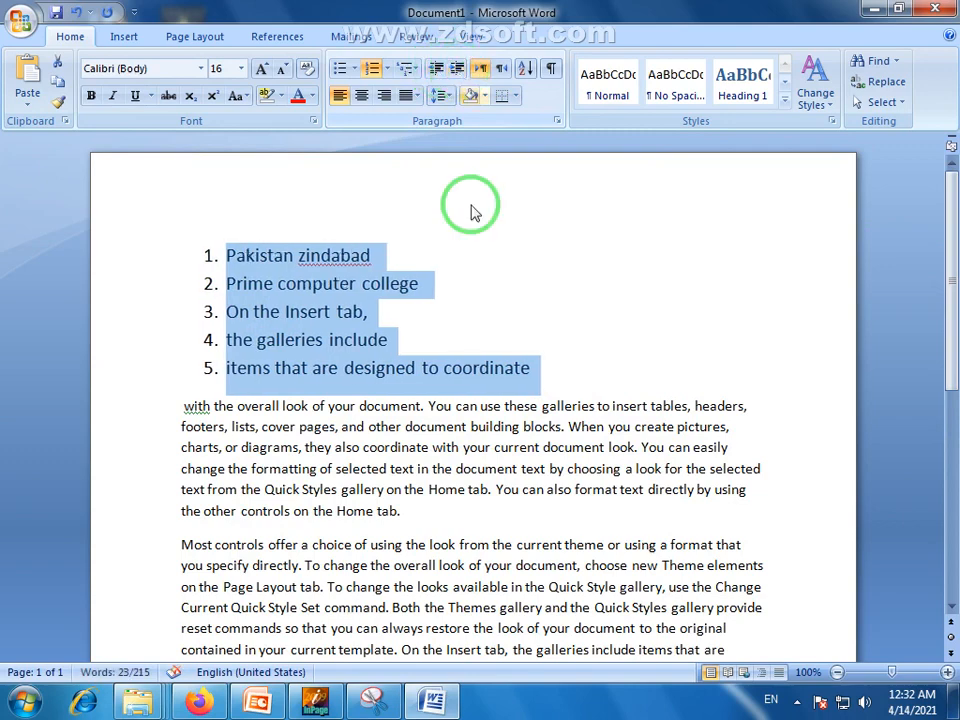
# Set the paragraph starting "with the overall look of your document" to right-to-left text direction and return it to left-to-right.
pyautogui.click(422, 447)
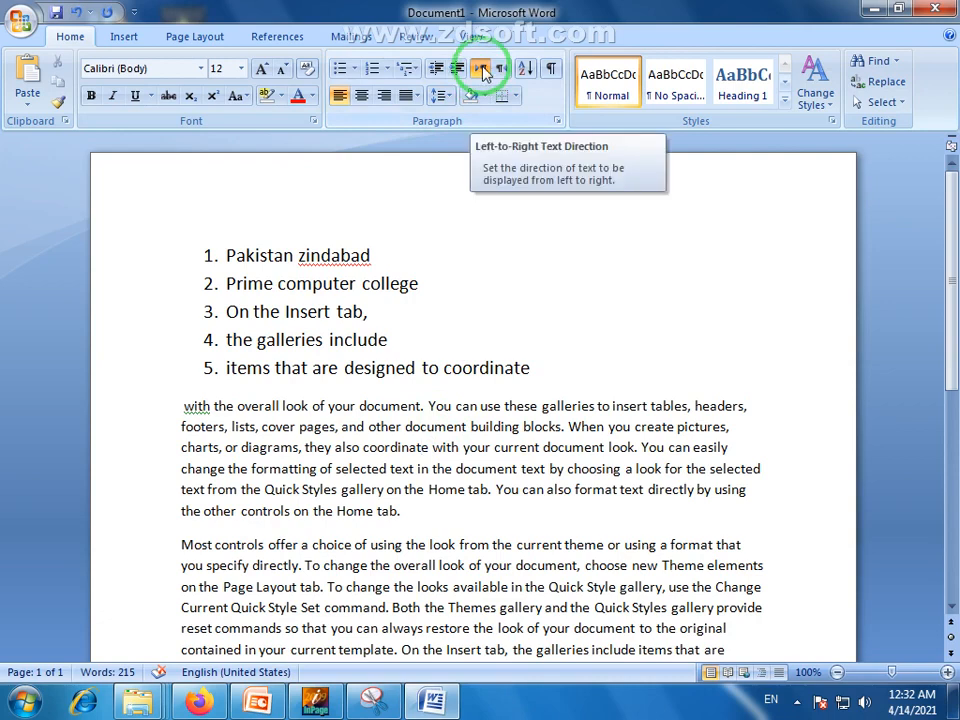
pyautogui.moveTo(182, 409); pyautogui.dragTo(416, 516)
pyautogui.click(194, 409)
pyautogui.moveTo(180, 408); pyautogui.dragTo(609, 407)
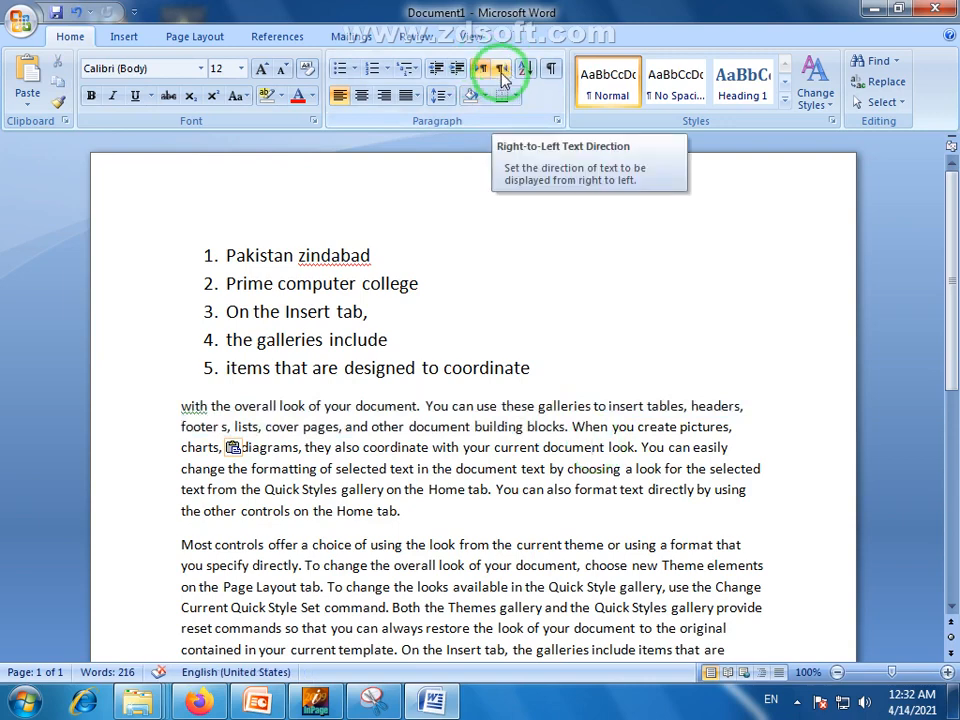
pyautogui.click(503, 80)
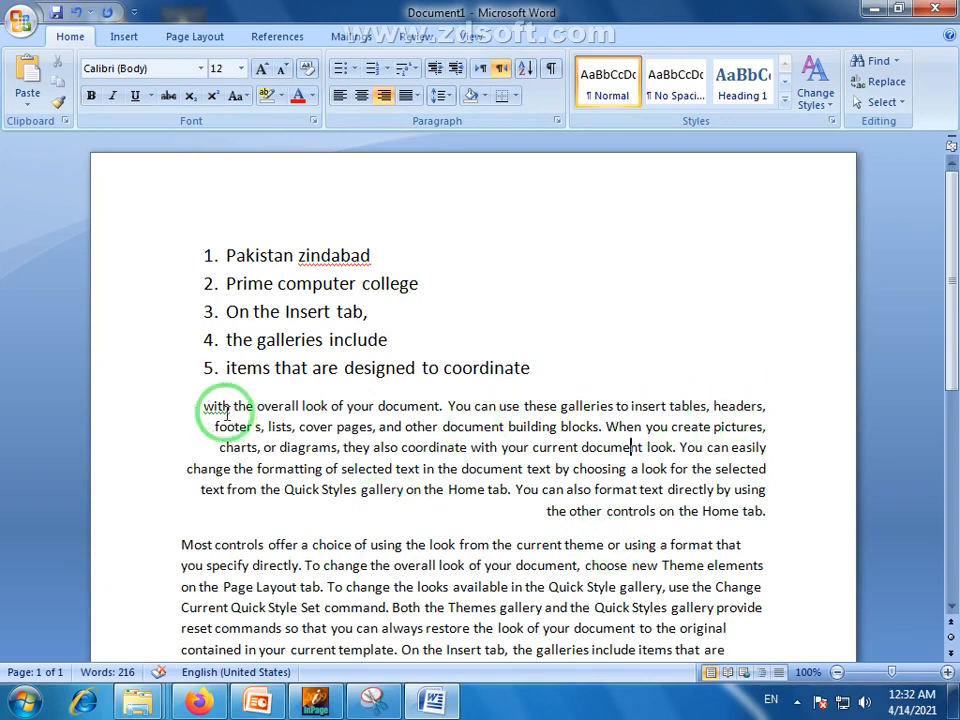
pyautogui.click(480, 68)
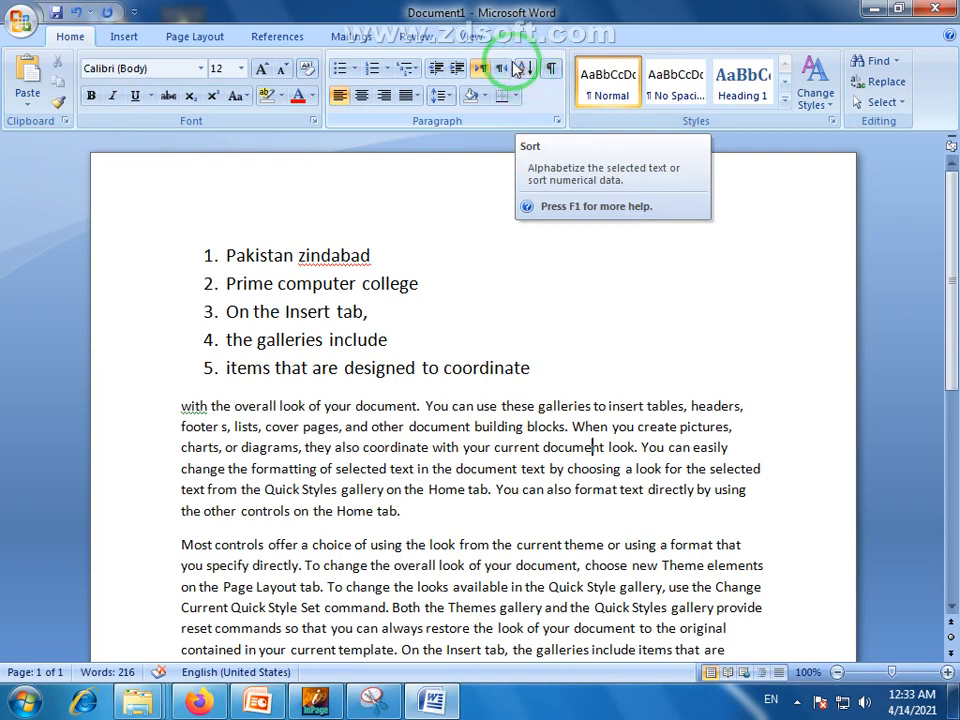
# Replace the first letters of numbered lines 2, 3, 4 and 5 with Z, B, A and C respectively.
pyautogui.click(526, 70)
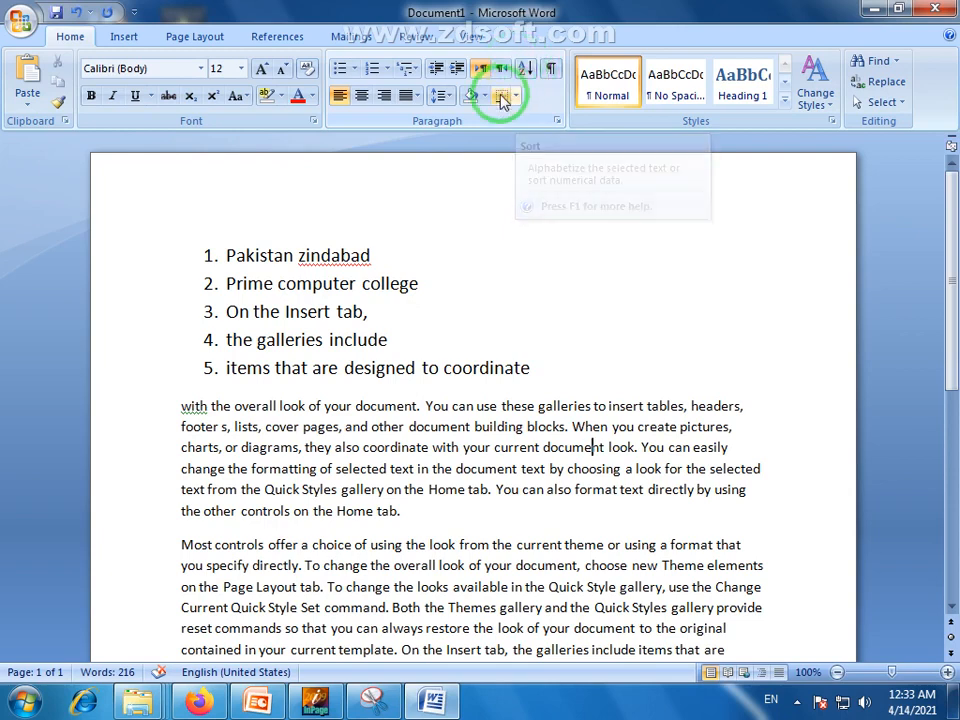
pyautogui.click(296, 283)
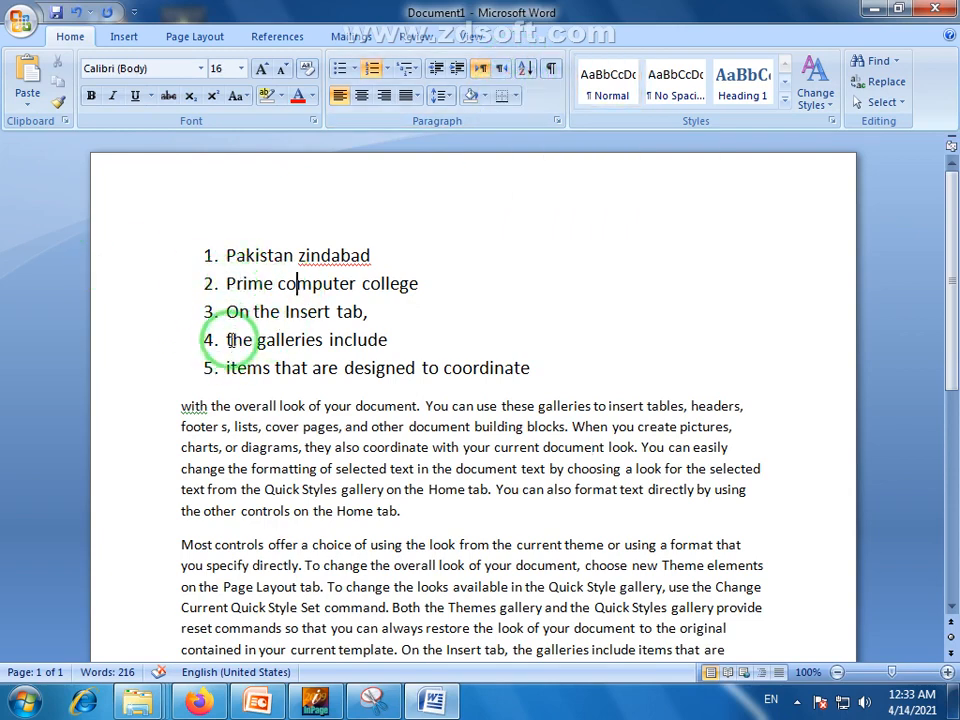
pyautogui.moveTo(233, 340); pyautogui.dragTo(228, 314)
pyautogui.write('A')
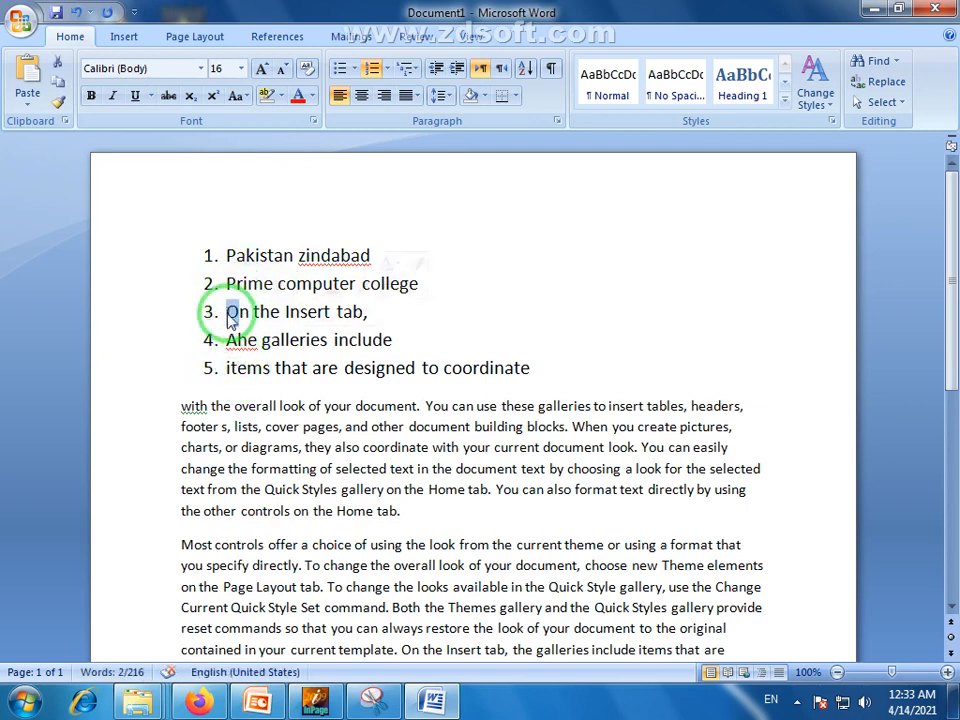
pyautogui.write('B')
pyautogui.moveTo(236, 369); pyautogui.dragTo(224, 371)
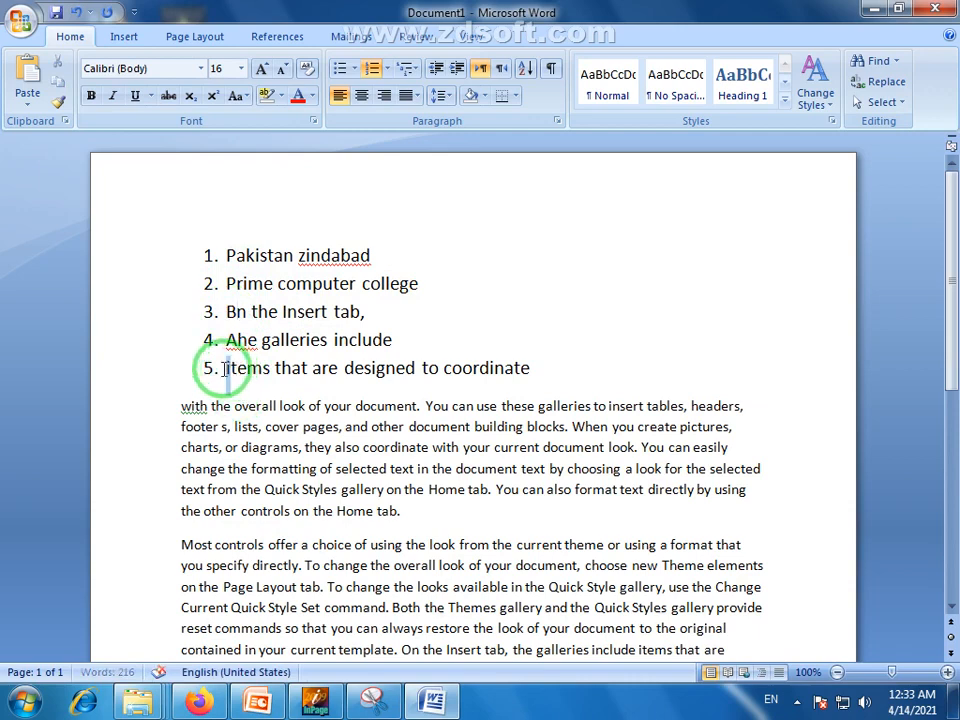
pyautogui.write('C')
pyautogui.click(362, 340)
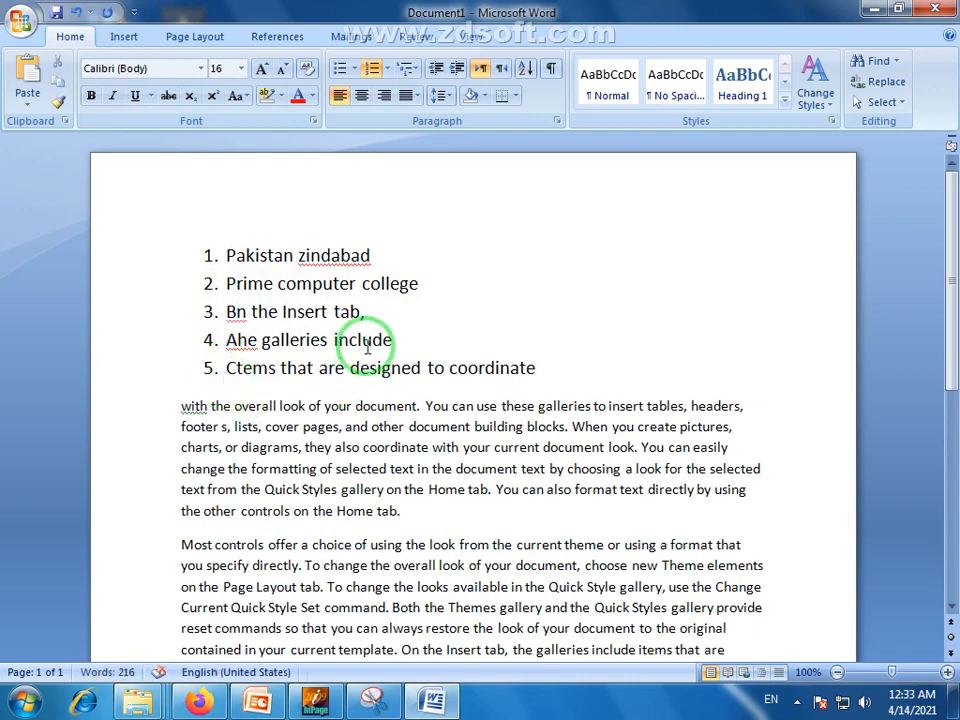
pyautogui.moveTo(236, 283); pyautogui.dragTo(225, 285)
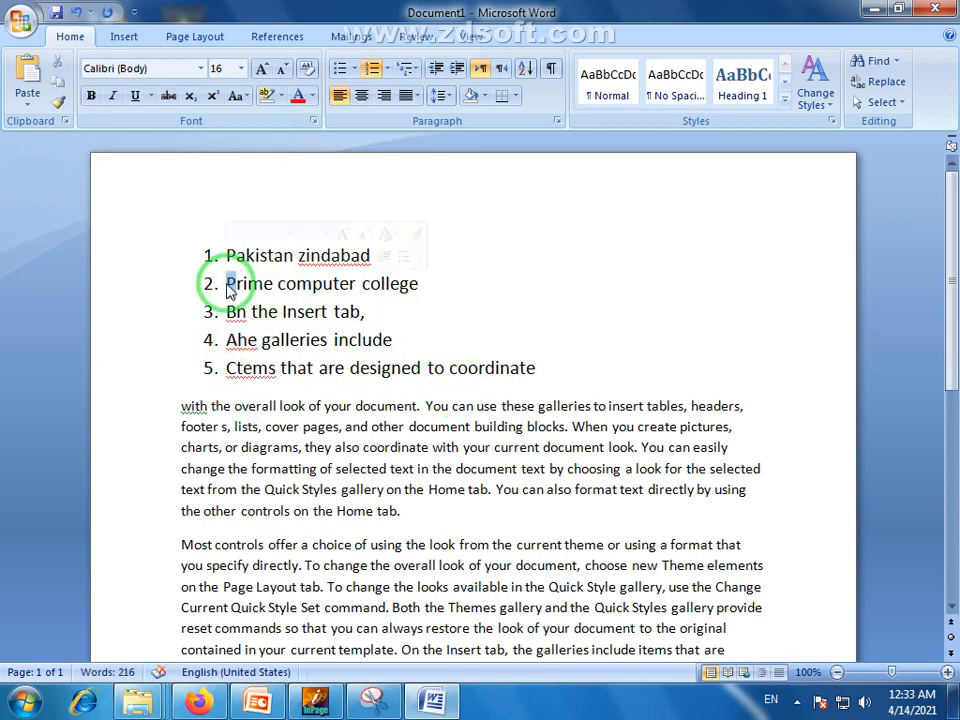
pyautogui.write('Z')
# Sort the five numbered lines by paragraph as text in ascending order, with no header row.
pyautogui.click(540, 369)
pyautogui.moveTo(540, 369); pyautogui.dragTo(256, 265)
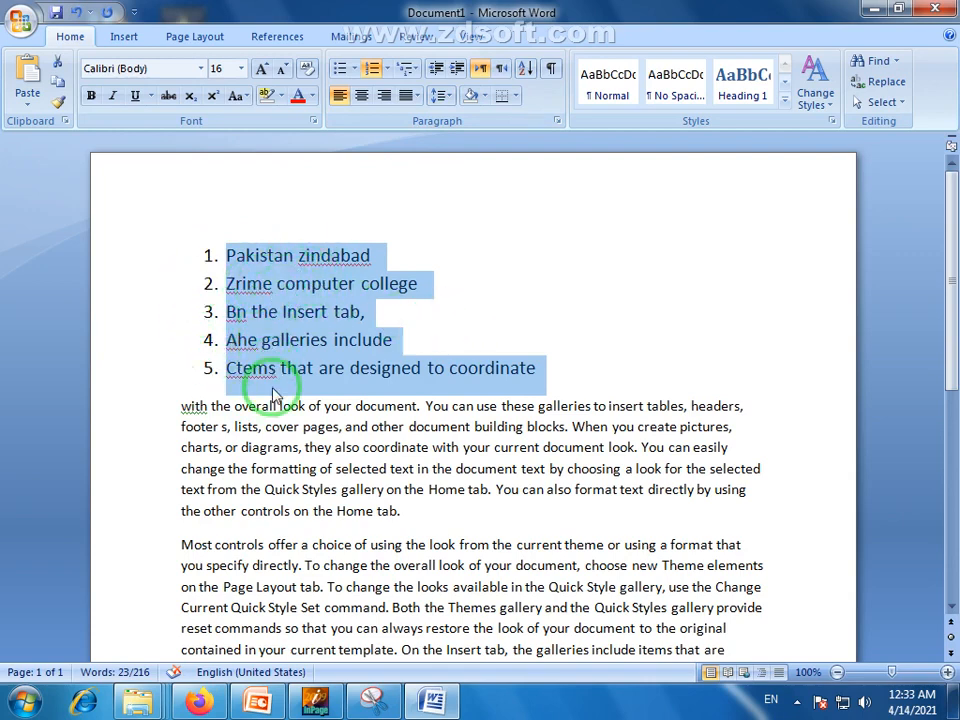
pyautogui.click(540, 368)
pyautogui.moveTo(540, 368); pyautogui.dragTo(200, 268)
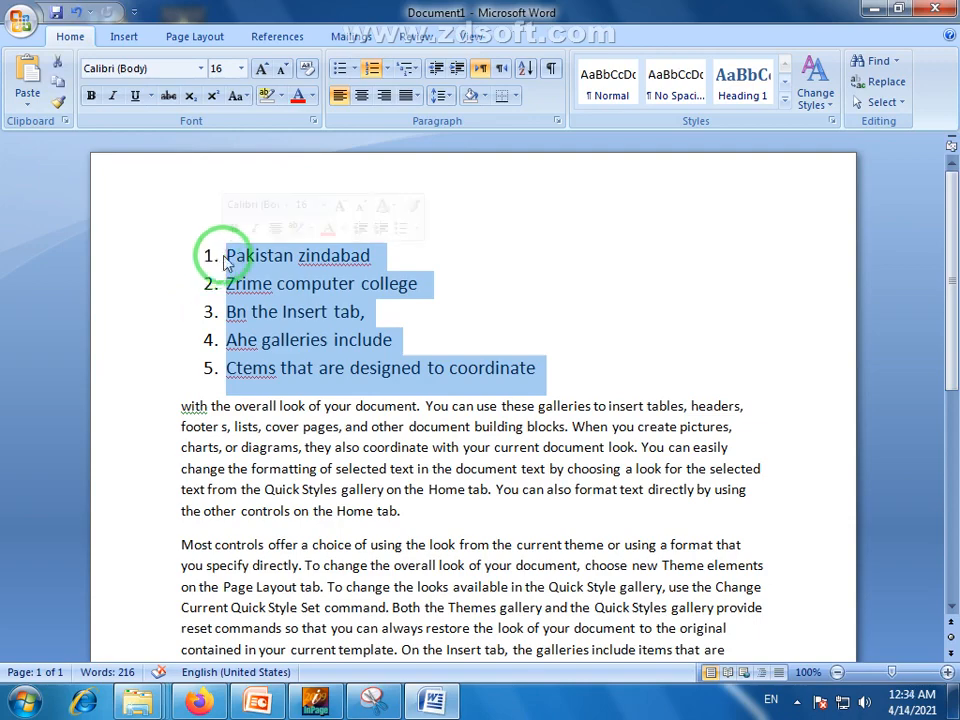
pyautogui.click(524, 68)
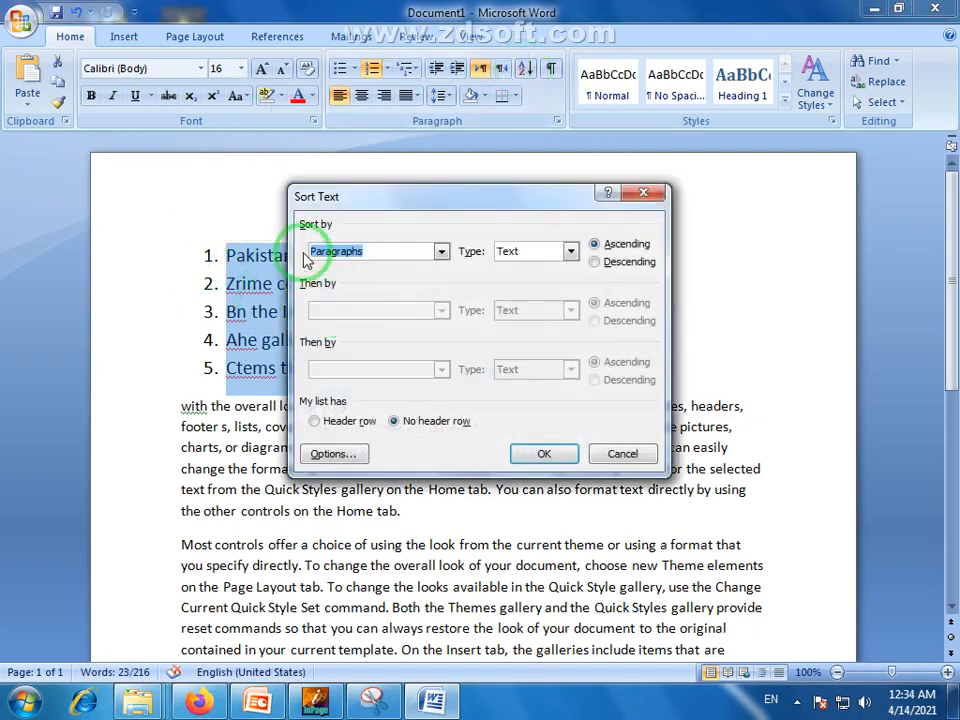
pyautogui.click(544, 453)
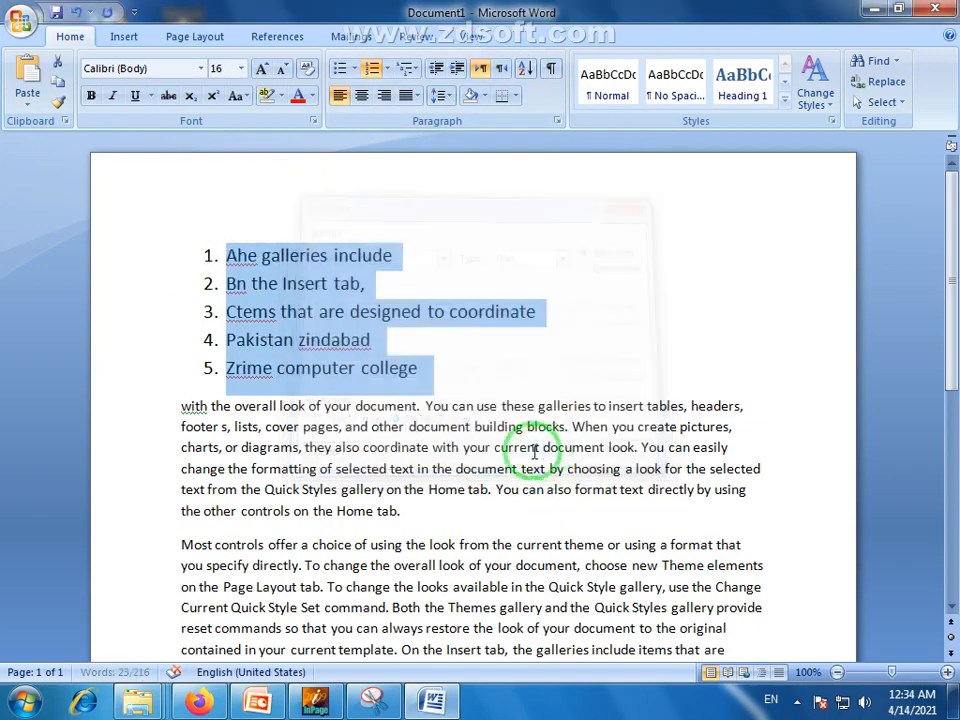
pyautogui.click(251, 286)
pyautogui.moveTo(435, 377)
pyautogui.mouseDown()
pyautogui.moveTo(257, 279)
pyautogui.moveTo(236, 251)
pyautogui.moveTo(371, 277)
pyautogui.moveTo(393, 262)
pyautogui.moveTo(400, 337)
pyautogui.moveTo(419, 376)
pyautogui.mouseUp()
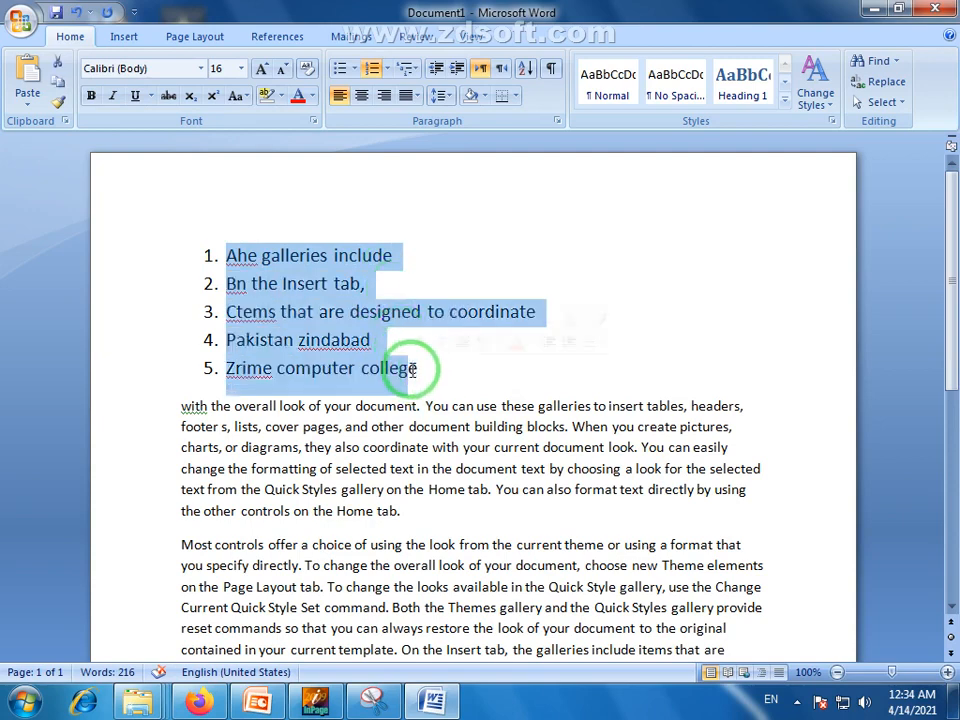
pyautogui.click(425, 369)
pyautogui.moveTo(427, 370); pyautogui.dragTo(246, 245)
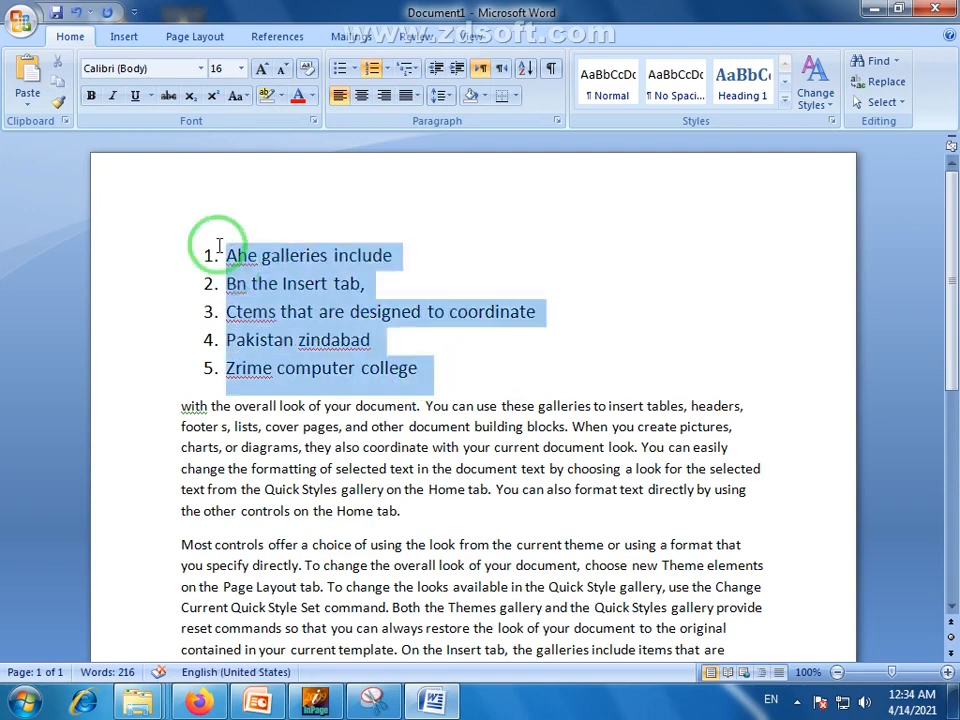
pyautogui.click(304, 341)
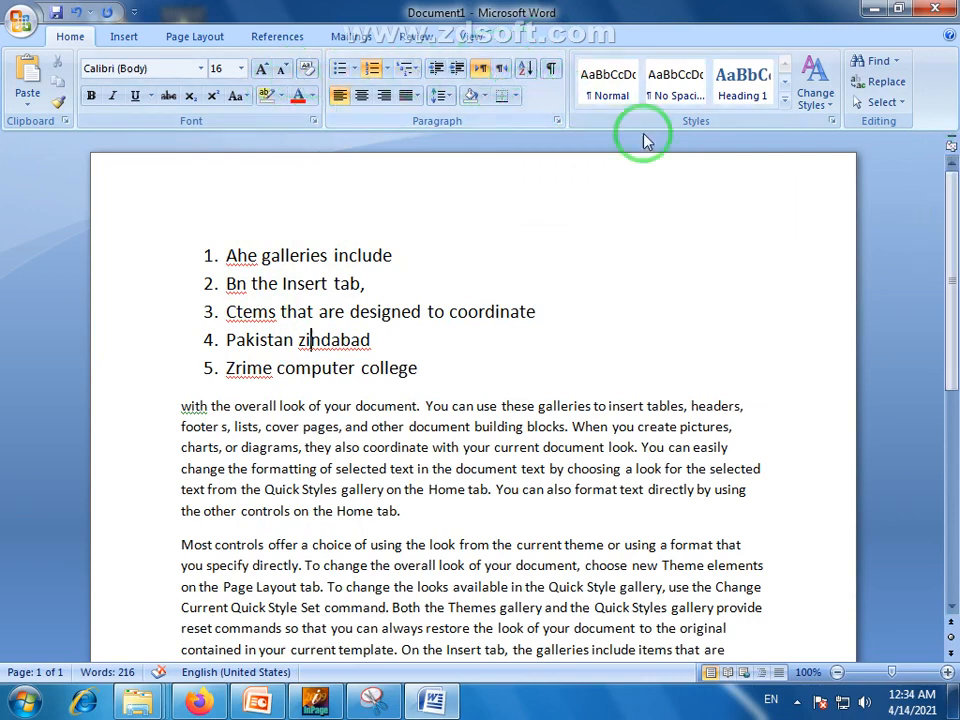
pyautogui.moveTo(956, 318); pyautogui.dragTo(957, 322)
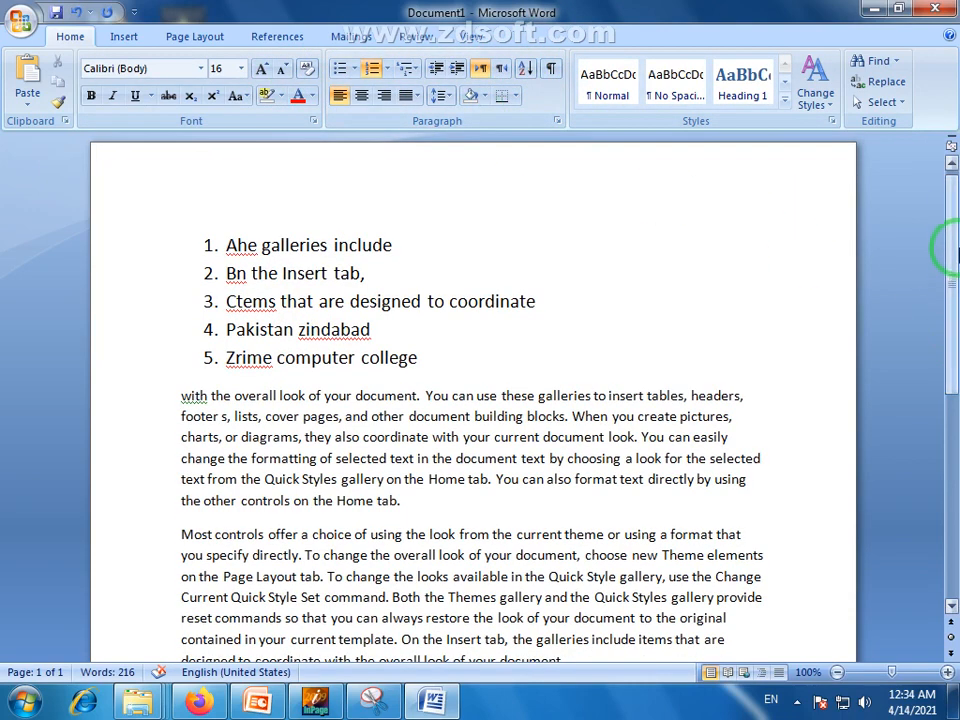
pyautogui.moveTo(957, 255); pyautogui.dragTo(957, 250)
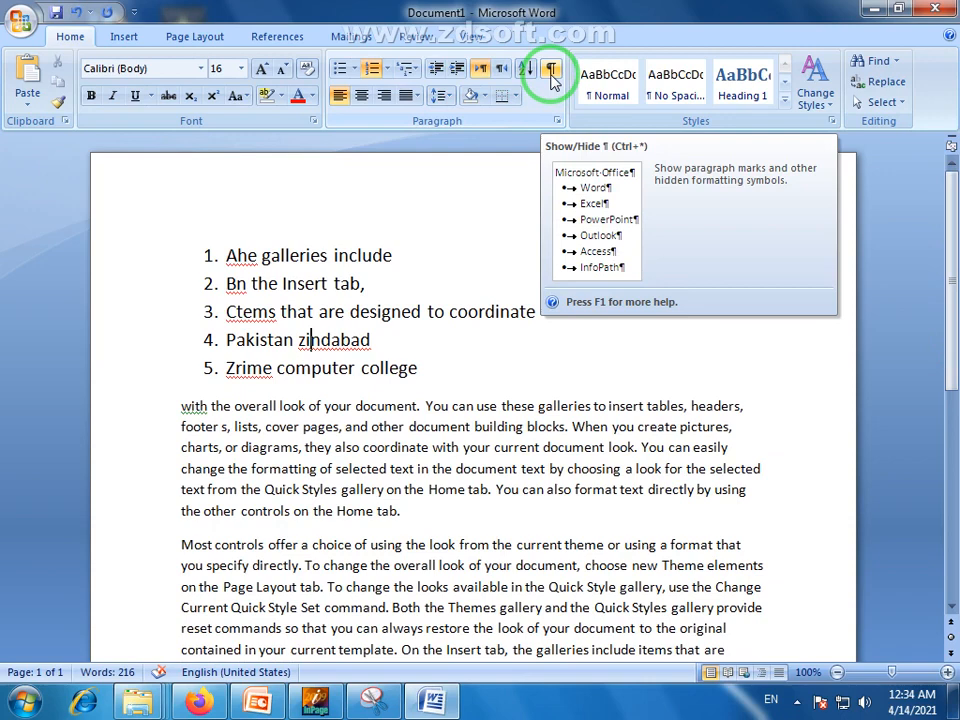
# Apply the Hidden font effect to the paragraph starting "with the overall look of your document".
pyautogui.click(380, 447)
pyautogui.moveTo(404, 515); pyautogui.dragTo(160, 399)
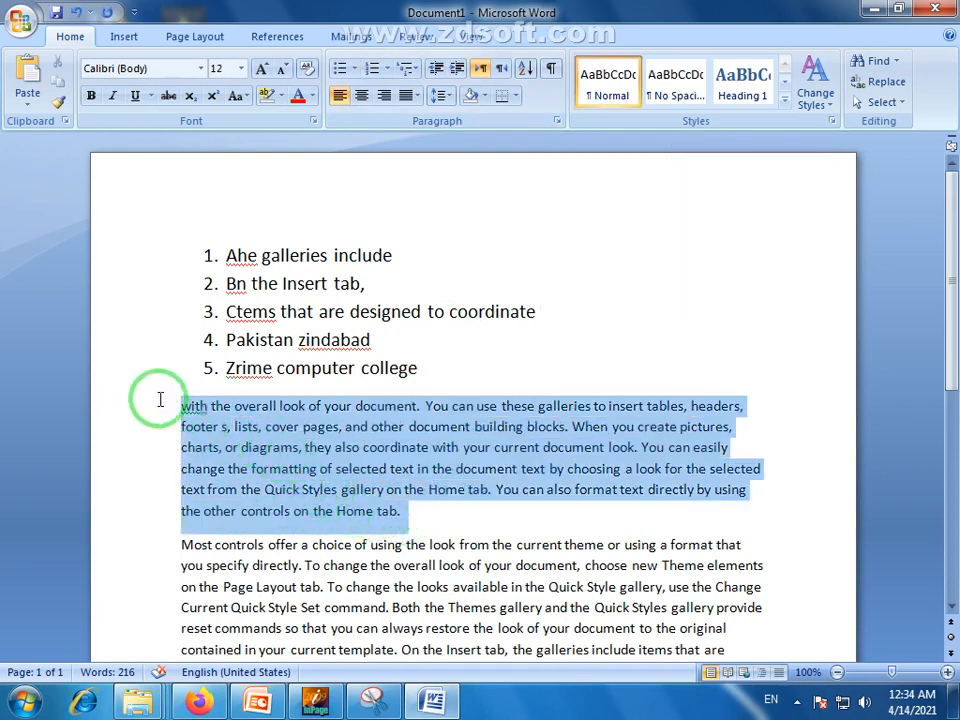
pyautogui.moveTo(405, 515); pyautogui.dragTo(177, 404)
pyautogui.click(315, 121)
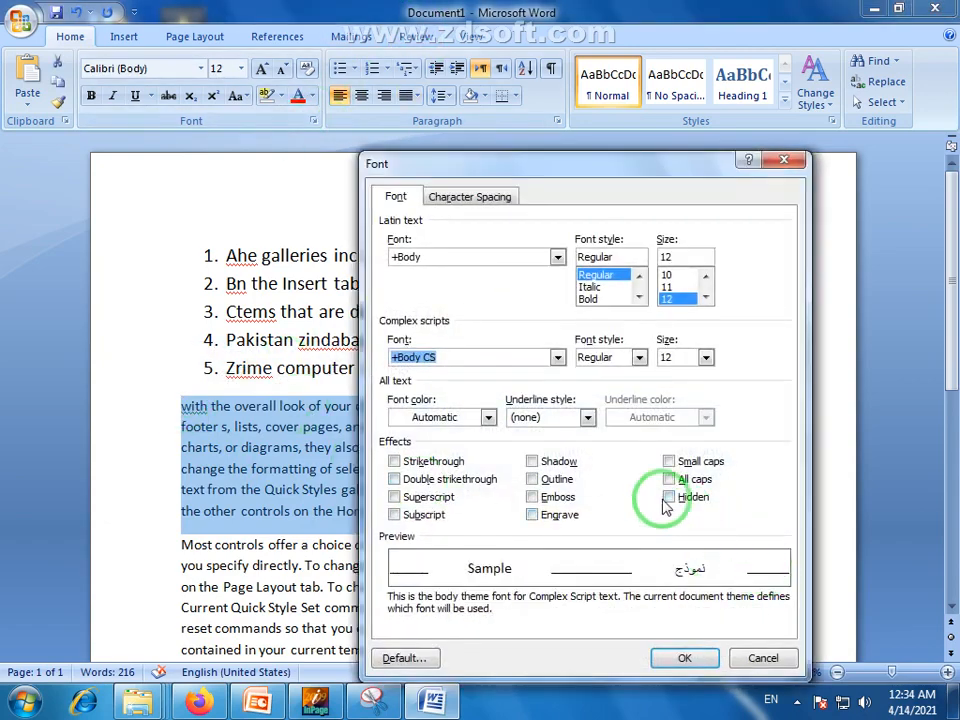
pyautogui.click(668, 498)
pyautogui.click(684, 658)
pyautogui.click(312, 428)
pyautogui.click(177, 406)
pyautogui.click(551, 70)
# Insert two blank lines below the first numbered line and fill the second one with a run of spaces.
pyautogui.click(456, 242)
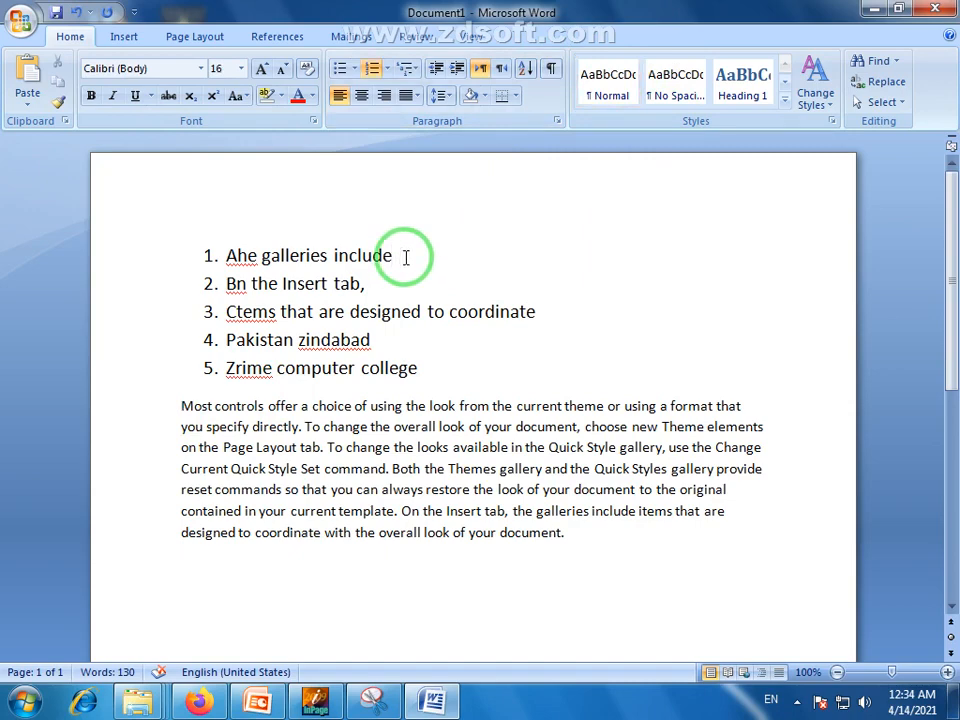
pyautogui.press('Return')
pyautogui.press('Return')
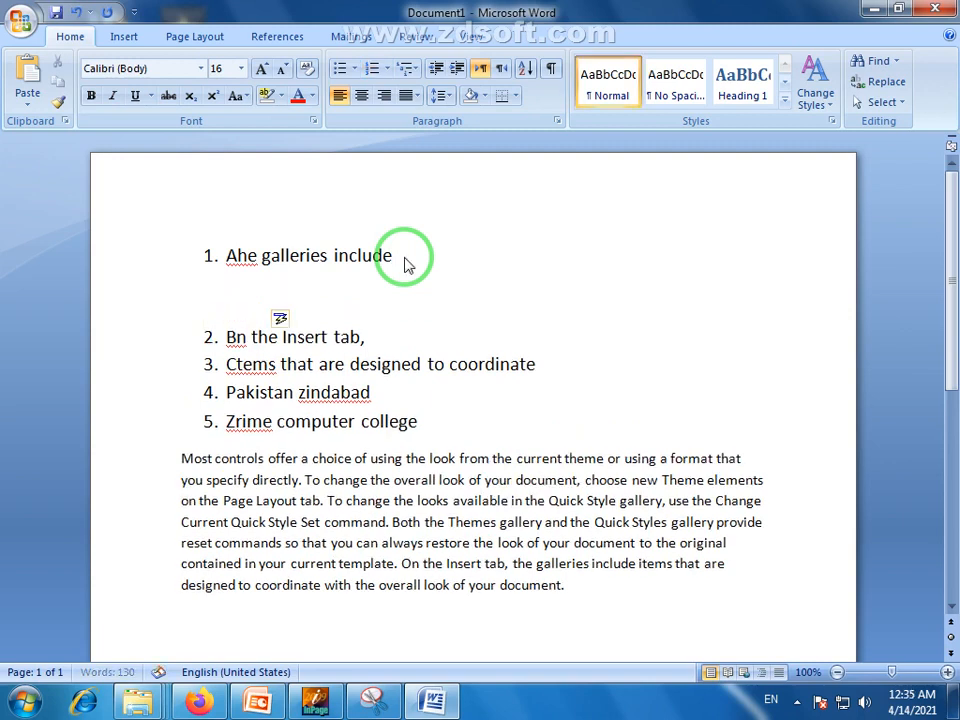
pyautogui.press('Return')
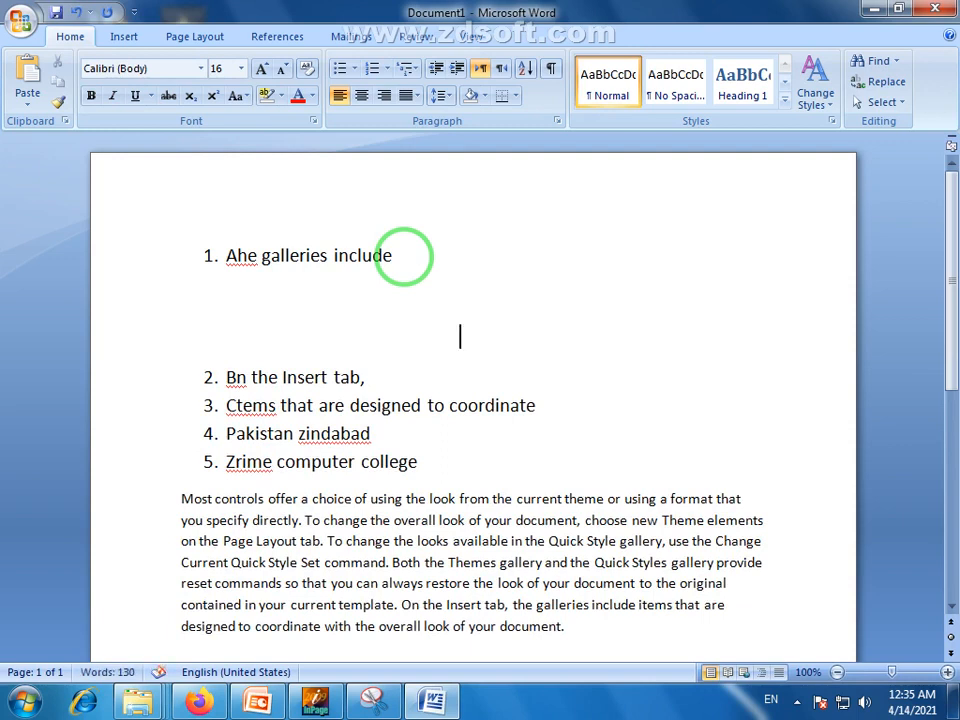
# Show the formatting marks and examine the blank lines, the spaces and the hidden paragraph below the list.
pyautogui.moveTo(469, 328); pyautogui.dragTo(164, 306)
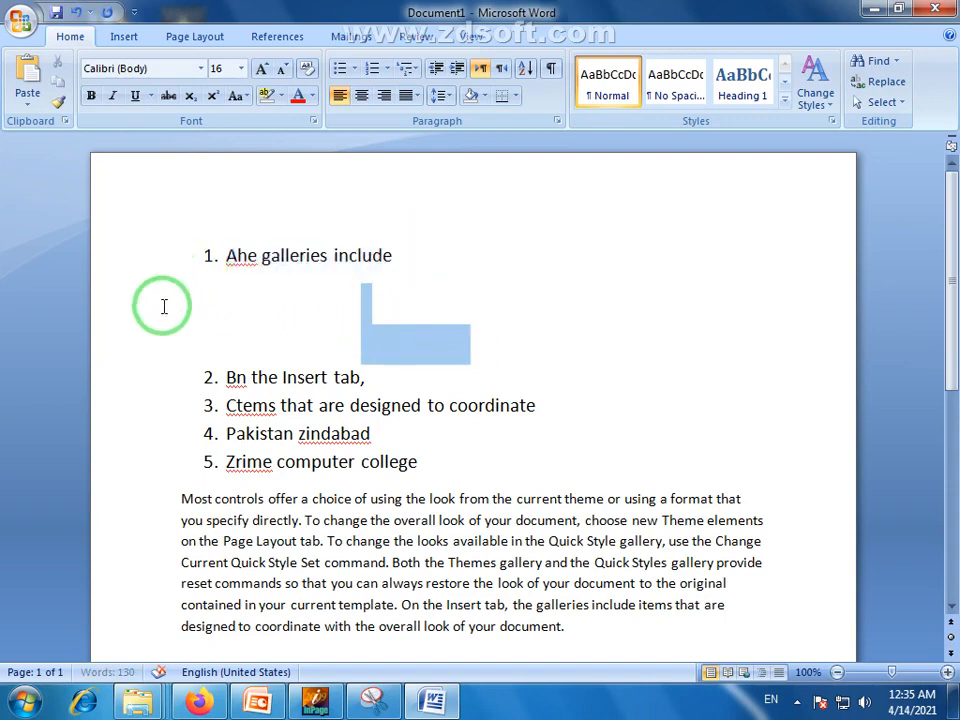
pyautogui.click(551, 70)
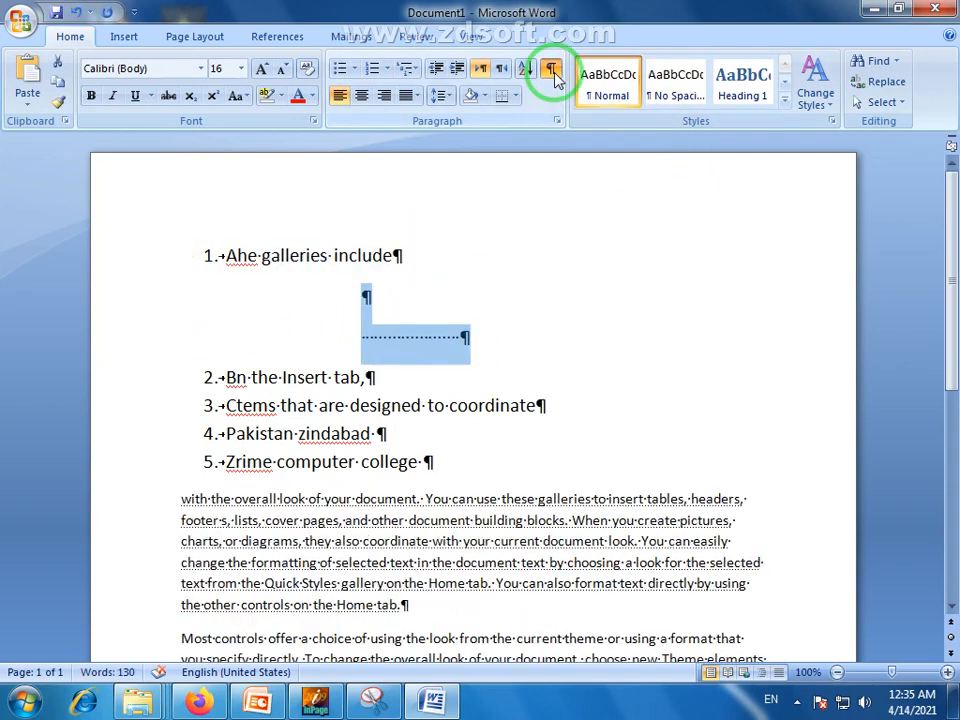
pyautogui.click(326, 279)
pyautogui.moveTo(364, 296)
pyautogui.mouseDown()
pyautogui.moveTo(386, 326)
pyautogui.moveTo(493, 330)
pyautogui.moveTo(484, 360)
pyautogui.moveTo(441, 330)
pyautogui.moveTo(362, 306)
pyautogui.mouseUp()
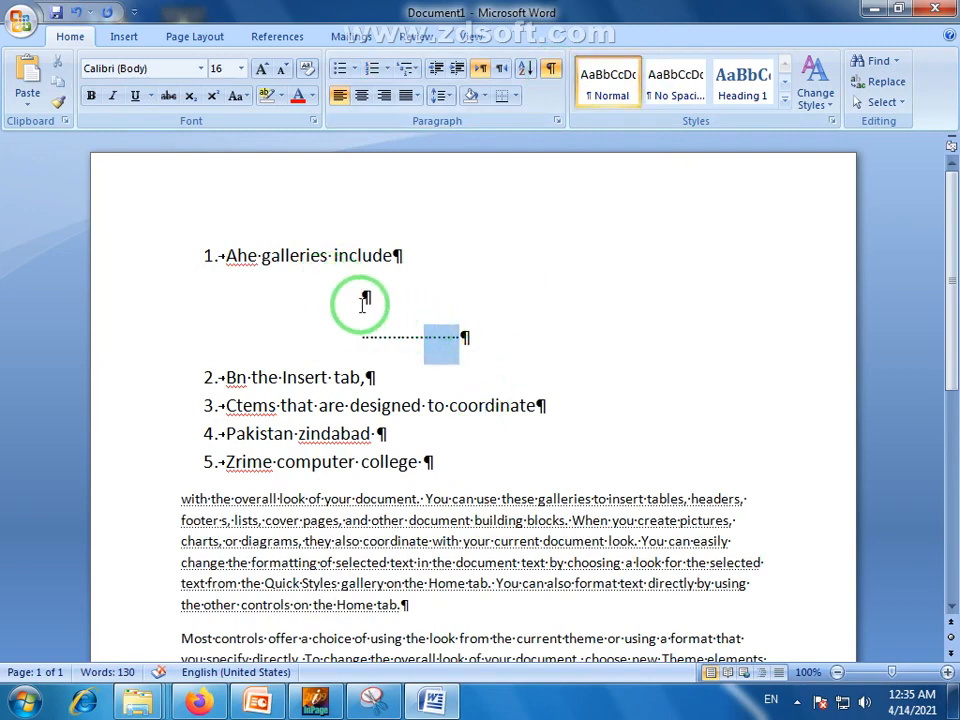
pyautogui.click(436, 558)
pyautogui.moveTo(431, 617); pyautogui.dragTo(171, 503)
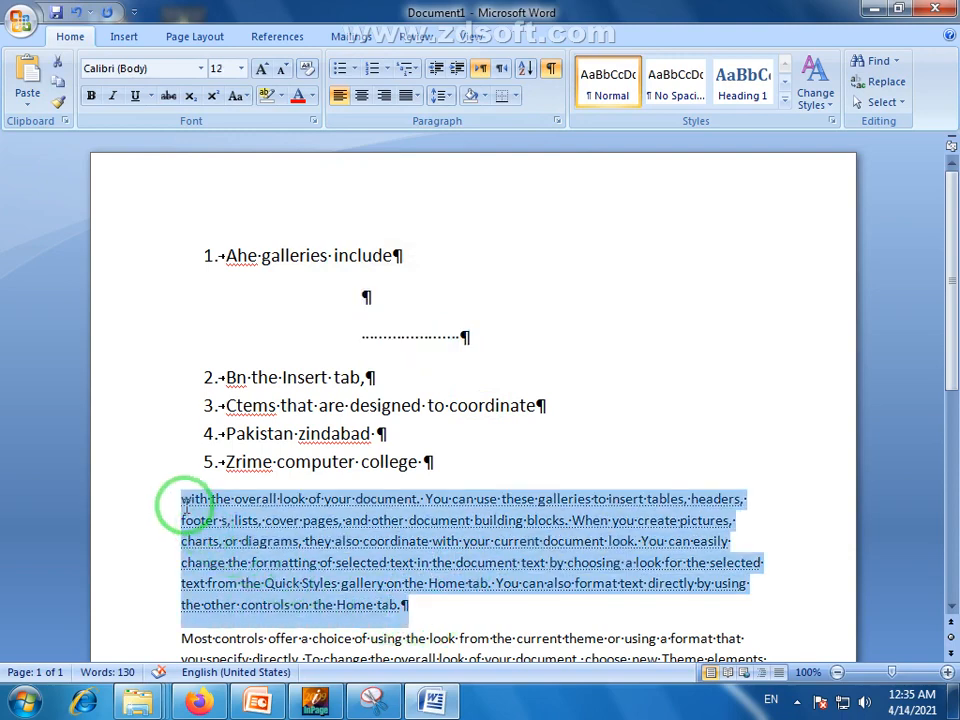
pyautogui.scroll(-2, 538, 660)
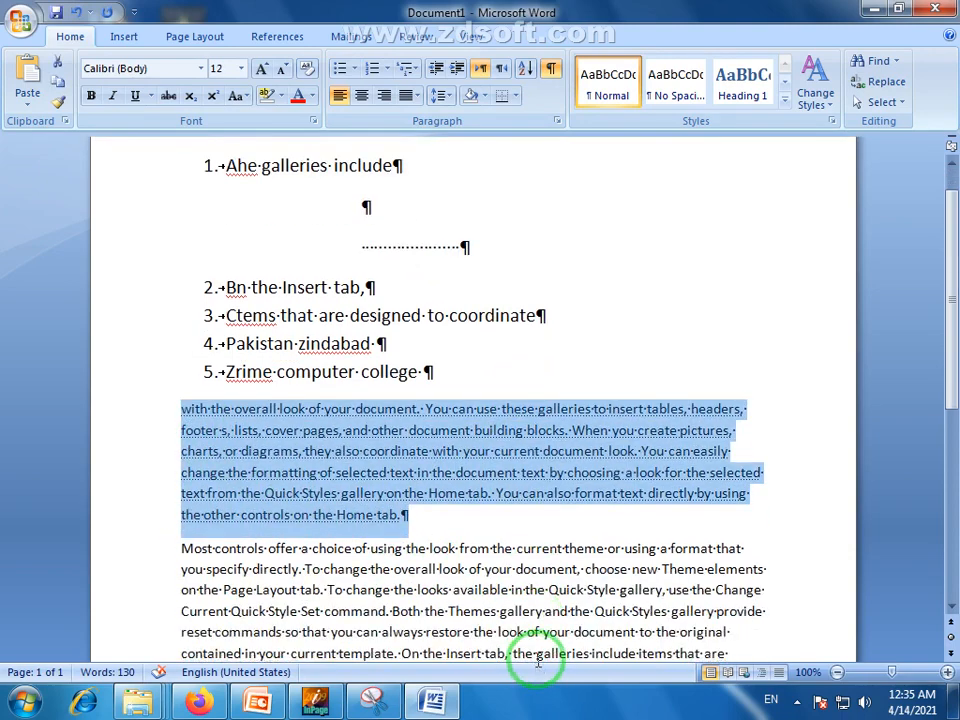
# Turn the formatting marks off and back on.
pyautogui.click(505, 478)
pyautogui.click(549, 72)
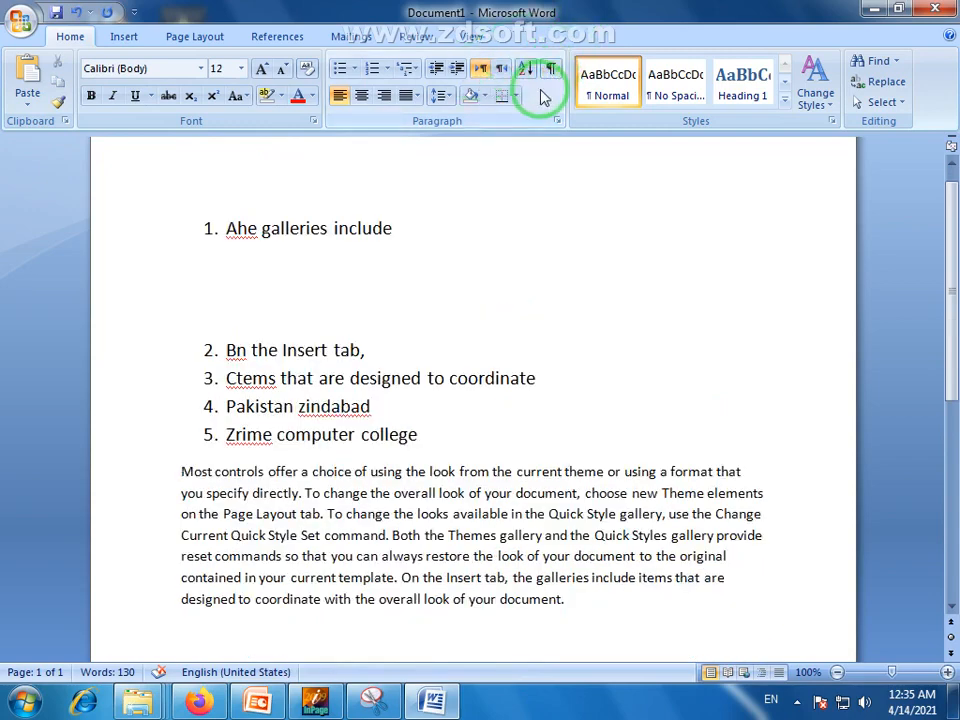
pyautogui.click(551, 72)
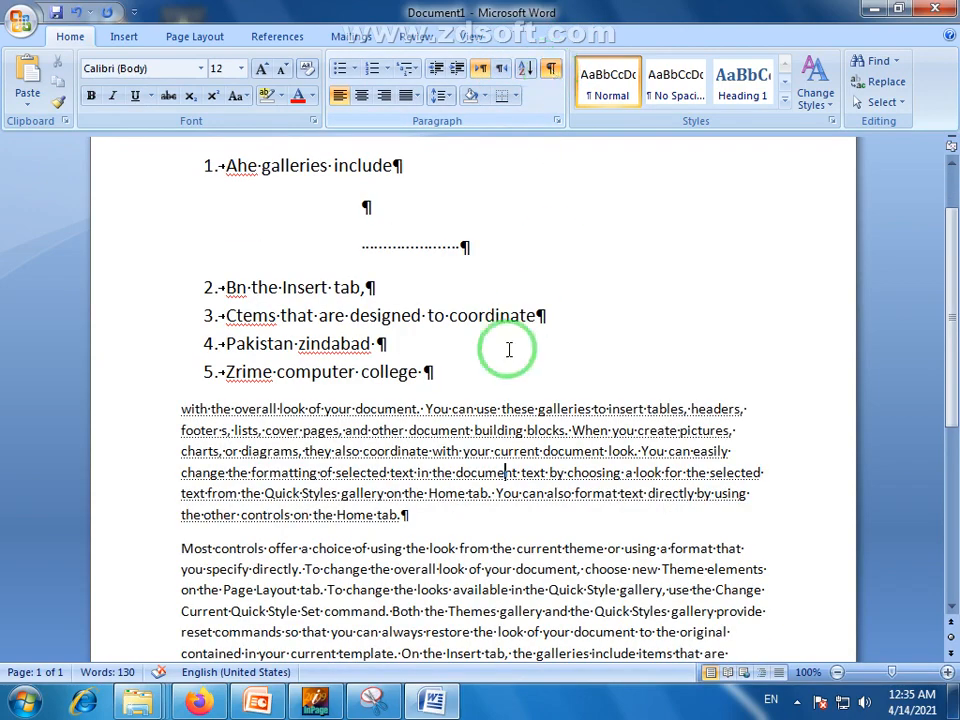
# Remove the Hidden font effect from the paragraph starting "with the overall look of your document".
pyautogui.moveTo(378, 511); pyautogui.dragTo(146, 396)
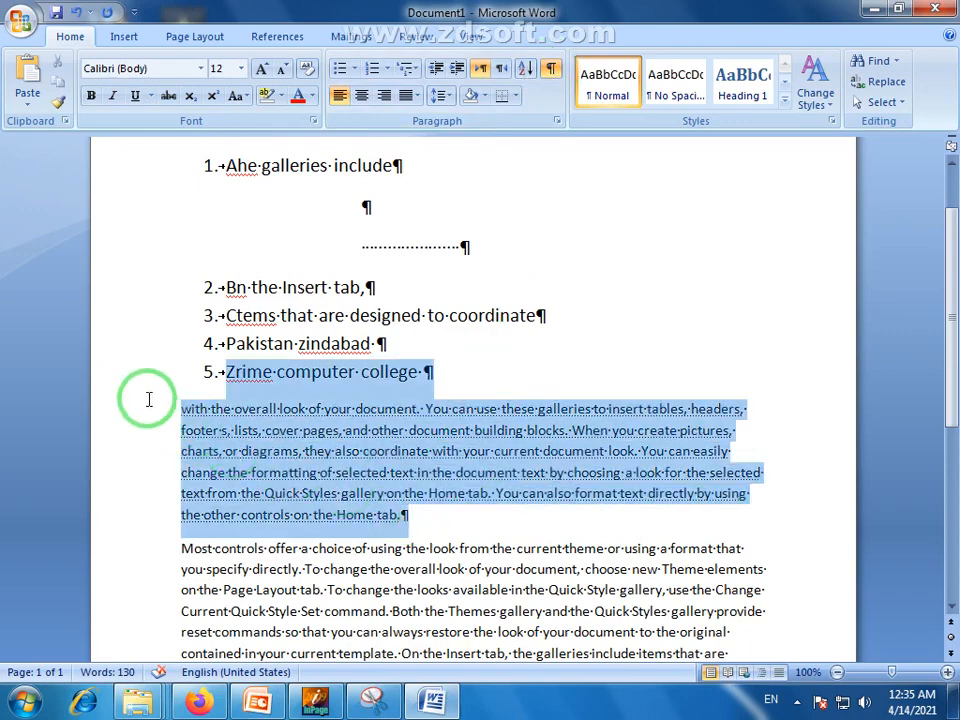
pyautogui.moveTo(439, 516); pyautogui.dragTo(165, 413)
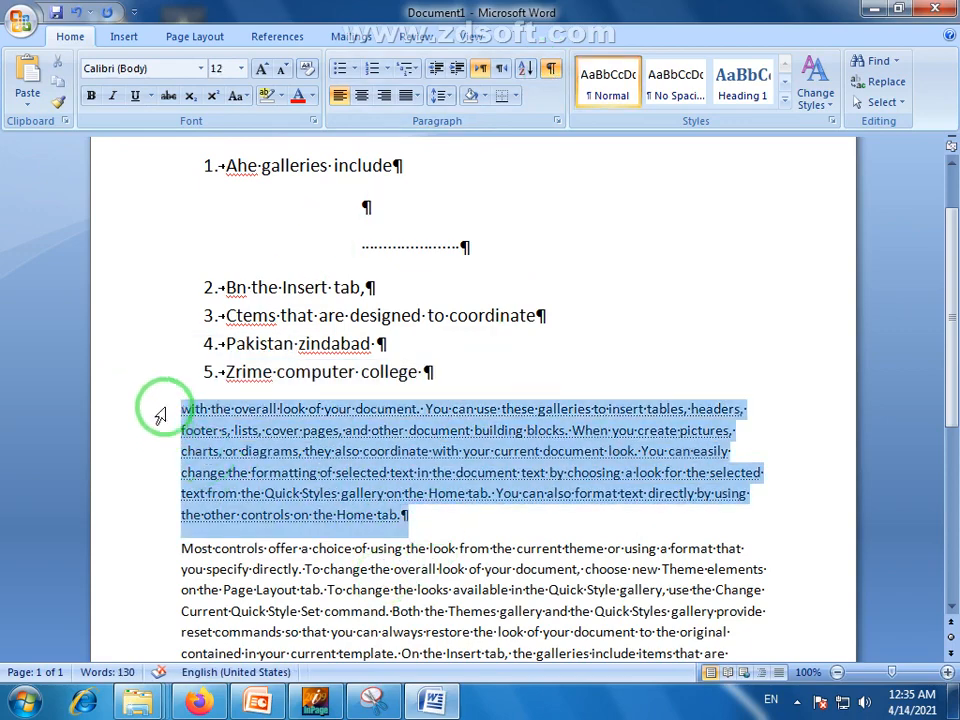
pyautogui.click(313, 121)
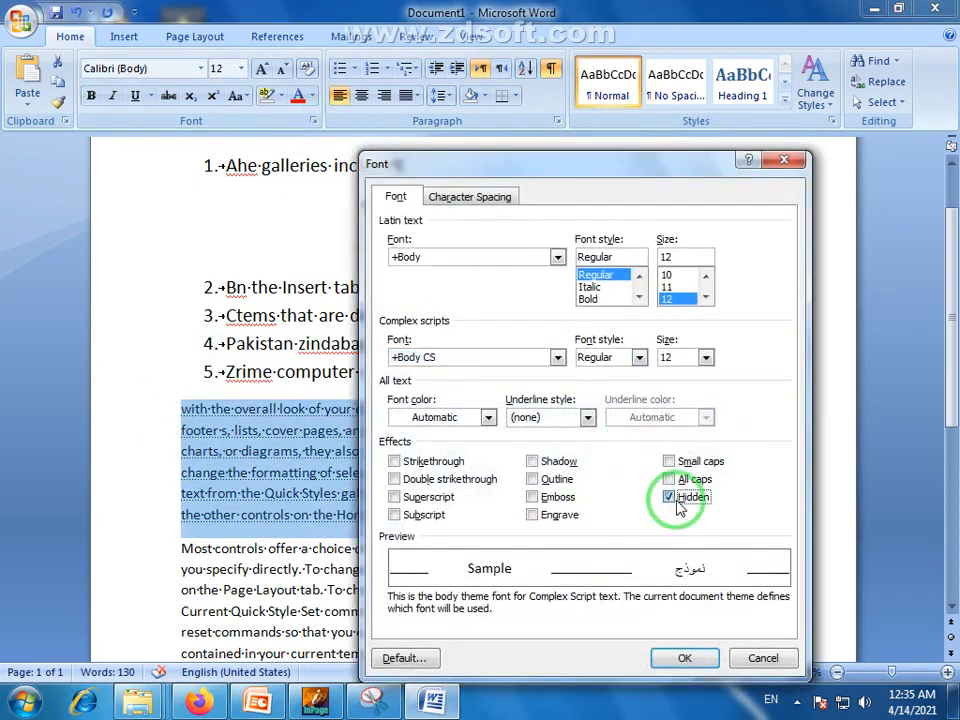
pyautogui.click(669, 497)
pyautogui.click(684, 658)
pyautogui.click(437, 524)
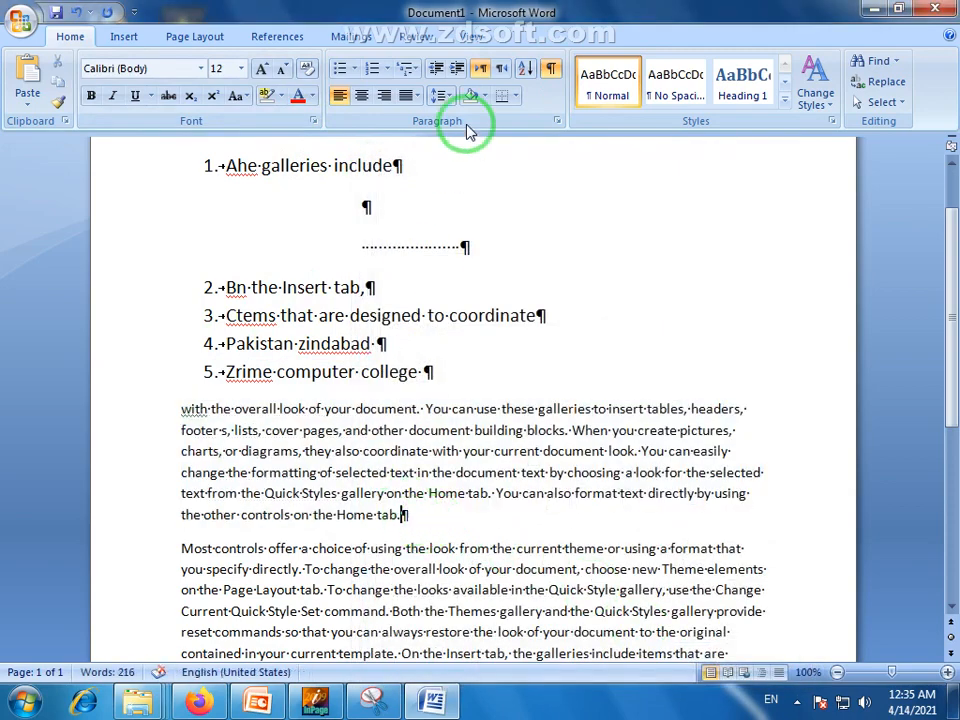
# Turn off the display of paragraph marks and other formatting symbols.
pyautogui.moveTo(393, 166); pyautogui.dragTo(401, 321)
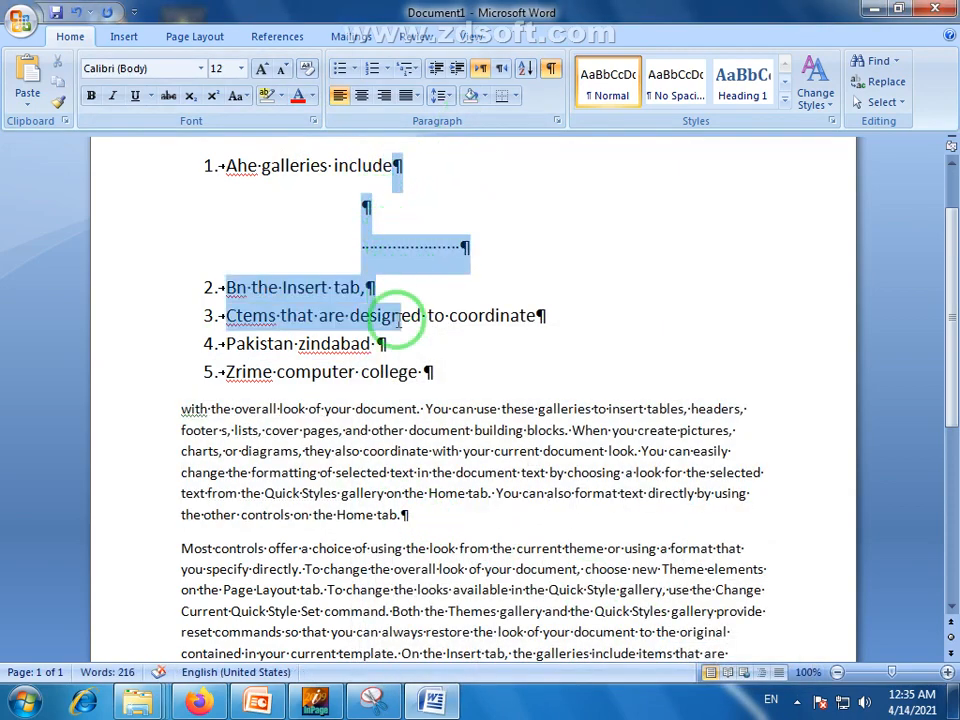
pyautogui.click(459, 381)
pyautogui.click(551, 68)
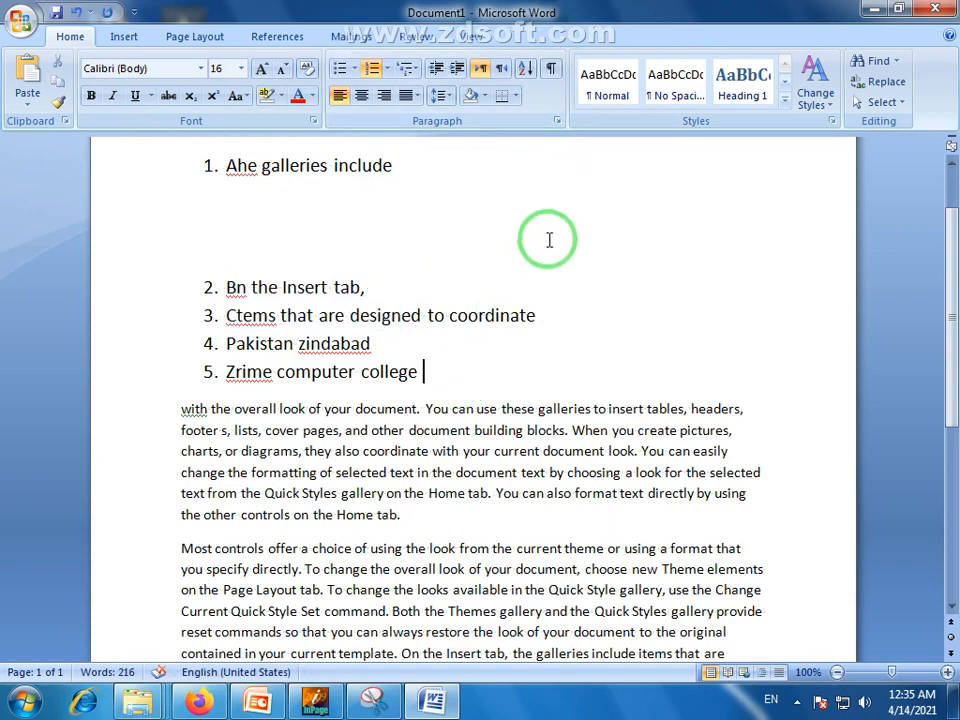
# Delete the blank lines and spaces between the first and second numbered lines.
pyautogui.click(302, 242)
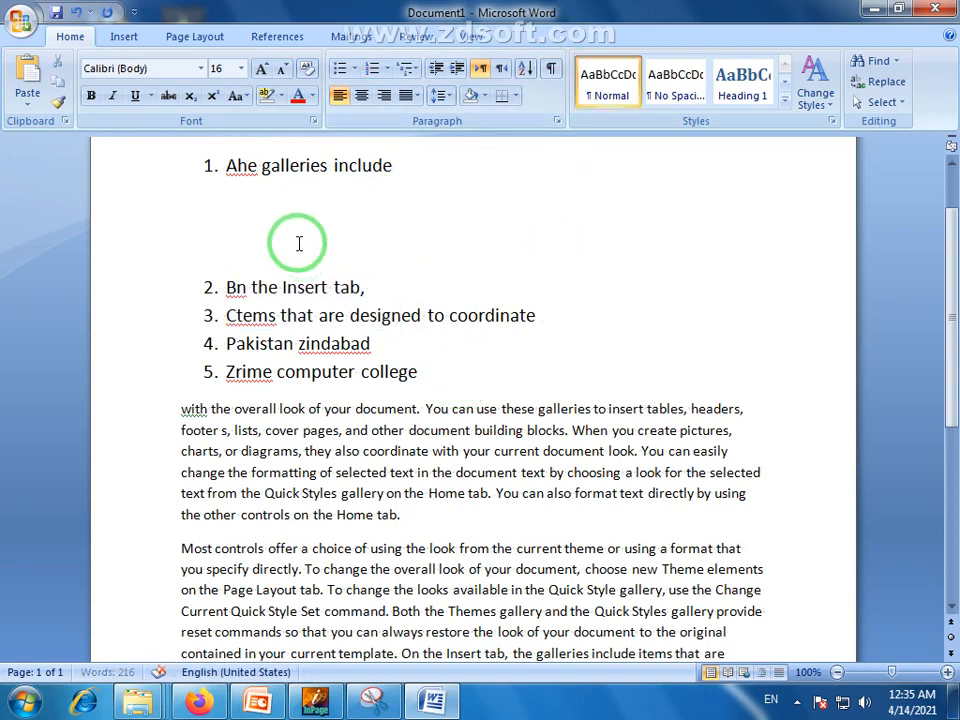
pyautogui.press('BackSpace')
pyautogui.press('BackSpace')
pyautogui.press('BackSpace')
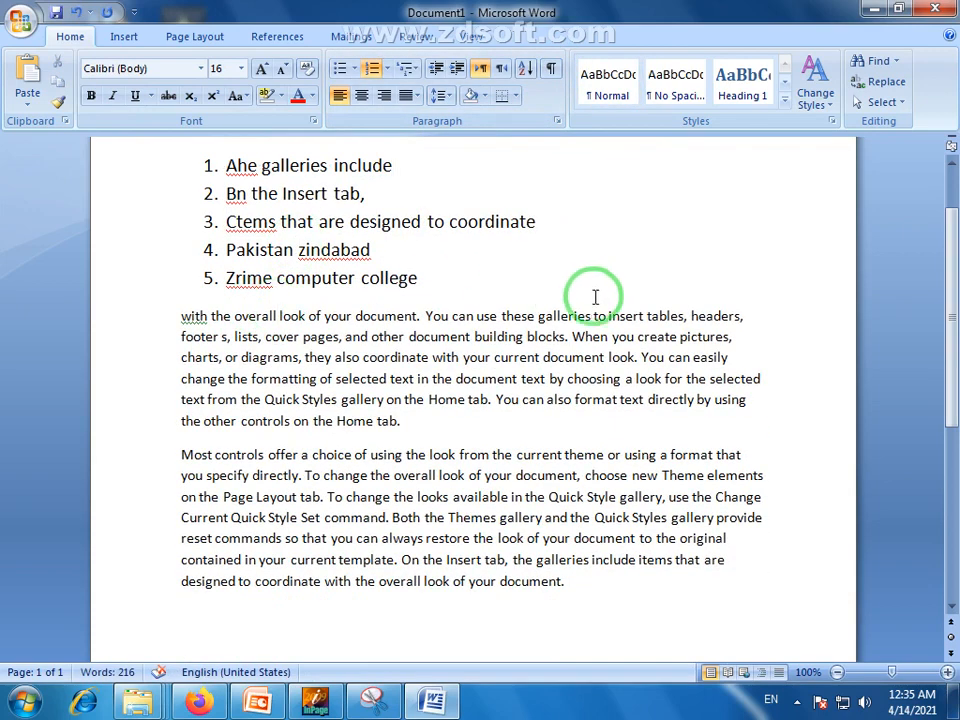
# Split the words "Most controls offer" from the start of the last paragraph onto their own line.
pyautogui.scroll(2, 598, 293)
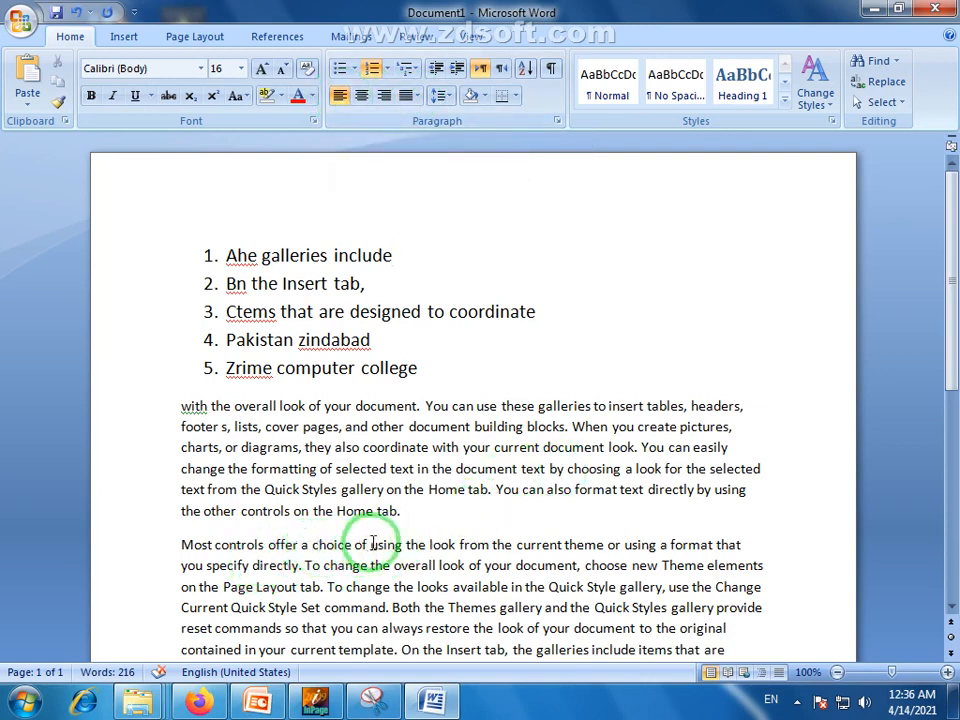
pyautogui.click(299, 546)
pyautogui.press('Return')
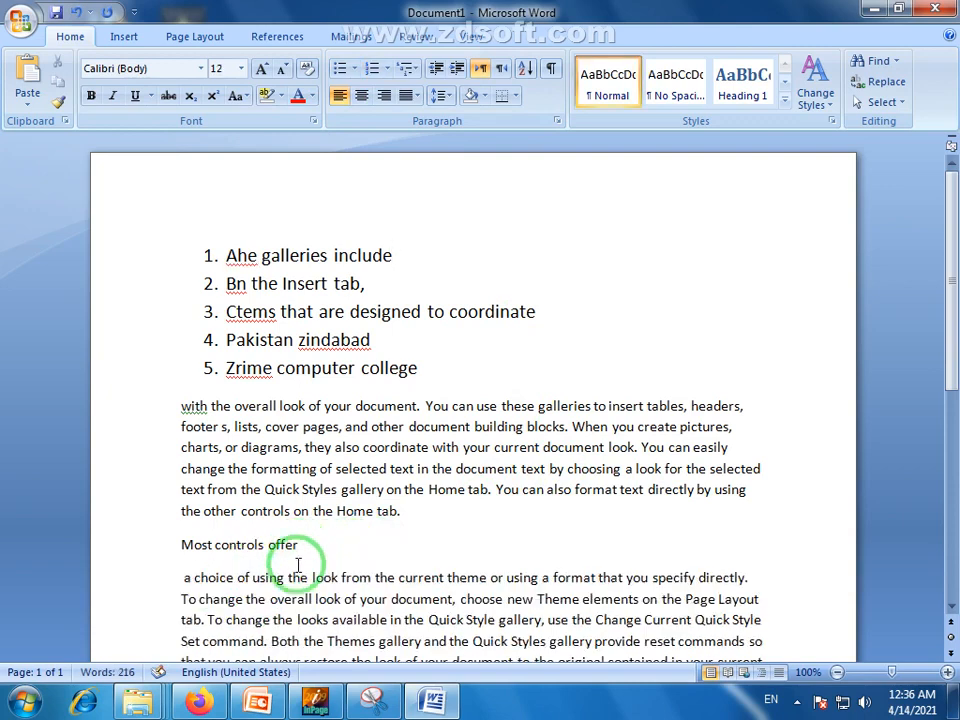
# Convert the separate line "Most controls offer" to UPPERCASE and enlarge it to font size 20.
pyautogui.tripleClick(268, 552)
pyautogui.click(243, 96)
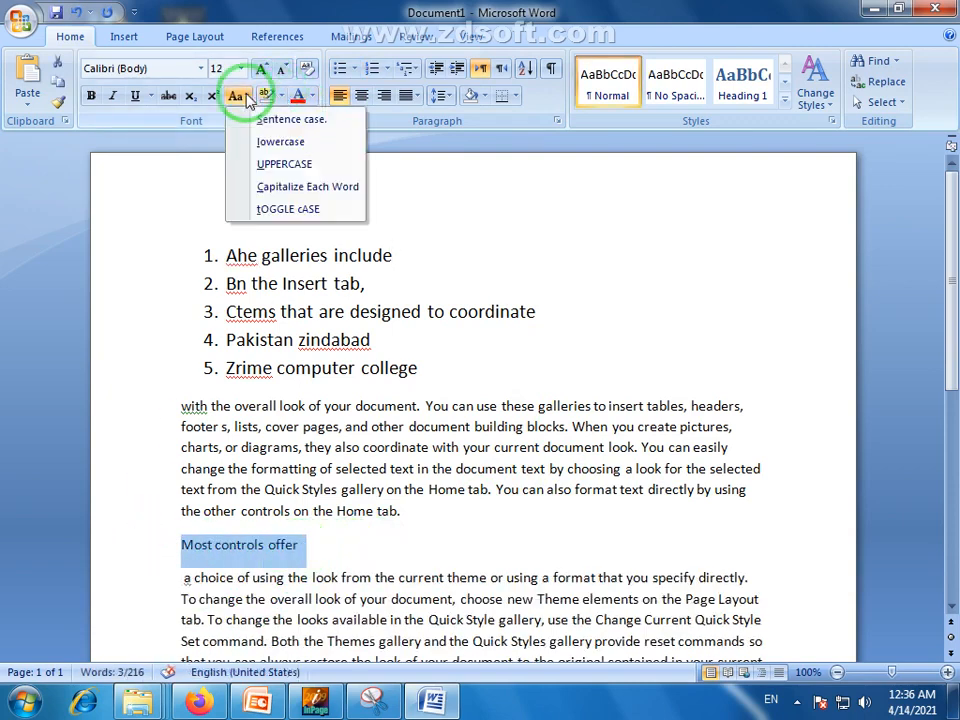
pyautogui.click(255, 163)
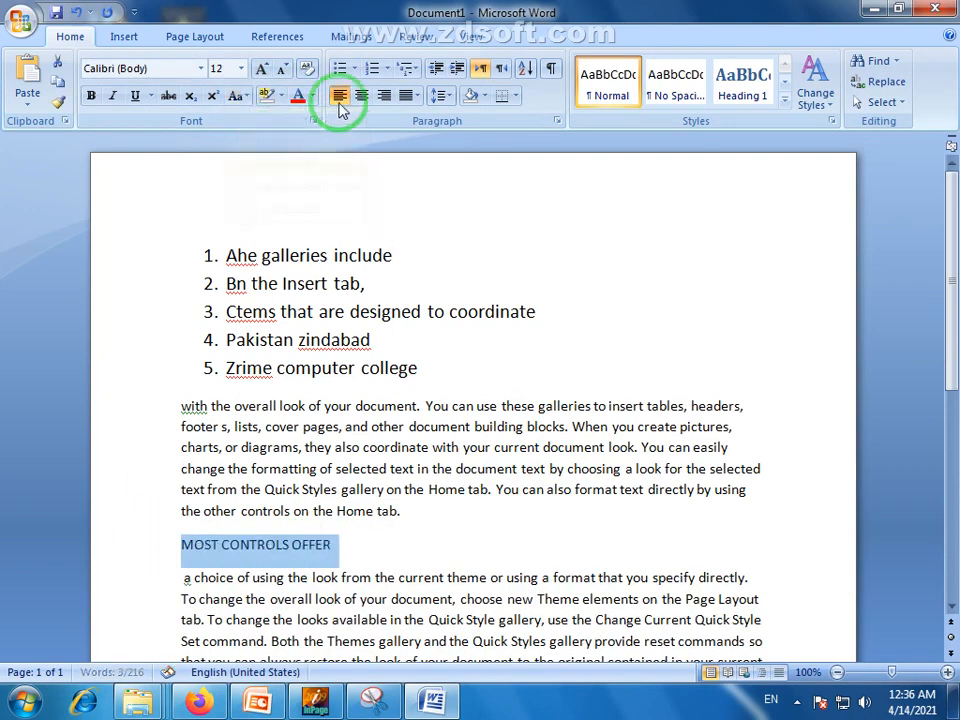
pyautogui.click(261, 69)
pyautogui.click(261, 69)
pyautogui.click(261, 69)
pyautogui.click(261, 69)
pyautogui.moveTo(950, 268); pyautogui.dragTo(952, 375)
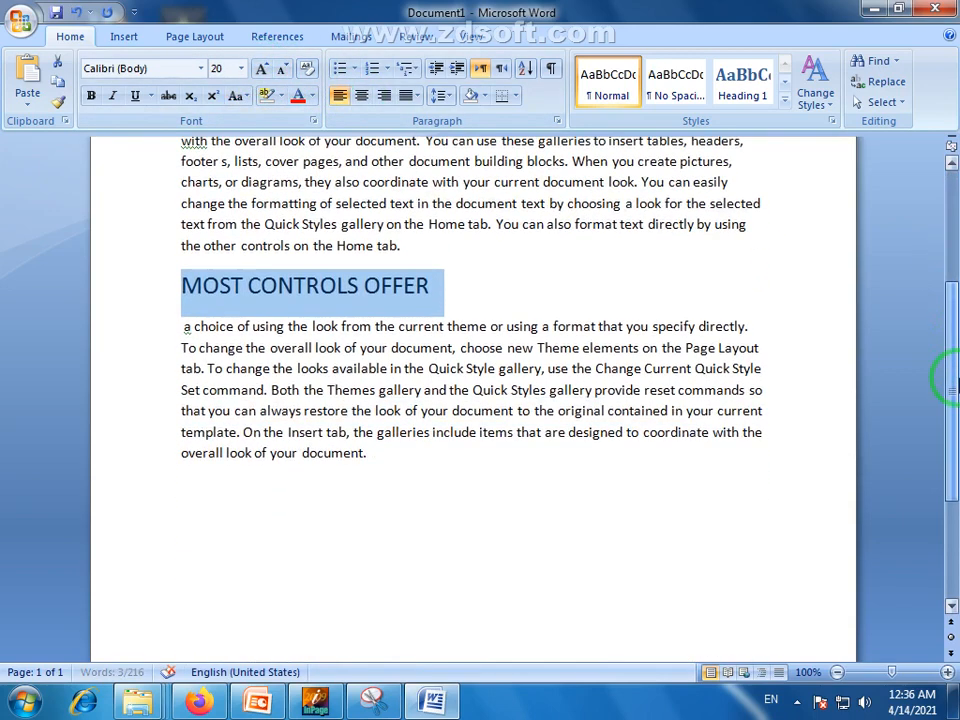
pyautogui.click(428, 284)
pyautogui.scroll(1, 950, 375)
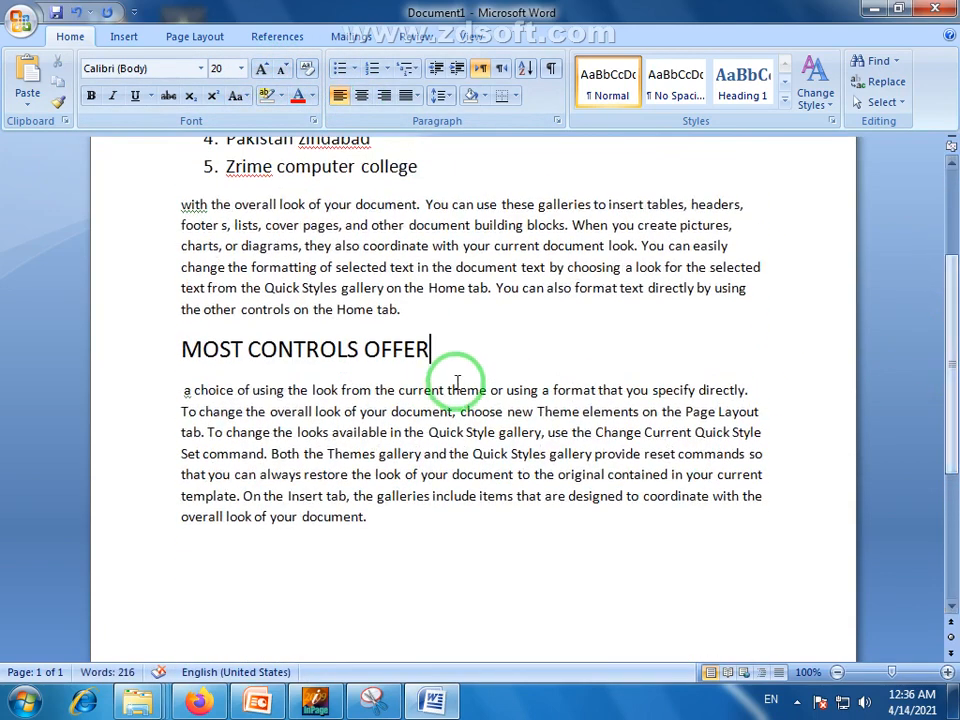
# Center the heading line "MOST CONTROLS OFFER" between the page margins.
pyautogui.moveTo(175, 349); pyautogui.dragTo(414, 351)
pyautogui.moveTo(178, 352); pyautogui.dragTo(301, 530)
pyautogui.click(301, 530)
pyautogui.moveTo(422, 357); pyautogui.dragTo(163, 343)
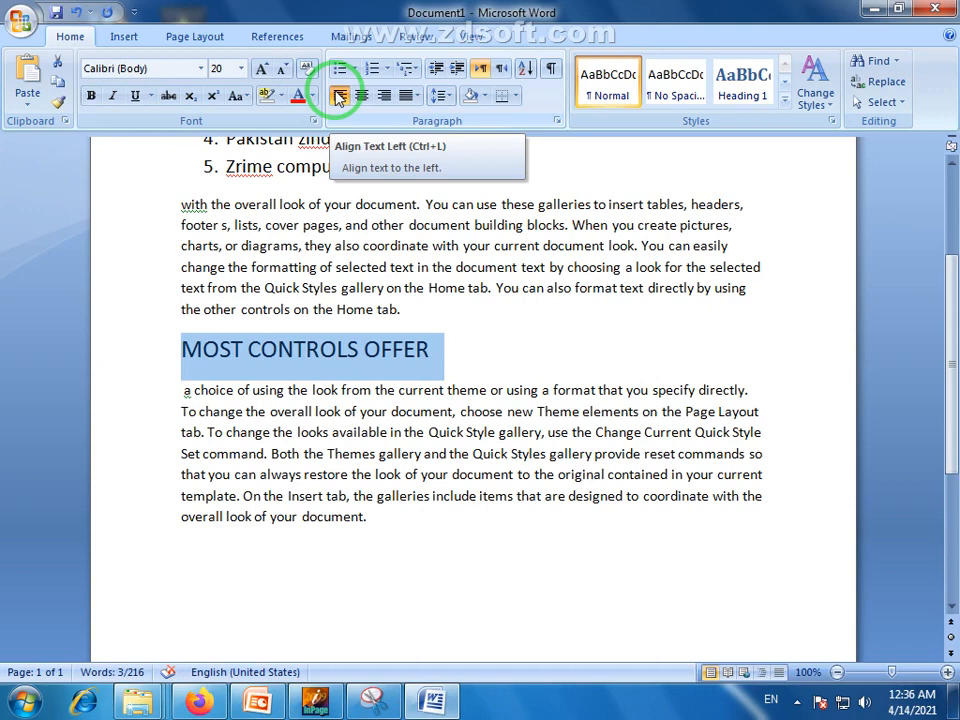
pyautogui.click(346, 352)
pyautogui.moveTo(430, 350); pyautogui.dragTo(217, 360)
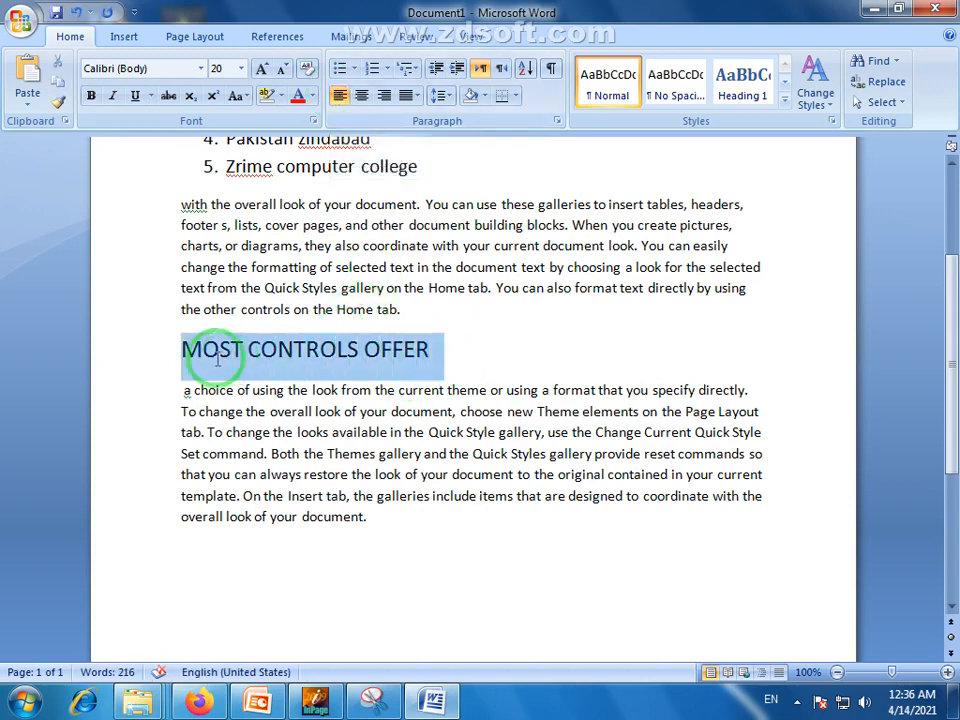
pyautogui.click(362, 95)
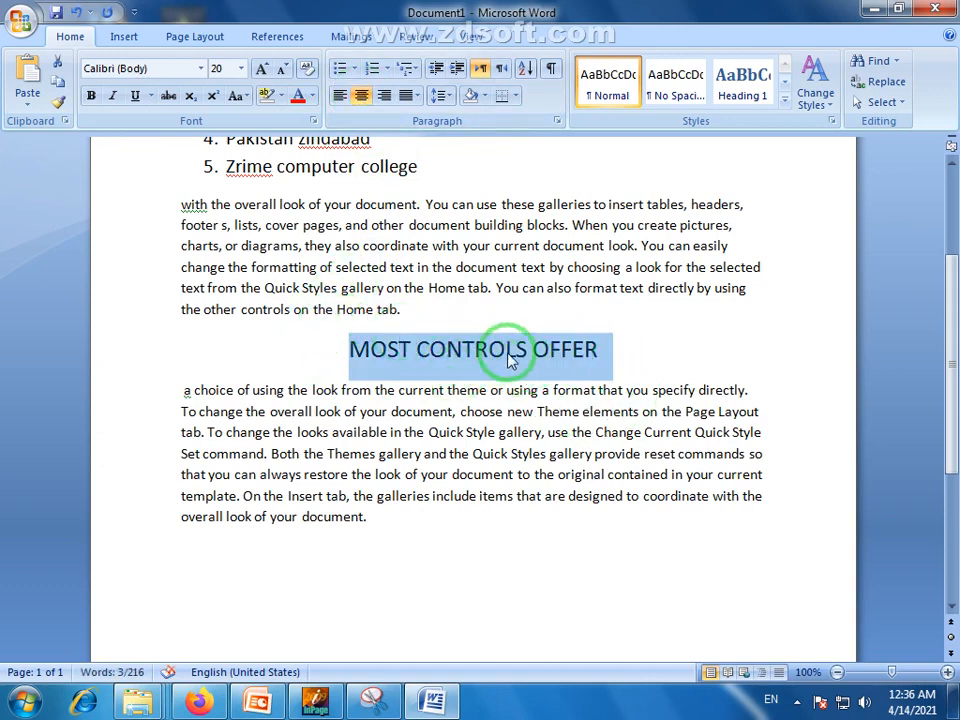
# Try right, center and left alignment on the heading "MOST CONTROLS OFFER" and return it to centered.
pyautogui.click(385, 96)
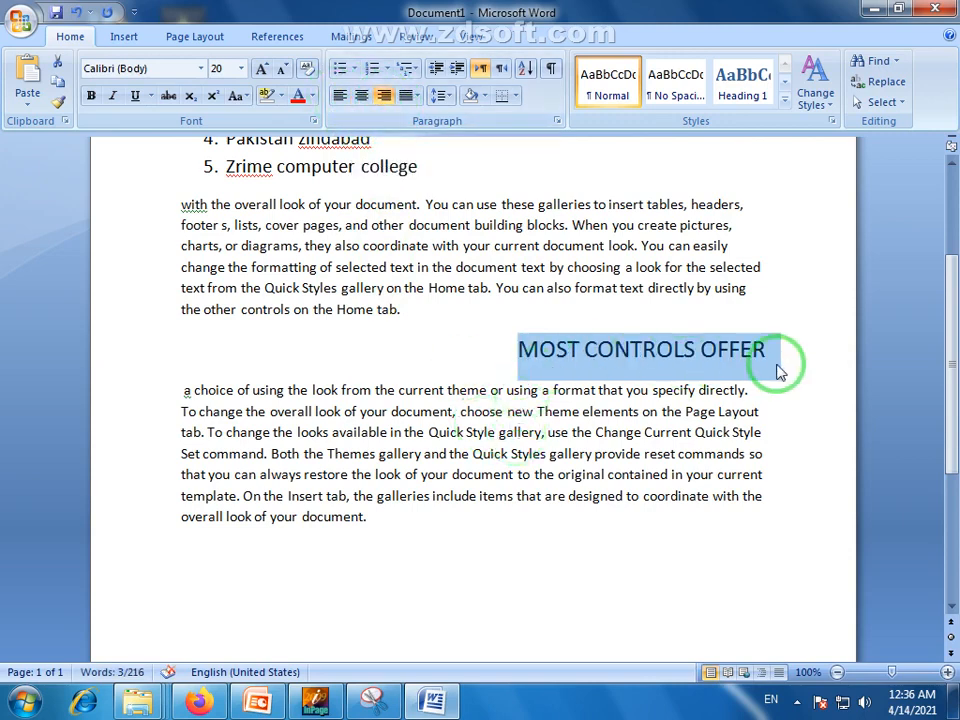
pyautogui.click(362, 97)
pyautogui.click(340, 97)
pyautogui.click(362, 96)
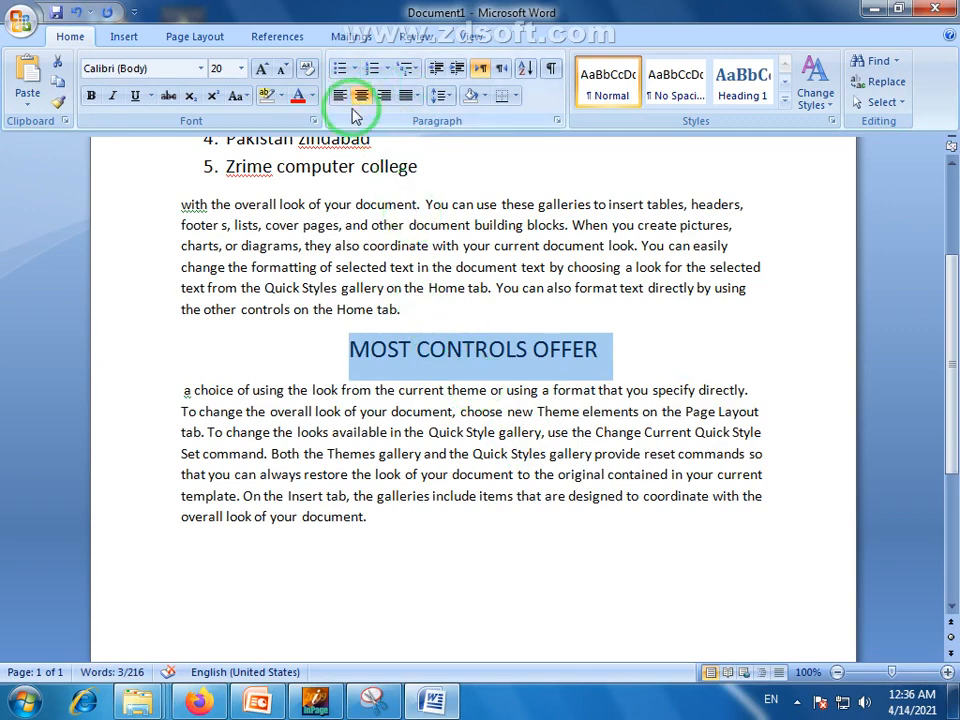
# Increase the font size of the heading and both body paragraphs by one step, with the body text at 14.
pyautogui.moveTo(426, 568); pyautogui.dragTo(225, 187)
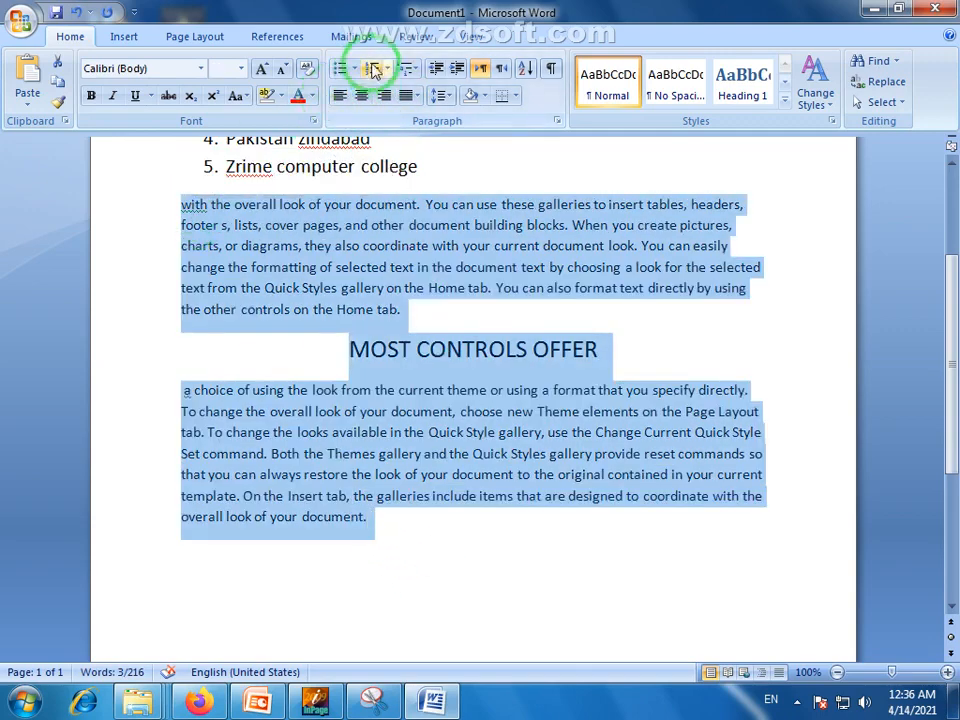
pyautogui.click(260, 72)
pyautogui.click(553, 377)
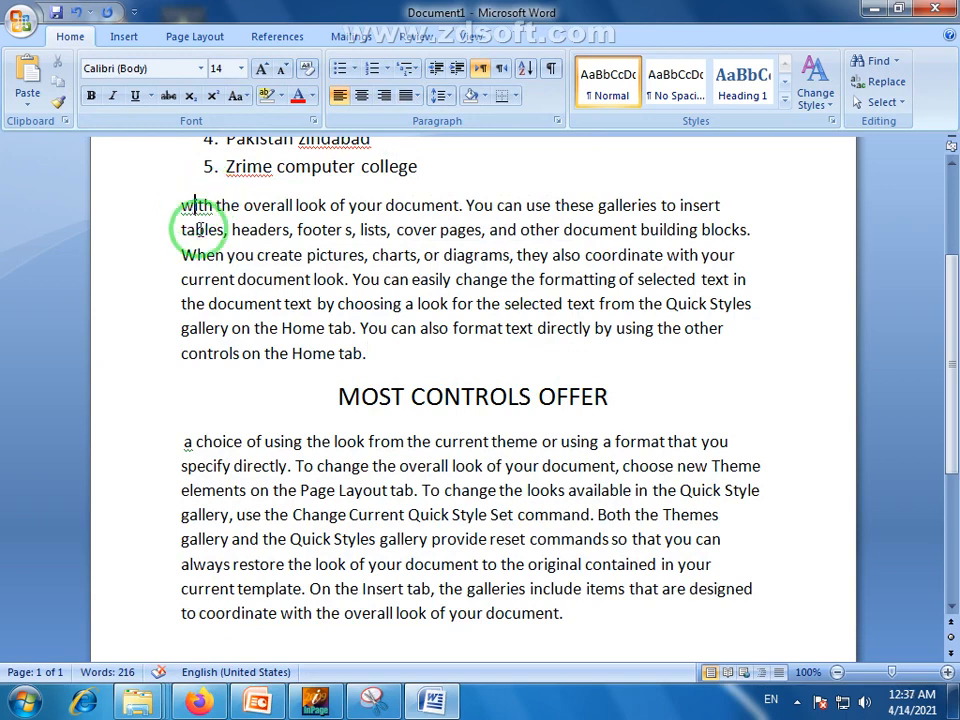
# Justify the paragraph starting "with the overall look of your document" using the standard Justify option, and reselect it.
pyautogui.moveTo(181, 205); pyautogui.dragTo(365, 354)
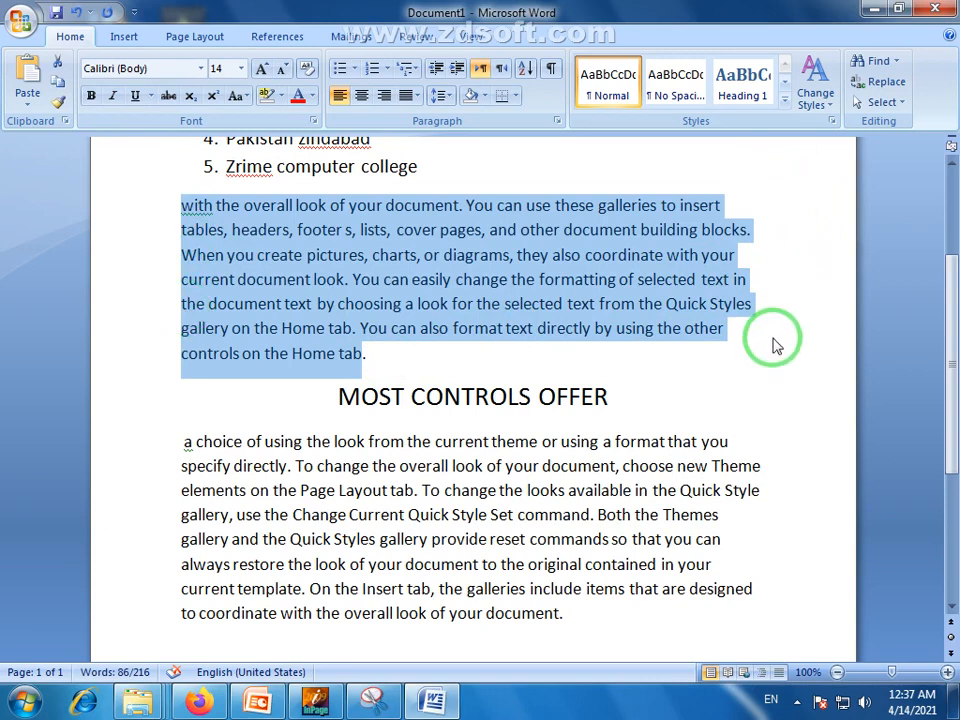
pyautogui.click(516, 278)
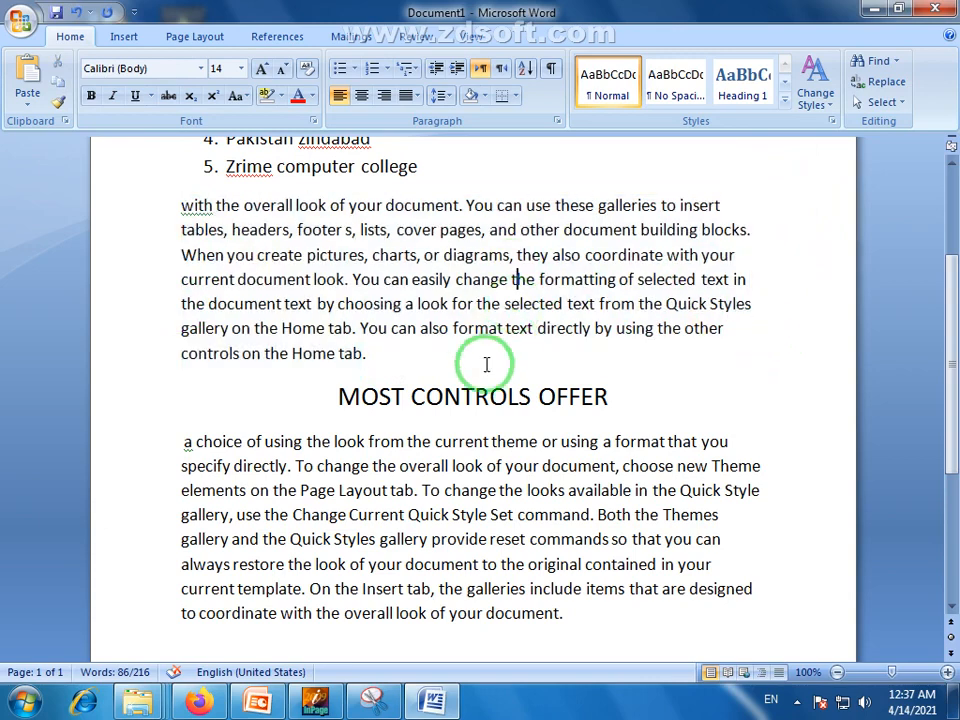
pyautogui.moveTo(369, 356); pyautogui.dragTo(182, 210)
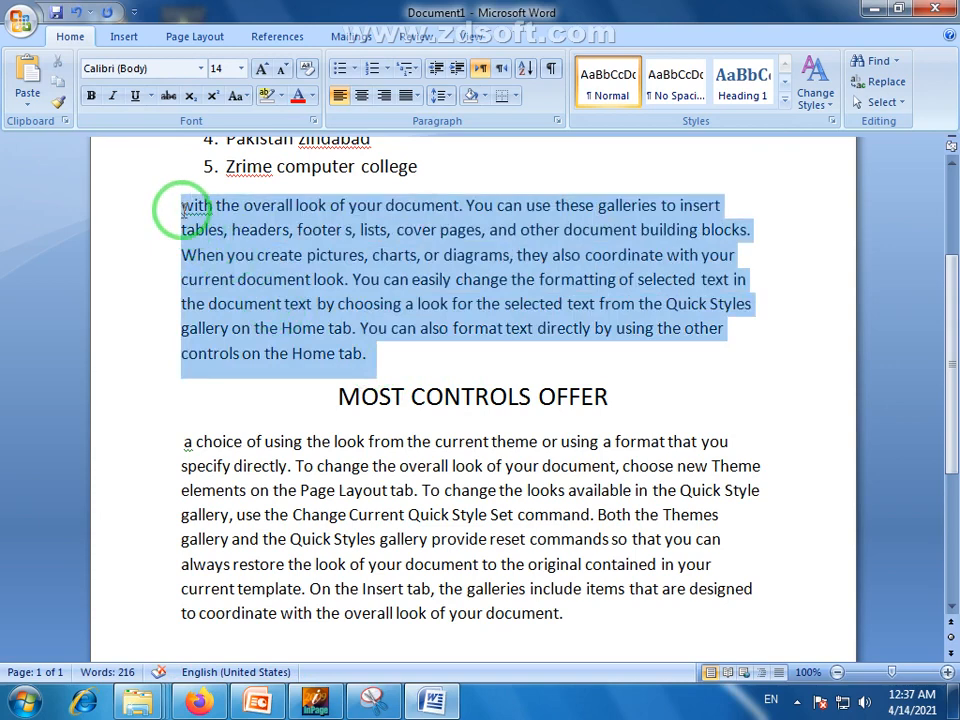
pyautogui.click(206, 257)
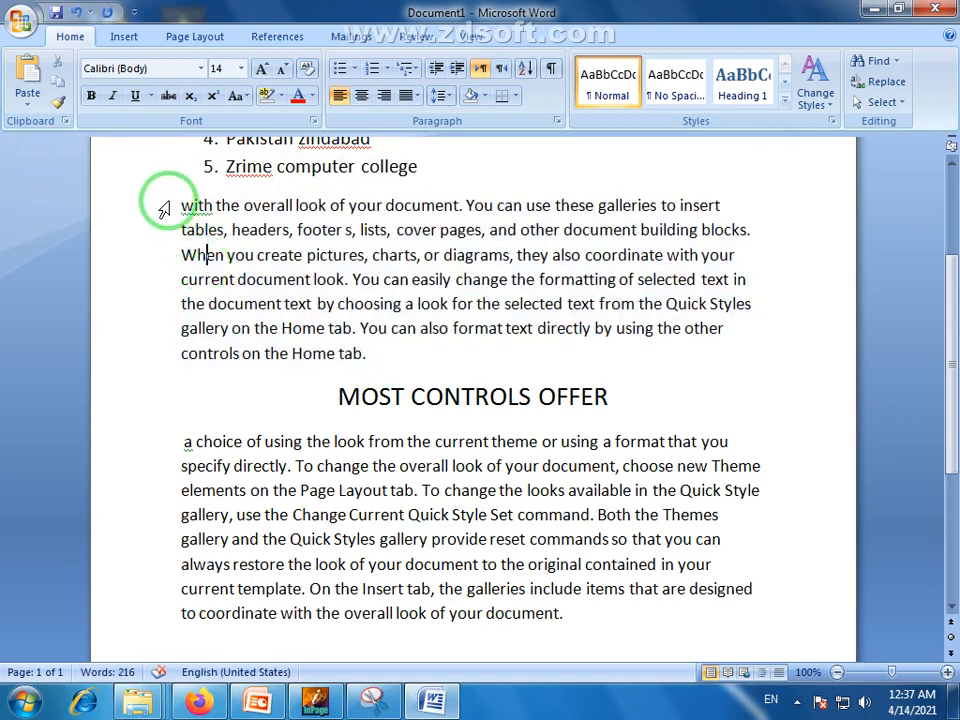
pyautogui.moveTo(181, 204); pyautogui.dragTo(389, 364)
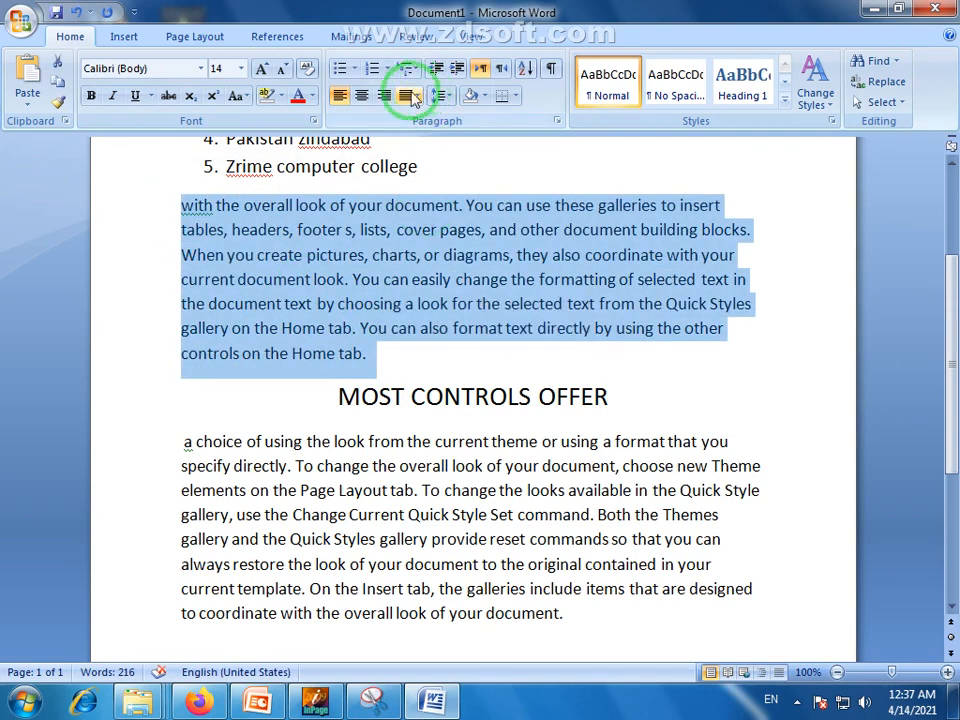
pyautogui.click(419, 95)
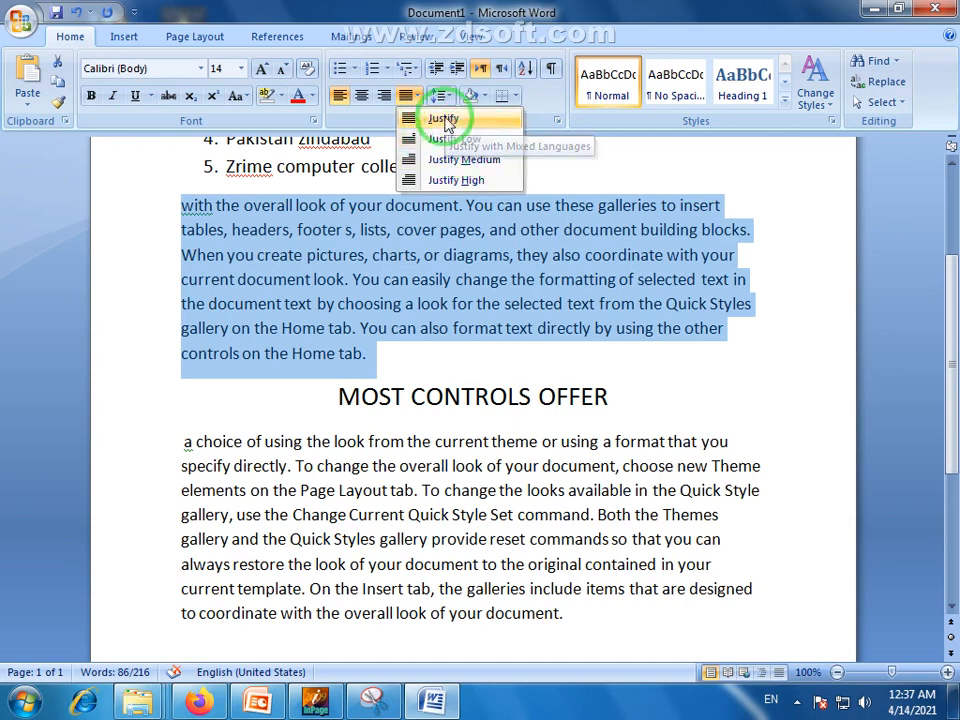
pyautogui.click(445, 122)
pyautogui.click(358, 342)
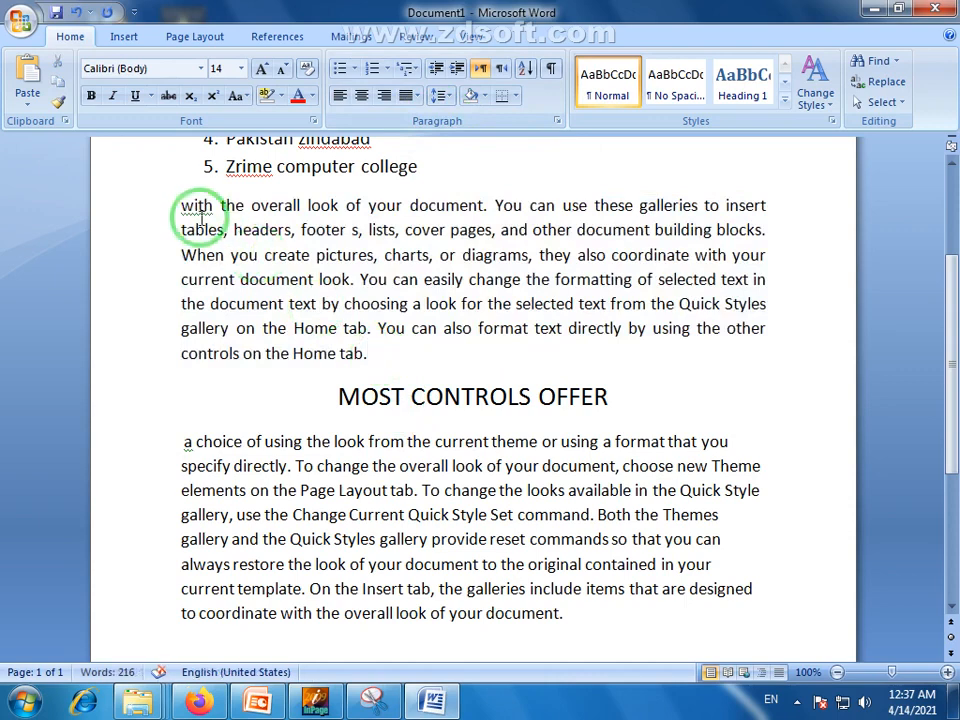
pyautogui.moveTo(181, 209); pyautogui.dragTo(380, 362)
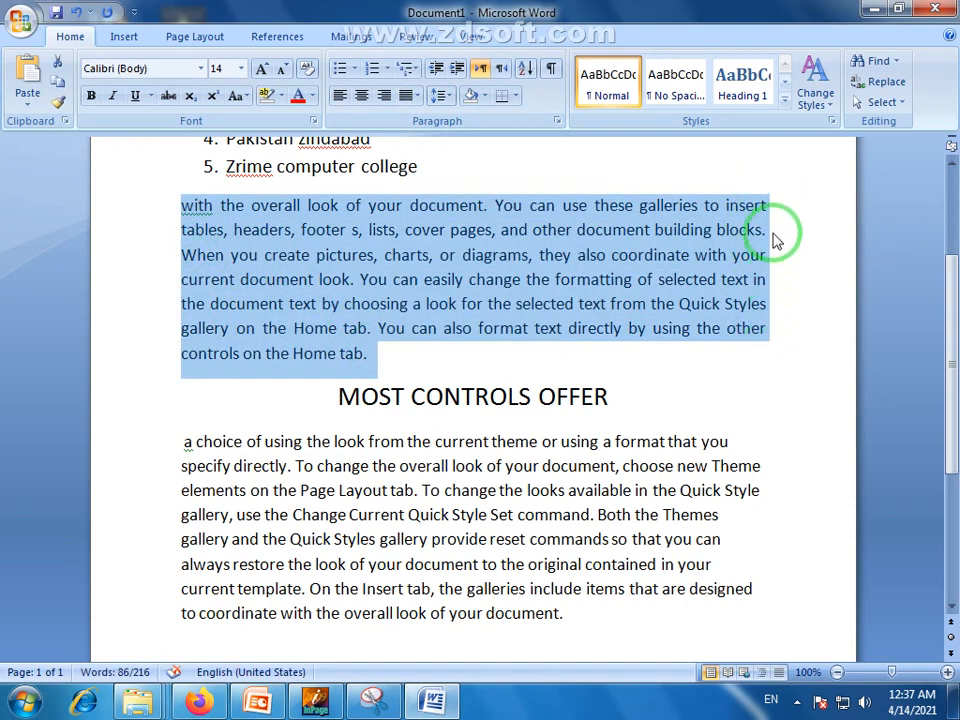
# Justify the last paragraph, below the heading "MOST CONTROLS OFFER".
pyautogui.moveTo(563, 613); pyautogui.dragTo(184, 446)
pyautogui.click(416, 95)
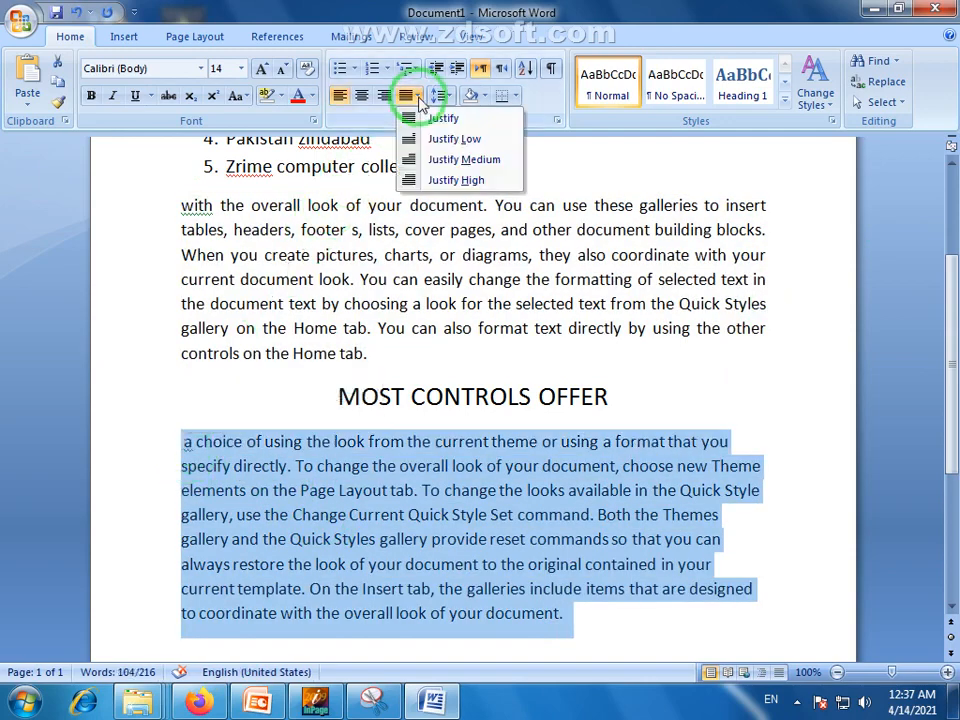
pyautogui.click(440, 114)
pyautogui.click(540, 564)
pyautogui.moveTo(957, 384); pyautogui.dragTo(957, 391)
pyautogui.moveTo(581, 594); pyautogui.dragTo(180, 425)
pyautogui.click(485, 474)
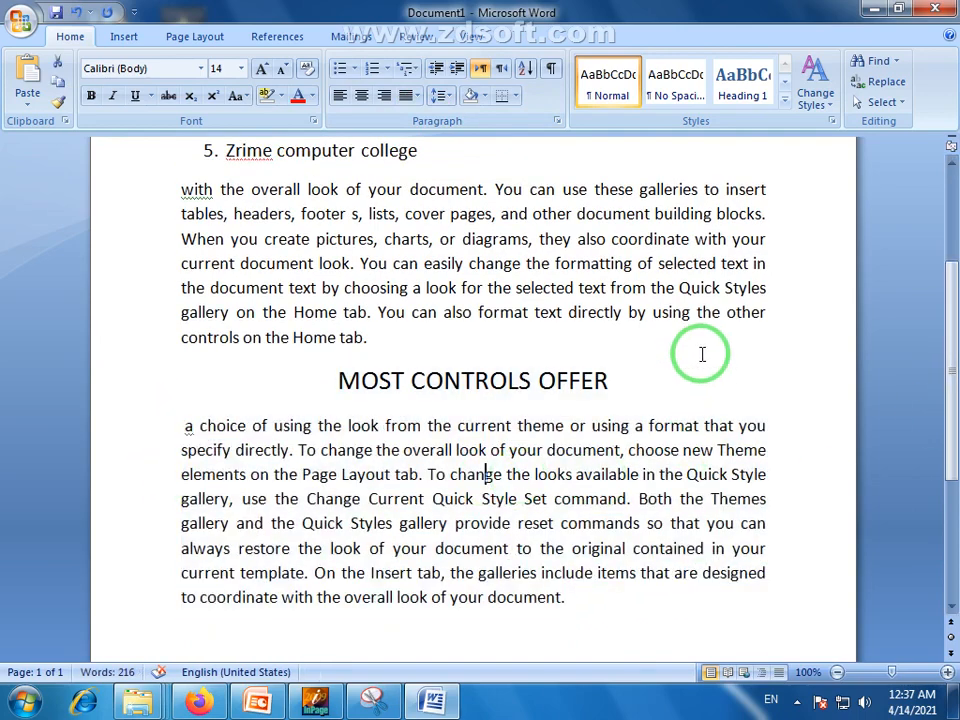
pyautogui.click(565, 287)
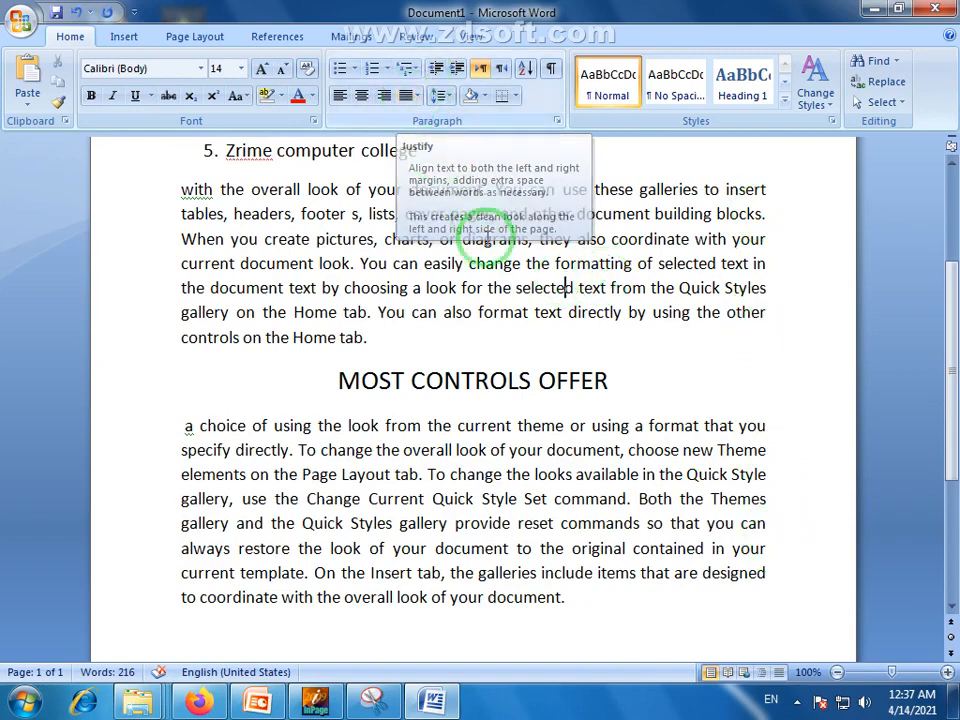
# Try line spacings of 1.5, 2.0 and 2.5 on the five-item numbered list, and set it back to 1.15.
pyautogui.moveTo(948, 368); pyautogui.dragTo(949, 242)
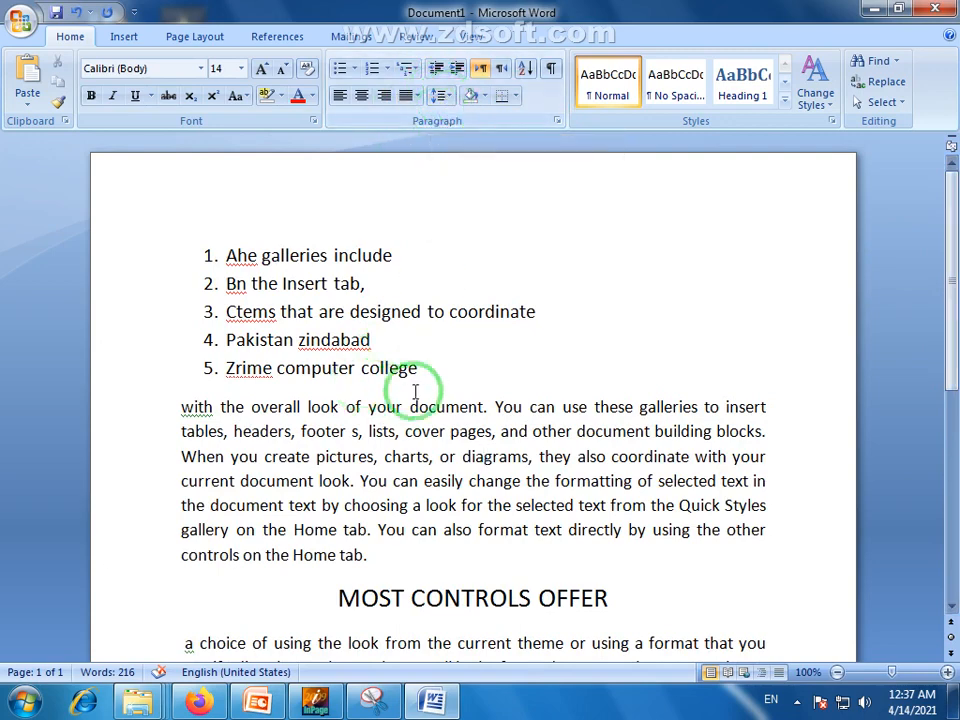
pyautogui.moveTo(422, 369); pyautogui.dragTo(203, 258)
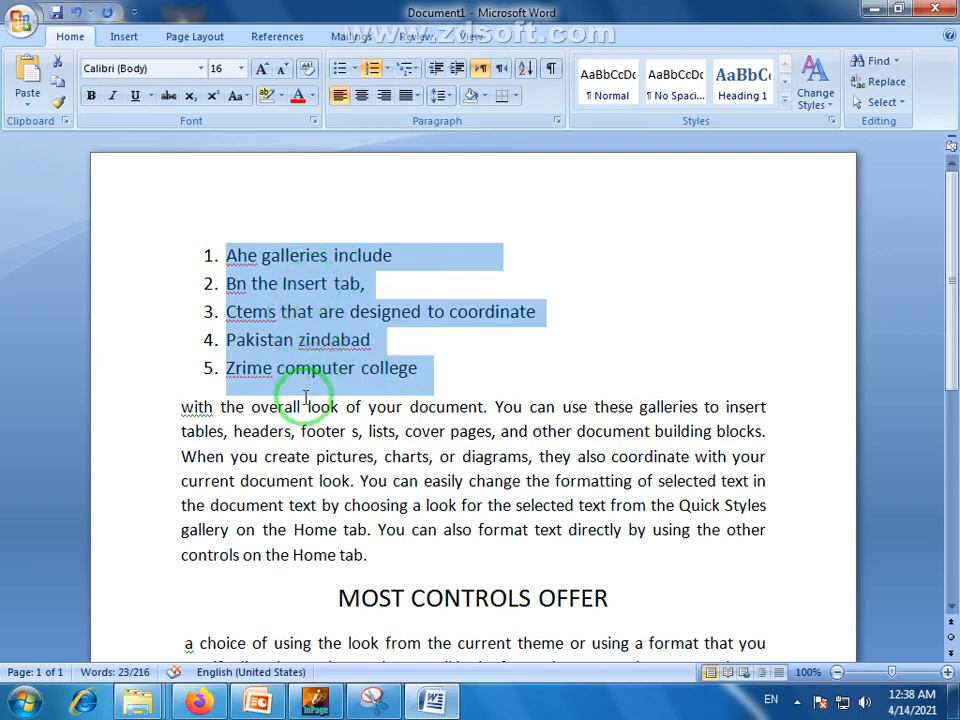
pyautogui.click(447, 100)
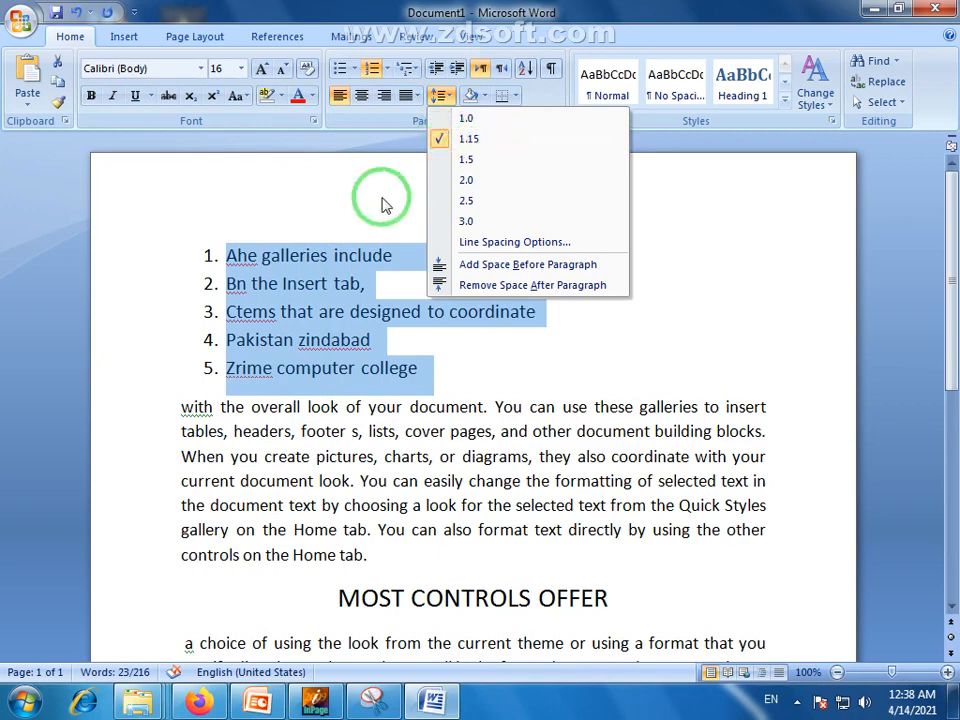
pyautogui.click(470, 162)
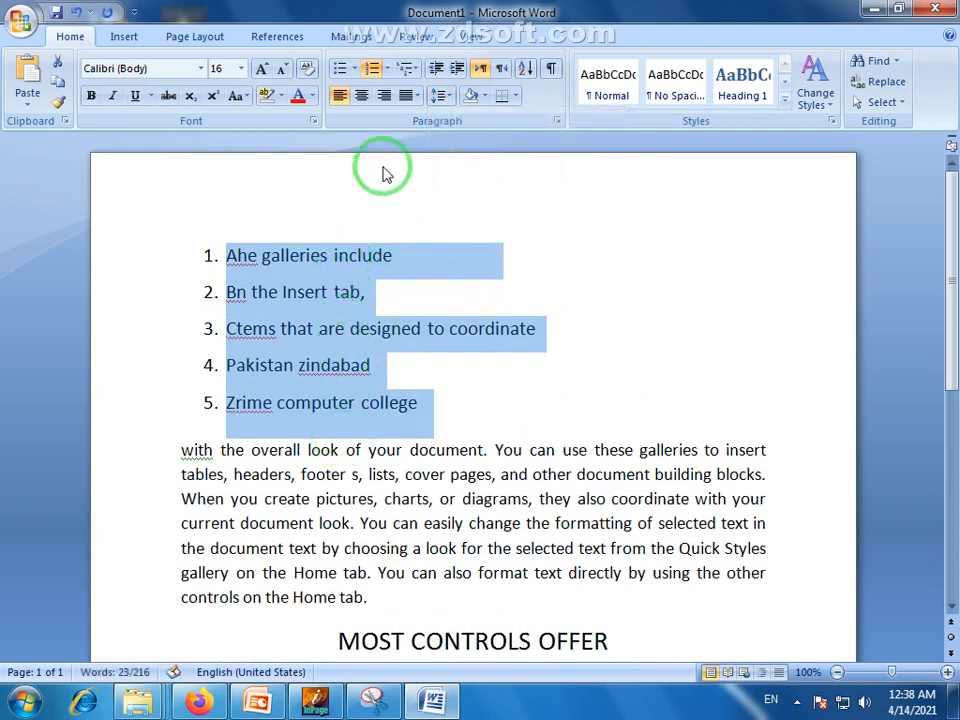
pyautogui.click(440, 100)
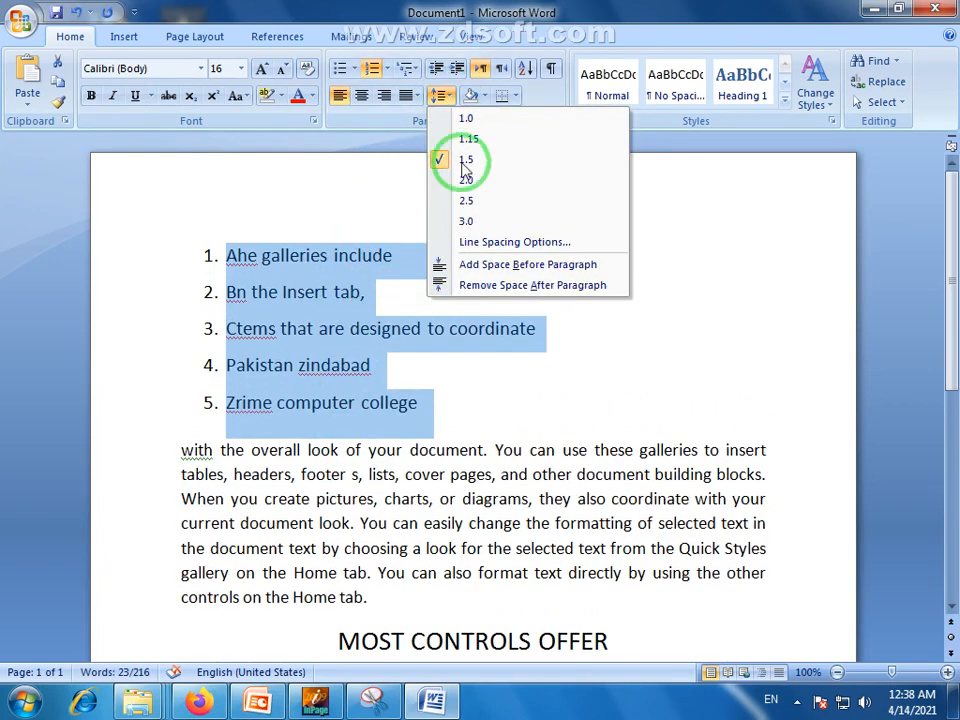
pyautogui.click(467, 183)
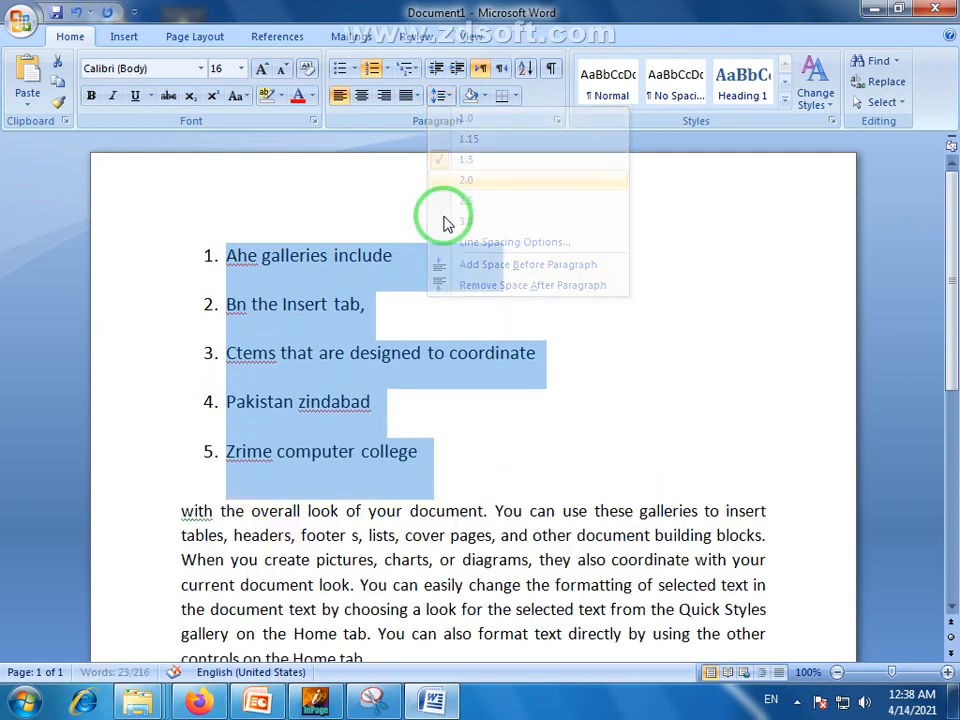
pyautogui.click(452, 98)
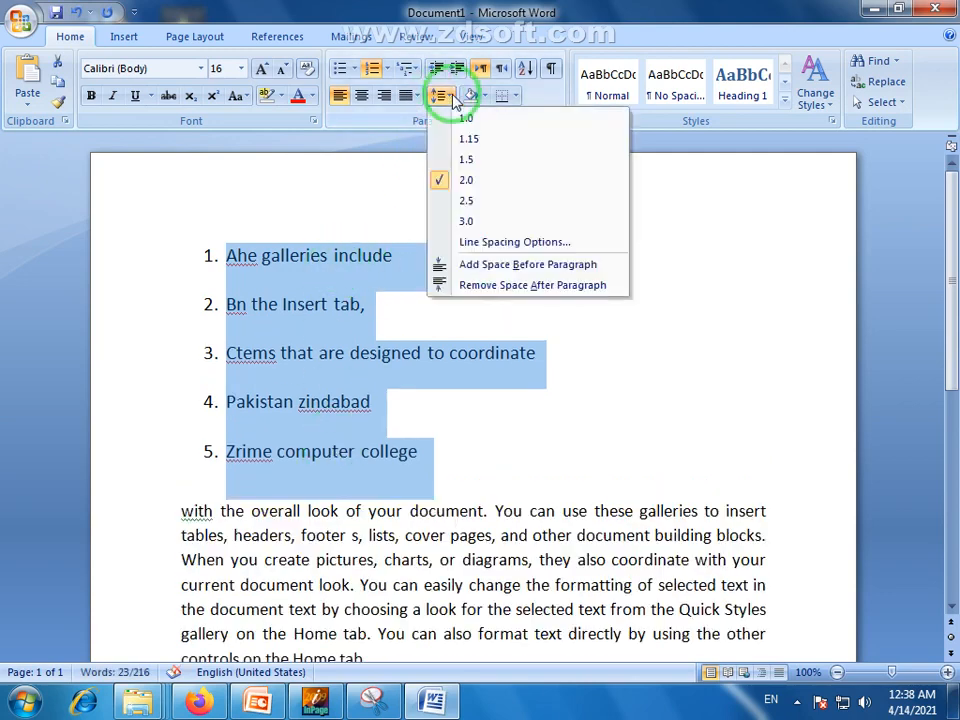
pyautogui.click(466, 203)
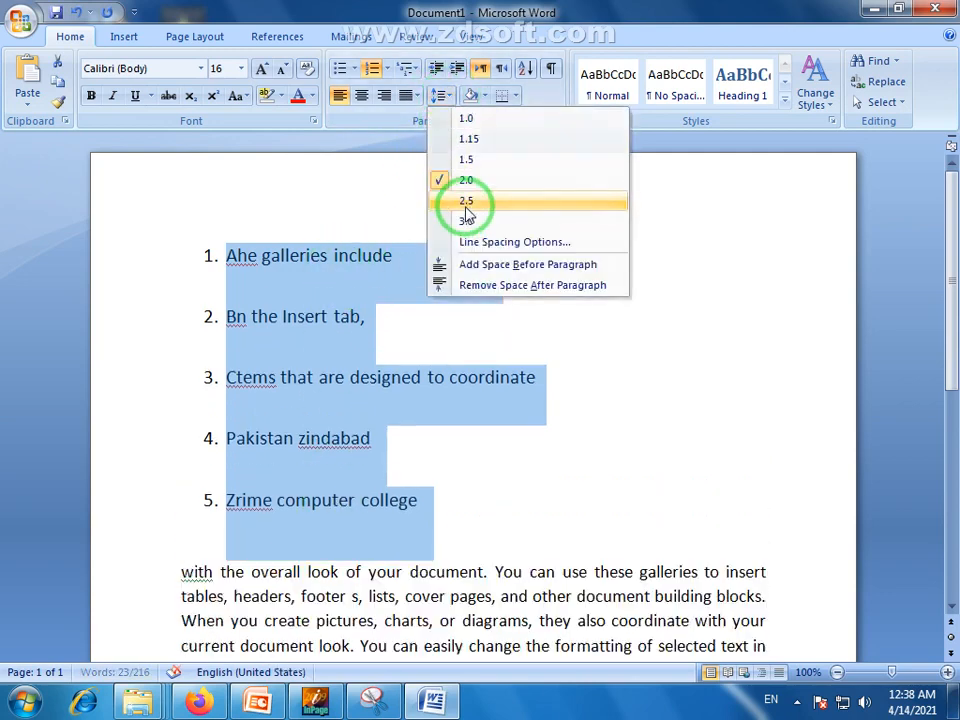
pyautogui.click(452, 98)
pyautogui.click(455, 141)
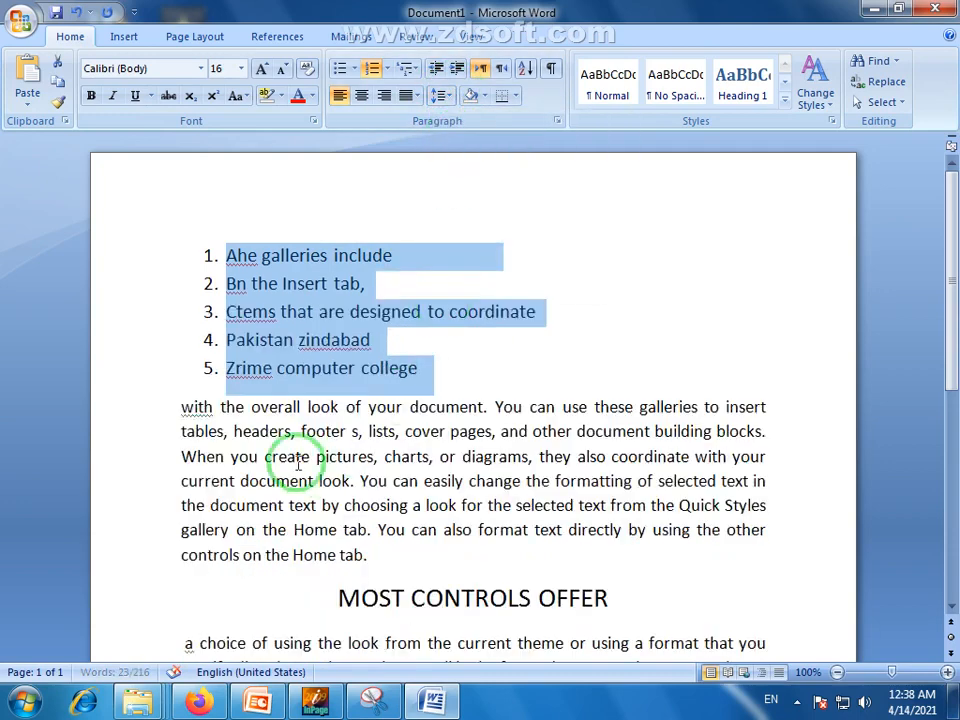
pyautogui.click(450, 97)
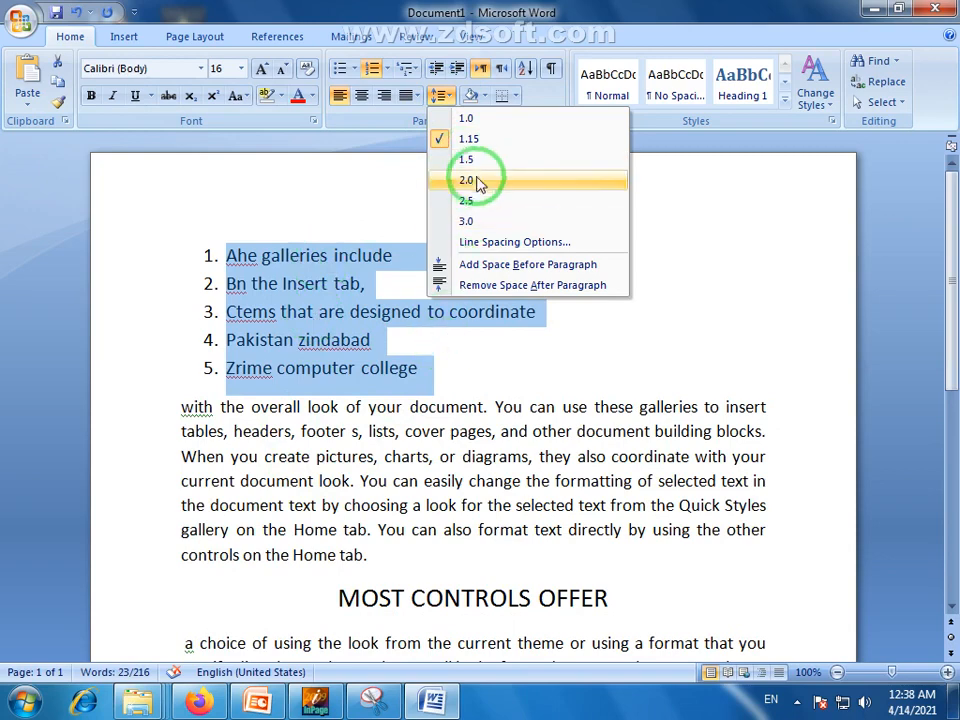
pyautogui.click(396, 512)
# Set the line spacing of the paragraph between the numbered list and the heading to 2.0.
pyautogui.moveTo(379, 557); pyautogui.dragTo(199, 422)
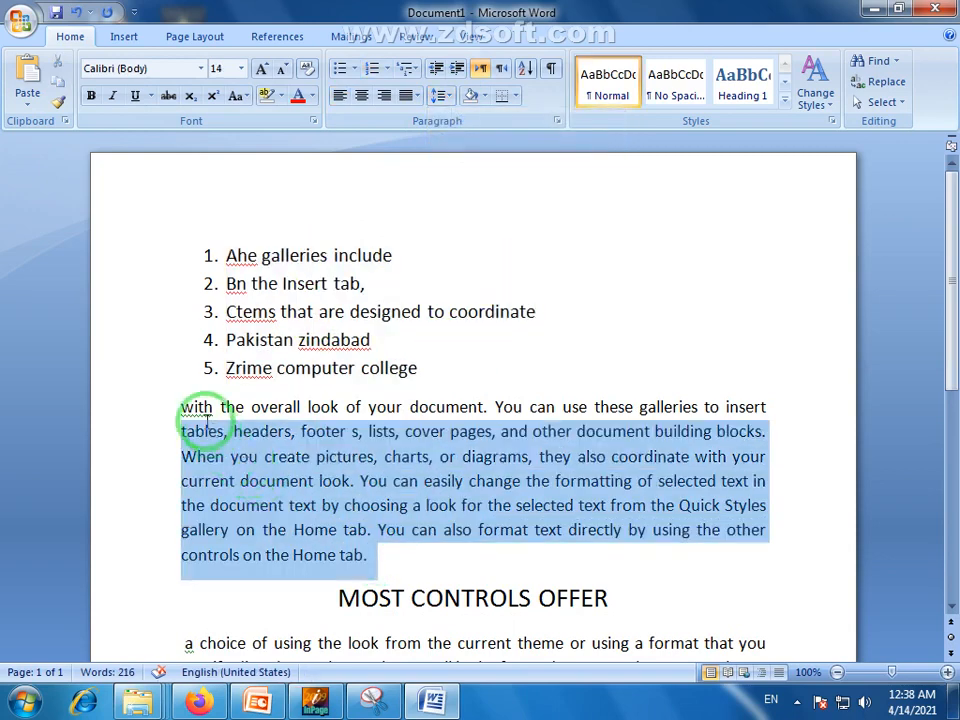
pyautogui.click(450, 100)
pyautogui.click(465, 180)
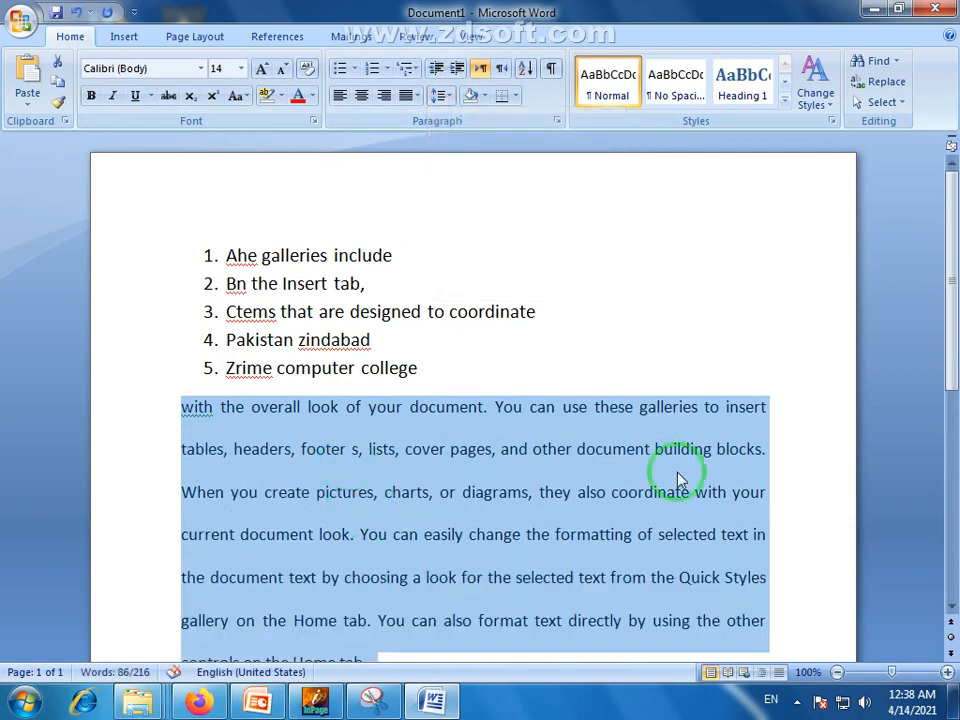
pyautogui.scroll(-3, 949, 313)
pyautogui.click(405, 450)
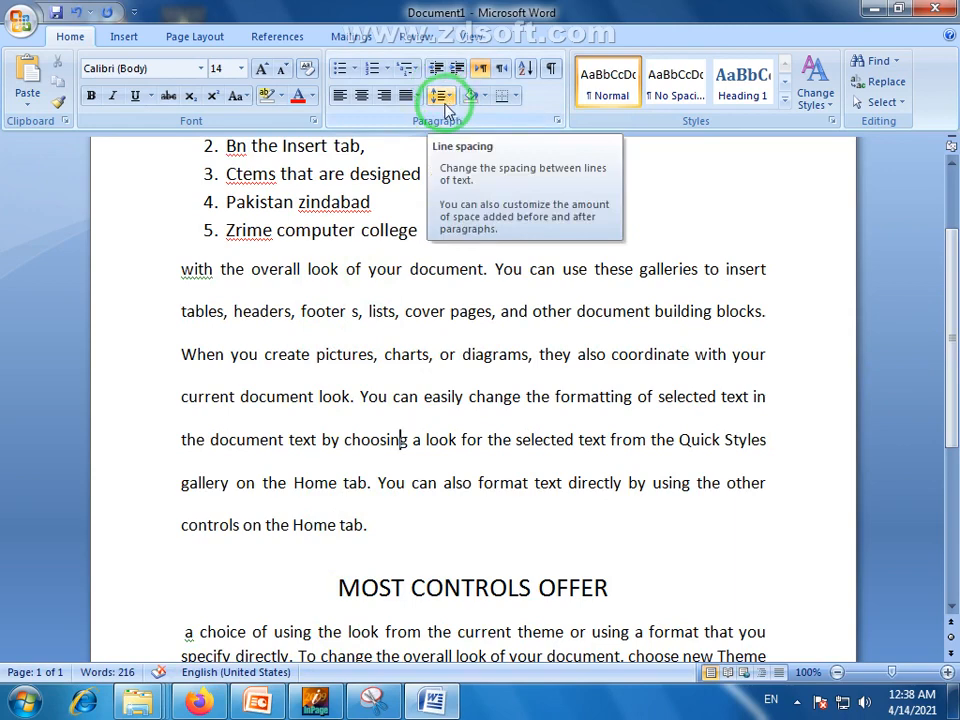
pyautogui.scroll(1, 943, 347)
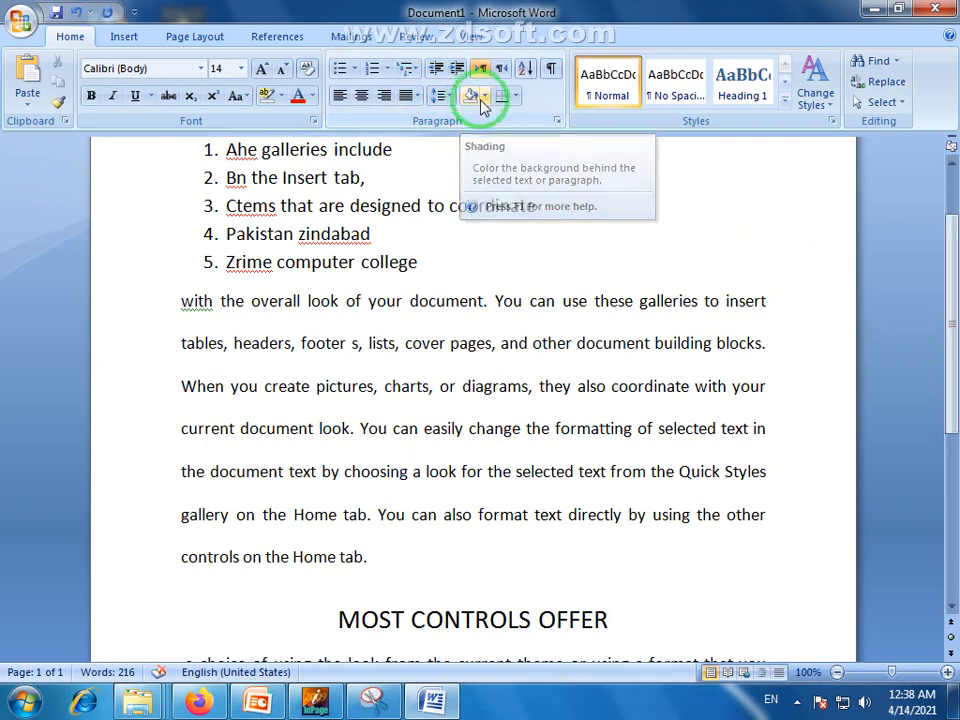
pyautogui.click(483, 97)
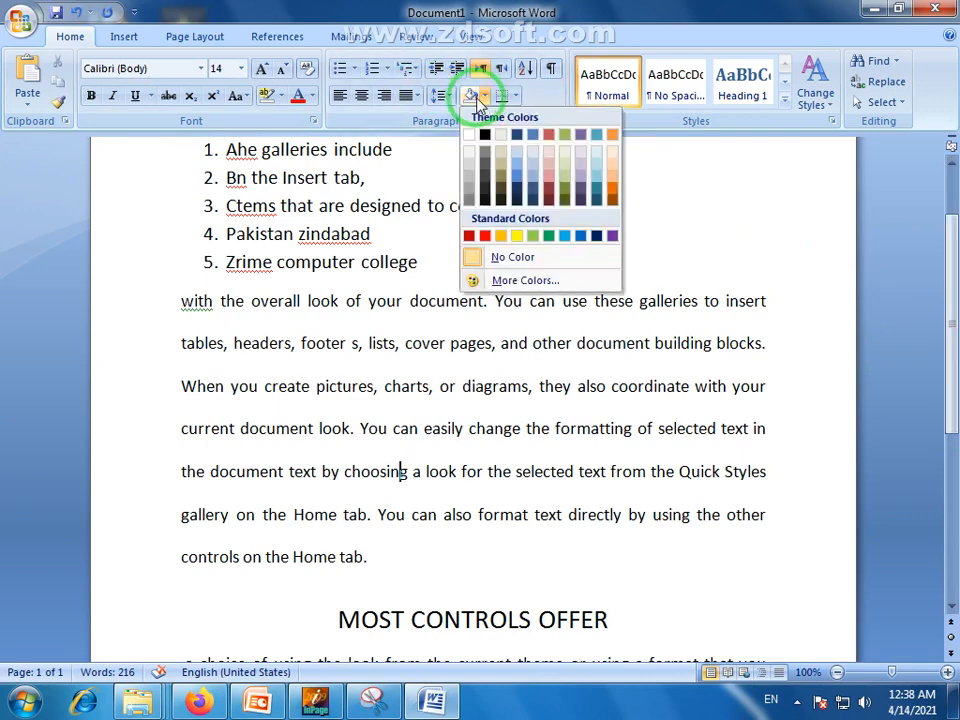
pyautogui.click(516, 11)
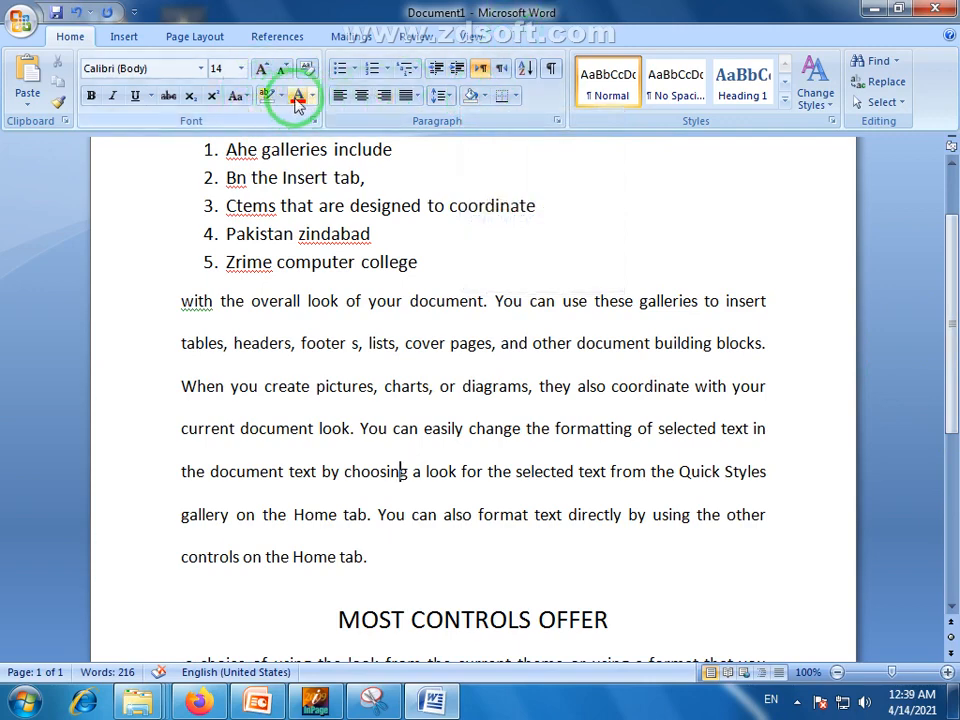
# Apply dark blue background shading to the heading "MOST CONTROLS OFFER".
pyautogui.moveTo(954, 338); pyautogui.dragTo(954, 381)
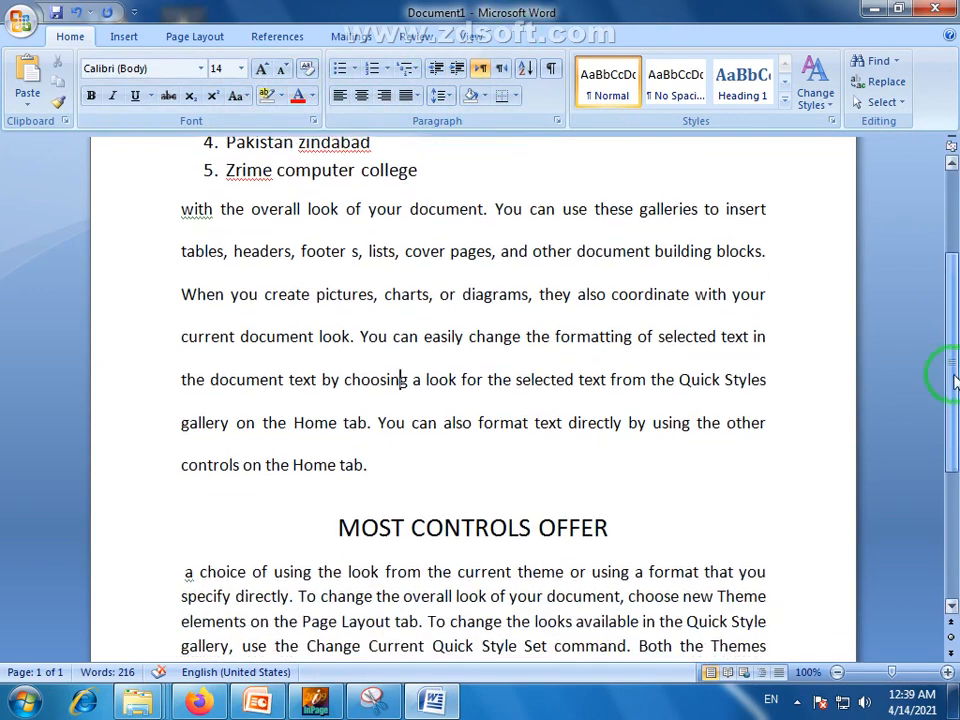
pyautogui.moveTo(617, 527); pyautogui.dragTo(370, 525)
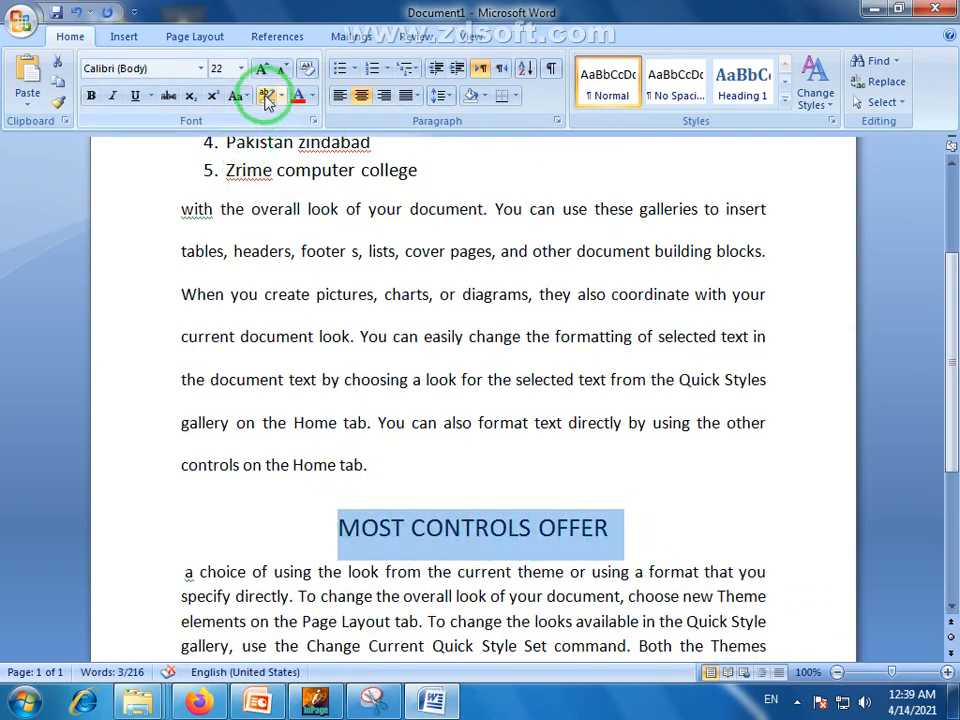
pyautogui.click(537, 529)
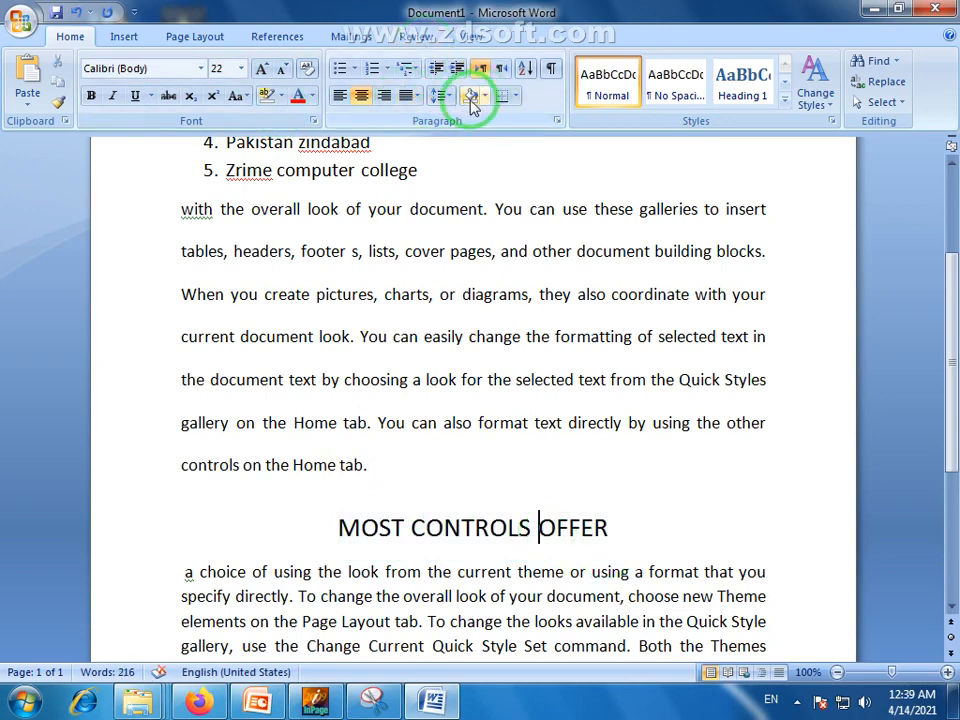
pyautogui.moveTo(615, 527); pyautogui.dragTo(388, 510)
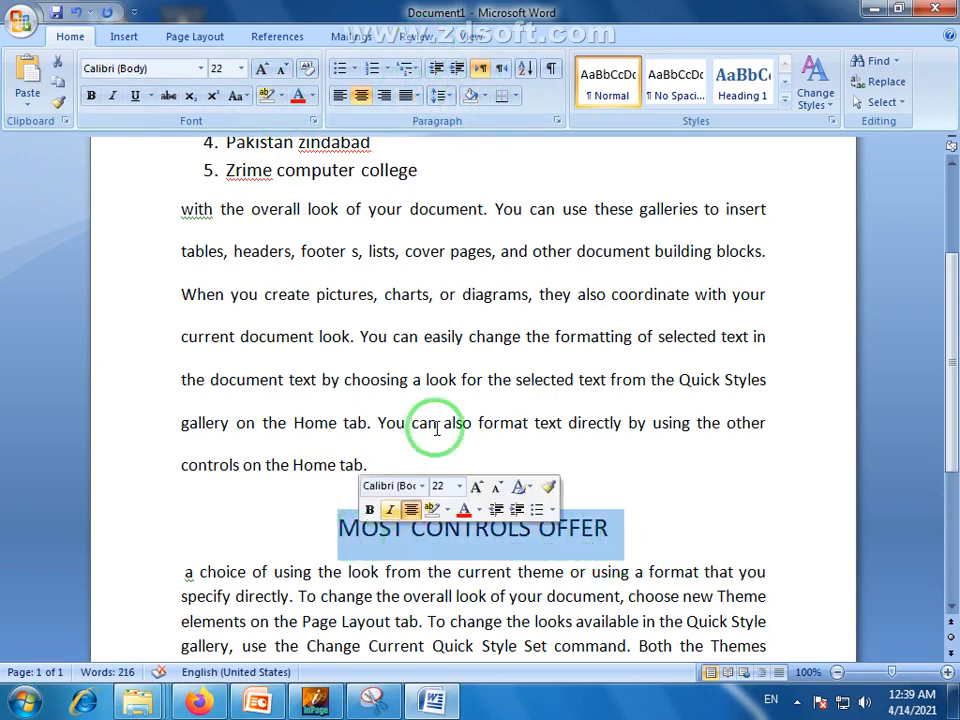
pyautogui.click(485, 96)
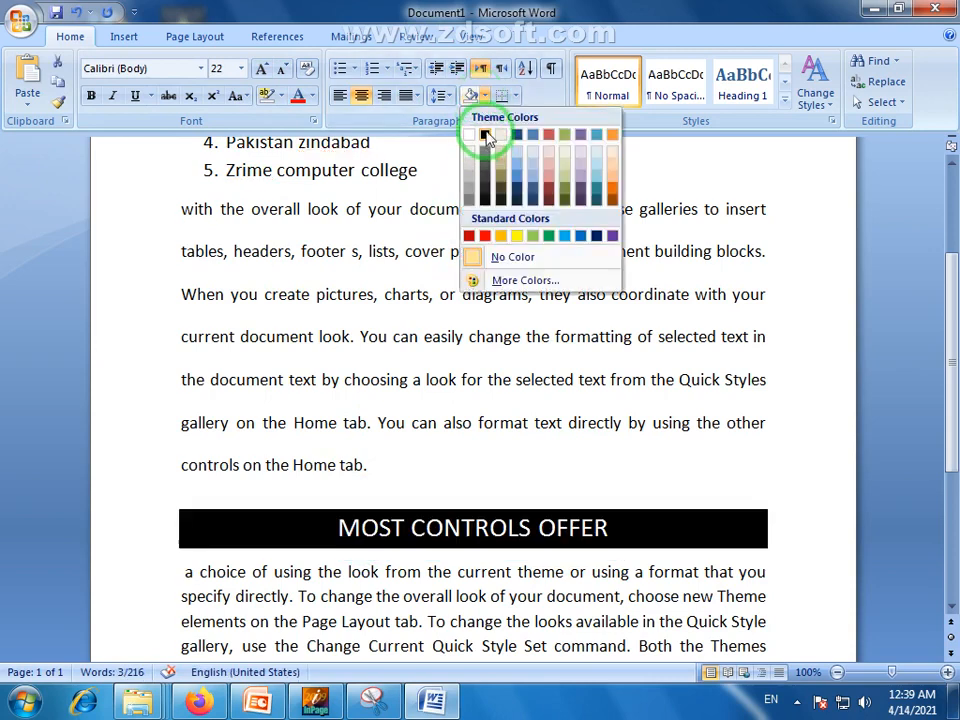
pyautogui.click(597, 237)
pyautogui.click(572, 527)
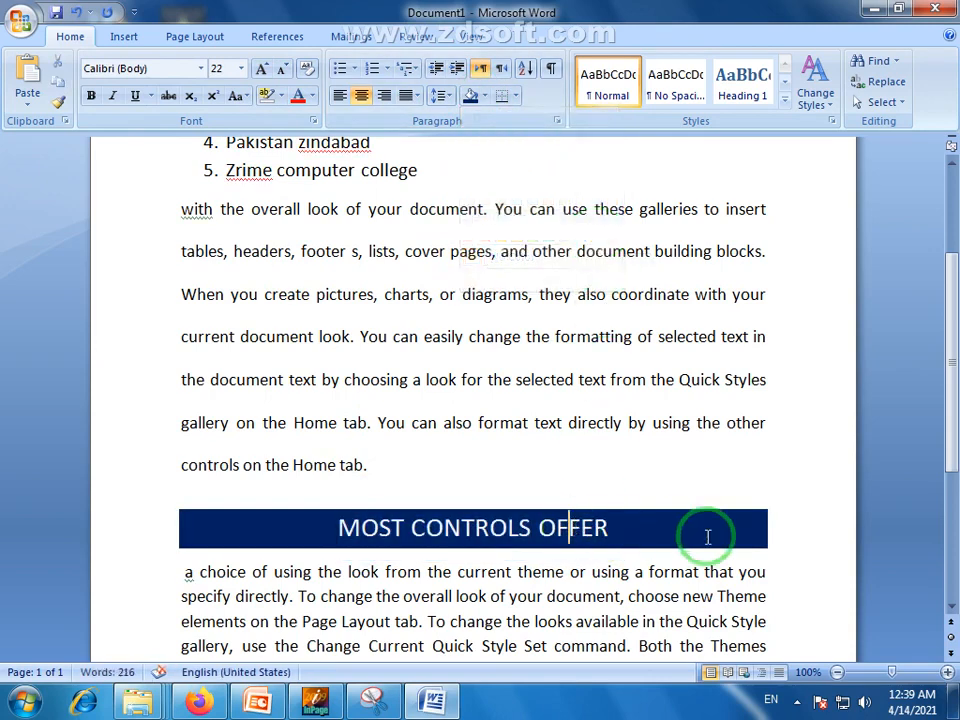
pyautogui.moveTo(774, 530); pyautogui.dragTo(271, 543)
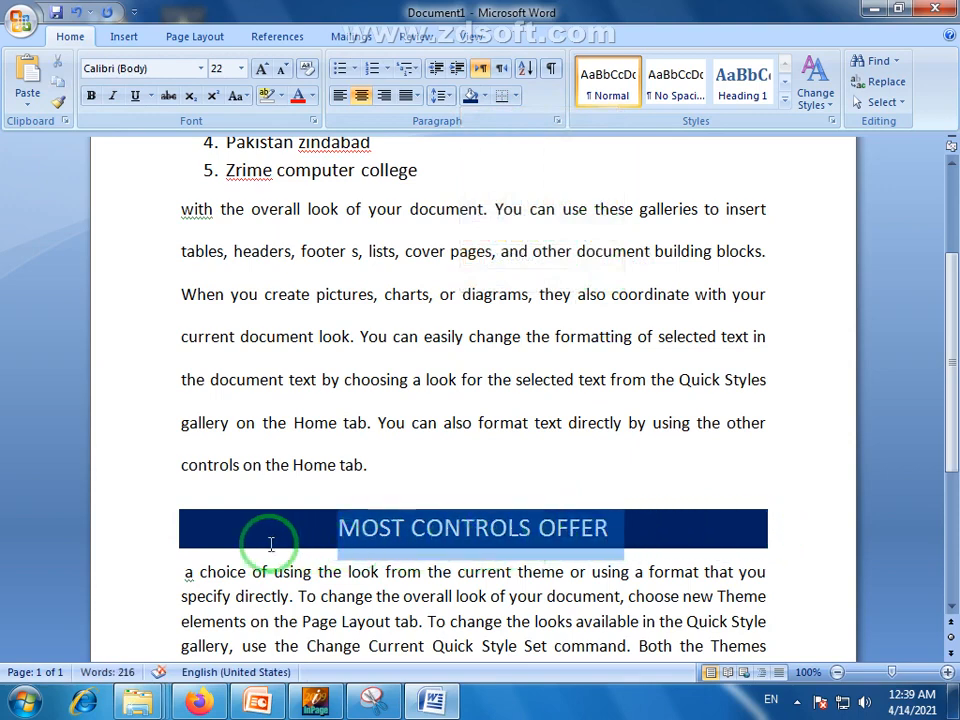
pyautogui.moveTo(612, 528); pyautogui.dragTo(350, 533)
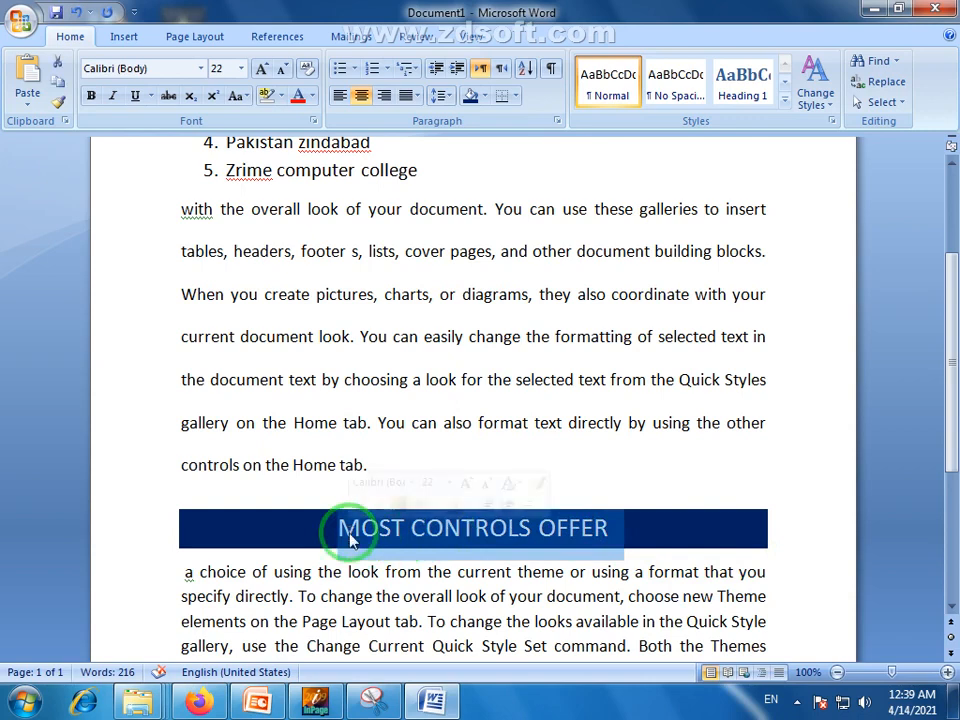
pyautogui.click(404, 531)
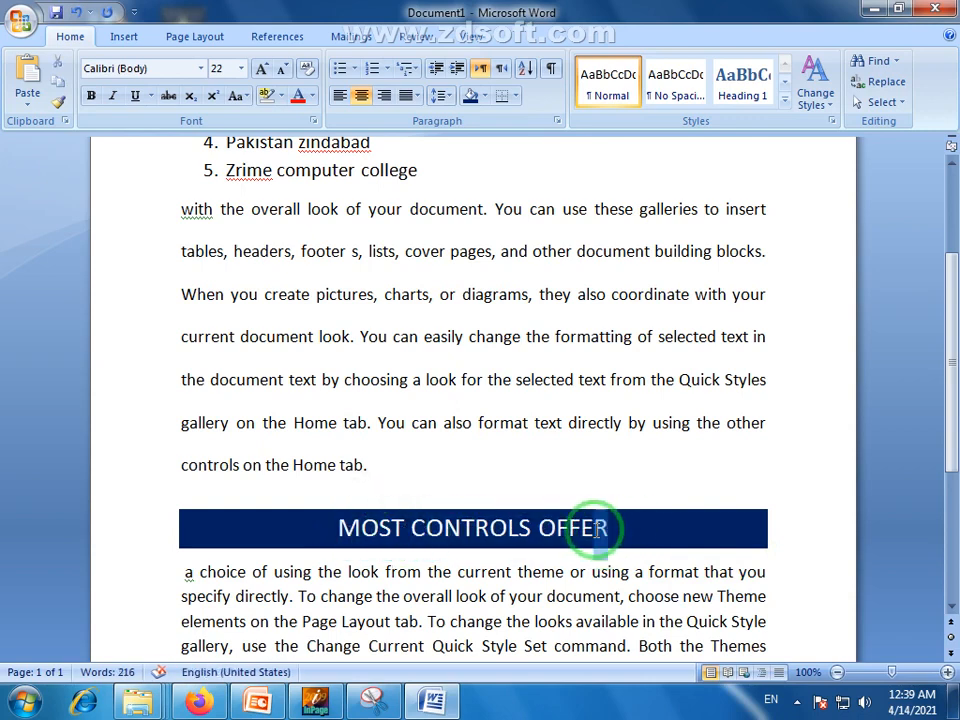
pyautogui.moveTo(603, 530); pyautogui.dragTo(380, 531)
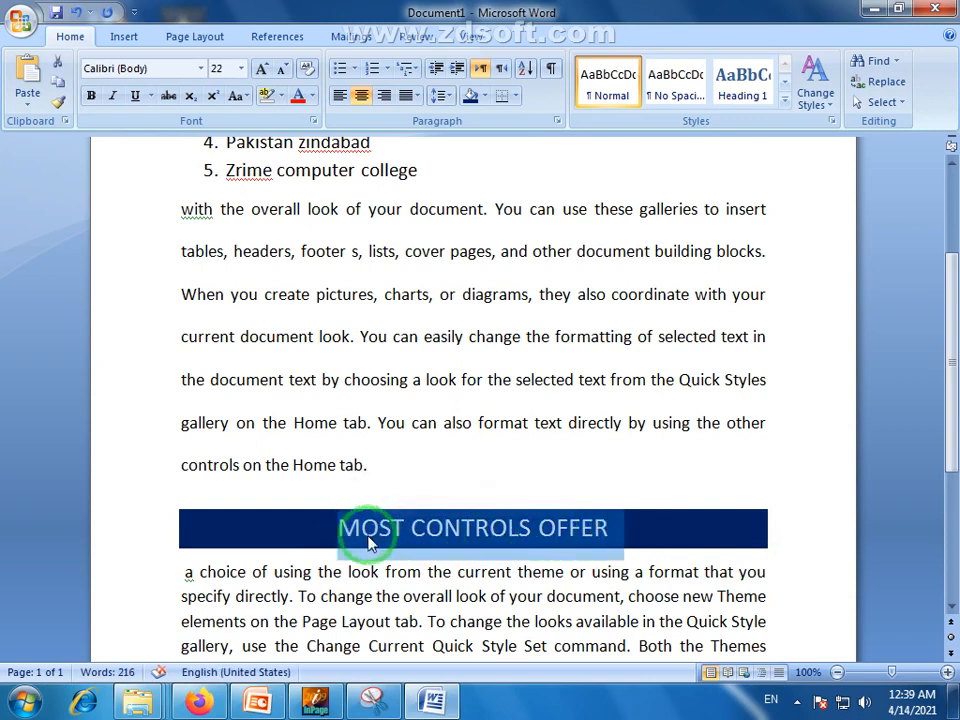
pyautogui.click(765, 535)
pyautogui.moveTo(745, 525); pyautogui.dragTo(345, 528)
pyautogui.click(406, 530)
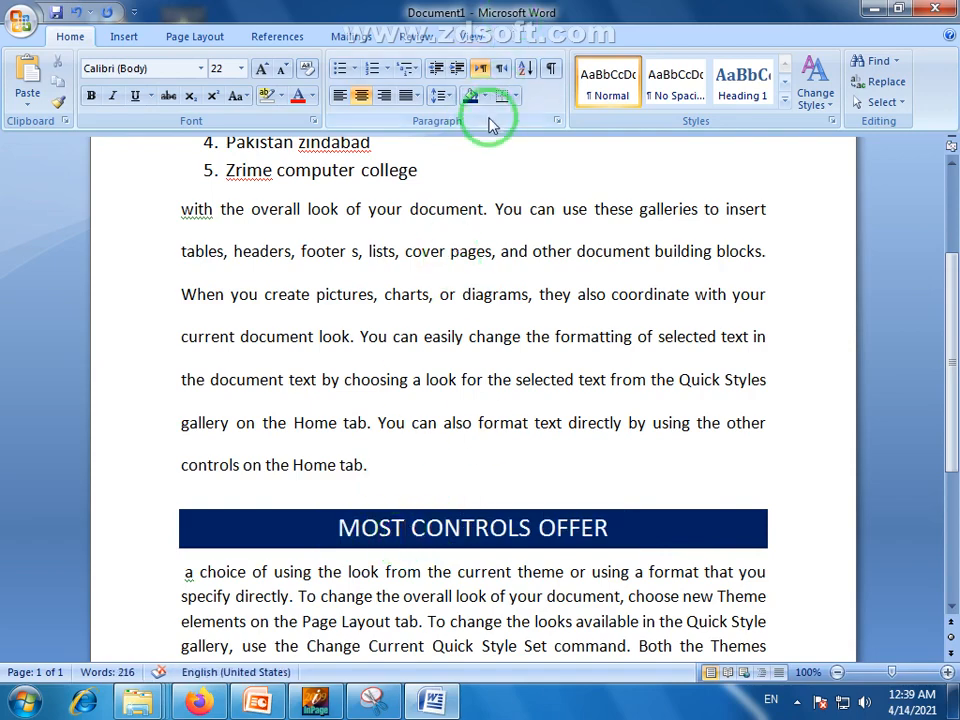
# Break the last paragraph after "to coordinate with" so that "the overall look of your document." starts its own paragraph.
pyautogui.moveTo(953, 350); pyautogui.dragTo(921, 482)
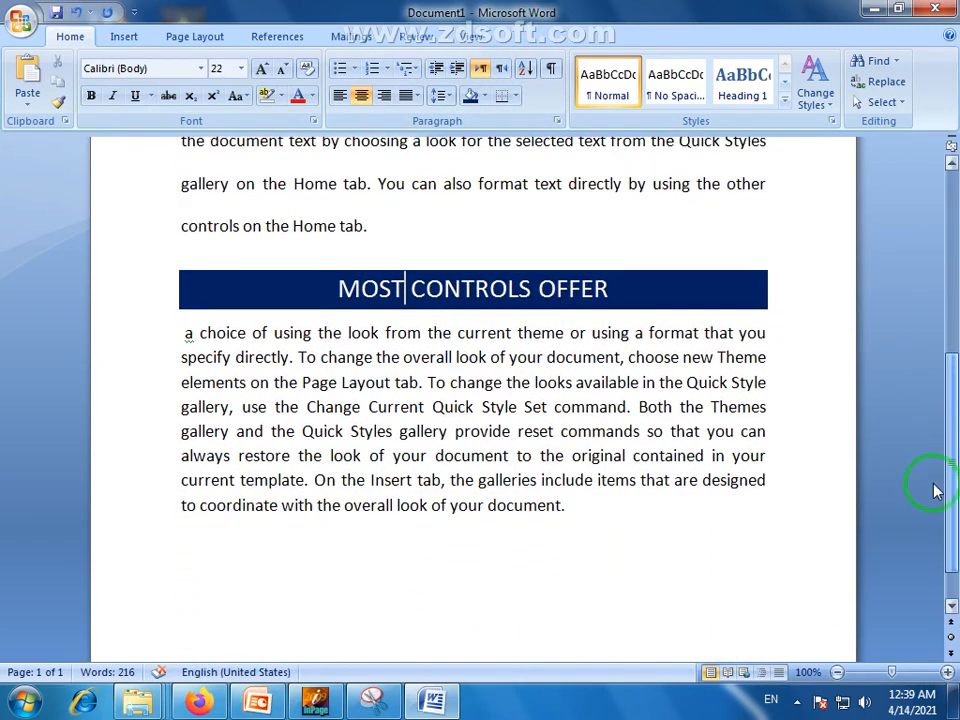
pyautogui.click(312, 507)
pyautogui.press('Return')
# Change the new last line, "the overall look of your document.", to uppercase and center it.
pyautogui.moveTo(456, 559); pyautogui.dragTo(120, 534)
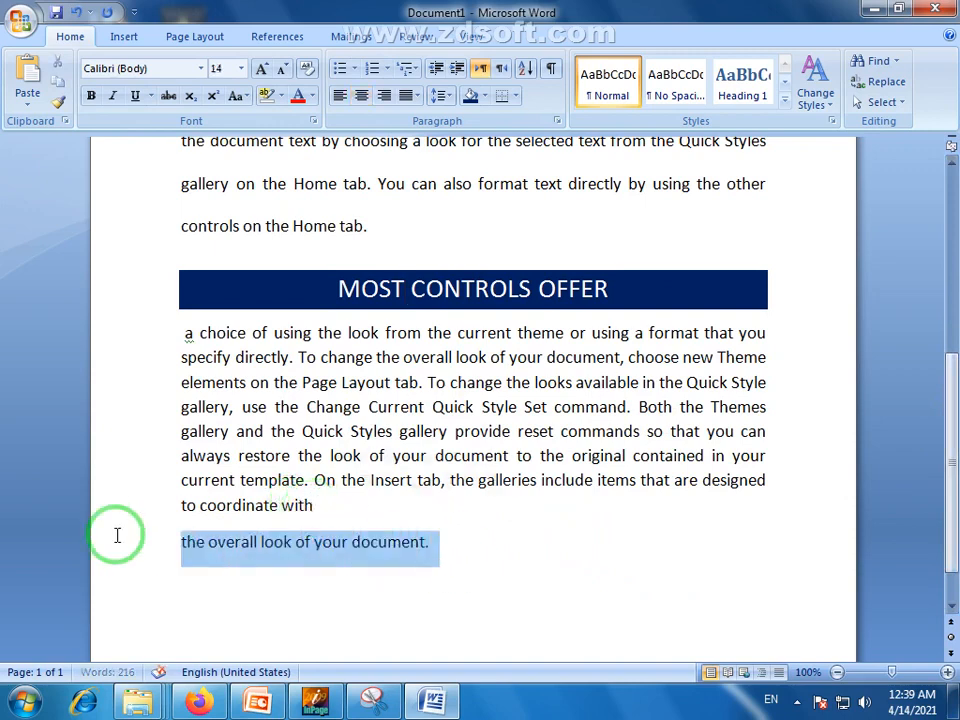
pyautogui.click(238, 96)
pyautogui.click(258, 164)
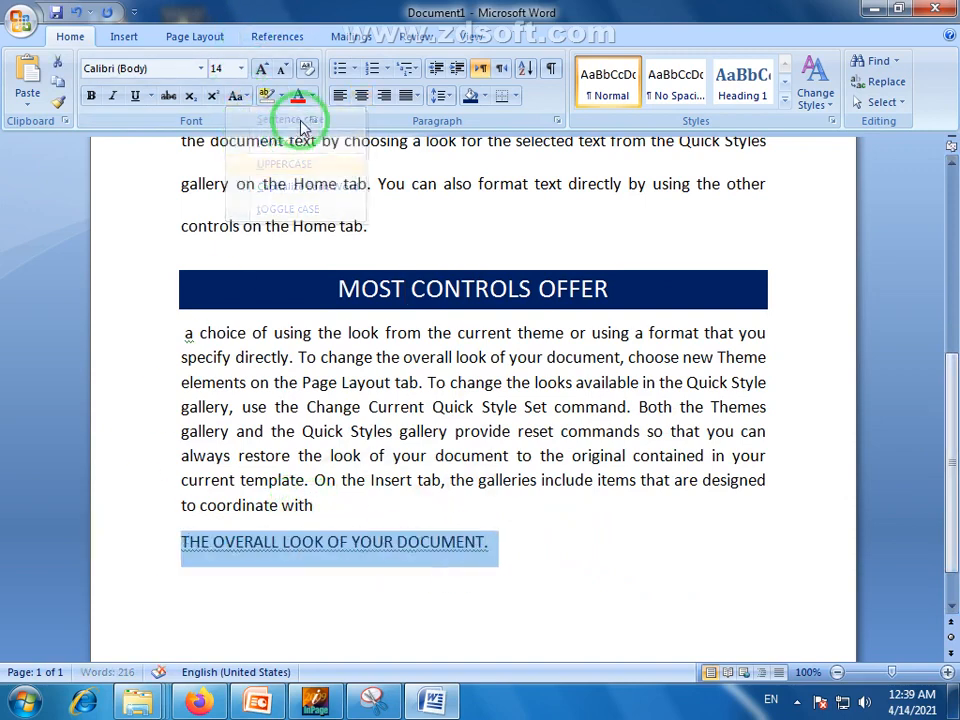
pyautogui.click(362, 96)
# Apply black background shading to the last line, "THE OVERALL LOOK OF YOUR DOCUMENT.", and enlarge its text by four font size increments.
pyautogui.click(238, 96)
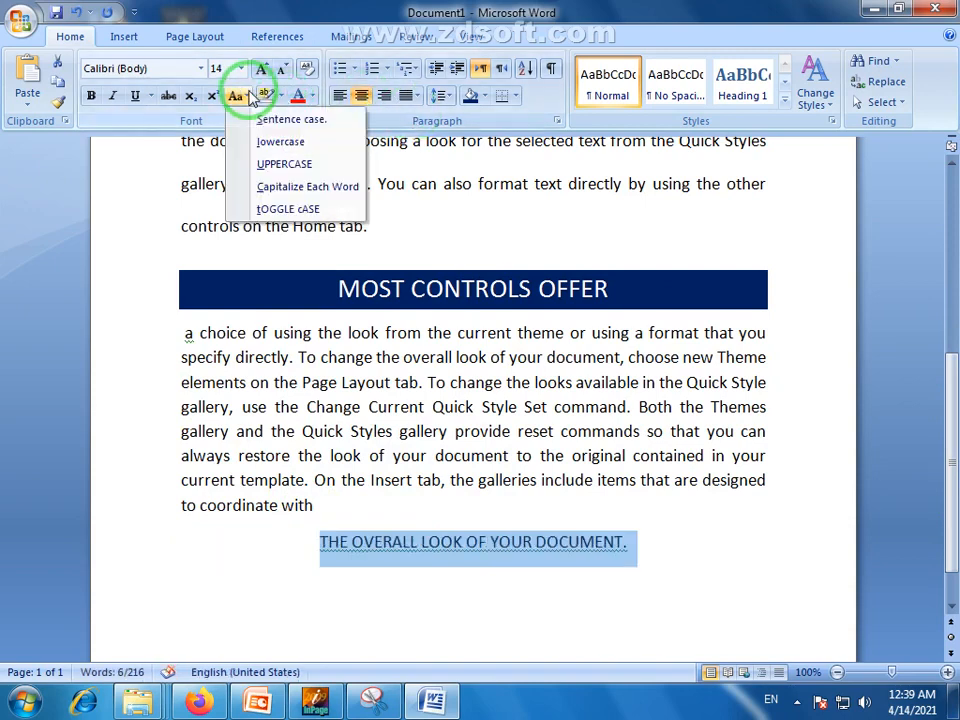
pyautogui.click(484, 98)
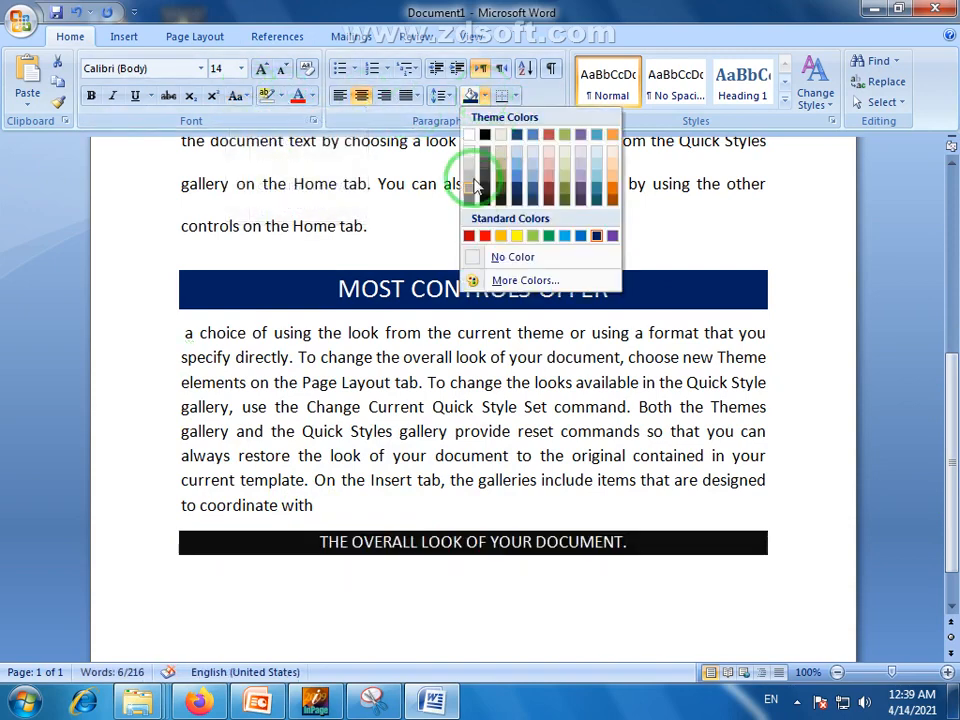
pyautogui.click(484, 133)
pyautogui.click(264, 70)
pyautogui.click(264, 70)
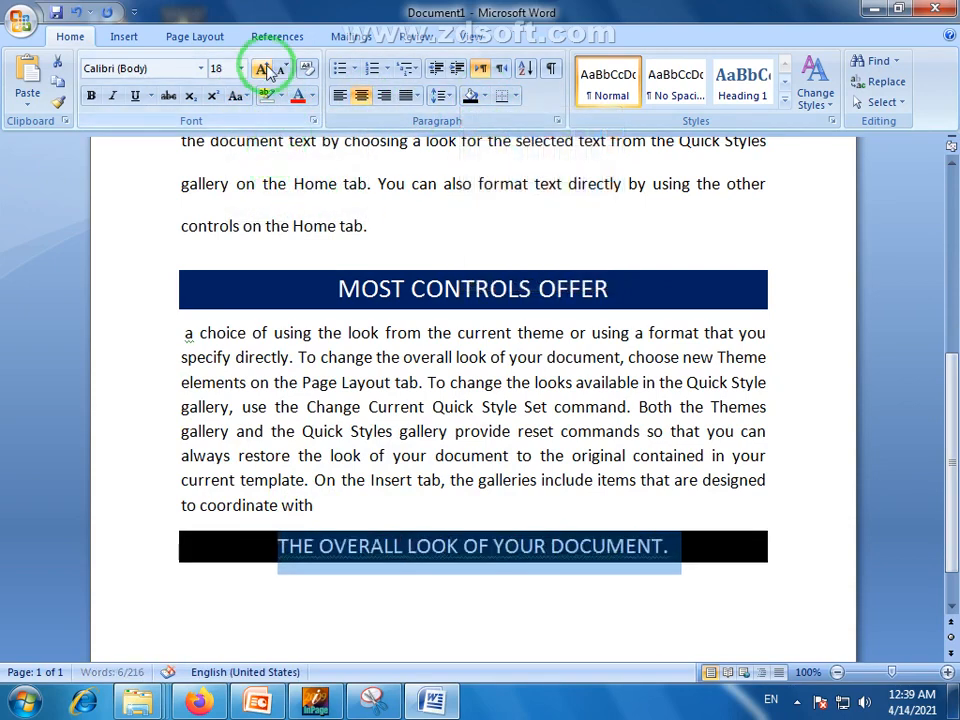
pyautogui.click(264, 70)
pyautogui.click(264, 70)
pyautogui.click(513, 562)
pyautogui.scroll(-1, 955, 435)
pyautogui.moveTo(594, 540); pyautogui.dragTo(577, 336)
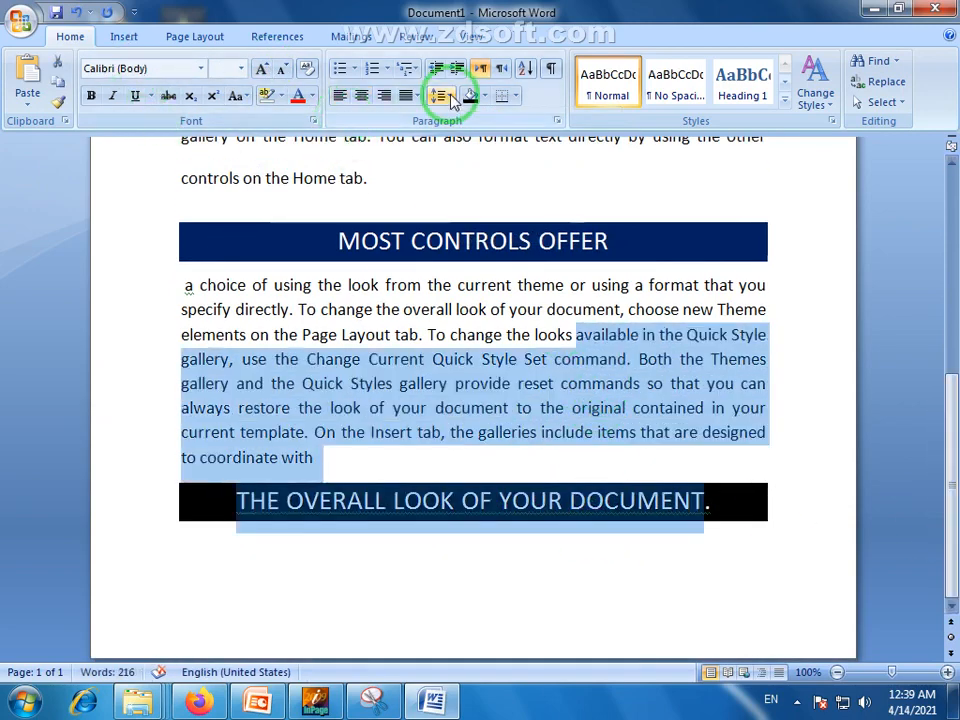
pyautogui.moveTo(950, 472); pyautogui.dragTo(949, 265)
pyautogui.click(479, 337)
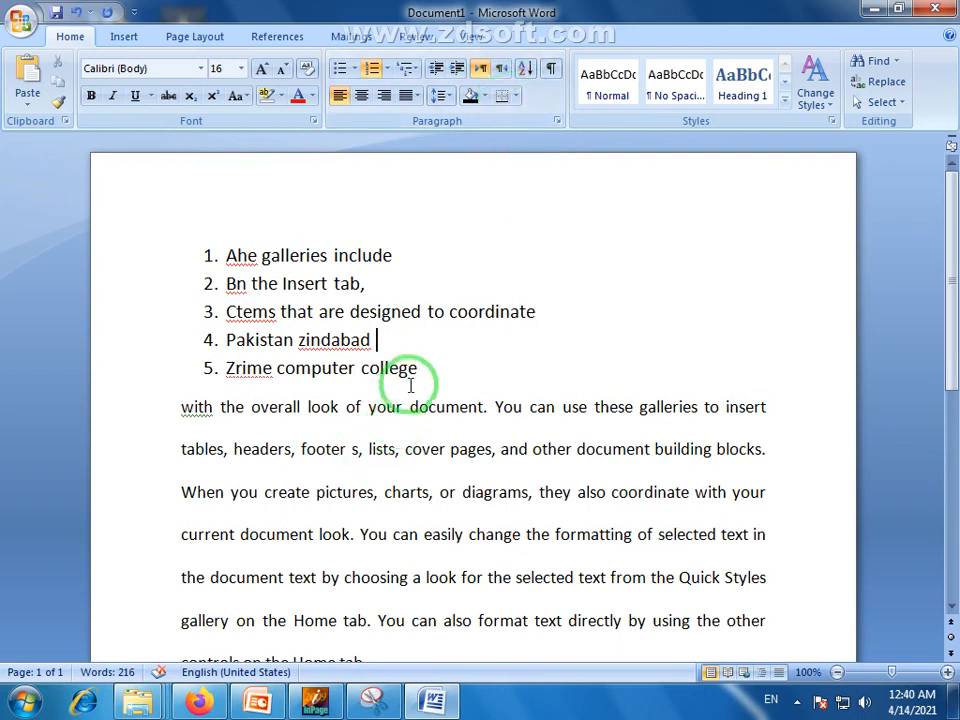
pyautogui.moveTo(427, 371); pyautogui.dragTo(207, 255)
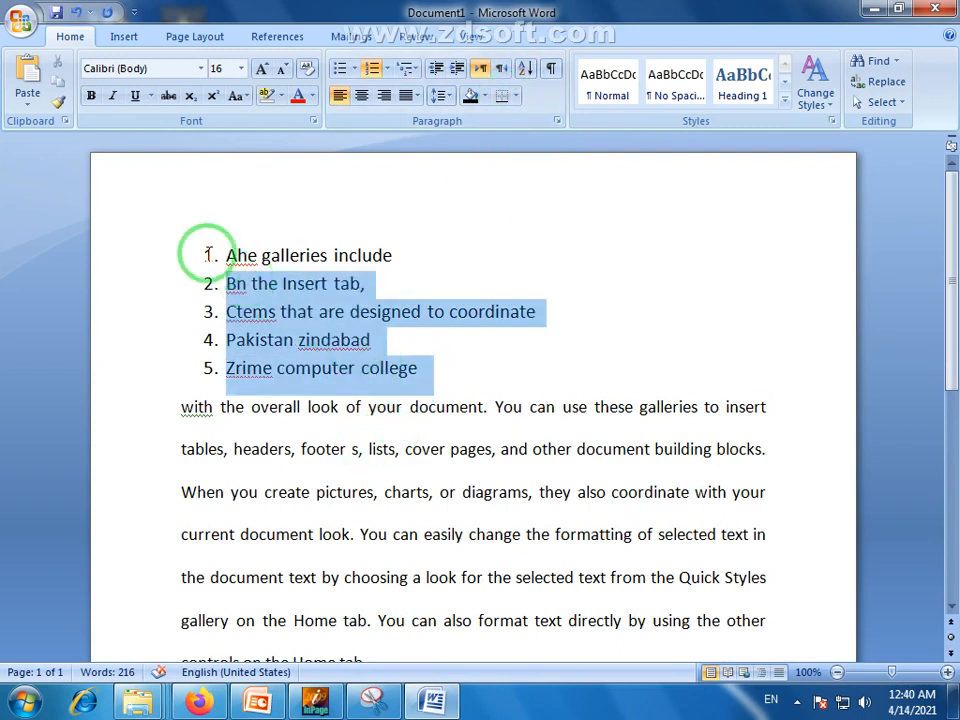
pyautogui.click(207, 255)
pyautogui.moveTo(403, 253); pyautogui.dragTo(232, 253)
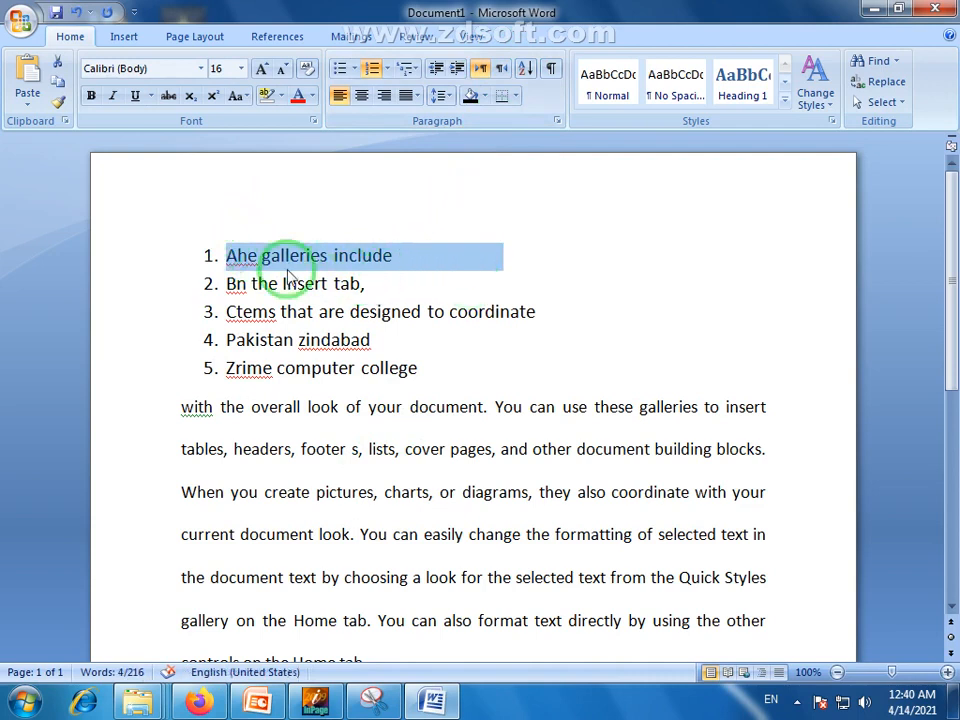
pyautogui.click(352, 311)
pyautogui.moveTo(398, 255); pyautogui.dragTo(225, 251)
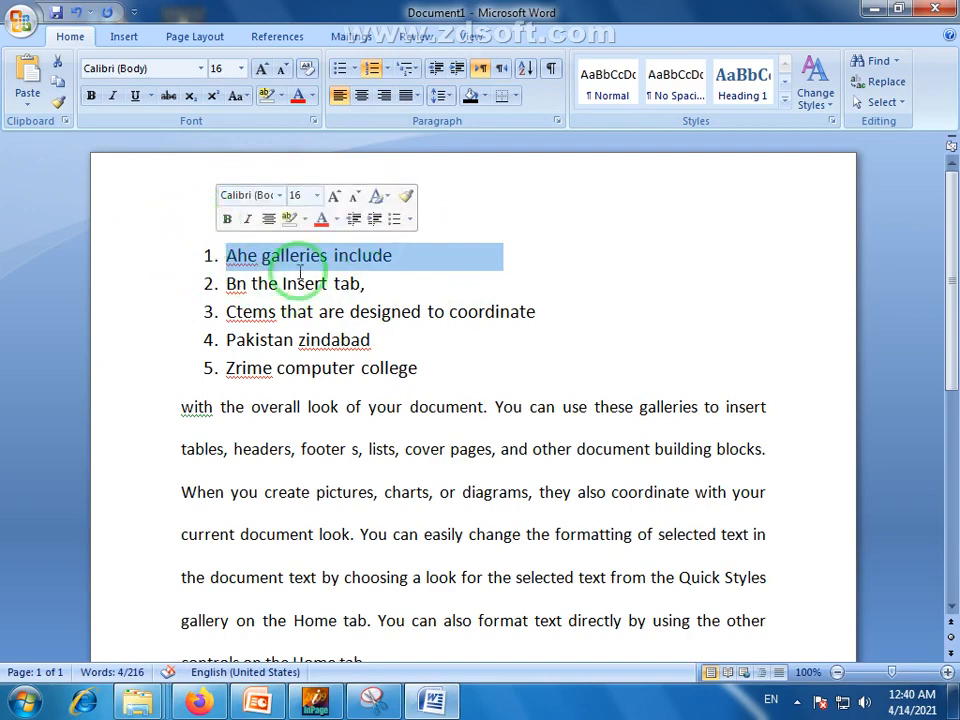
pyautogui.click(403, 283)
pyautogui.moveTo(399, 262); pyautogui.dragTo(226, 252)
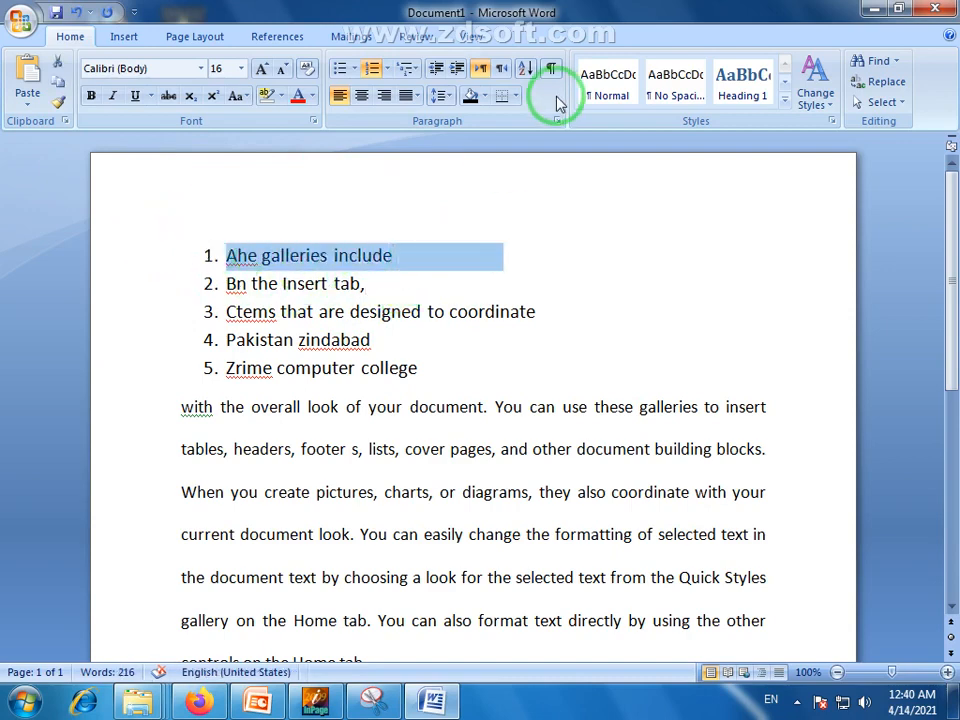
pyautogui.click(516, 98)
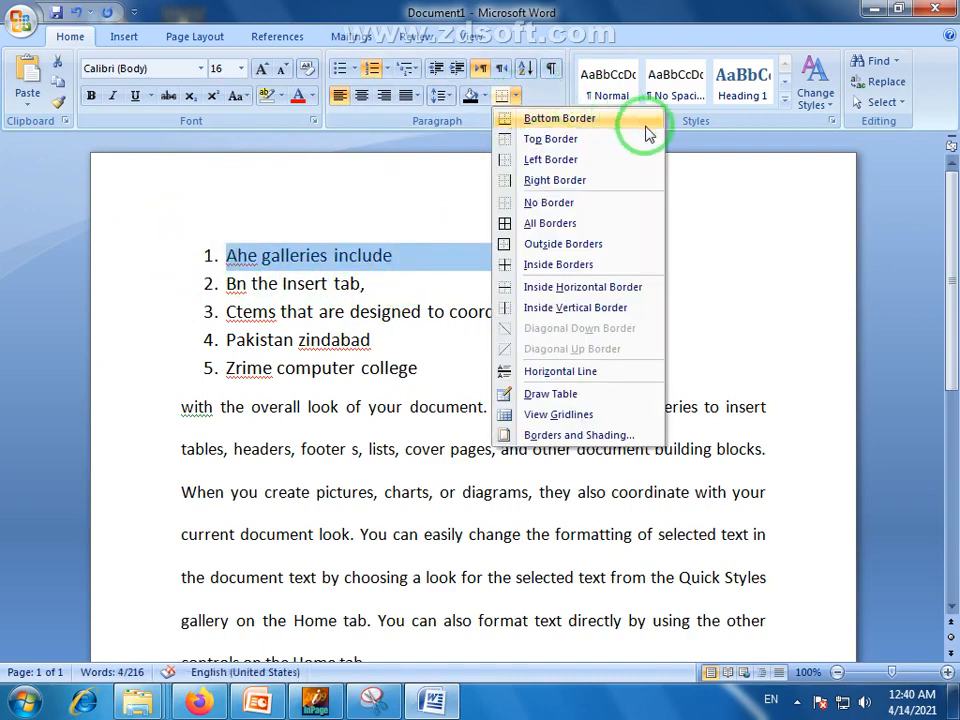
pyautogui.click(706, 241)
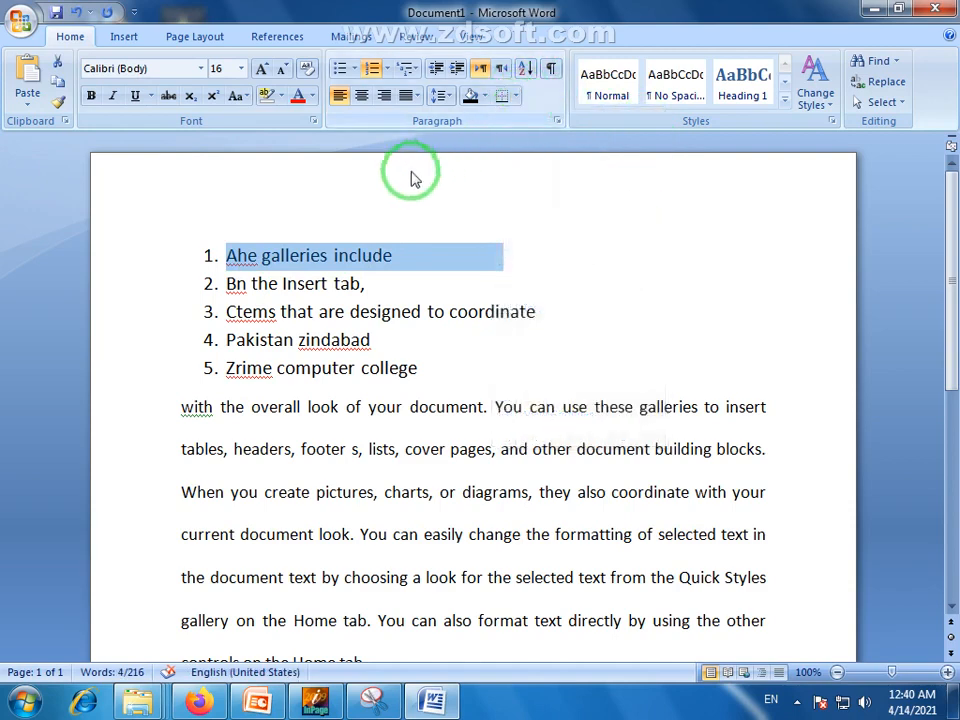
pyautogui.click(396, 265)
# Add a bottom border and a top border to the whole five-item numbered list.
pyautogui.moveTo(429, 359); pyautogui.dragTo(242, 210)
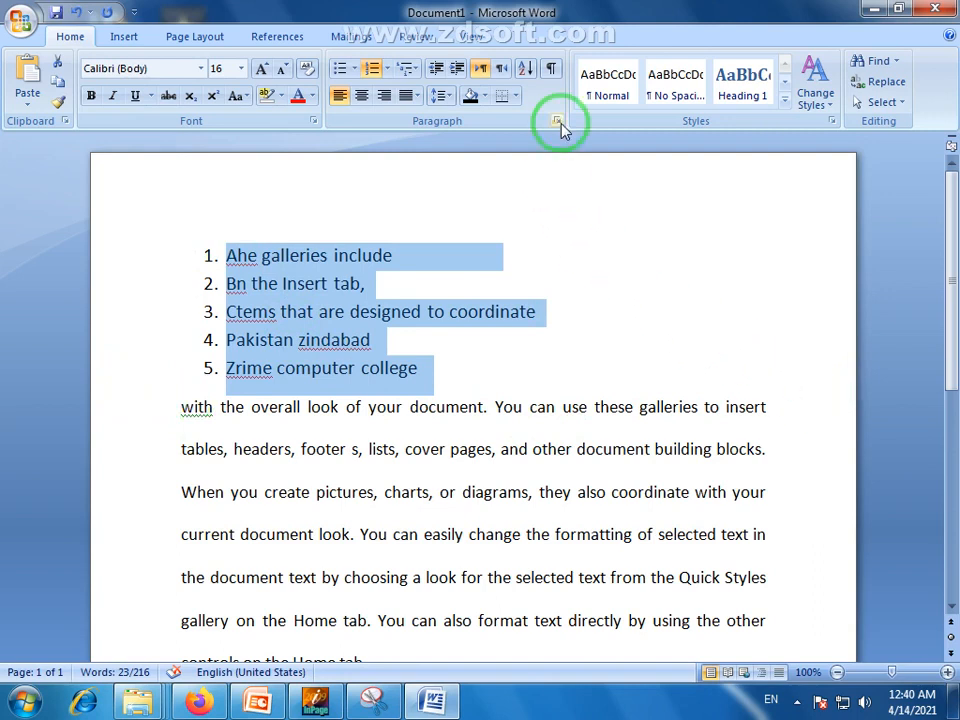
pyautogui.click(428, 312)
pyautogui.moveTo(430, 377); pyautogui.dragTo(204, 251)
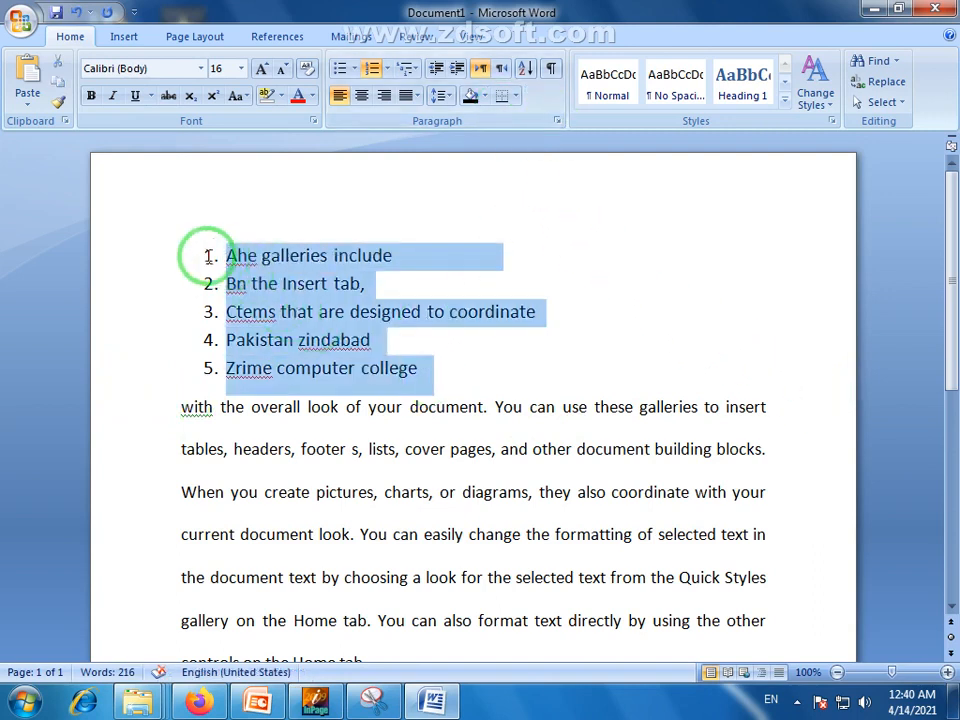
pyautogui.click(503, 97)
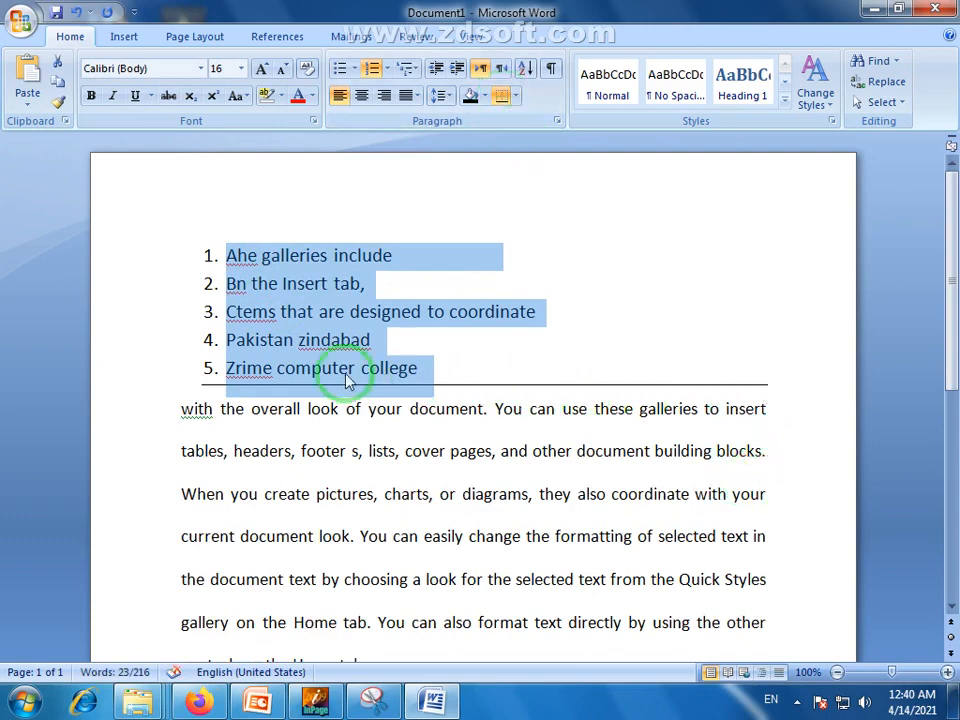
pyautogui.click(515, 97)
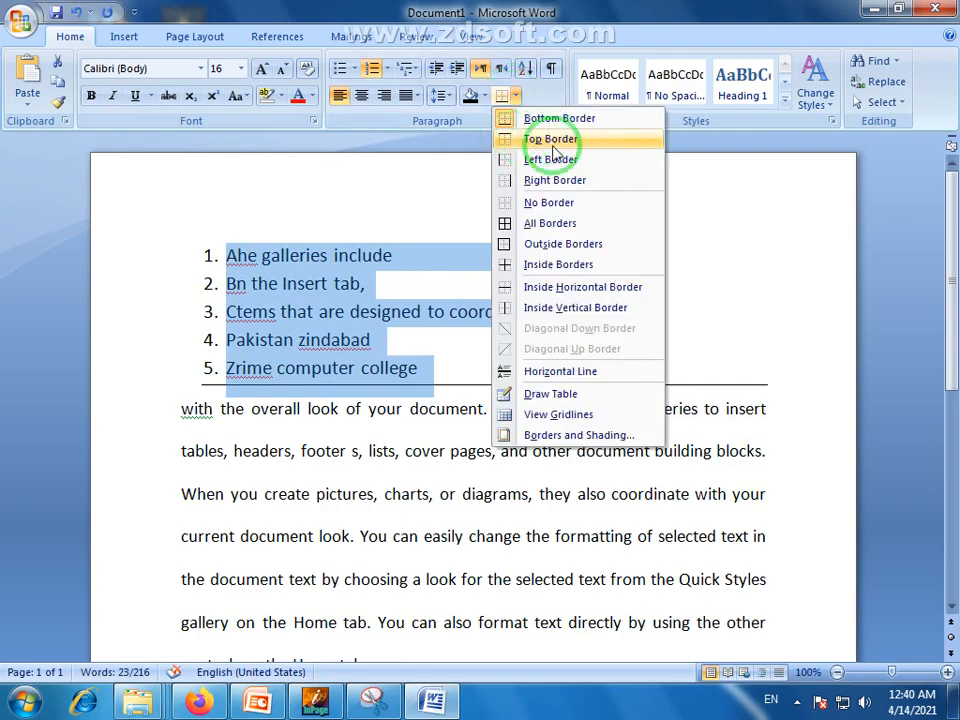
pyautogui.click(551, 144)
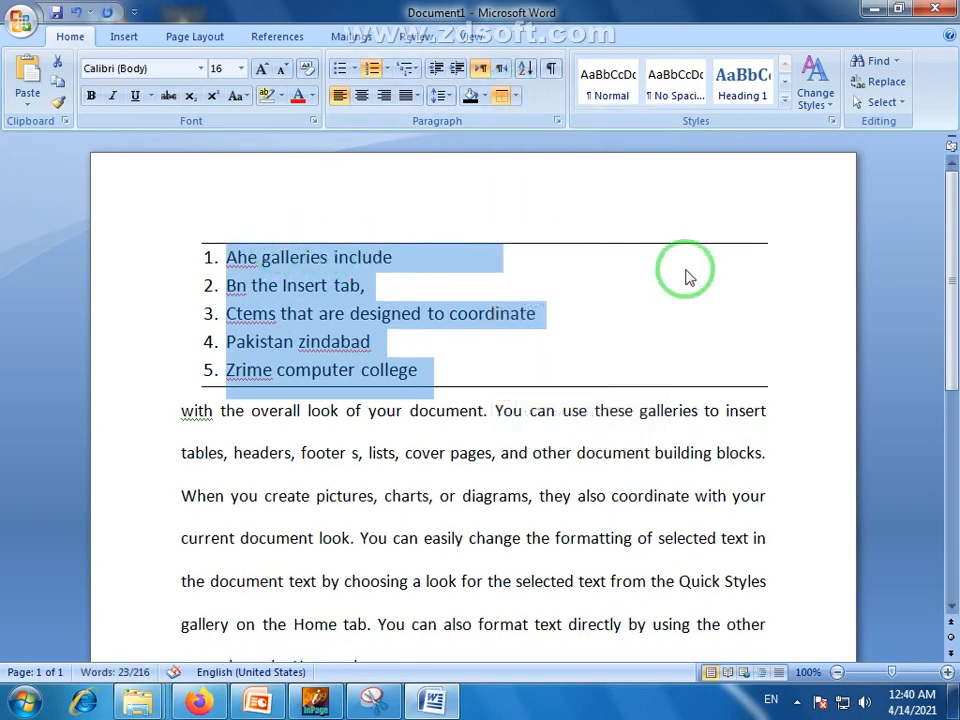
# Add a left border and a right border to the numbered list.
pyautogui.click(514, 97)
pyautogui.click(497, 159)
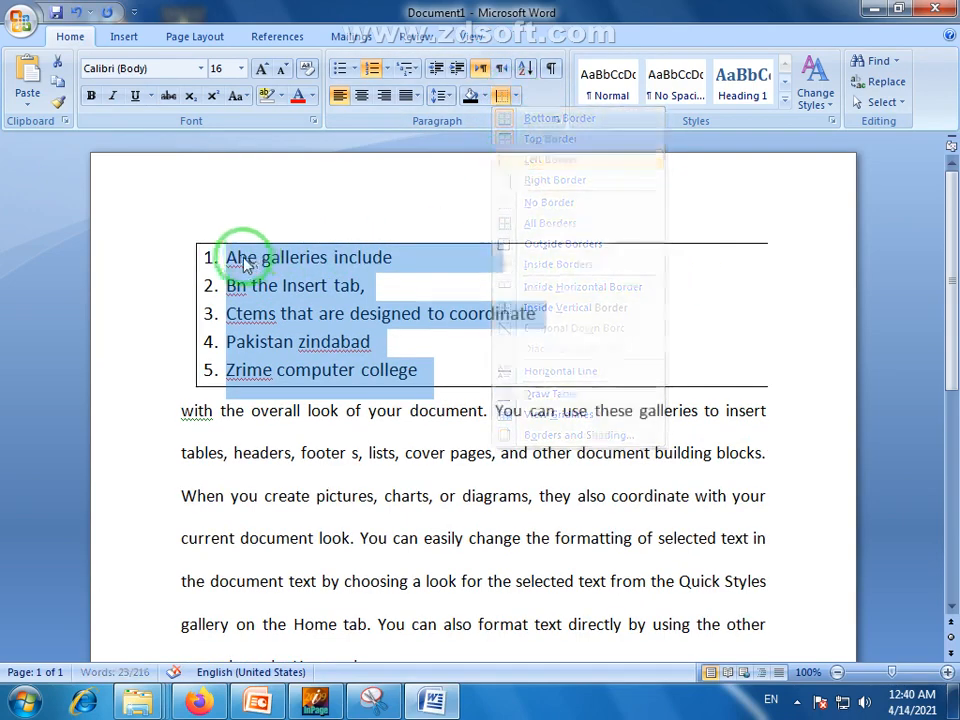
pyautogui.click(515, 96)
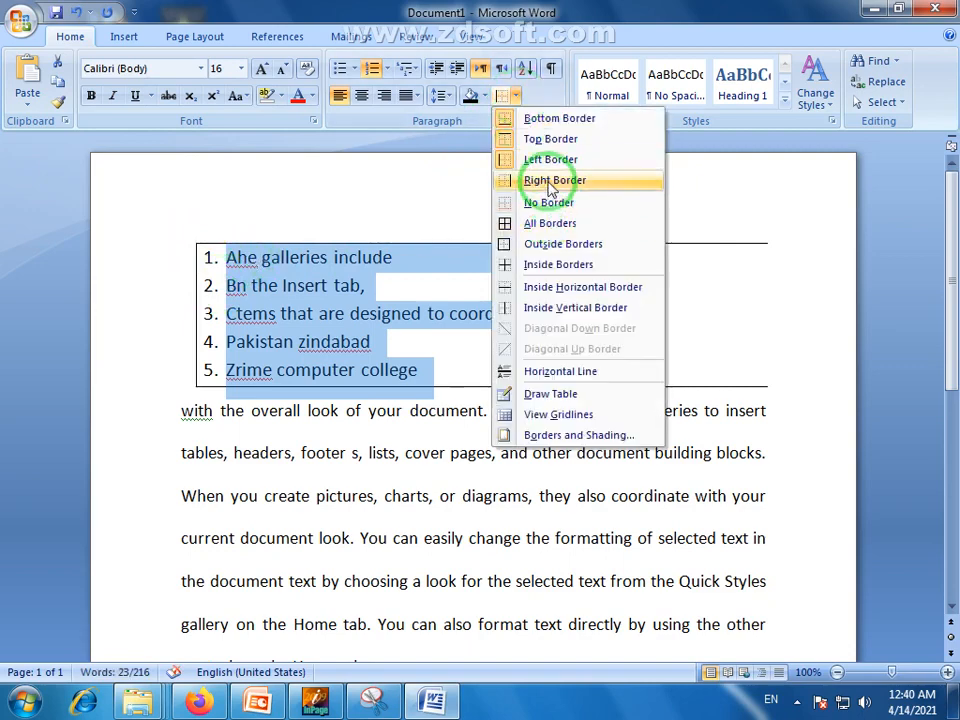
pyautogui.click(549, 180)
pyautogui.click(487, 455)
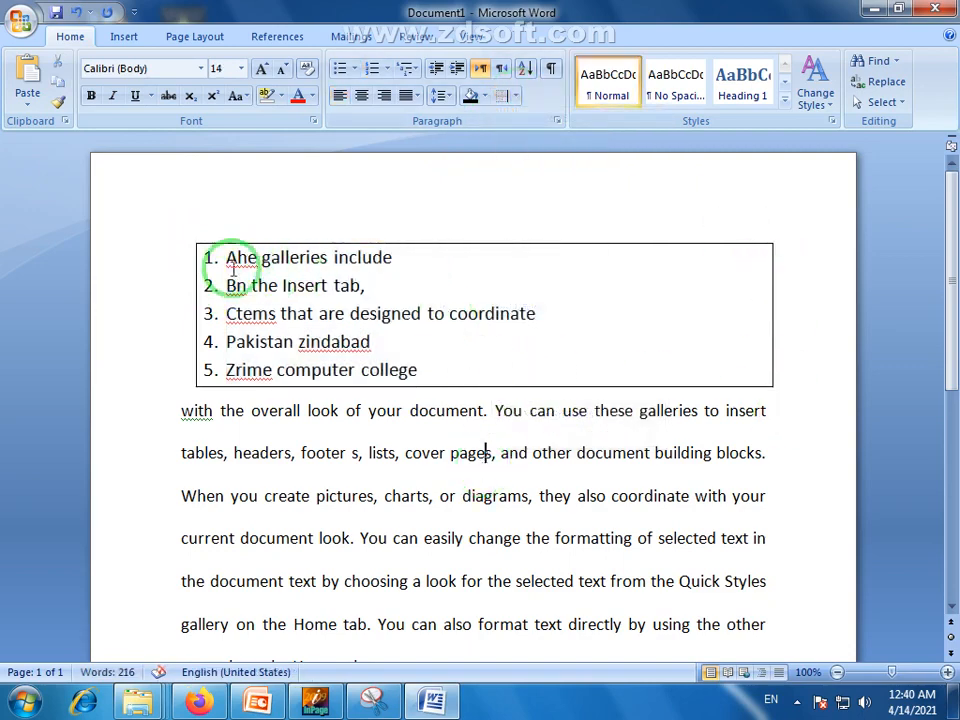
# Remove the bottom border and the top border from the numbered list.
pyautogui.click(515, 96)
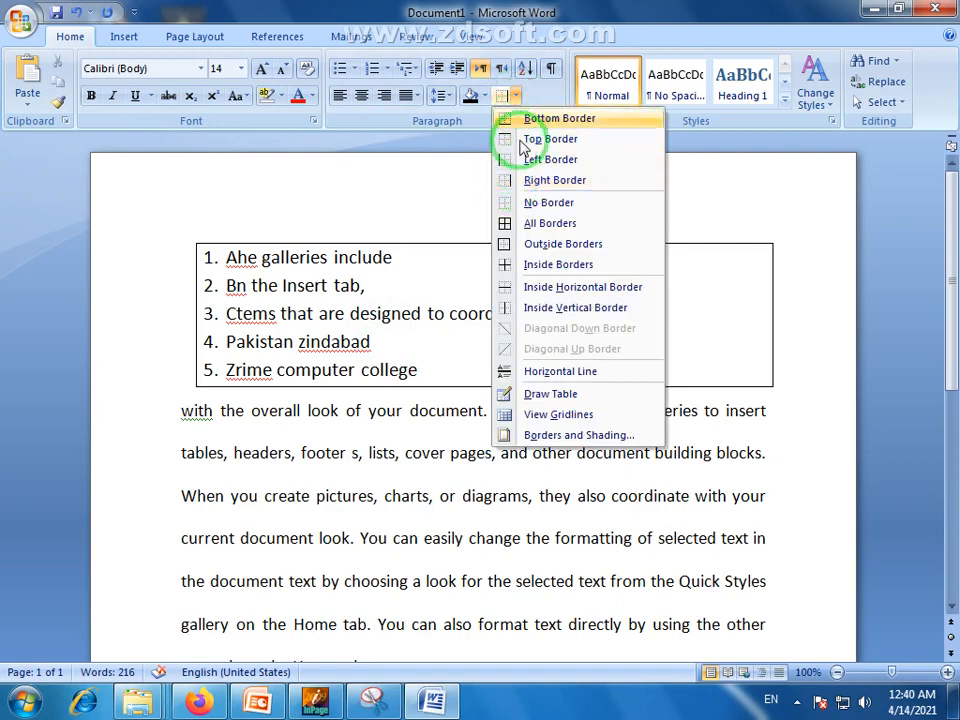
pyautogui.click(422, 379)
pyautogui.moveTo(422, 379); pyautogui.dragTo(220, 257)
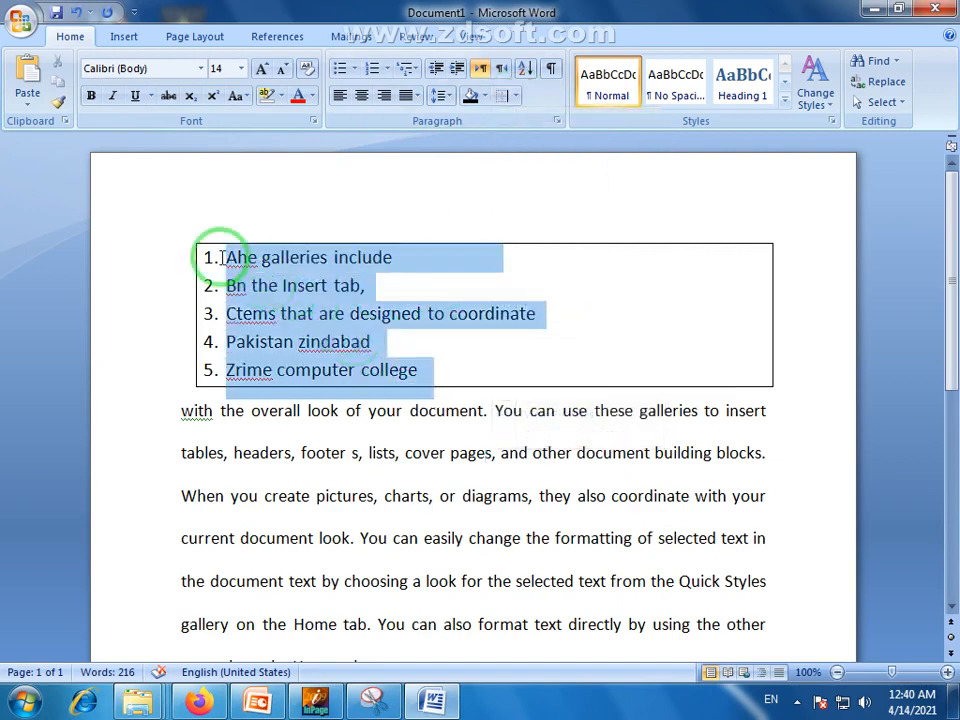
pyautogui.click(514, 97)
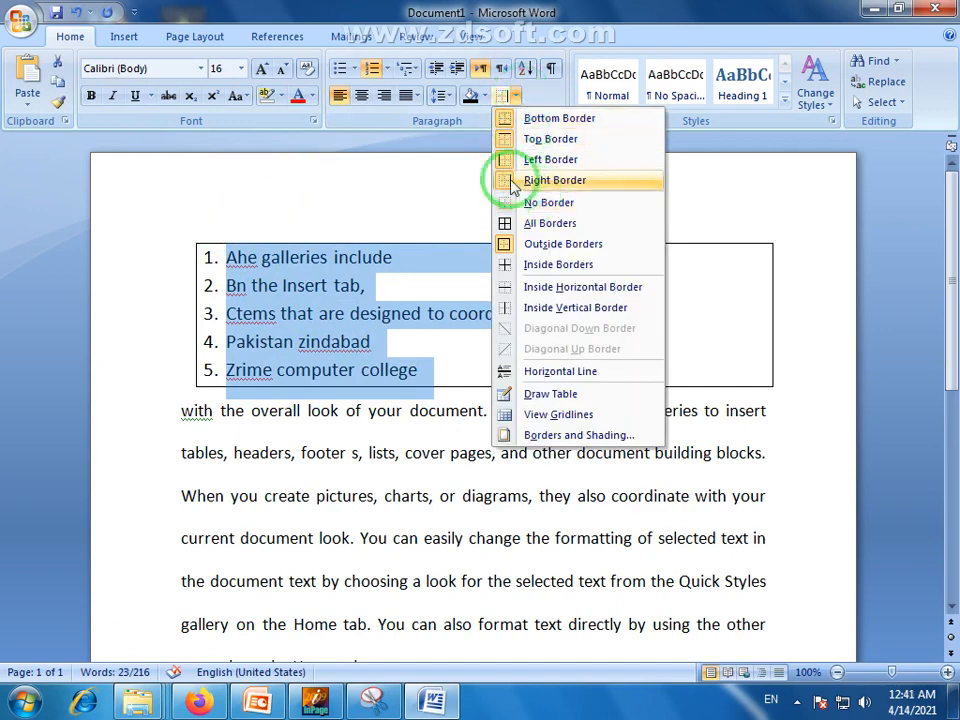
pyautogui.click(540, 118)
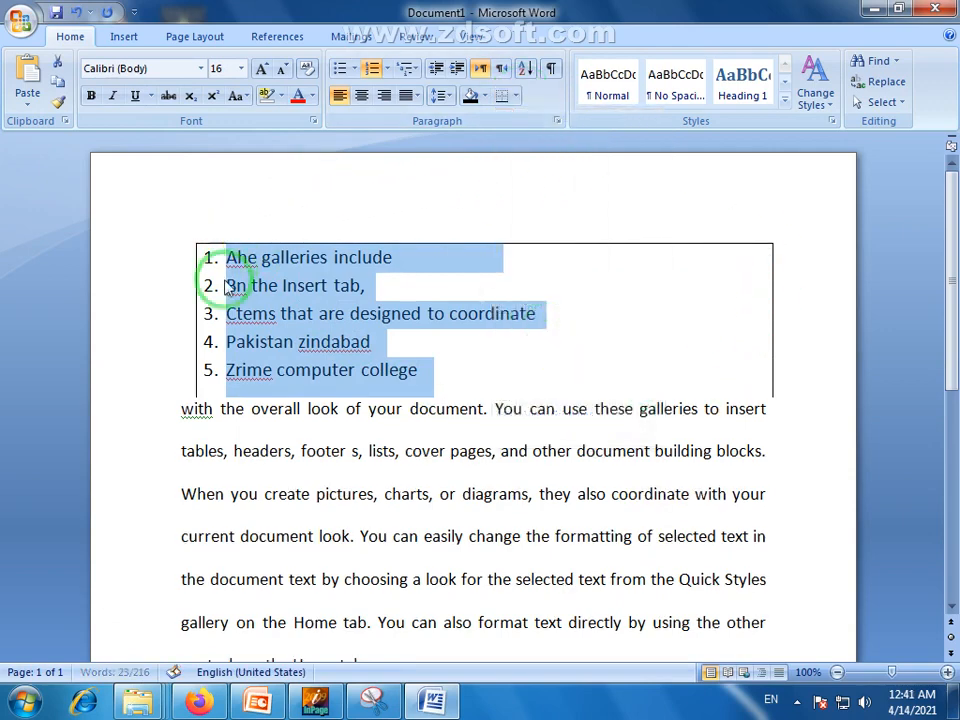
pyautogui.click(514, 97)
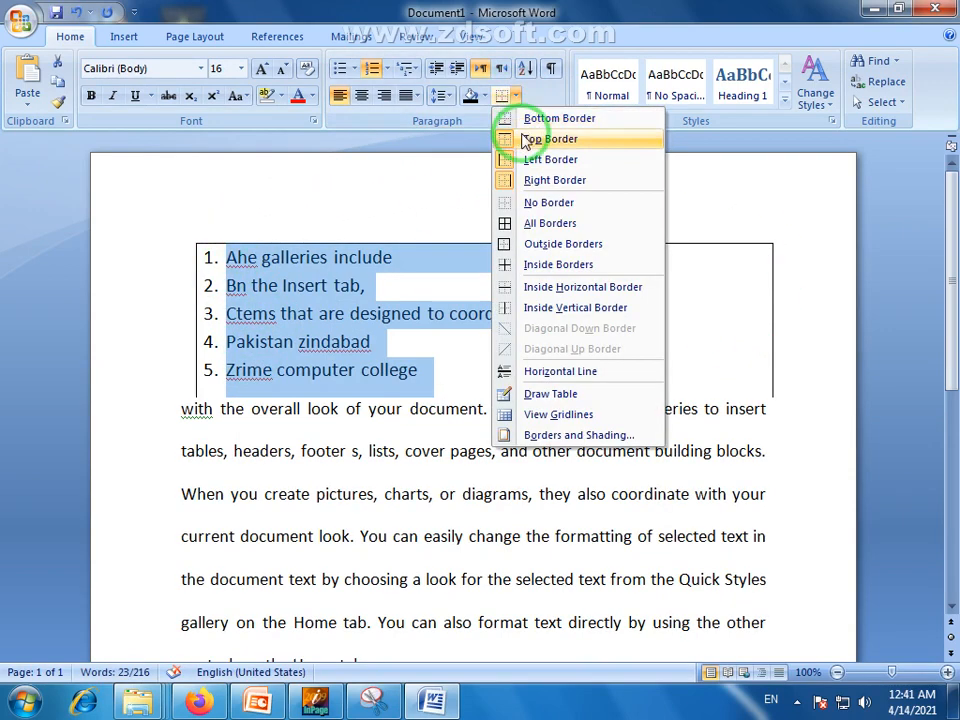
pyautogui.click(514, 138)
# Remove the left border and the right border from the numbered list.
pyautogui.click(518, 97)
pyautogui.click(508, 159)
pyautogui.click(514, 97)
pyautogui.click(508, 180)
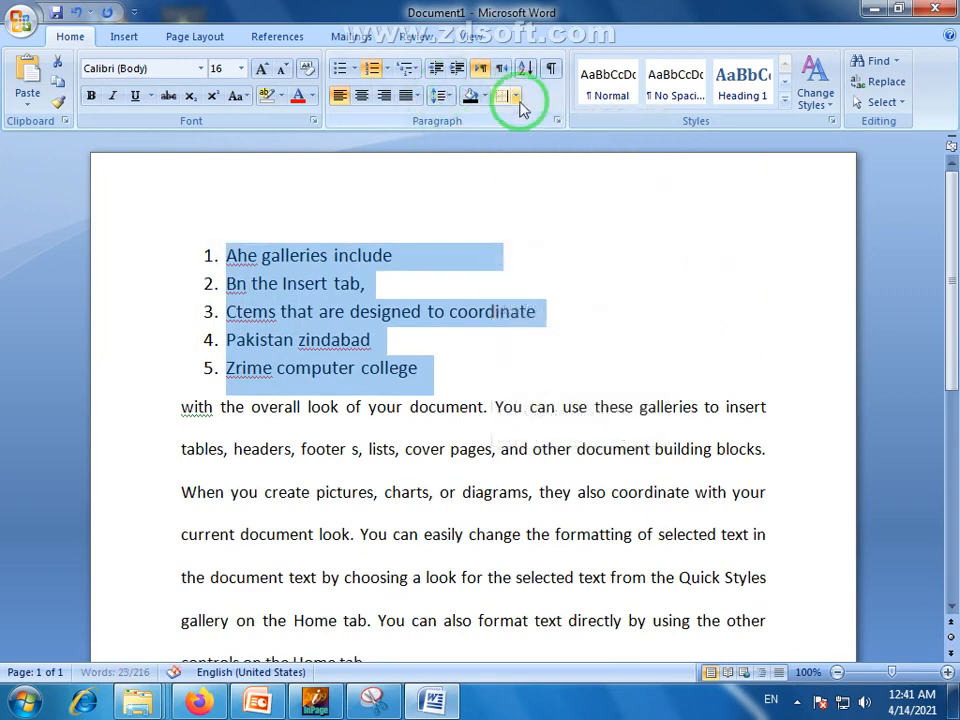
# Apply outside borders to the numbered list and extend them to all borders around every item.
pyautogui.click(514, 97)
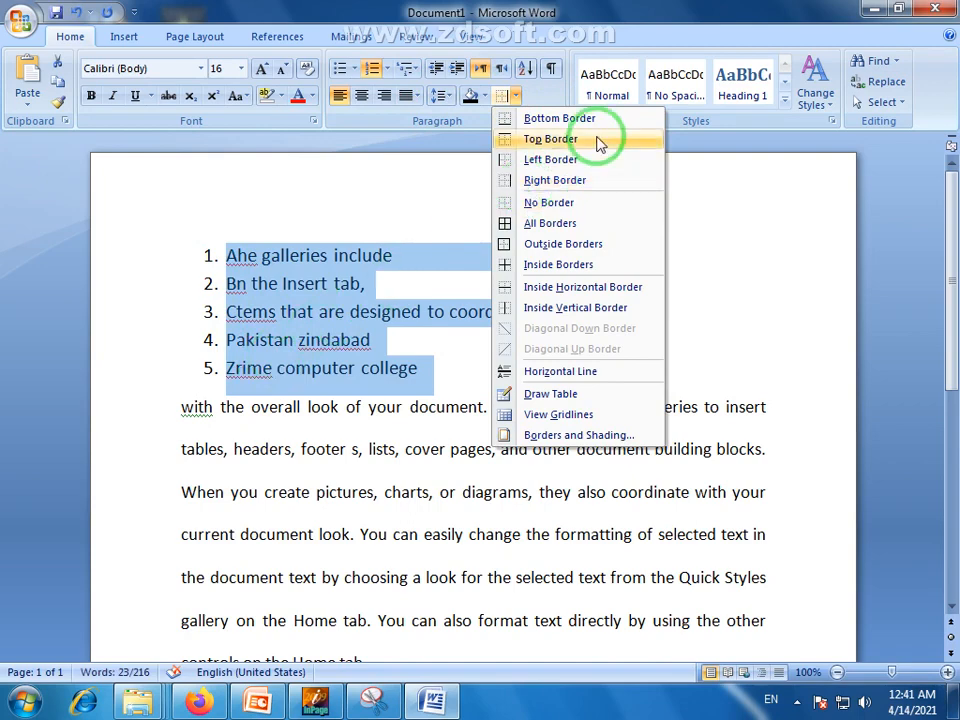
pyautogui.click(548, 252)
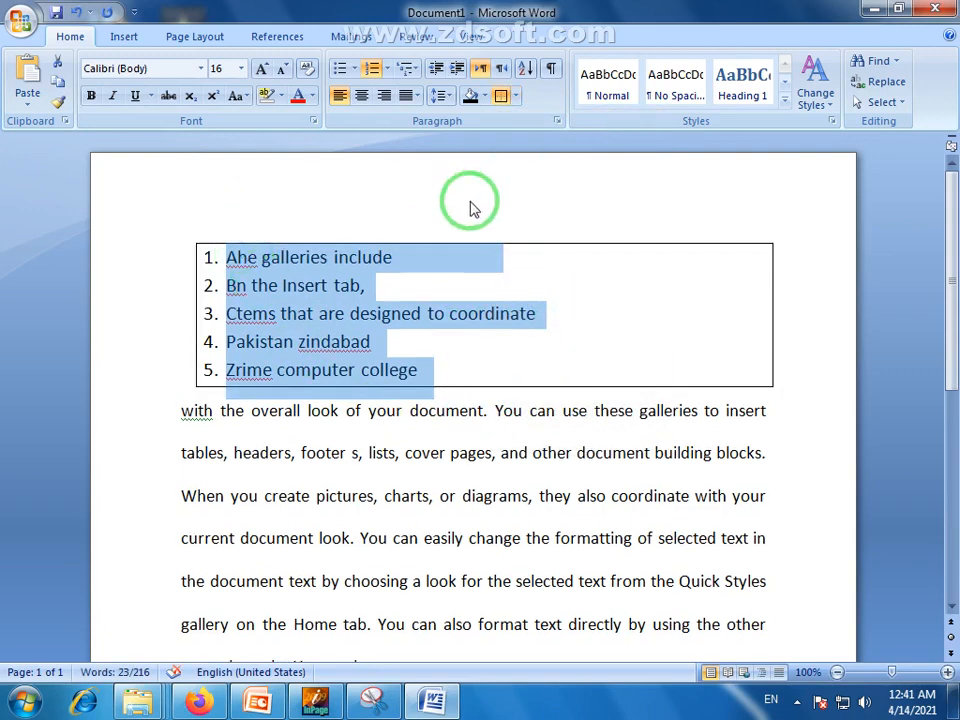
pyautogui.click(515, 96)
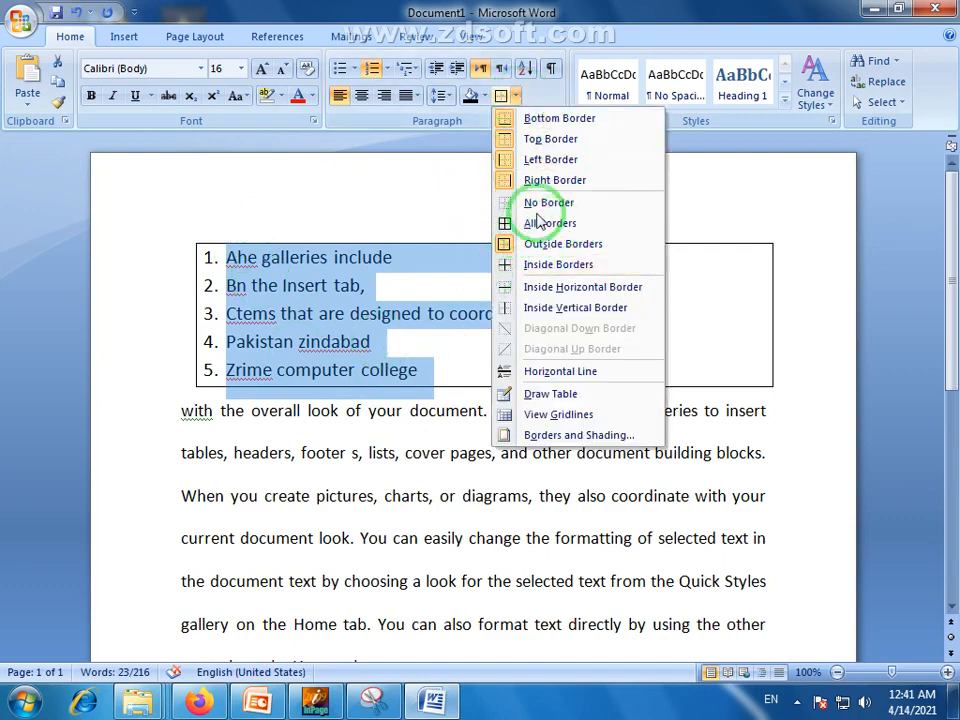
pyautogui.click(540, 222)
pyautogui.click(527, 352)
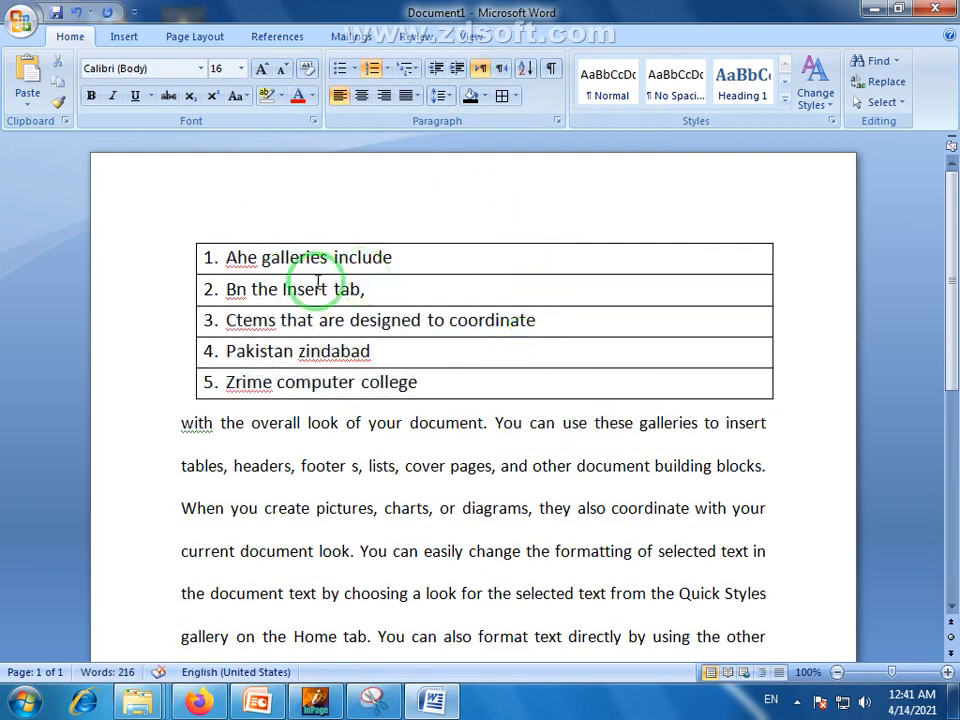
# Remove every border from the numbered list with the No Border option.
pyautogui.moveTo(335, 257); pyautogui.dragTo(370, 388)
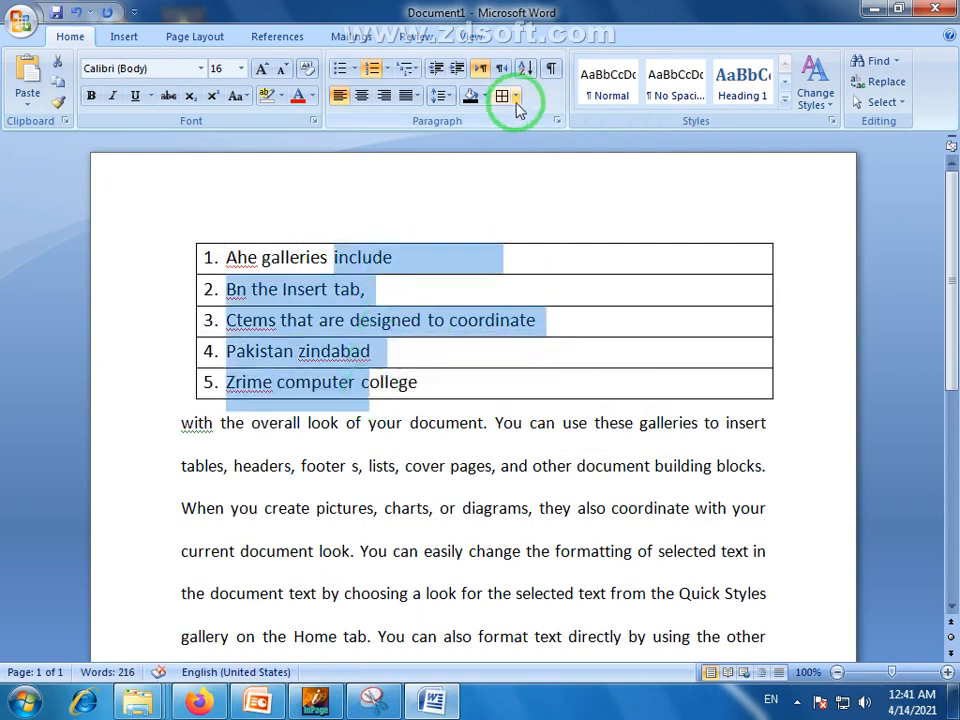
pyautogui.click(448, 258)
pyautogui.moveTo(439, 381); pyautogui.dragTo(285, 223)
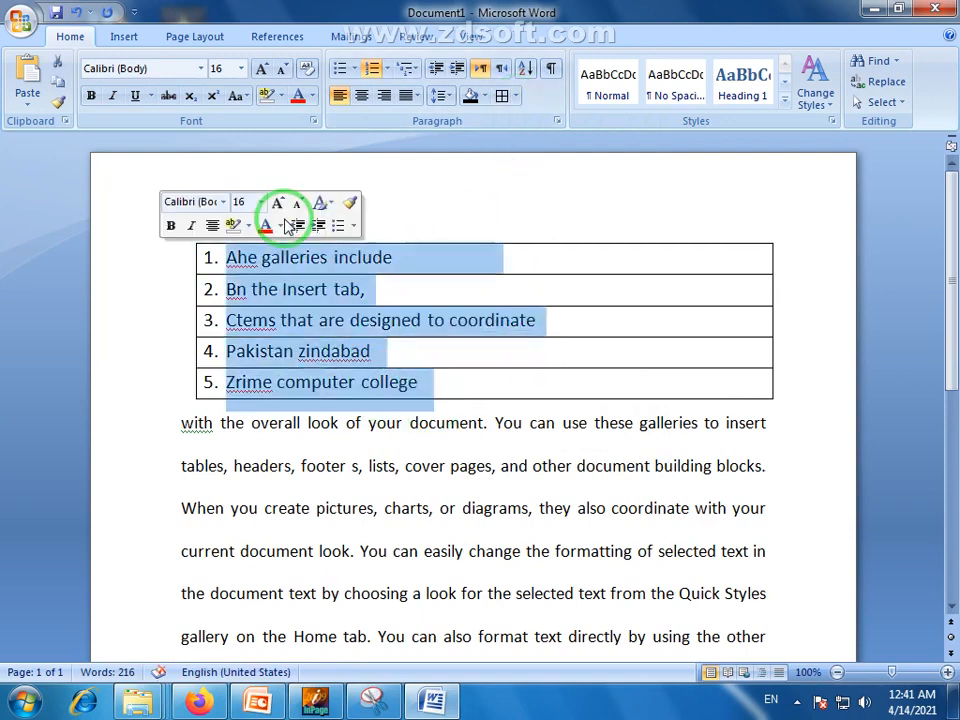
pyautogui.click(516, 97)
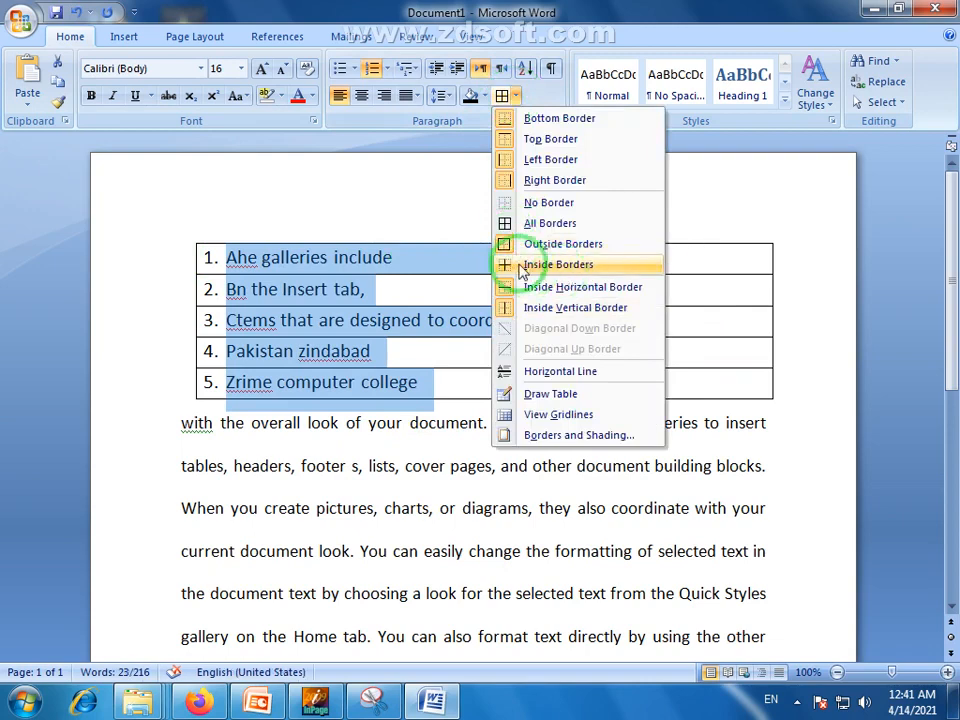
pyautogui.click(548, 203)
pyautogui.click(461, 339)
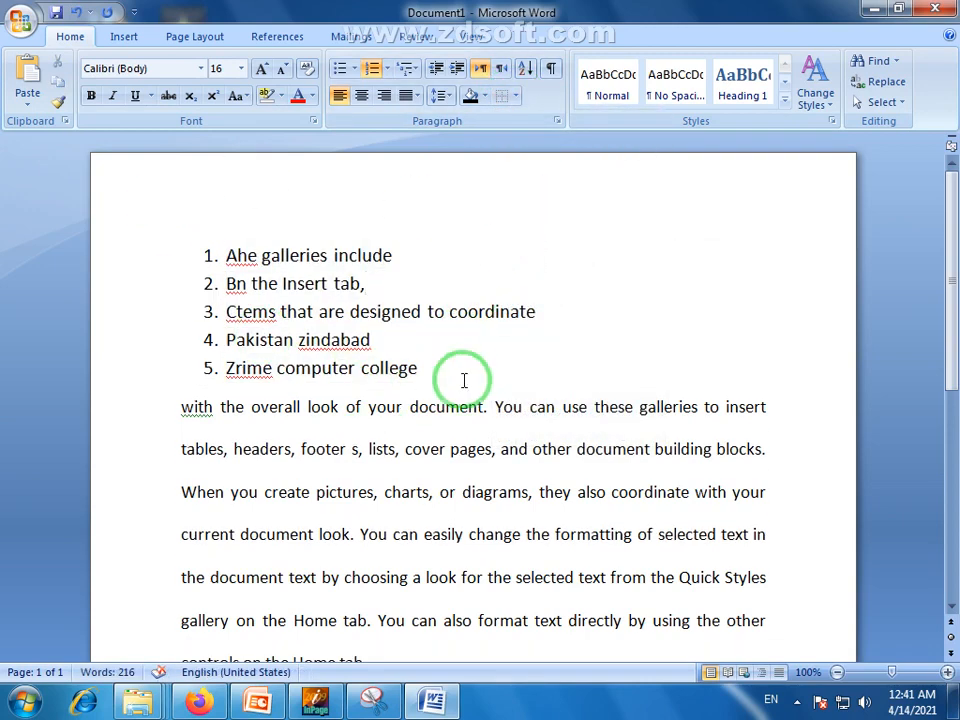
# Apply inside borders to the five-item numbered list.
pyautogui.moveTo(430, 385); pyautogui.dragTo(199, 238)
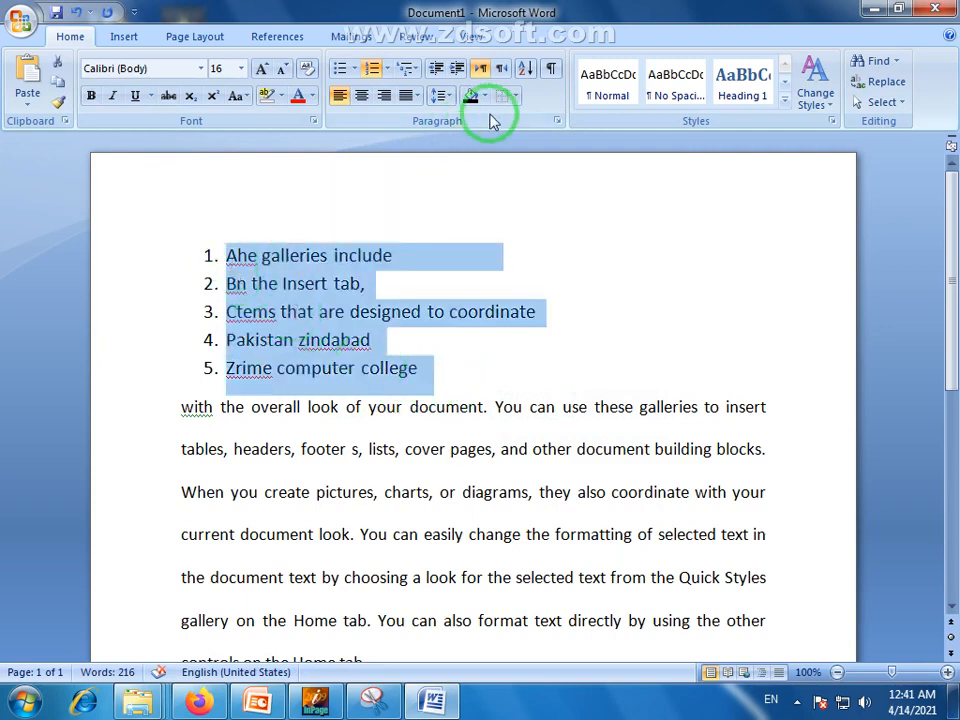
pyautogui.click(514, 97)
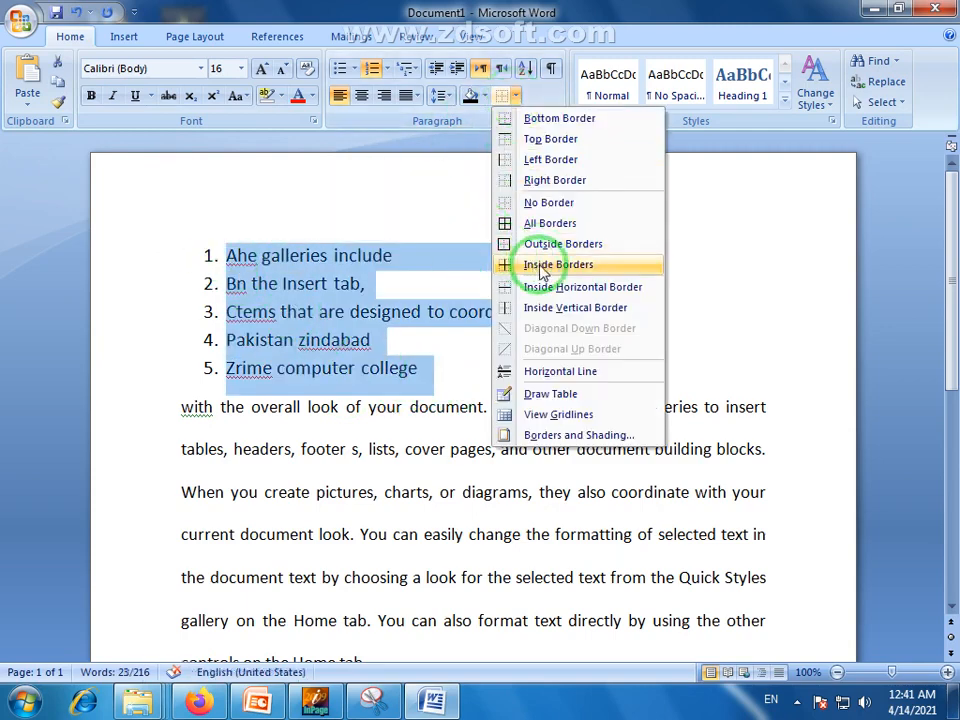
pyautogui.click(540, 266)
pyautogui.click(489, 386)
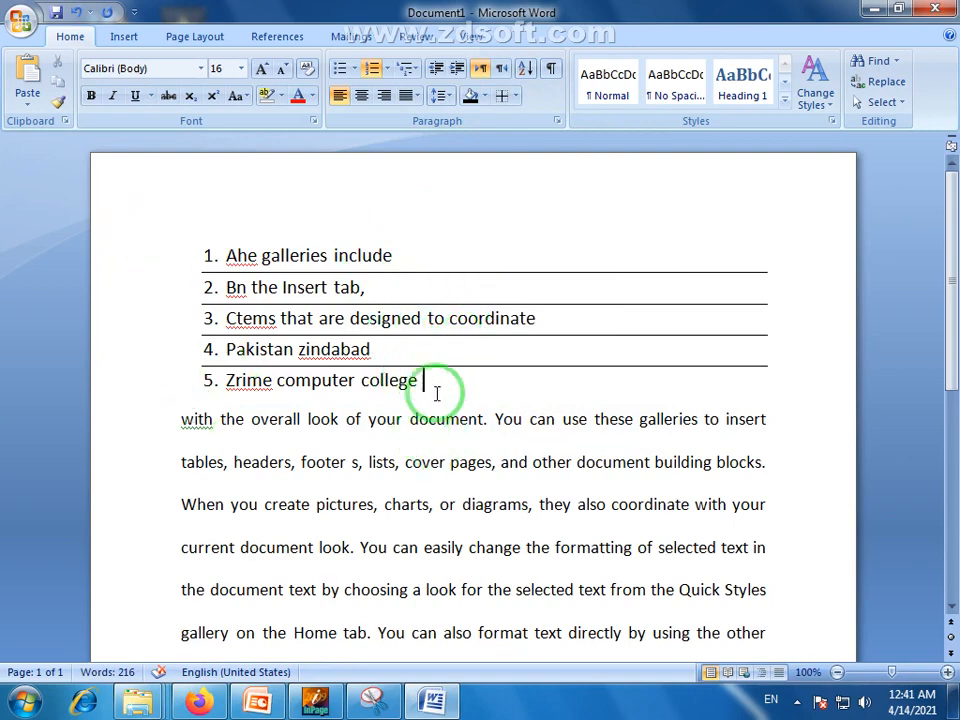
pyautogui.moveTo(425, 392); pyautogui.dragTo(204, 257)
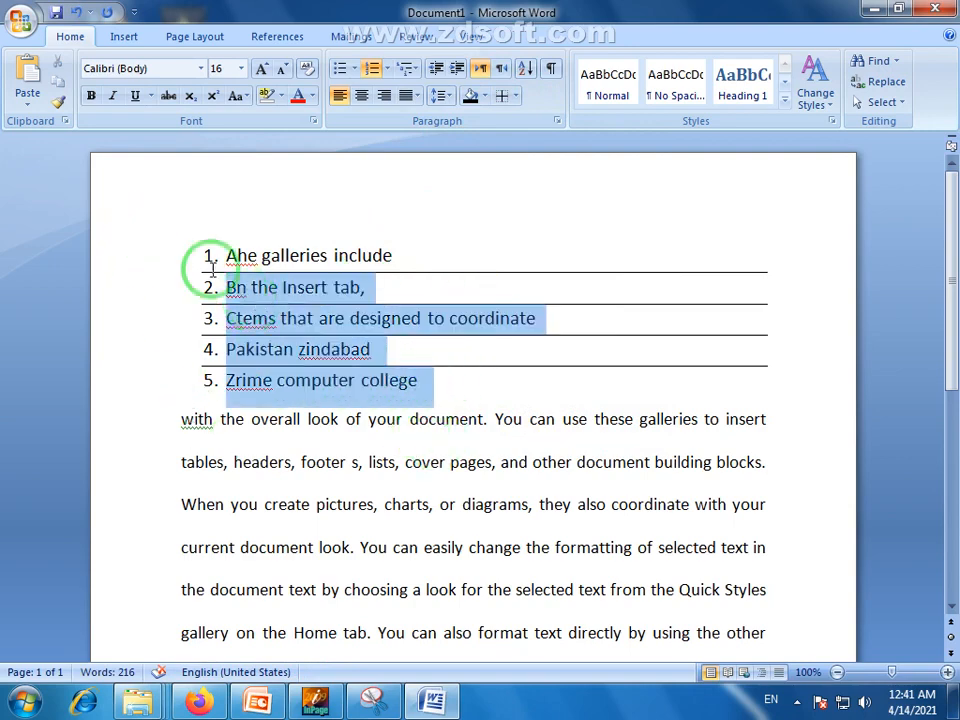
pyautogui.click(515, 96)
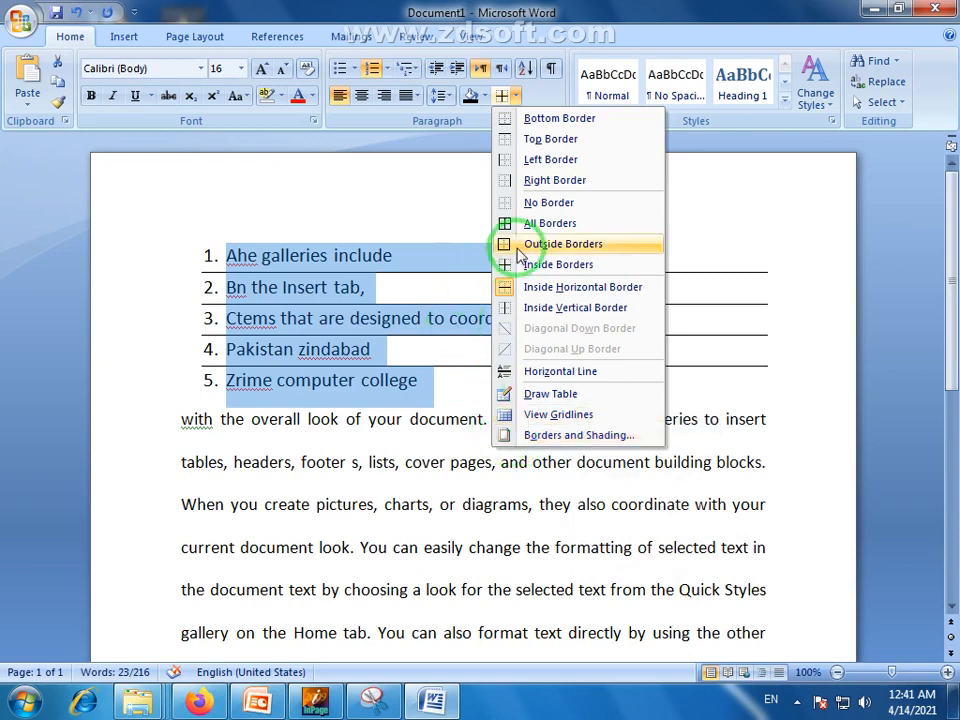
pyautogui.click(428, 396)
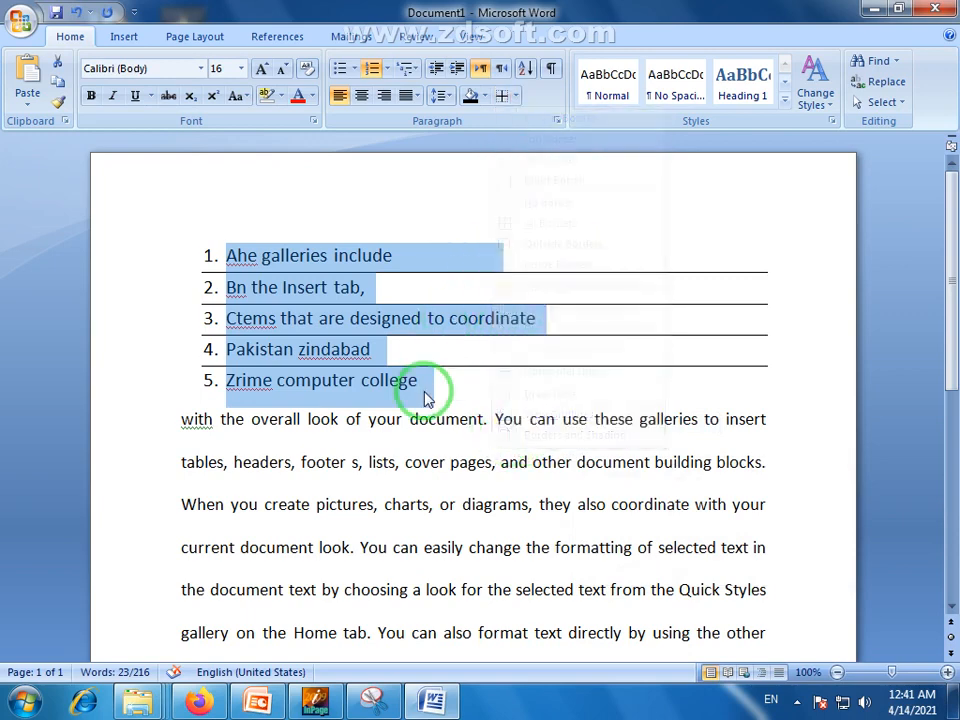
pyautogui.moveTo(428, 396); pyautogui.dragTo(156, 257)
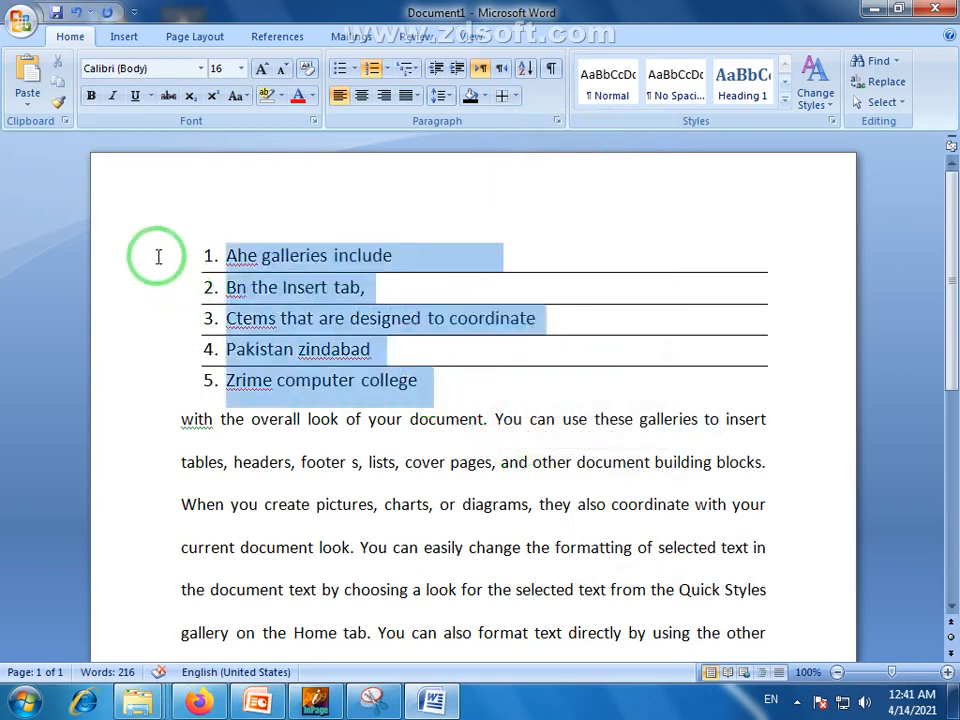
pyautogui.click(513, 97)
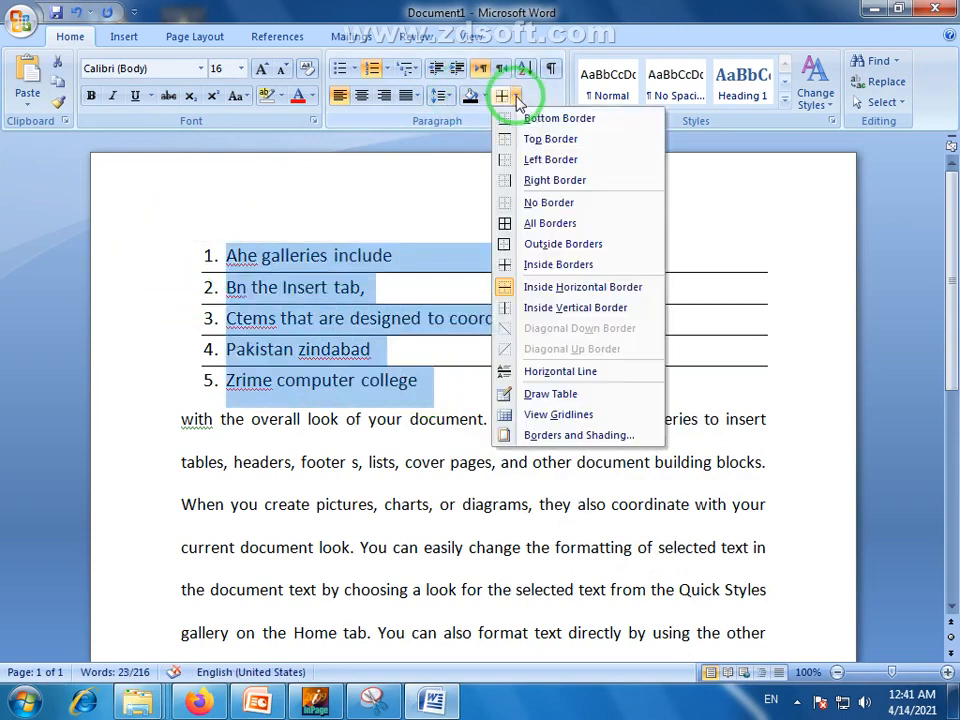
pyautogui.click(407, 379)
pyautogui.click(407, 379)
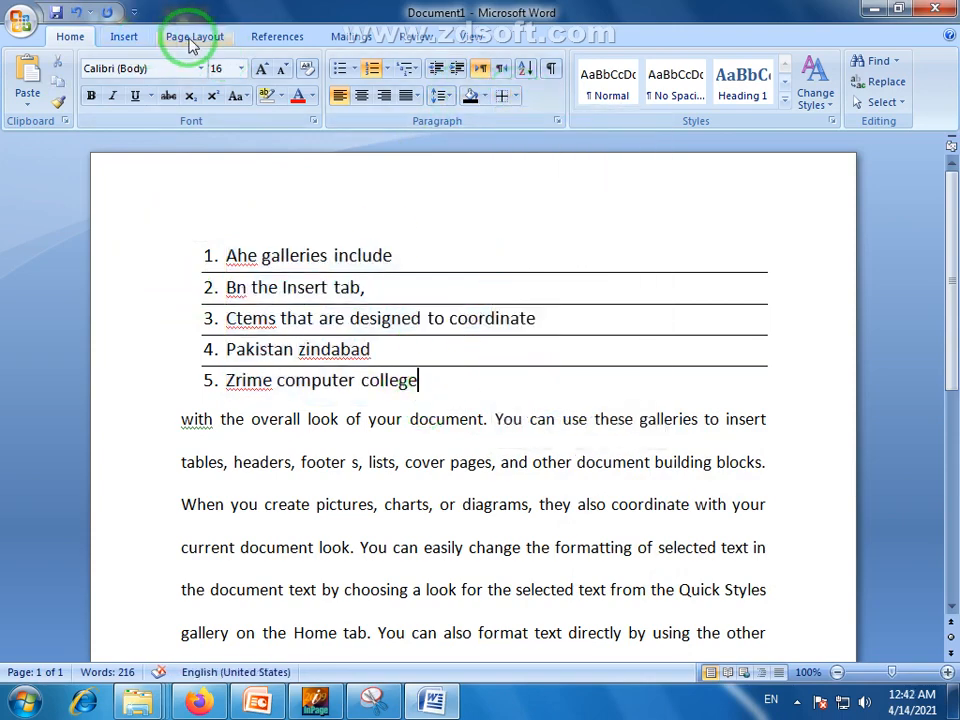
# View the document's page border settings and close them without making changes.
pyautogui.click(194, 37)
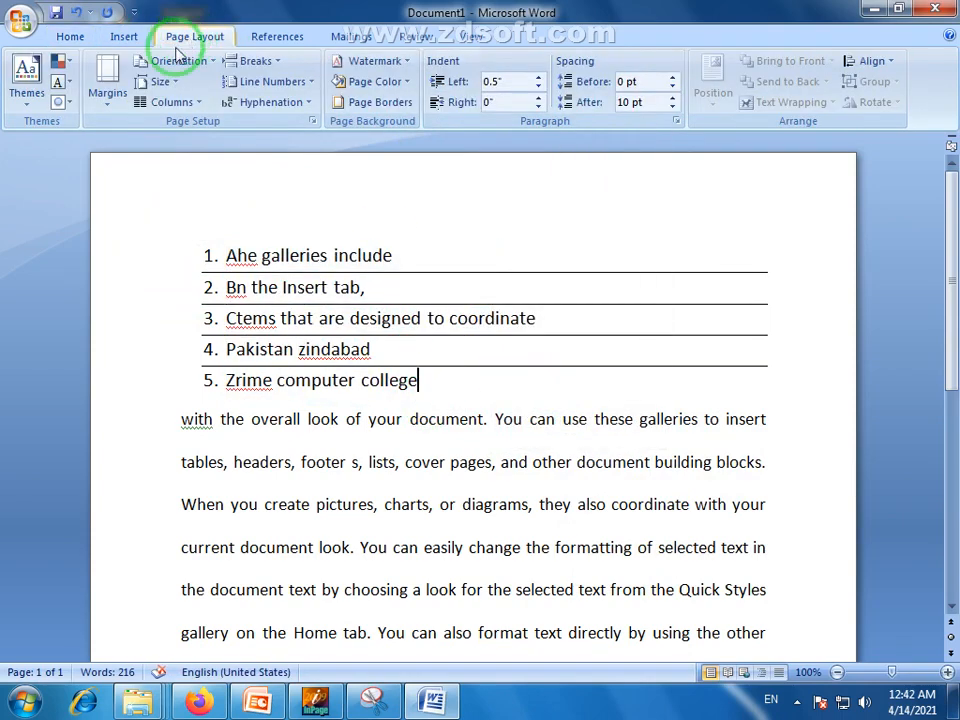
pyautogui.click(383, 102)
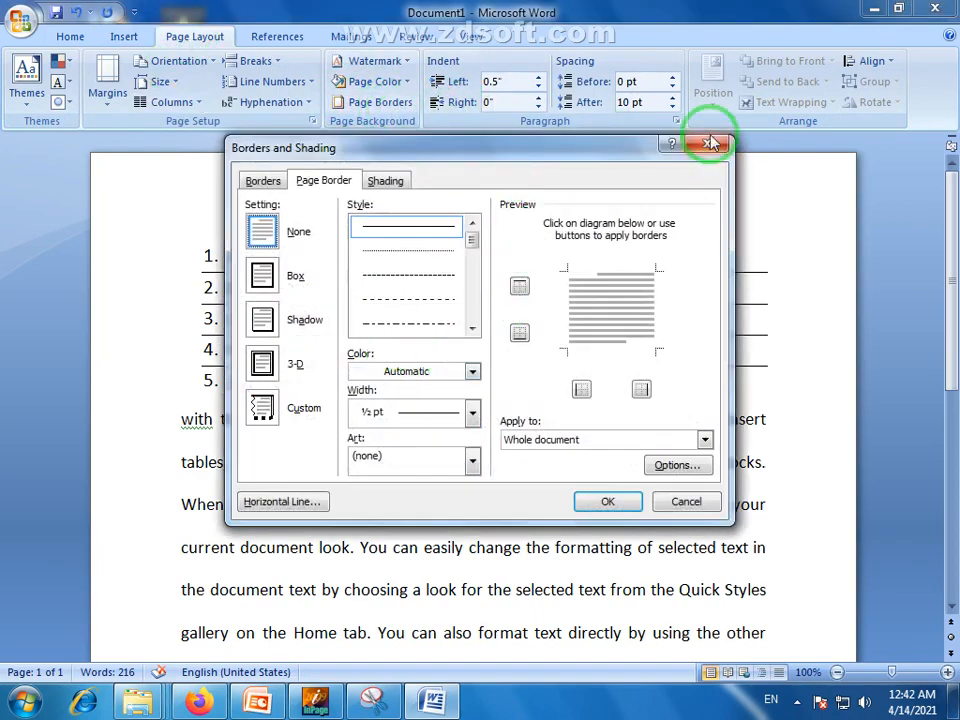
pyautogui.click(711, 143)
pyautogui.click(68, 38)
# Apply all borders to the five-item numbered list, boxing in every item.
pyautogui.click(485, 419)
pyautogui.moveTo(425, 382); pyautogui.dragTo(206, 251)
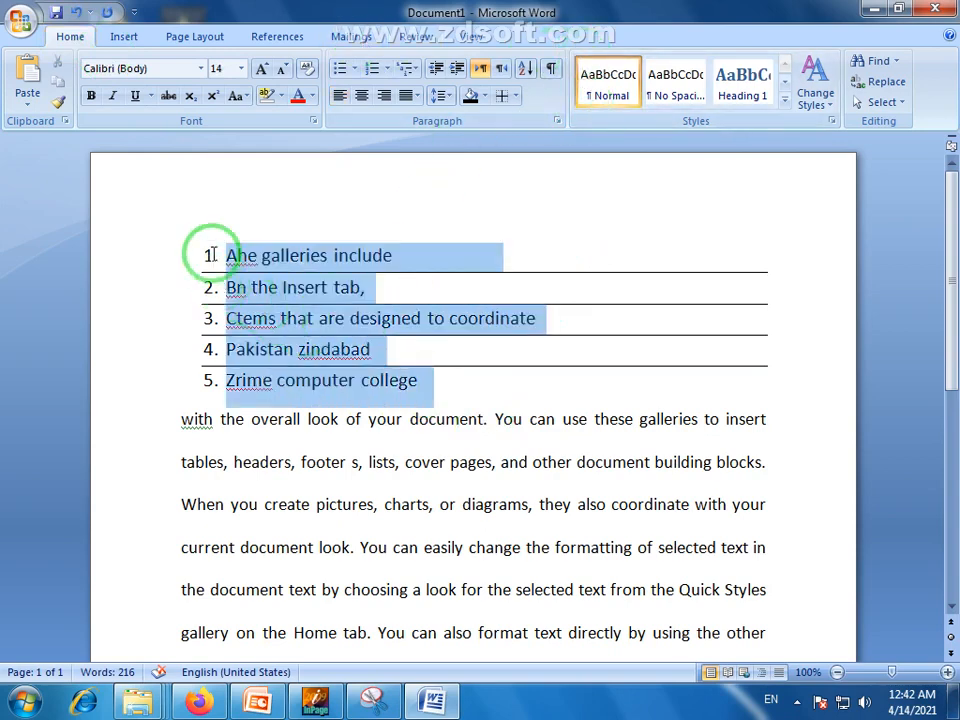
pyautogui.click(514, 100)
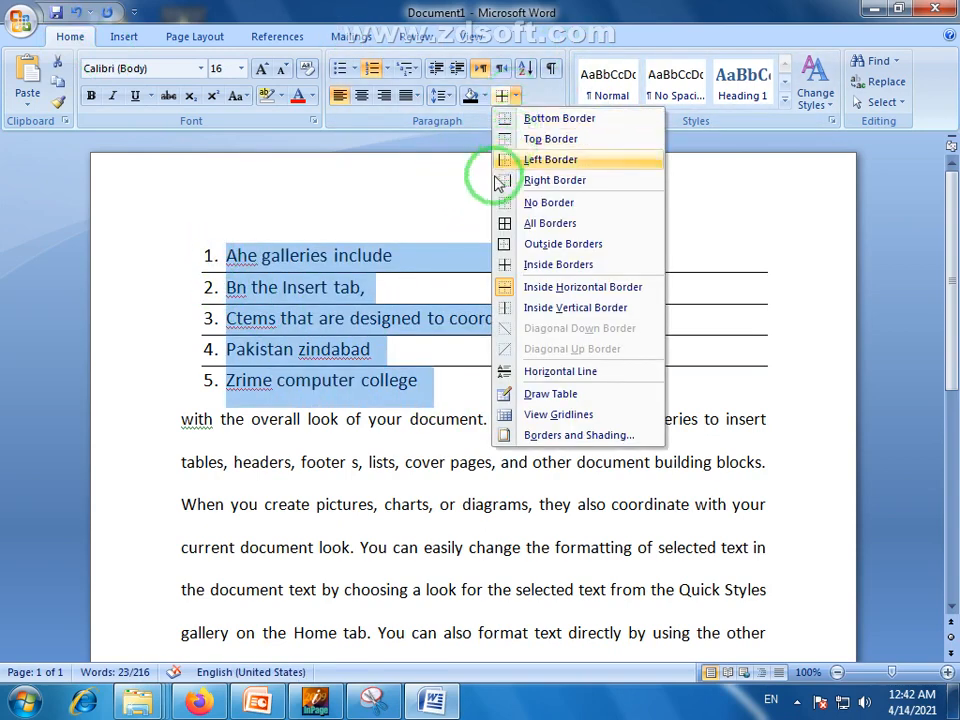
pyautogui.click(575, 234)
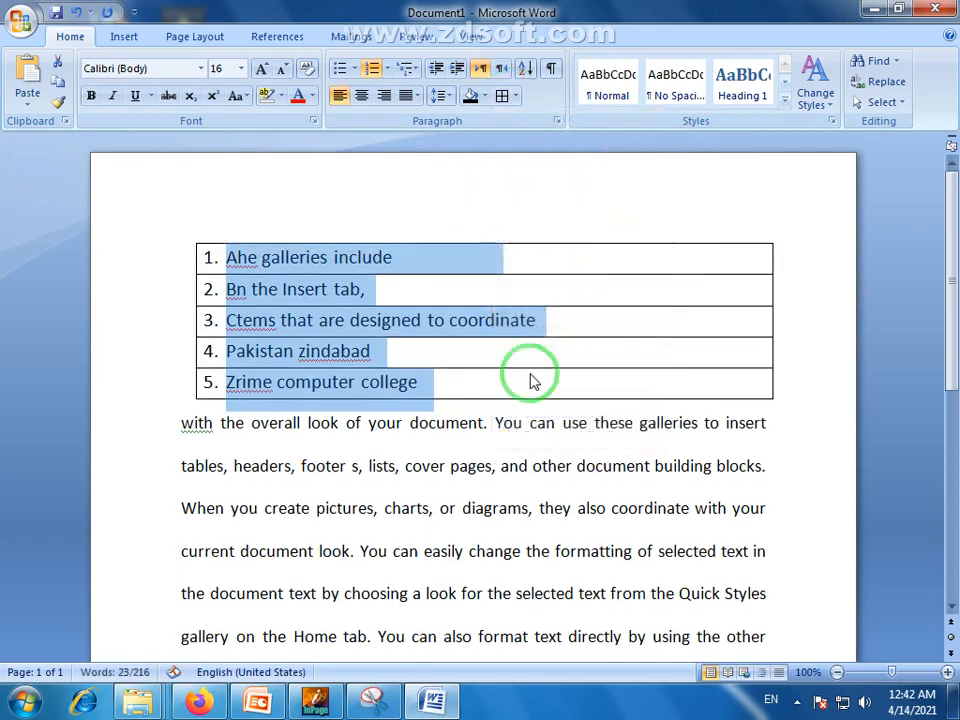
pyautogui.click(465, 422)
# Examine the body paragraph's indent, spacing, and line and page break settings, and leave them without making changes.
pyautogui.moveTo(956, 251)
pyautogui.mouseDown()
pyautogui.moveTo(957, 300)
pyautogui.moveTo(951, 251)
pyautogui.mouseUp()
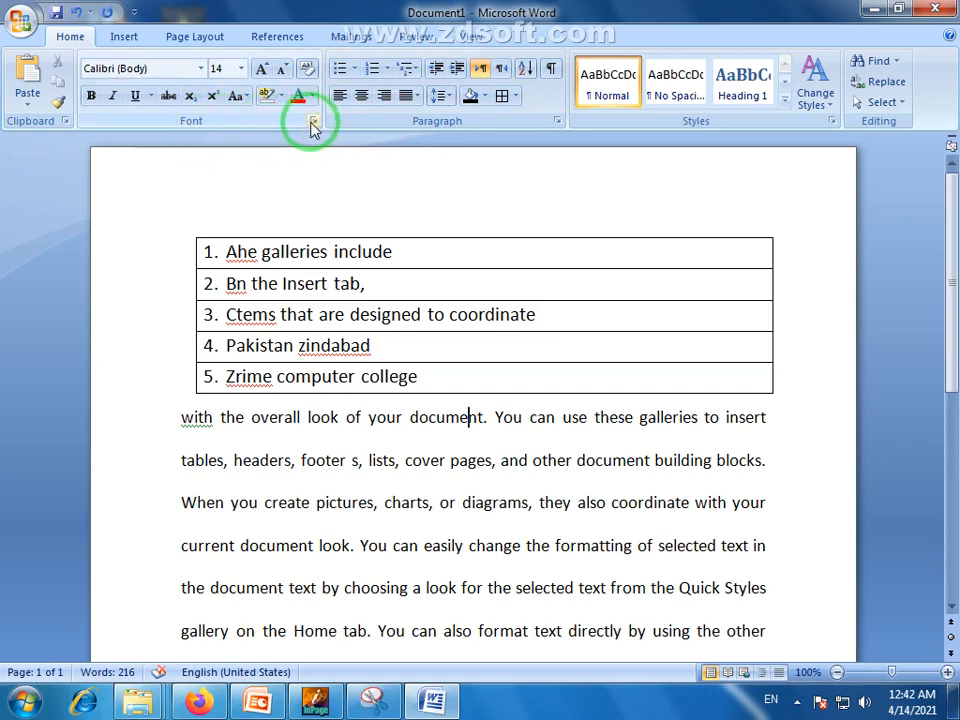
pyautogui.click(559, 124)
pyautogui.moveTo(514, 90); pyautogui.dragTo(701, 121)
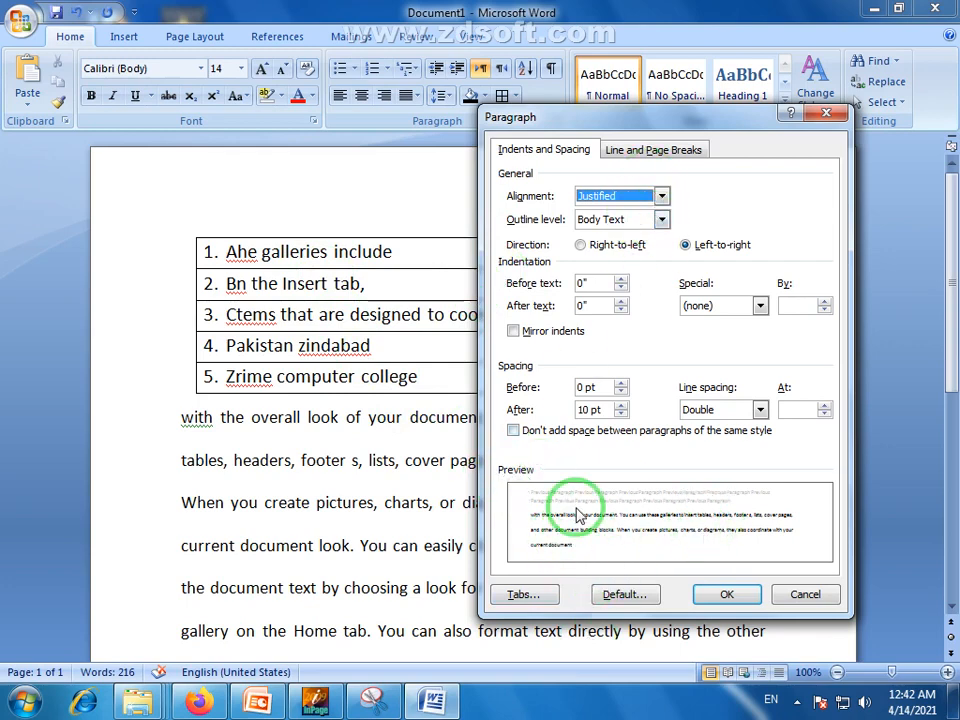
pyautogui.click(632, 150)
pyautogui.click(548, 152)
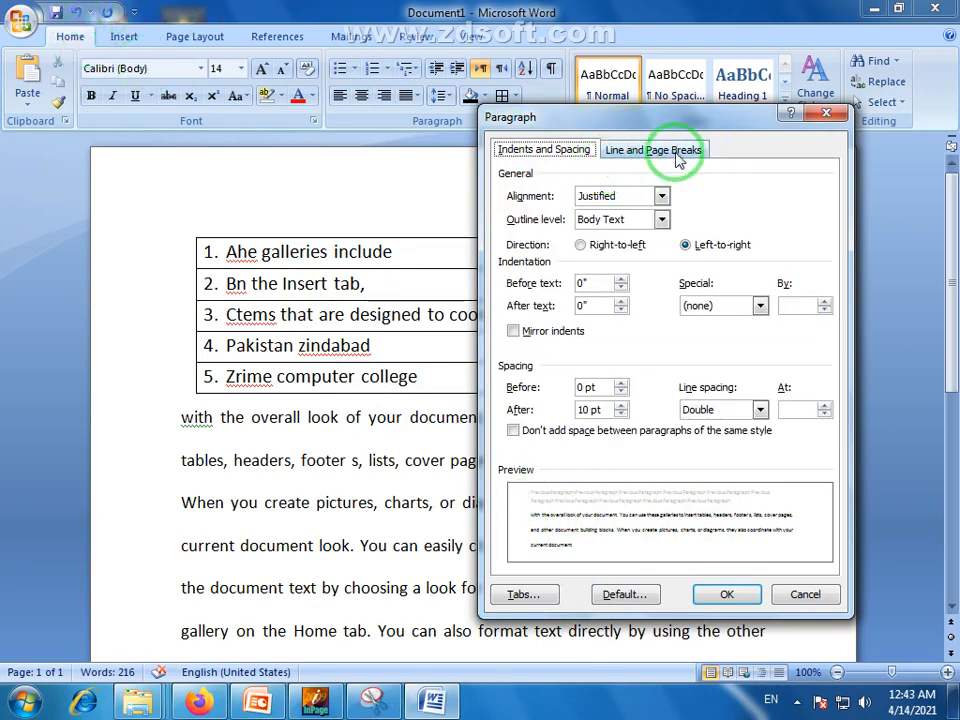
pyautogui.moveTo(645, 121); pyautogui.dragTo(491, 113)
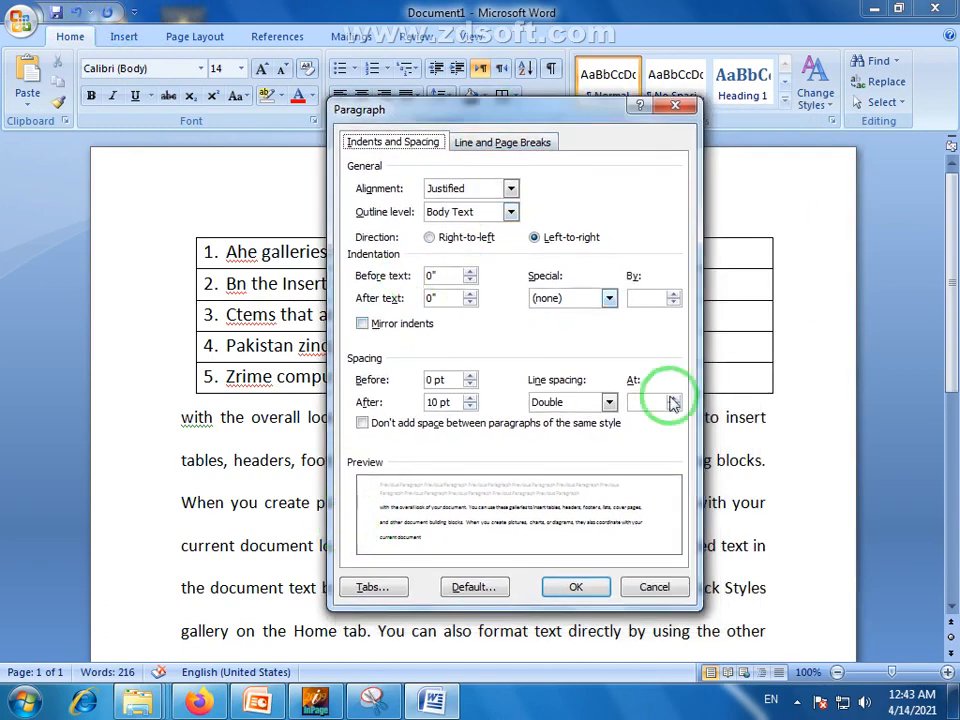
pyautogui.moveTo(511, 117); pyautogui.dragTo(510, 167)
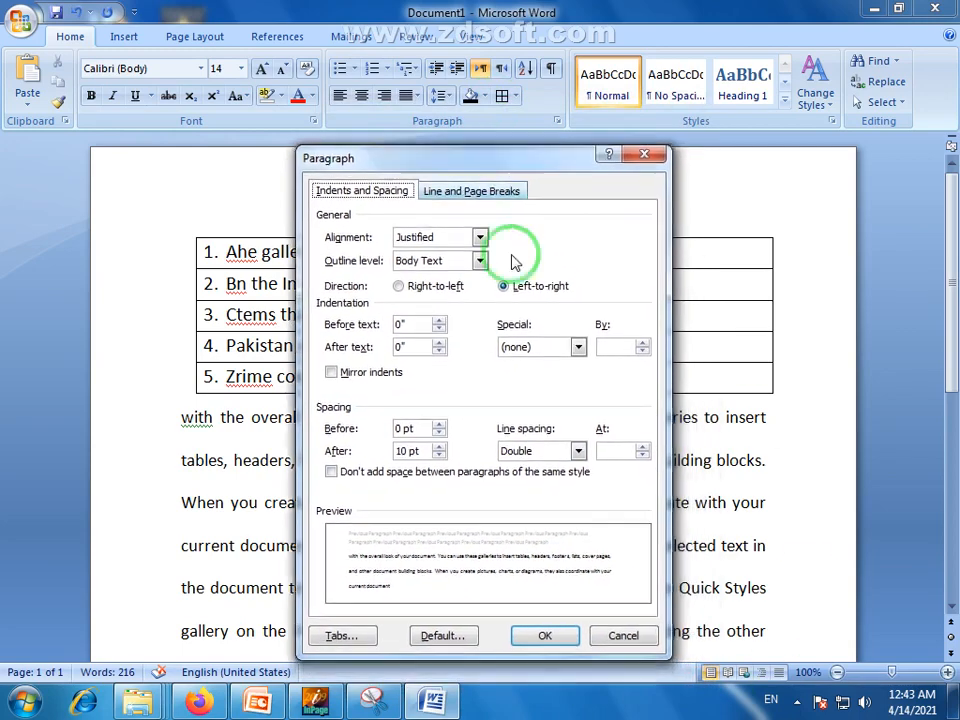
pyautogui.click(614, 636)
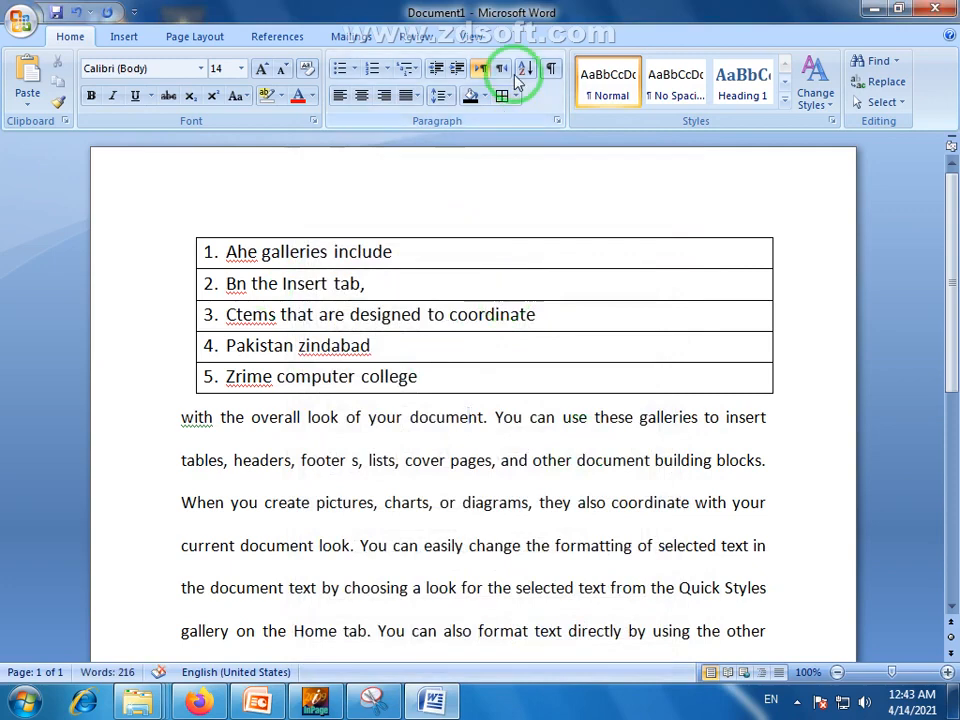
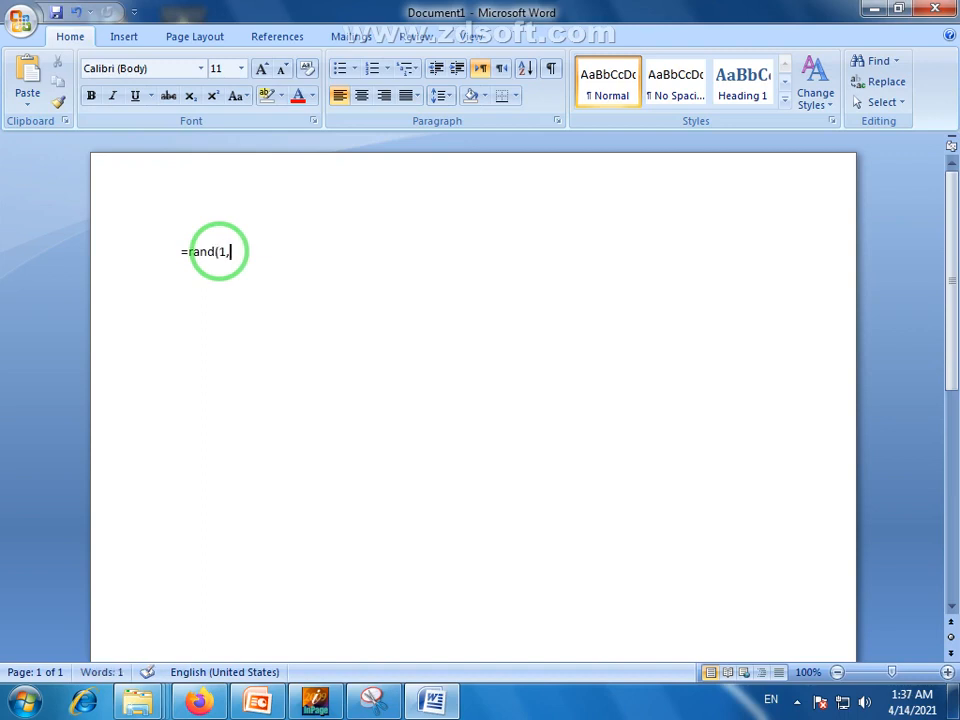
# Generate one paragraph of sample text with the =rand function and enlarge its text to 16 pt.
pyautogui.press('Return')
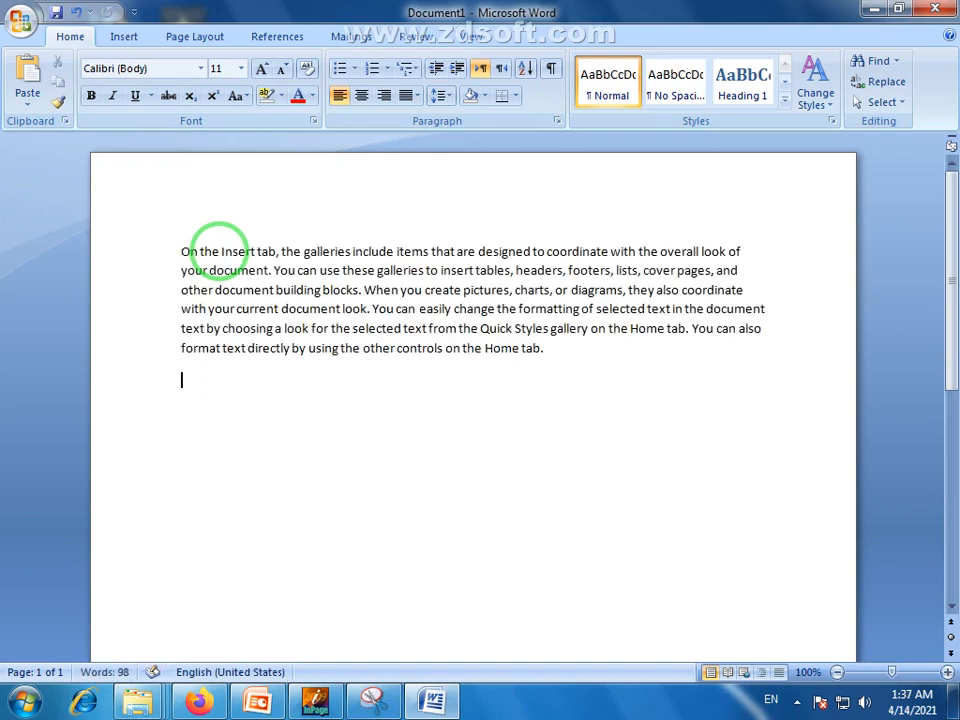
pyautogui.moveTo(568, 360); pyautogui.dragTo(122, 212)
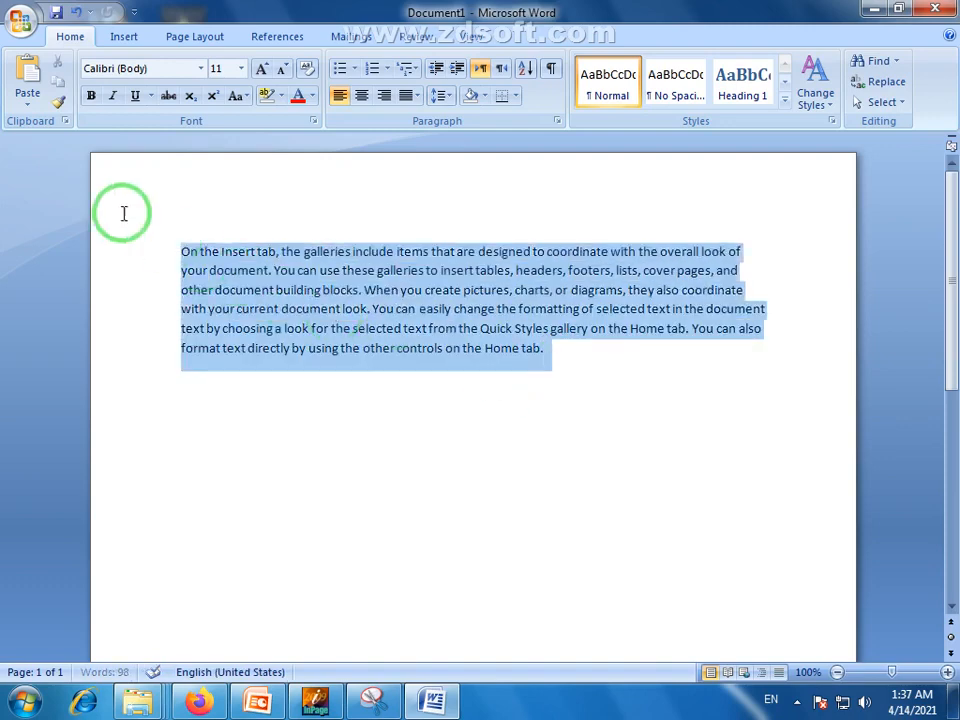
pyautogui.click(261, 70)
pyautogui.click(261, 70)
pyautogui.click(261, 70)
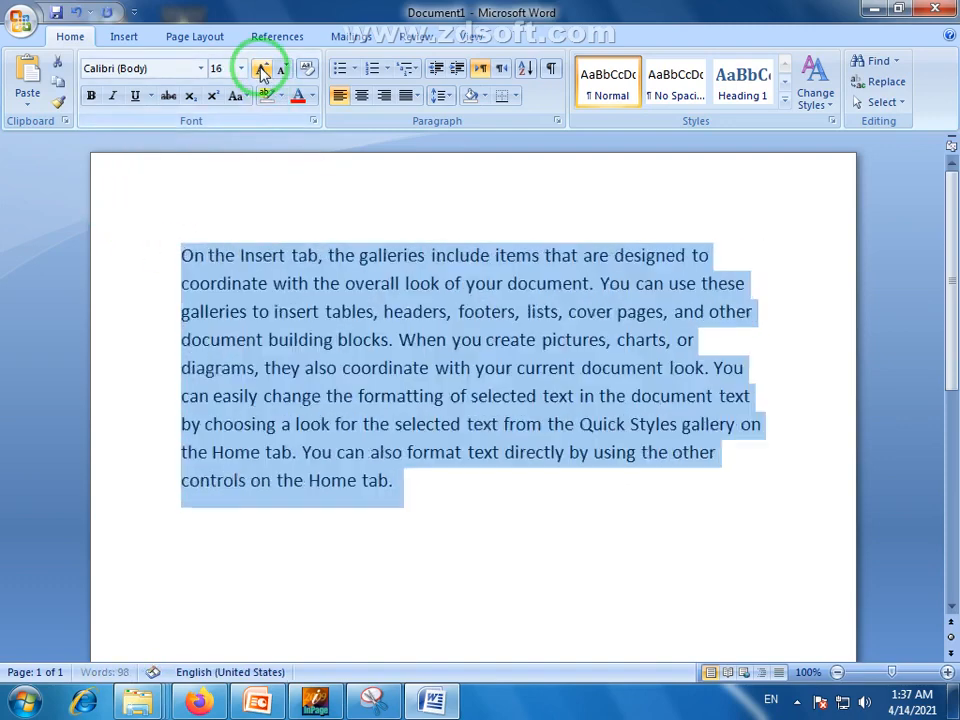
pyautogui.click(311, 423)
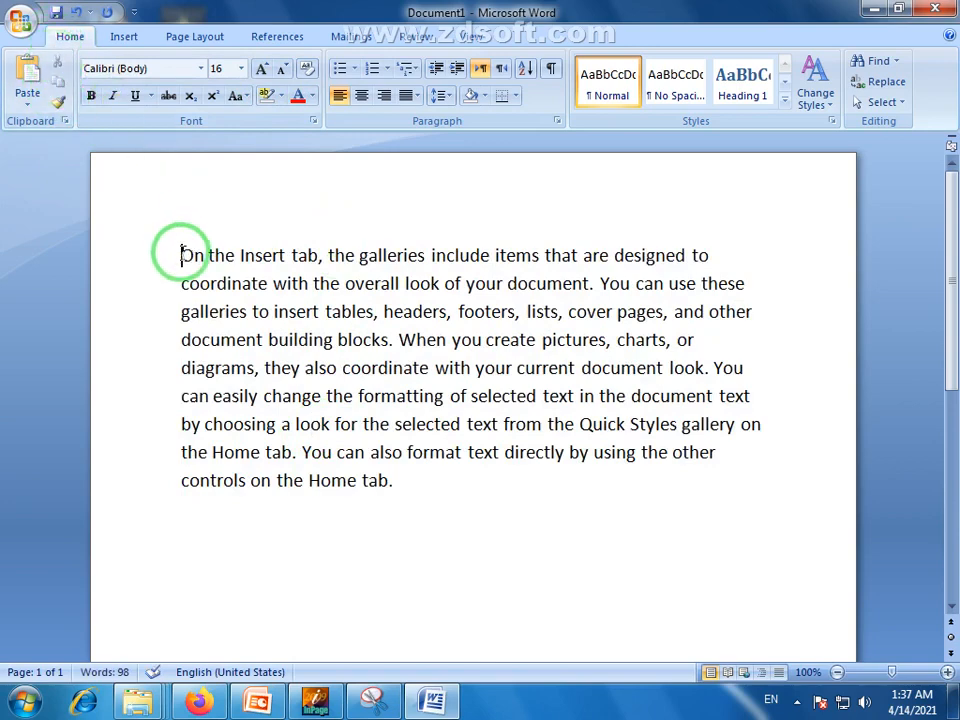
# Copy the words "On the Insert tab" from the beginning of the sample paragraph.
pyautogui.moveTo(180, 254); pyautogui.dragTo(310, 258)
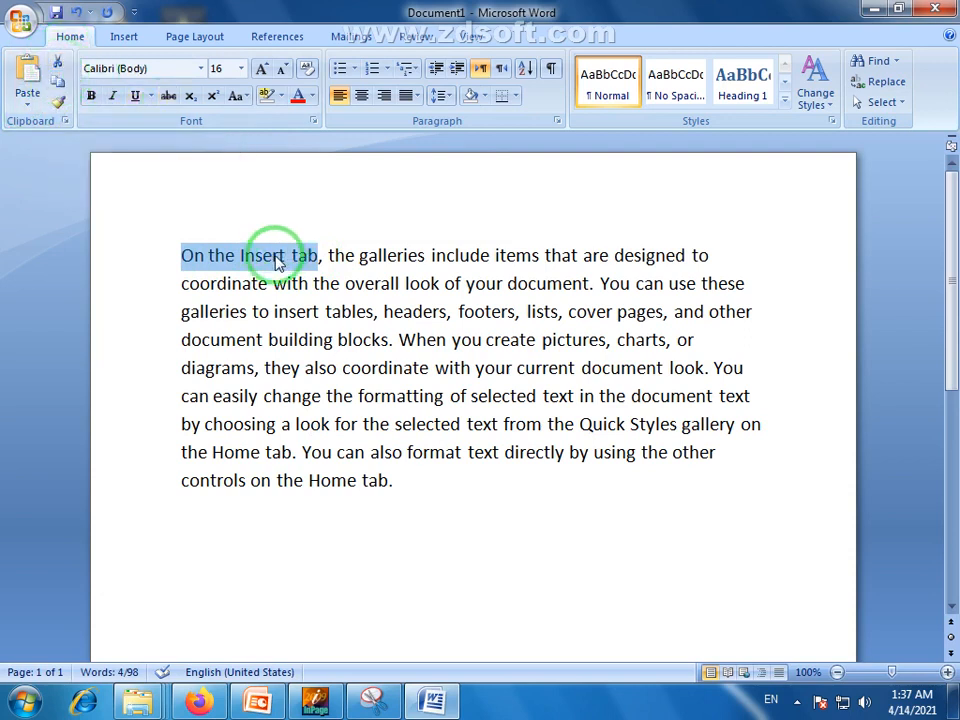
pyautogui.click(60, 84)
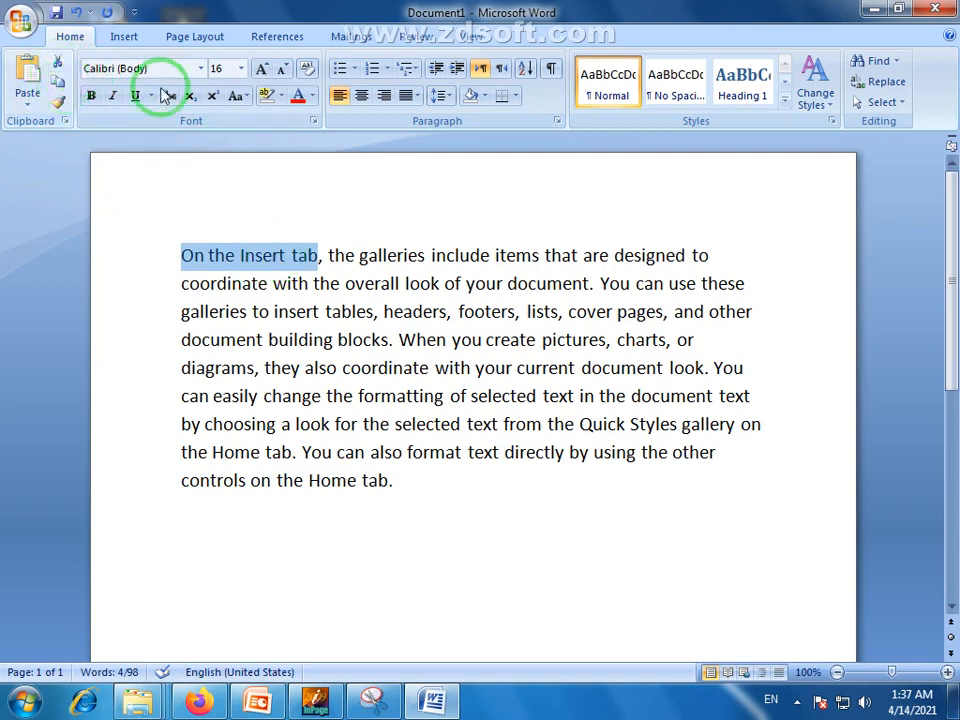
pyautogui.rightClick(268, 260)
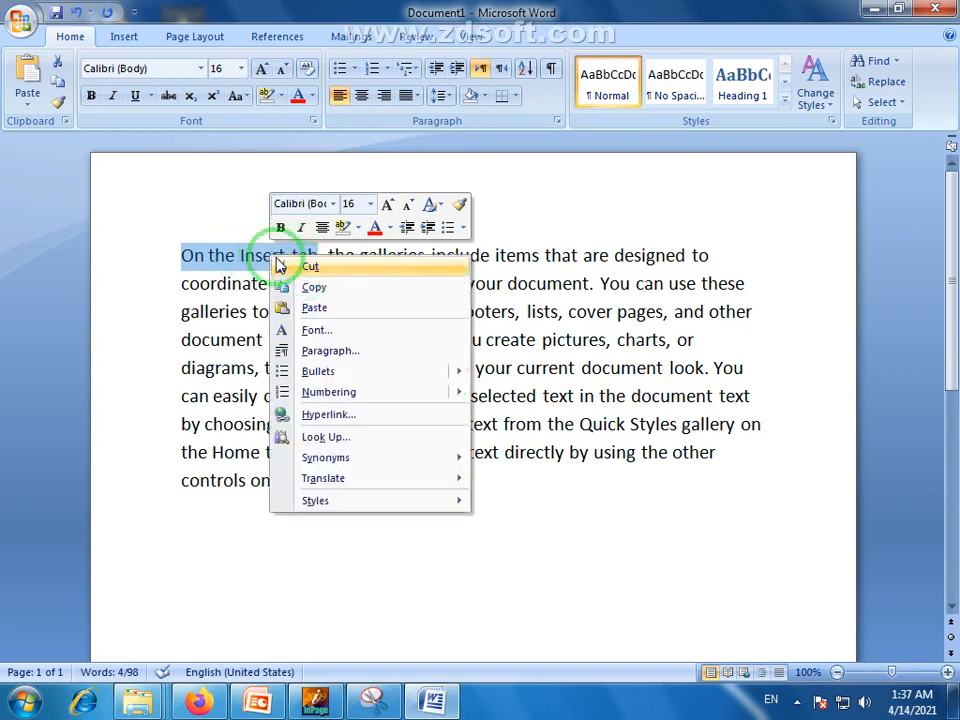
pyautogui.click(244, 263)
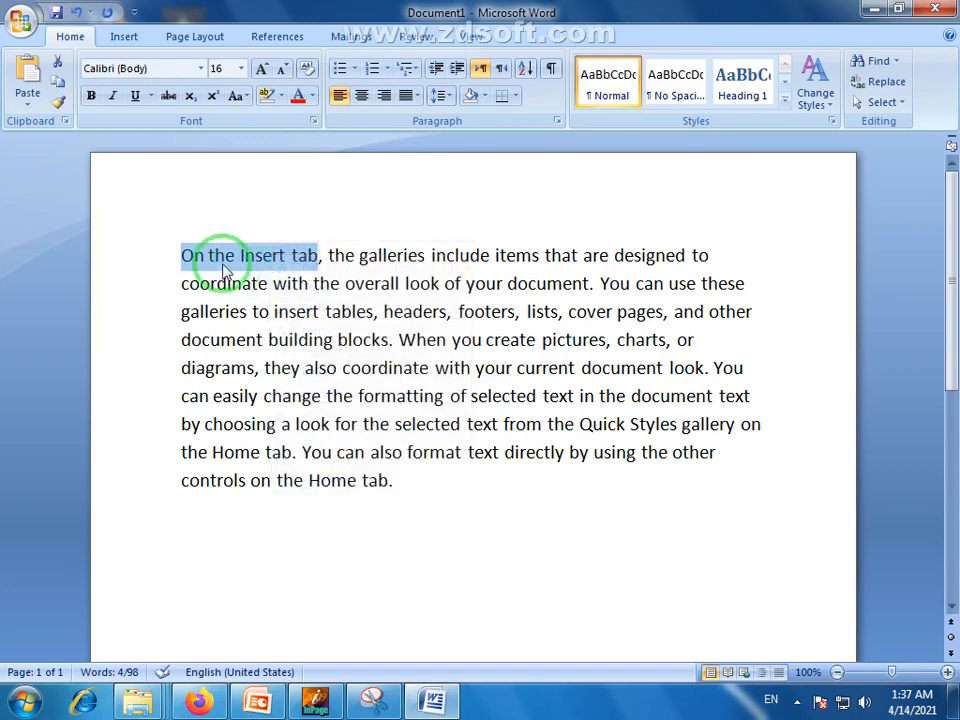
# Cut "On the Insert tab," from the beginning of the sample paragraph and undo the cut.
pyautogui.click(177, 254)
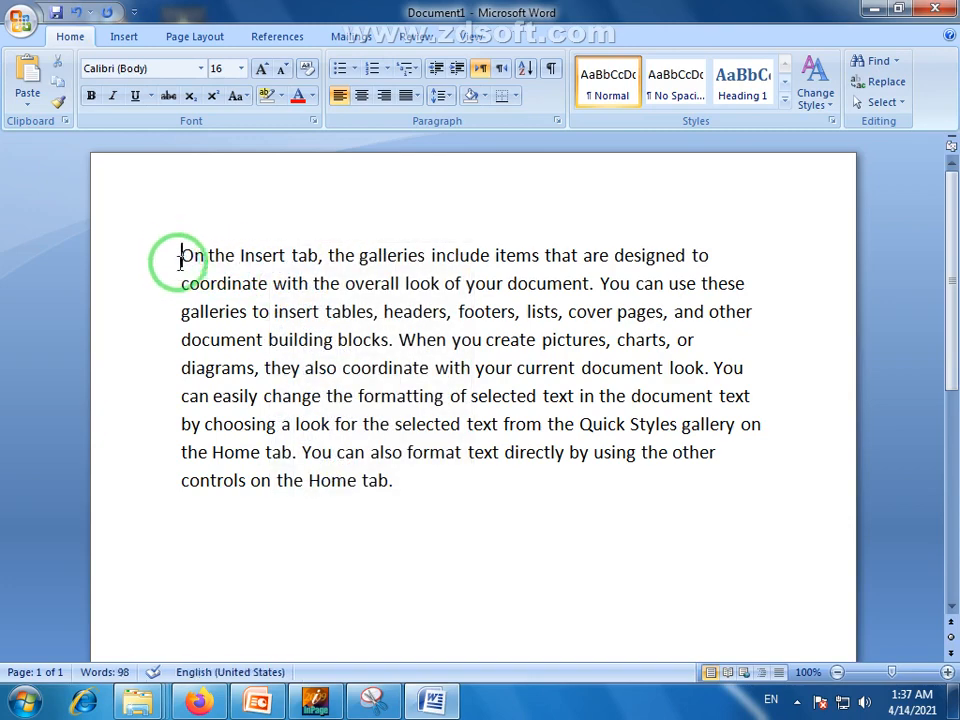
pyautogui.moveTo(312, 256); pyautogui.dragTo(150, 258)
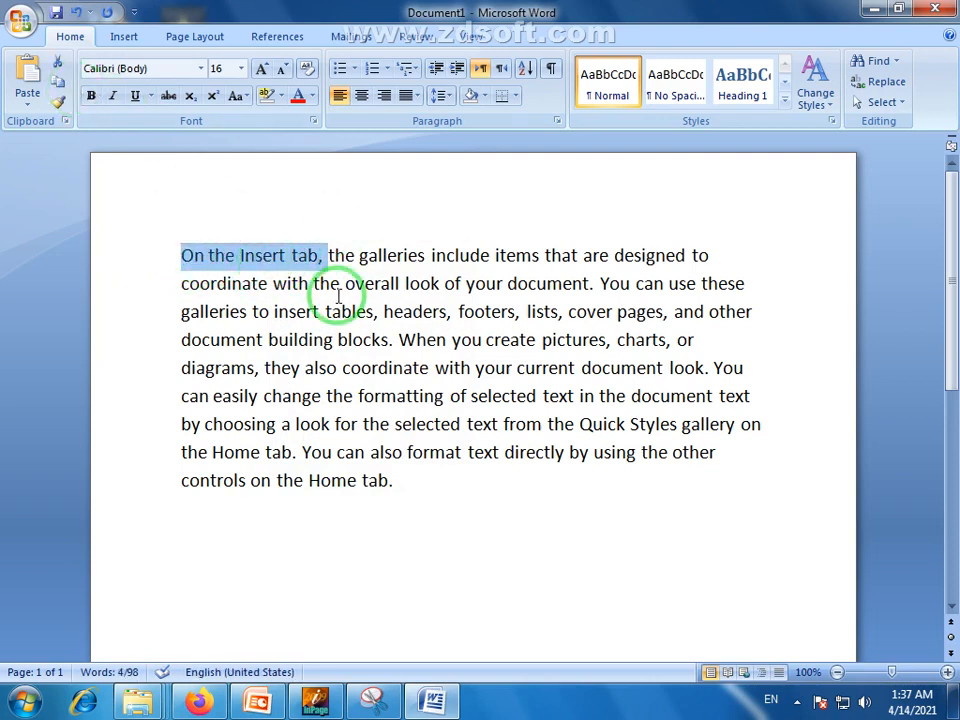
pyautogui.click(279, 263)
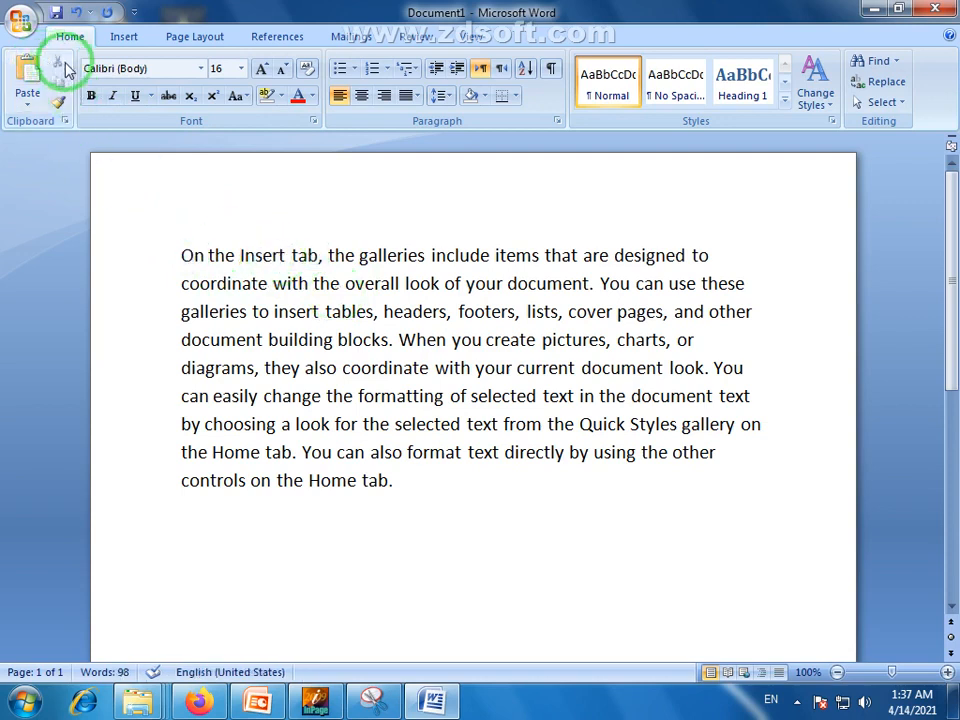
pyautogui.moveTo(180, 253); pyautogui.dragTo(329, 263)
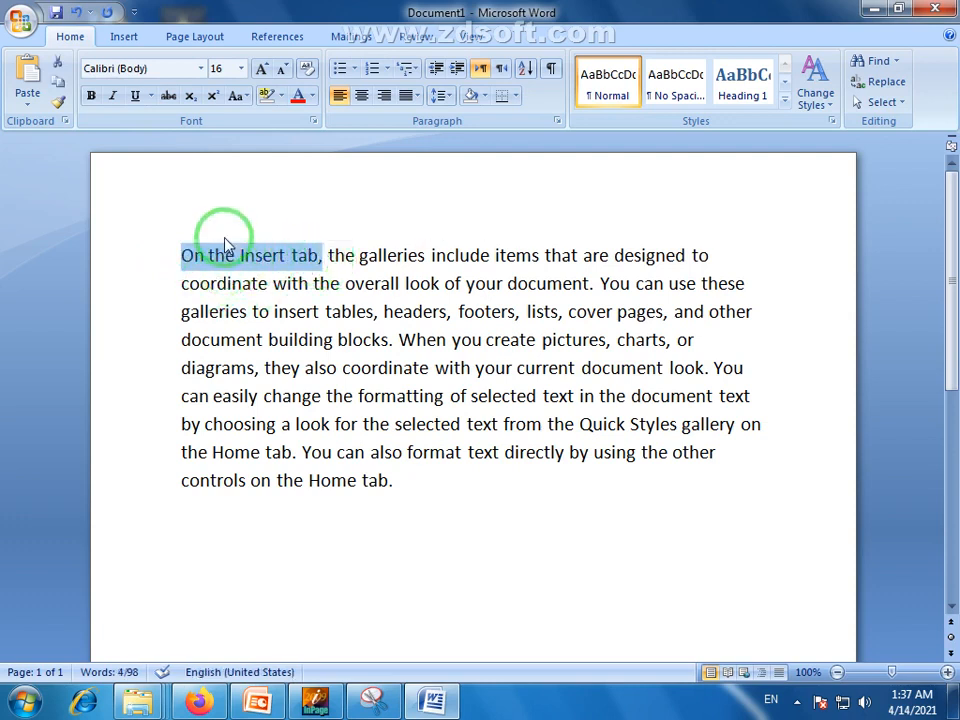
pyautogui.click(57, 66)
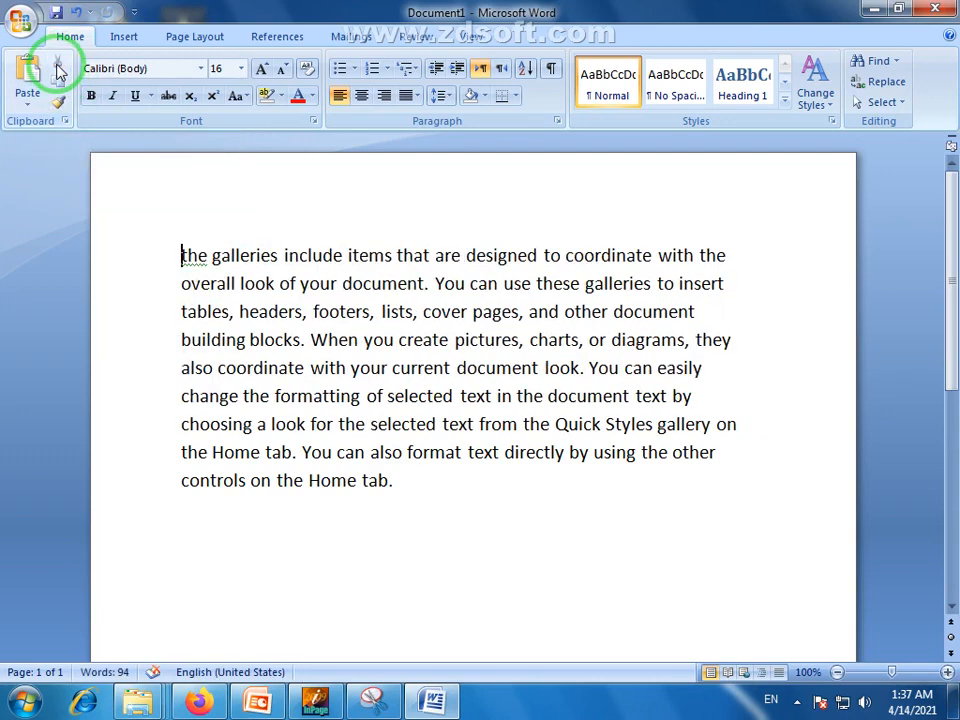
pyautogui.hotkey('ctrl', 'z')
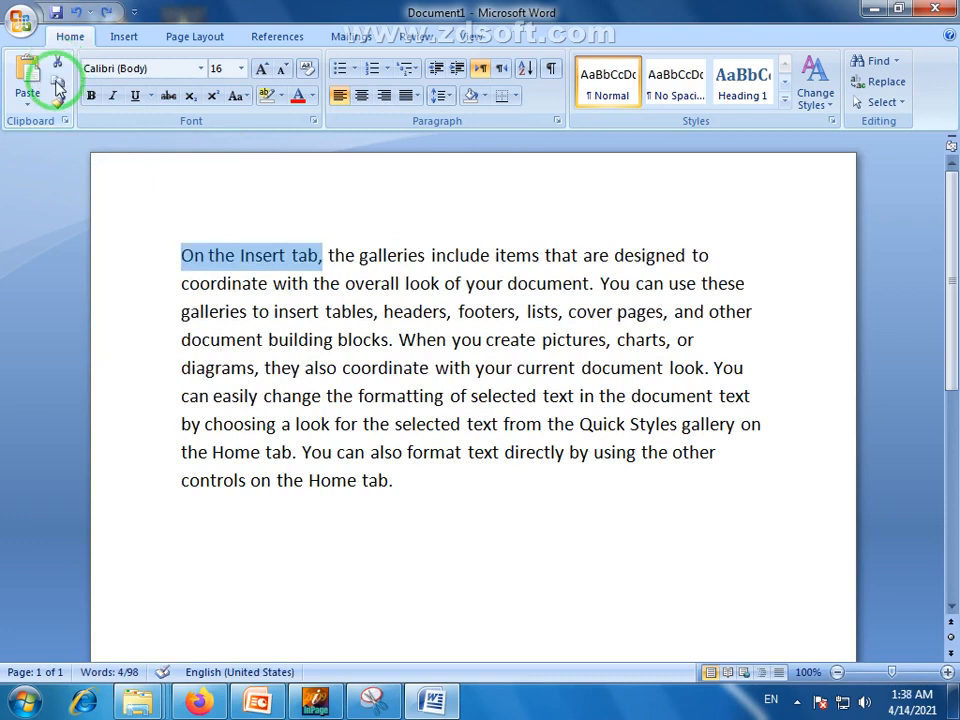
# Paste the cut text "On the Insert tab," on the empty line below the sample paragraph.
pyautogui.click(404, 484)
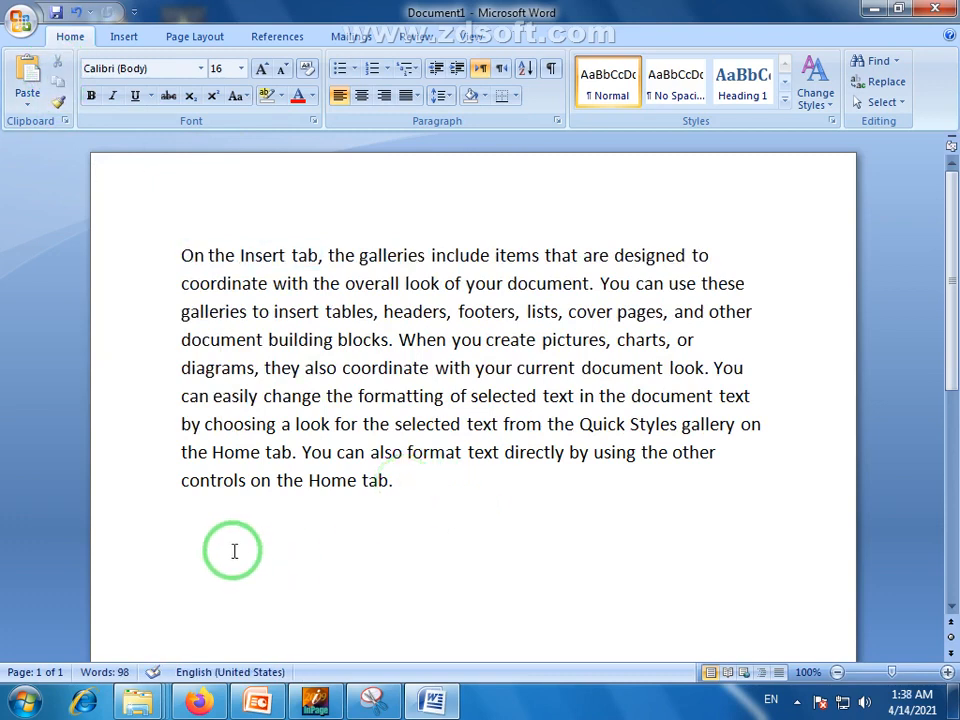
pyautogui.rightClick(199, 520)
pyautogui.click(182, 518)
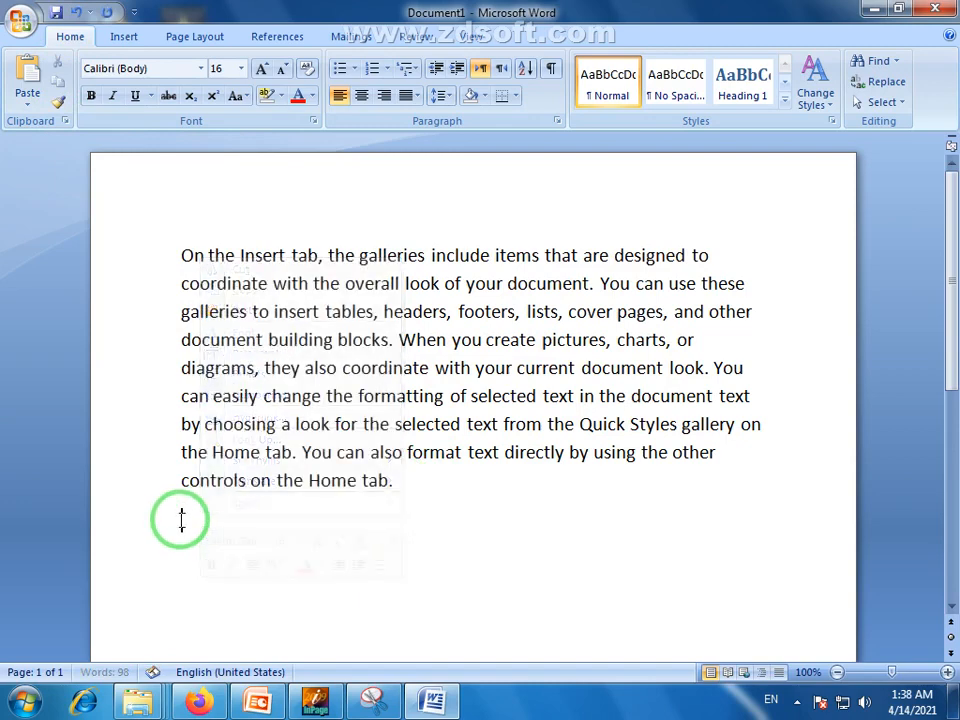
pyautogui.click(32, 78)
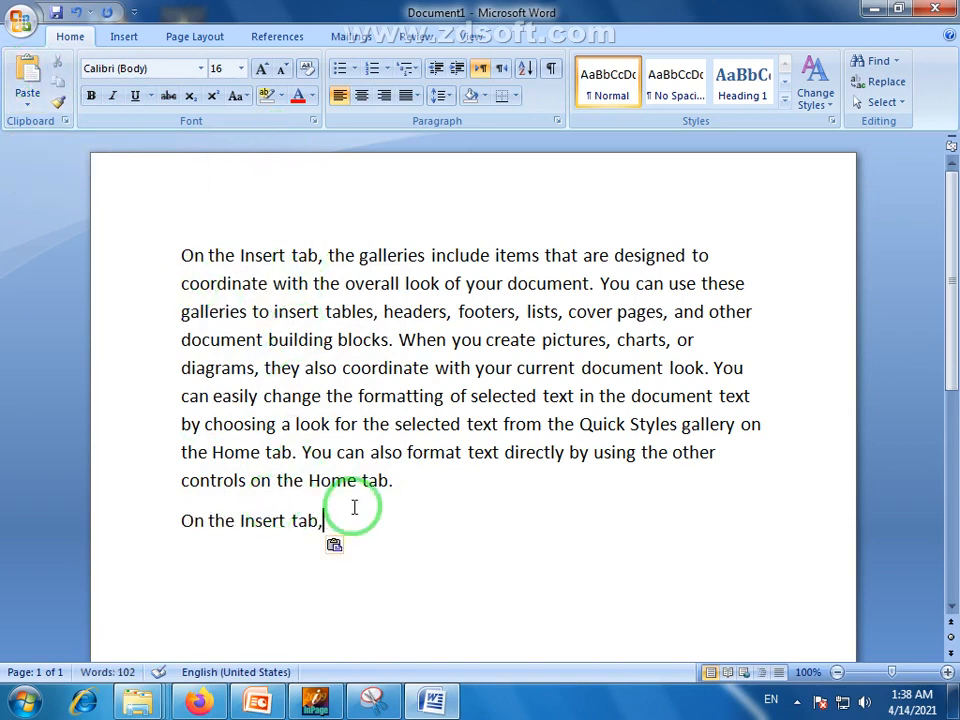
# Show the Office Clipboard task pane beside the document.
pyautogui.click(59, 101)
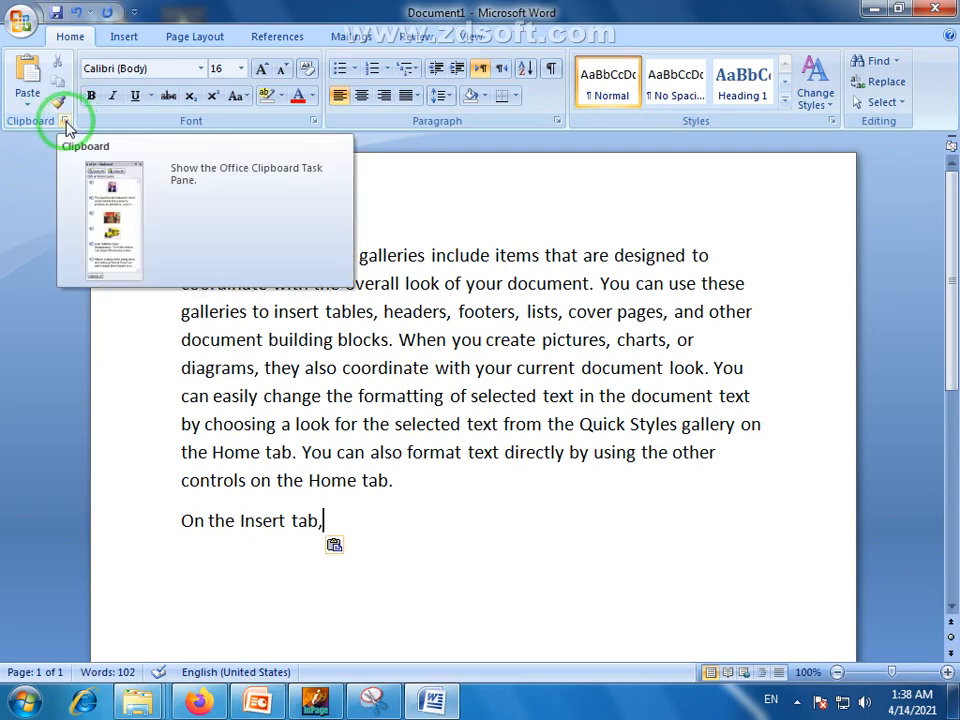
pyautogui.click(66, 122)
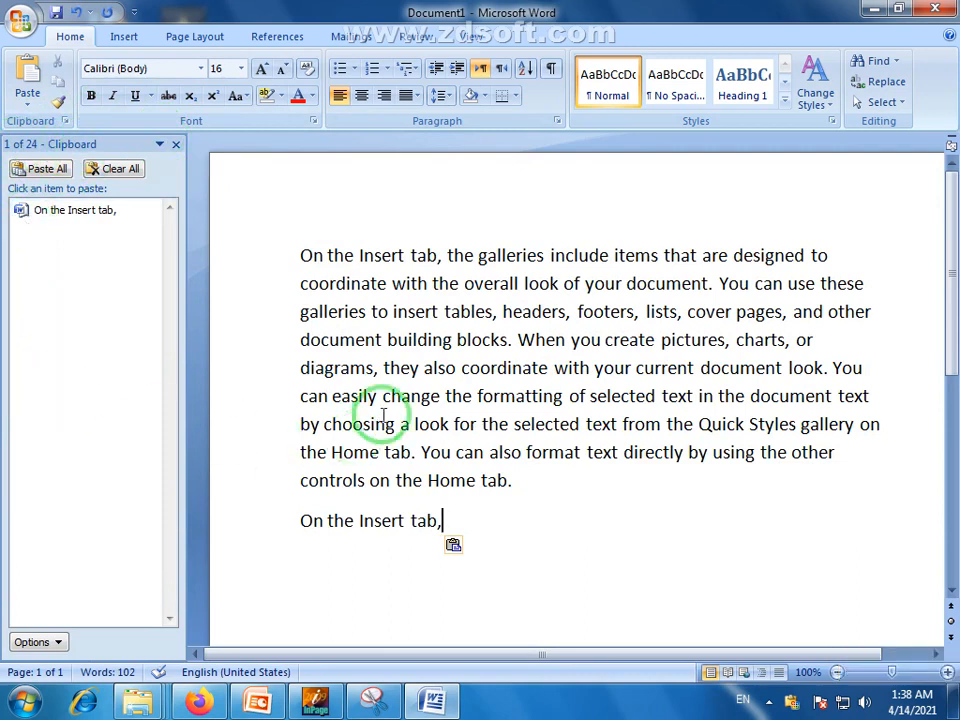
pyautogui.moveTo(60, 231)
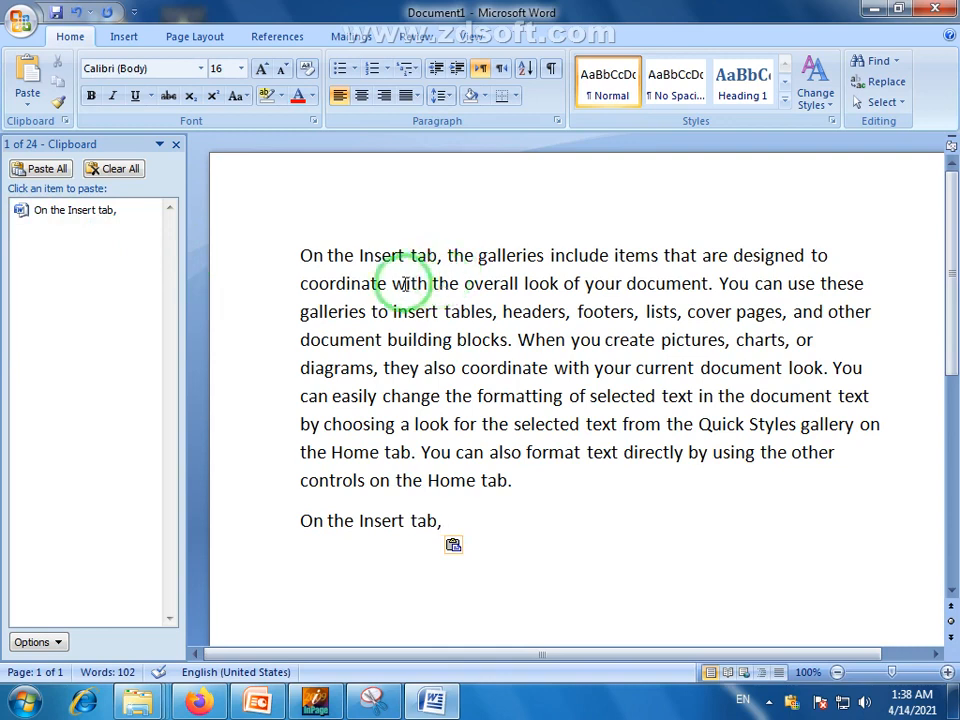
pyautogui.moveTo(392, 283); pyautogui.dragTo(497, 283)
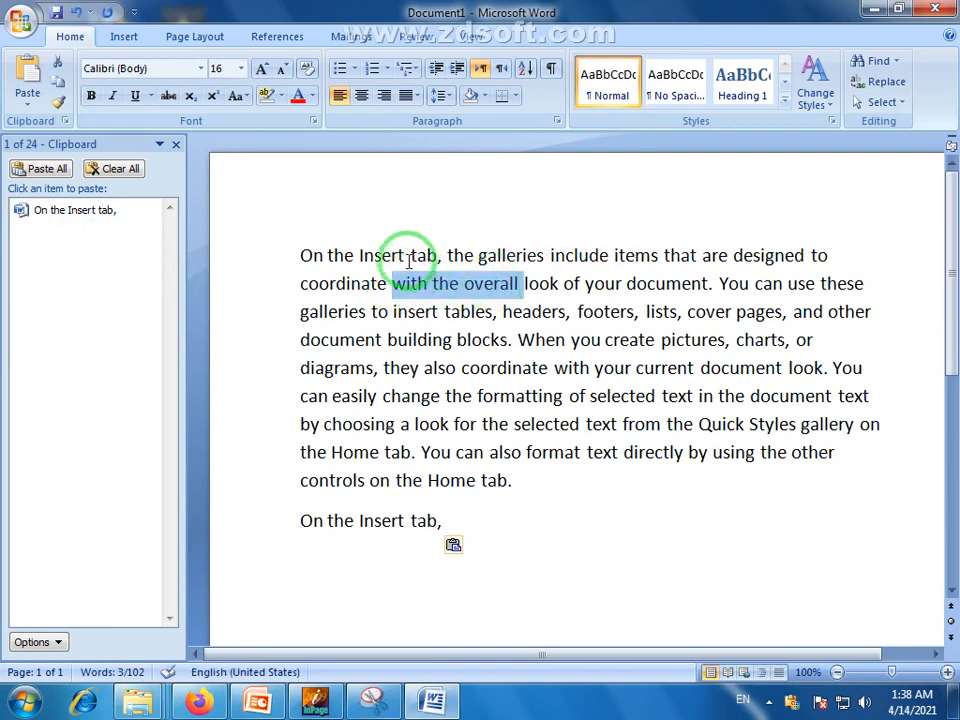
pyautogui.moveTo(369, 253); pyautogui.dragTo(302, 255)
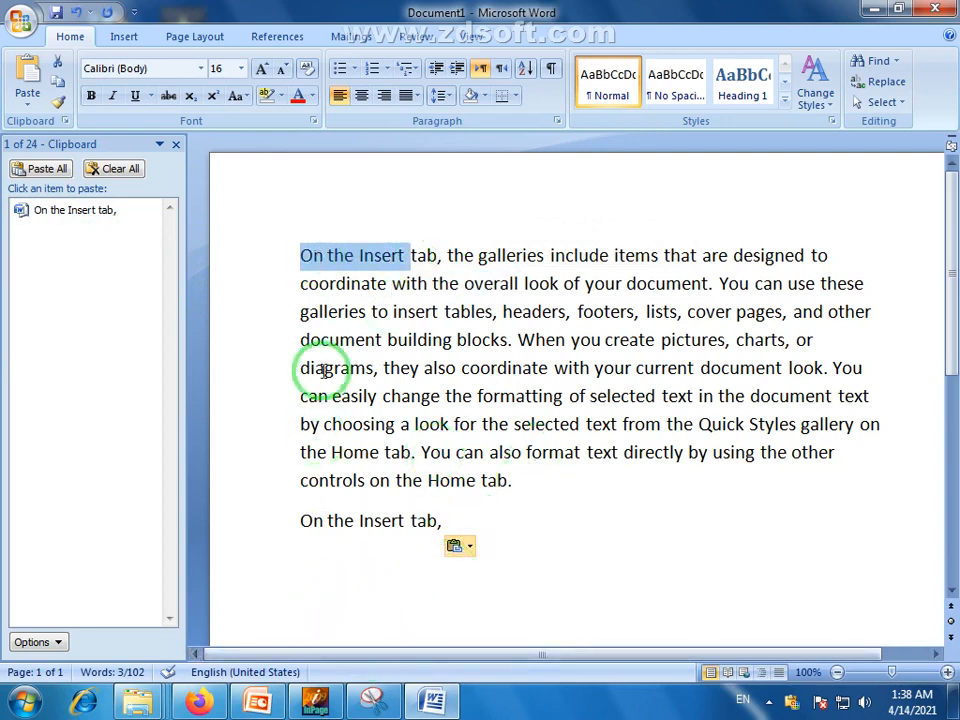
pyautogui.click(294, 266)
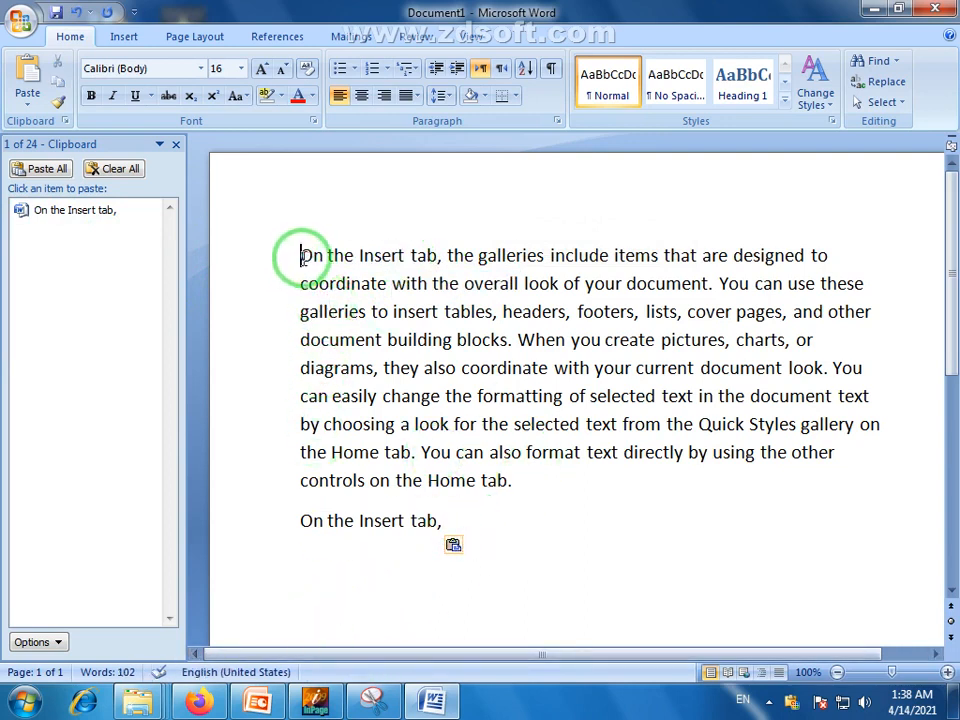
pyautogui.moveTo(302, 258); pyautogui.dragTo(437, 256)
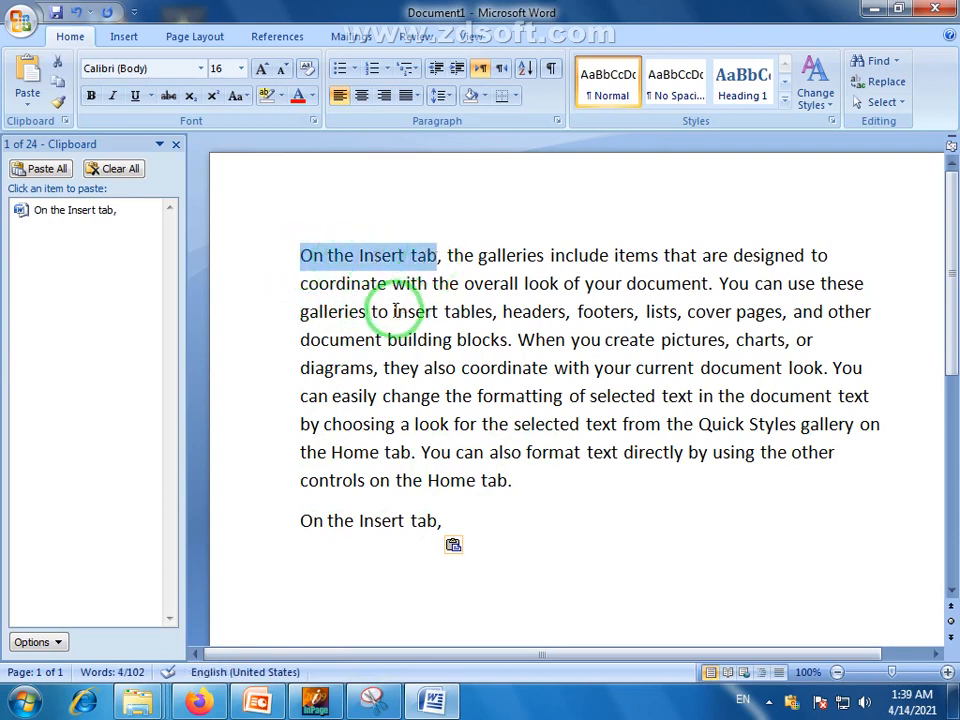
pyautogui.moveTo(393, 311); pyautogui.dragTo(470, 320)
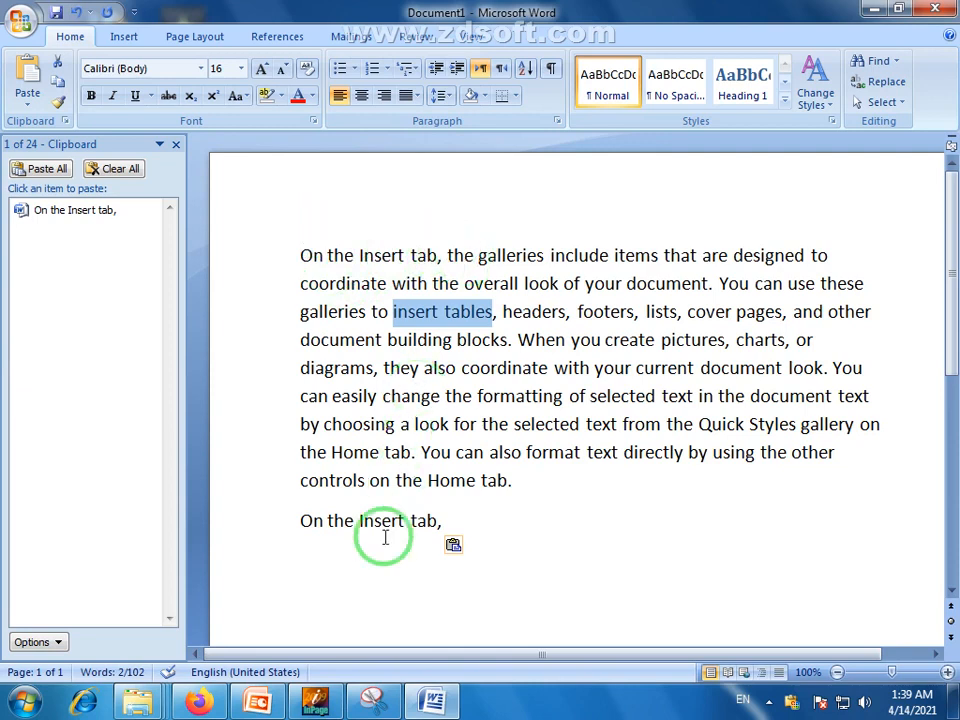
pyautogui.click(444, 340)
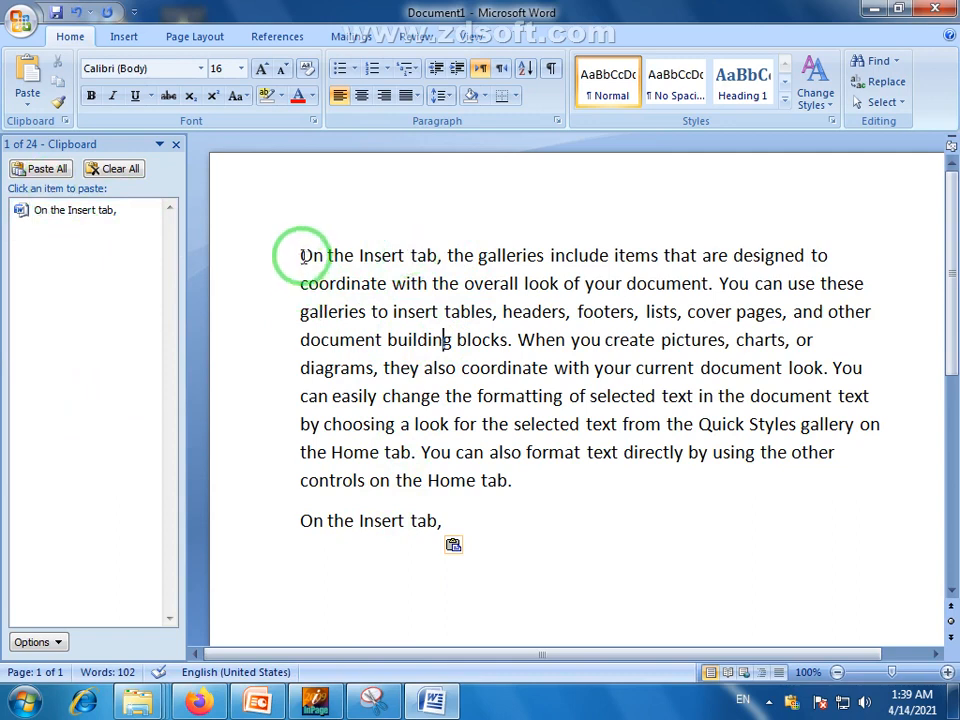
pyautogui.moveTo(301, 256); pyautogui.dragTo(433, 254)
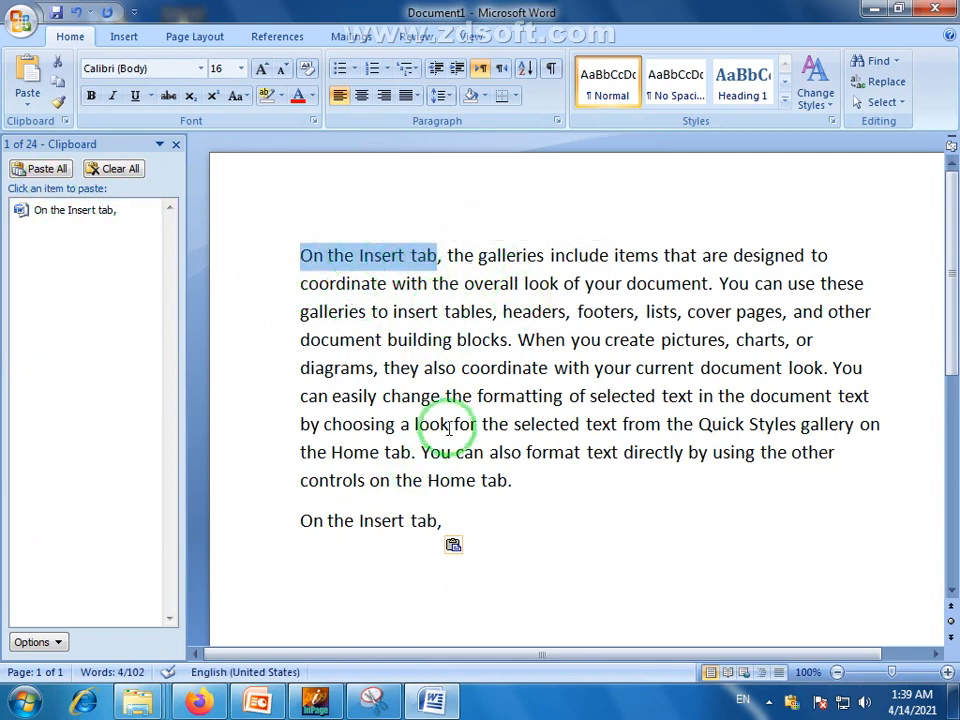
pyautogui.click(459, 340)
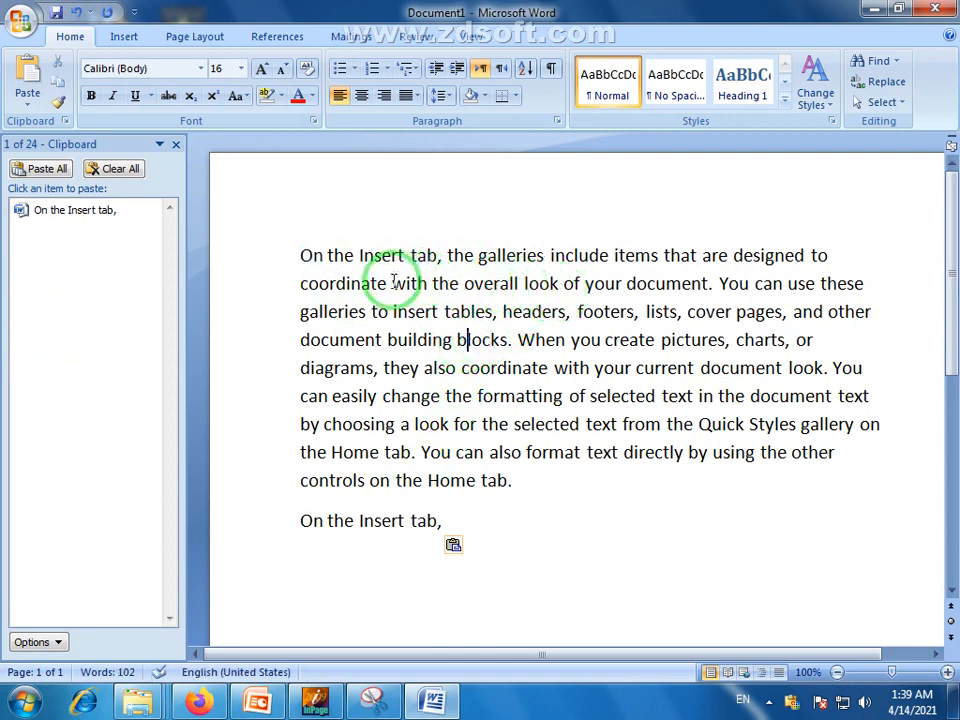
# Copy "with the overall look of your document" and "they also coordinate" from the sample paragraph as separate clipboard items.
pyautogui.moveTo(392, 283); pyautogui.dragTo(668, 290)
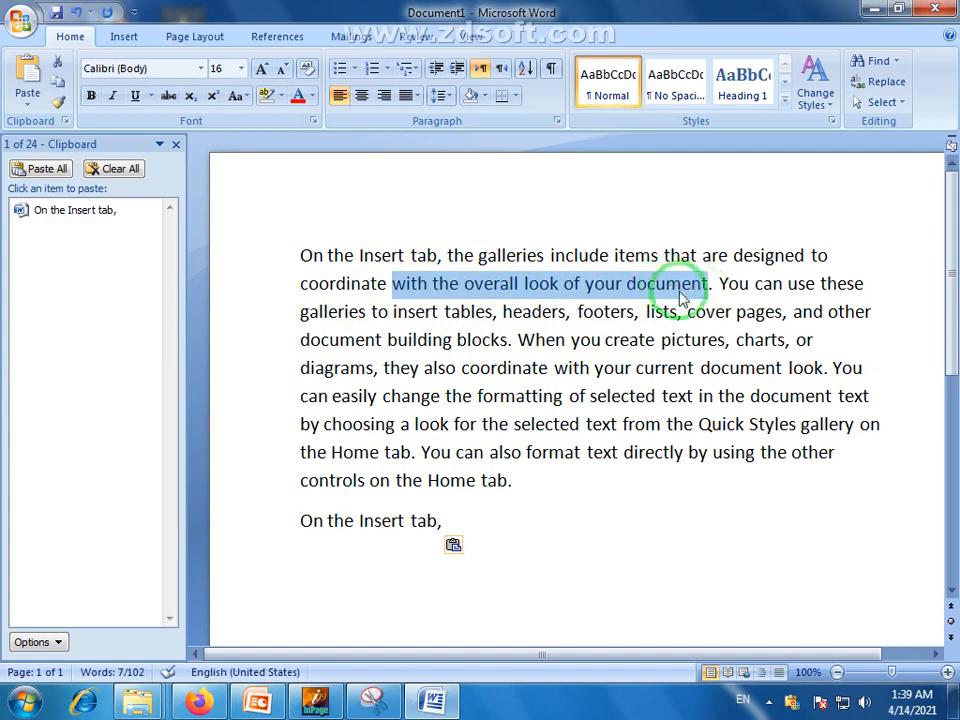
pyautogui.rightClick(680, 297)
pyautogui.click(714, 314)
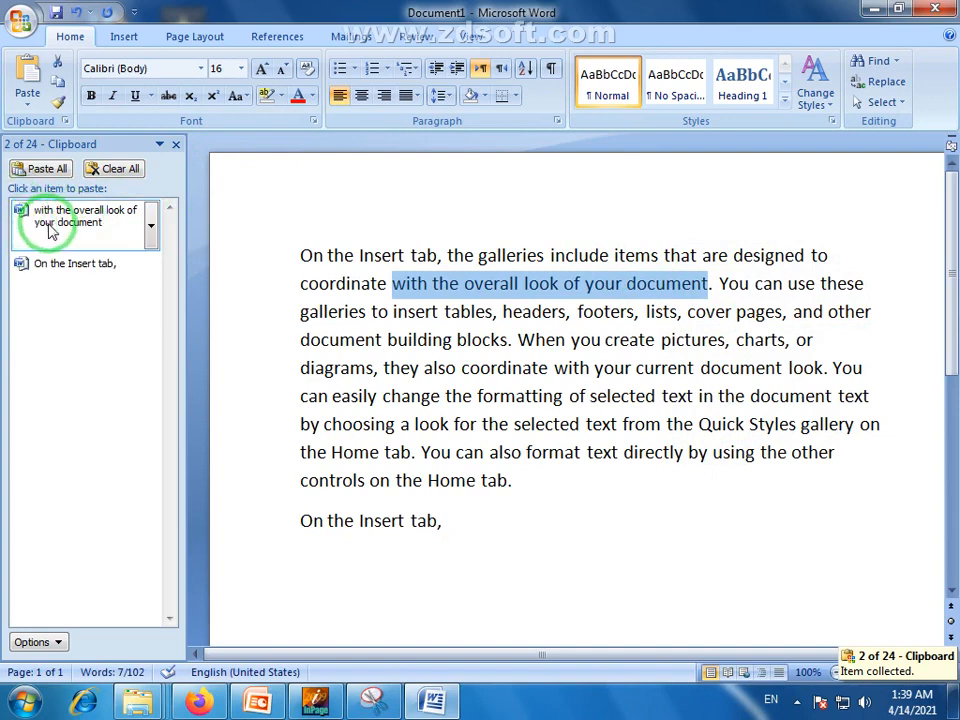
pyautogui.moveTo(386, 372); pyautogui.dragTo(551, 381)
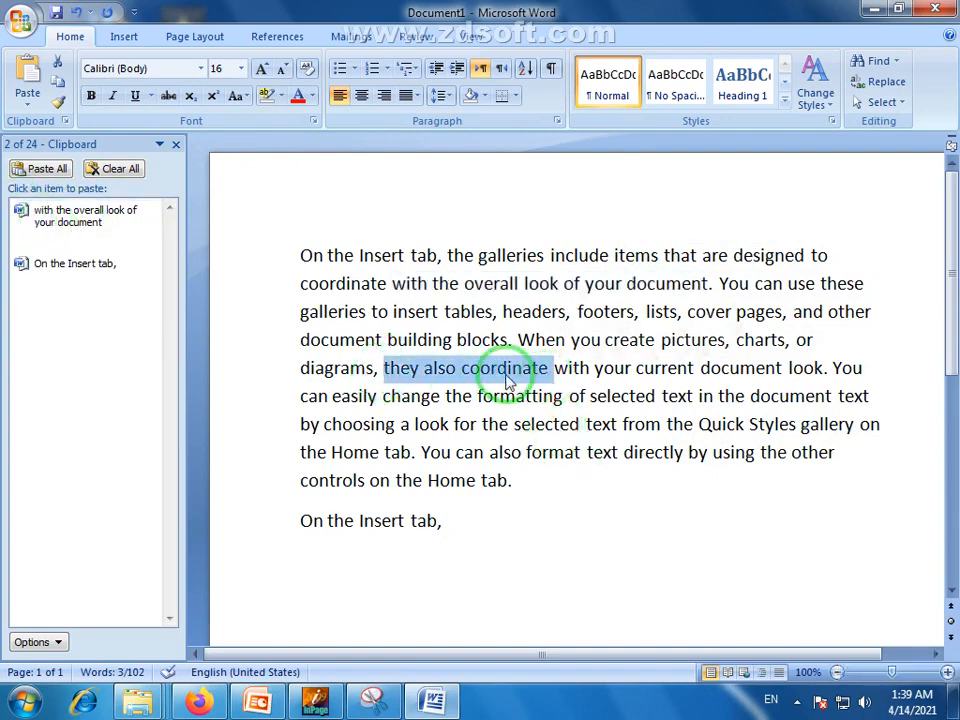
pyautogui.rightClick(508, 375)
pyautogui.click(555, 408)
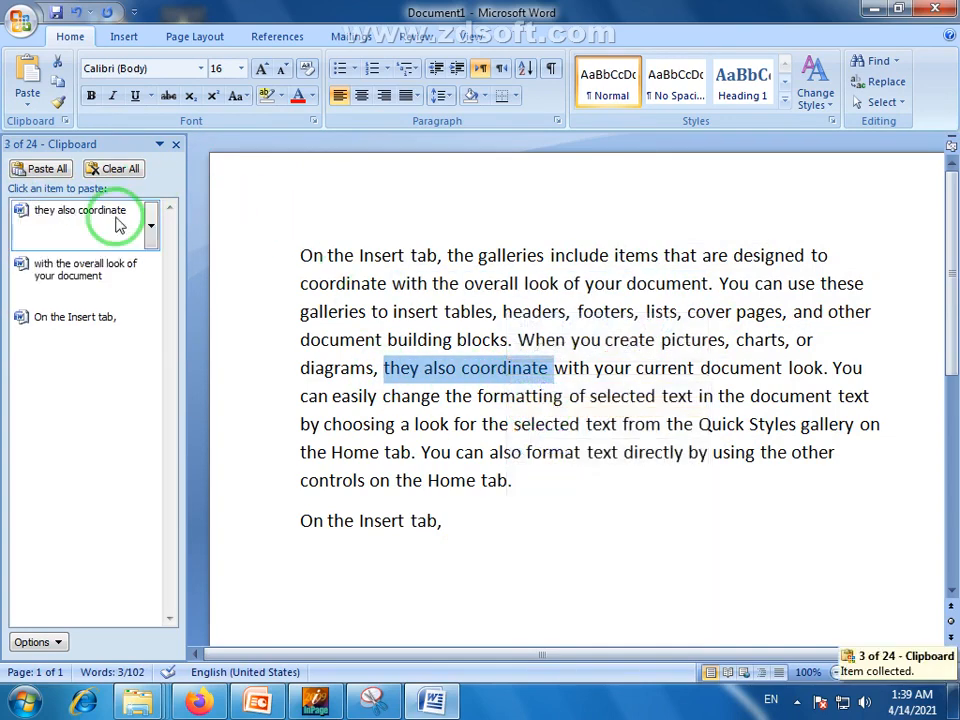
# Copy "selected text in the document" and the whole sample paragraph as separate clipboard items.
pyautogui.moveTo(590, 398); pyautogui.dragTo(833, 398)
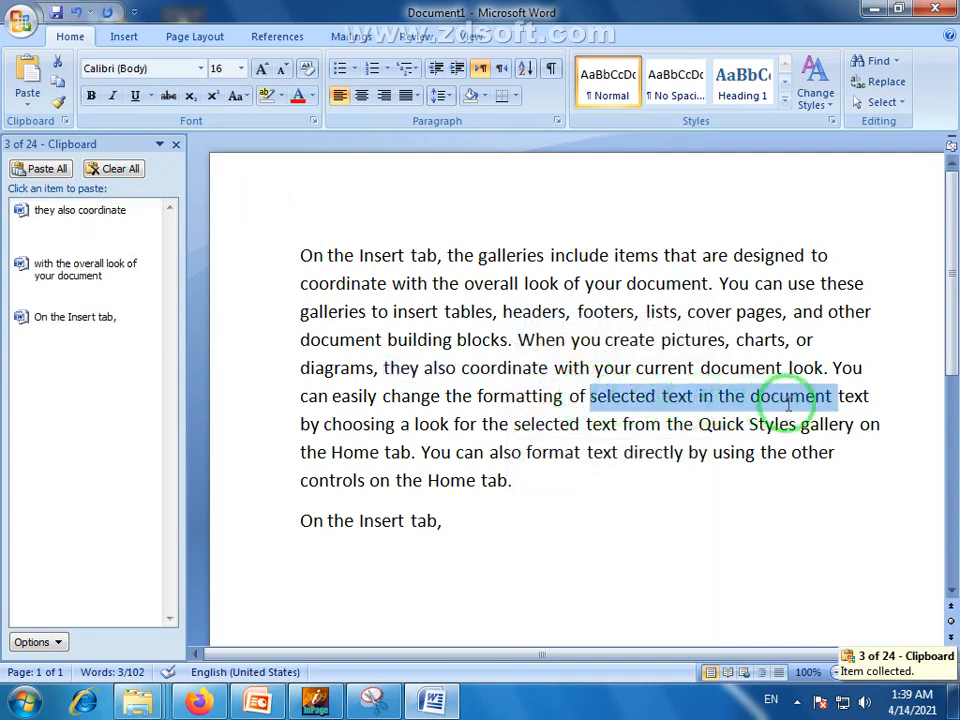
pyautogui.click(58, 81)
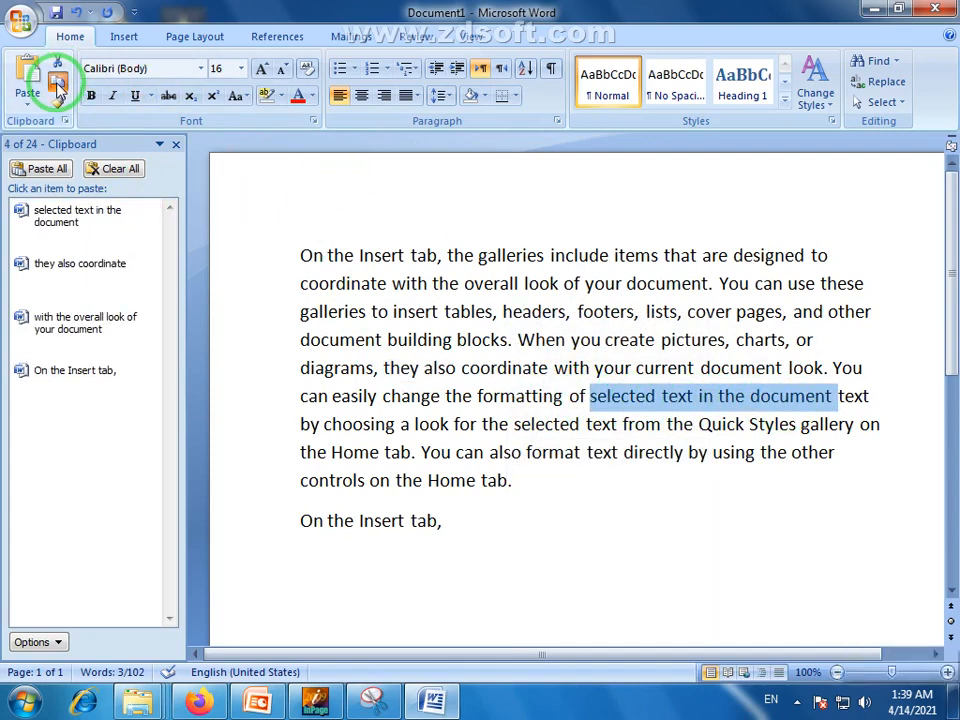
pyautogui.click(456, 396)
pyautogui.moveTo(514, 483); pyautogui.dragTo(285, 265)
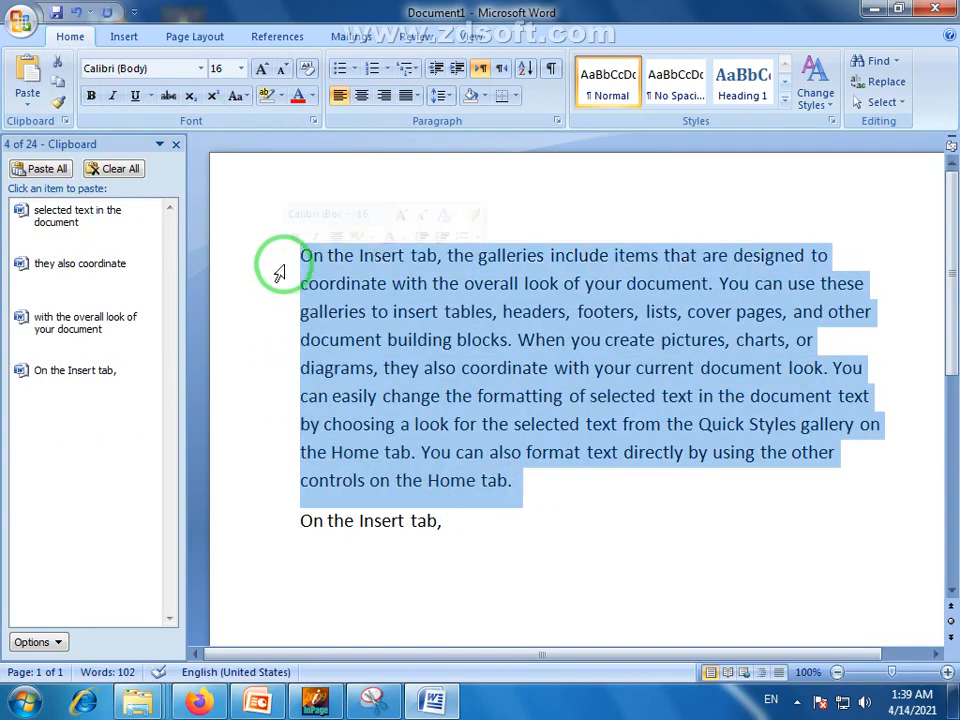
pyautogui.rightClick(317, 259)
pyautogui.click(362, 294)
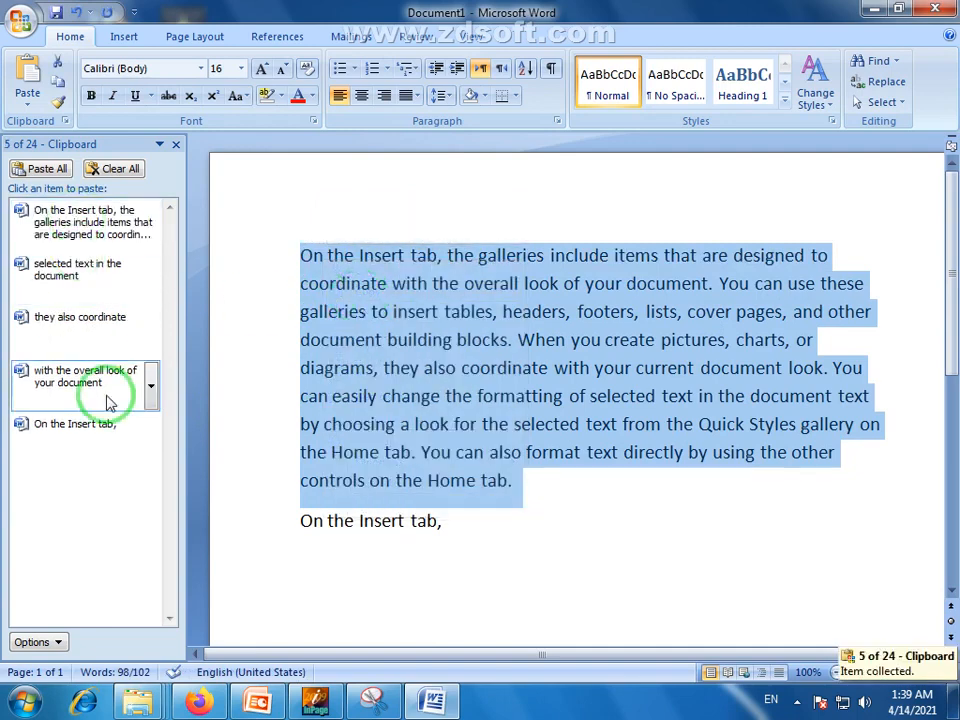
# Paste the collected items "they also coordinate", "with the overall look of your document" and "On the Insert tab," on separate lines at the document's end.
pyautogui.click(470, 521)
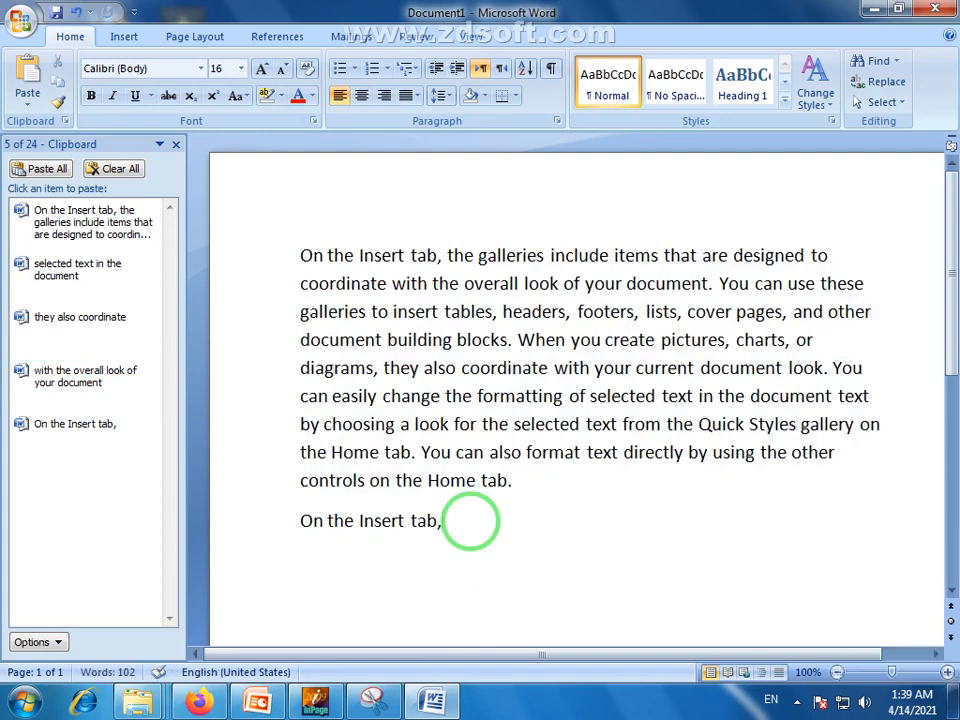
pyautogui.press('Return')
pyautogui.click(68, 320)
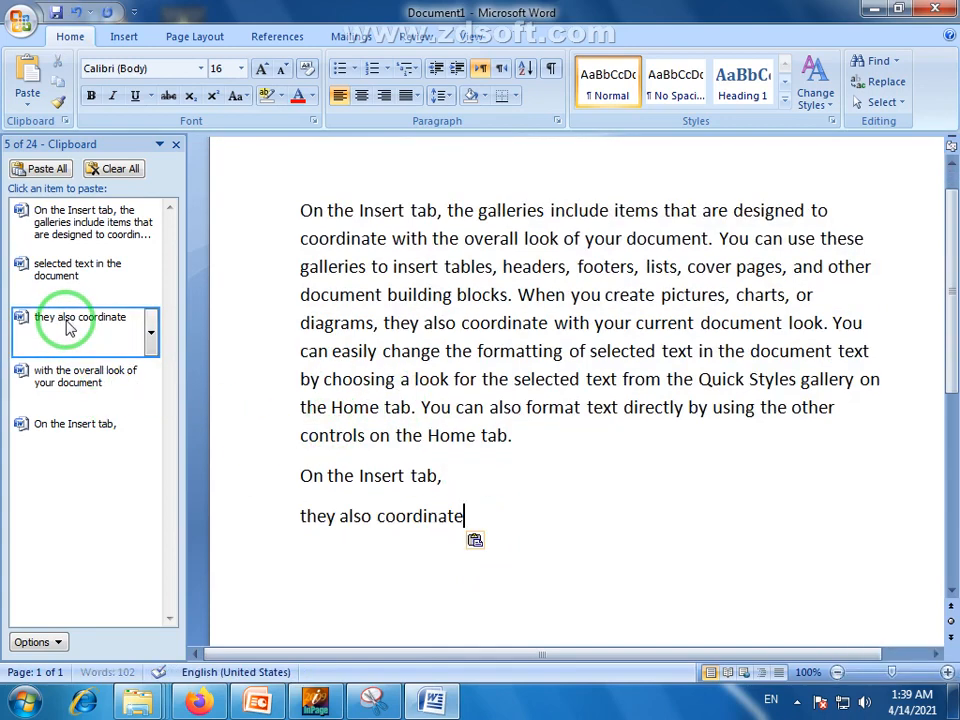
pyautogui.press('Return')
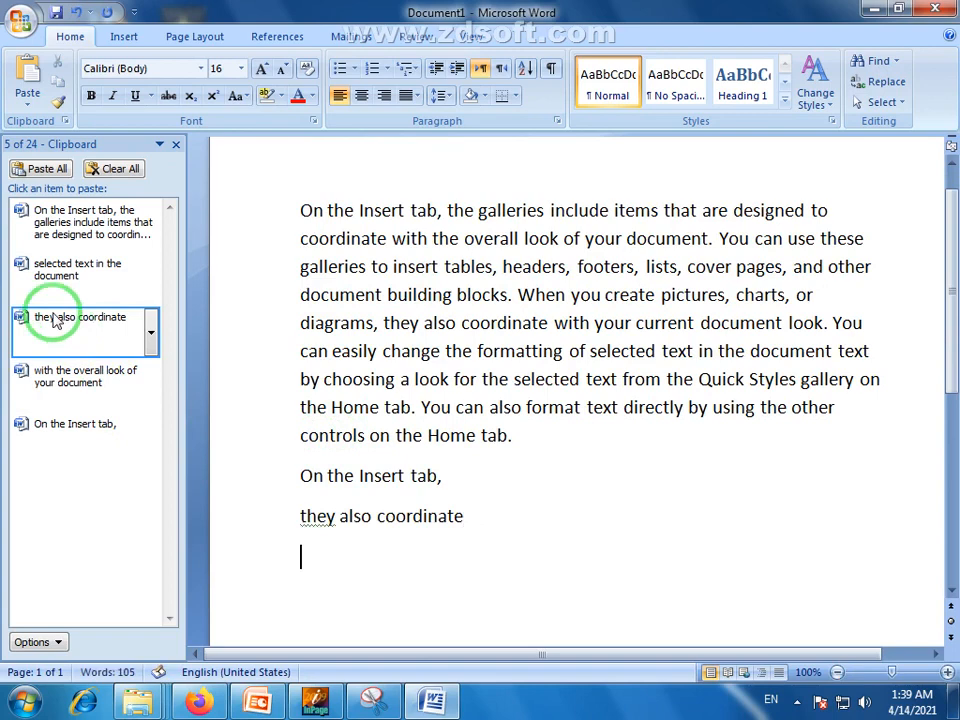
pyautogui.click(60, 374)
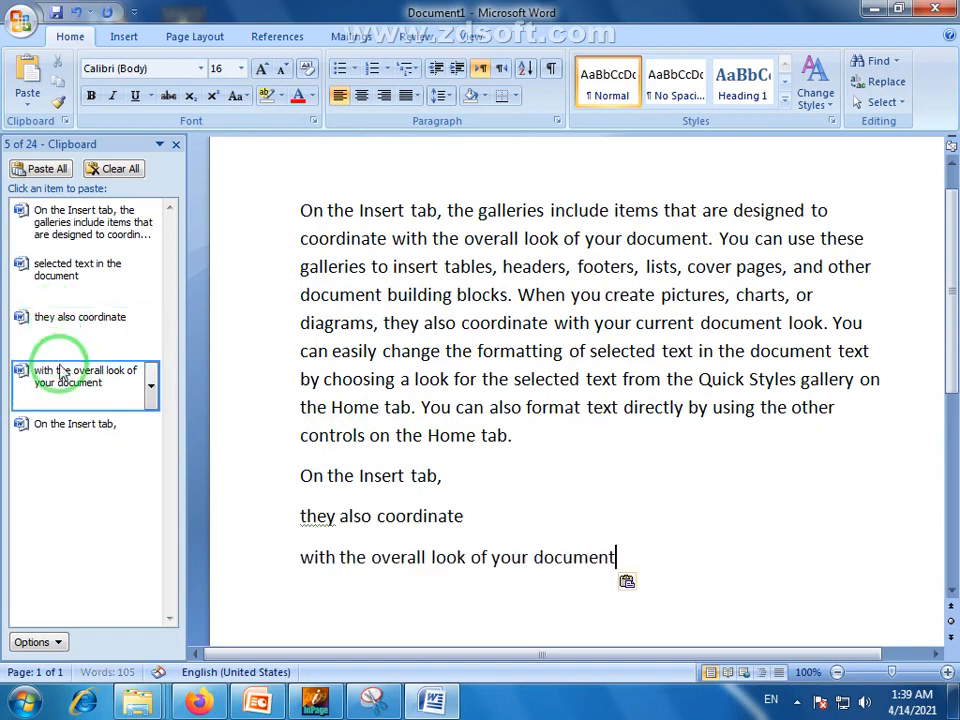
pyautogui.click(81, 424)
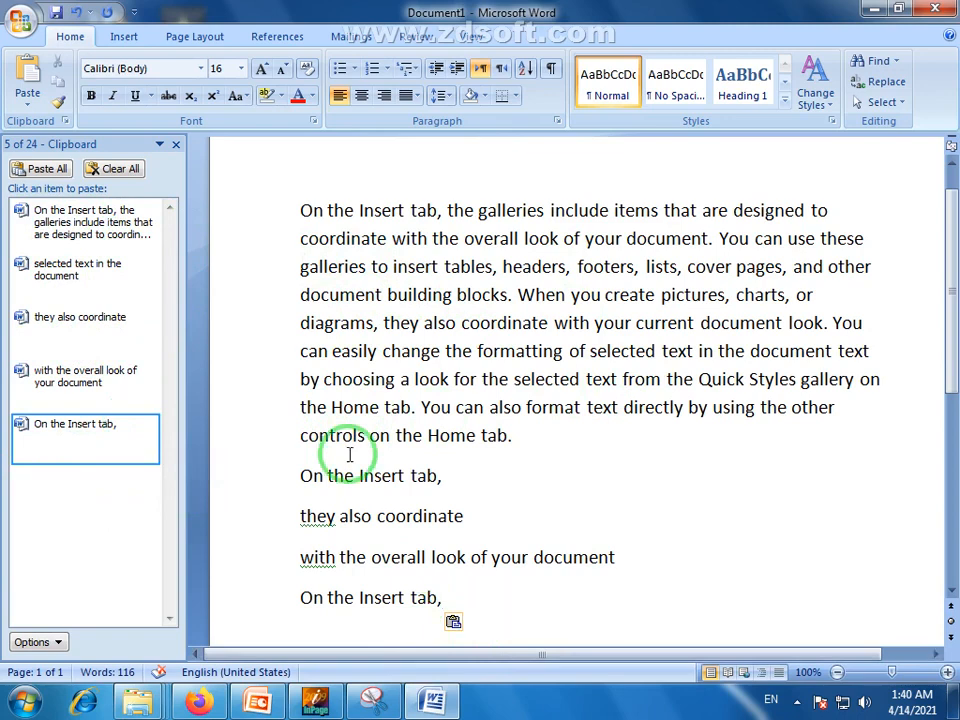
# Copy the last part of the sample paragraph, from "o coordinate with your current document look" through its final line.
pyautogui.moveTo(945, 360); pyautogui.dragTo(945, 386)
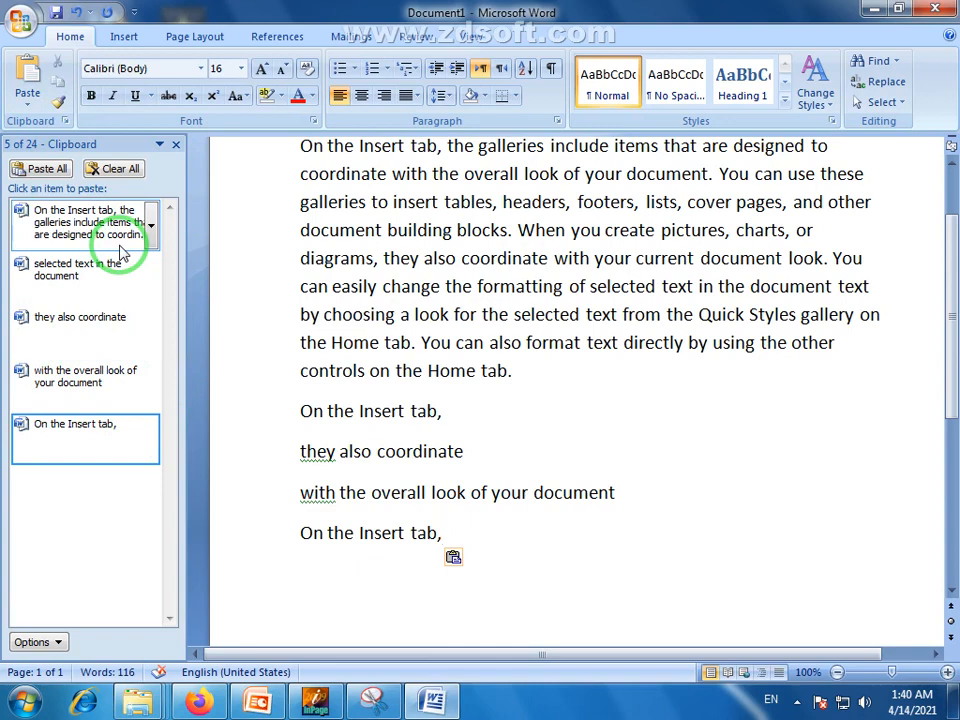
pyautogui.click(550, 262)
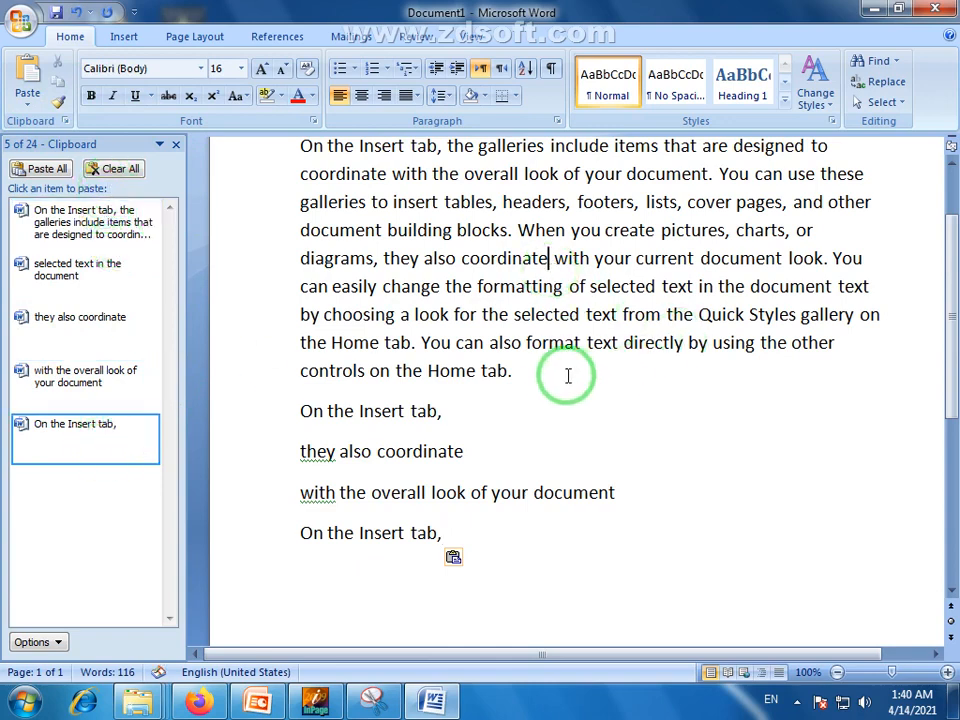
pyautogui.moveTo(568, 376); pyautogui.dragTo(439, 263)
pyautogui.rightClick(455, 305)
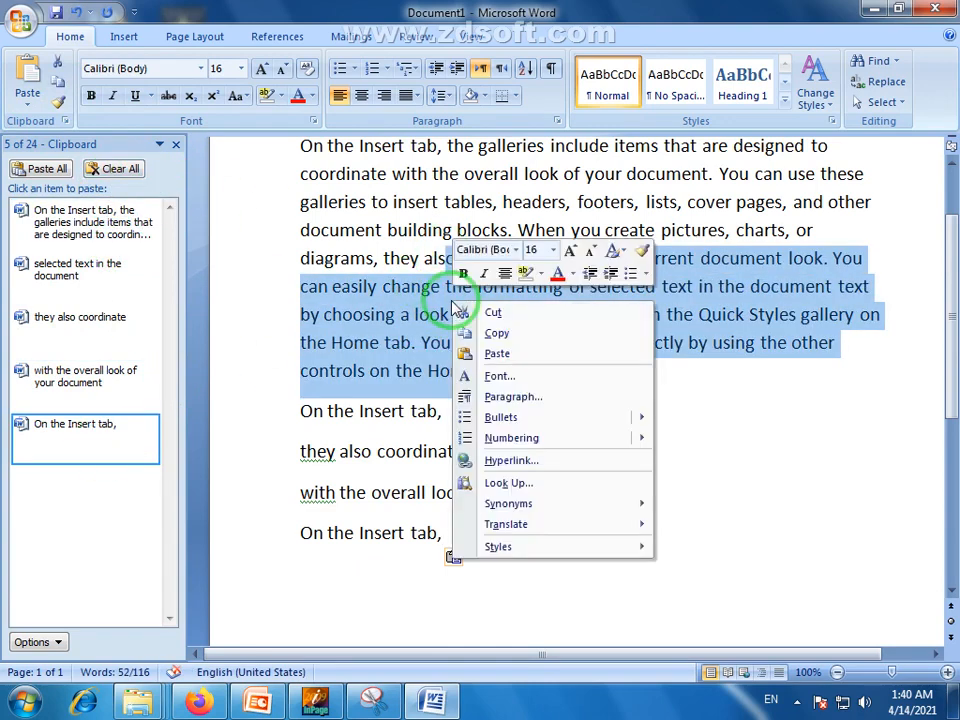
pyautogui.click(490, 335)
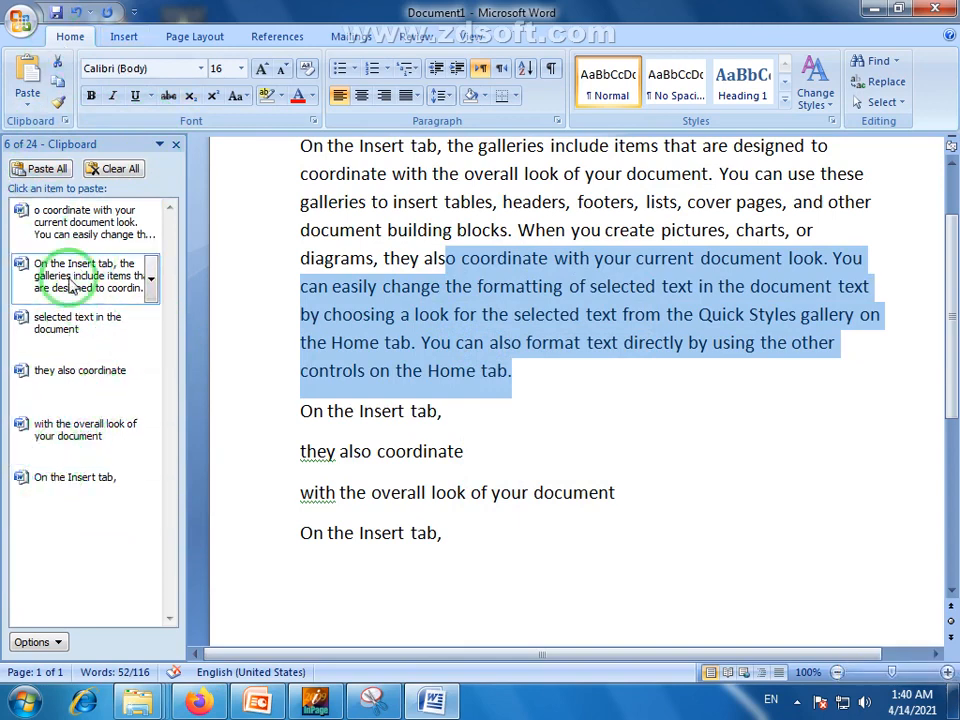
# Copy the sample paragraph's passage from "with the overall look of your document" through "footers".
pyautogui.click(540, 253)
pyautogui.moveTo(585, 203); pyautogui.dragTo(365, 183)
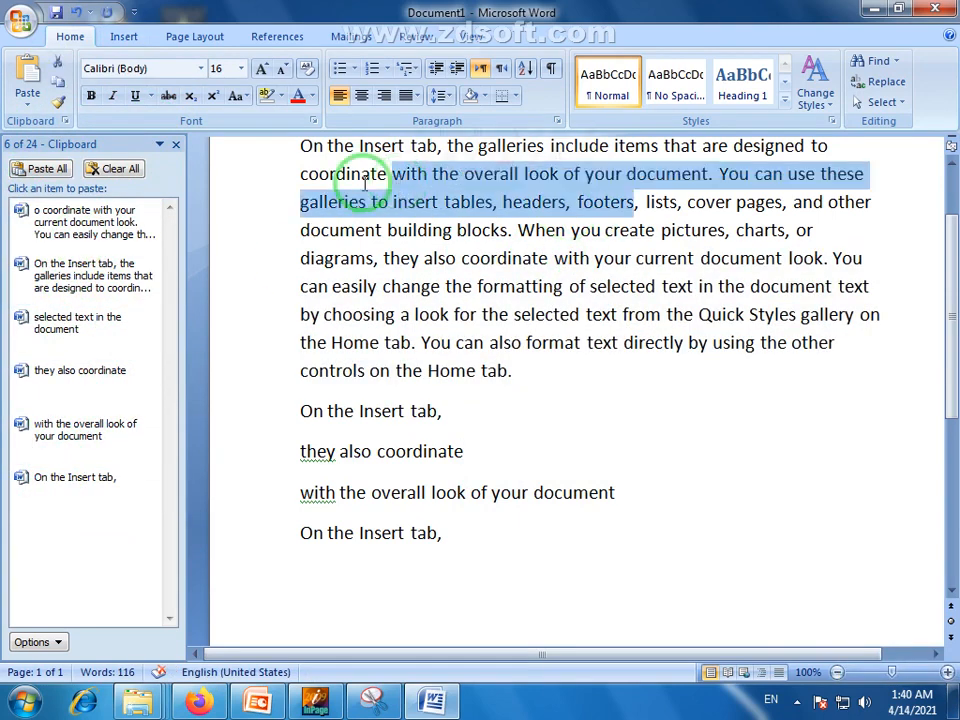
pyautogui.click(57, 79)
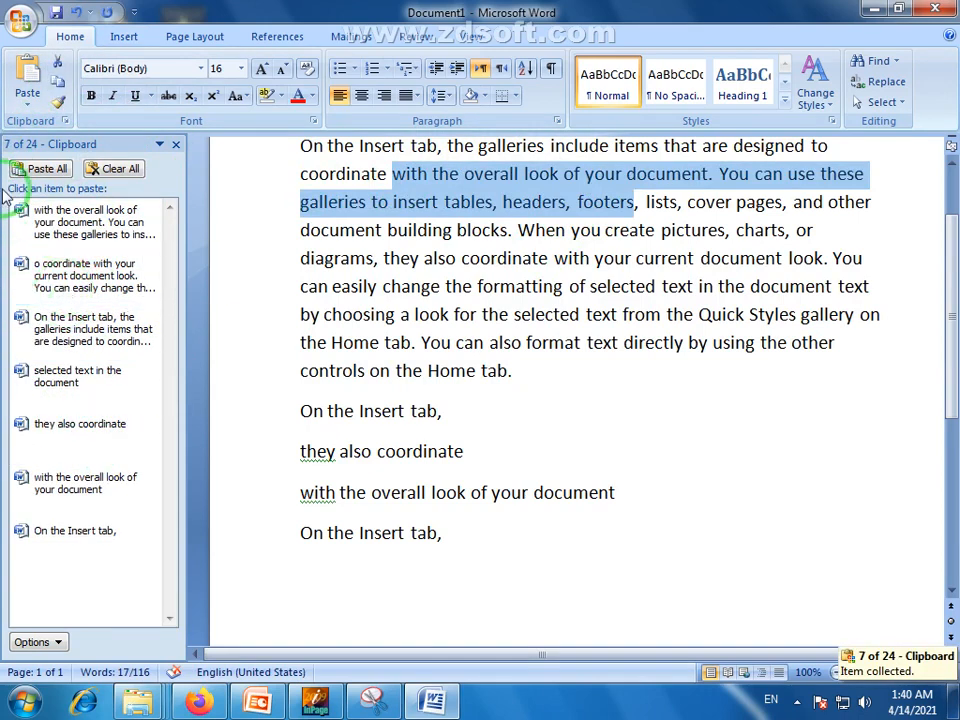
pyautogui.click(540, 284)
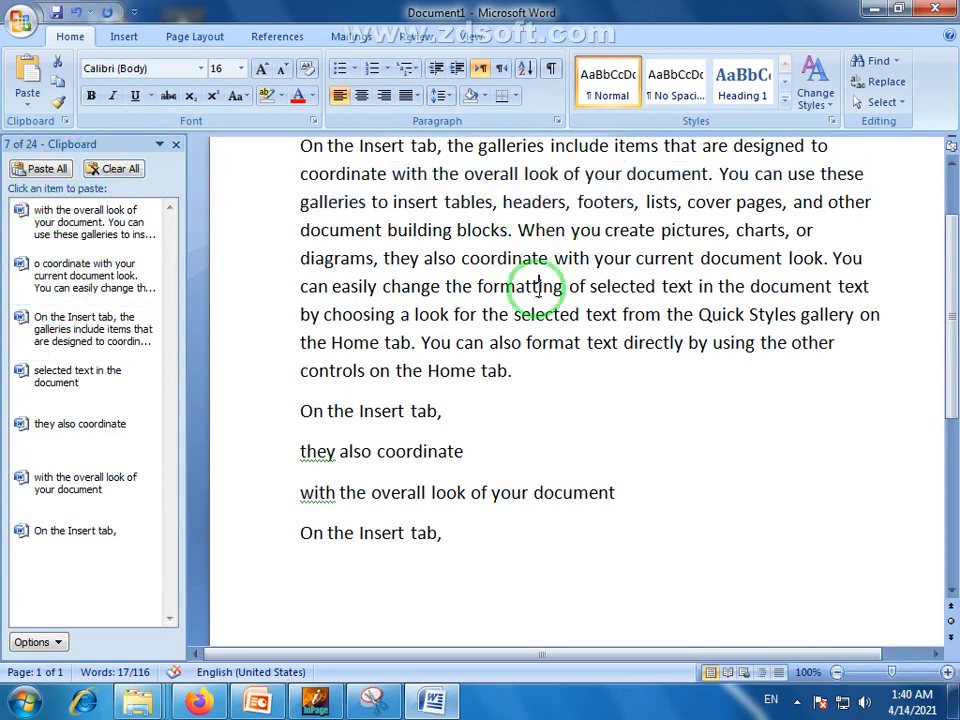
pyautogui.moveTo(549, 338); pyautogui.dragTo(380, 327)
pyautogui.click(215, 318)
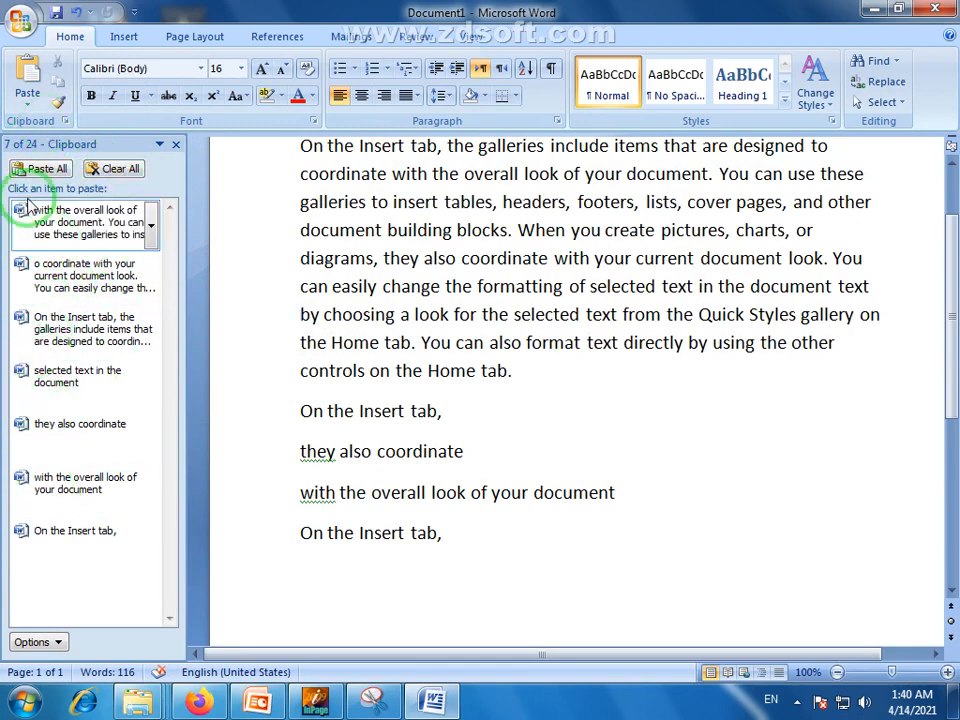
# Clear all collected items from the Office Clipboard and close its pane.
pyautogui.click(118, 169)
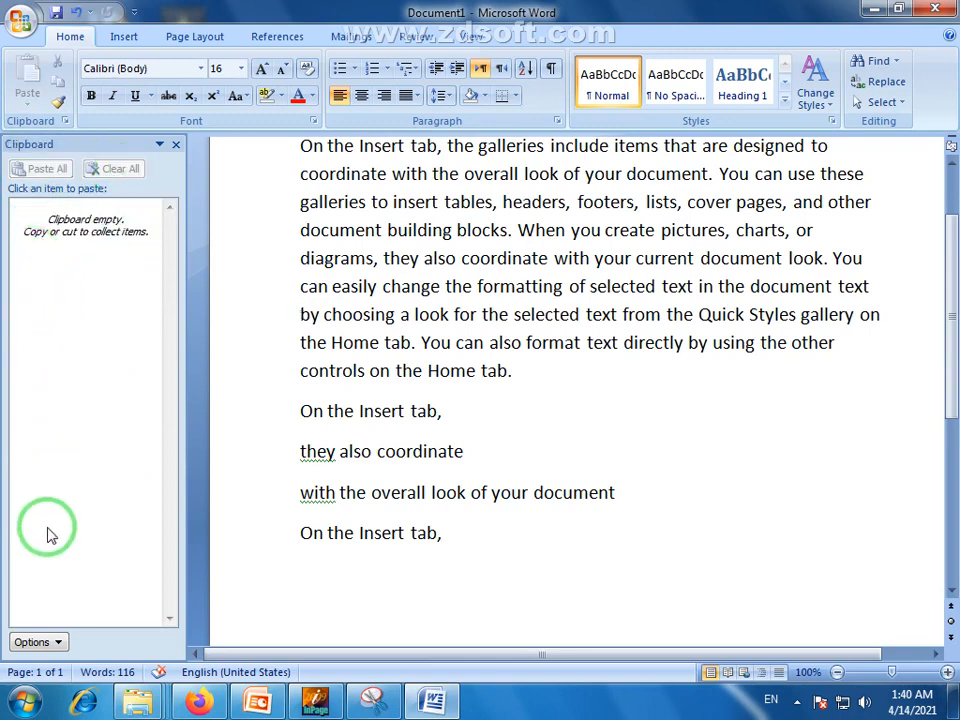
pyautogui.click(484, 555)
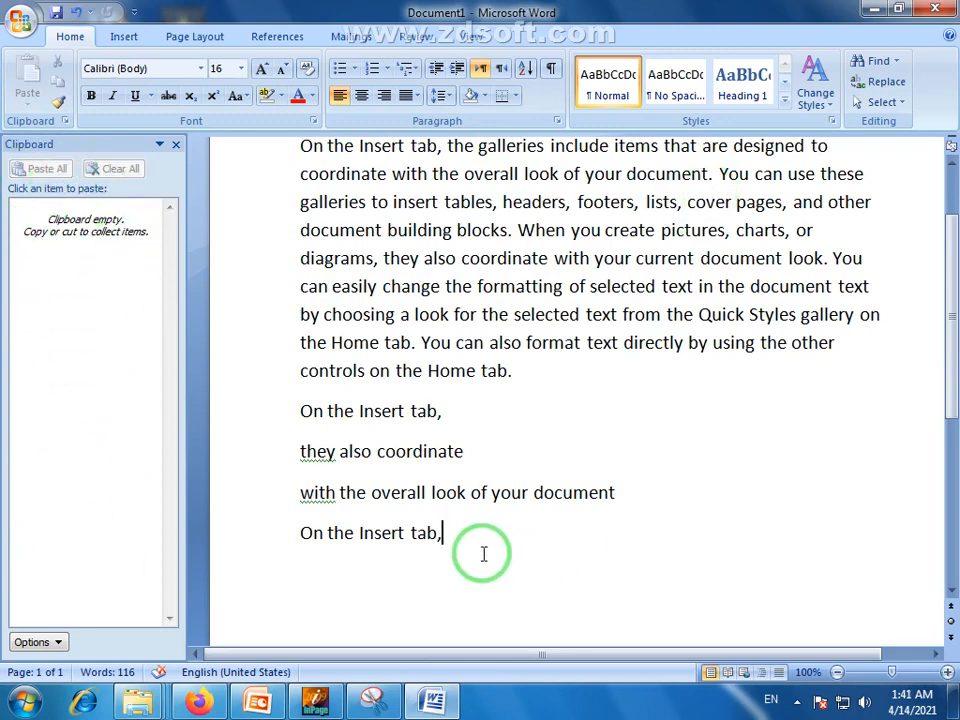
pyautogui.scroll(1, 950, 330)
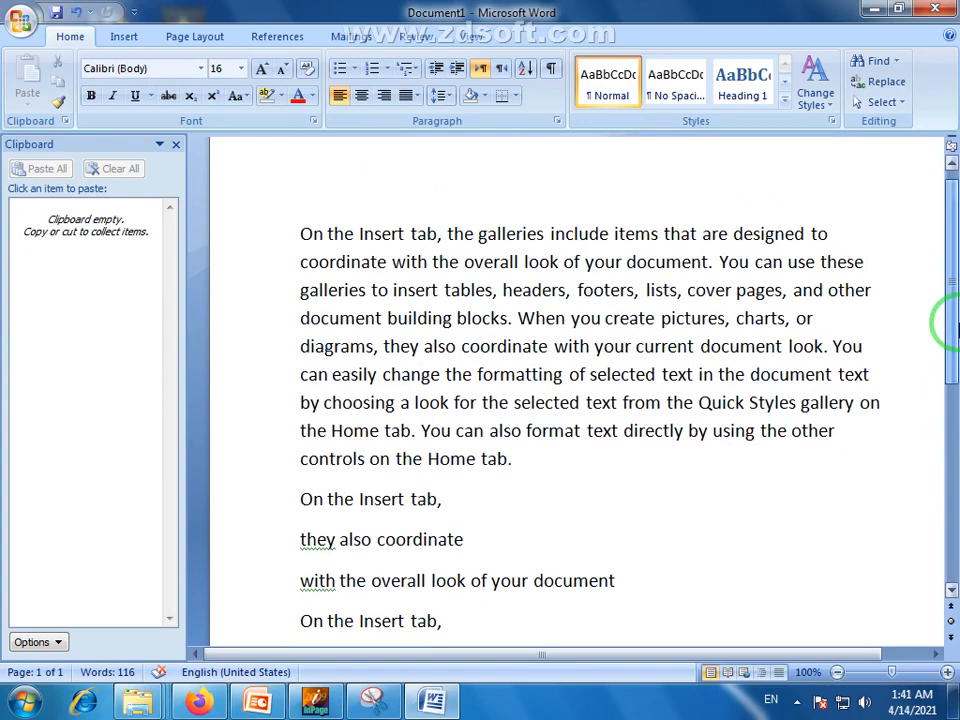
pyautogui.click(534, 373)
pyautogui.moveTo(950, 326); pyautogui.dragTo(955, 352)
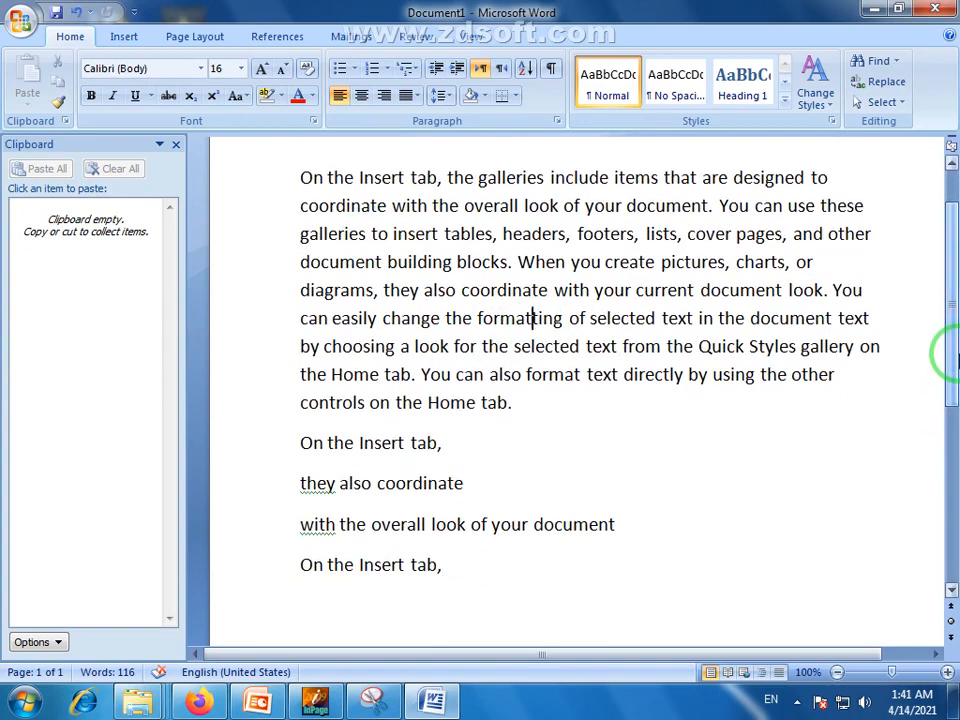
pyautogui.click(176, 144)
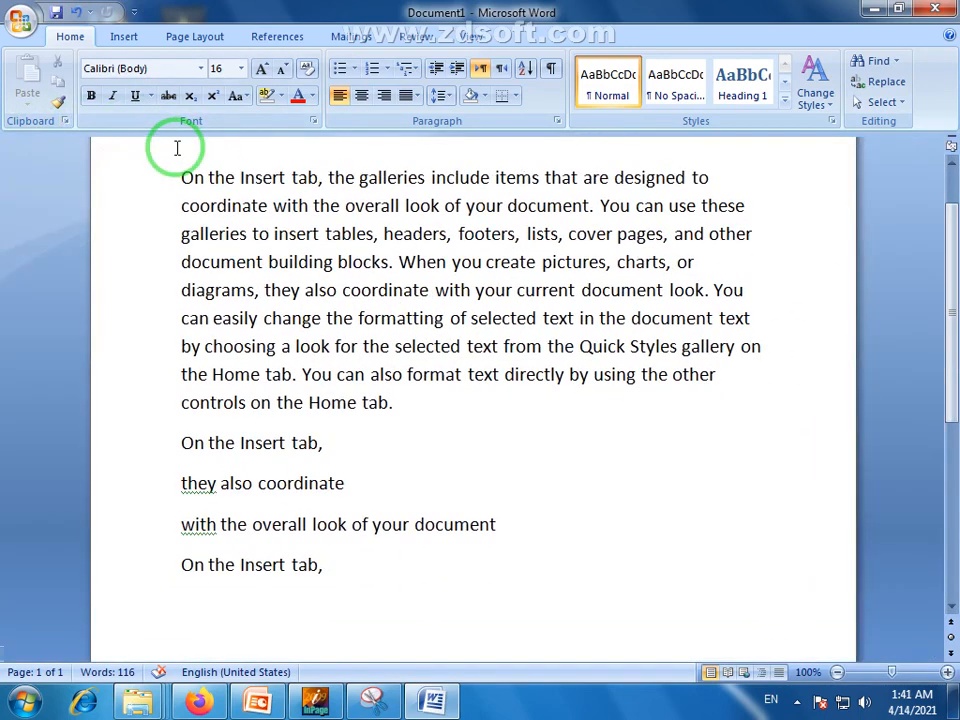
pyautogui.click(65, 121)
pyautogui.click(176, 146)
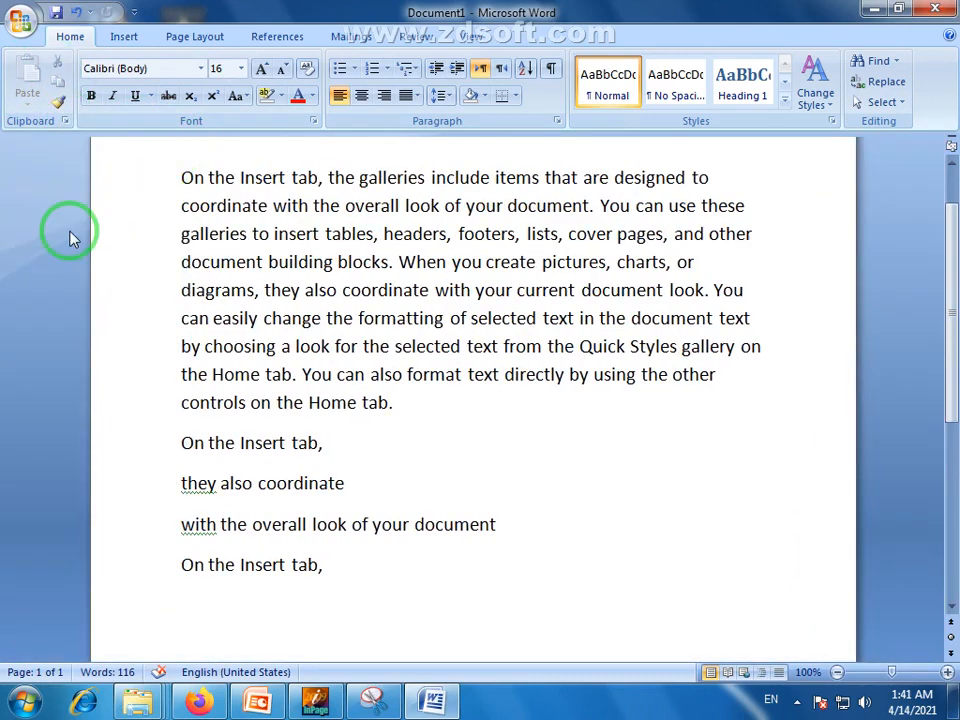
pyautogui.moveTo(936, 347); pyautogui.dragTo(955, 279)
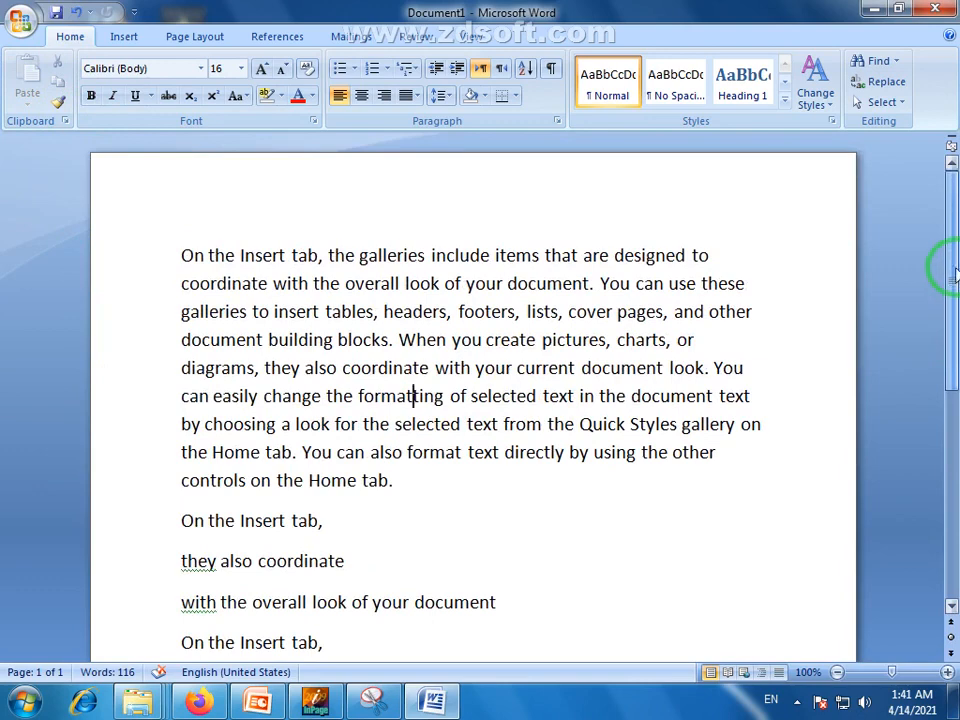
# Replace the commas after "On the Insert tab" and "footers" in the sample paragraph with paragraph breaks.
pyautogui.click(58, 108)
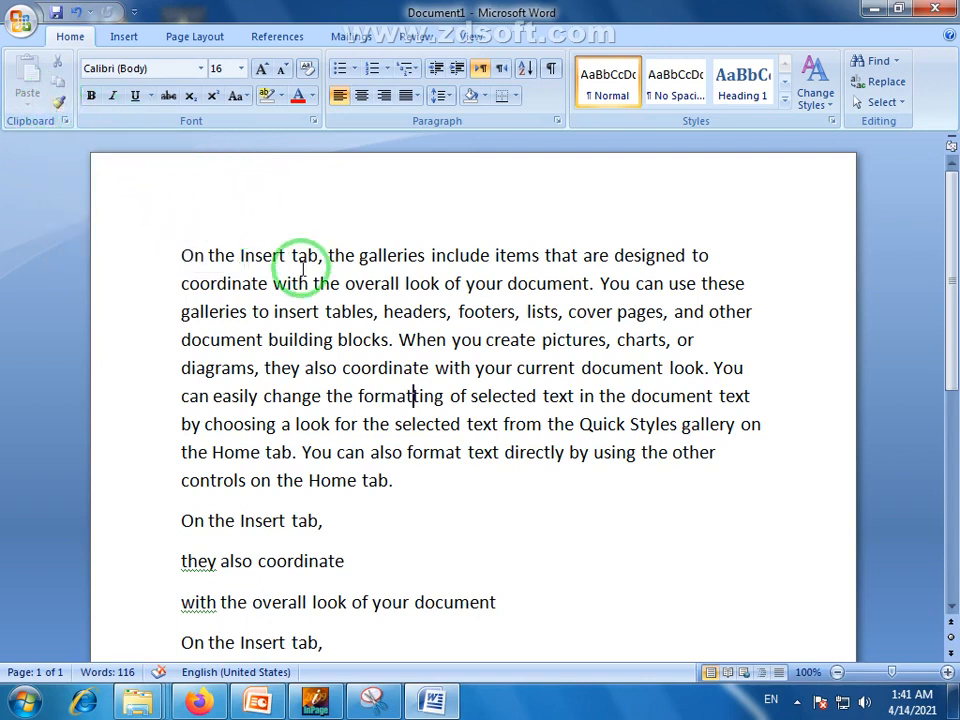
pyautogui.moveTo(320, 260); pyautogui.dragTo(319, 262)
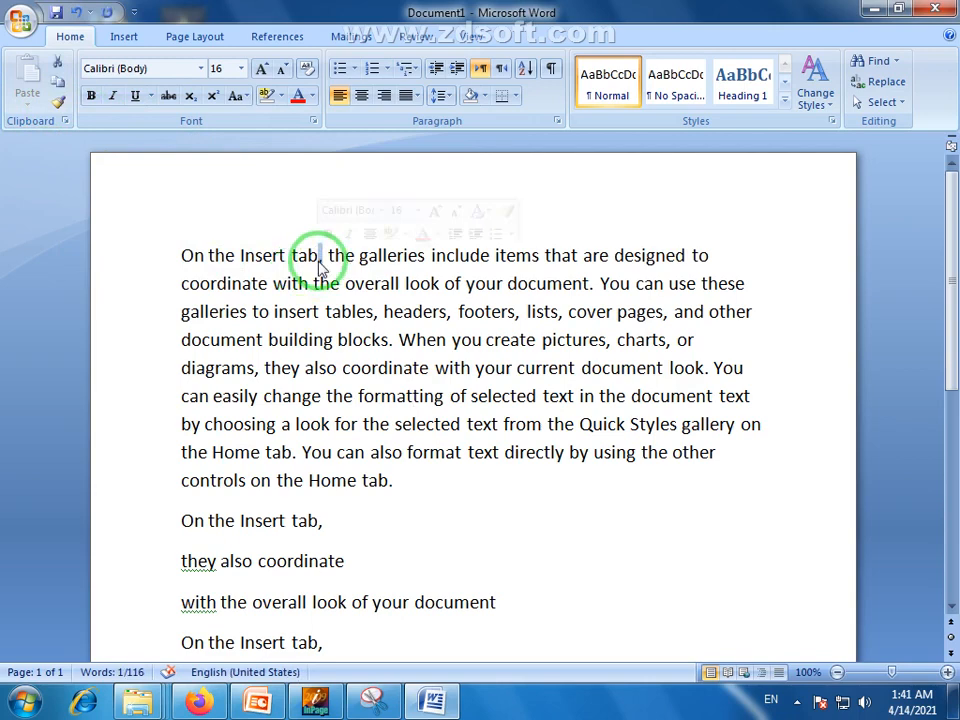
pyautogui.press('Return')
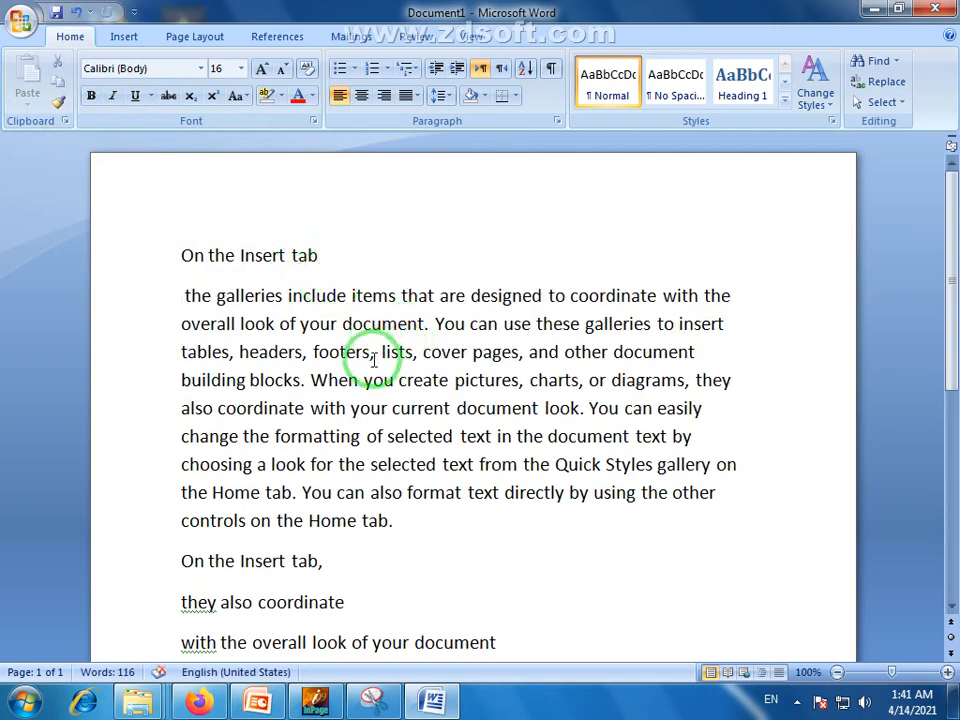
pyautogui.moveTo(369, 352); pyautogui.dragTo(381, 352)
pyautogui.press('Return')
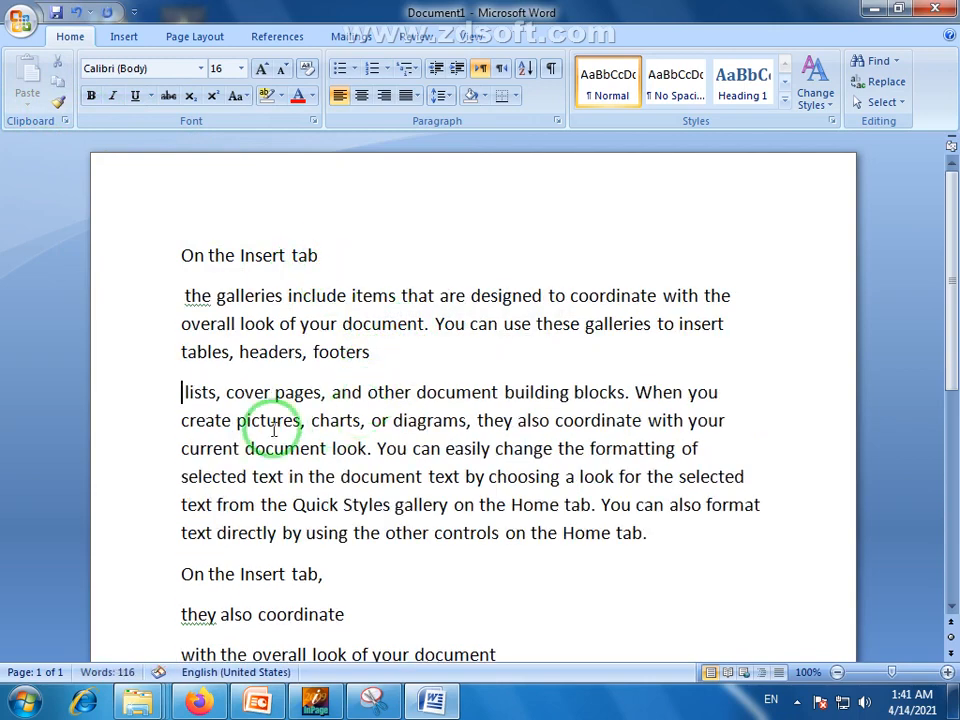
# Insert paragraph breaks after "cover pages,", "text by choosing a" and "look for the selected" in the sample text.
pyautogui.click(331, 397)
pyautogui.press('Return')
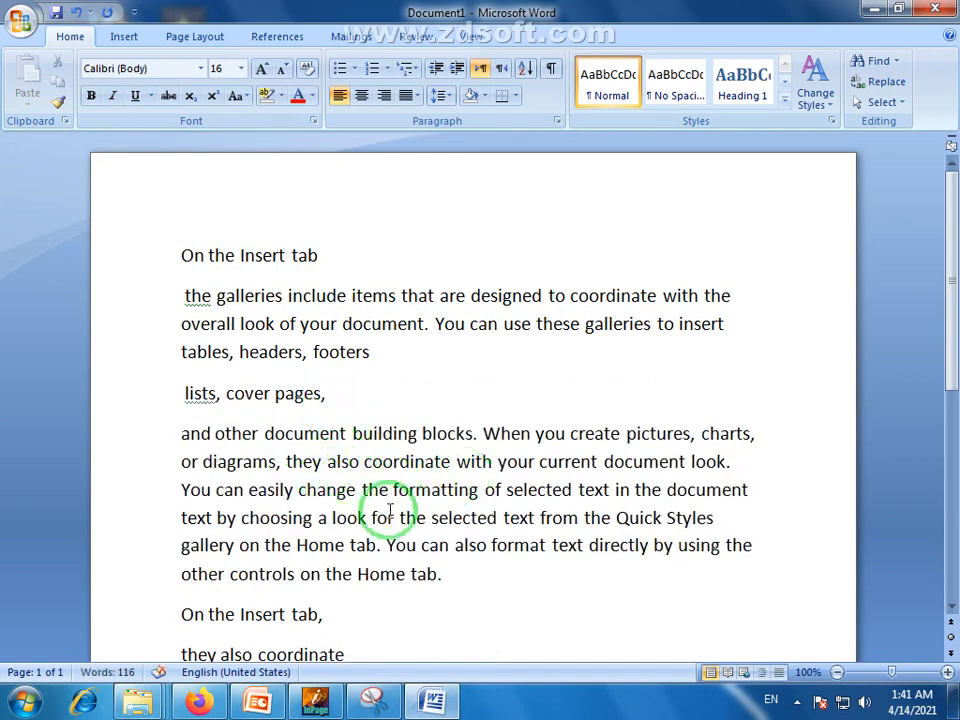
pyautogui.click(332, 519)
pyautogui.press('Return')
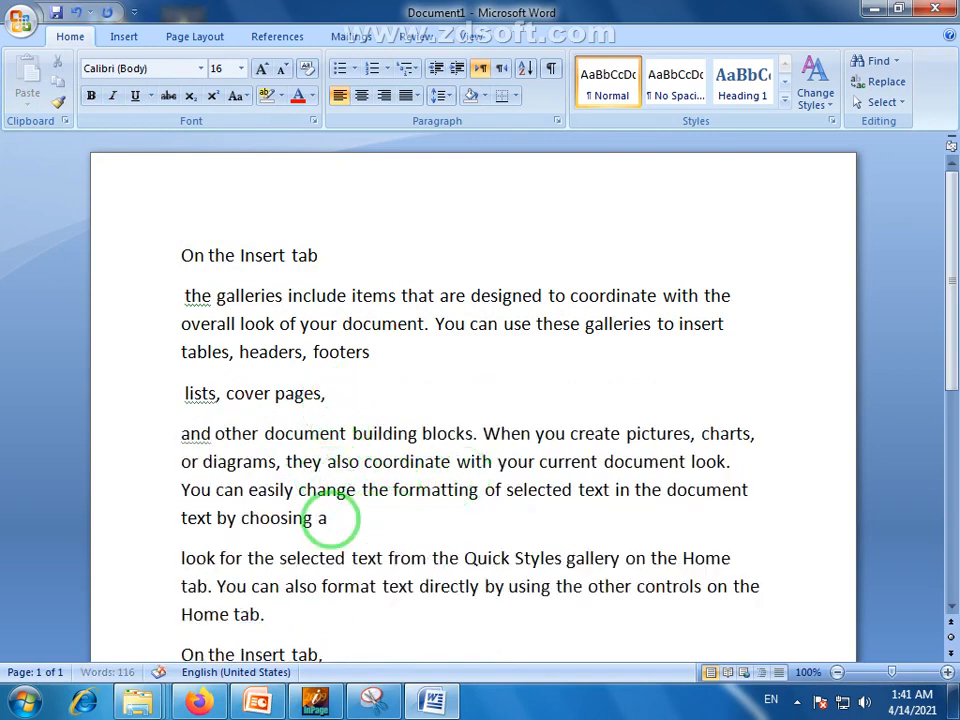
pyautogui.click(356, 582)
pyautogui.press('Return')
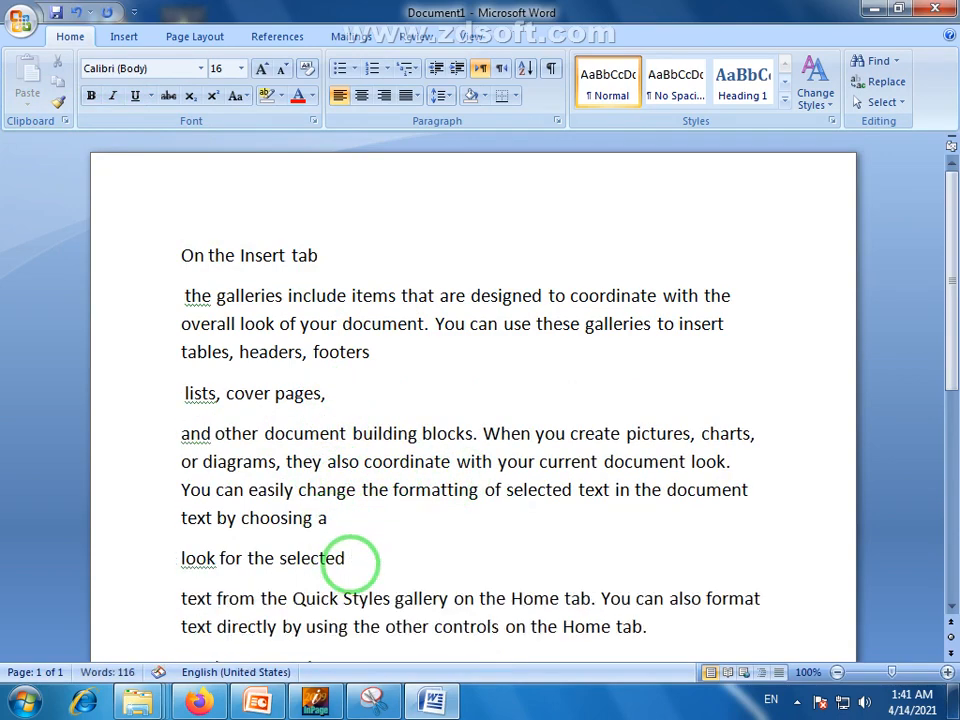
# Change the font of the first line, "On the Insert tab", to AA Sameer Asmaak.
pyautogui.moveTo(357, 558); pyautogui.dragTo(168, 561)
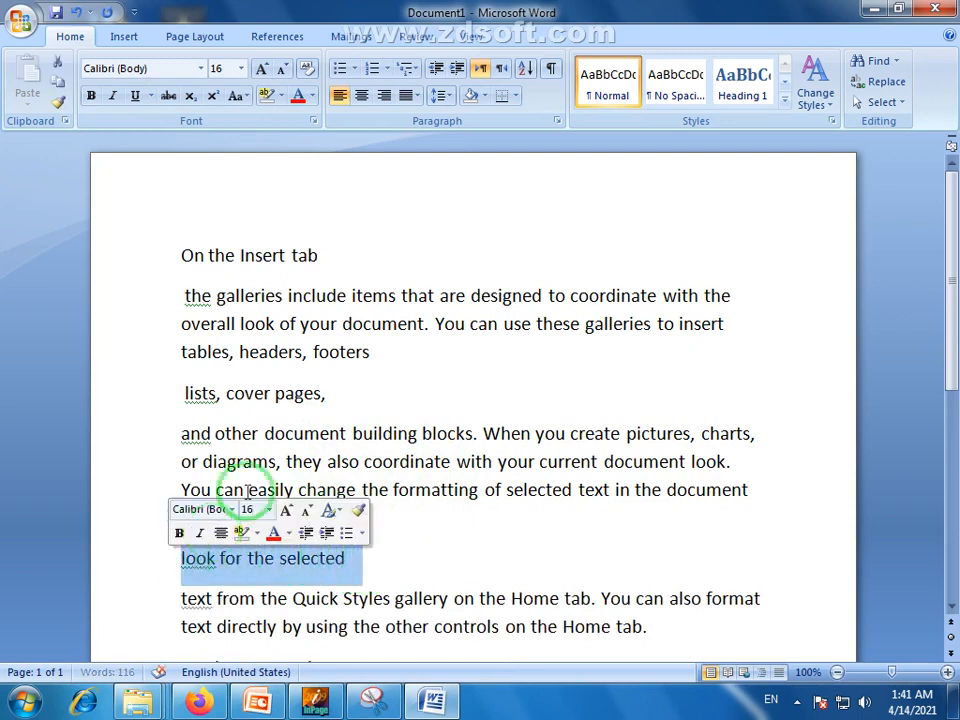
pyautogui.moveTo(342, 406); pyautogui.dragTo(193, 392)
pyautogui.moveTo(332, 242); pyautogui.dragTo(146, 242)
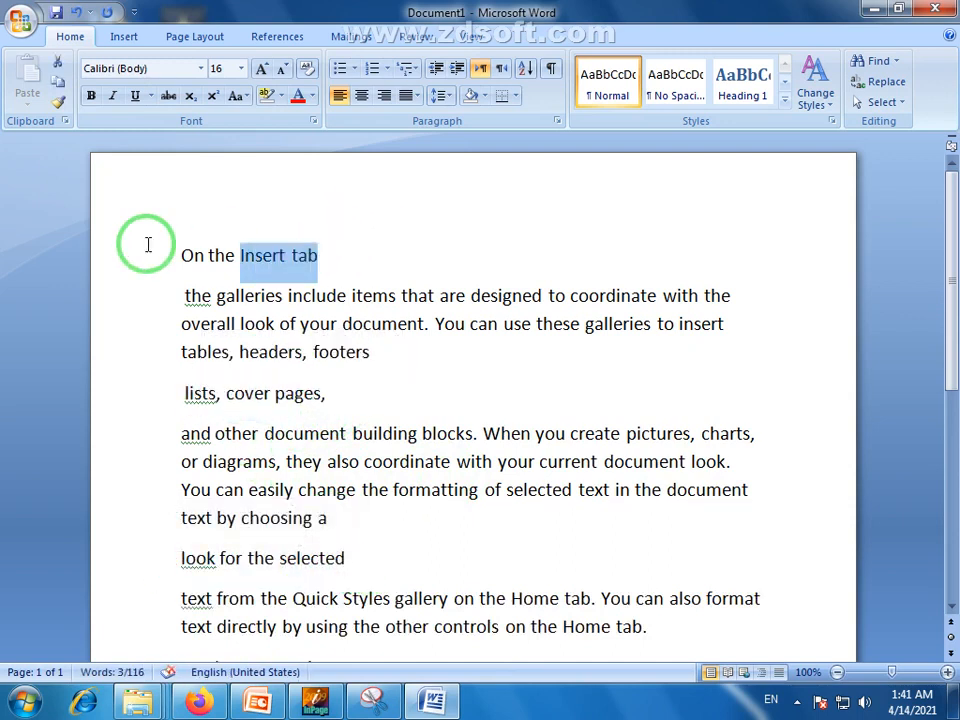
pyautogui.click(250, 262)
pyautogui.moveTo(321, 255); pyautogui.dragTo(181, 255)
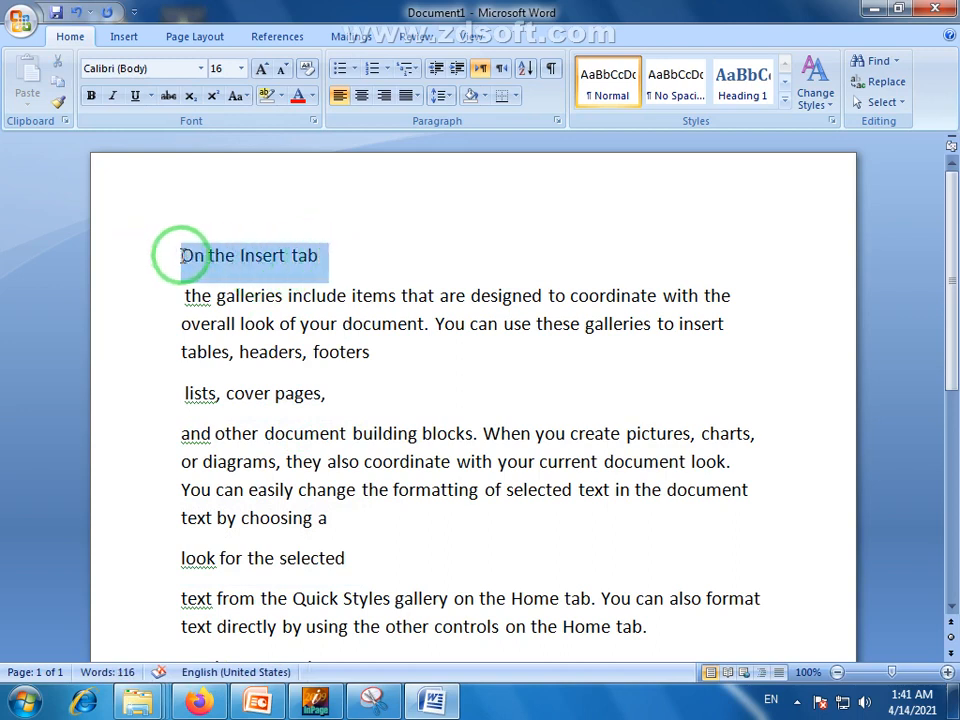
pyautogui.click(250, 100)
pyautogui.click(249, 101)
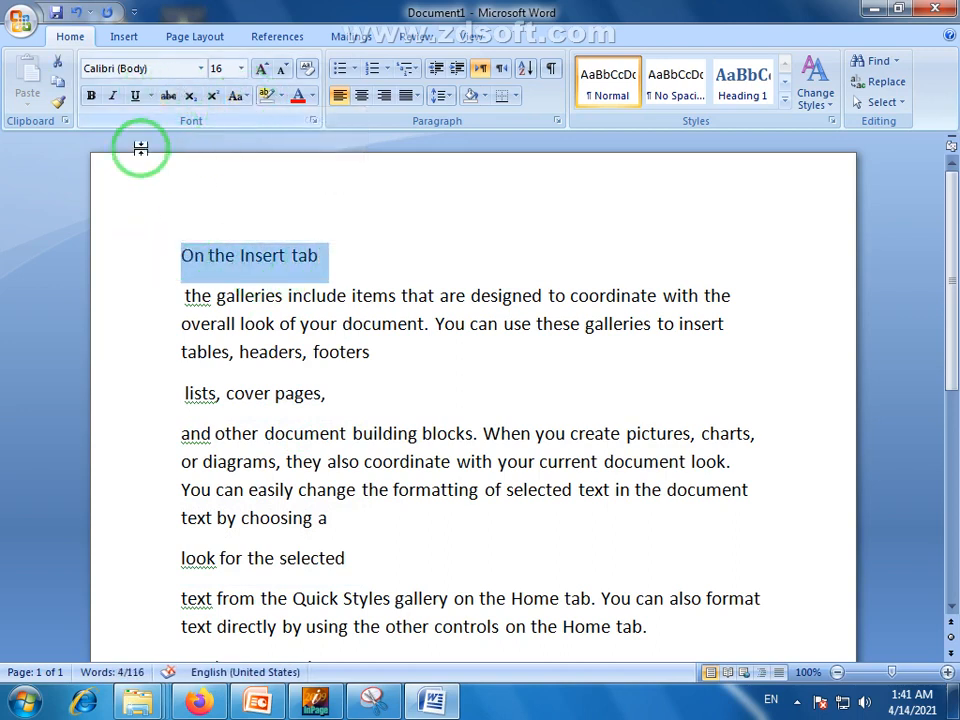
pyautogui.click(201, 69)
pyautogui.scroll(-3, 122, 400)
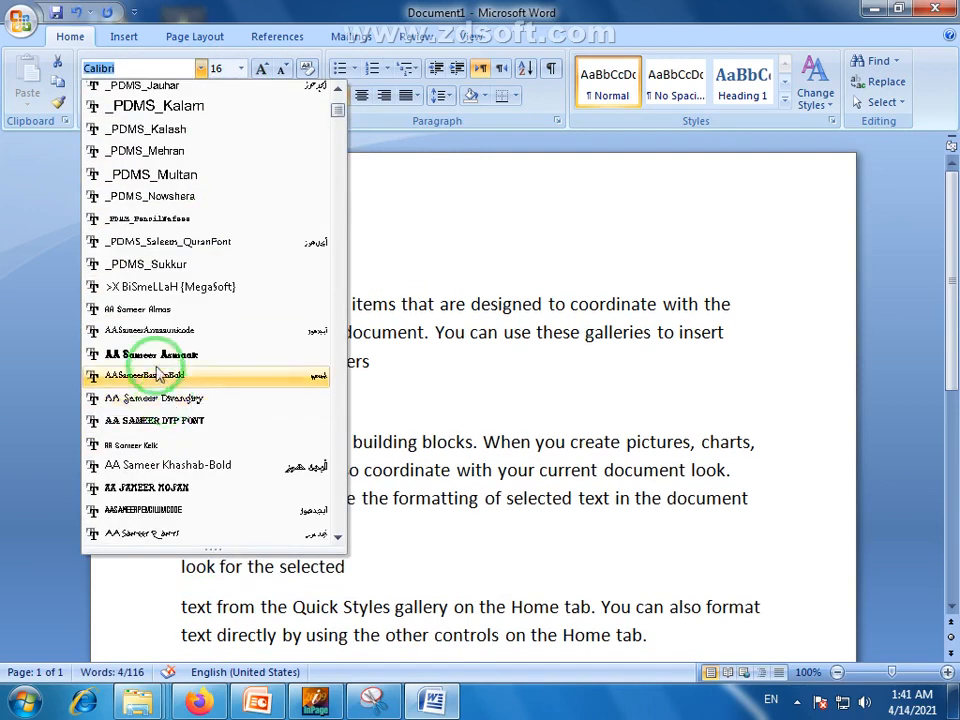
pyautogui.click(160, 356)
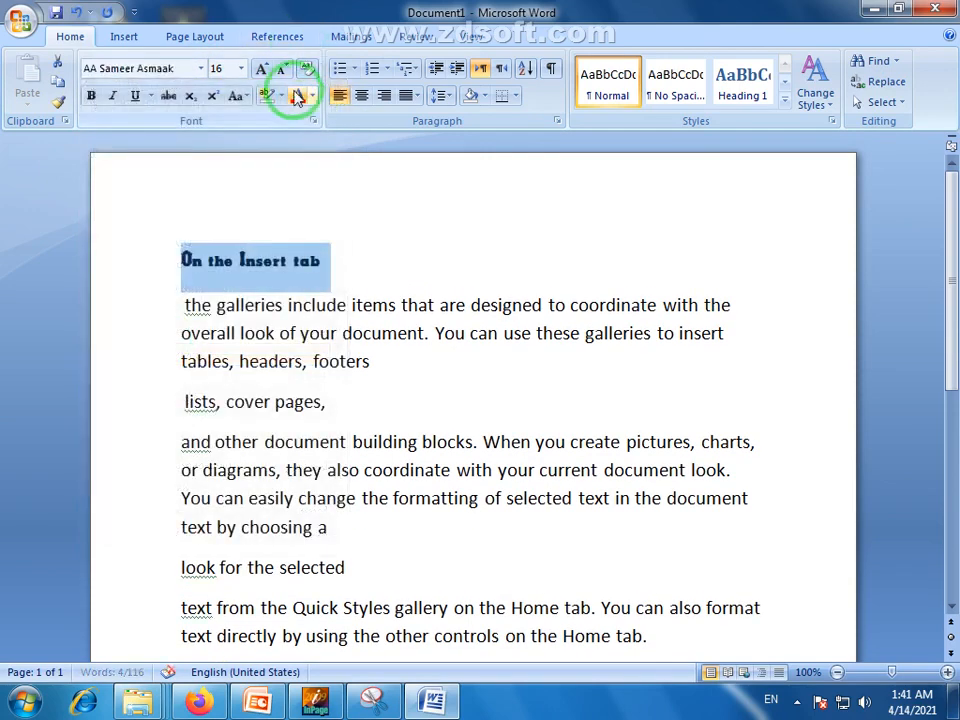
# Colour the "On the Insert tab" heading red and enlarge it to size 26.
pyautogui.click(297, 96)
pyautogui.click(267, 74)
pyautogui.click(267, 74)
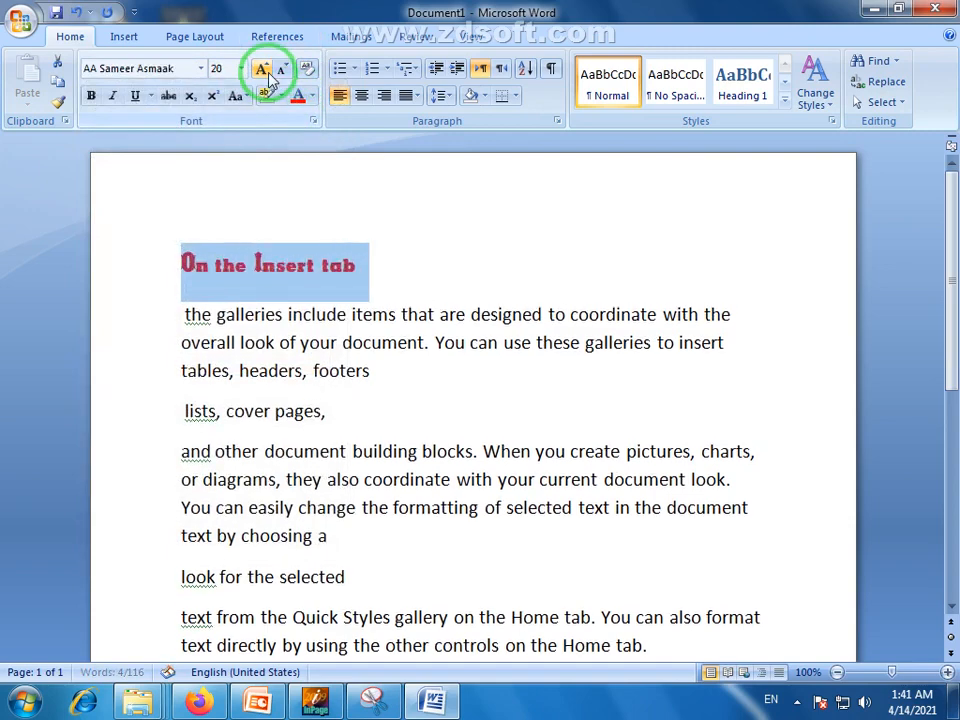
pyautogui.click(267, 74)
pyautogui.click(267, 74)
pyautogui.click(267, 74)
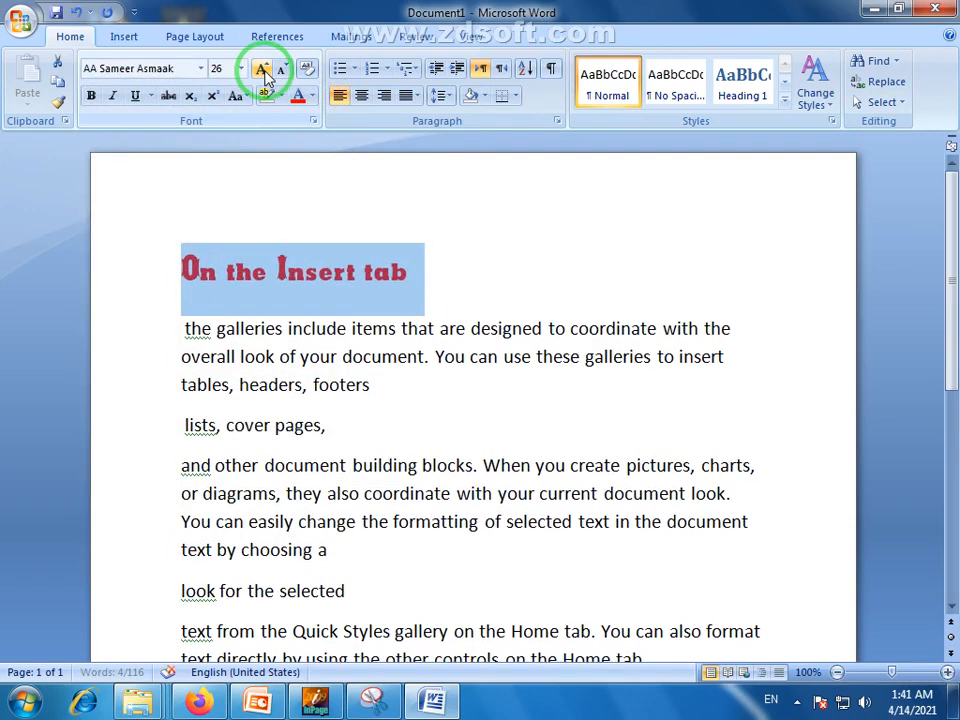
# Make the "On the Insert tab" heading italic and centre it.
pyautogui.click(113, 96)
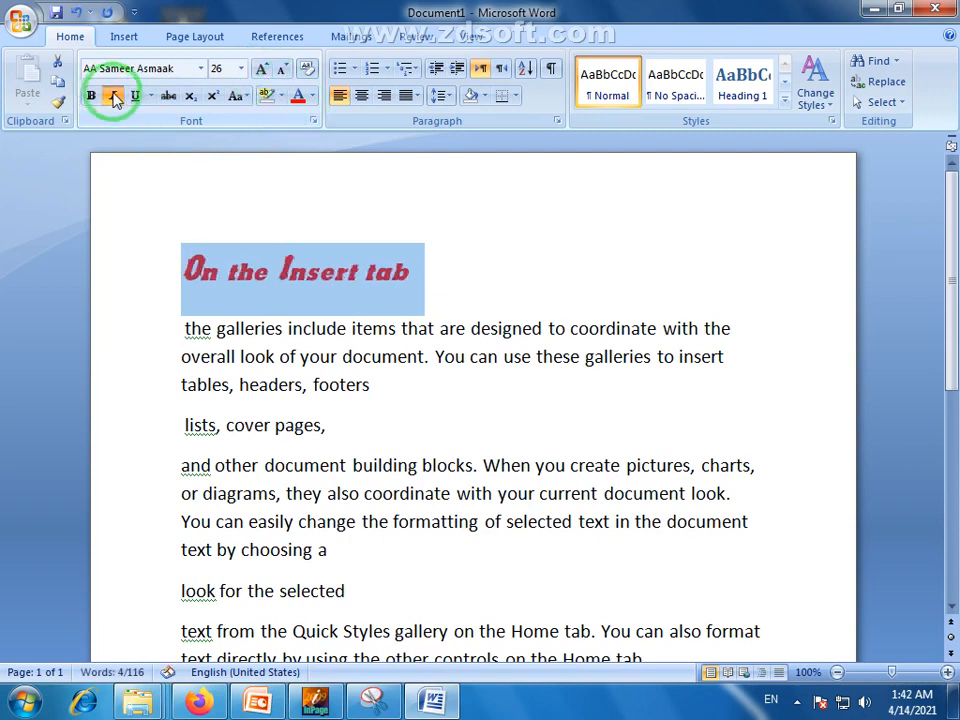
pyautogui.click(362, 96)
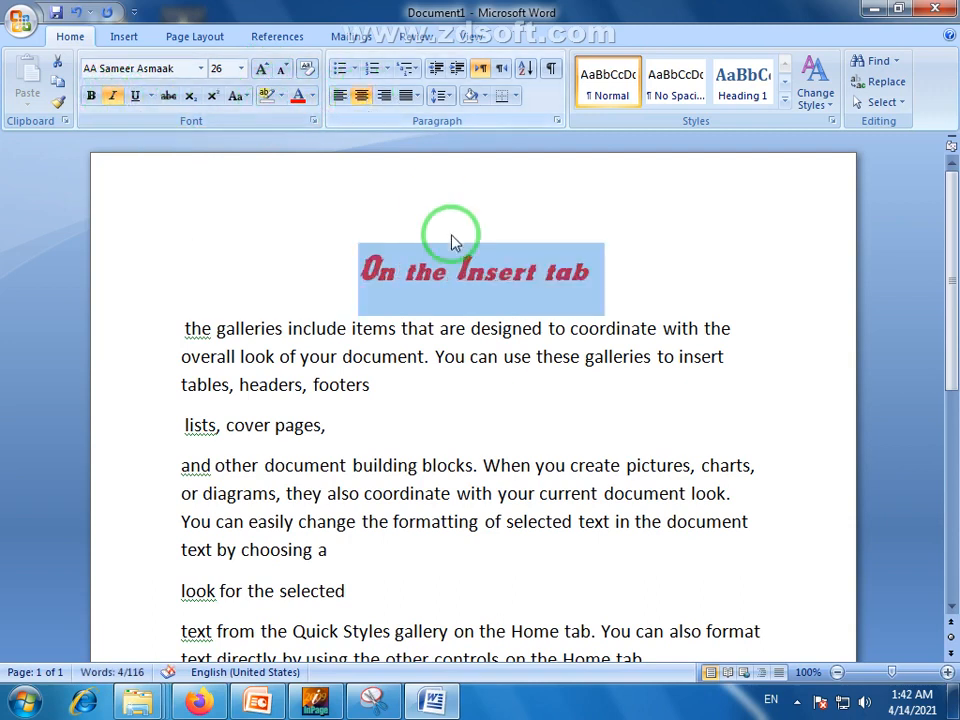
pyautogui.click(495, 288)
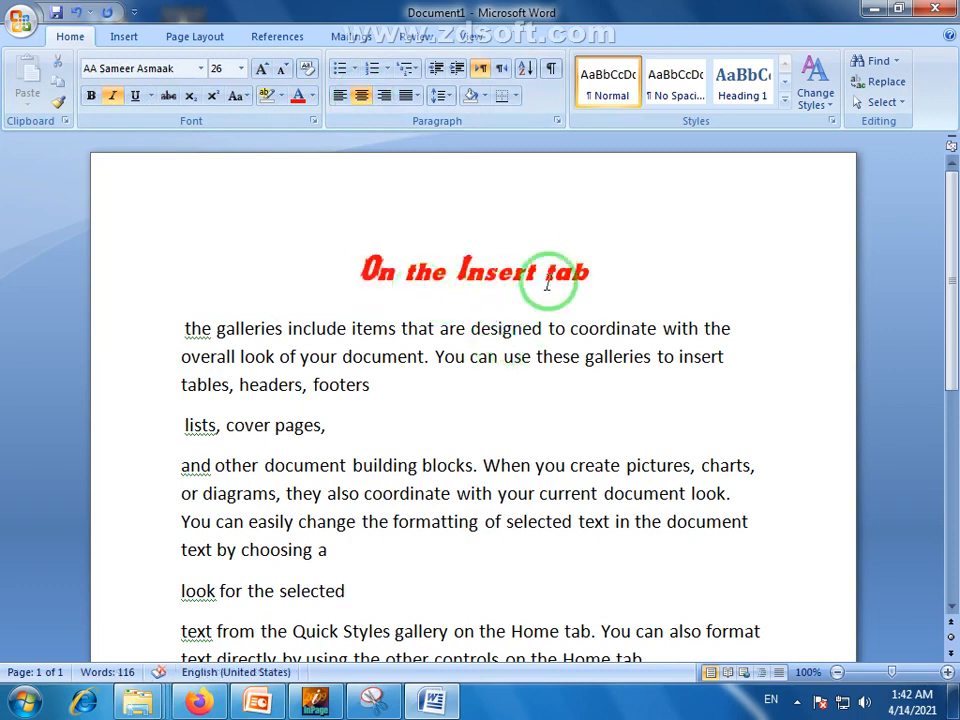
# Compare the formatted heading with the plain lines "lists, cover pages," and "look for the selected" and the rest of the document.
pyautogui.moveTo(609, 266); pyautogui.dragTo(360, 266)
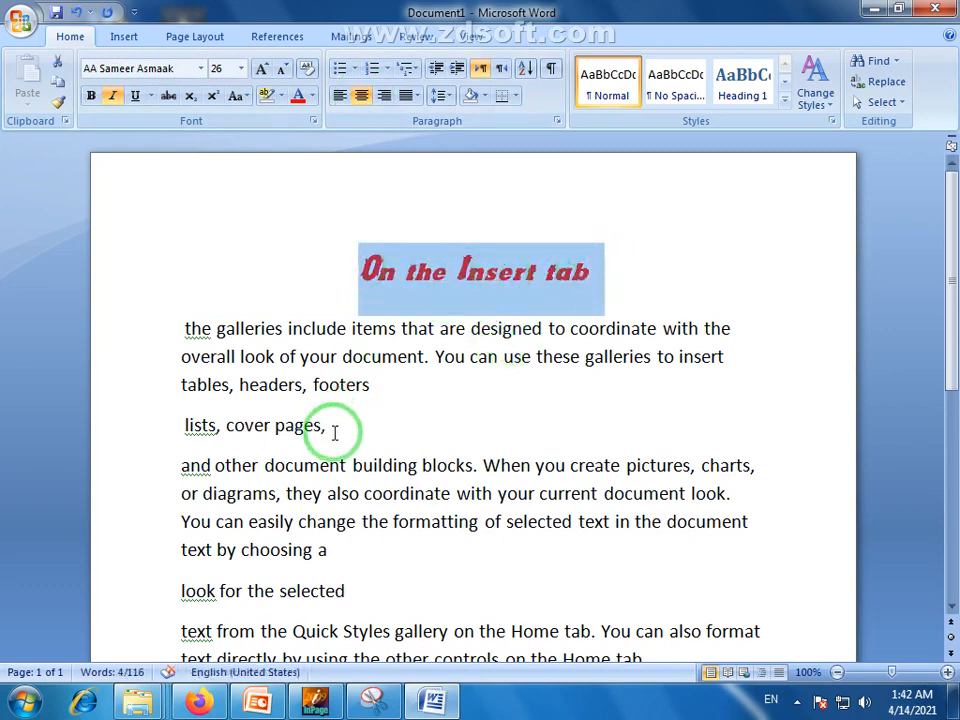
pyautogui.moveTo(335, 432); pyautogui.dragTo(236, 441)
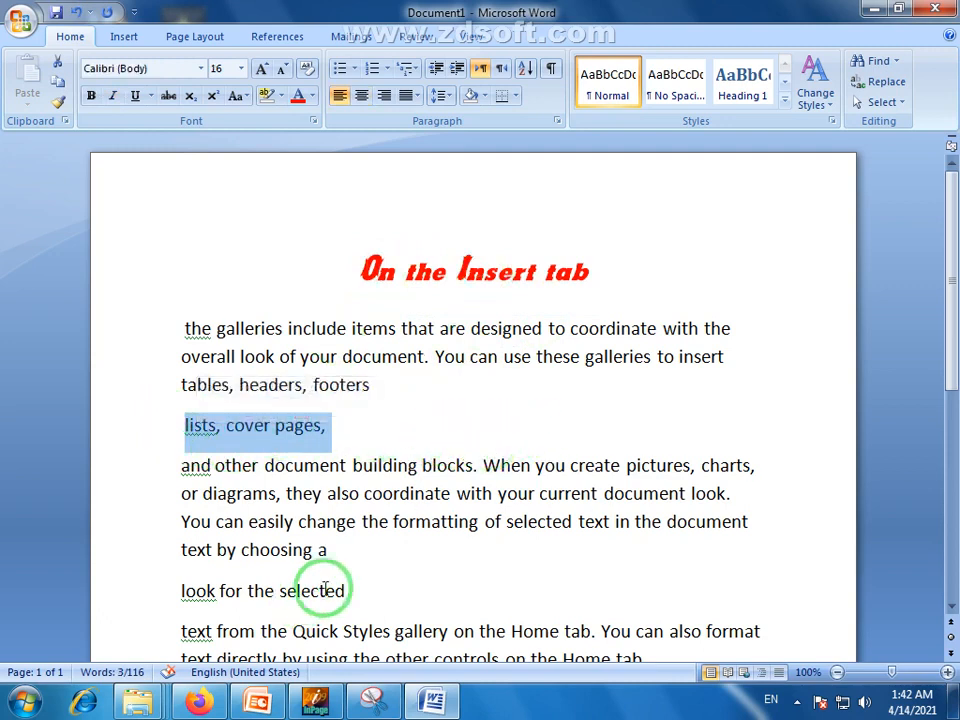
pyautogui.moveTo(325, 590); pyautogui.dragTo(178, 591)
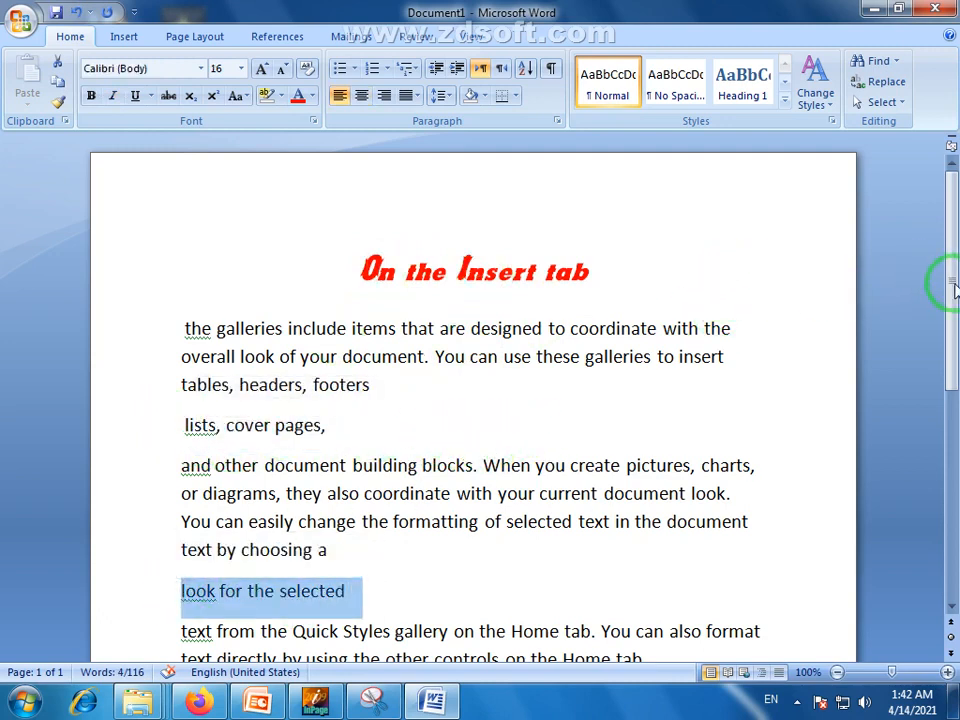
pyautogui.moveTo(955, 290)
pyautogui.mouseDown()
pyautogui.moveTo(955, 305)
pyautogui.moveTo(955, 287)
pyautogui.mouseUp()
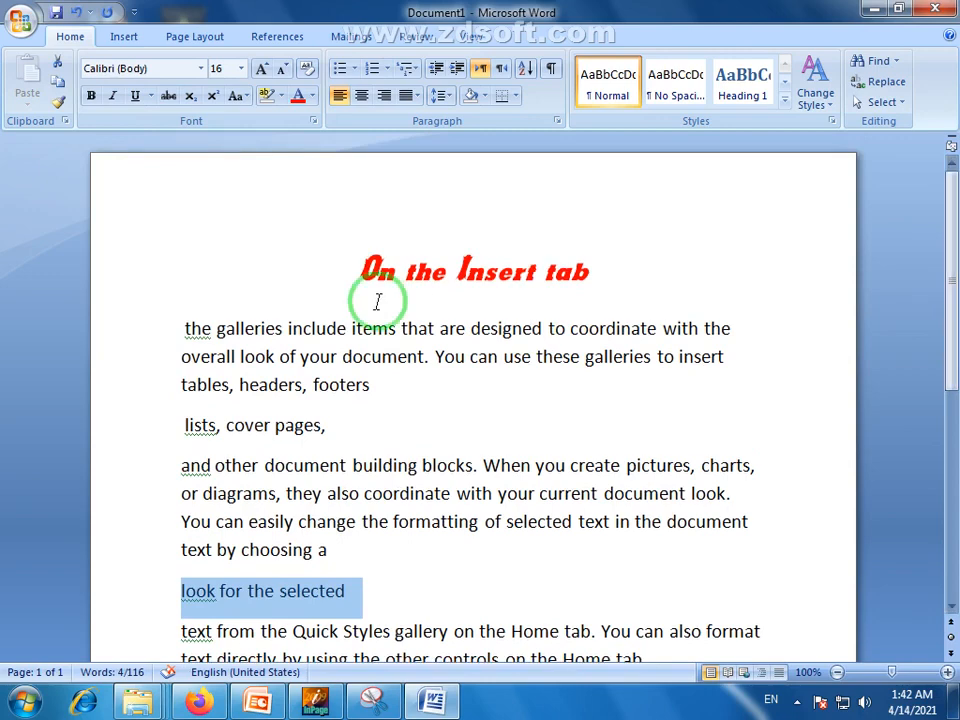
pyautogui.moveTo(598, 272); pyautogui.dragTo(386, 289)
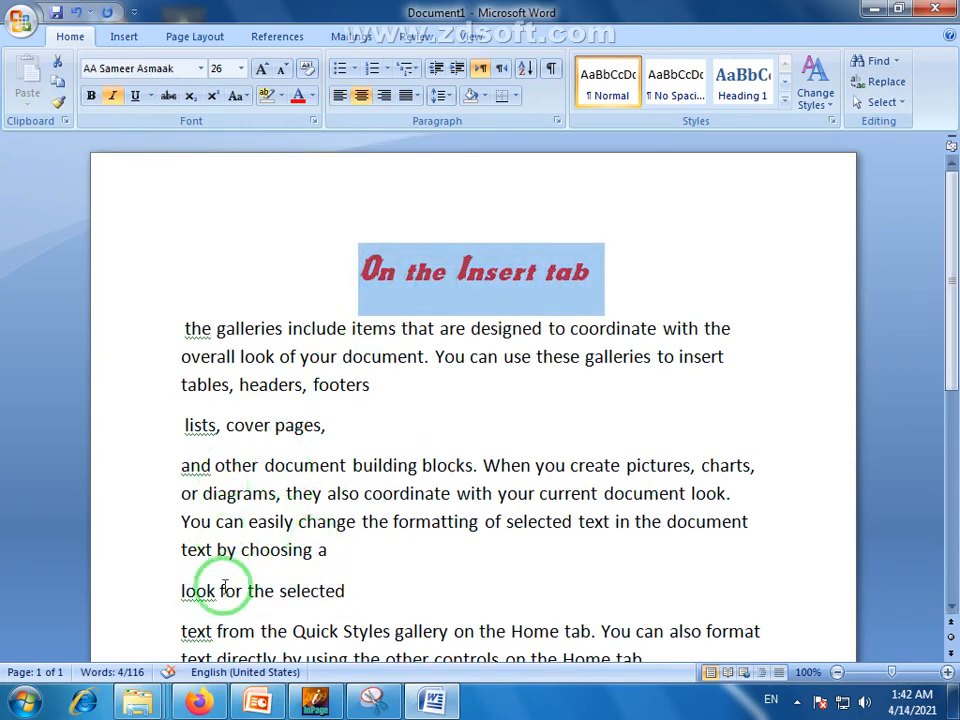
pyautogui.moveTo(951, 283); pyautogui.dragTo(948, 400)
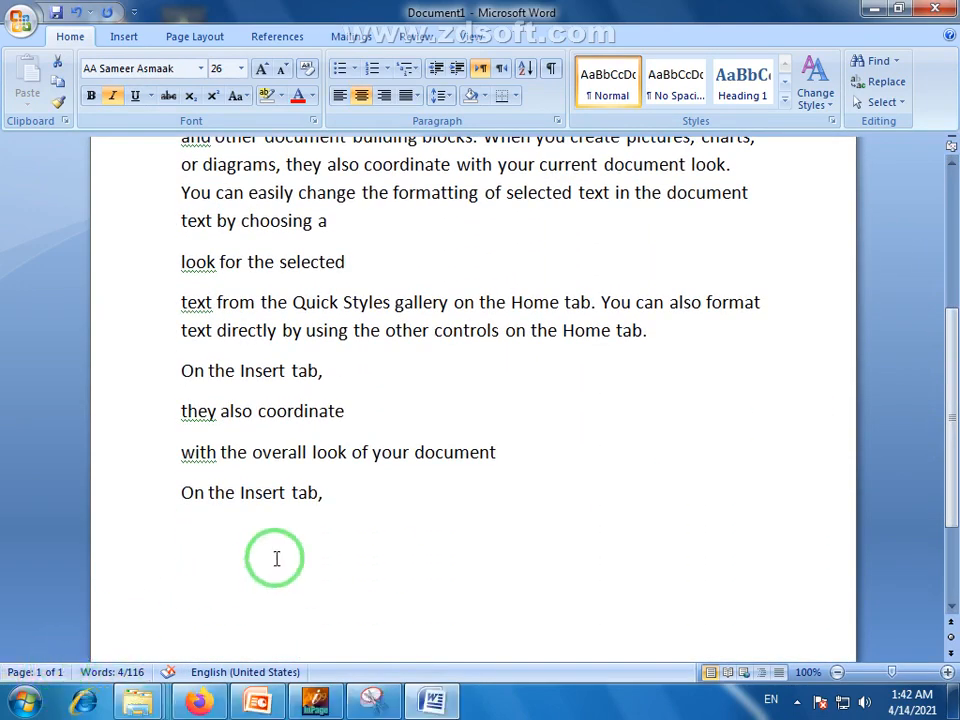
pyautogui.moveTo(955, 458); pyautogui.dragTo(945, 364)
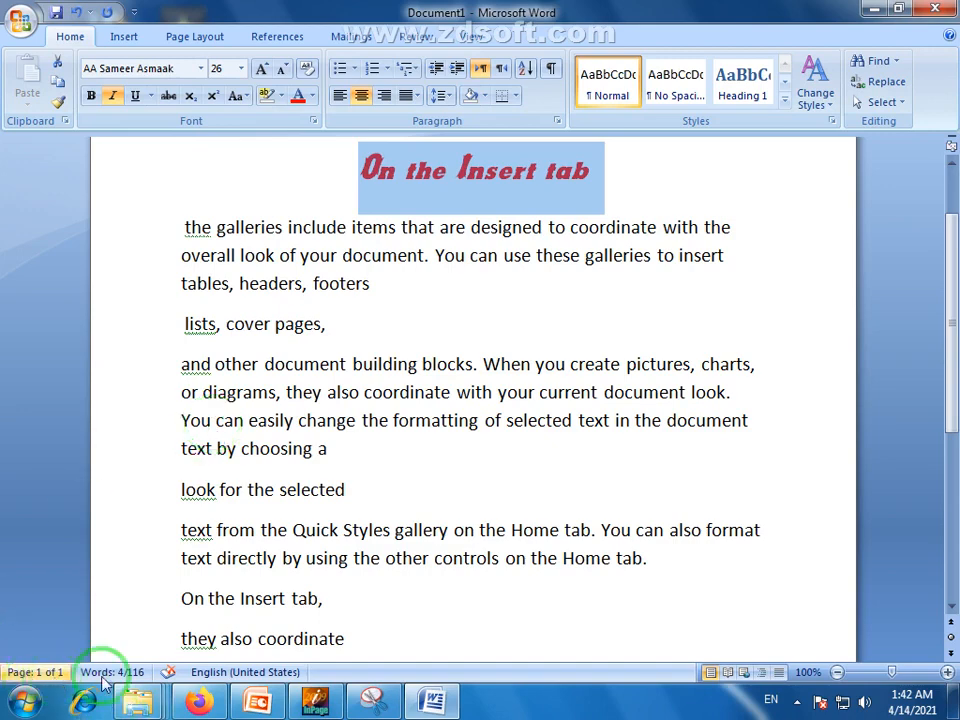
pyautogui.moveTo(955, 335); pyautogui.dragTo(950, 308)
pyautogui.click(409, 399)
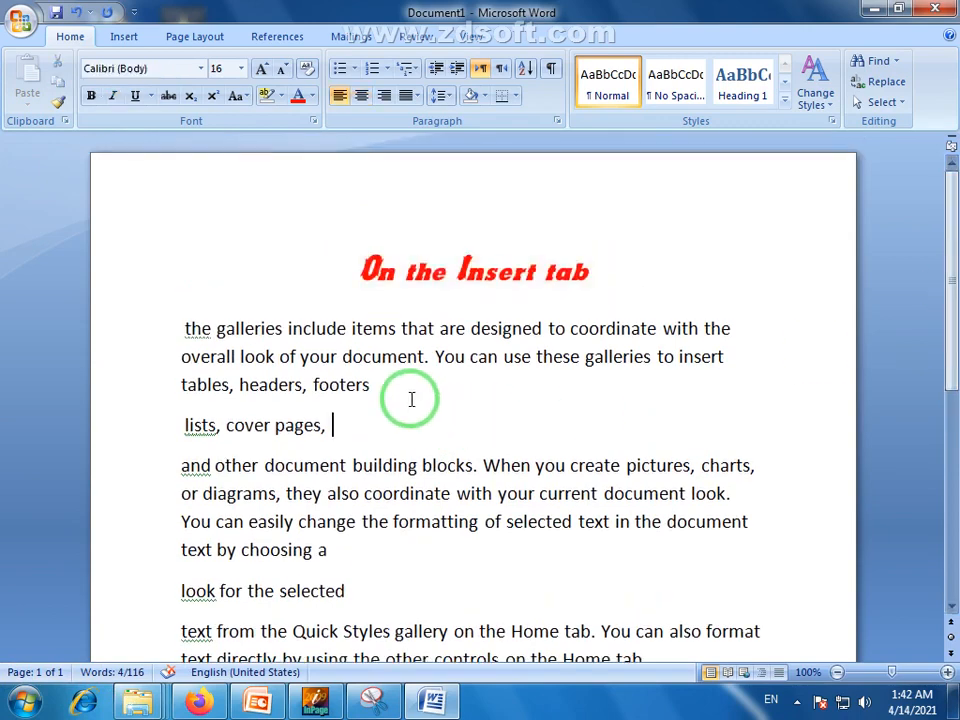
# Inspect the red heading's font settings against the first body paragraph, and review the plain lines down to the document's end.
pyautogui.click(57, 101)
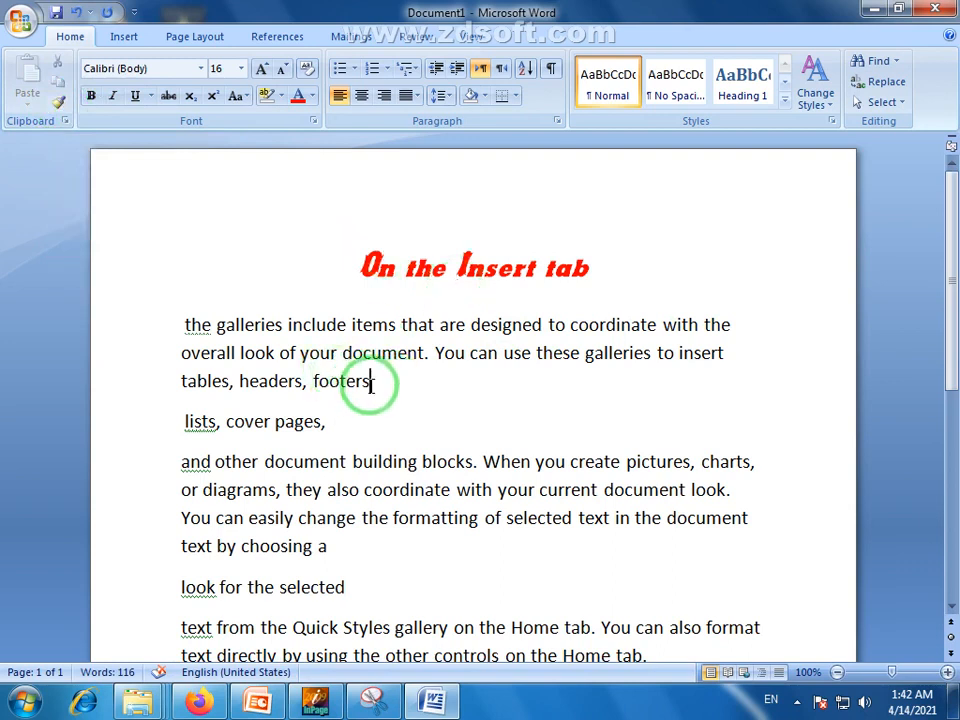
pyautogui.moveTo(370, 383); pyautogui.dragTo(176, 332)
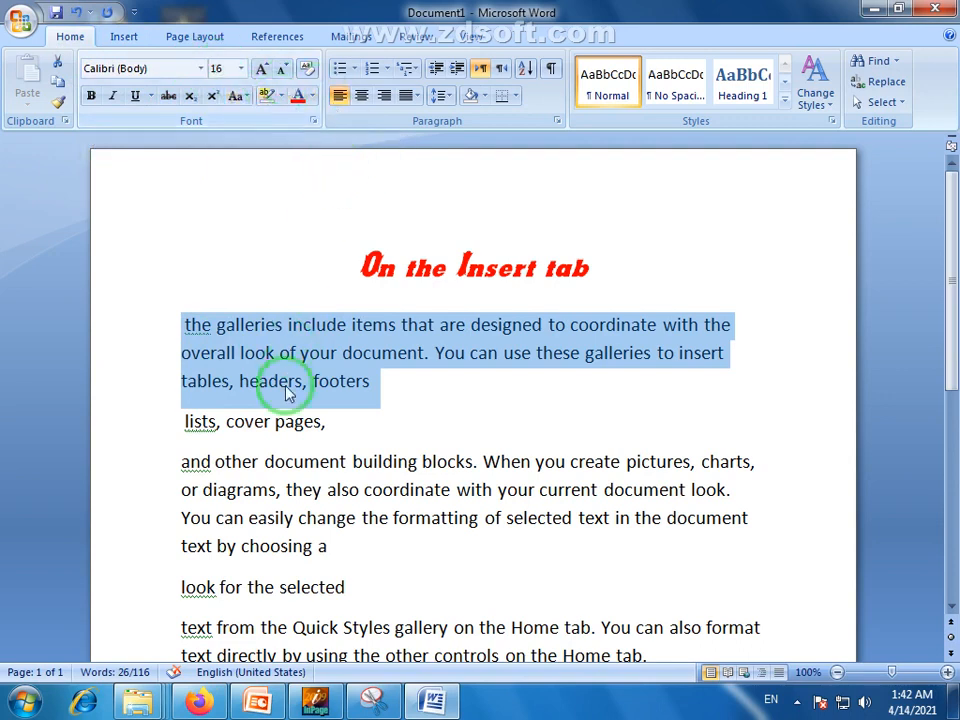
pyautogui.click(312, 360)
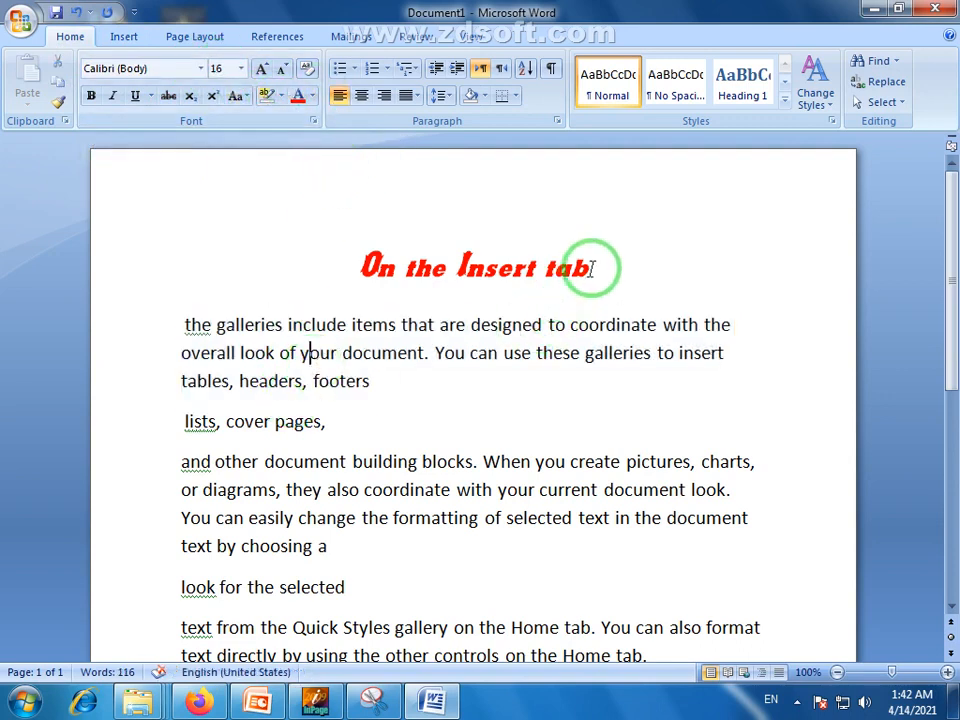
pyautogui.moveTo(594, 268); pyautogui.dragTo(384, 243)
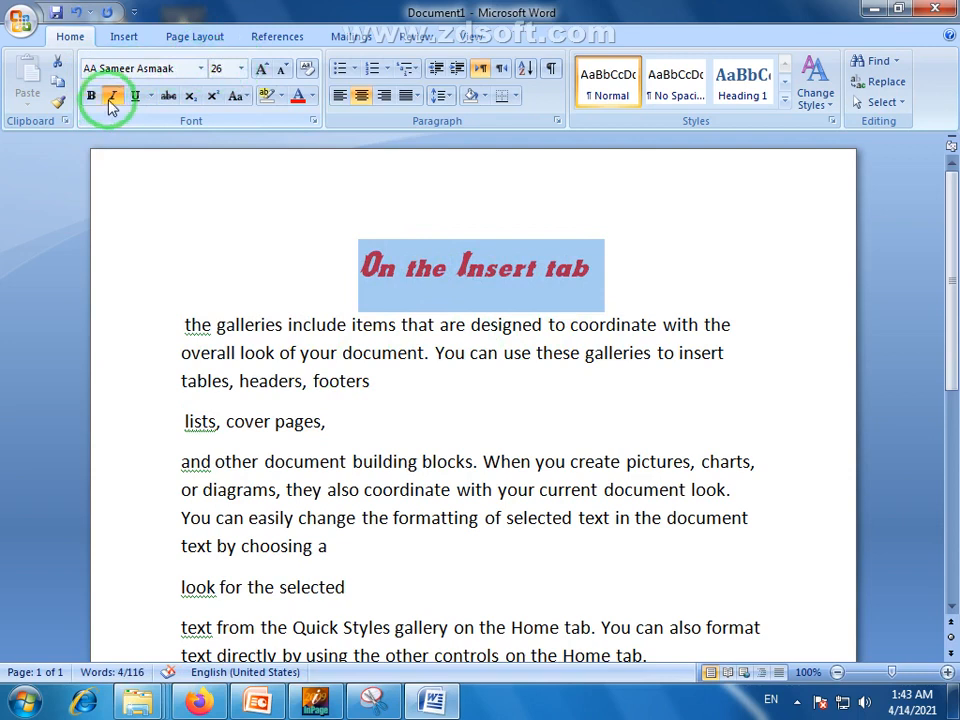
pyautogui.click(529, 268)
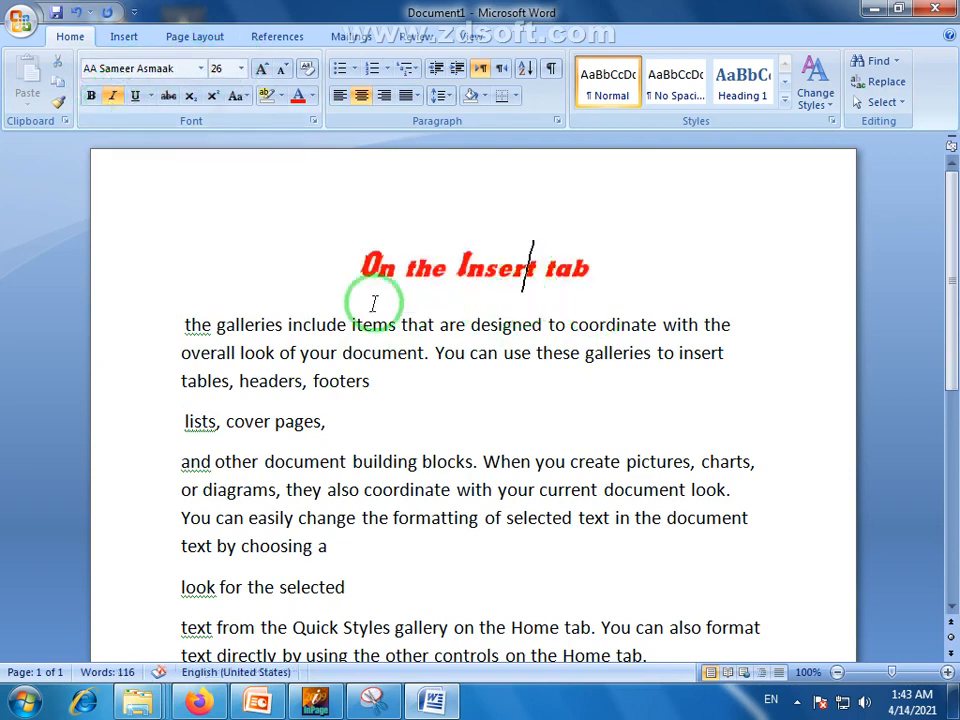
pyautogui.moveTo(600, 266); pyautogui.dragTo(382, 270)
pyautogui.click(430, 268)
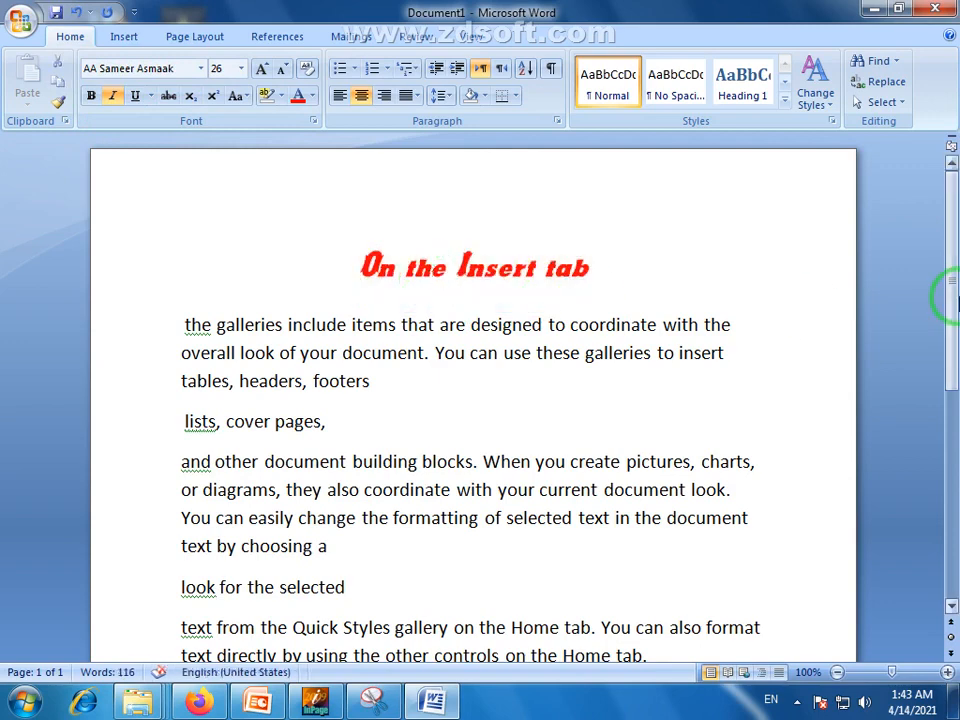
pyautogui.click(345, 270)
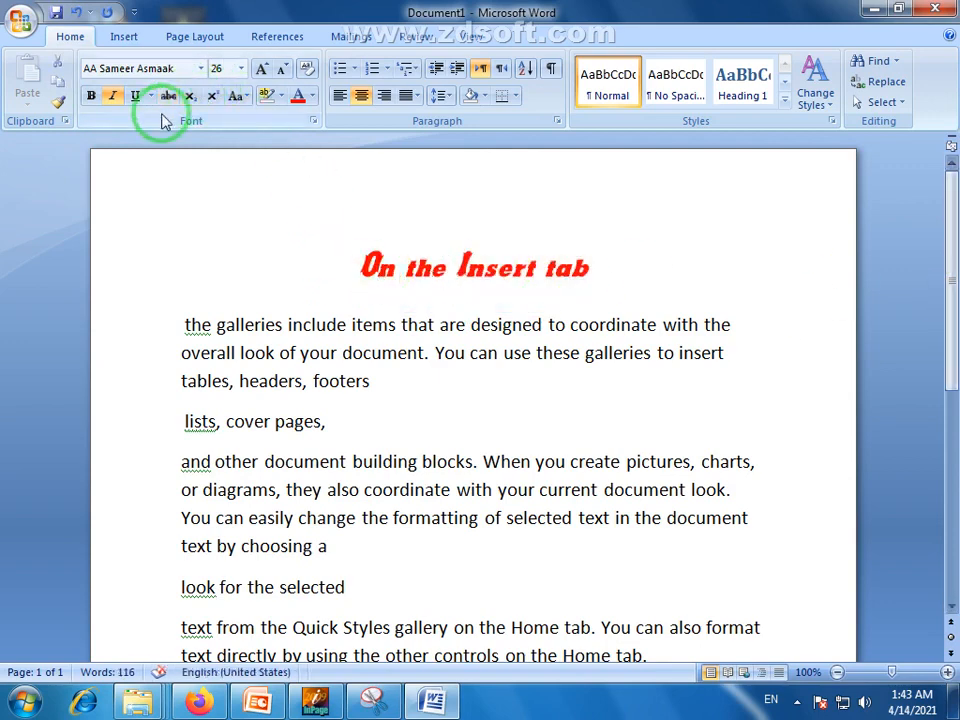
pyautogui.moveTo(940, 300); pyautogui.dragTo(953, 335)
pyautogui.moveTo(953, 343); pyautogui.dragTo(953, 522)
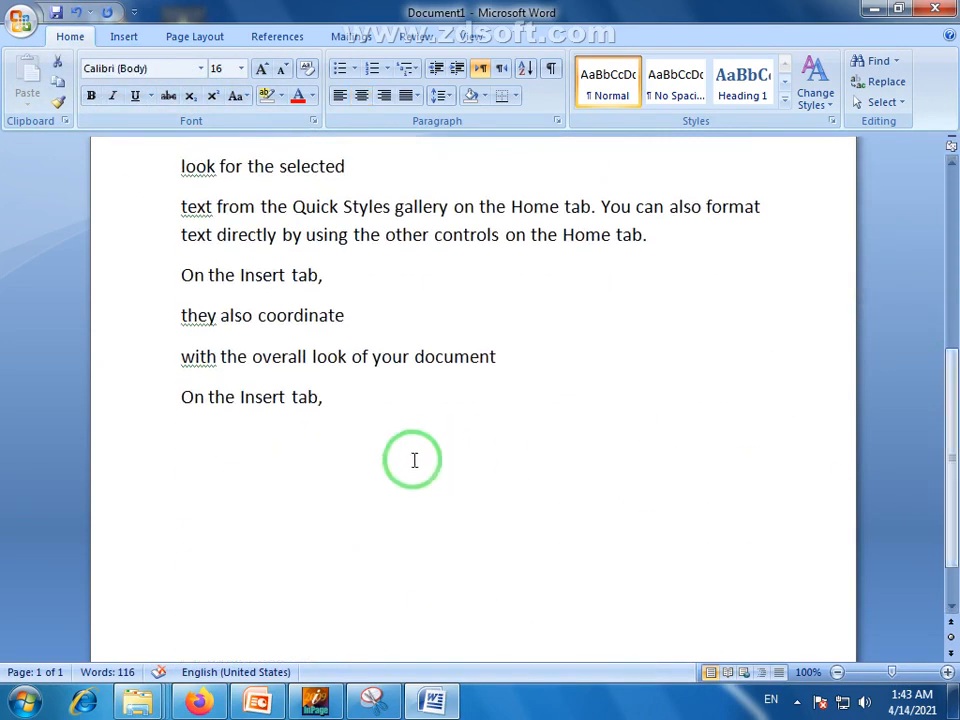
pyautogui.click(224, 474)
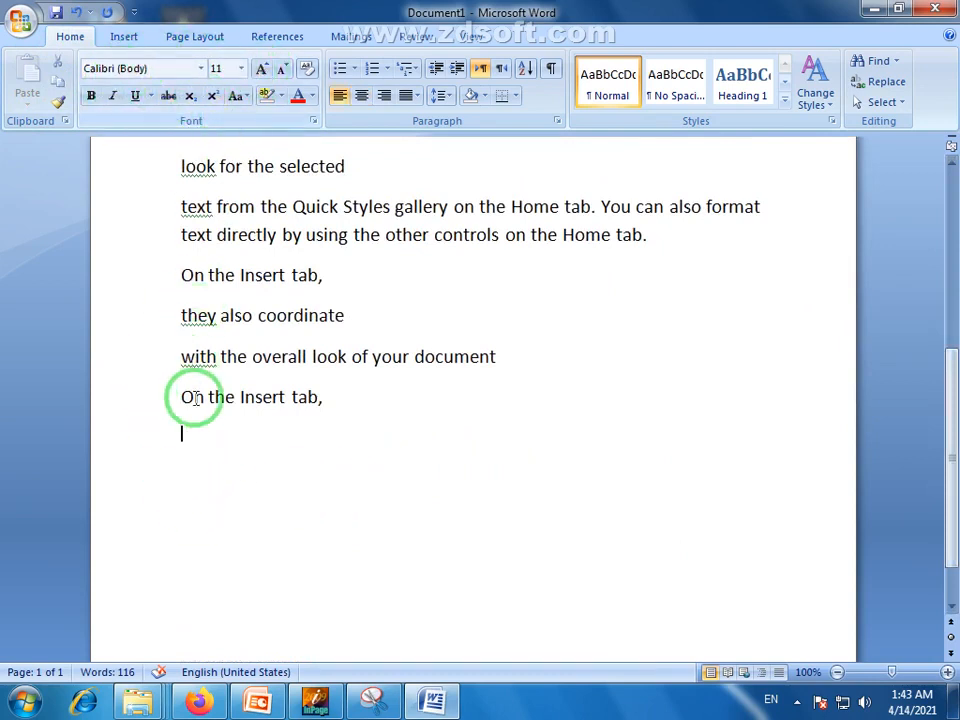
pyautogui.moveTo(955, 513); pyautogui.dragTo(949, 343)
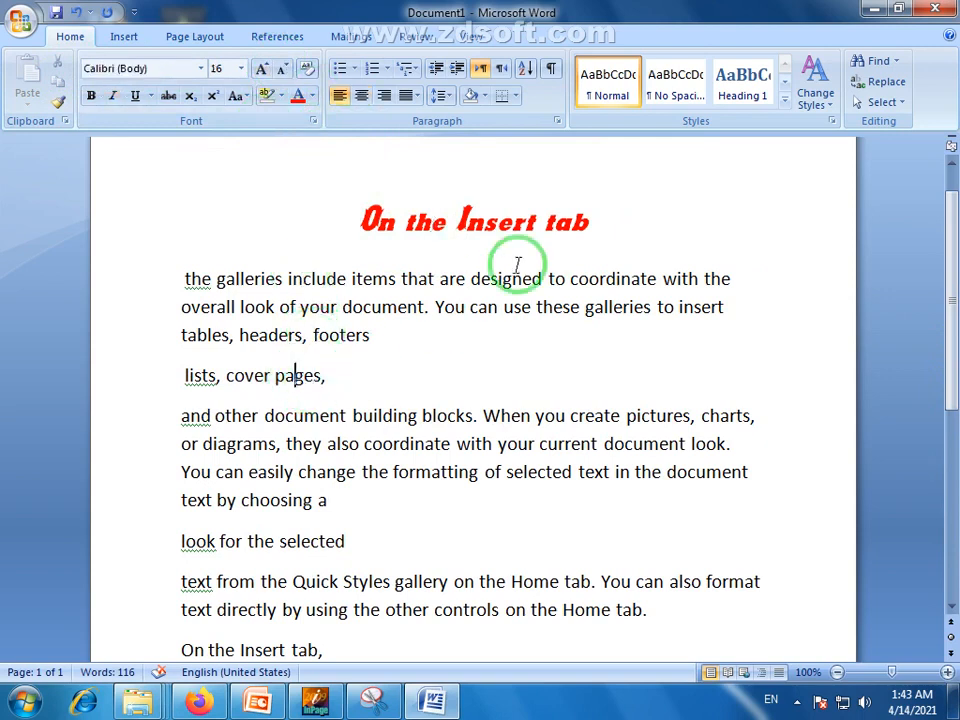
# Copy the "On the Insert tab" heading's formatting onto the line "lists, cover pages," with Format Painter.
pyautogui.click(553, 221)
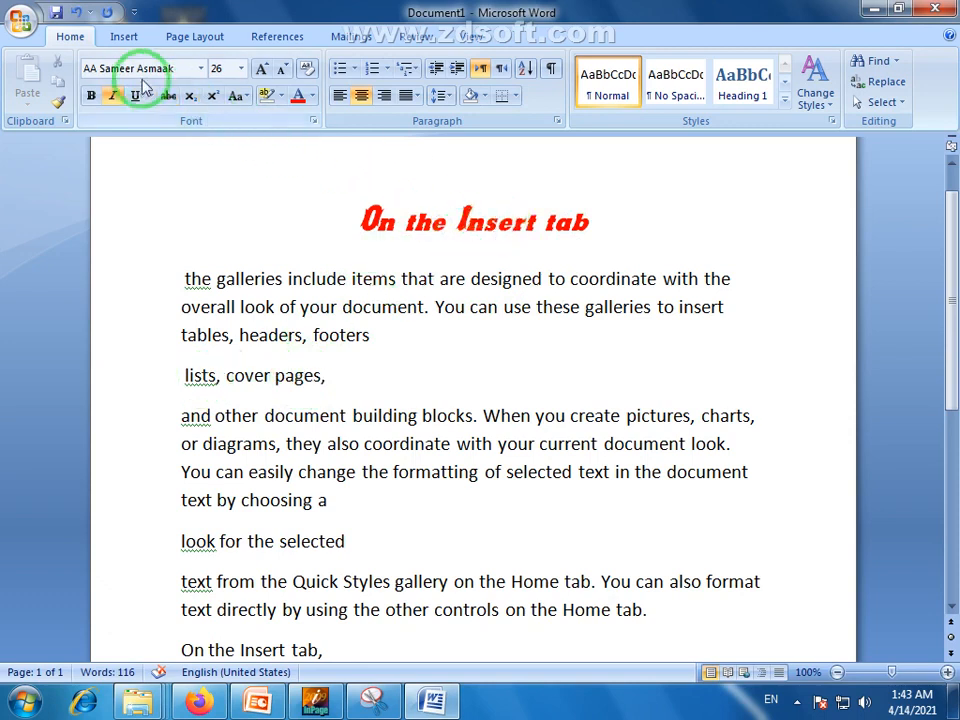
pyautogui.click(58, 104)
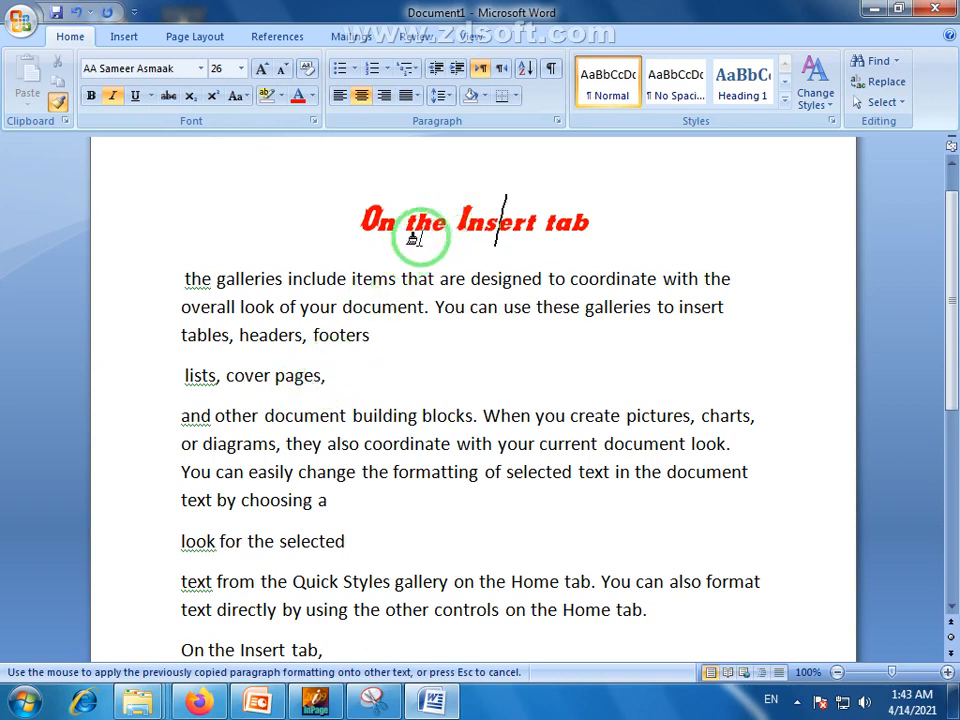
pyautogui.moveTo(321, 376)
pyautogui.mouseDown()
pyautogui.moveTo(179, 378)
pyautogui.moveTo(189, 380)
pyautogui.mouseUp()
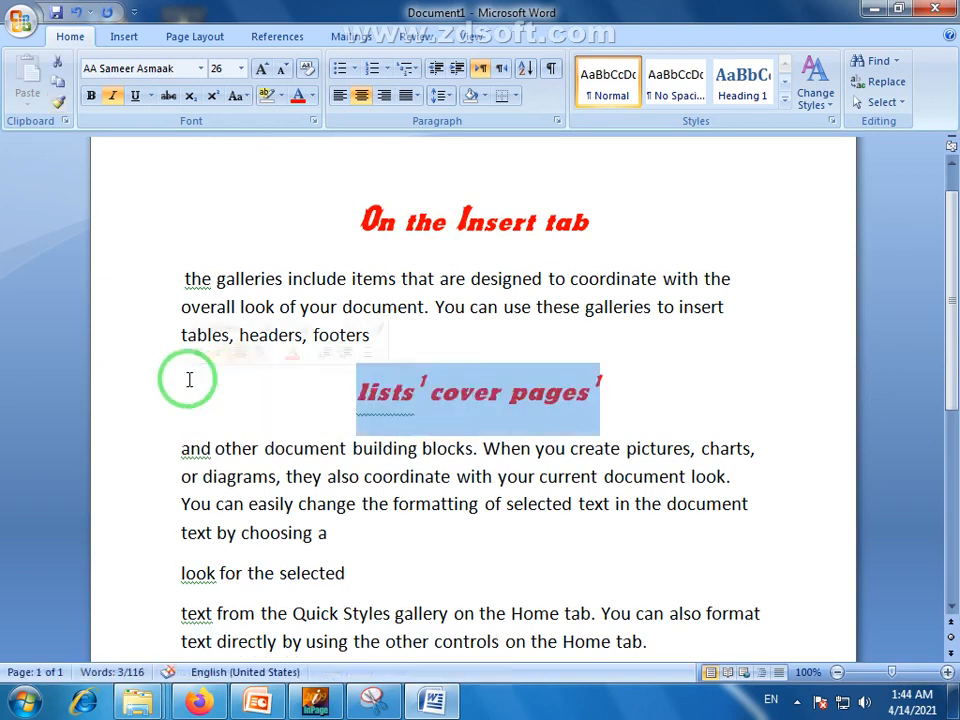
pyautogui.click(460, 389)
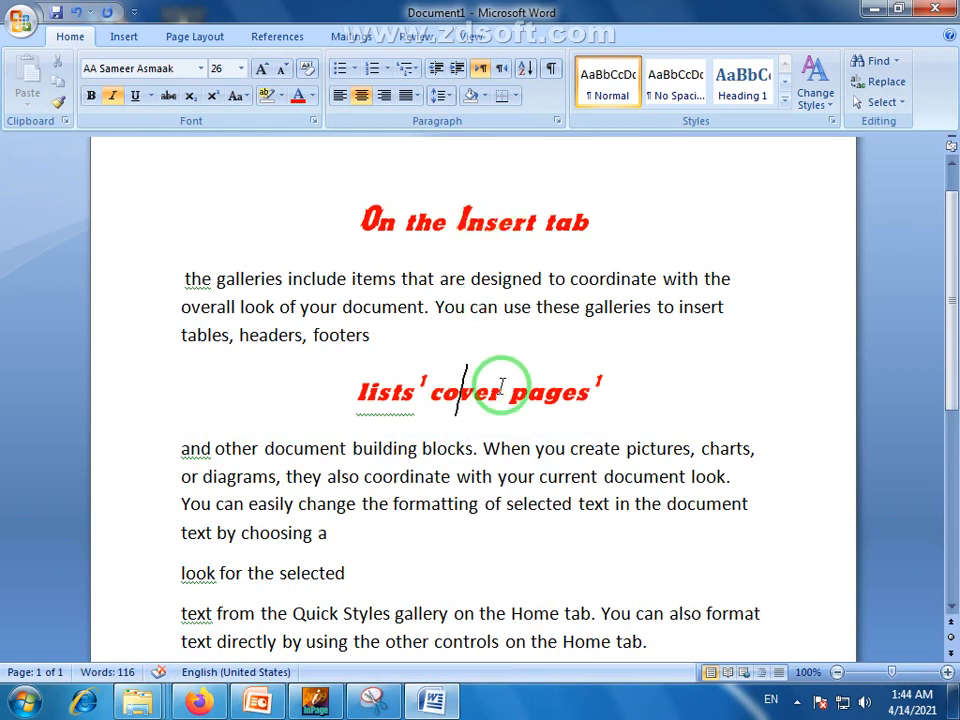
# Use Format Painter to apply the "On the Insert tab" heading's formatting to the line "look for the selected".
pyautogui.click(491, 216)
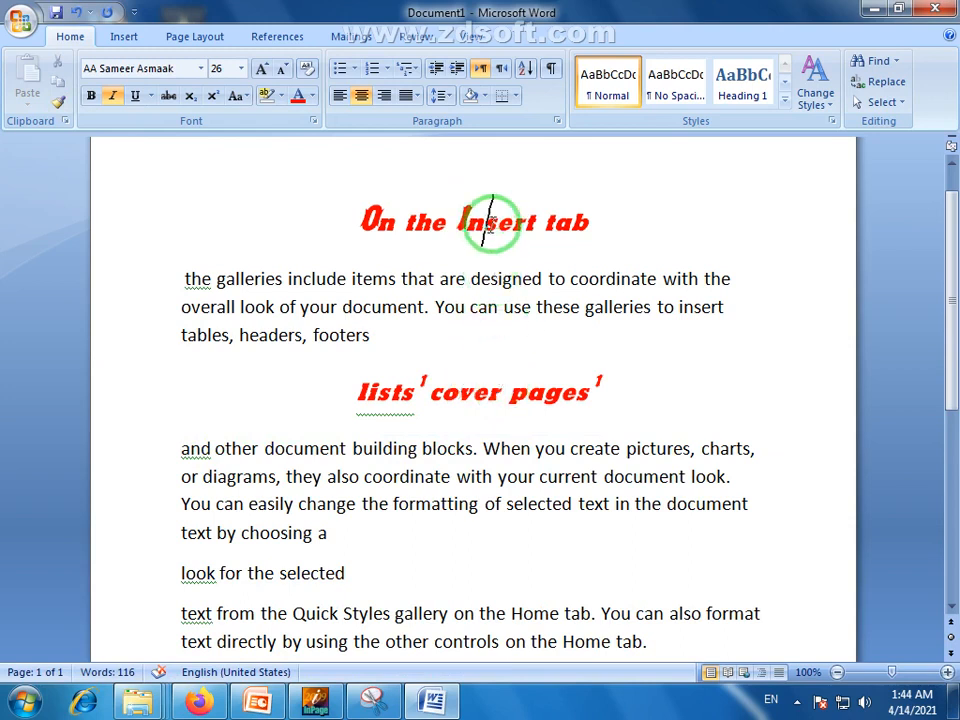
pyautogui.click(58, 101)
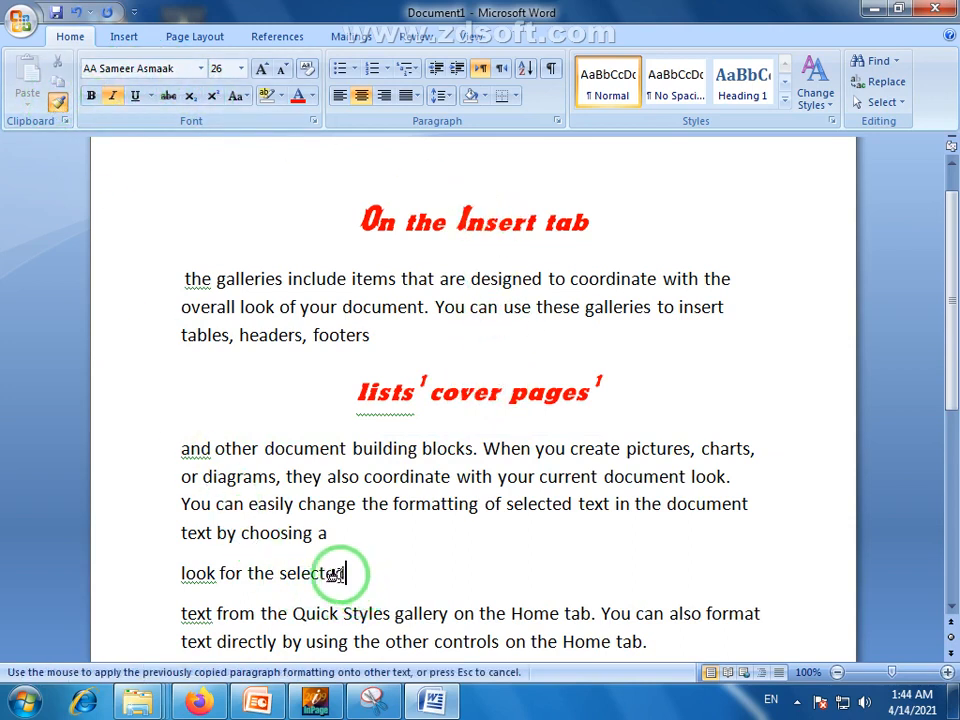
pyautogui.moveTo(336, 573); pyautogui.dragTo(183, 573)
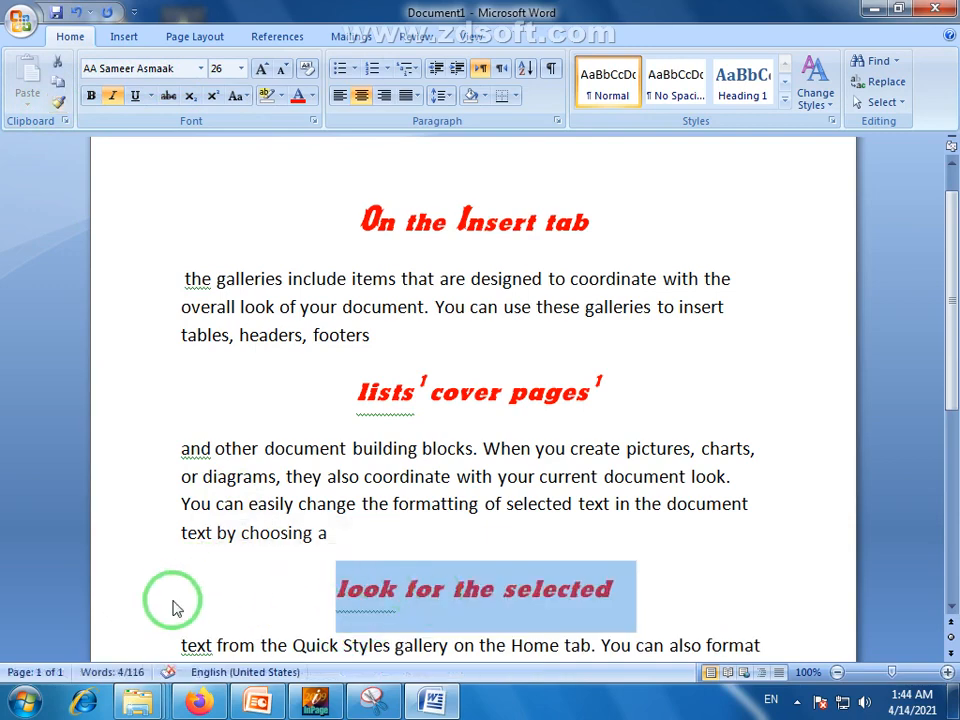
pyautogui.moveTo(950, 368); pyautogui.dragTo(909, 411)
pyautogui.click(539, 419)
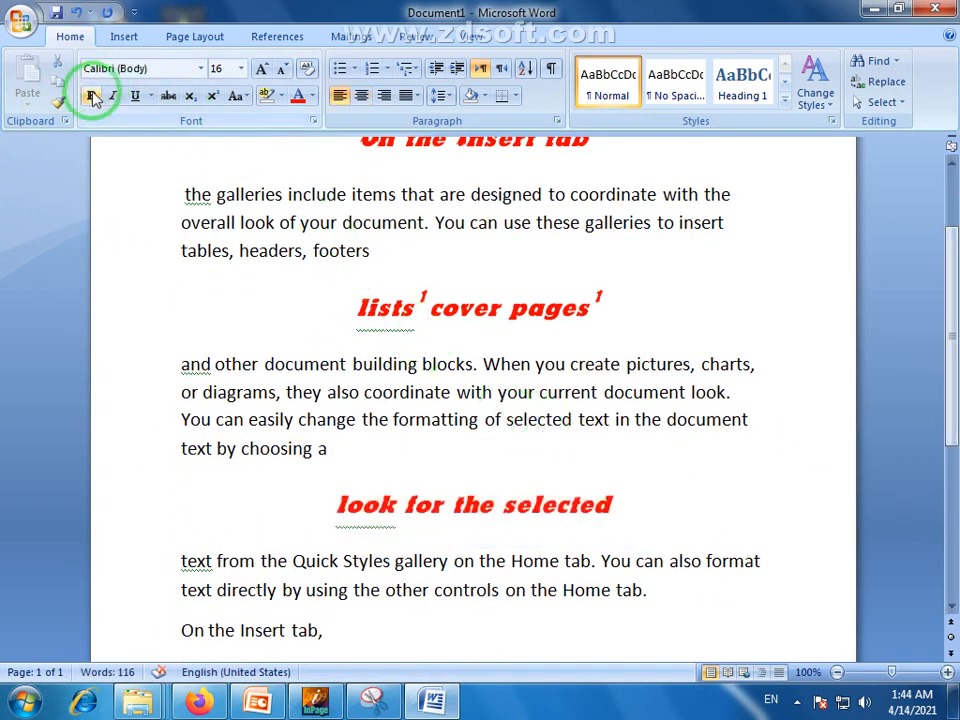
pyautogui.click(58, 102)
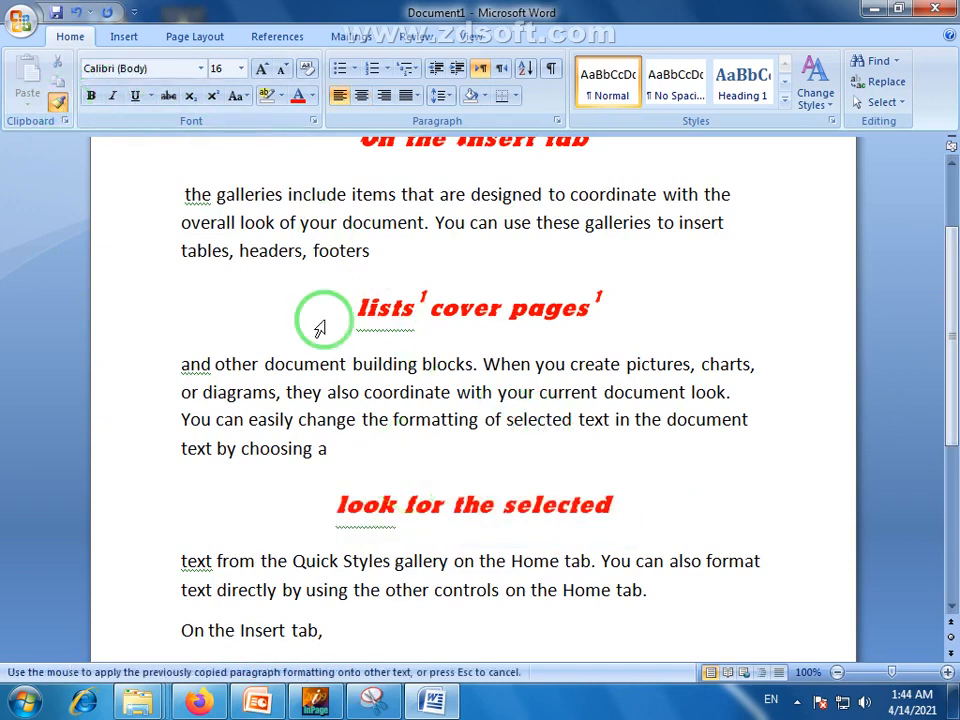
pyautogui.click(488, 306)
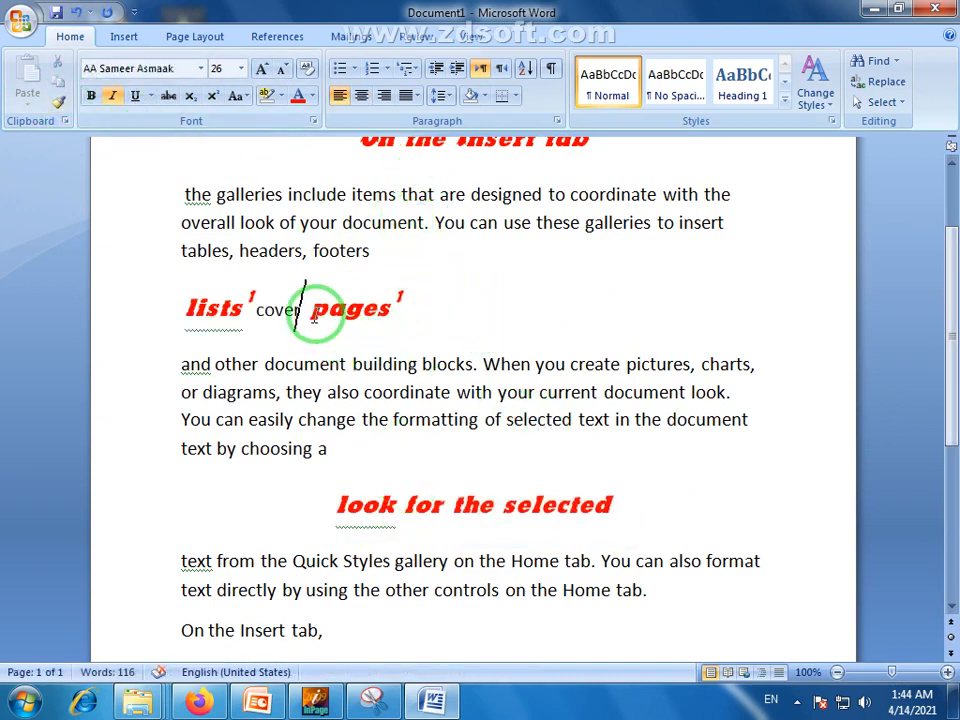
pyautogui.hotkey('ctrl', 'z')
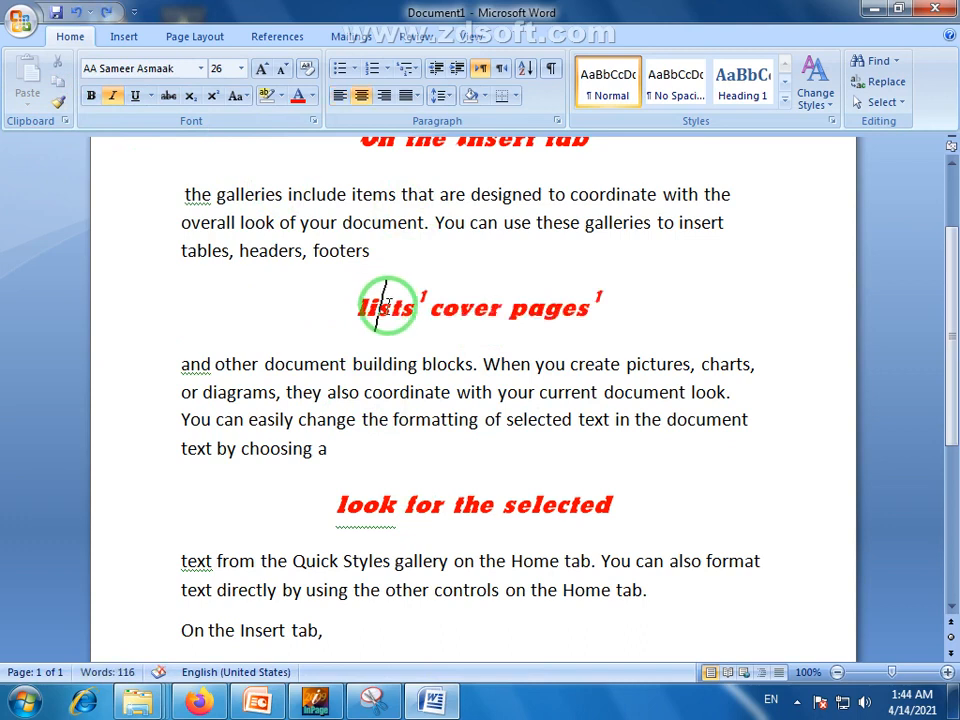
# Paint the red "lists, cover pages," formatting onto the word "change" in the paragraph below it.
pyautogui.click(57, 101)
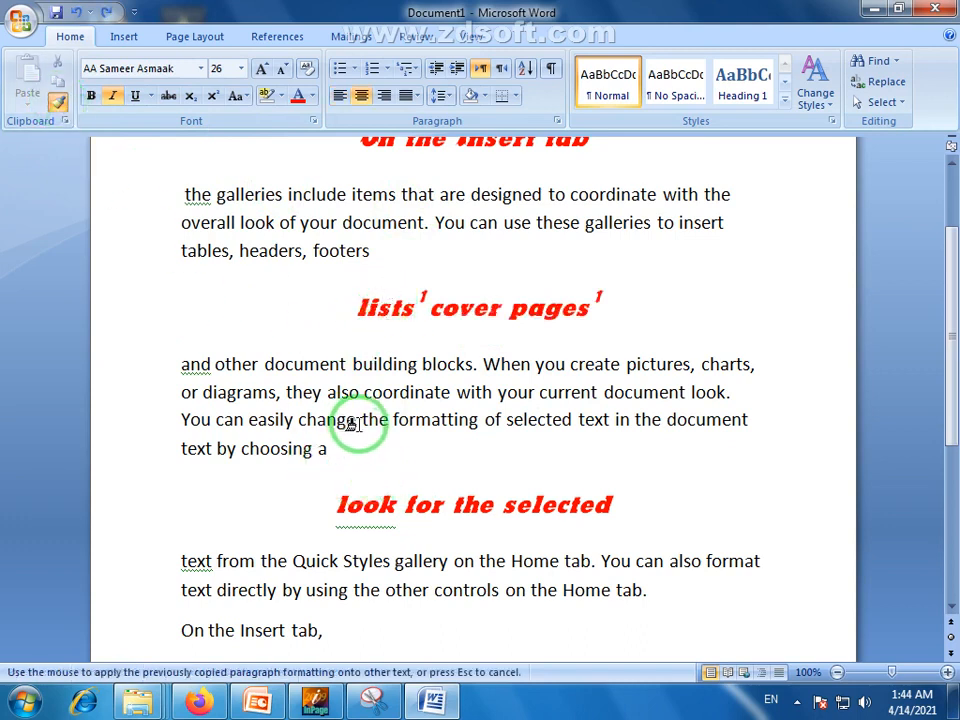
pyautogui.moveTo(355, 421); pyautogui.dragTo(298, 423)
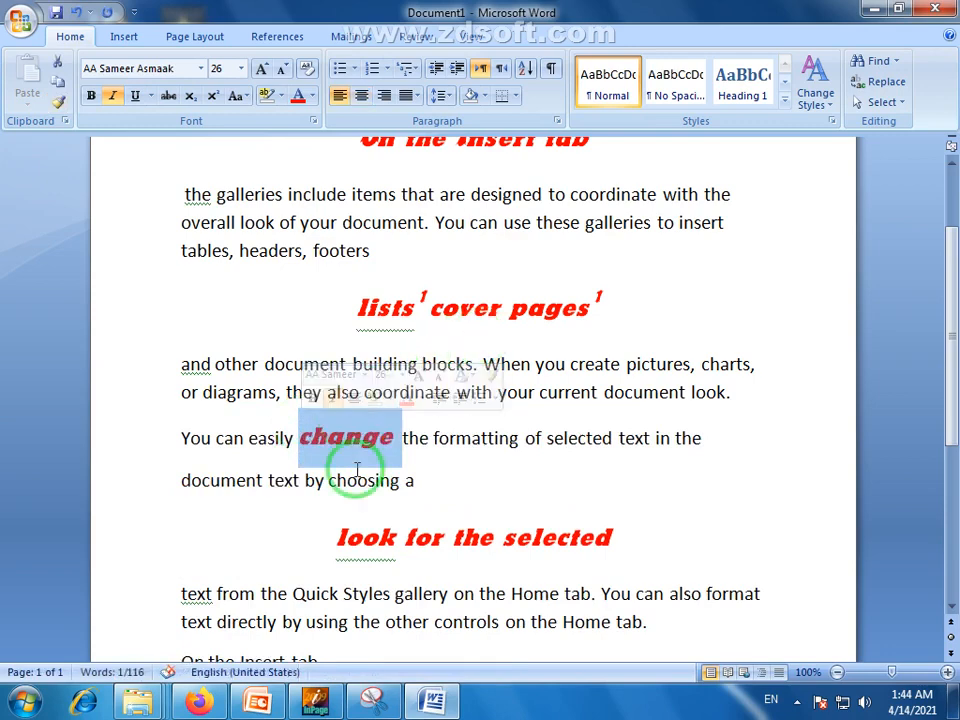
# Set the blank line below the last text line to size 28, font AA Sameer Mosan and dark blue text colour.
pyautogui.moveTo(951, 321); pyautogui.dragTo(949, 453)
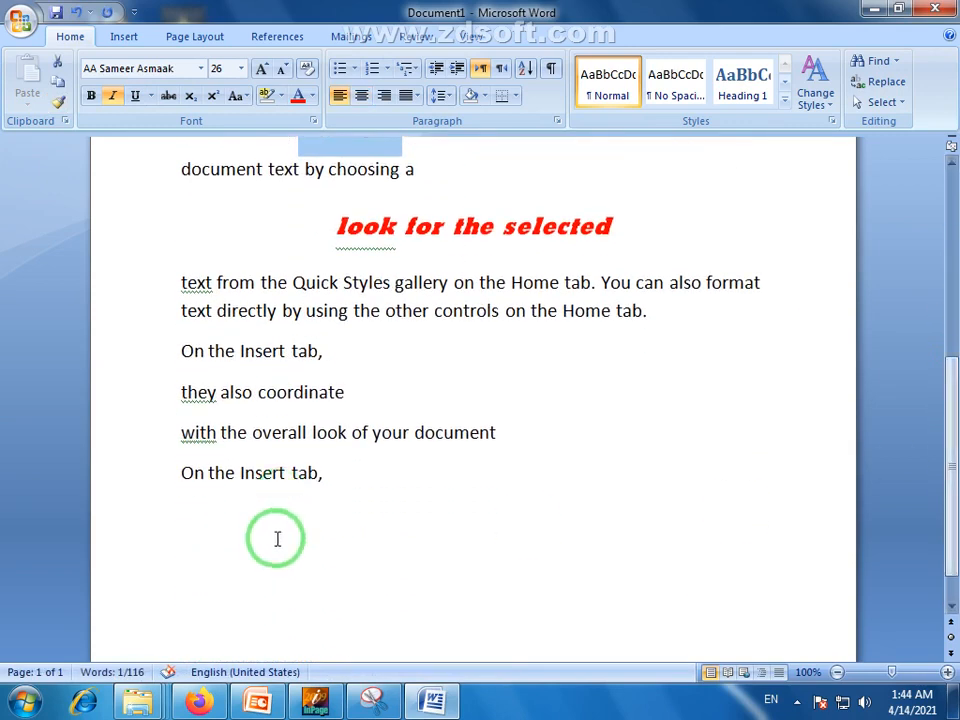
pyautogui.click(277, 539)
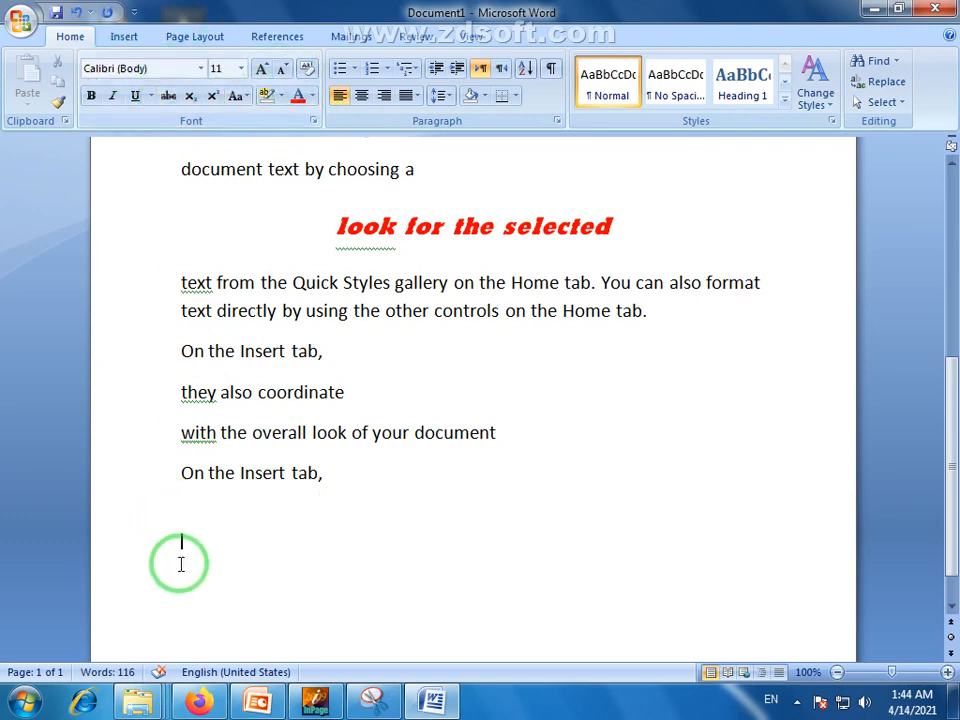
pyautogui.click(241, 68)
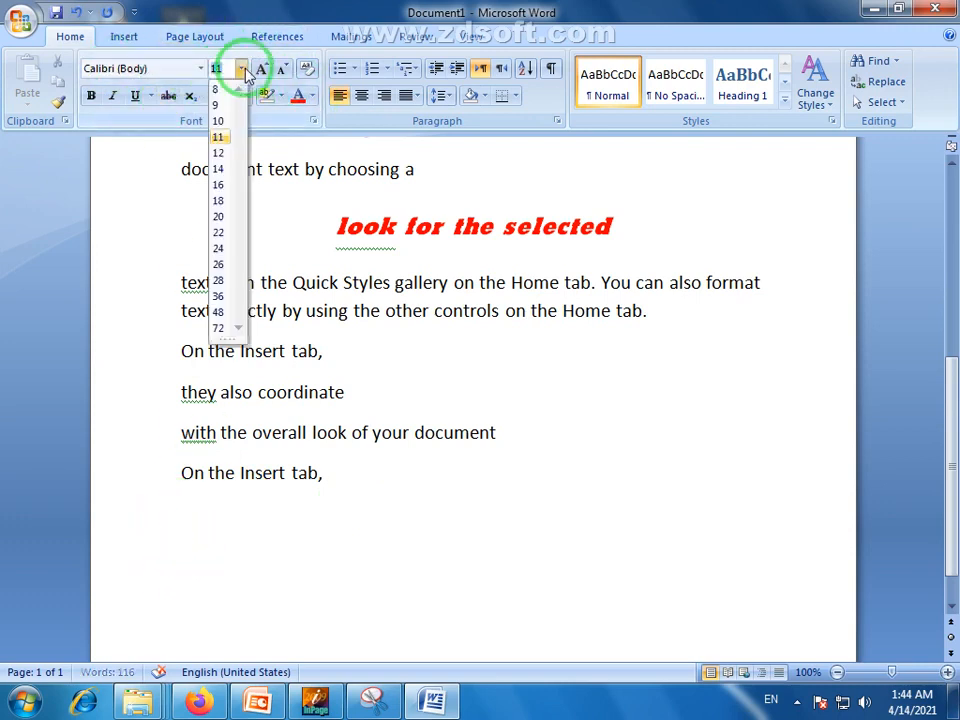
pyautogui.click(220, 281)
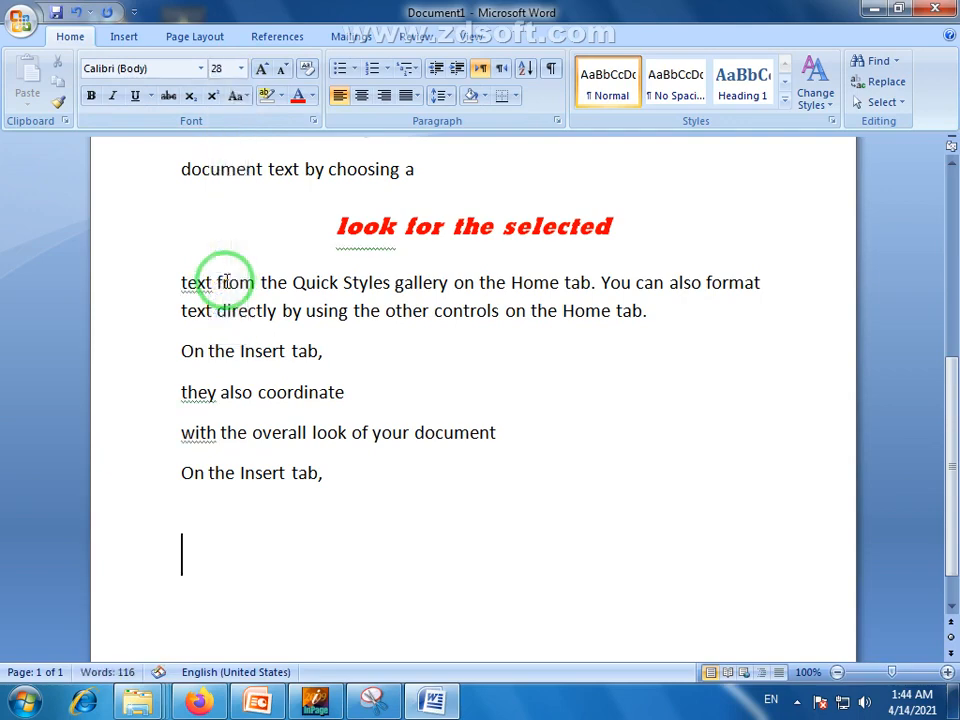
pyautogui.click(201, 68)
pyautogui.scroll(-10, 145, 400)
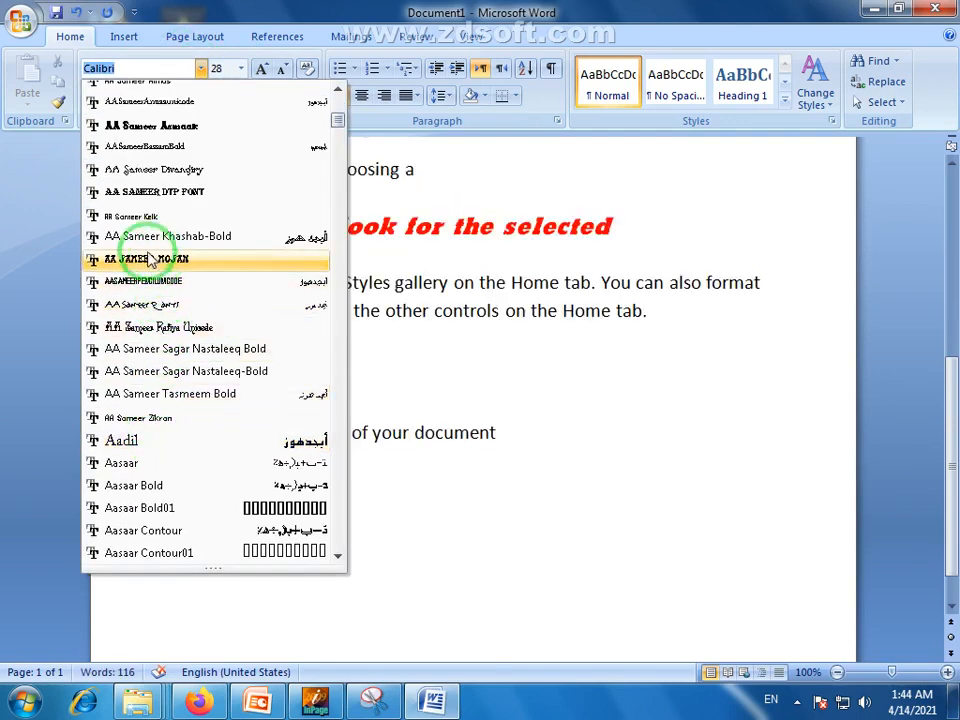
pyautogui.click(148, 258)
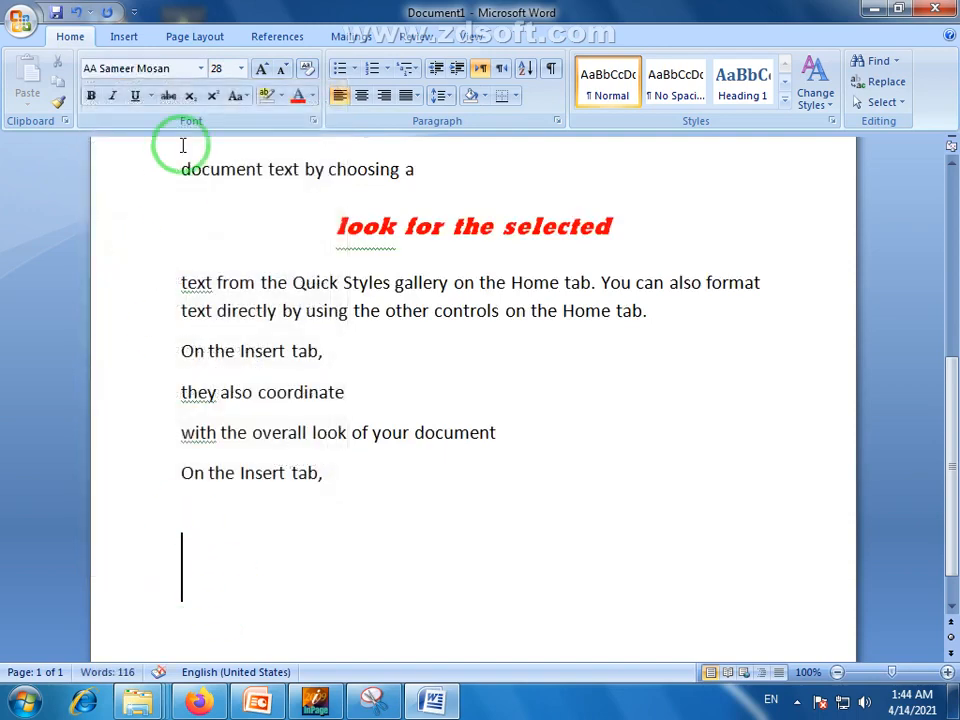
pyautogui.click(310, 95)
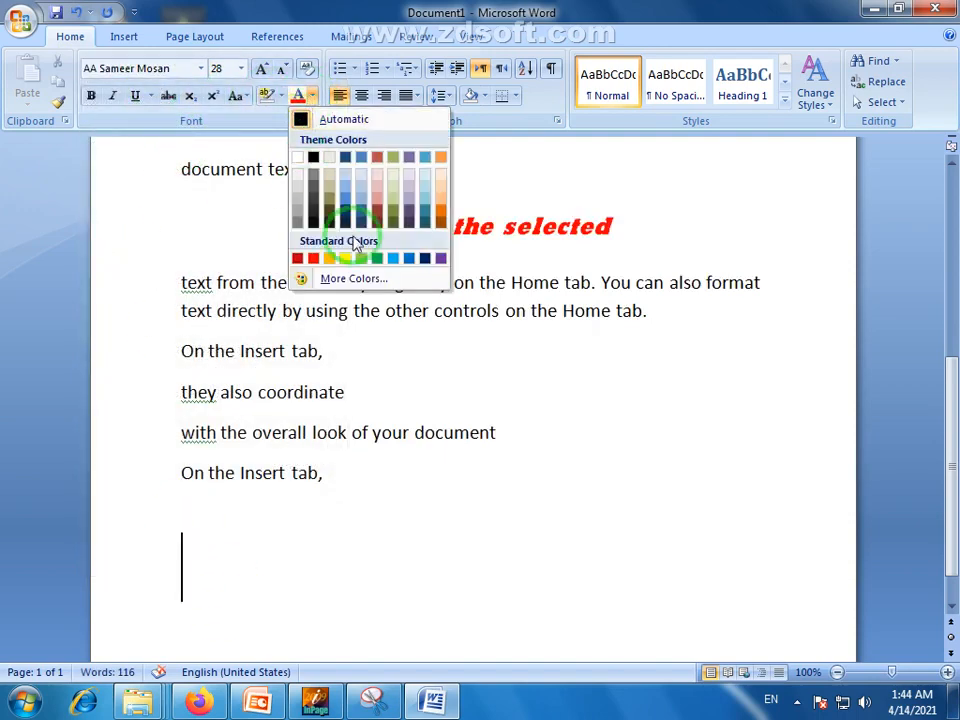
pyautogui.click(422, 259)
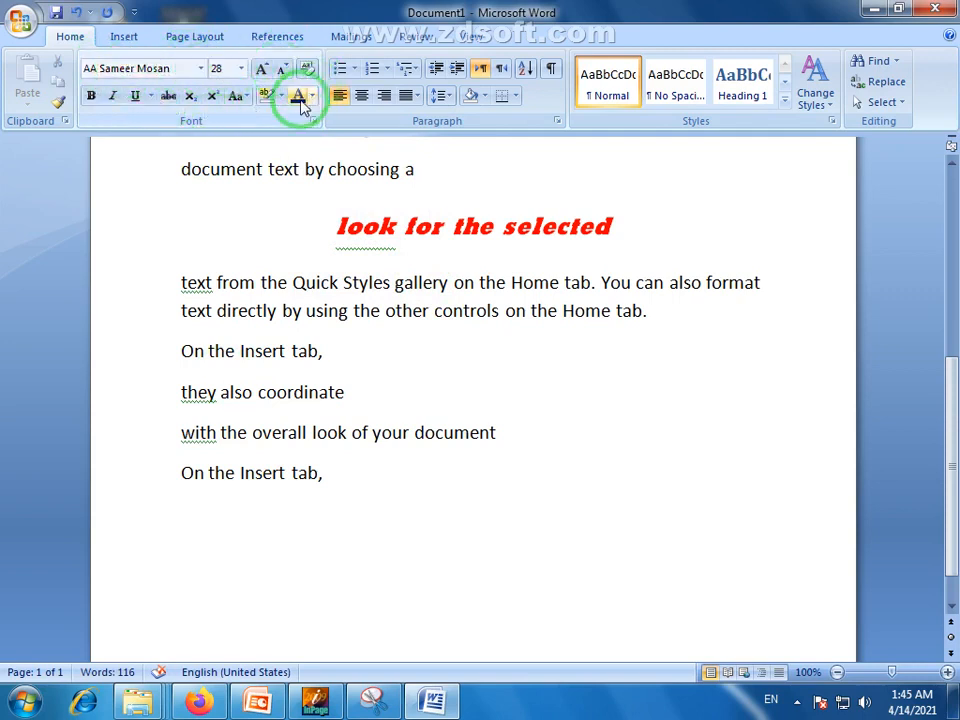
# Copy the blank line's dark blue AA Sameer Mosan formatting onto the first "Home tab" in the Quick Styles paragraph.
pyautogui.click(58, 104)
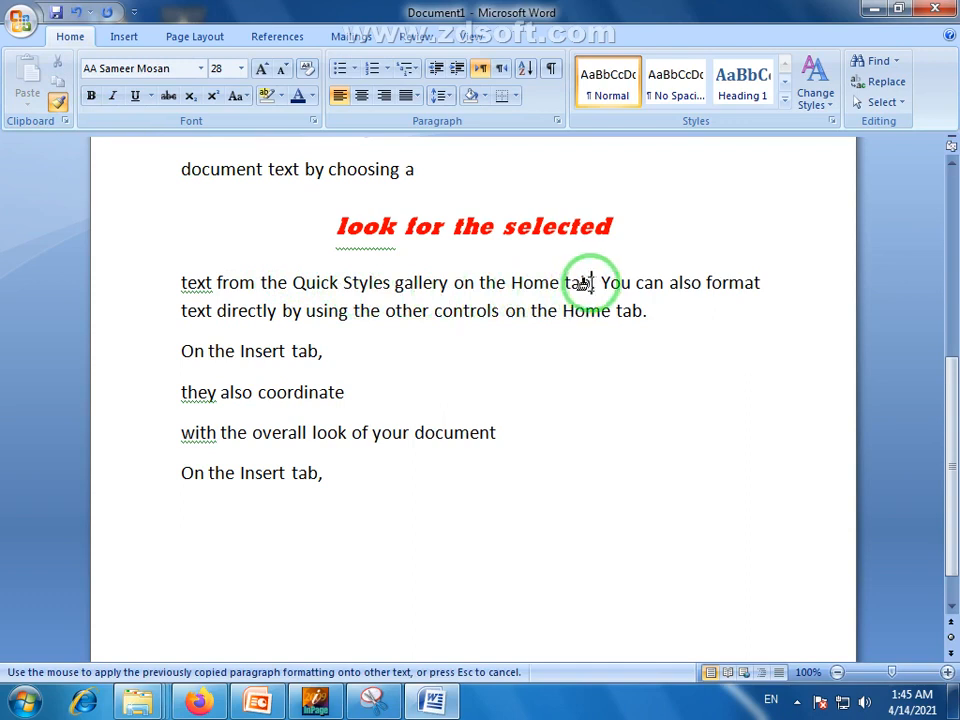
pyautogui.moveTo(590, 283)
pyautogui.mouseDown()
pyautogui.moveTo(510, 284)
pyautogui.moveTo(518, 290)
pyautogui.mouseUp()
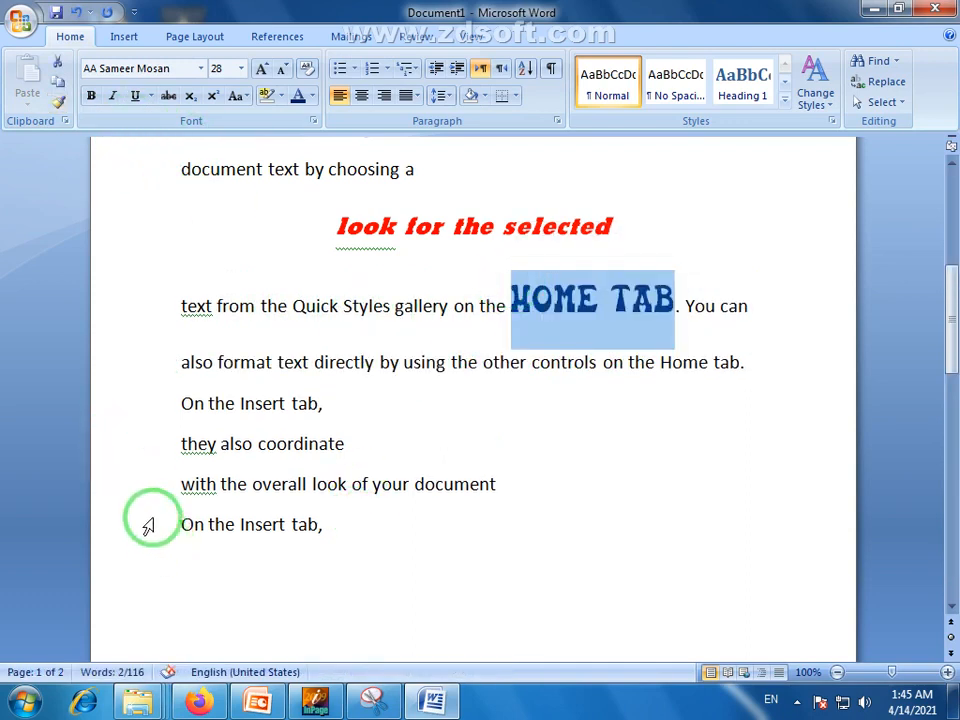
pyautogui.click(323, 598)
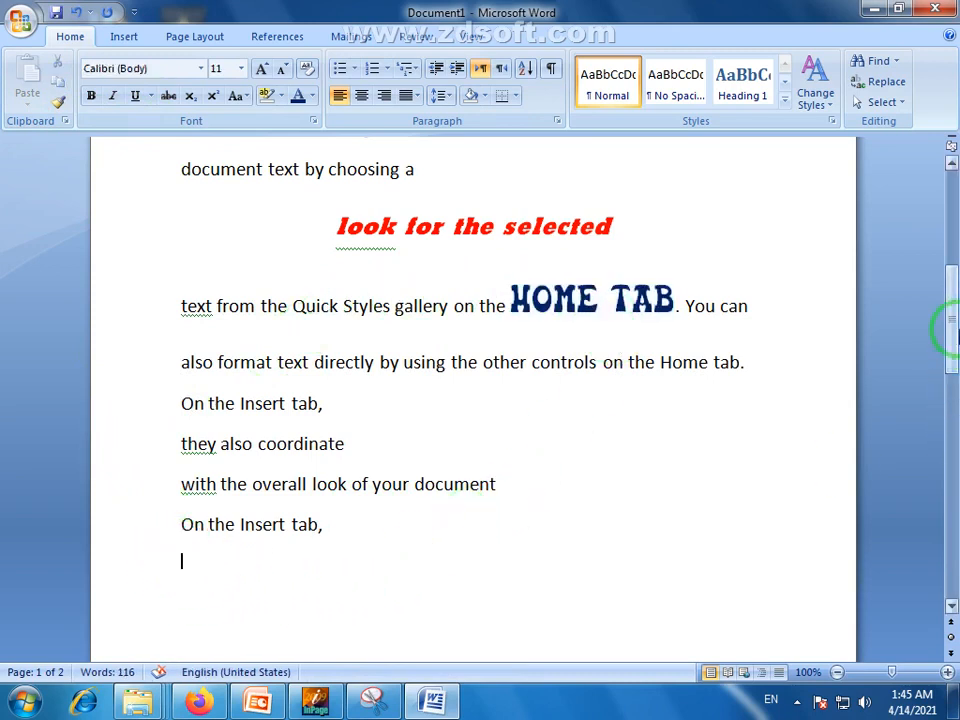
pyautogui.moveTo(956, 330)
pyautogui.mouseDown()
pyautogui.moveTo(956, 210)
pyautogui.moveTo(943, 414)
pyautogui.moveTo(946, 335)
pyautogui.mouseUp()
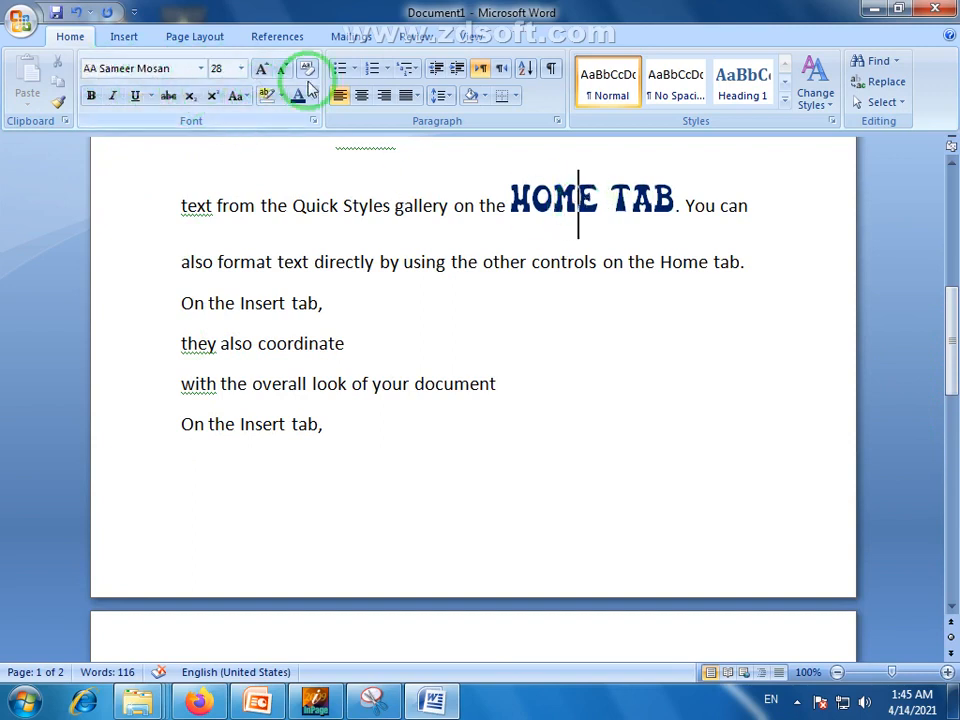
pyautogui.moveTo(944, 396); pyautogui.dragTo(943, 321)
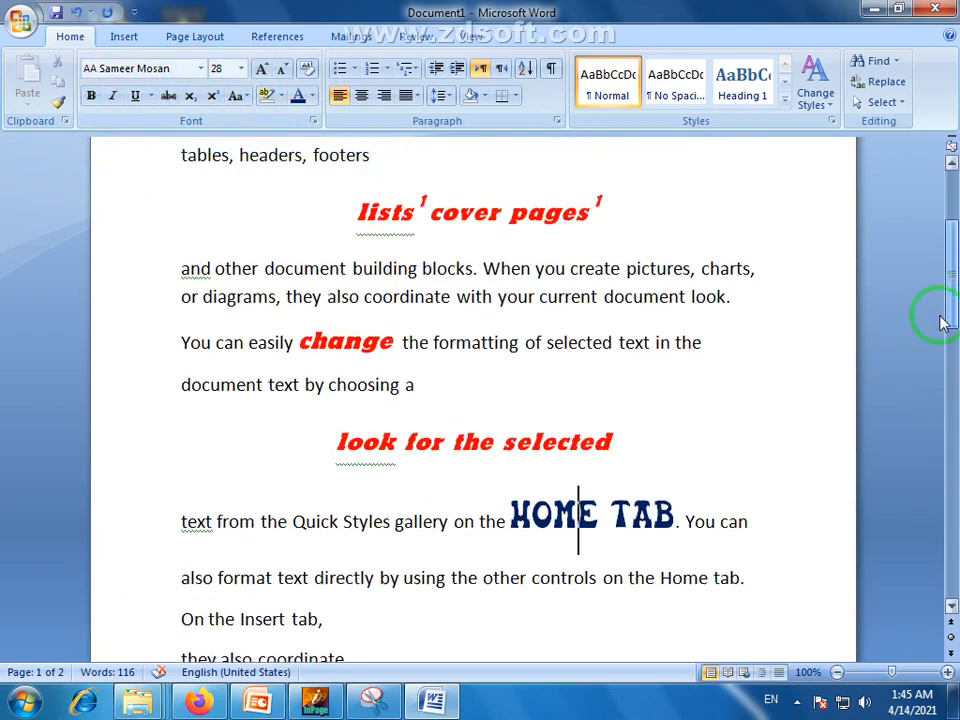
pyautogui.click(477, 446)
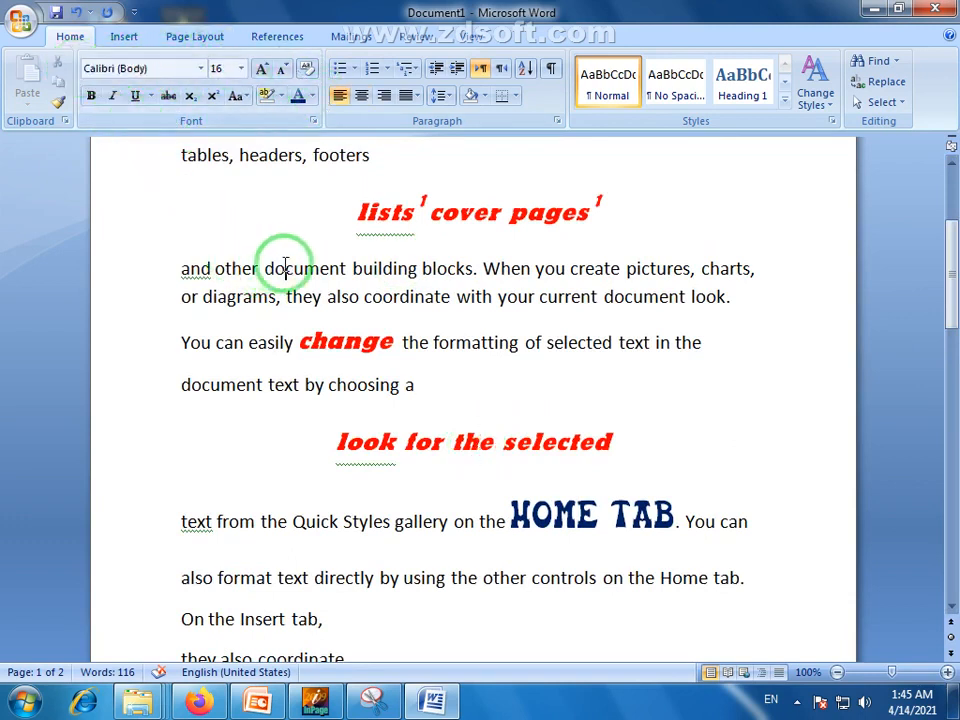
pyautogui.click(316, 290)
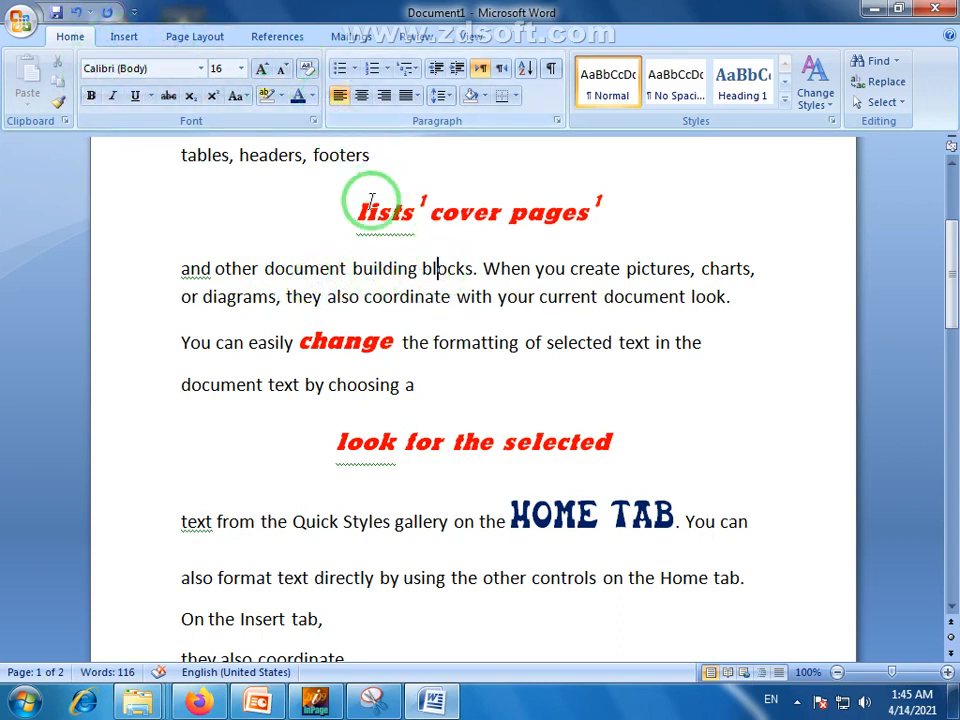
pyautogui.click(384, 263)
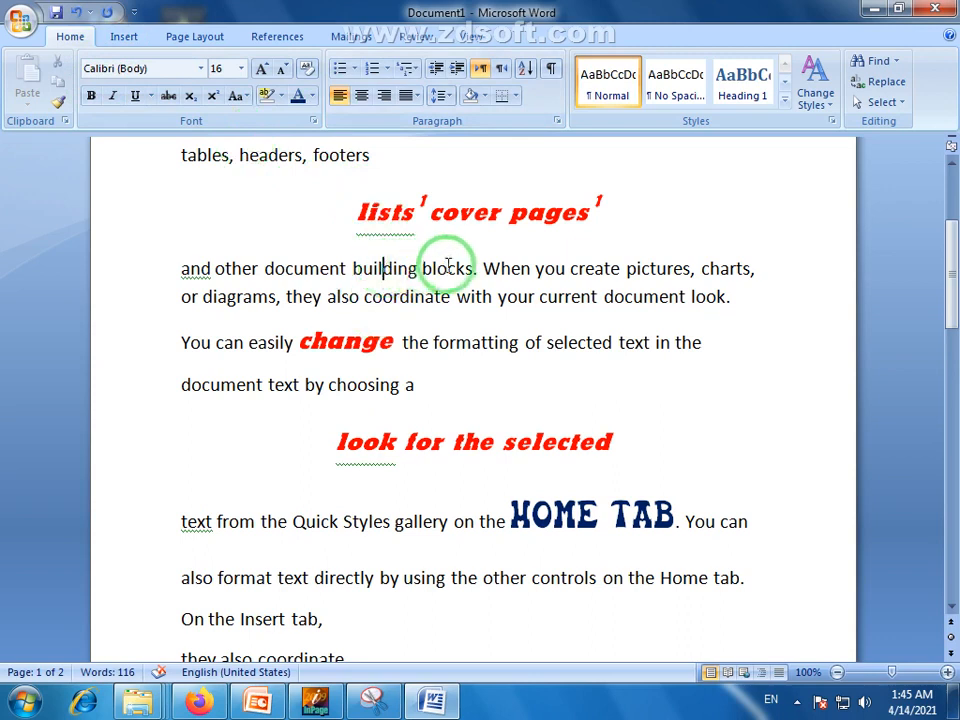
pyautogui.moveTo(444, 264); pyautogui.dragTo(289, 246)
pyautogui.click(292, 264)
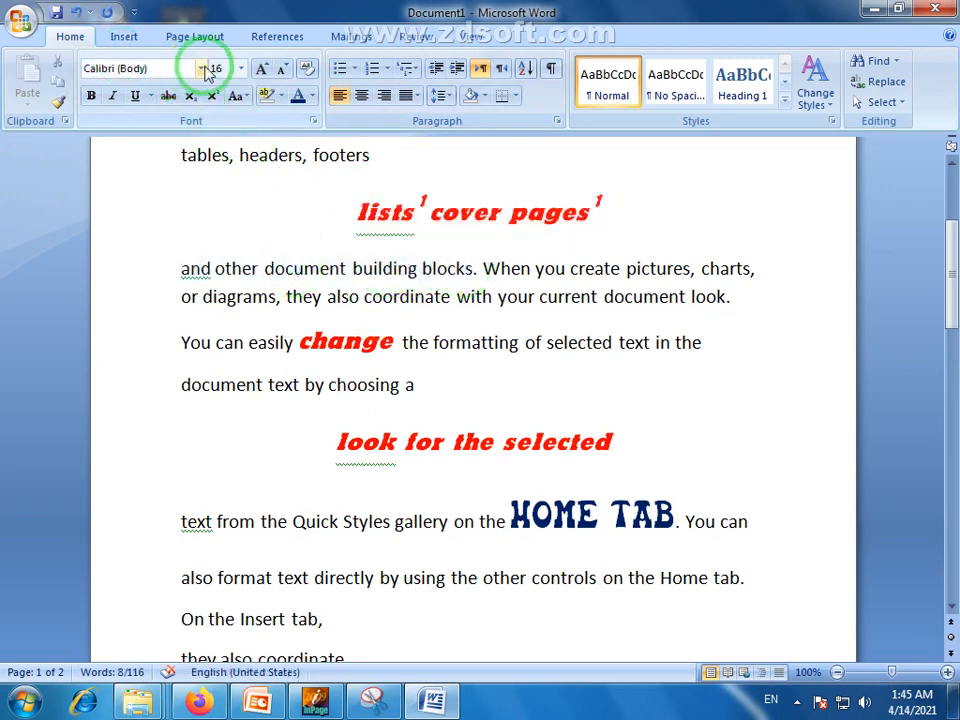
pyautogui.moveTo(384, 268); pyautogui.dragTo(265, 268)
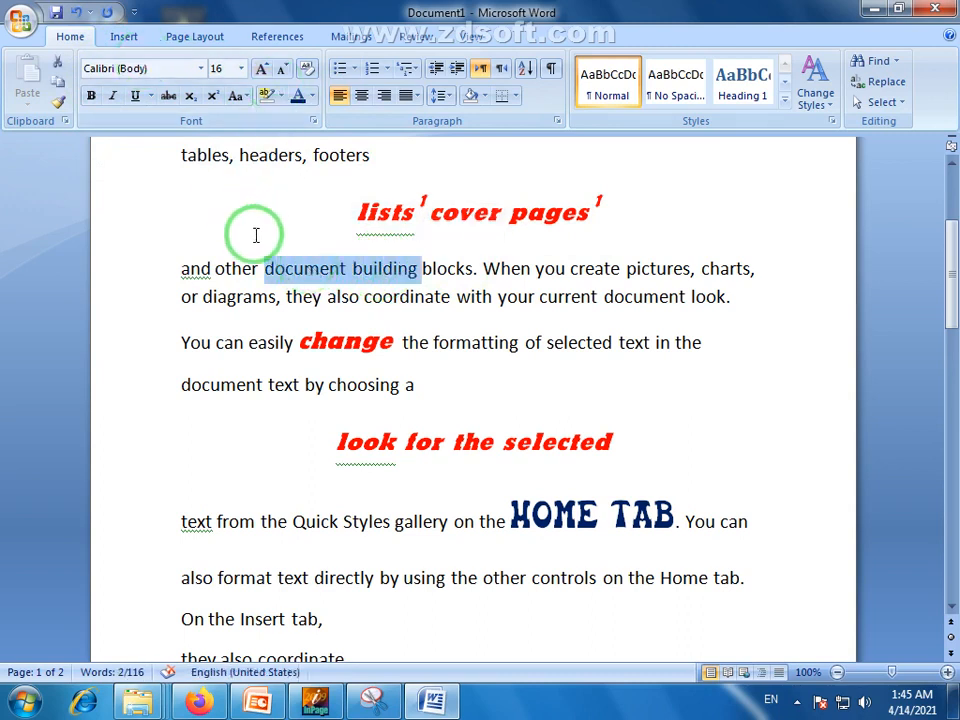
# Use Format Painter to copy the red "lists, cover pages," formatting onto "ocument" in "your current document look".
pyautogui.click(466, 210)
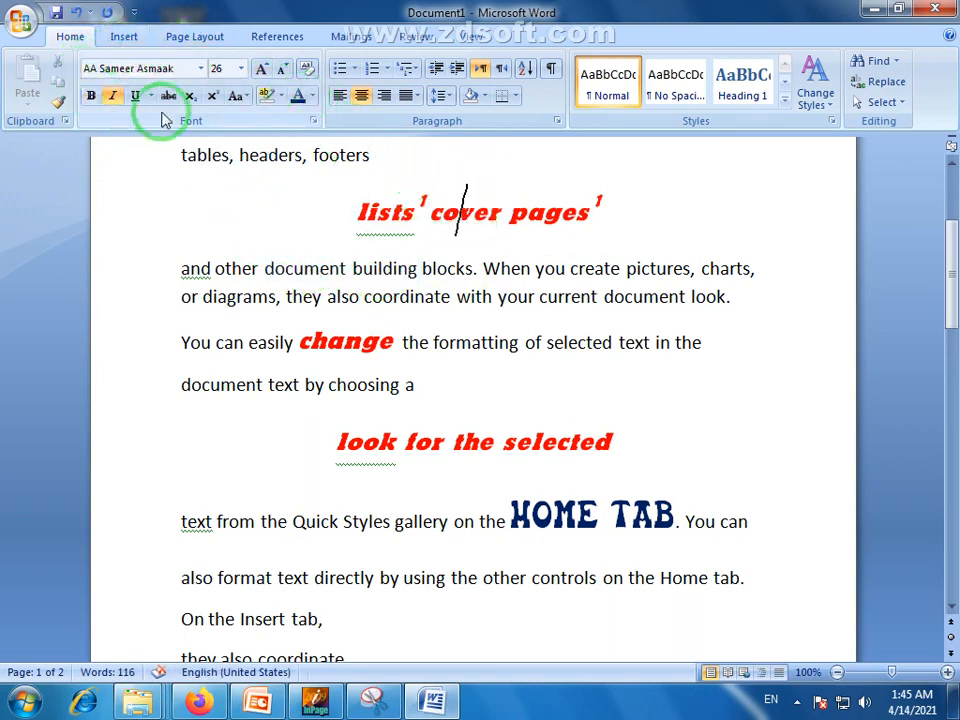
pyautogui.click(58, 104)
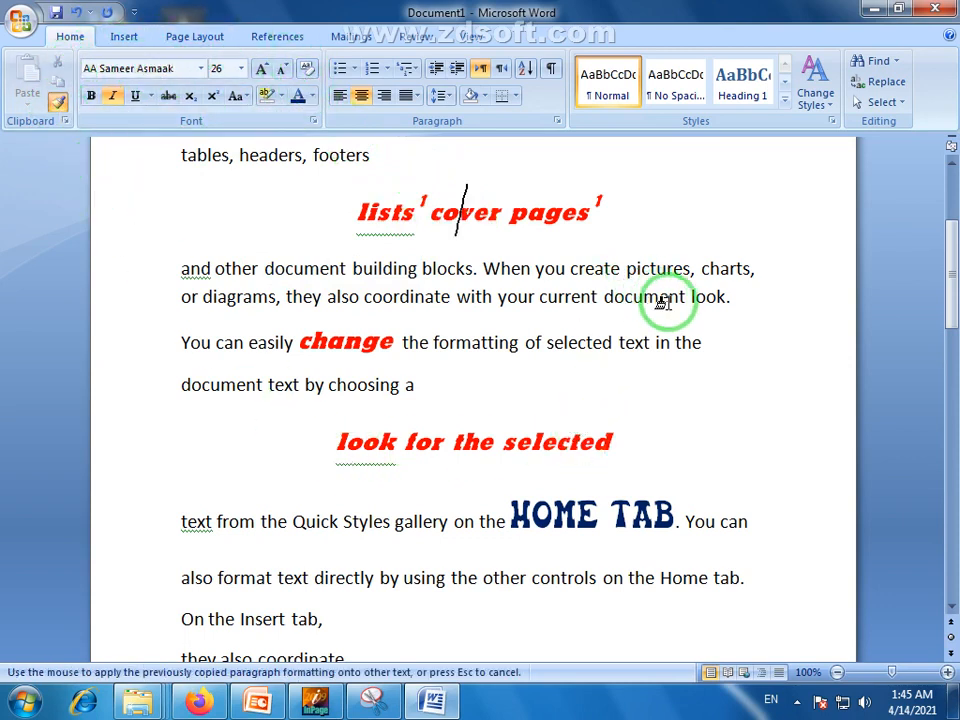
pyautogui.moveTo(683, 297); pyautogui.dragTo(614, 296)
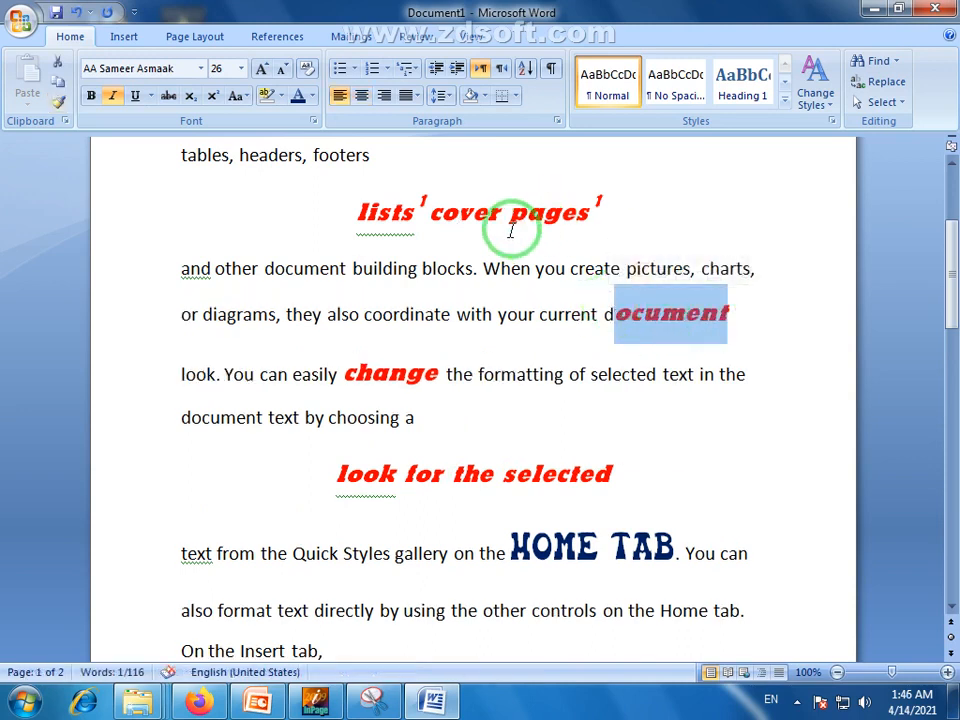
# Copy the dark blue "Home tab" formatting onto the words "format text" in the line below it.
pyautogui.click(561, 543)
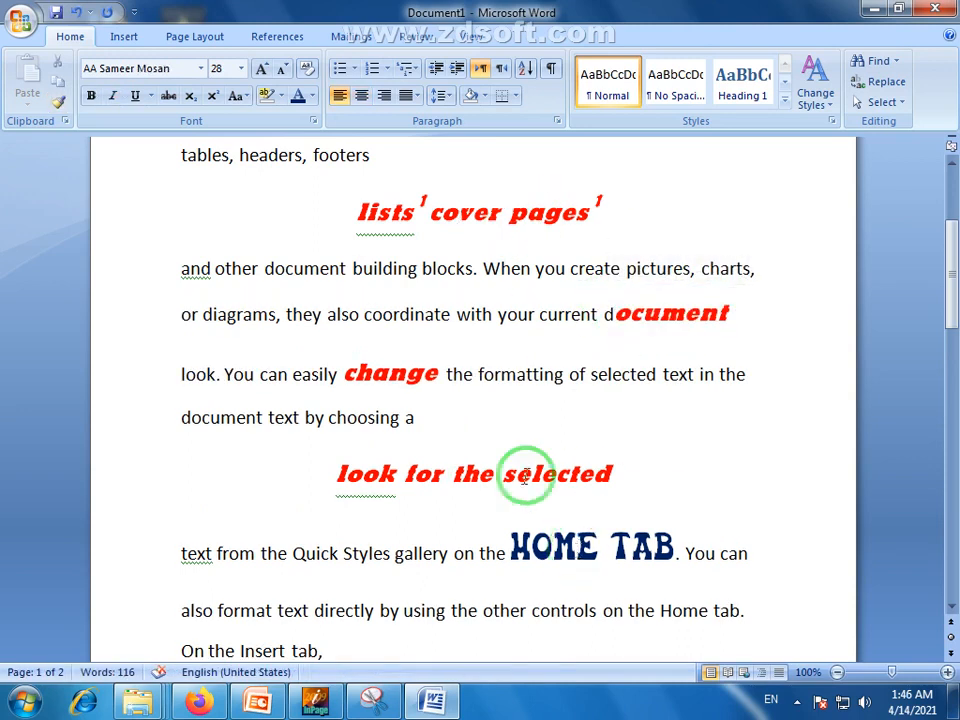
pyautogui.click(58, 101)
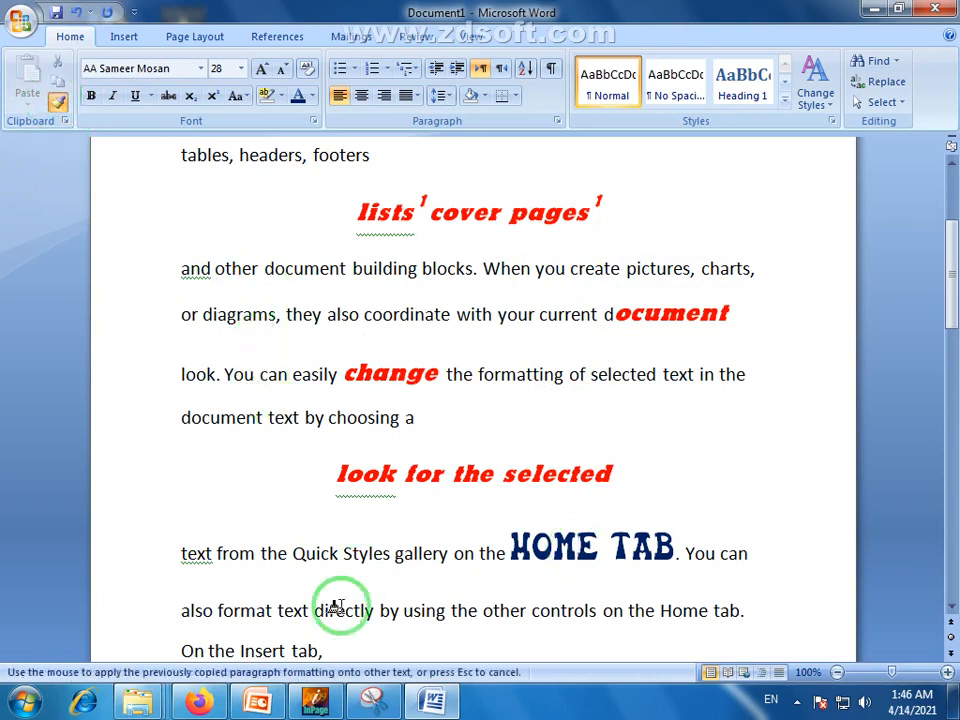
pyautogui.moveTo(313, 611); pyautogui.dragTo(218, 609)
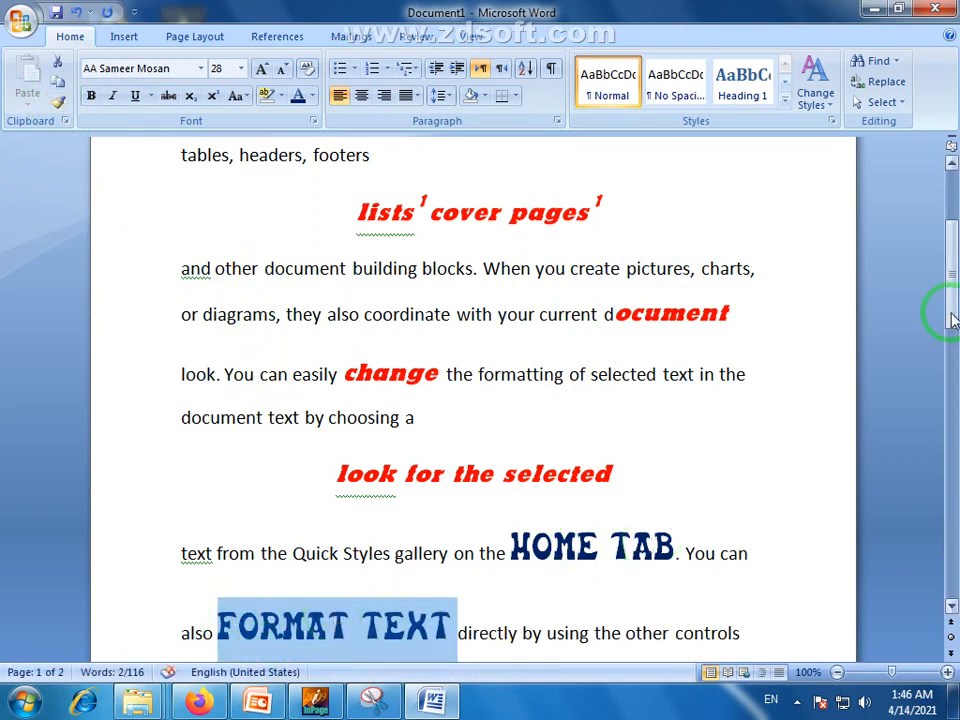
pyautogui.moveTo(952, 318); pyautogui.dragTo(928, 360)
pyautogui.click(347, 508)
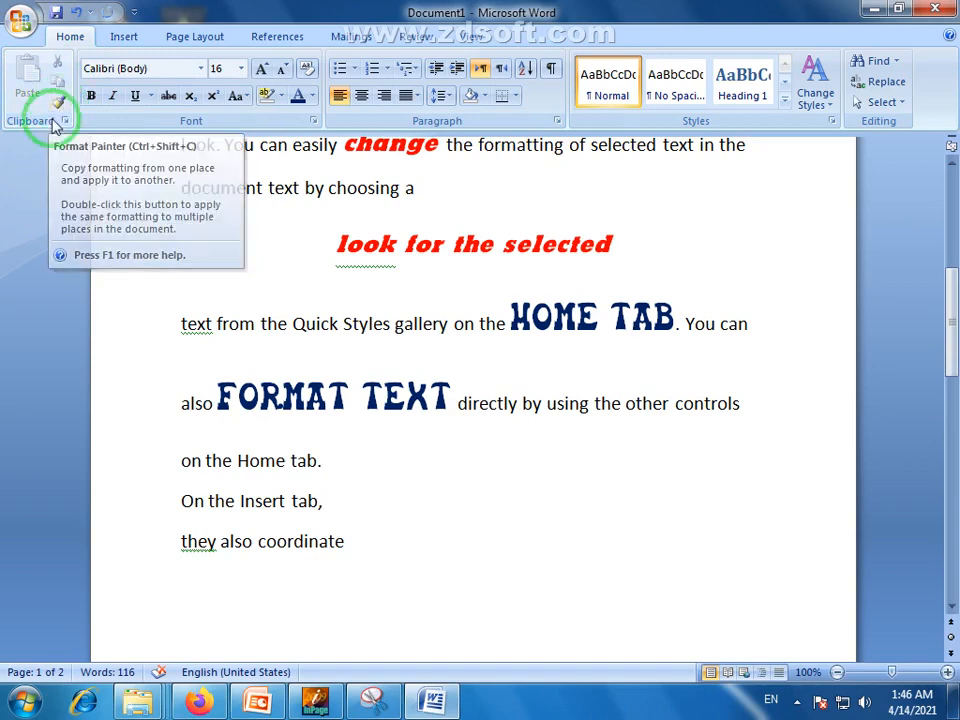
pyautogui.moveTo(948, 293); pyautogui.dragTo(945, 200)
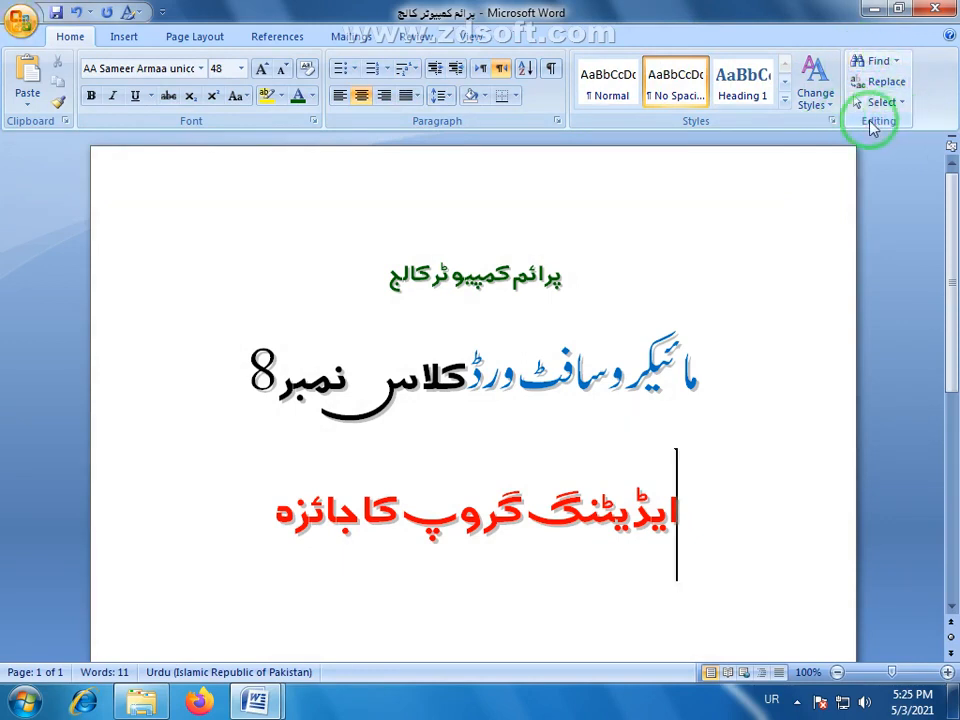
pyautogui.click(898, 64)
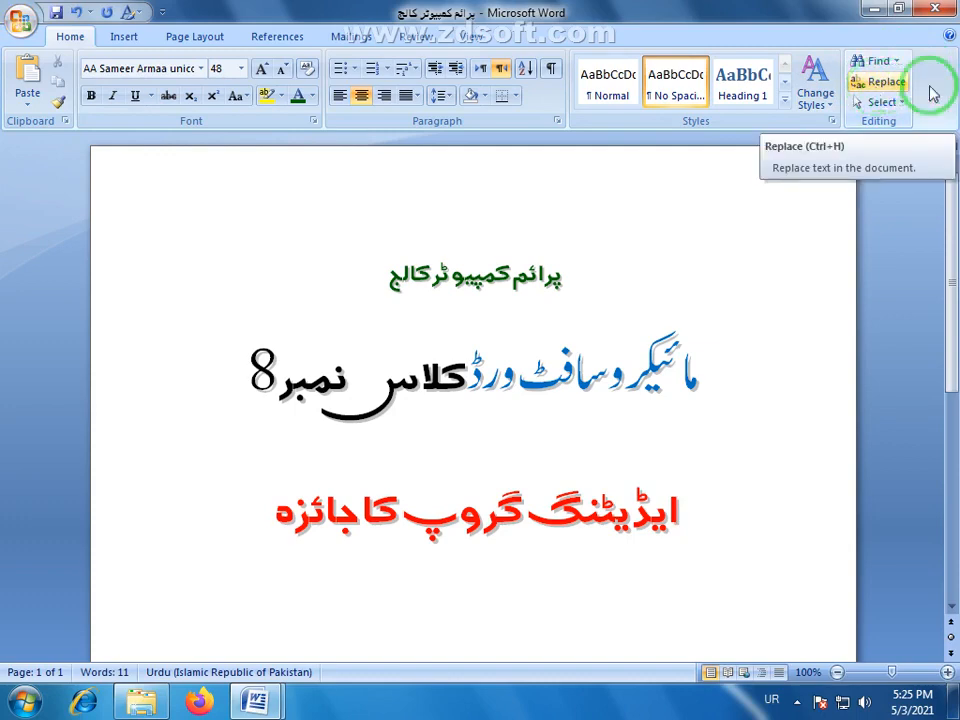
# Switch to Document2 and delete both paragraphs of its sample text, leaving the page blank.
pyautogui.click(249, 706)
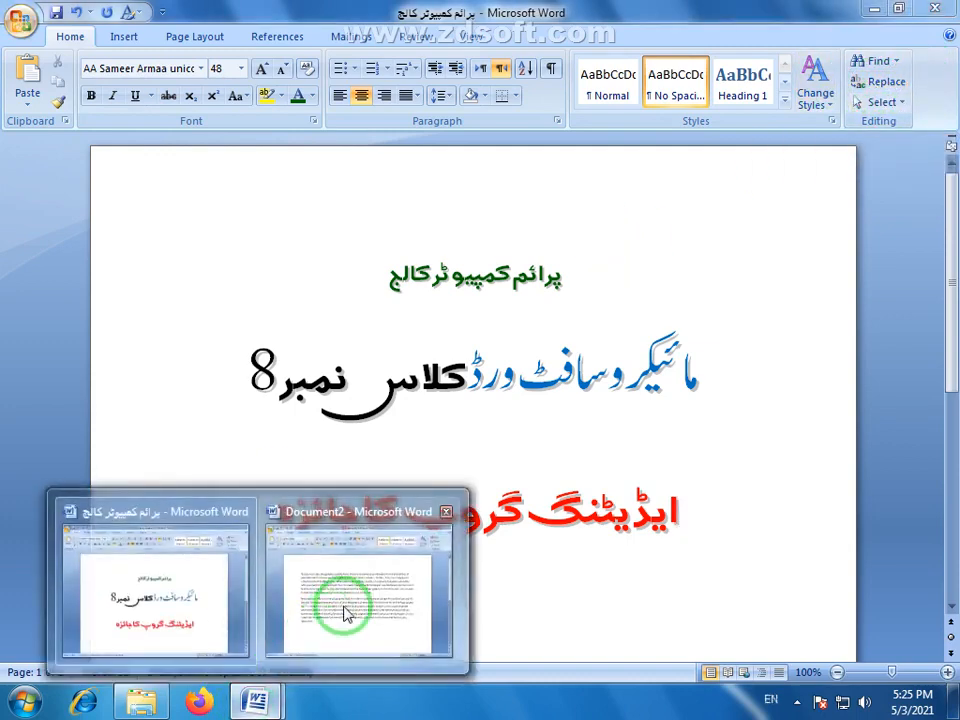
pyautogui.click(345, 612)
pyautogui.click(462, 356)
pyautogui.doubleClick(250, 504)
pyautogui.moveTo(256, 511); pyautogui.dragTo(162, 258)
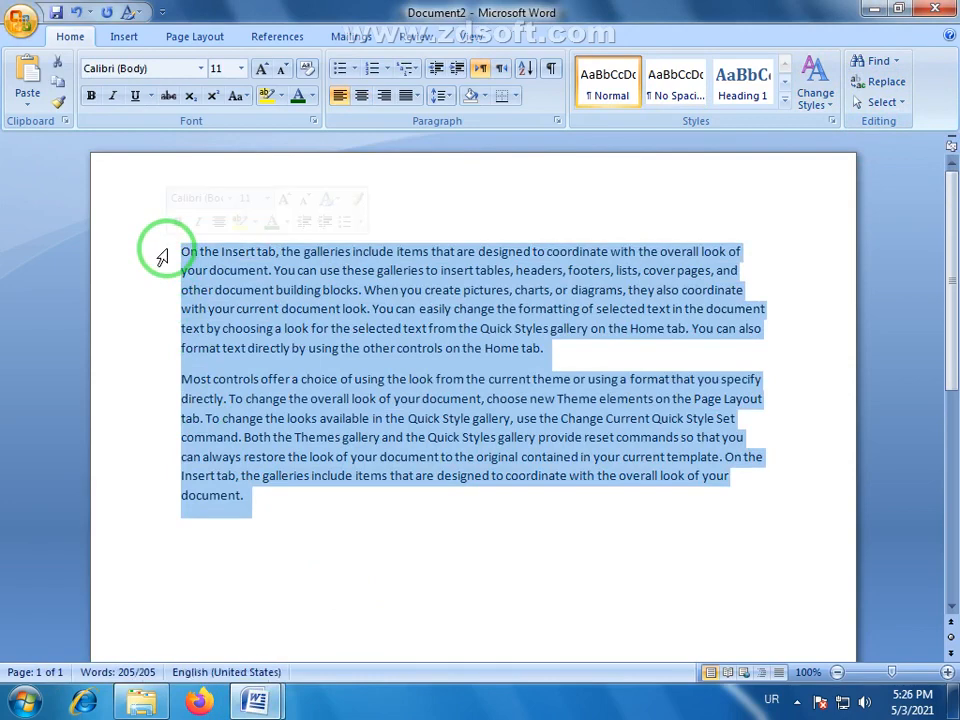
pyautogui.write('ً')
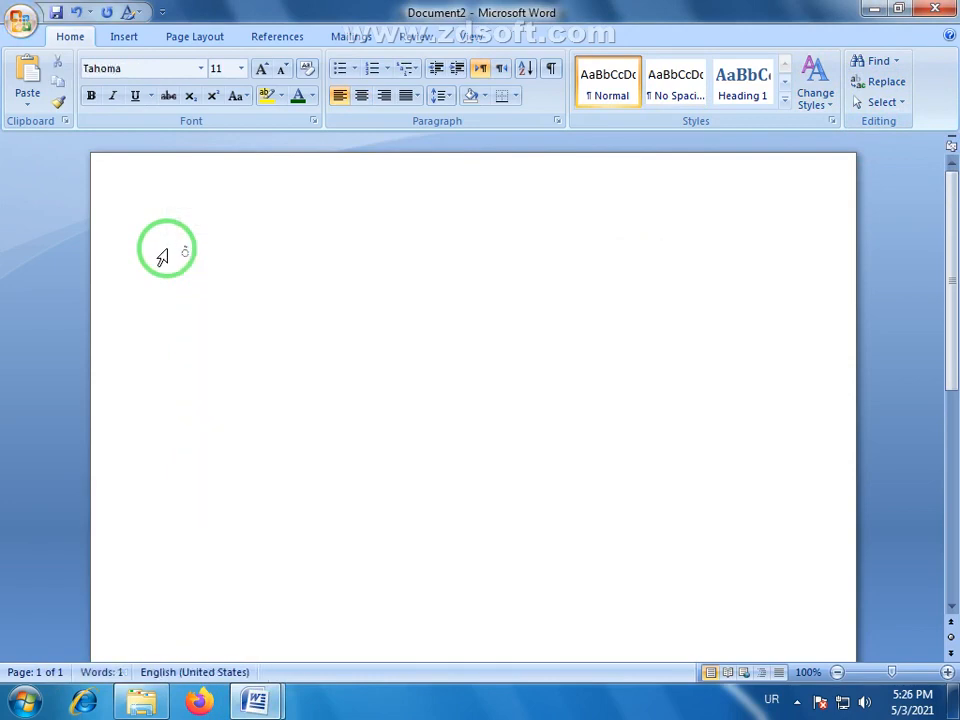
pyautogui.press('BackSpace')
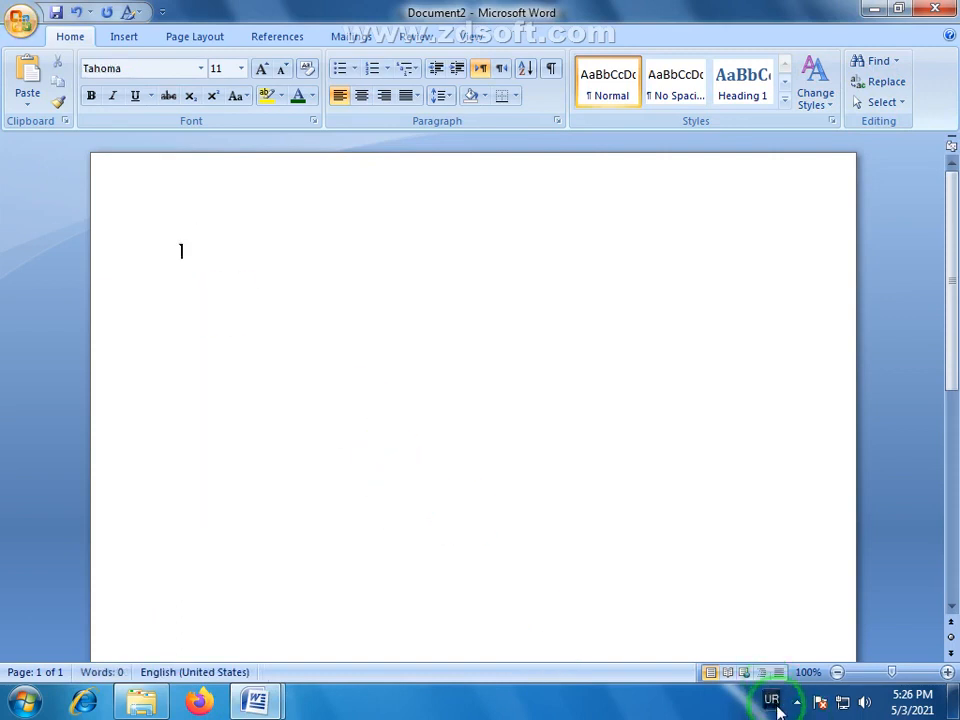
# Set the input language to English and generate sample text with =rand(10,5).
pyautogui.click(773, 700)
pyautogui.click(768, 648)
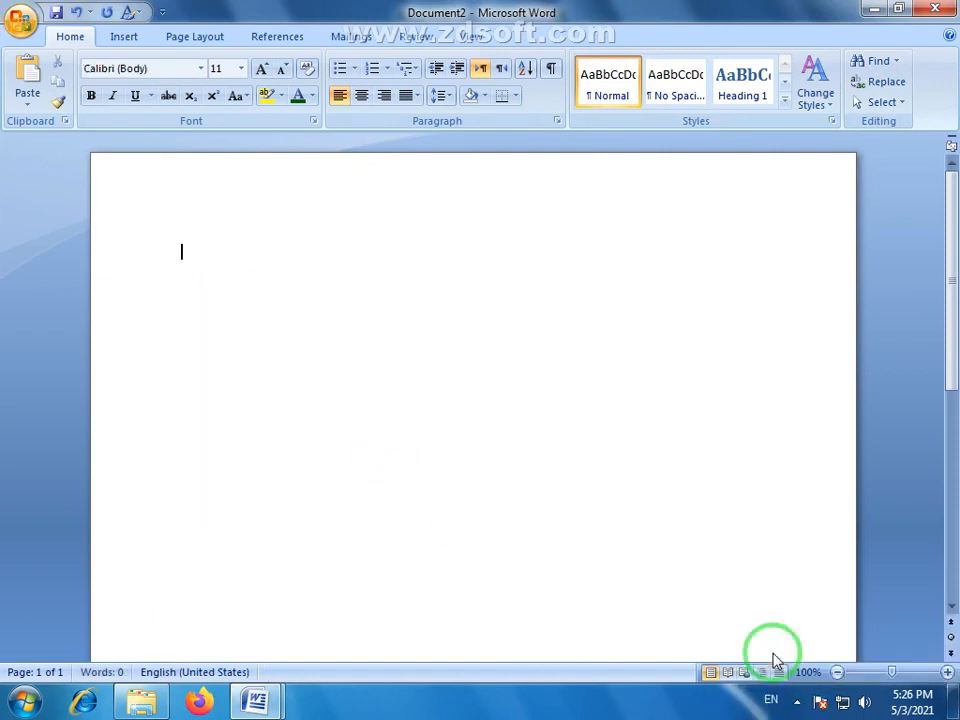
pyautogui.write('=rand(10,5')
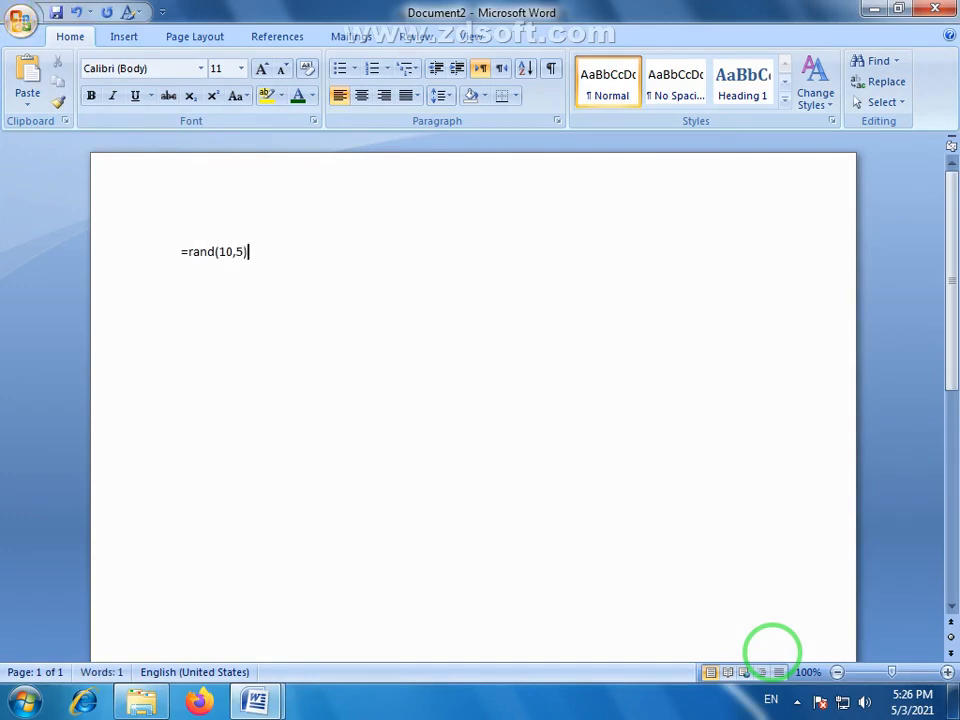
pyautogui.press('Return')
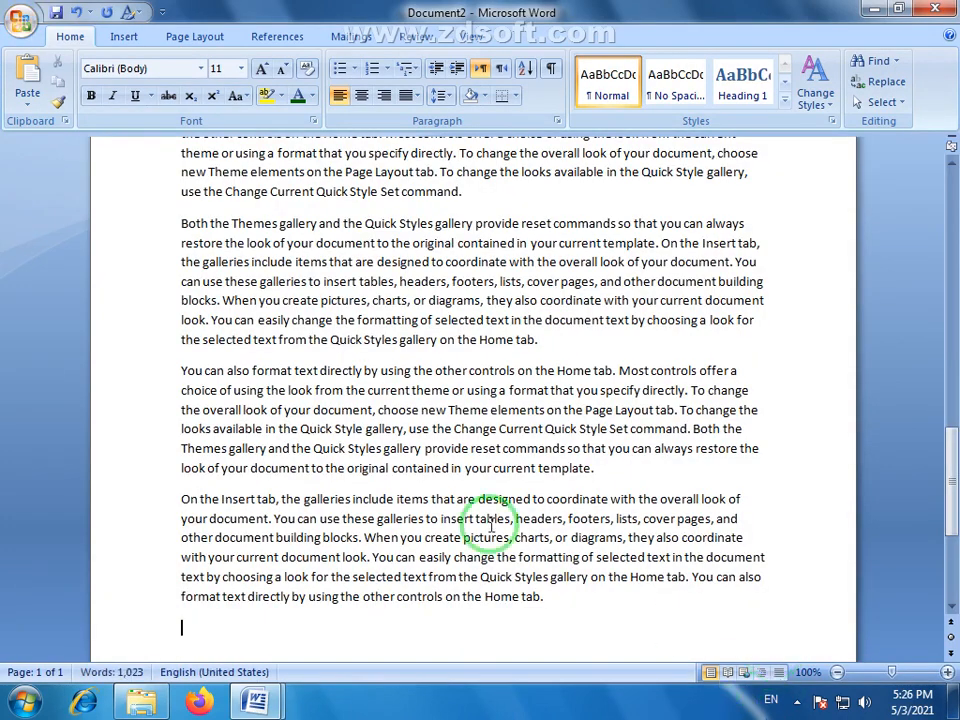
# Look through the generated sample paragraphs on both pages, from the first to the last.
pyautogui.scroll(6, 546, 499)
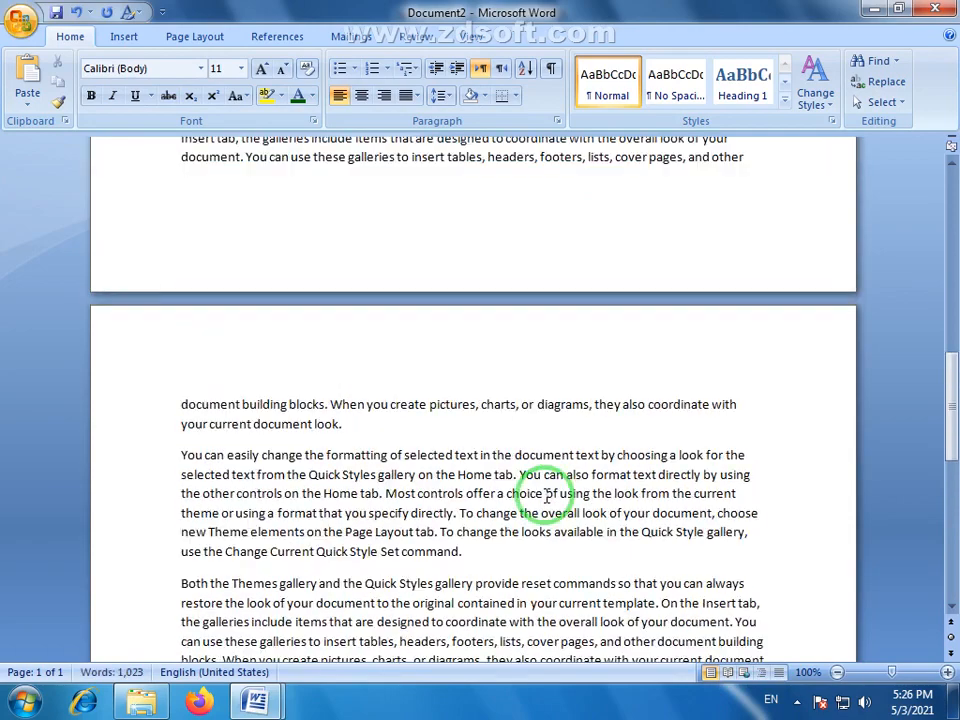
pyautogui.scroll(14, 546, 497)
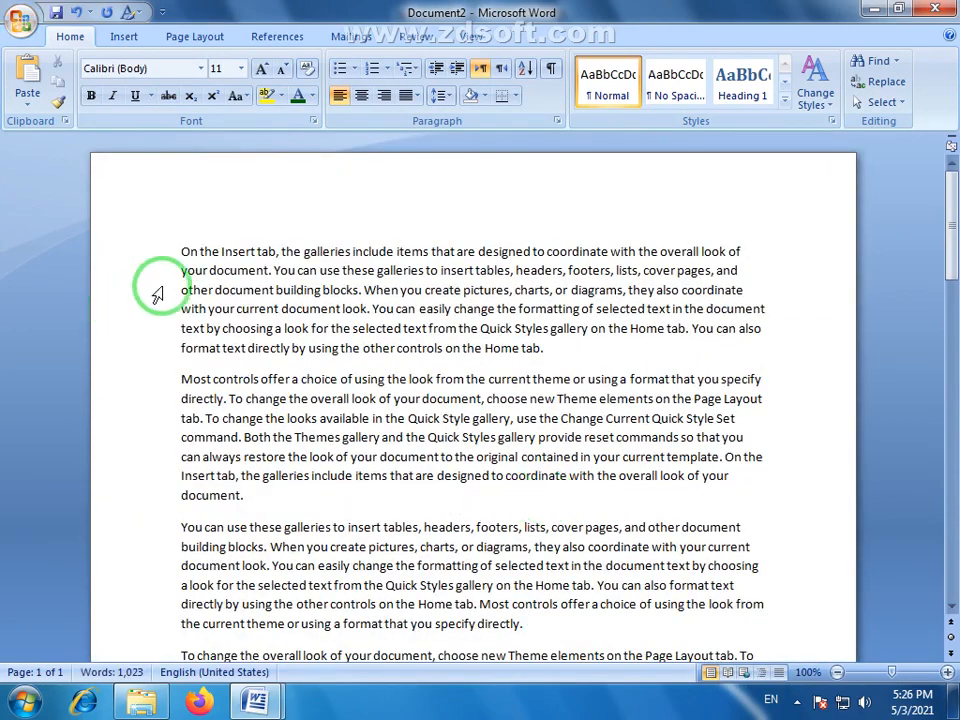
pyautogui.moveTo(181, 252); pyautogui.dragTo(255, 548)
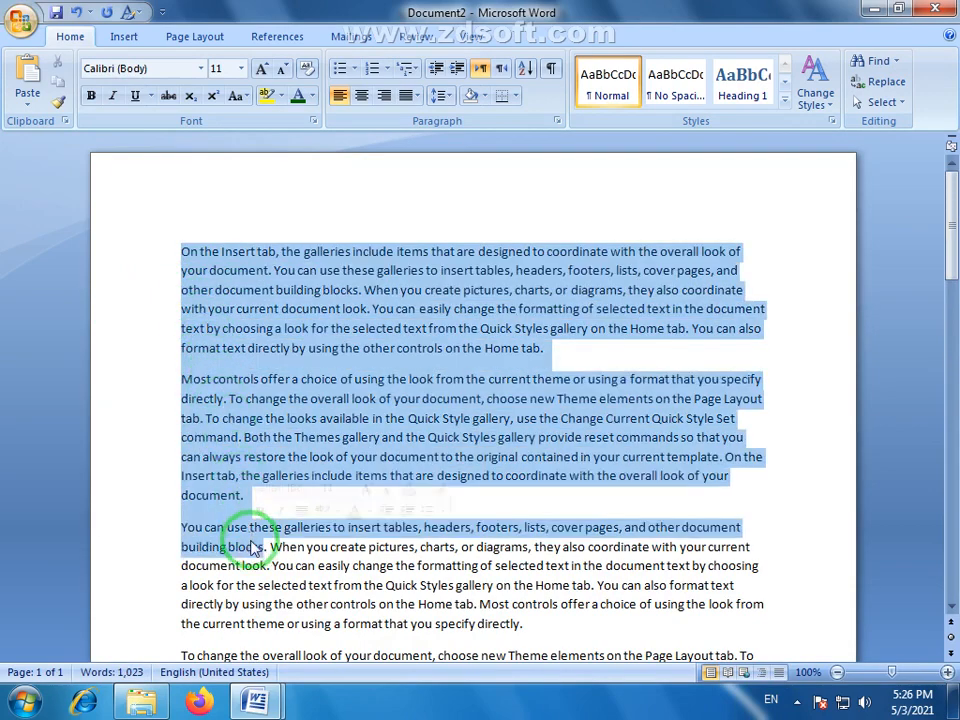
pyautogui.click(358, 422)
pyautogui.scroll(-13, 360, 425)
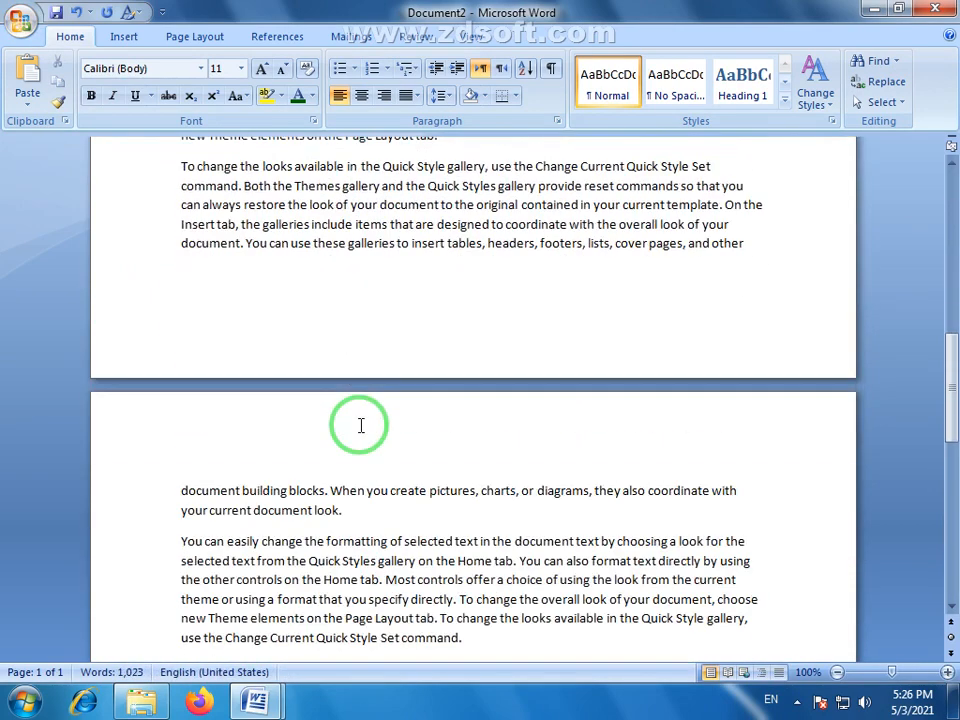
pyautogui.scroll(-5, 361, 425)
pyautogui.scroll(-4, 360, 425)
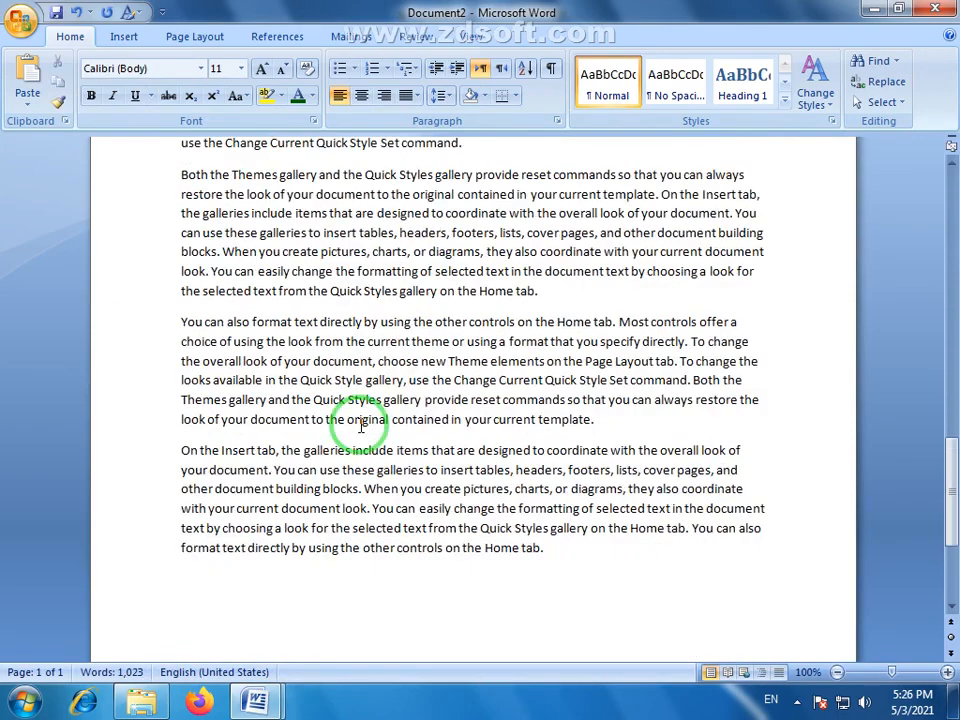
pyautogui.scroll(9, 359, 425)
pyautogui.scroll(13, 359, 425)
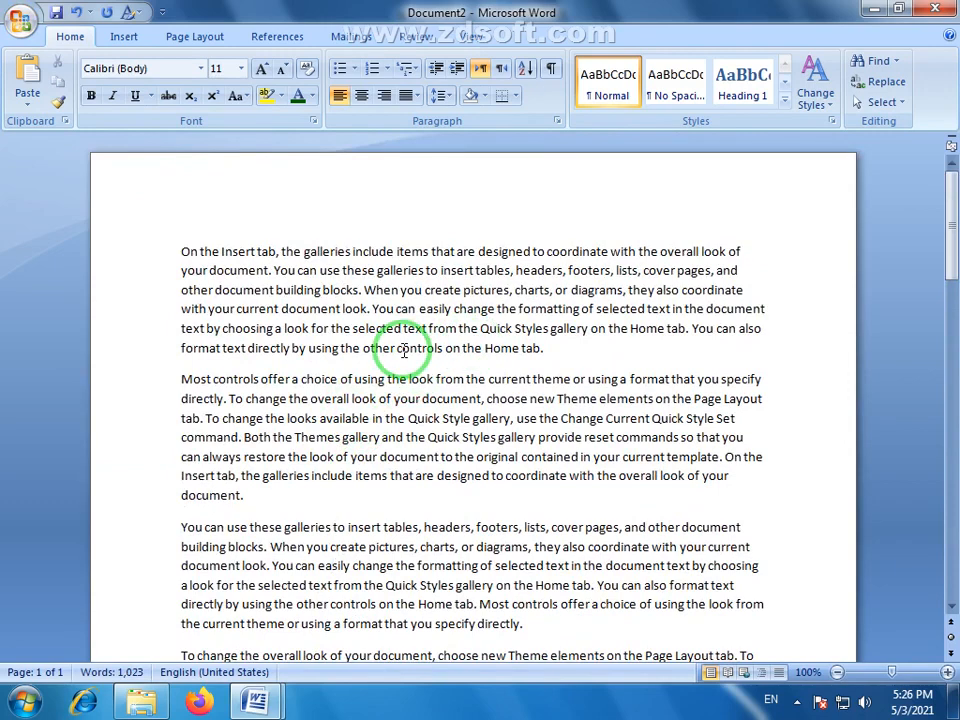
pyautogui.moveTo(345, 332); pyautogui.dragTo(388, 337)
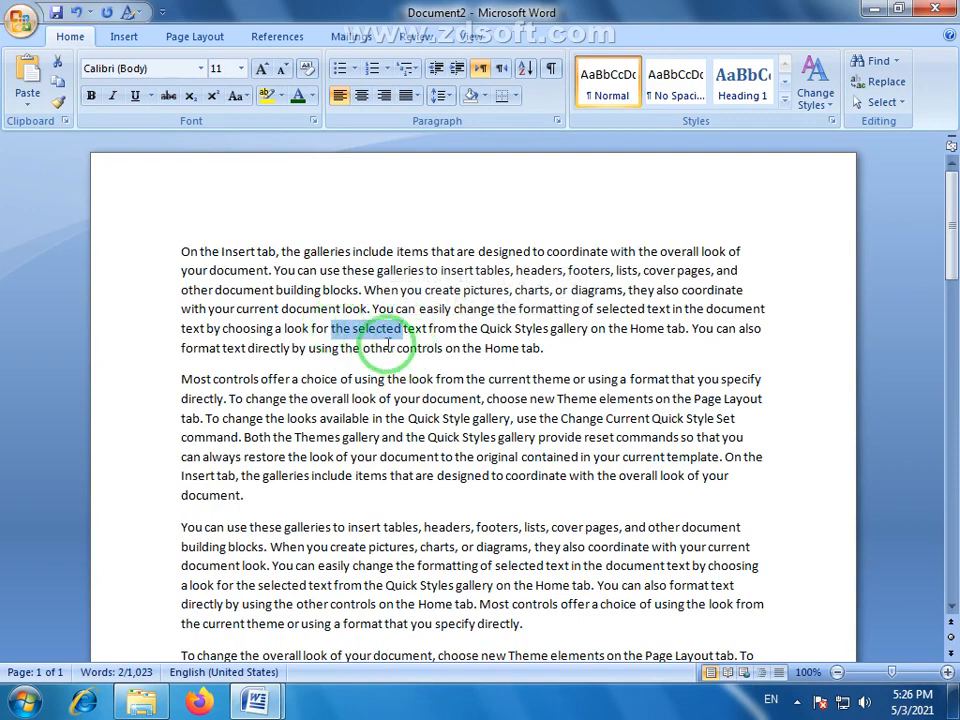
pyautogui.click(390, 347)
pyautogui.moveTo(347, 332); pyautogui.dragTo(394, 333)
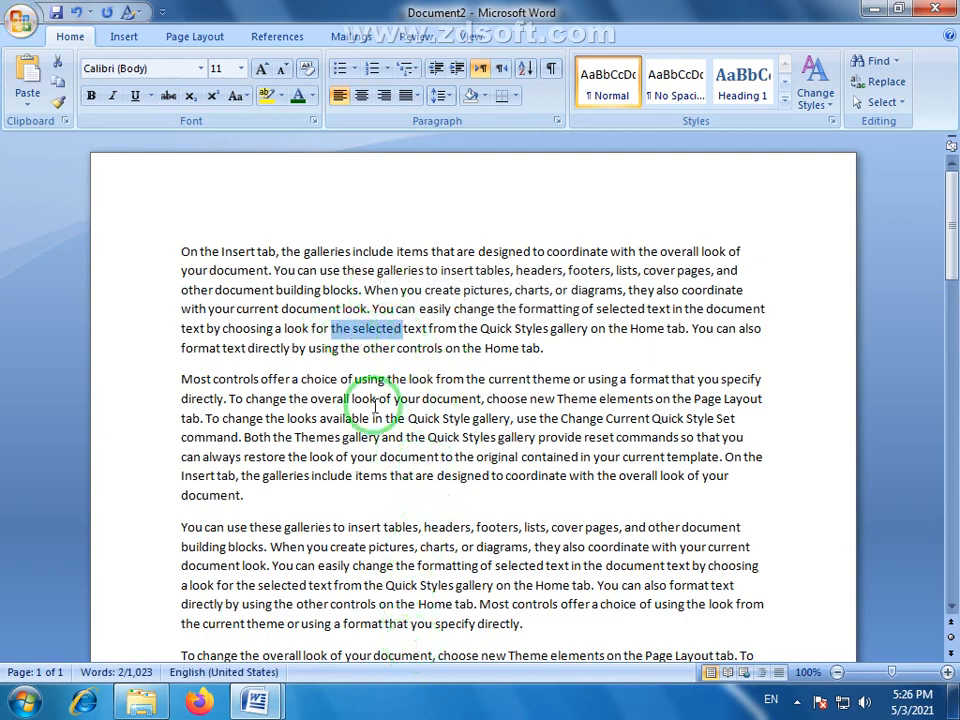
pyautogui.click(380, 328)
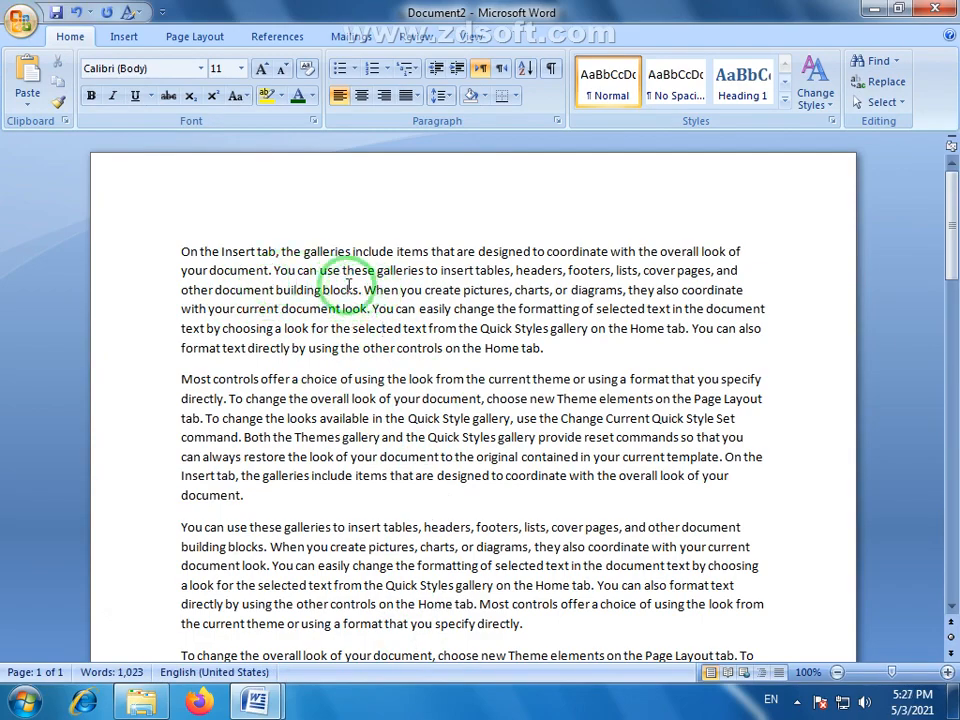
# Insert the word "Faisalabad" before "When you create pictures" in the first paragraph.
pyautogui.scroll(-13, 390, 414)
pyautogui.scroll(-10, 394, 416)
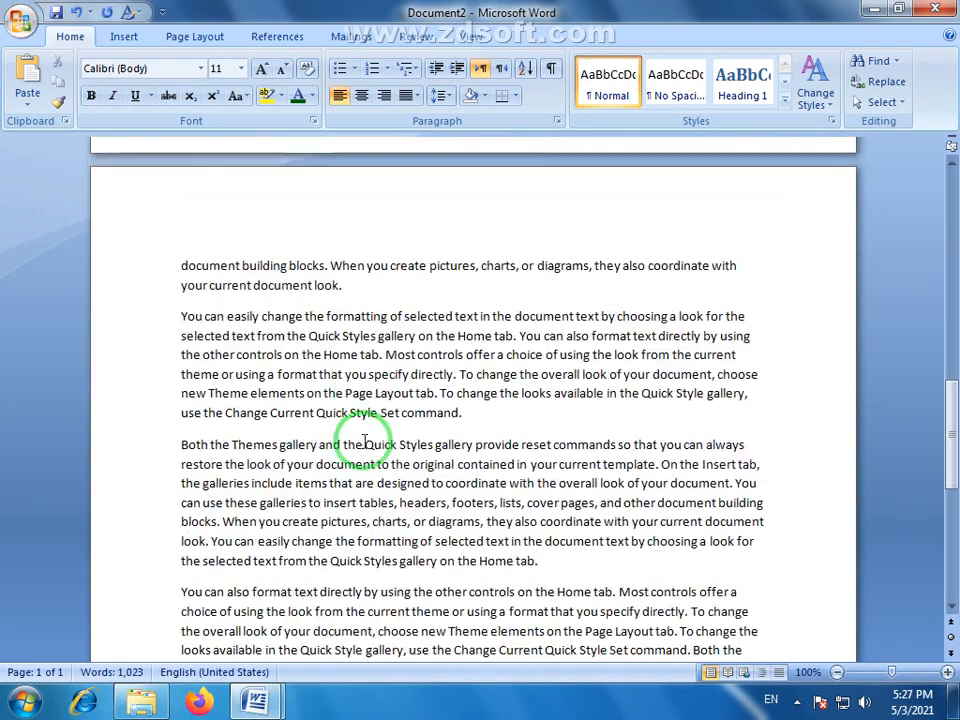
pyautogui.scroll(15, 360, 440)
pyautogui.scroll(-8, 368, 440)
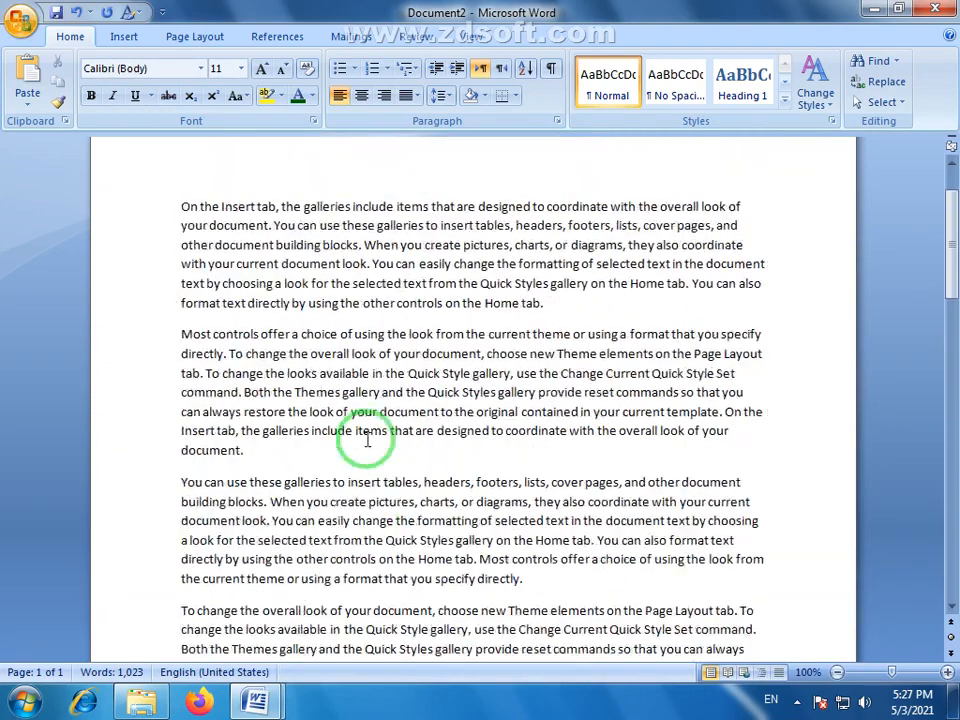
pyautogui.scroll(1, 368, 440)
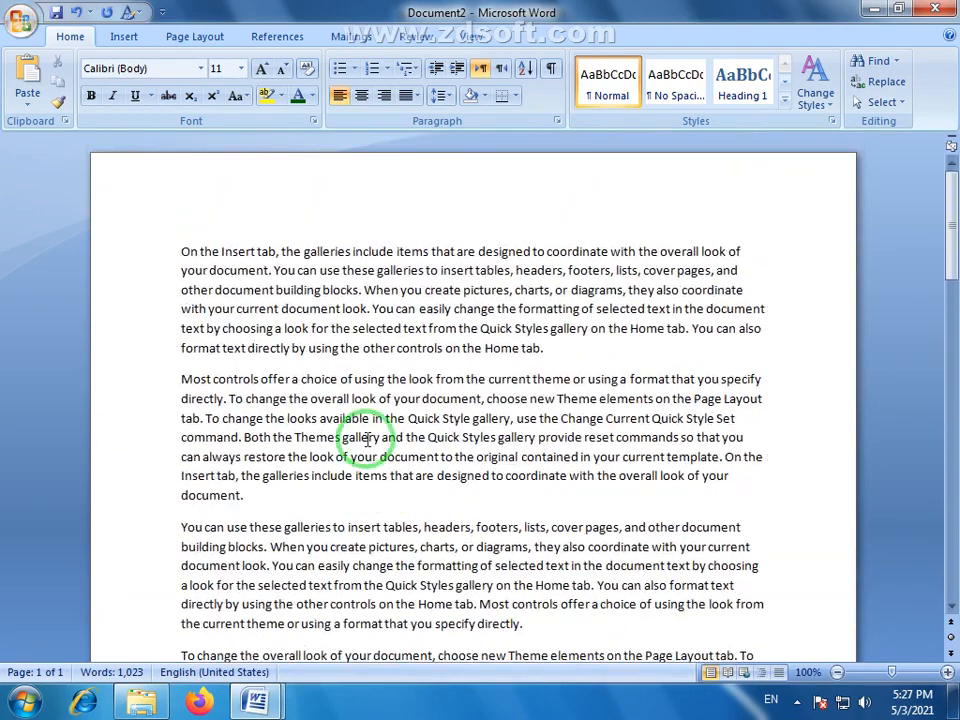
pyautogui.click(364, 290)
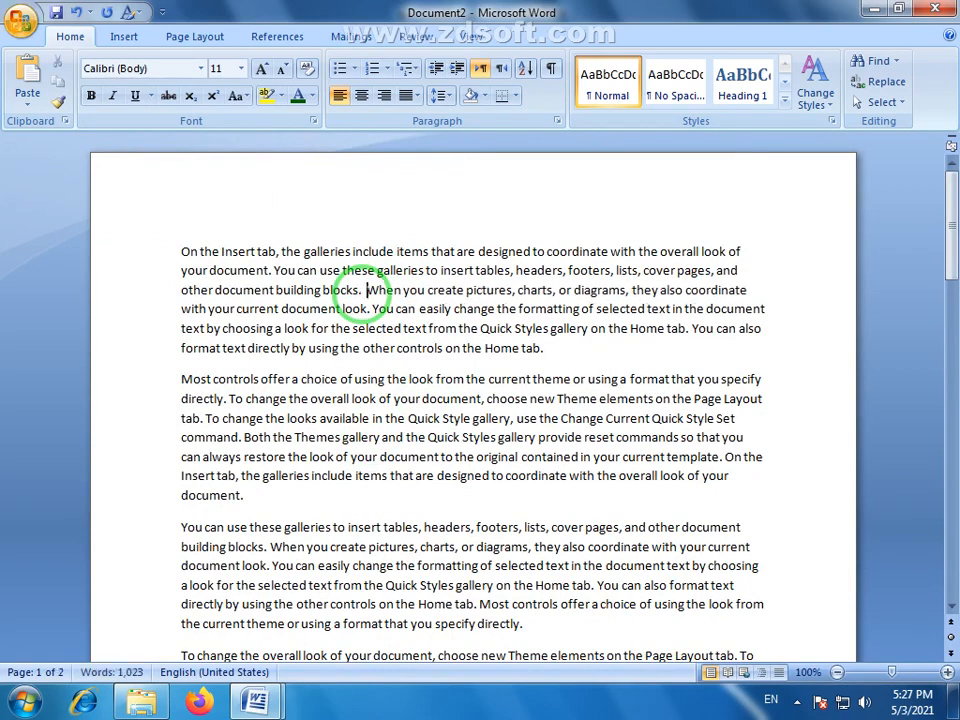
pyautogui.write('Faisla')
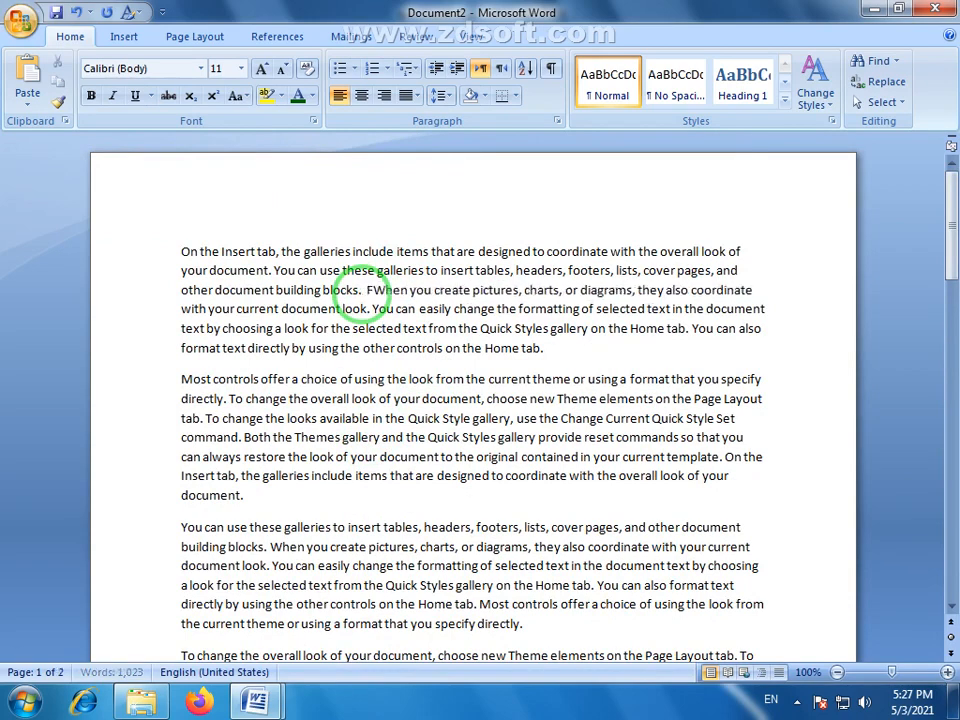
pyautogui.write('bad')
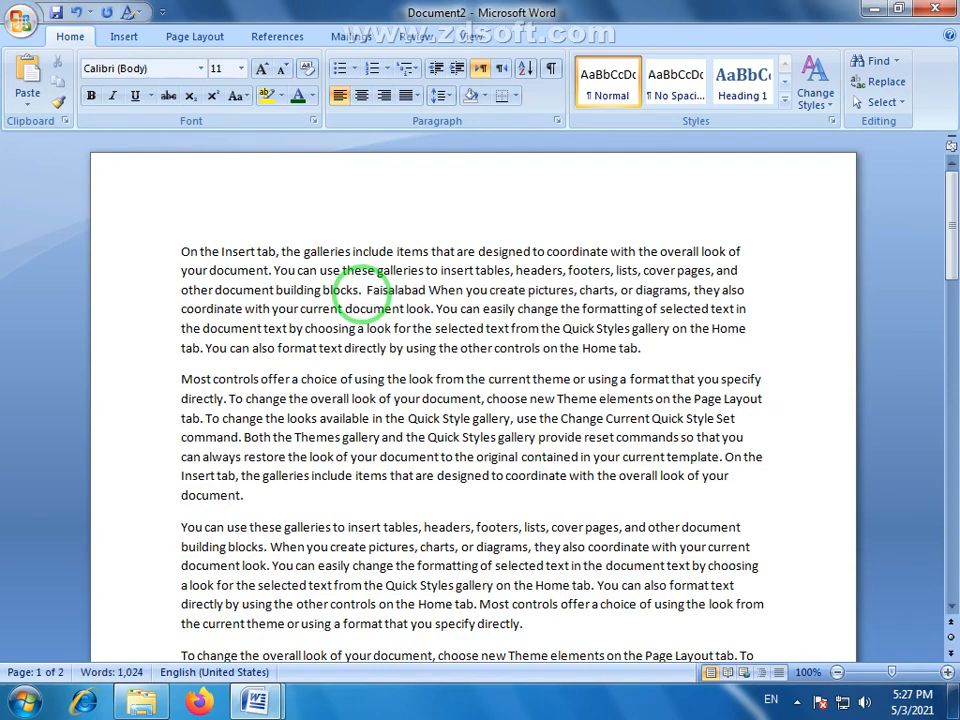
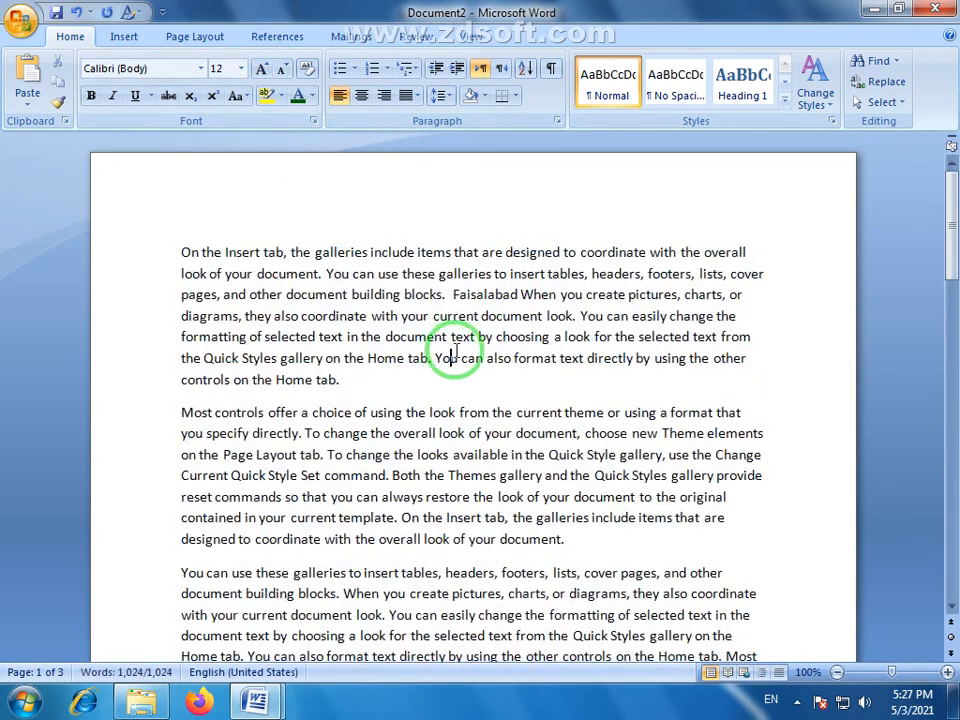
# Copy "Faisalabad" and paste it after "items" in the first paragraph and after "using" and "provide reset" in the second.
pyautogui.moveTo(520, 296); pyautogui.dragTo(458, 300)
pyautogui.rightClick(453, 300)
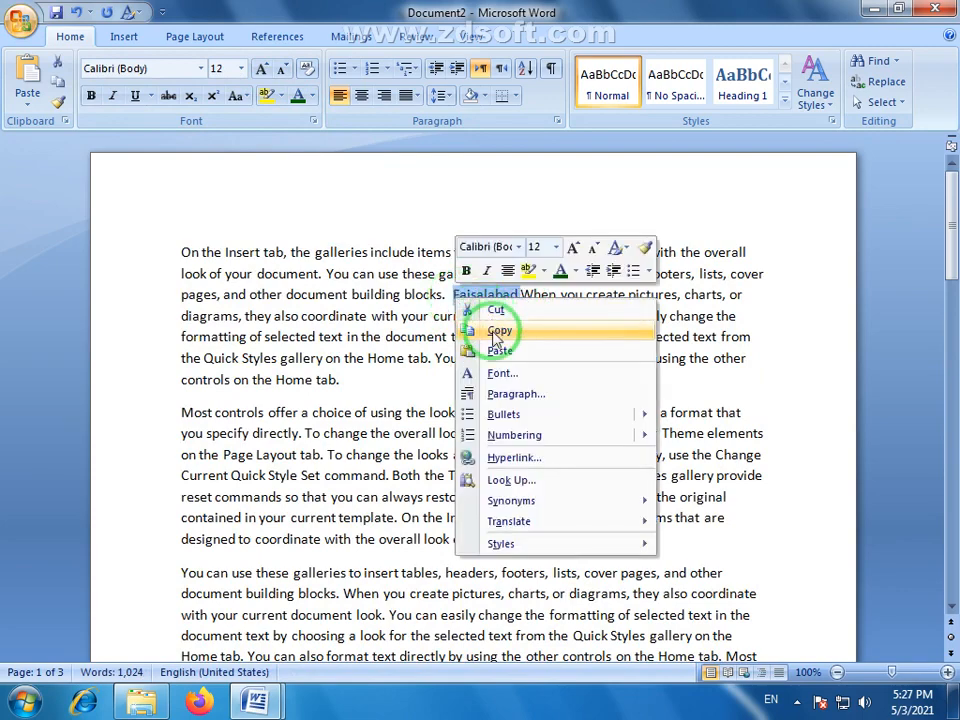
pyautogui.click(498, 330)
pyautogui.click(454, 252)
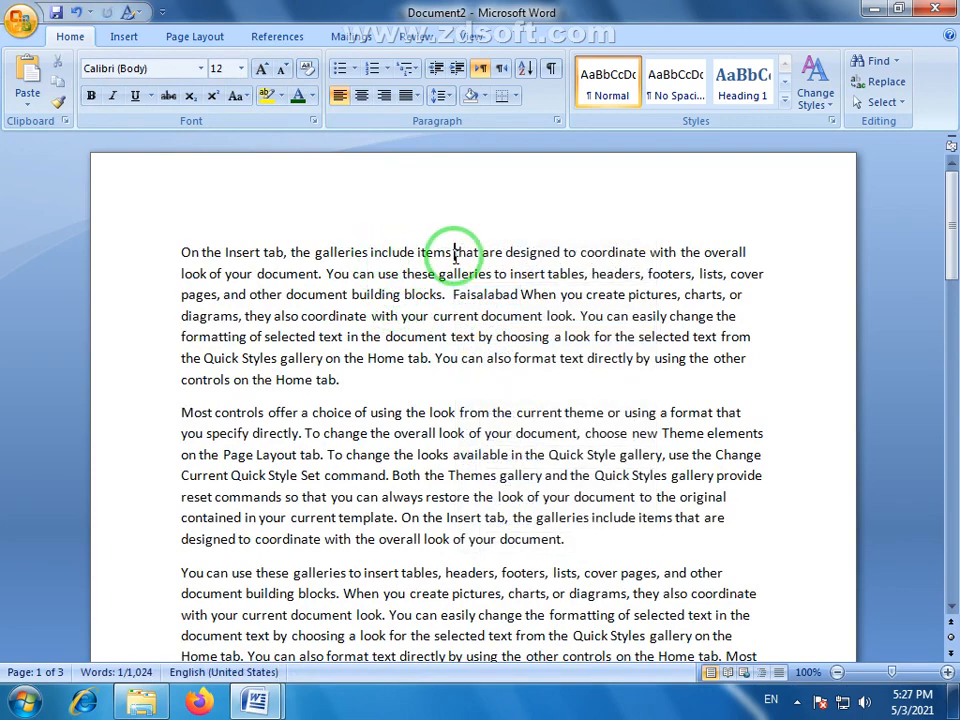
pyautogui.hotkey('ctrl', 'v')
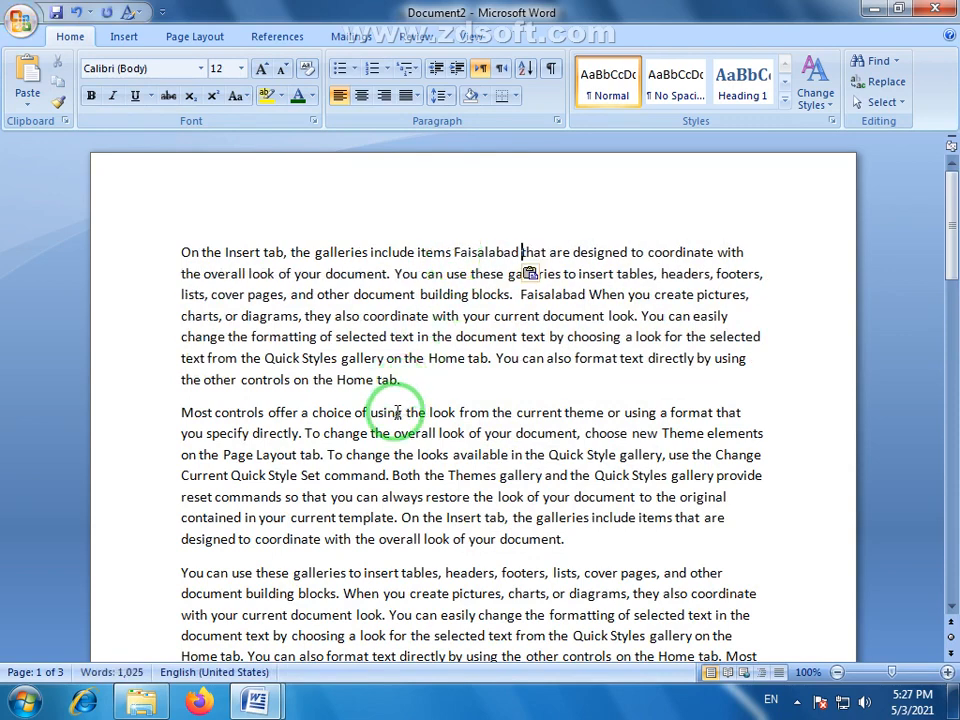
pyautogui.click(406, 412)
pyautogui.hotkey('ctrl', 'v')
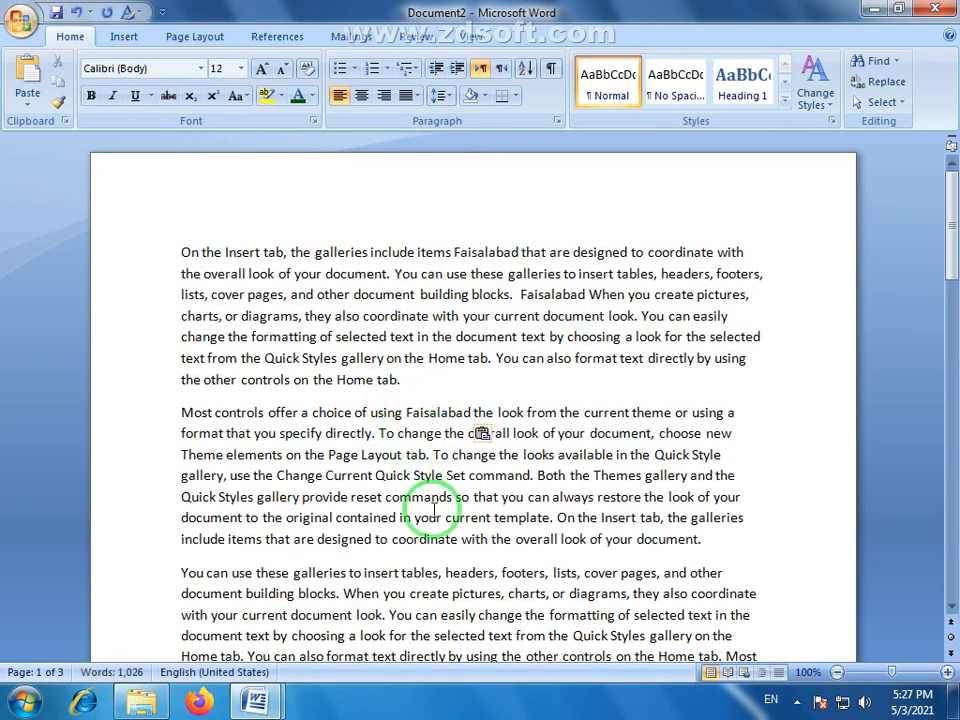
pyautogui.click(384, 497)
pyautogui.hotkey('ctrl', 'v')
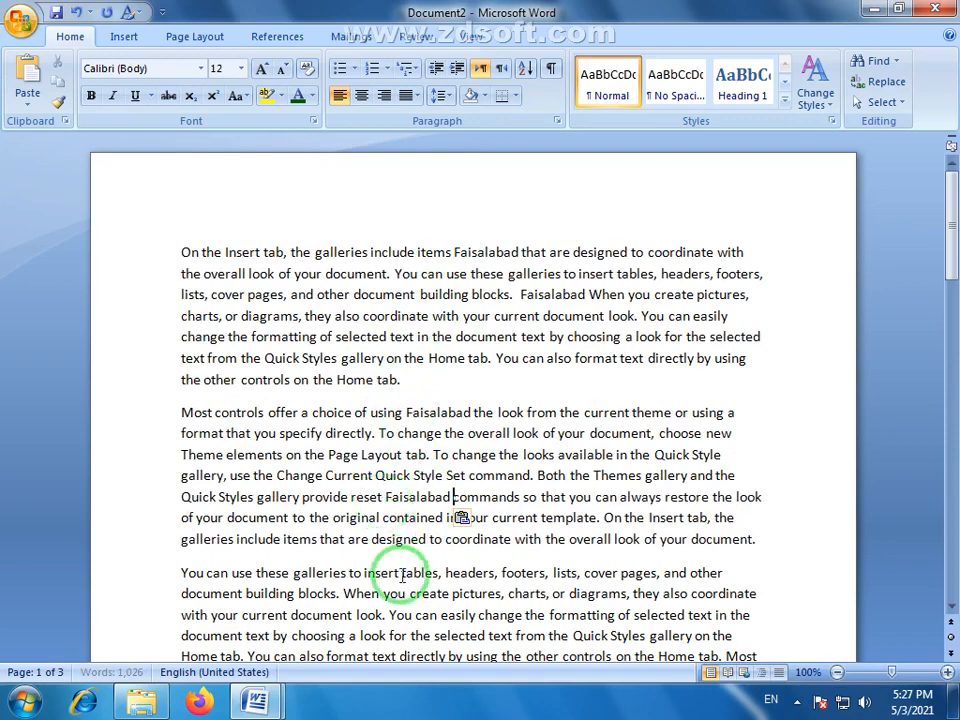
# Paste "Faisalabad" before "easily change" in the third paragraph, before "Set command" in the second, and inside "galleries" in the third paragraph's opening sentence.
pyautogui.scroll(-3, 426, 493)
pyautogui.click(437, 435)
pyautogui.hotkey('ctrl', 'v')
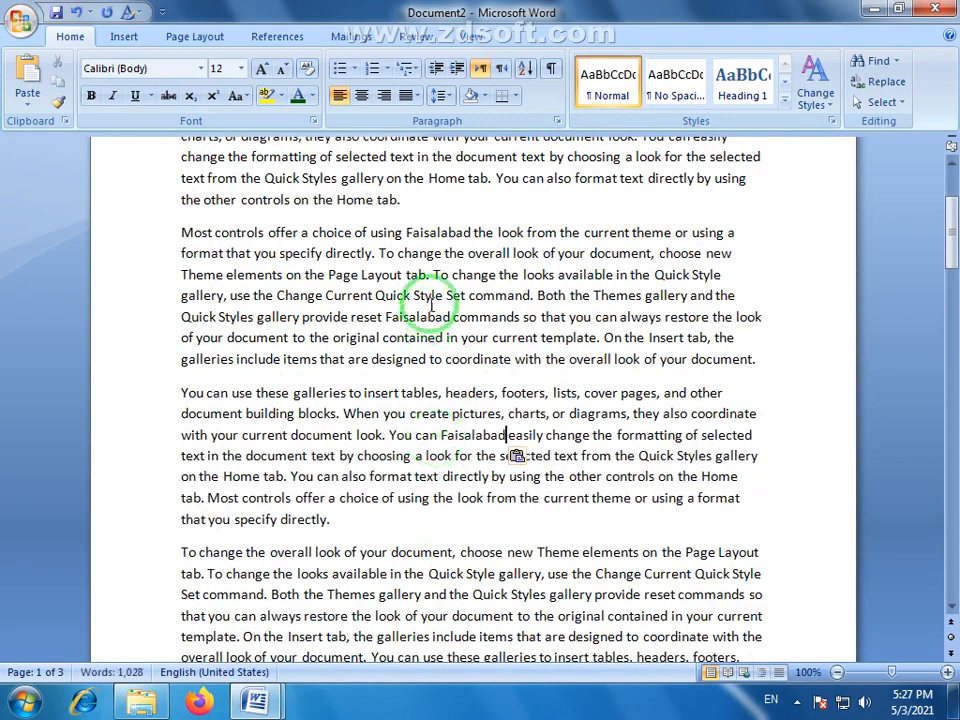
pyautogui.click(442, 295)
pyautogui.hotkey('ctrl', 'v')
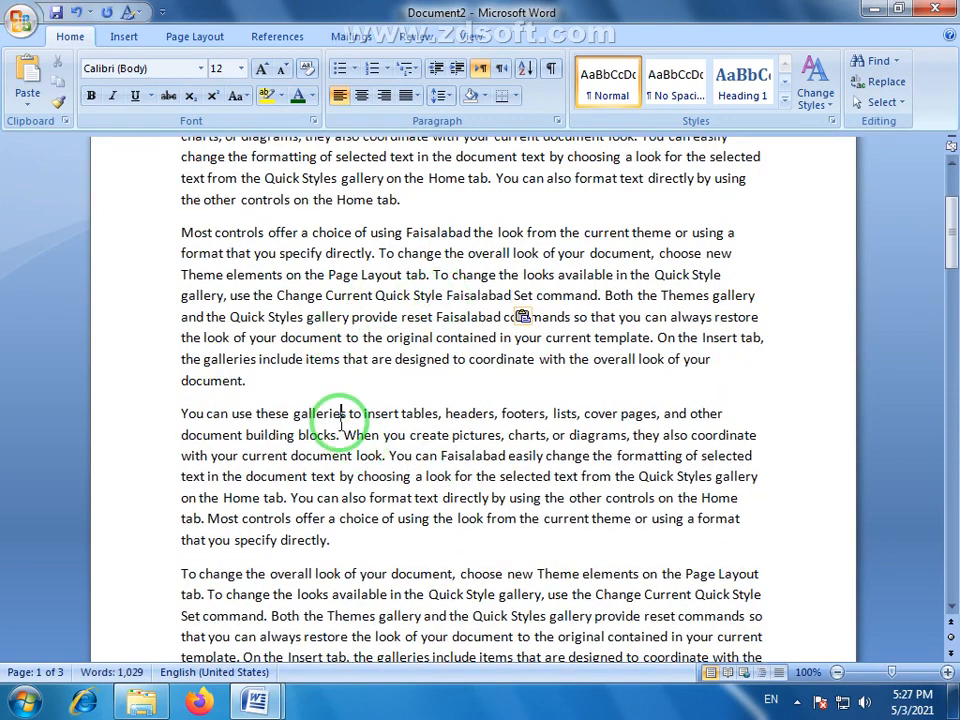
pyautogui.click(338, 415)
pyautogui.hotkey('ctrl', 'v')
# Paste "Faisalabad" into the fourth paragraph before "look of your document" and inside "template", and after "selected" in the fifth.
pyautogui.scroll(-2, 350, 450)
pyautogui.click(370, 502)
pyautogui.hotkey('ctrl', 'v')
pyautogui.scroll(-2, 370, 502)
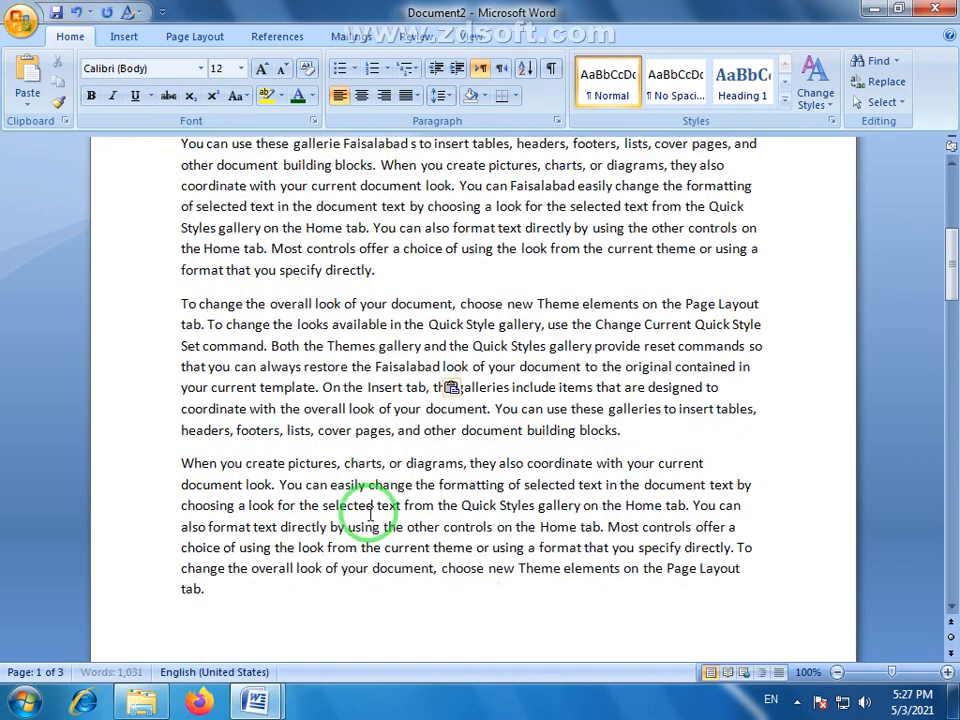
pyautogui.click(378, 506)
pyautogui.hotkey('ctrl', 'v')
pyautogui.click(290, 387)
pyautogui.hotkey('ctrl', 'v')
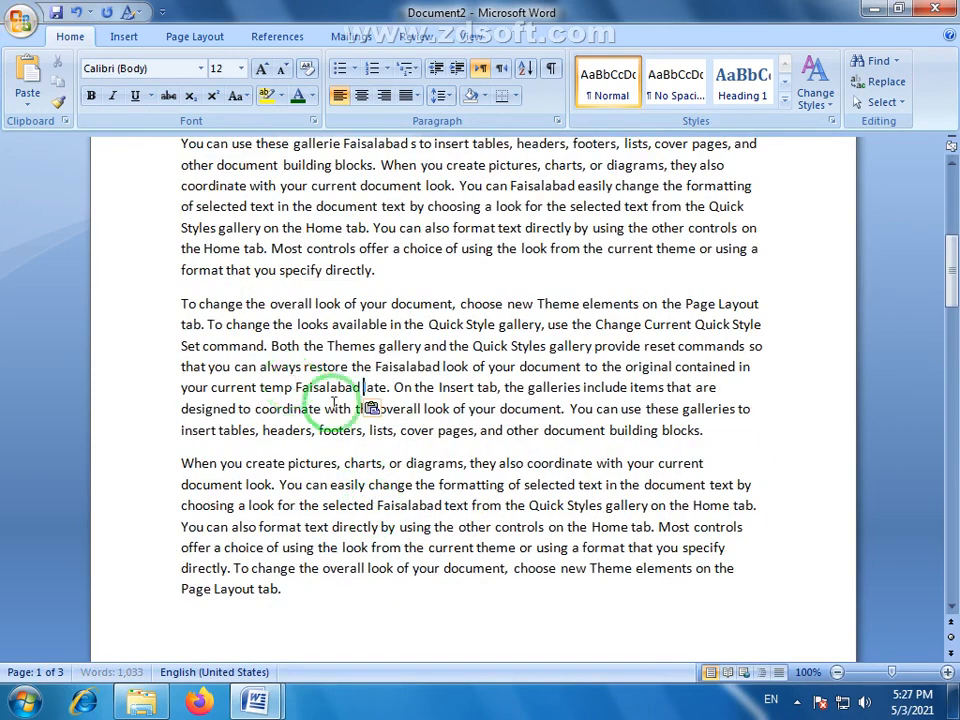
# Find "Faisalabad" in the document and highlight all its occurrences with Reading Highlight.
pyautogui.scroll(5, 407, 410)
pyautogui.scroll(2, 409, 413)
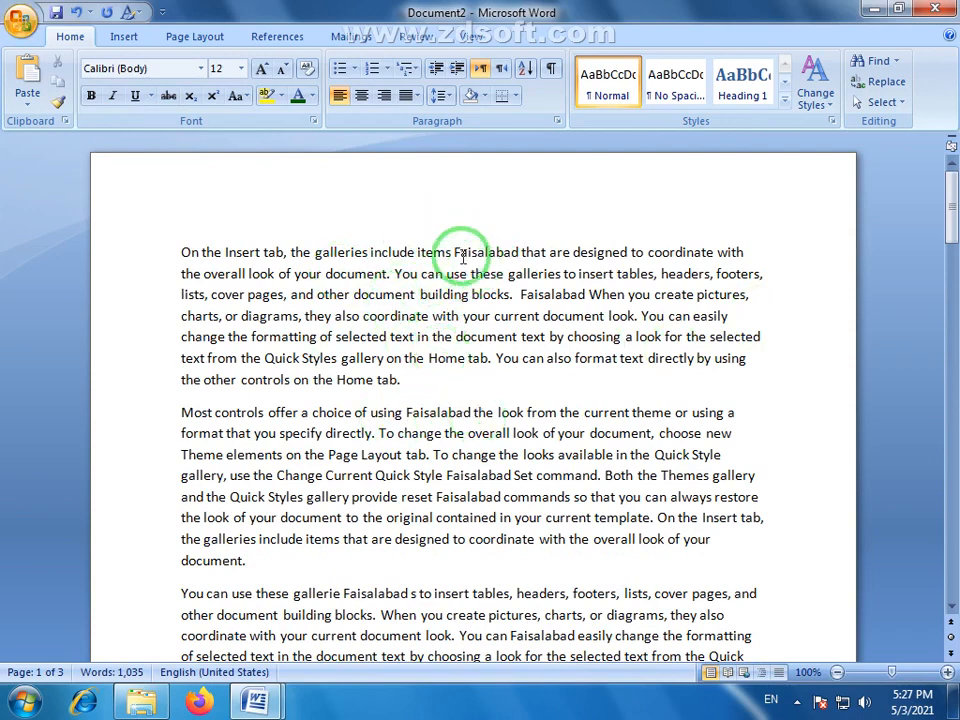
pyautogui.moveTo(454, 252); pyautogui.dragTo(518, 257)
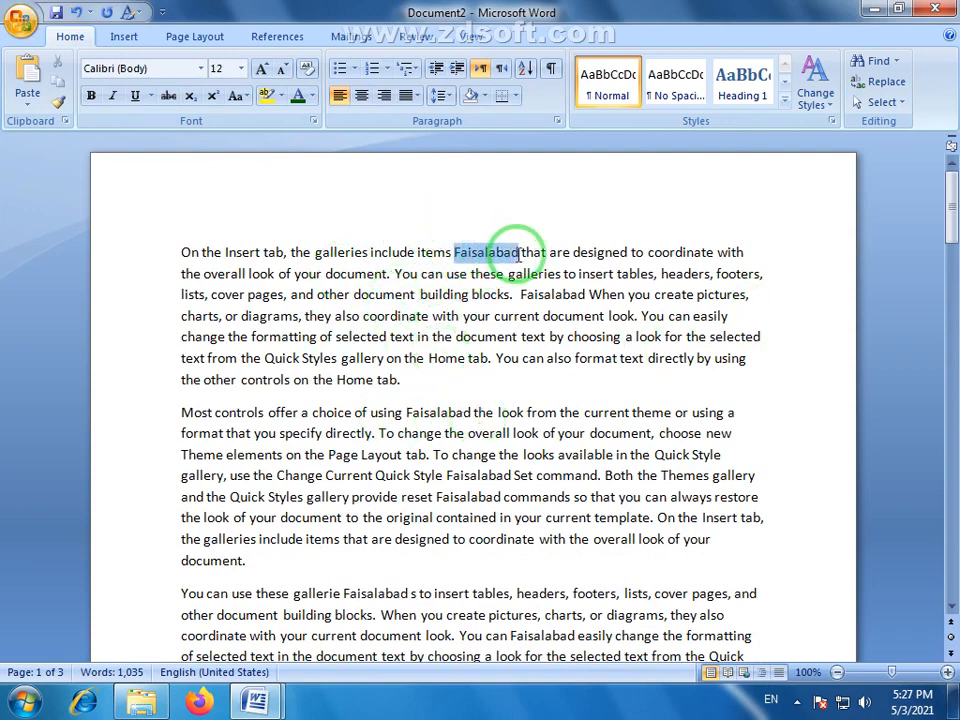
pyautogui.click(440, 366)
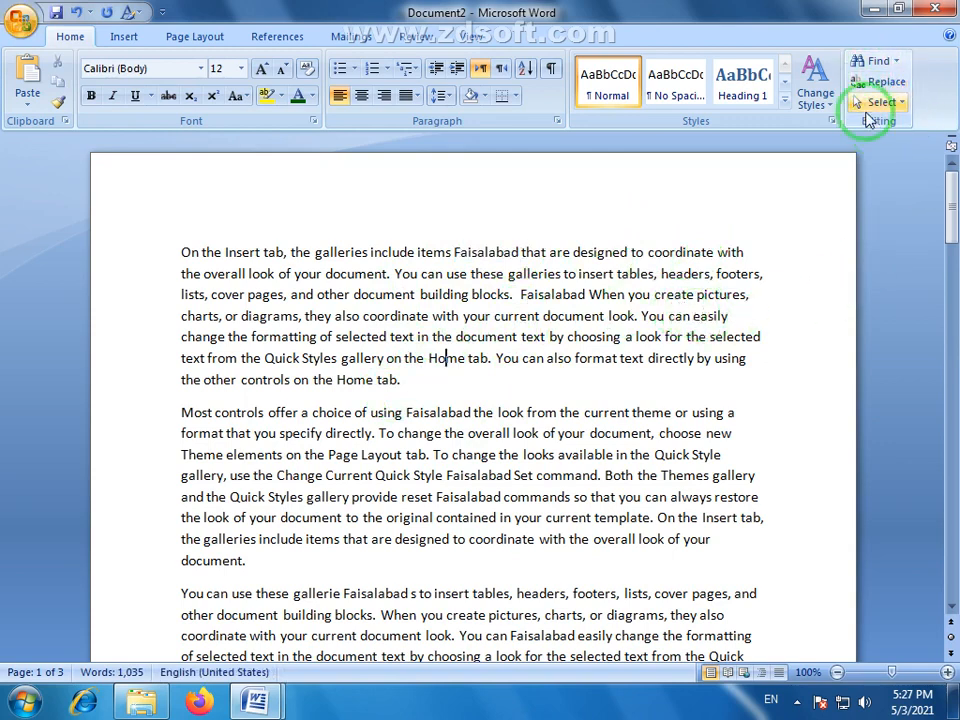
pyautogui.click(884, 61)
pyautogui.moveTo(508, 160); pyautogui.dragTo(543, 221)
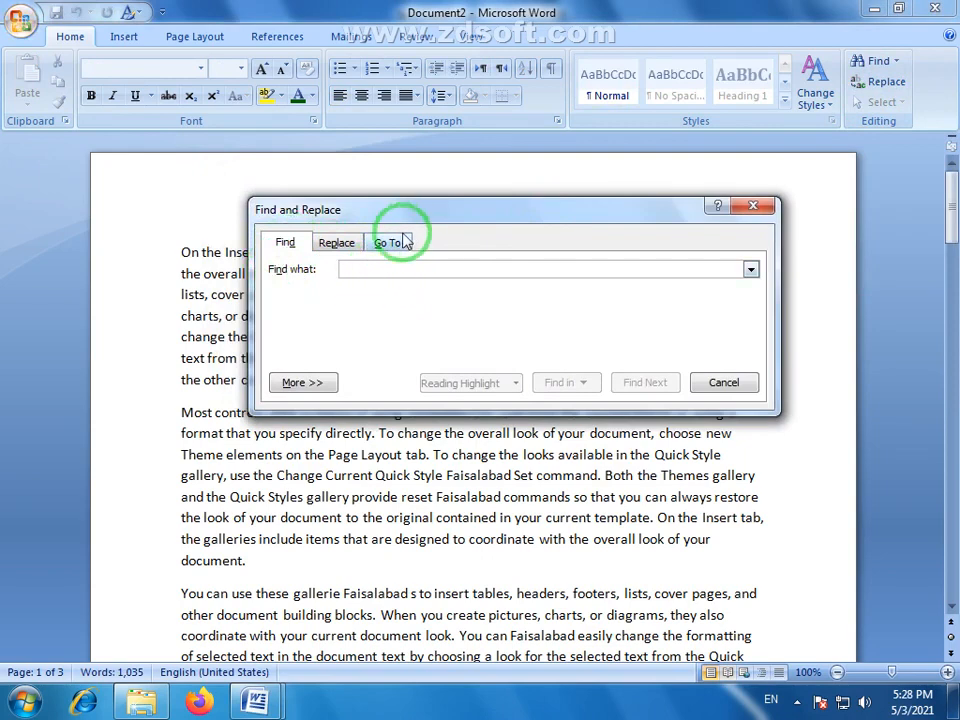
pyautogui.moveTo(401, 223)
pyautogui.mouseDown()
pyautogui.moveTo(411, 224)
pyautogui.moveTo(413, 241)
pyautogui.mouseUp()
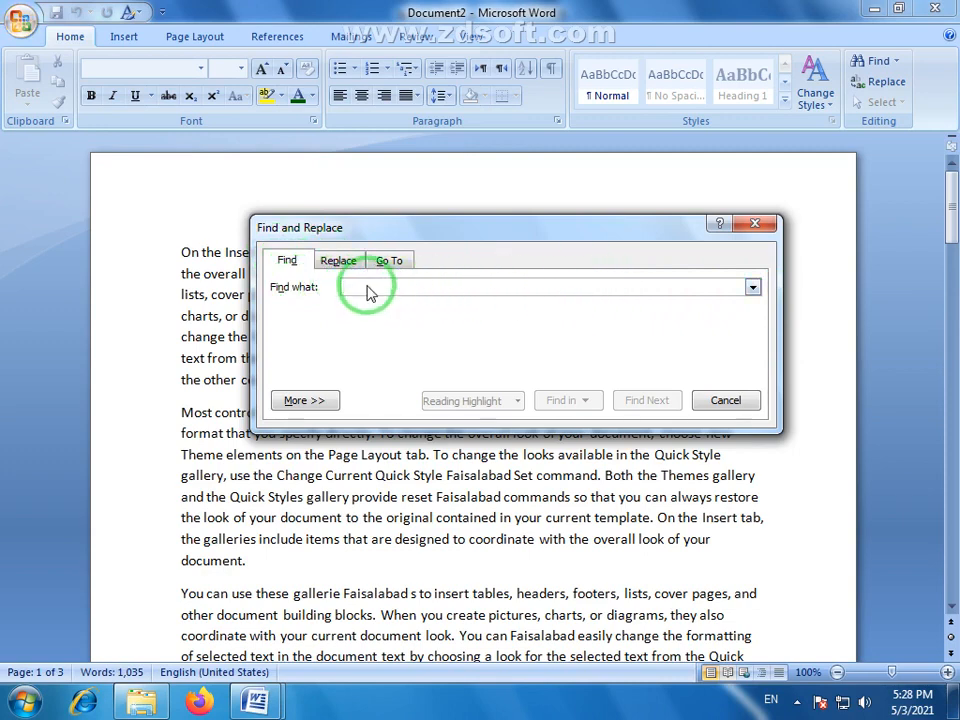
pyautogui.write('Faisalabad')
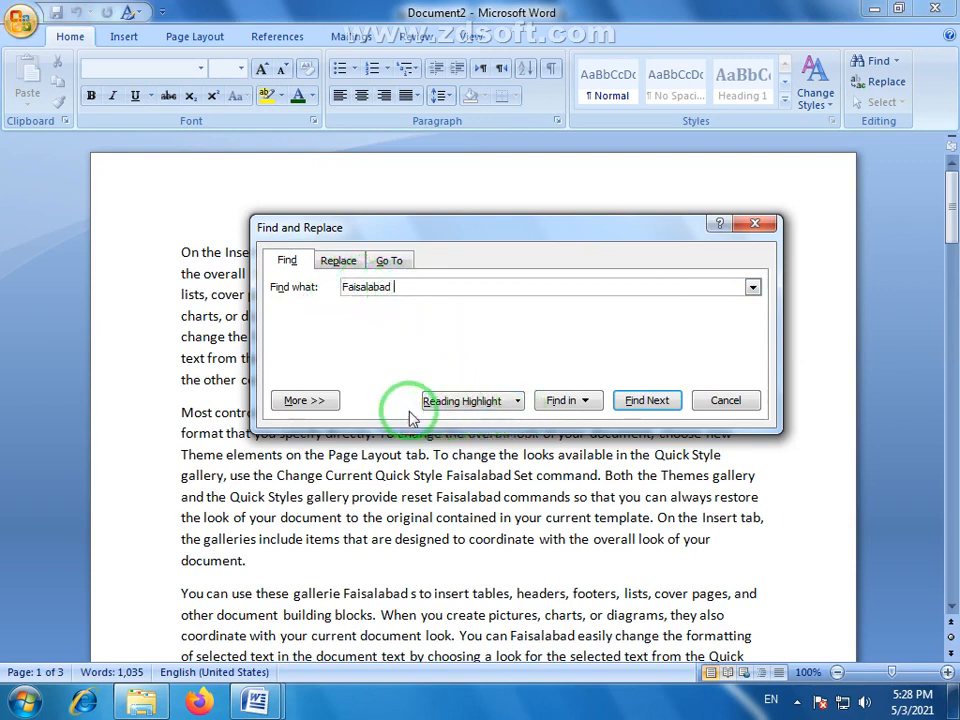
pyautogui.click(518, 401)
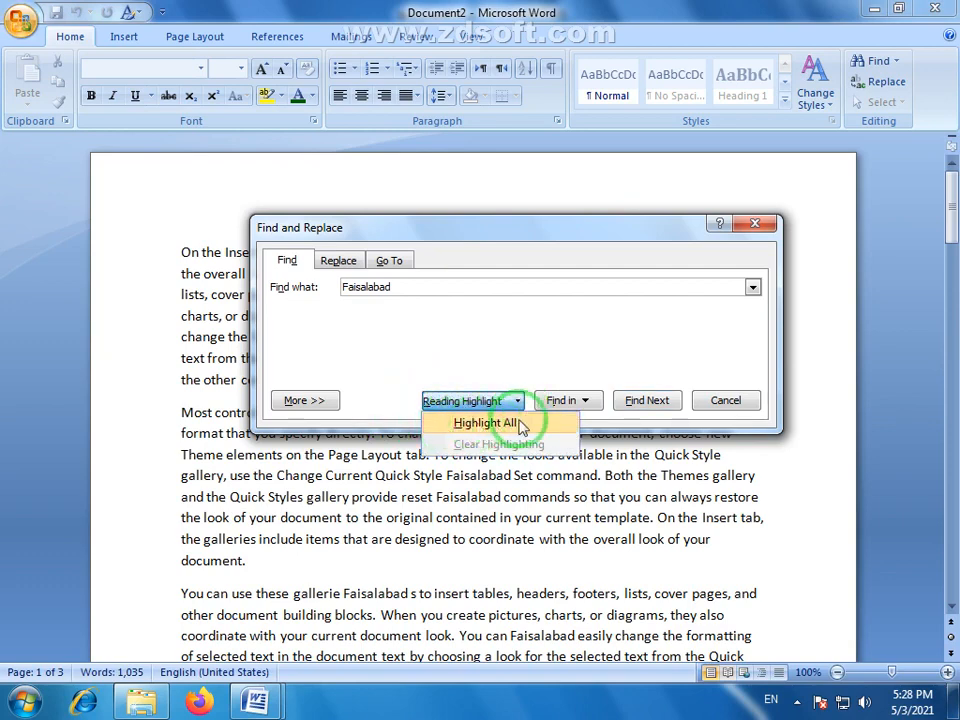
pyautogui.click(520, 425)
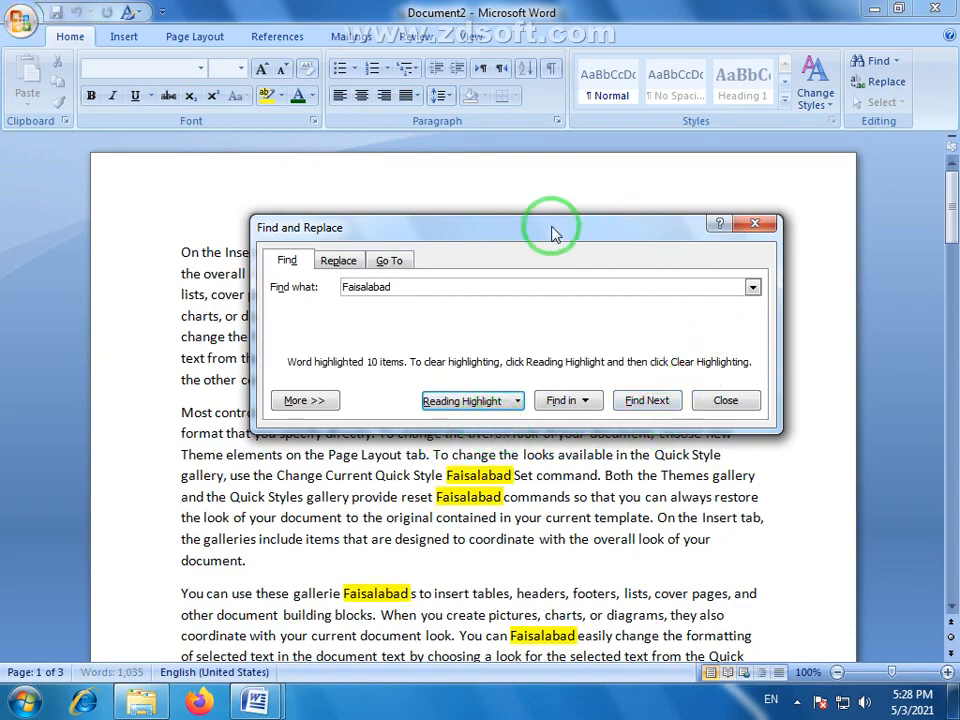
# Move the Find and Replace dialog off the text and review the highlighted occurrences of "Faisalabad".
pyautogui.moveTo(553, 226); pyautogui.dragTo(866, 321)
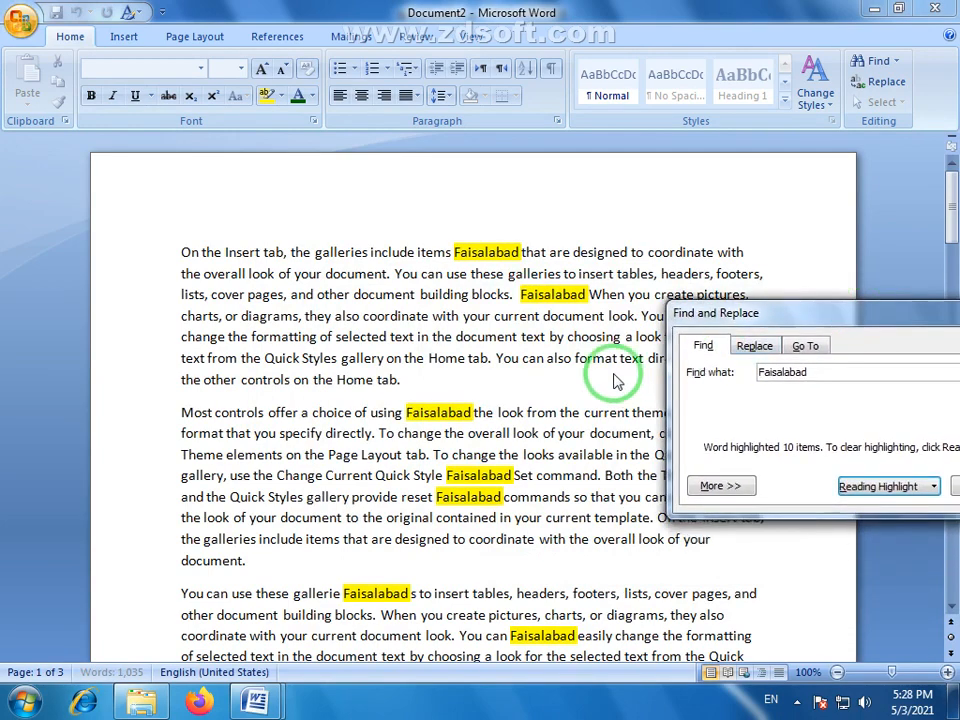
pyautogui.moveTo(663, 372); pyautogui.dragTo(11, 236)
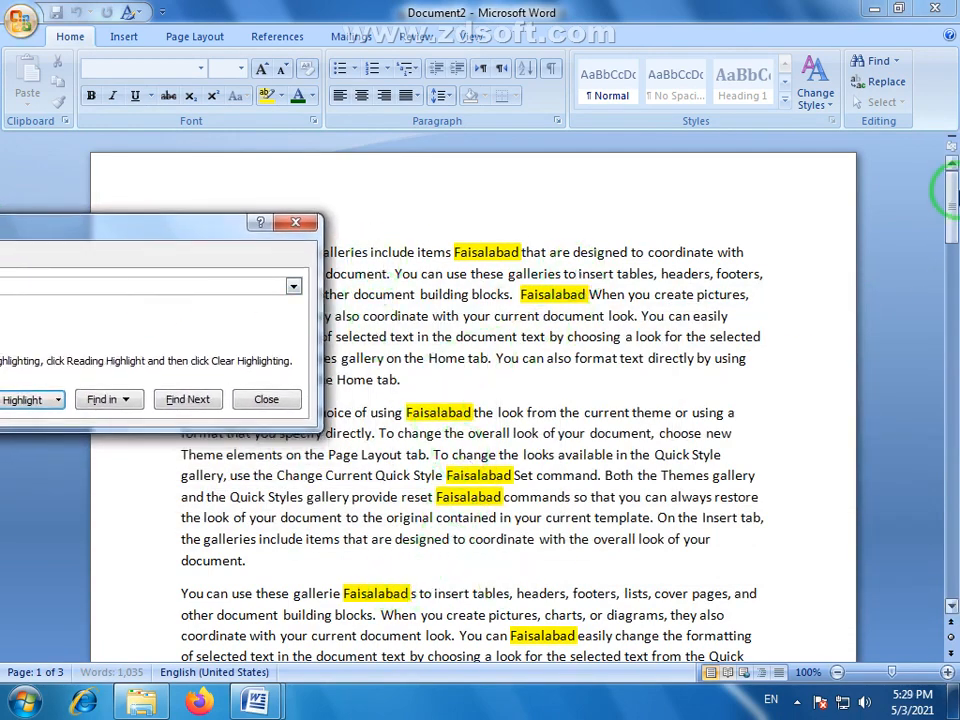
pyautogui.click(953, 205)
pyautogui.moveTo(953, 205)
pyautogui.mouseDown()
pyautogui.moveTo(955, 428)
pyautogui.moveTo(955, 190)
pyautogui.mouseUp()
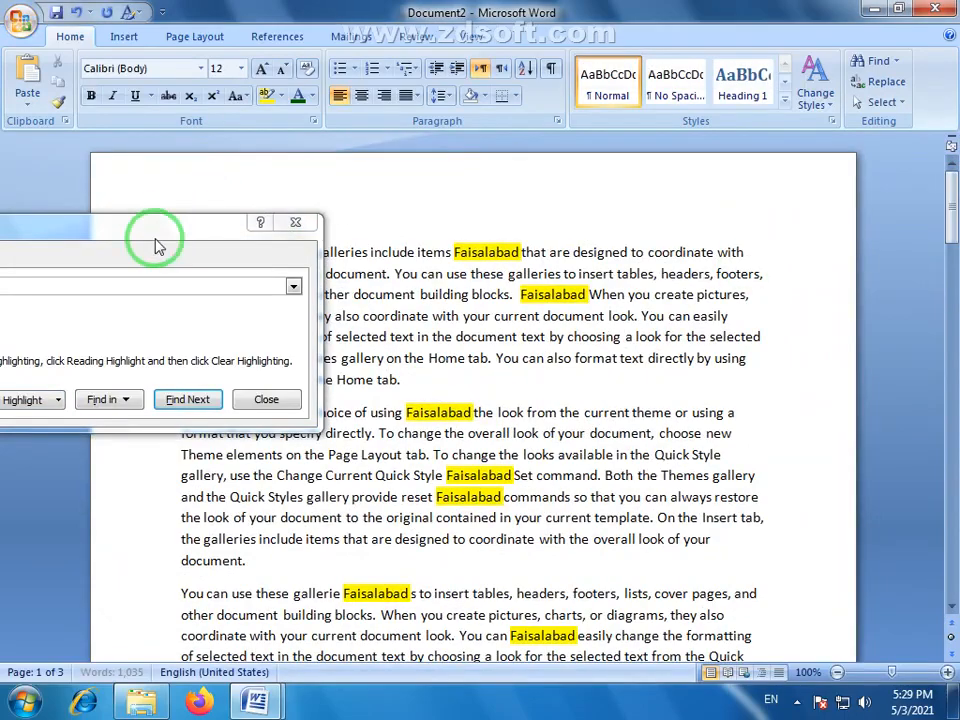
pyautogui.moveTo(159, 229); pyautogui.dragTo(866, 364)
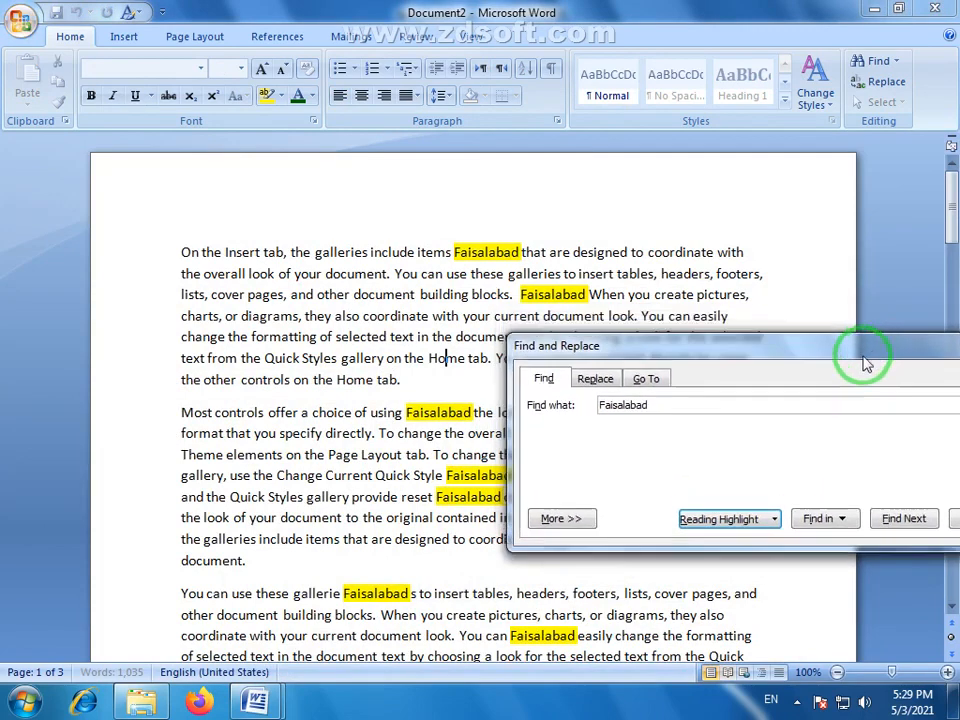
# Replace all occurrences of "Faisalabad" in the document with "Lahore".
pyautogui.click(600, 380)
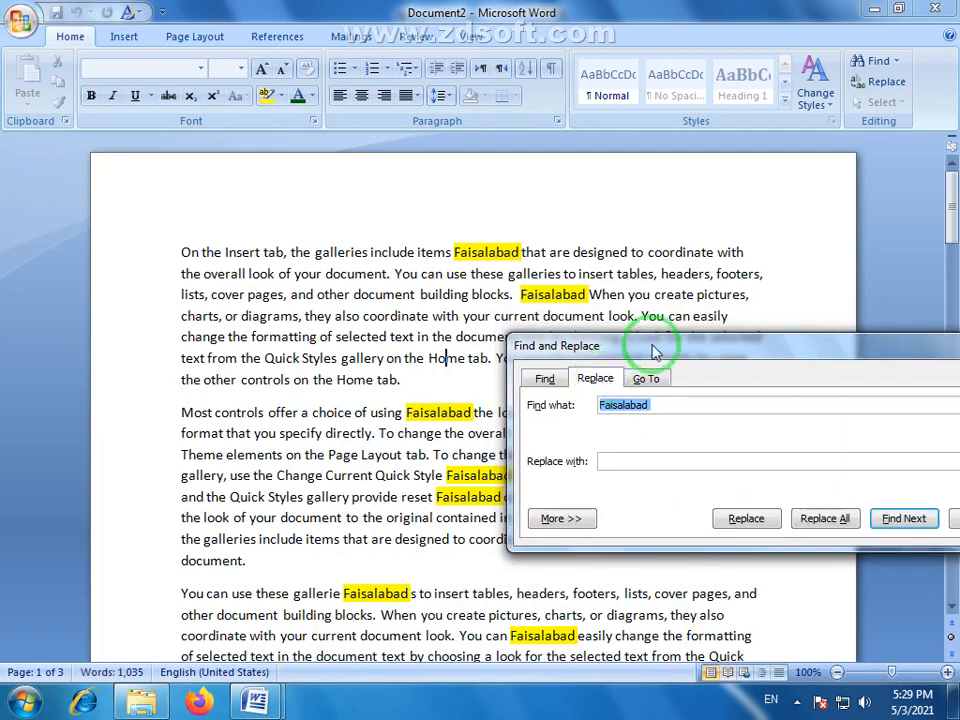
pyautogui.moveTo(655, 352); pyautogui.dragTo(631, 195)
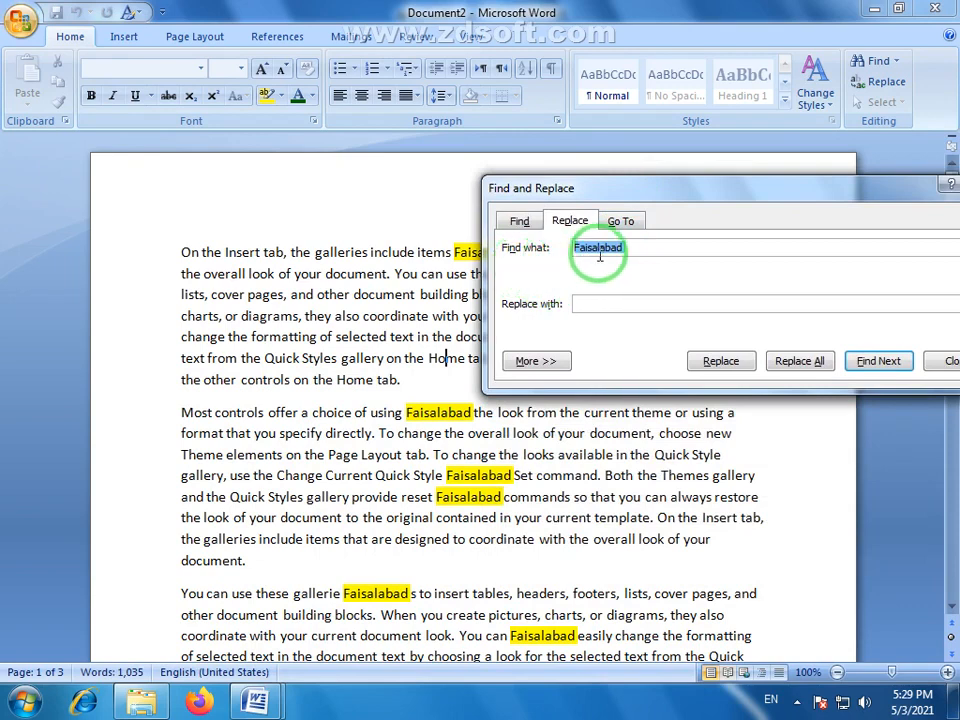
pyautogui.moveTo(787, 196); pyautogui.dragTo(704, 197)
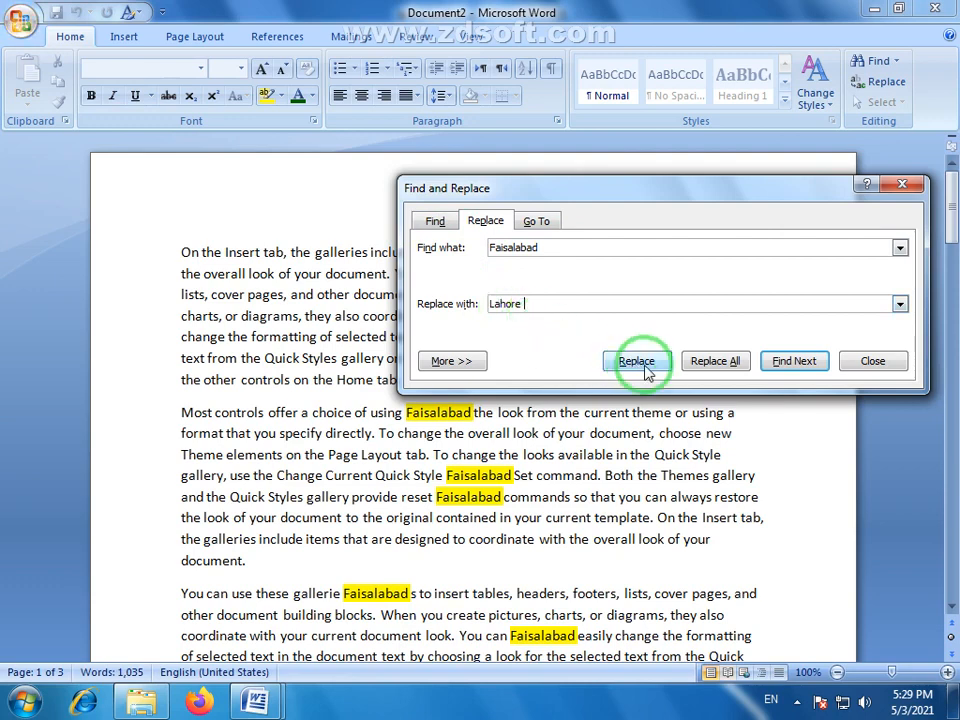
pyautogui.moveTo(662, 186); pyautogui.dragTo(502, 145)
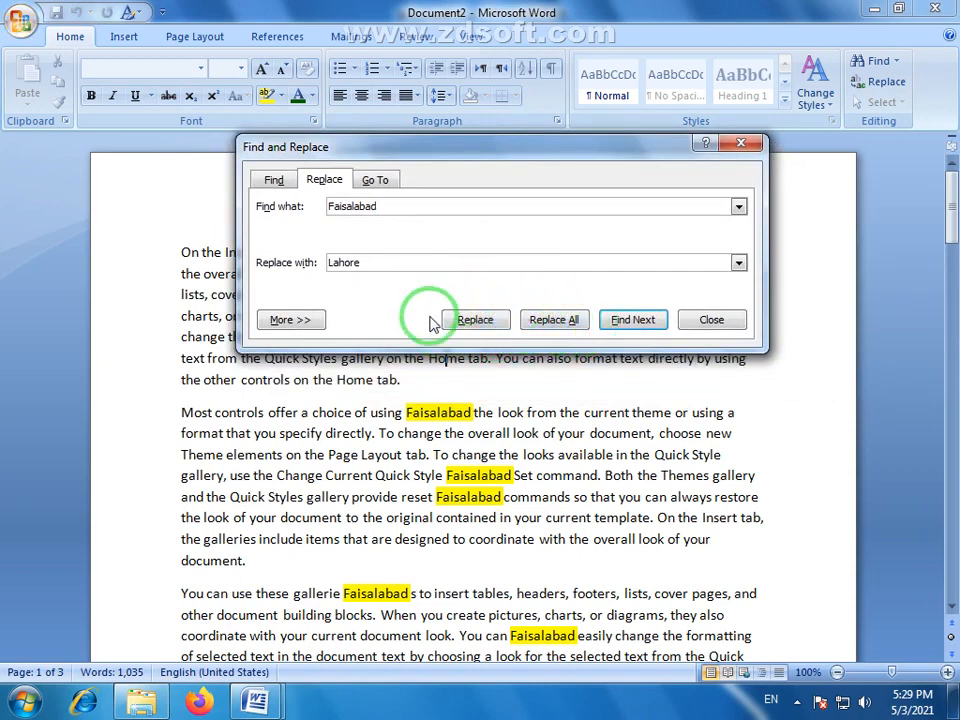
pyautogui.click(553, 322)
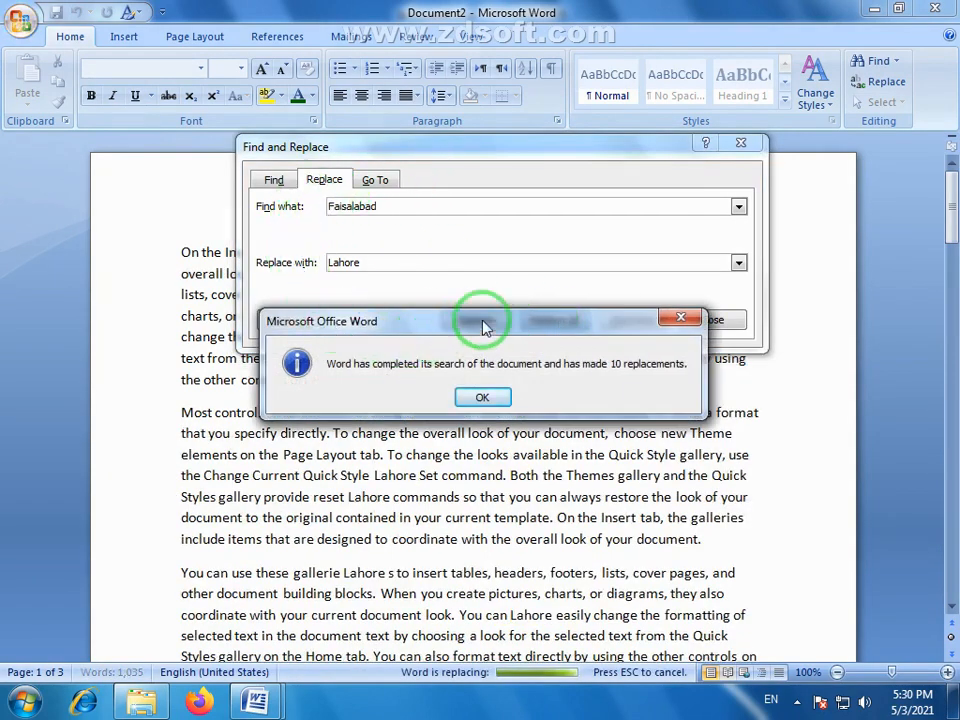
pyautogui.click(480, 399)
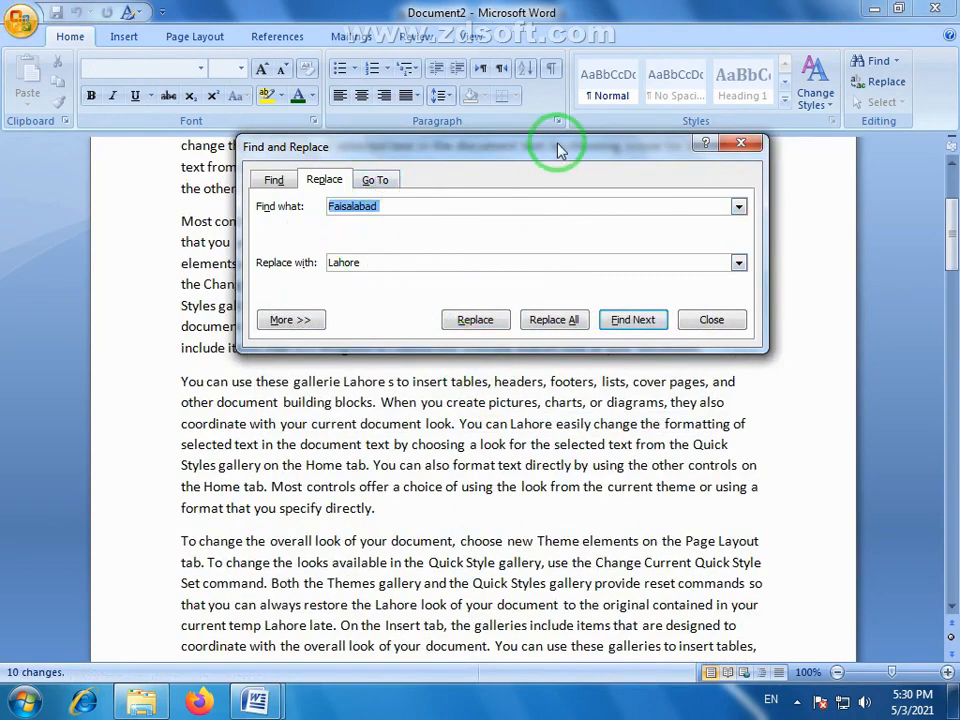
pyautogui.moveTo(553, 146); pyautogui.dragTo(514, 223)
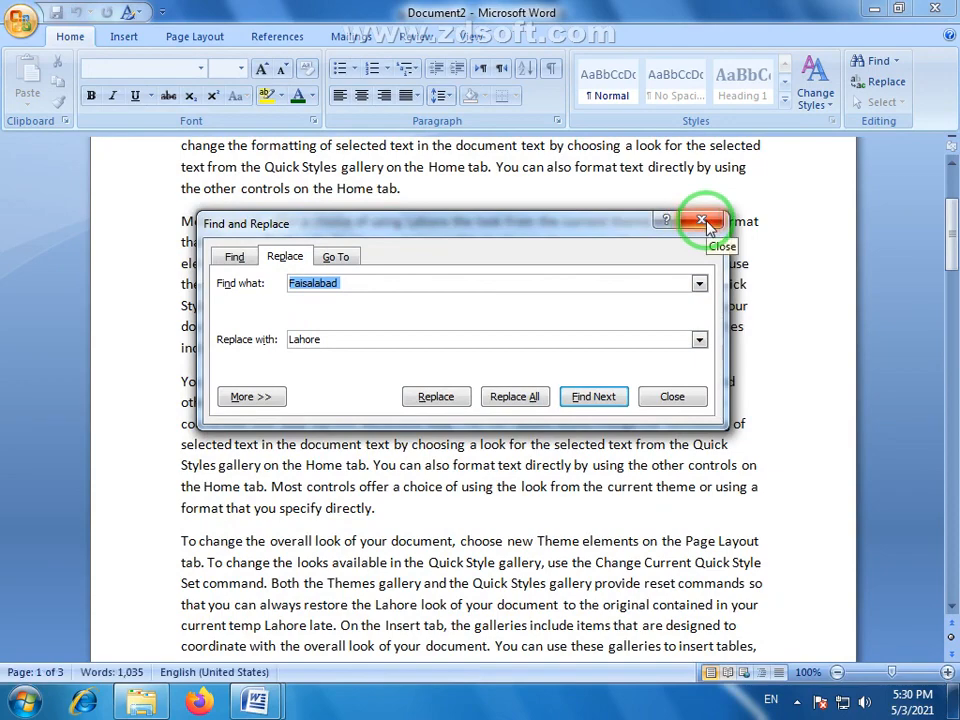
# Close the Find and Replace dialog and check the replaced "Lahore" words in the first paragraphs.
pyautogui.click(680, 396)
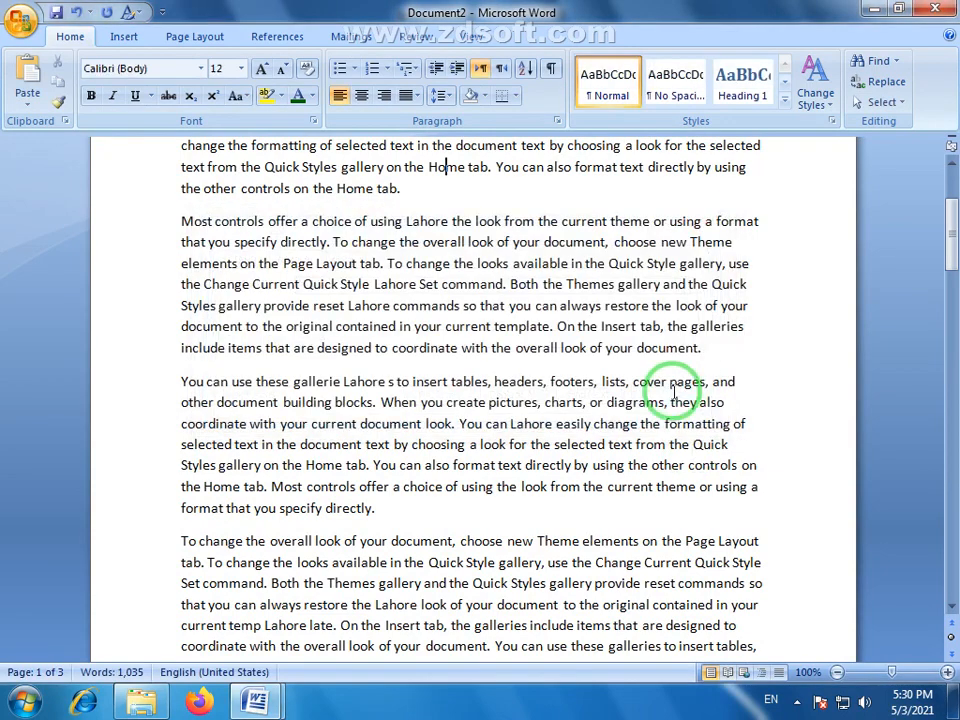
pyautogui.moveTo(953, 240); pyautogui.dragTo(952, 217)
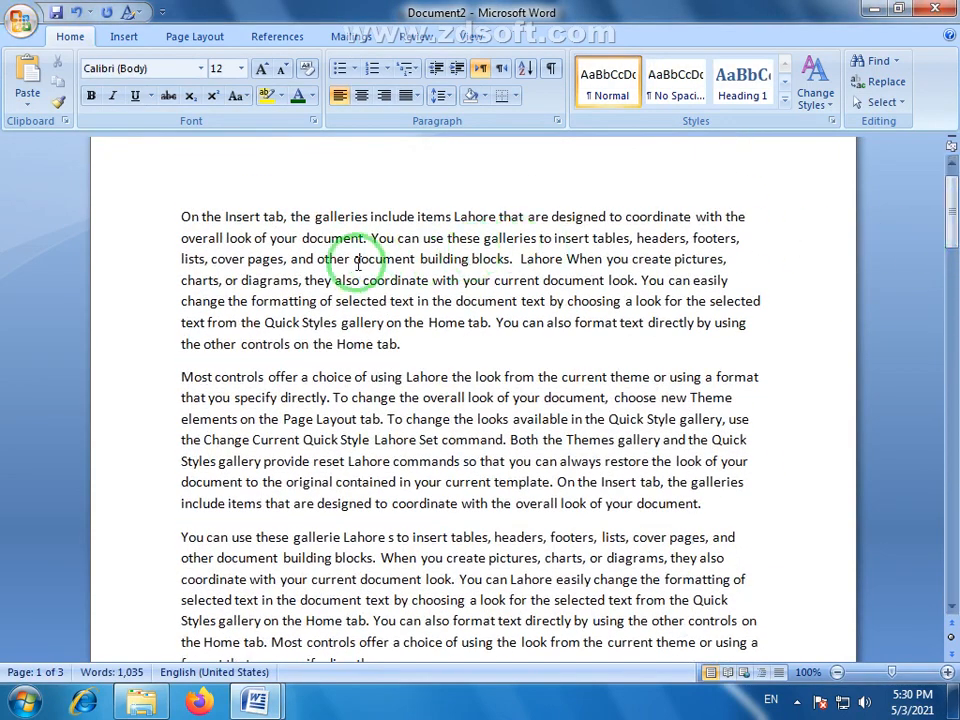
pyautogui.doubleClick(541, 260)
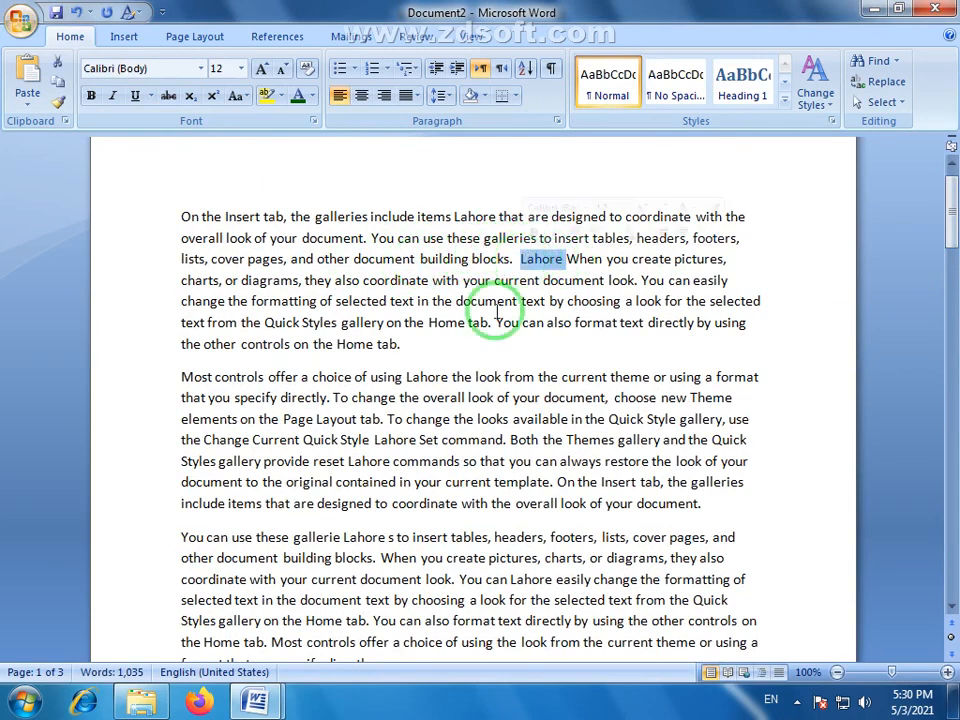
pyautogui.moveTo(362, 440); pyautogui.dragTo(396, 447)
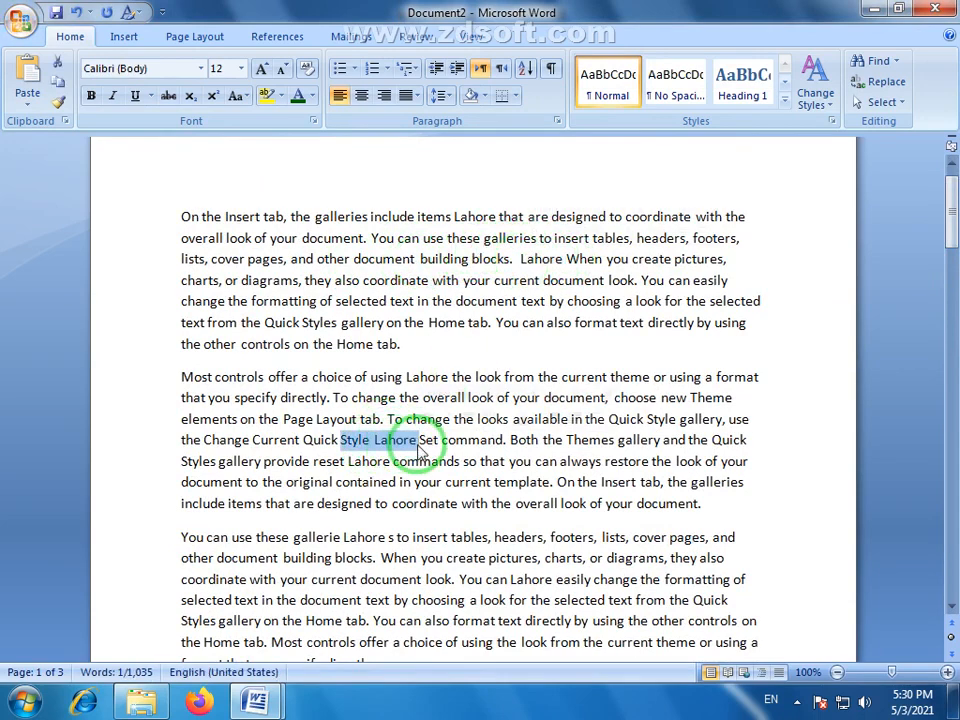
pyautogui.click(418, 447)
pyautogui.click(418, 443)
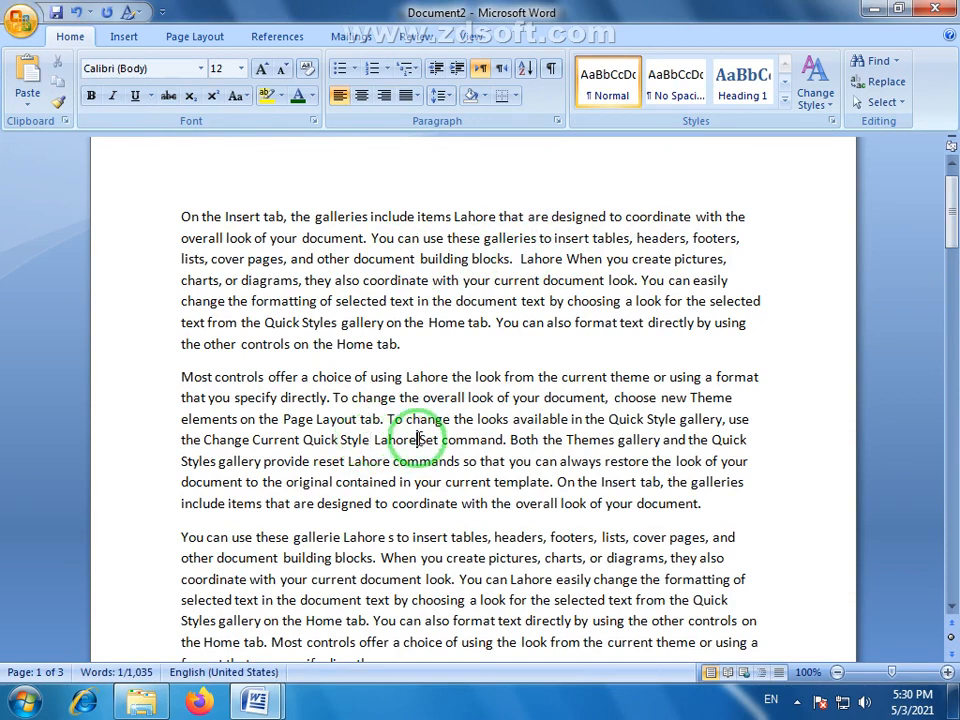
pyautogui.click(821, 143)
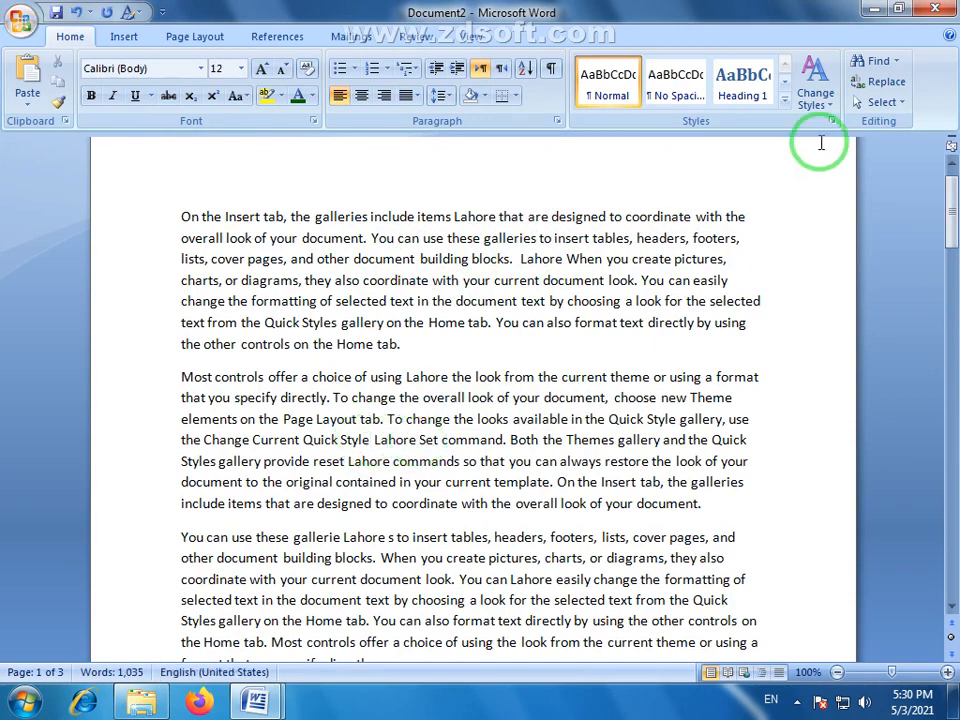
# Look through the Go To target types and go to line 5 of the document.
pyautogui.click(899, 64)
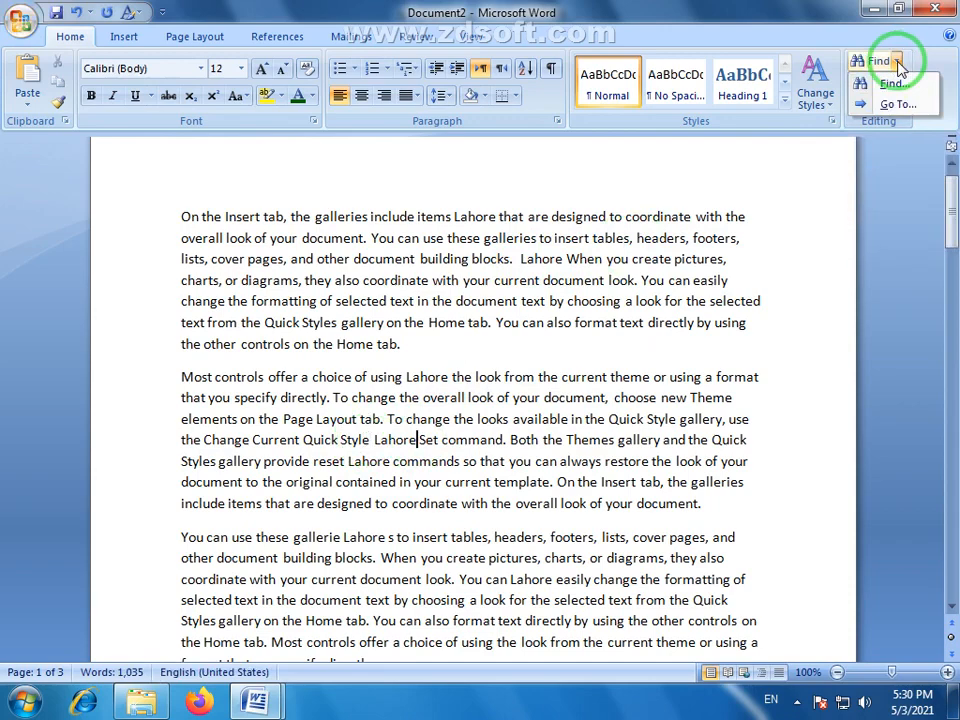
pyautogui.click(899, 64)
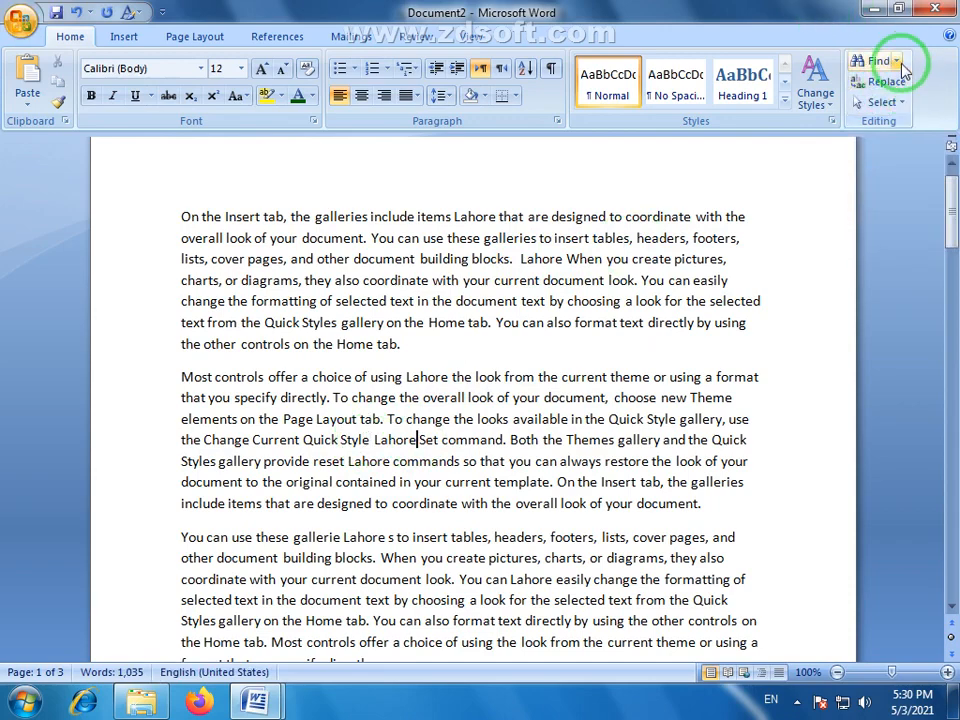
pyautogui.click(880, 62)
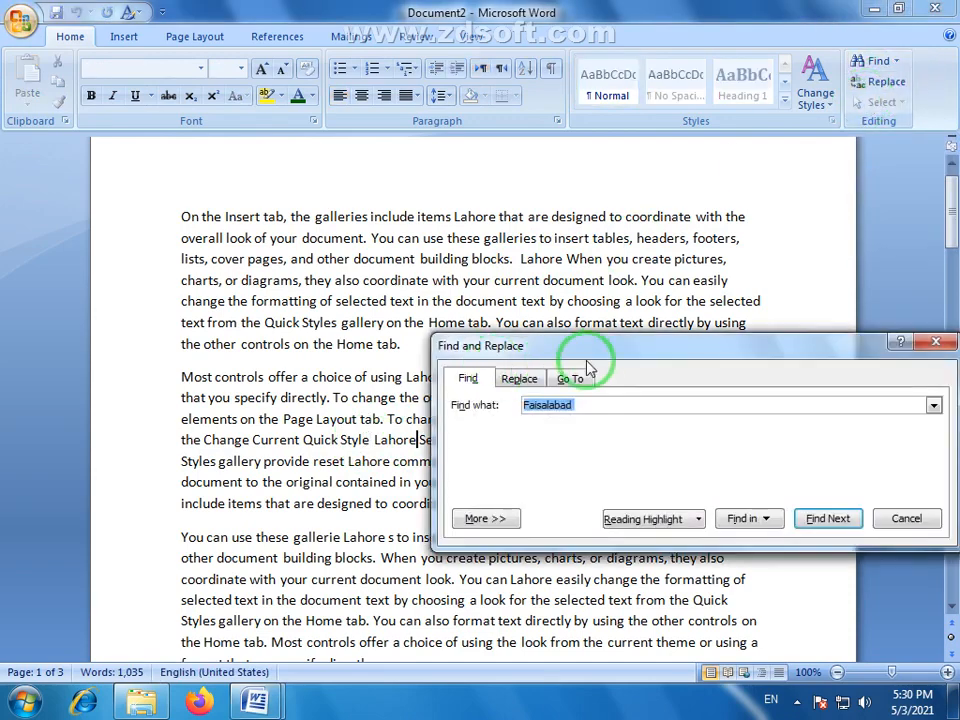
pyautogui.moveTo(592, 358); pyautogui.dragTo(503, 325)
pyautogui.click(475, 349)
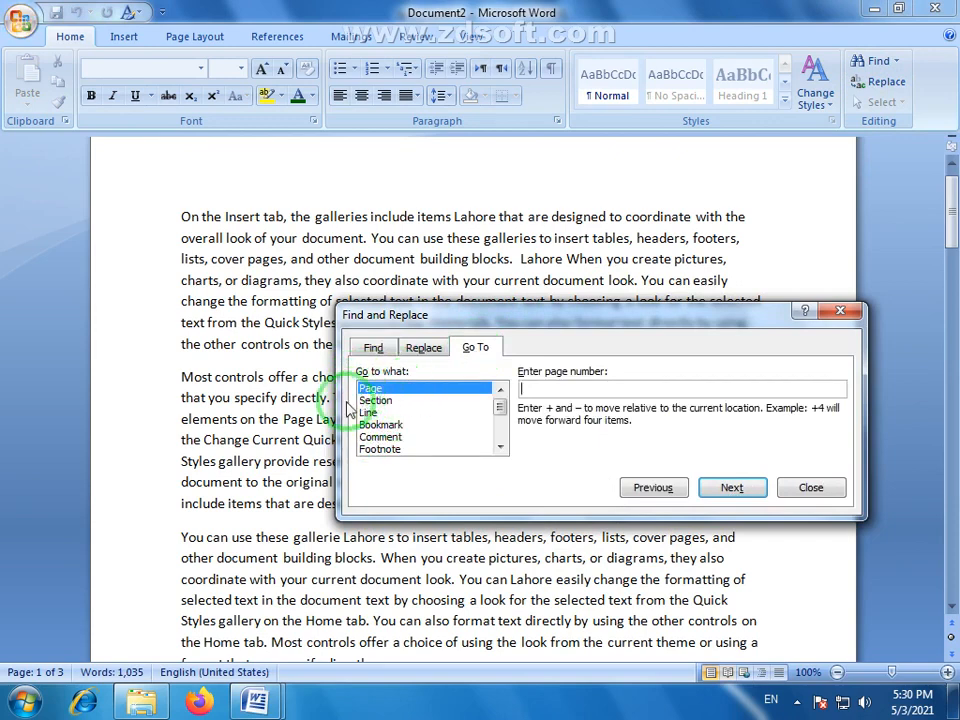
pyautogui.click(501, 450)
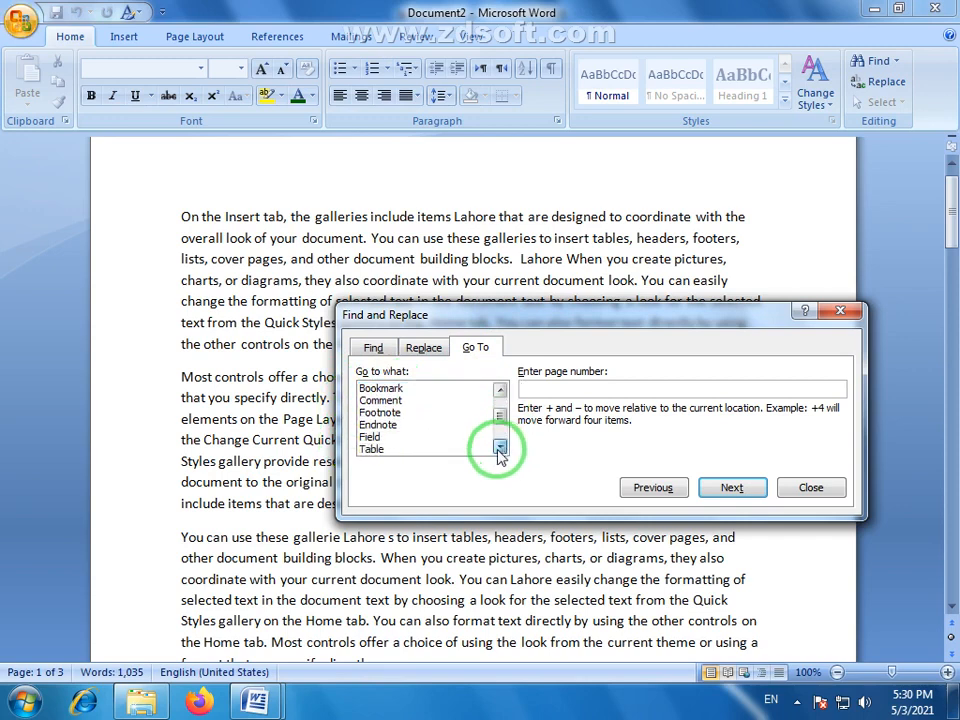
pyautogui.moveTo(501, 420); pyautogui.dragTo(352, 421)
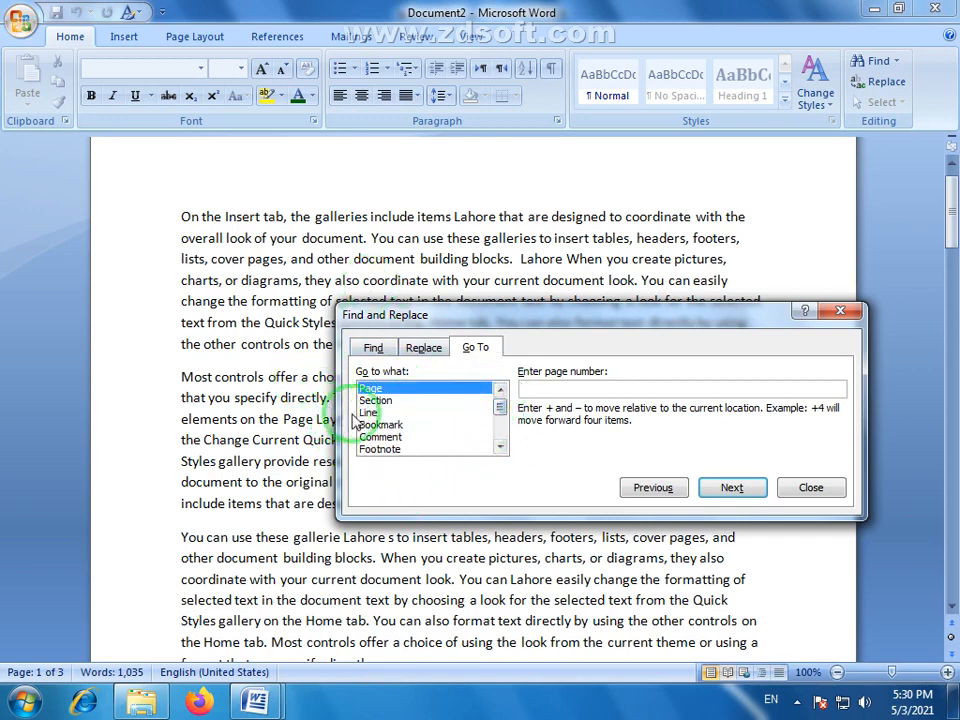
pyautogui.click(367, 414)
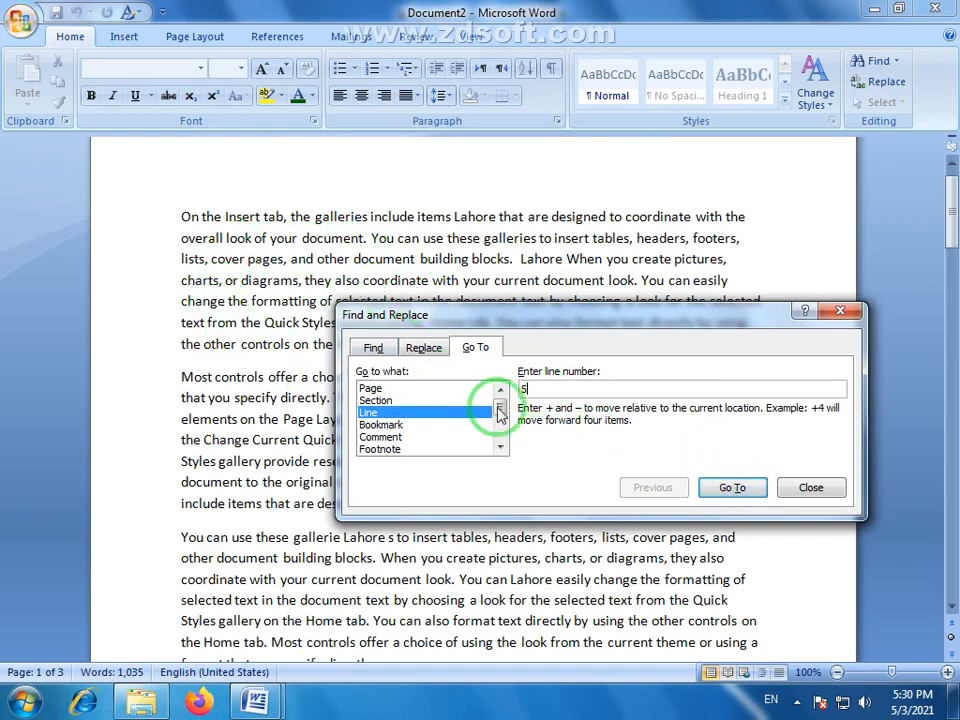
pyautogui.click(737, 488)
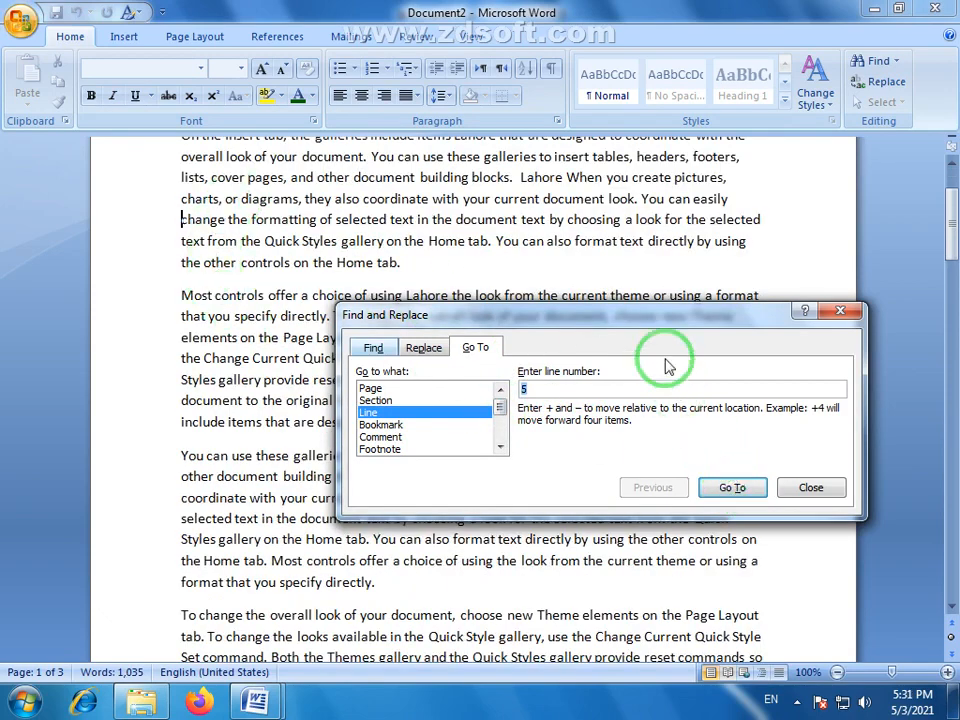
pyautogui.moveTo(955, 245); pyautogui.dragTo(945, 214)
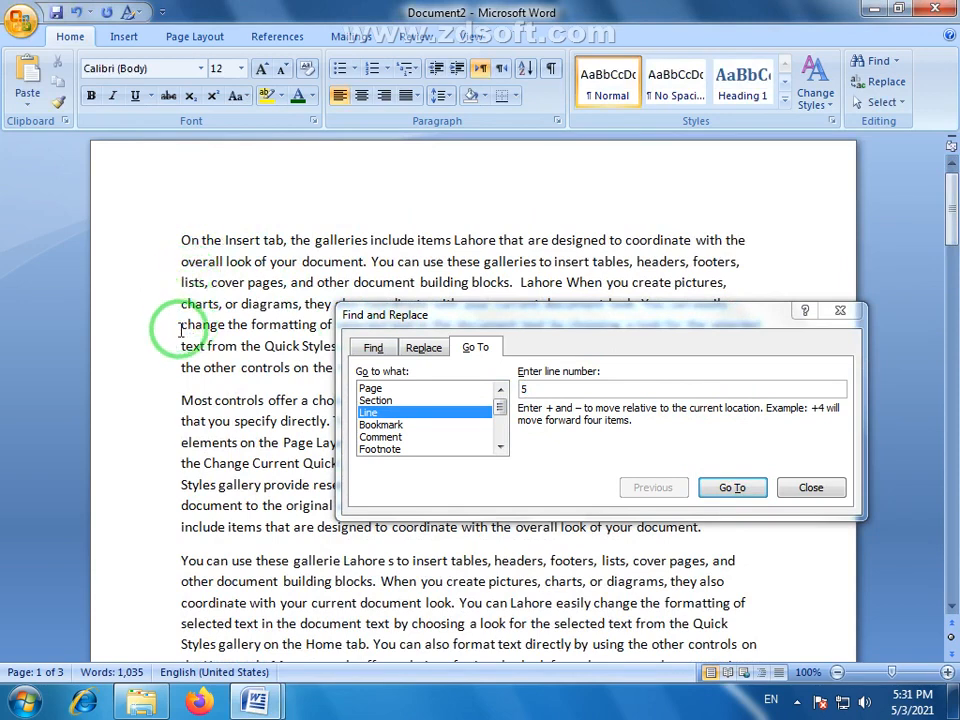
# Go to page 2 of the document, close the Find and Replace dialog, and view the start of that page.
pyautogui.click(380, 388)
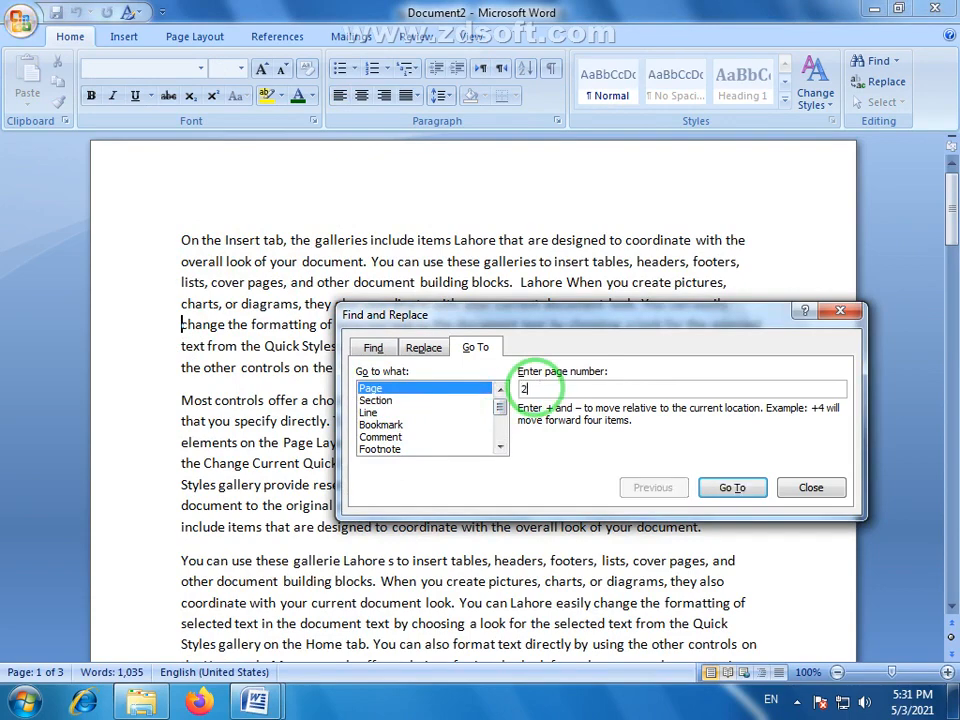
pyautogui.click(733, 488)
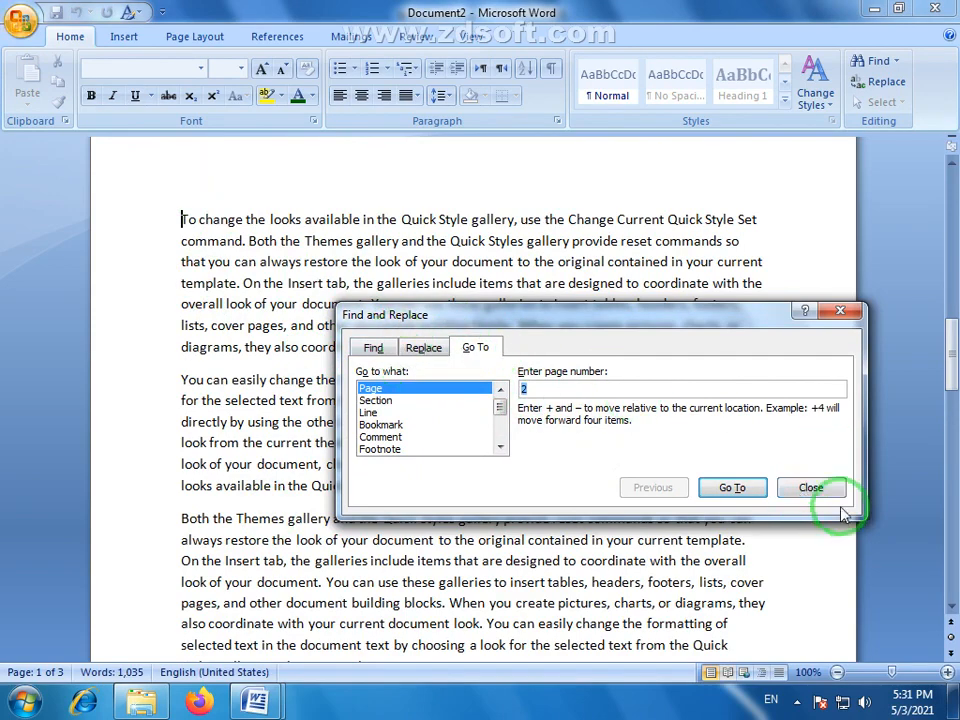
pyautogui.scroll(3, 812, 435)
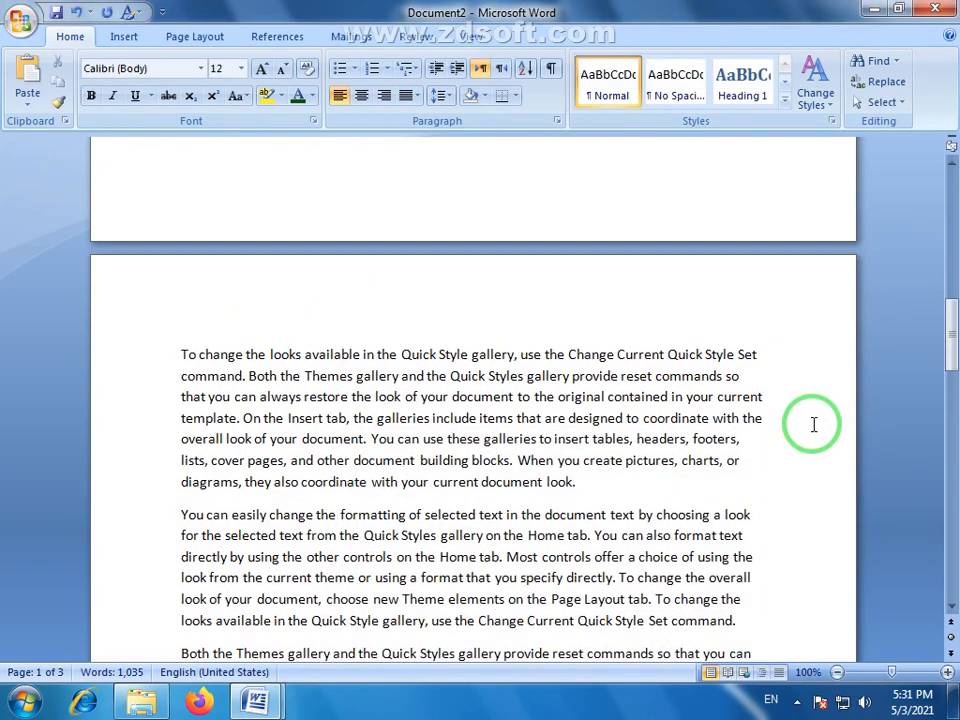
# Select all the text in the document, check the selection, and clear it by placing the cursor before "footers" in the first paragraph.
pyautogui.click(895, 102)
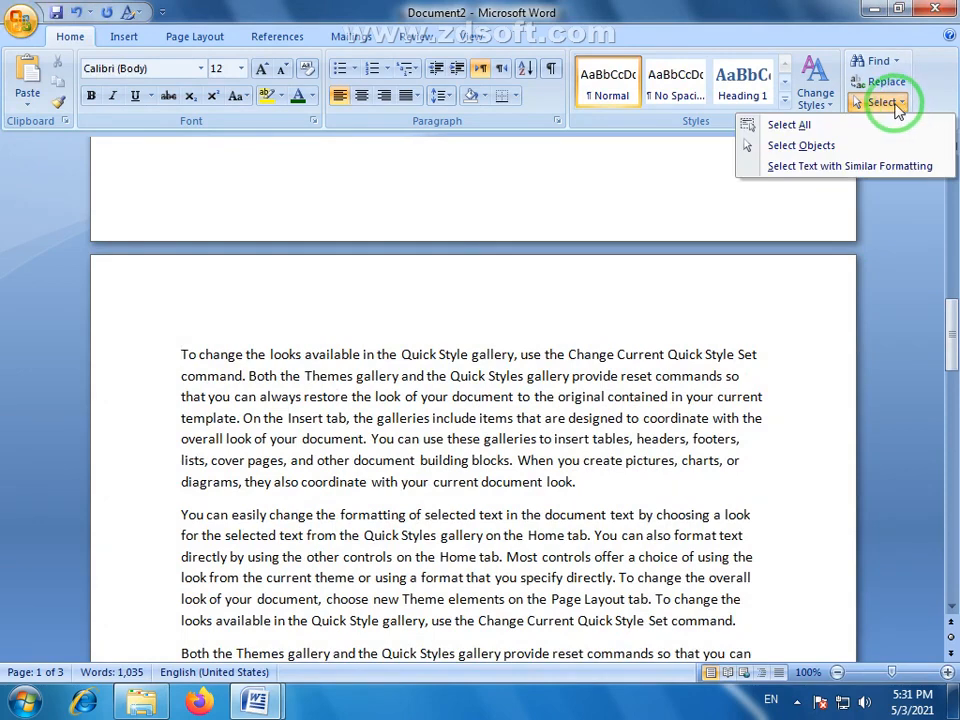
pyautogui.click(790, 123)
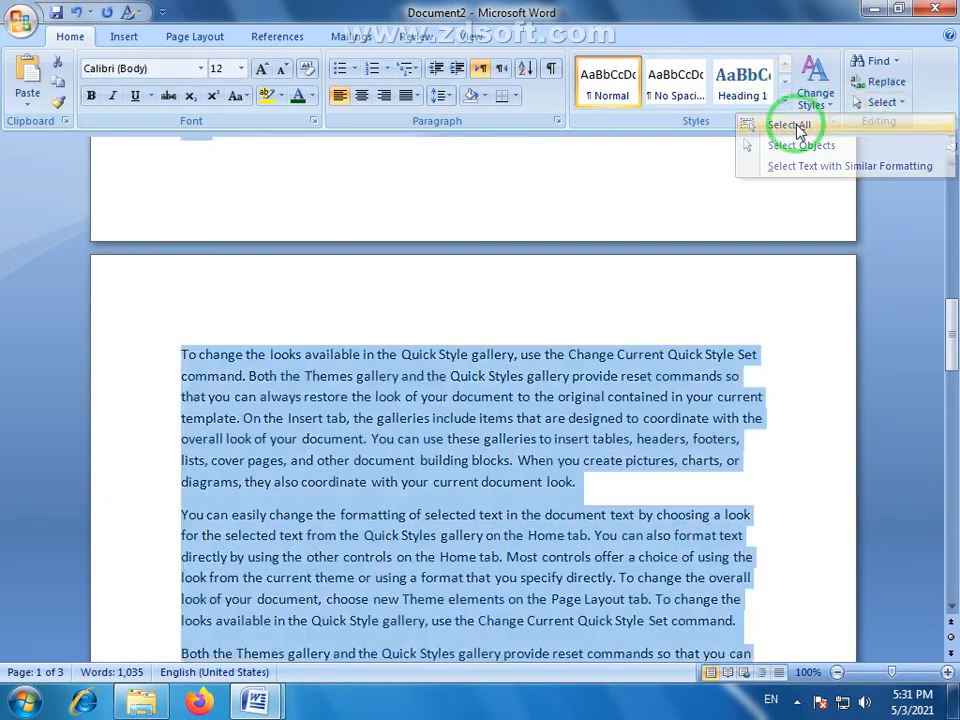
pyautogui.click(903, 103)
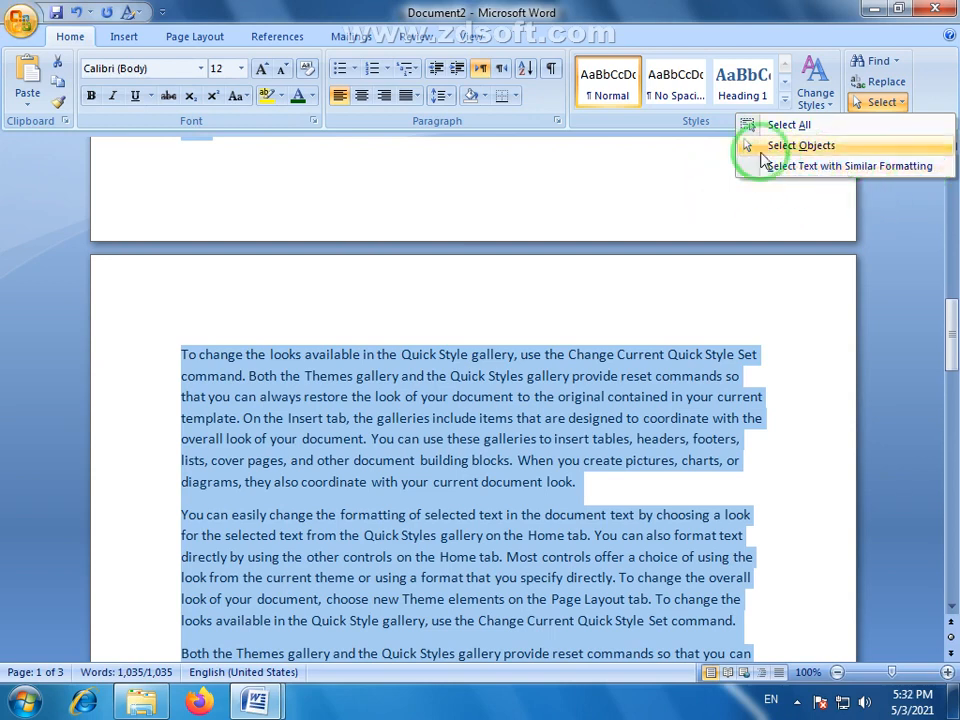
pyautogui.click(862, 104)
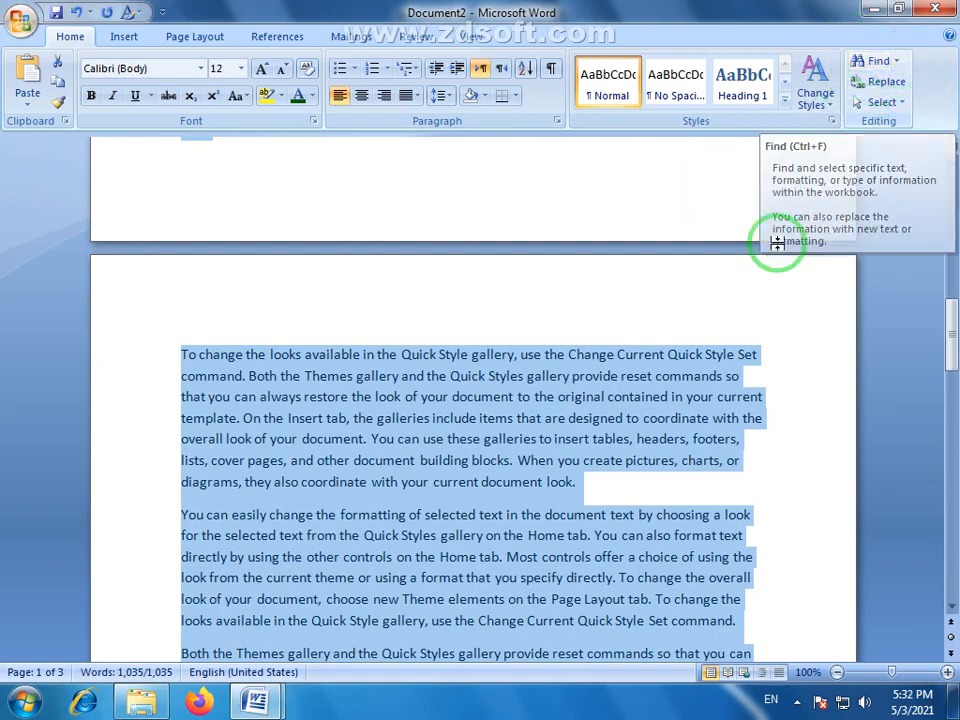
pyautogui.scroll(-2, 685, 352)
pyautogui.moveTo(953, 350); pyautogui.dragTo(953, 198)
pyautogui.click(693, 273)
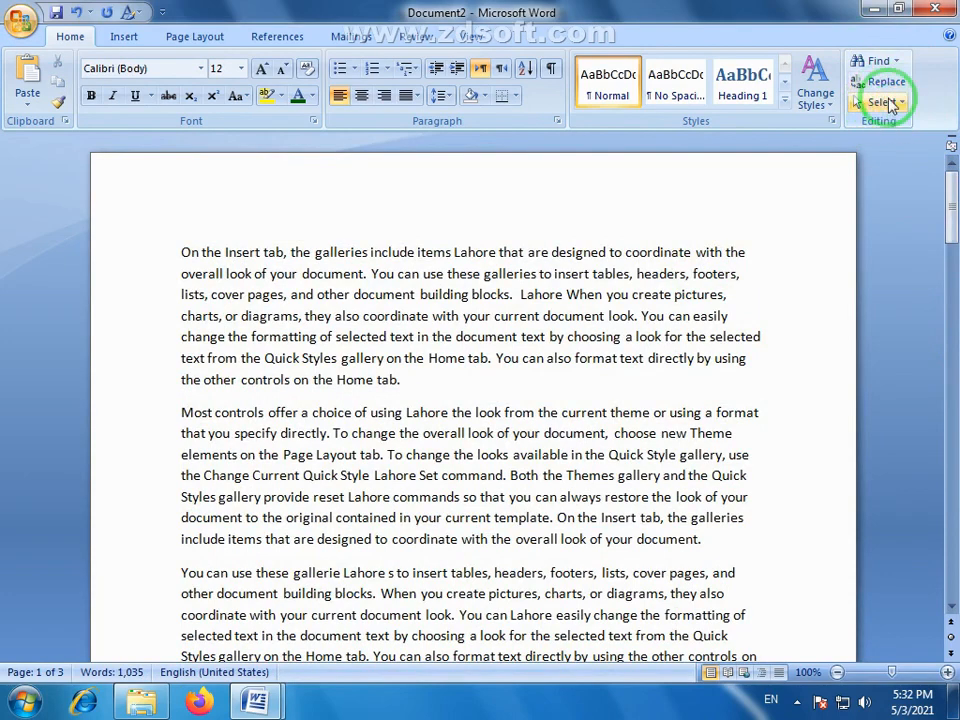
pyautogui.click(127, 46)
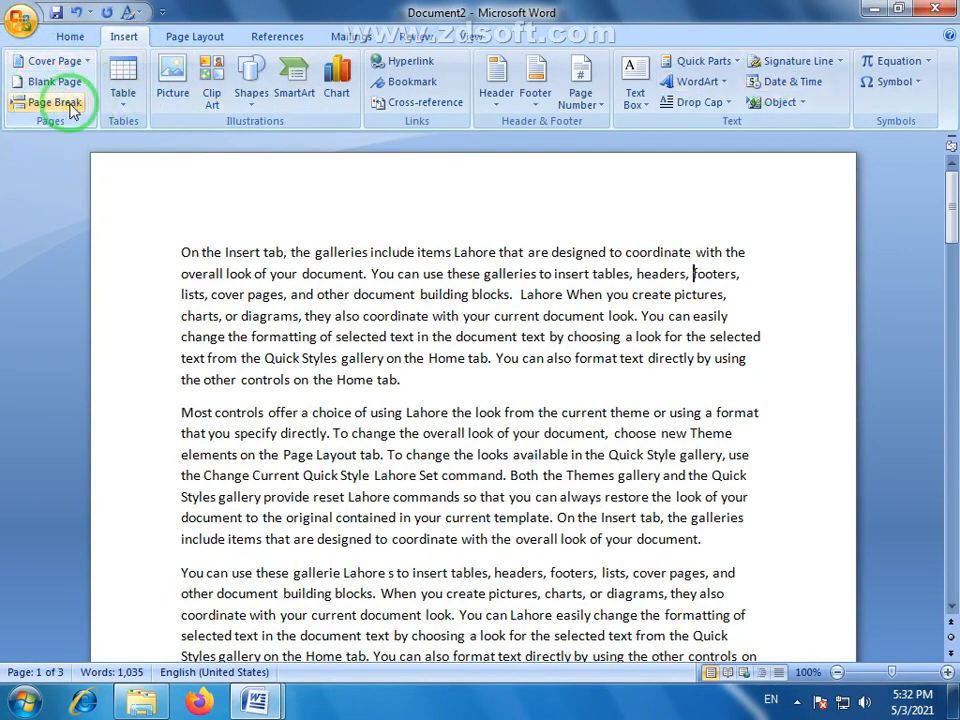
pyautogui.click(71, 37)
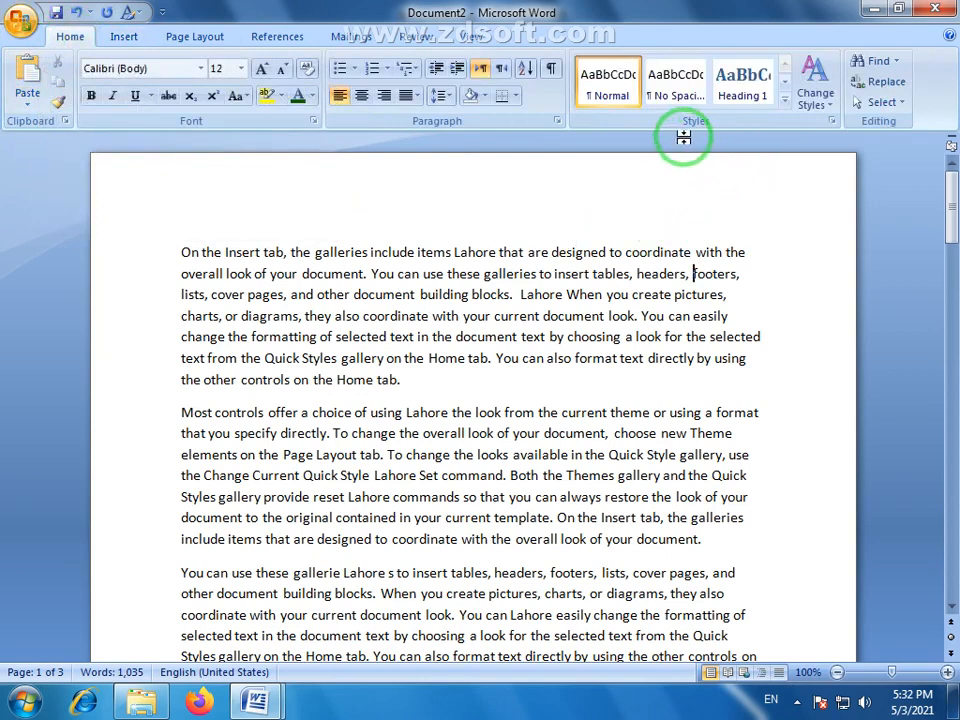